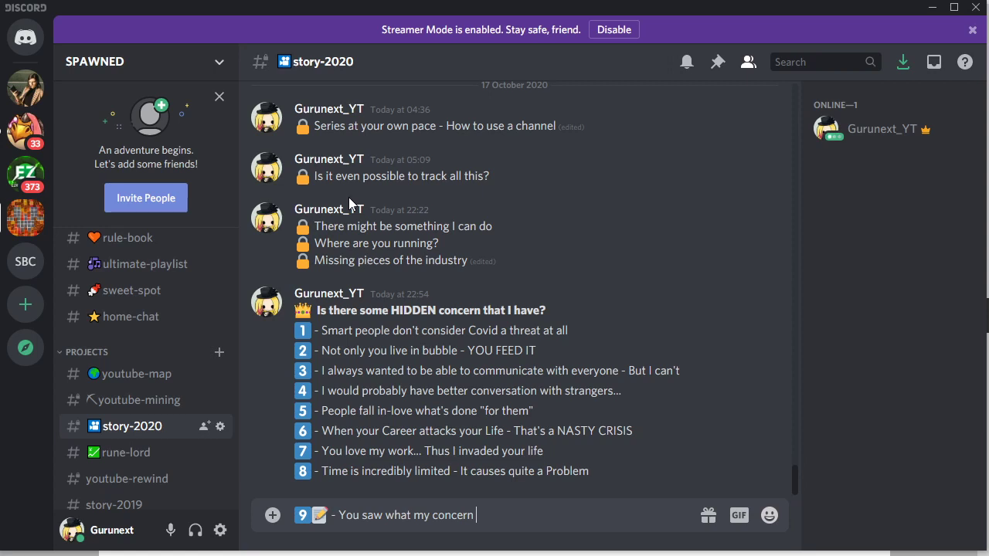
Step: Complete and send the item 9 message so it reads "You saw what my concern is... I couldn't quite get to next step"
type("is... Icouldn'")
key("BackSpace")
key("BackSpace")
type("n't quite get")
type(" to next")
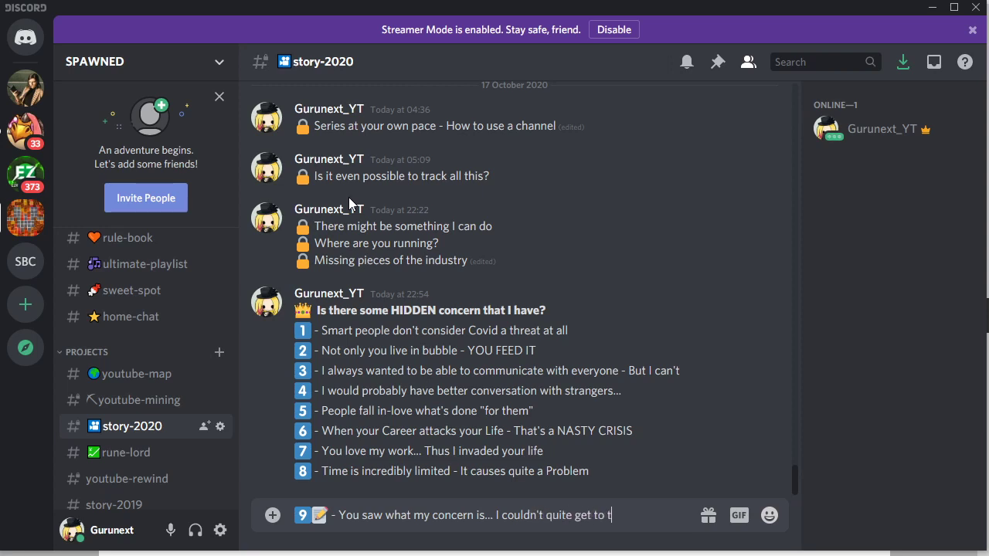
key("BackSpace")
type("next step")
key("Return")
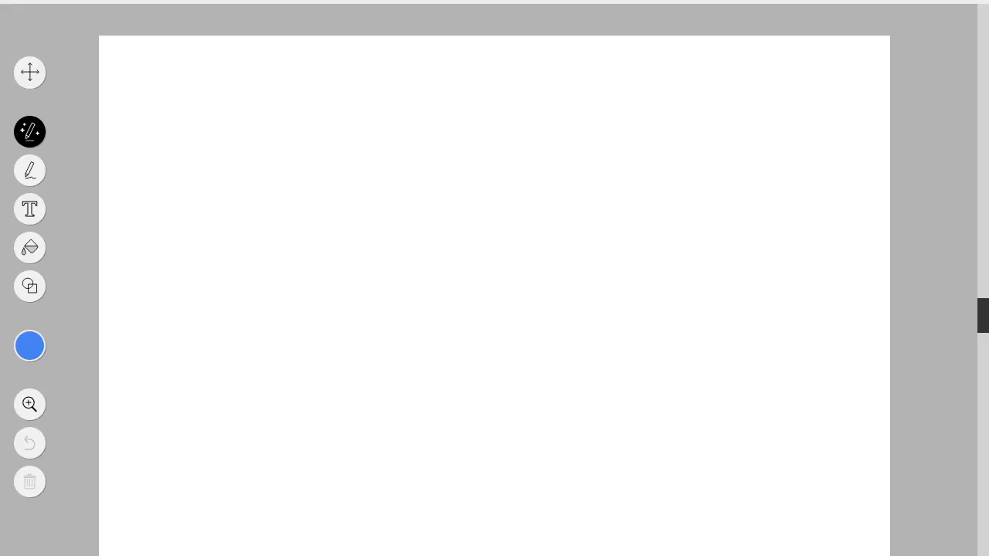
mouse_move(360, 379)
left_mouse_down()
mouse_move(452, 393)
mouse_move(449, 294)
left_mouse_up()
mouse_move(420, 259)
left_mouse_down()
mouse_move(415, 370)
mouse_move(388, 333)
mouse_move(417, 314)
mouse_move(397, 328)
left_mouse_up()
mouse_move(451, 308)
left_mouse_down()
mouse_move(554, 354)
mouse_move(556, 398)
left_mouse_up()
left_click_drag(483, 332, 517, 366)
key("ctrl+z")
key("ctrl+z")
key("ctrl+z")
key("ctrl+z")
Step: Send a message in Discord's story-2020 channel with the regional indicator H emoji and "- Whatever you created - keep growing at it's own pace"
left_click(461, 533)
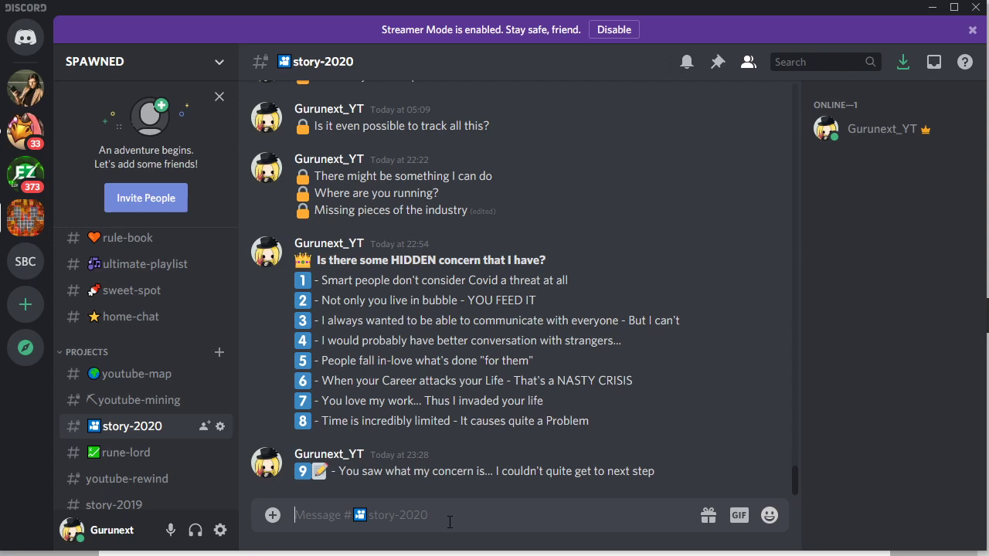
type(":or_")
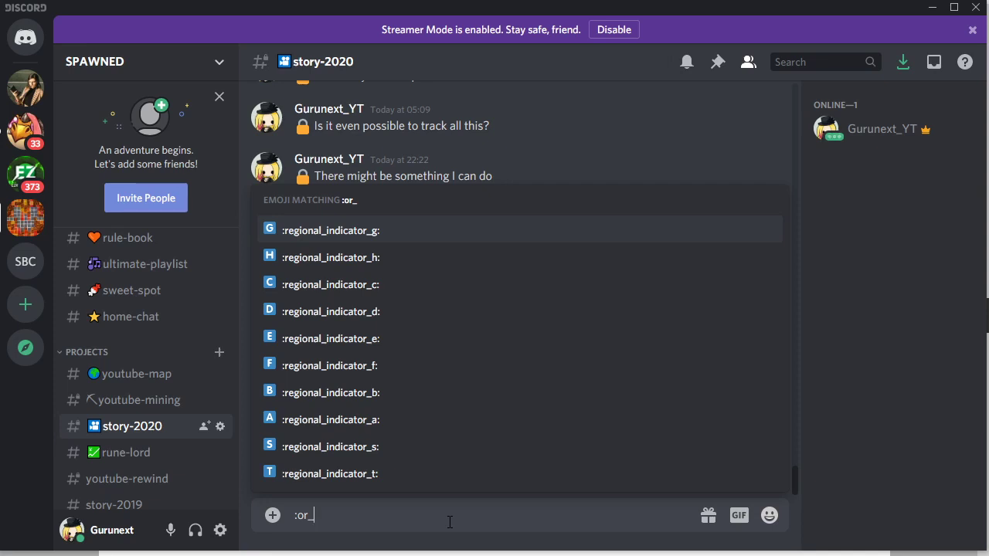
key("Down")
key("Return")
type("- Whatever")
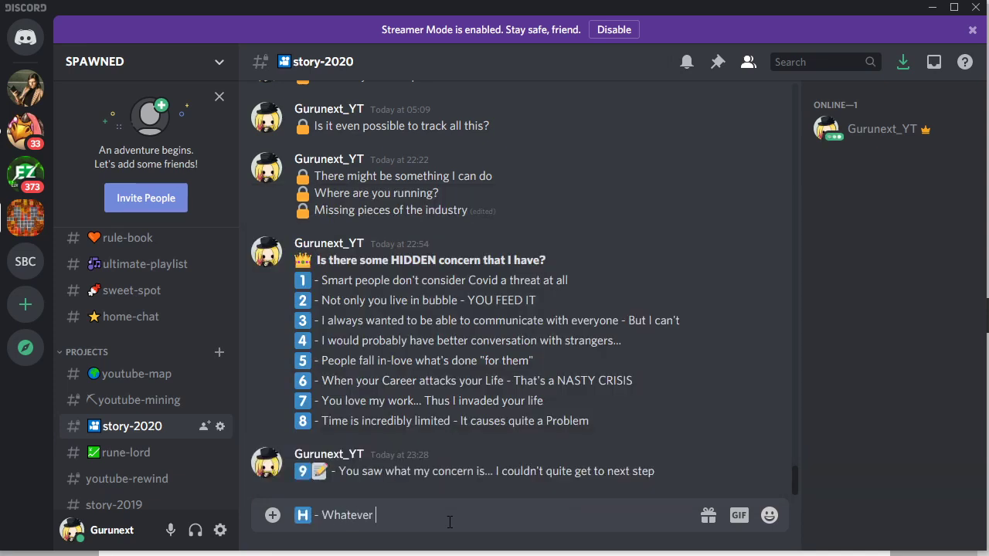
type("you cer")
key("BackSpace")
key("BackSpace")
type("reate ")
type(" - keep growing at")
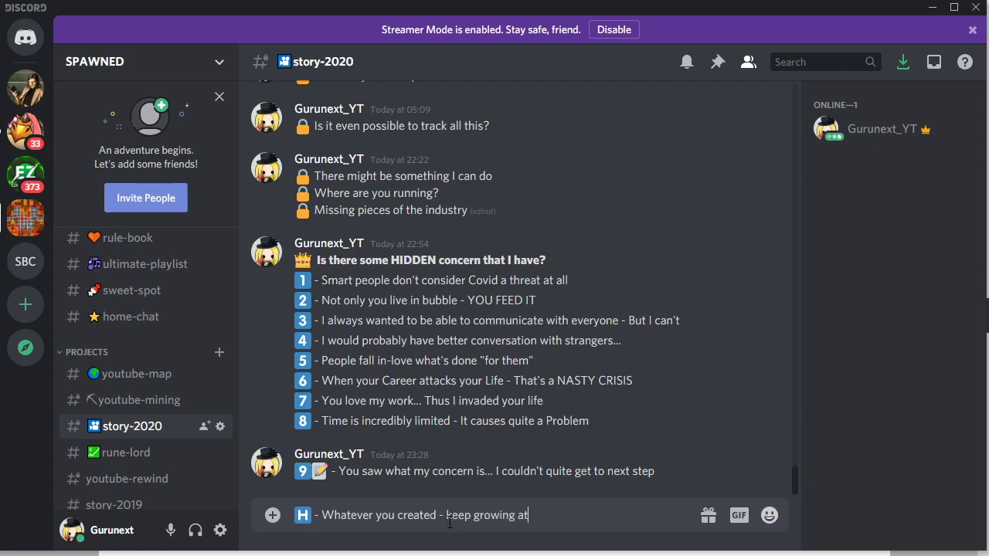
type(" it's onwn pace")
key("Return")
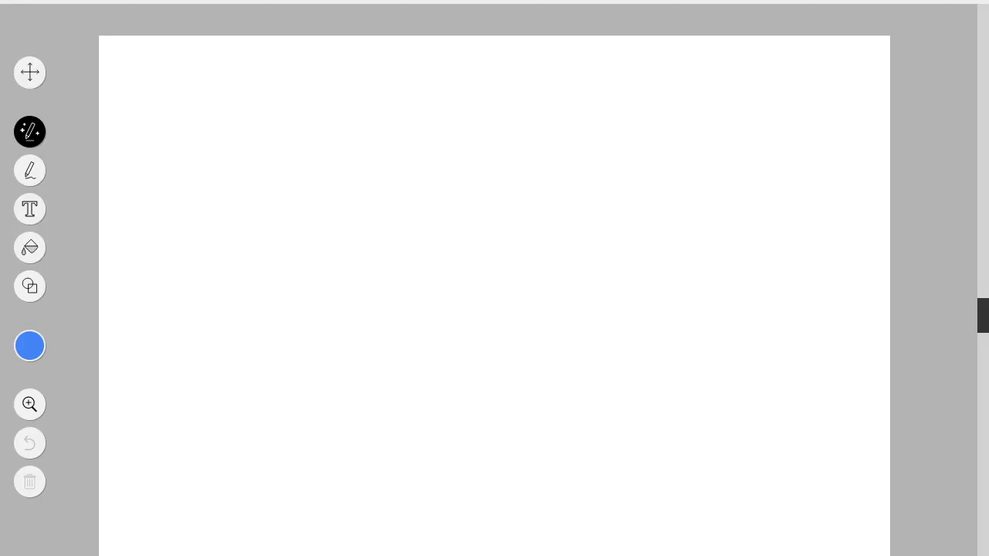
Step: On the AutoDraw canvas, sketch a box with a K inside, cross it out and draw an upward arrow above it
mouse_move(549, 345)
left_mouse_down()
mouse_move(642, 460)
mouse_move(658, 327)
mouse_move(546, 335)
left_mouse_up()
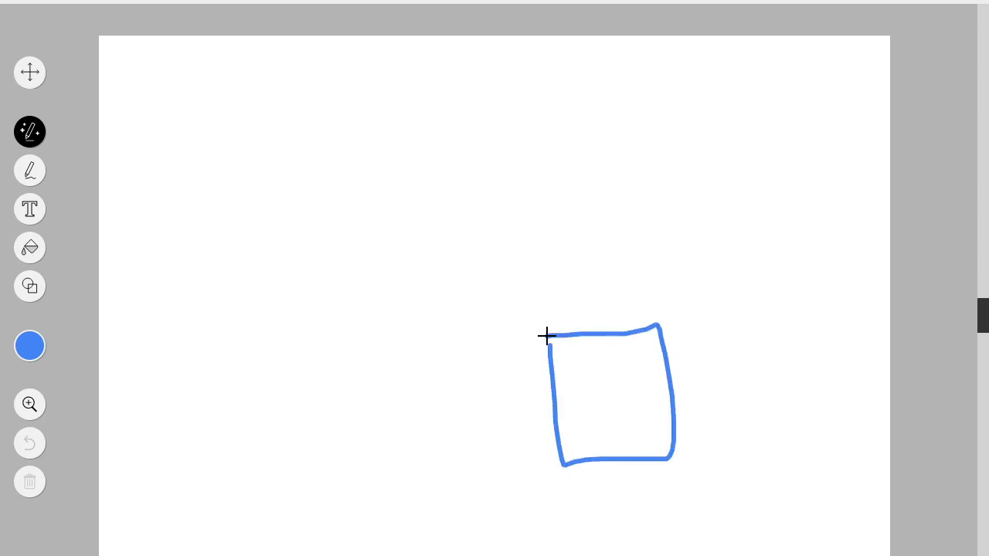
left_click_drag(601, 366, 595, 441)
mouse_move(633, 379)
left_mouse_down()
mouse_move(631, 438)
mouse_move(646, 437)
left_mouse_up()
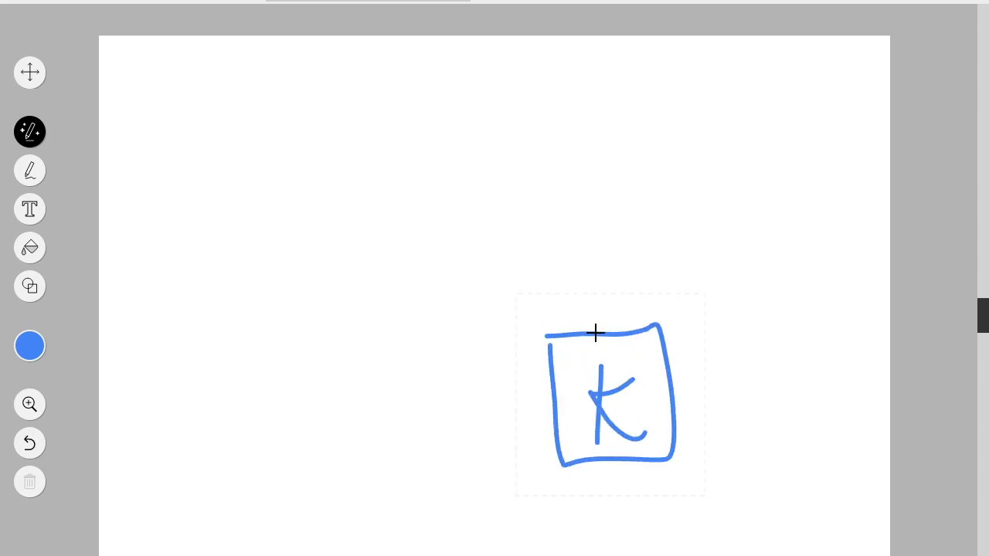
left_click_drag(596, 333, 597, 315)
mouse_move(538, 307)
left_mouse_down()
mouse_move(638, 410)
mouse_move(707, 454)
left_mouse_up()
left_click_drag(678, 339, 596, 472)
left_click_drag(600, 334, 605, 263)
mouse_move(581, 299)
left_mouse_down()
mouse_move(629, 285)
mouse_move(640, 301)
left_mouse_up()
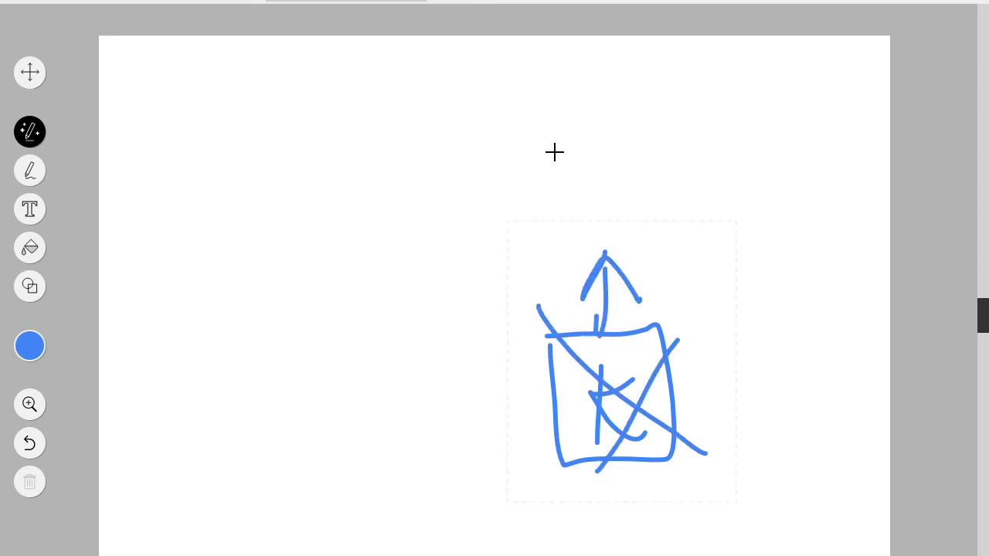
Step: Undo every stroke of the crossed-out K box and its arrow until the canvas is empty
key("ctrl+z")
key("ctrl+z")
key("ctrl+z")
key("ctrl+z")
key("ctrl+z")
key("ctrl+z")
key("ctrl+z")
key("ctrl+z")
key("ctrl+z")
key("ctrl+z")
key("ctrl+z")
key("ctrl+z")
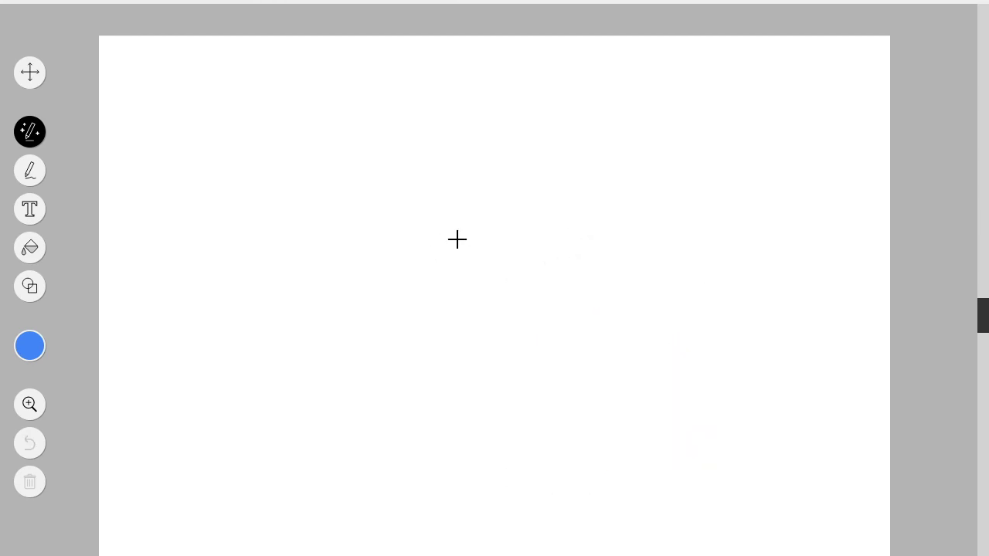
Step: Handwrite SKILLIG in large blue capitals across the middle of the canvas and underline the S
mouse_move(451, 224)
left_mouse_down()
mouse_move(422, 306)
mouse_move(467, 314)
left_mouse_up()
left_click_drag(506, 235, 516, 316)
left_click_drag(540, 229, 540, 322)
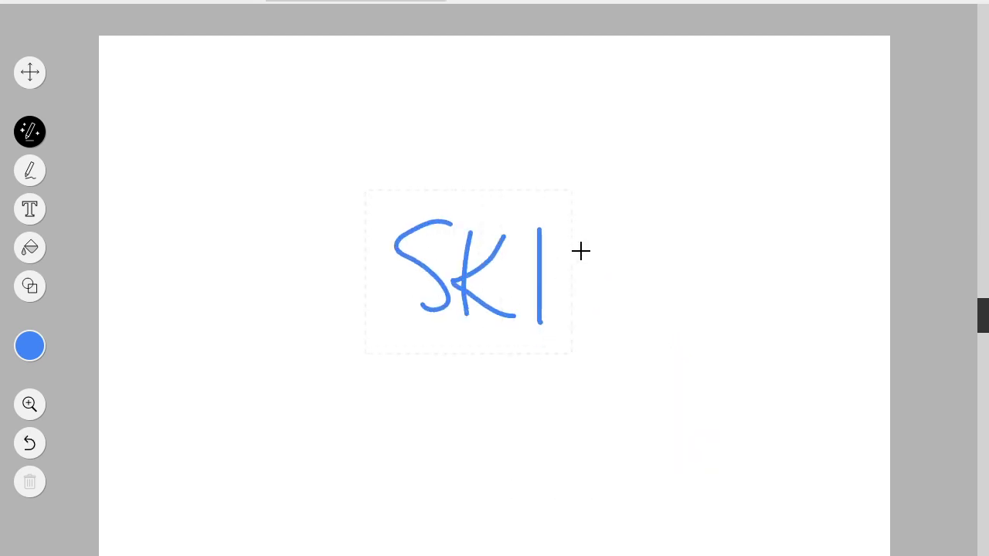
left_click_drag(580, 231, 616, 306)
left_click_drag(620, 232, 663, 306)
left_click_drag(670, 244, 676, 329)
mouse_move(730, 252)
left_mouse_down()
mouse_move(715, 278)
mouse_move(734, 298)
left_mouse_up()
left_click_drag(384, 331, 456, 332)
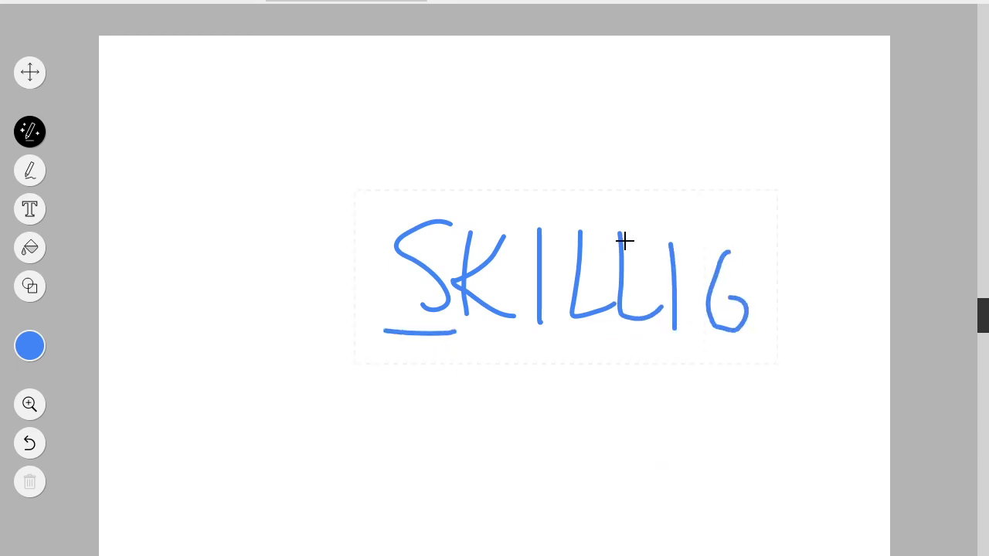
left_click_drag(728, 297, 752, 297)
Step: Replace the letters after SKILL with ING to form SKILLING, and underline the start of the word
key("ctrl+z")
key("ctrl+z")
key("ctrl+z")
key("ctrl+z")
left_click_drag(672, 241, 680, 334)
mouse_move(702, 244)
left_mouse_down()
mouse_move(707, 333)
mouse_move(767, 266)
left_mouse_up()
mouse_move(821, 249)
left_mouse_down()
mouse_move(830, 309)
mouse_move(798, 294)
left_mouse_up()
left_click_drag(383, 340, 477, 345)
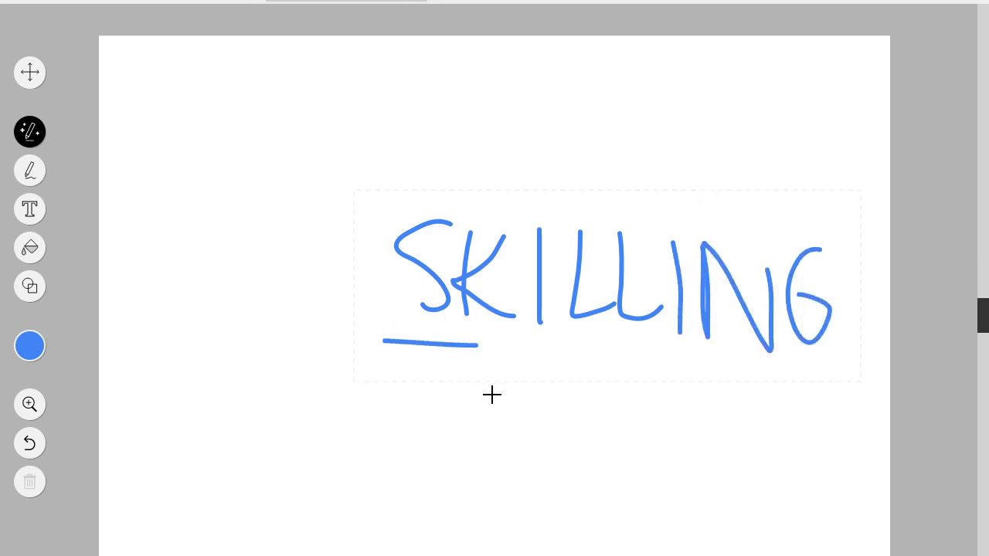
Step: Sketch a small five-pointed star below SKILLING, and undo it together with the underline
mouse_move(498, 418)
left_mouse_down()
mouse_move(494, 369)
mouse_move(471, 420)
left_mouse_up()
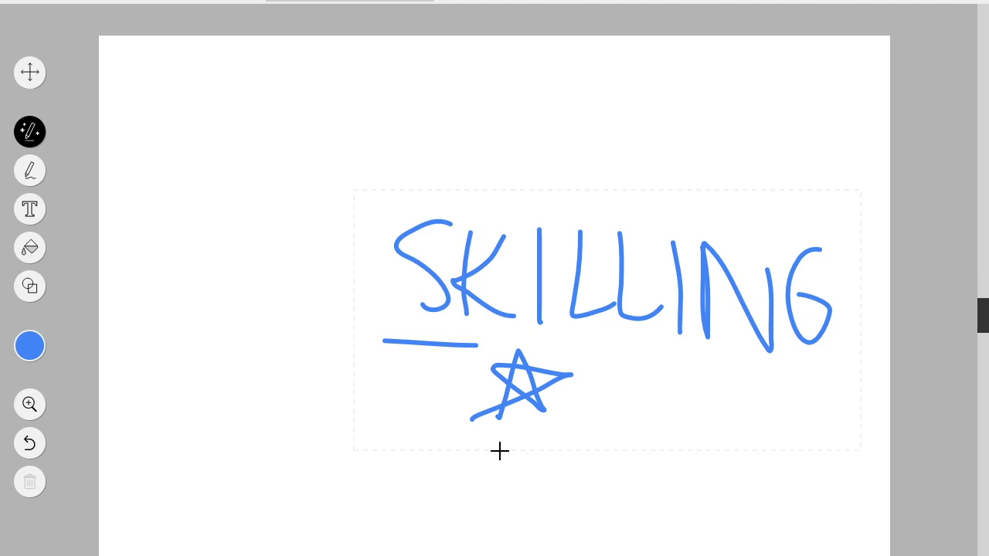
key("ctrl+z")
key("ctrl+z")
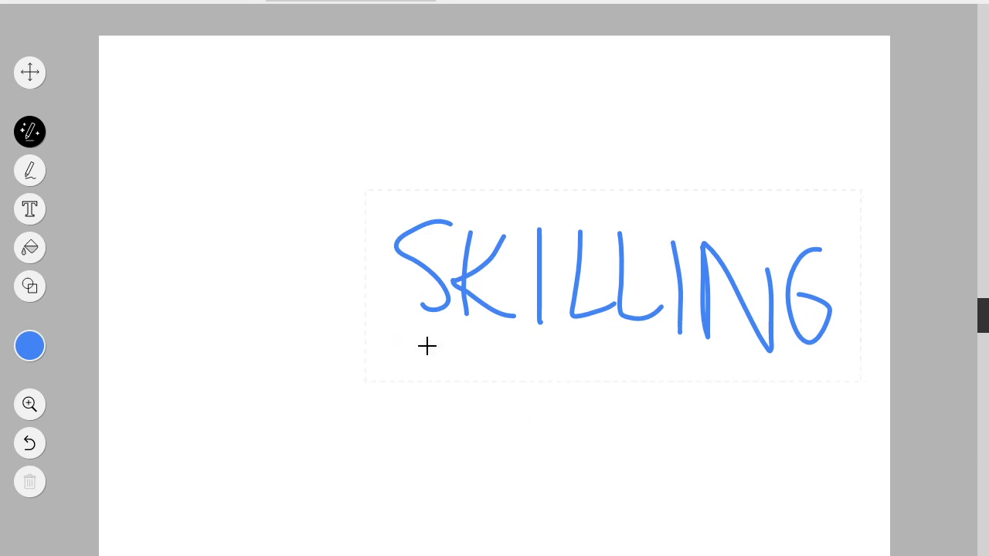
Step: Draw a short underline beneath the S of SKILLING and a downward arrow below the middle of the word
left_click_drag(400, 335, 464, 337)
mouse_move(556, 336)
left_mouse_down()
mouse_move(535, 372)
mouse_move(581, 378)
left_mouse_up()
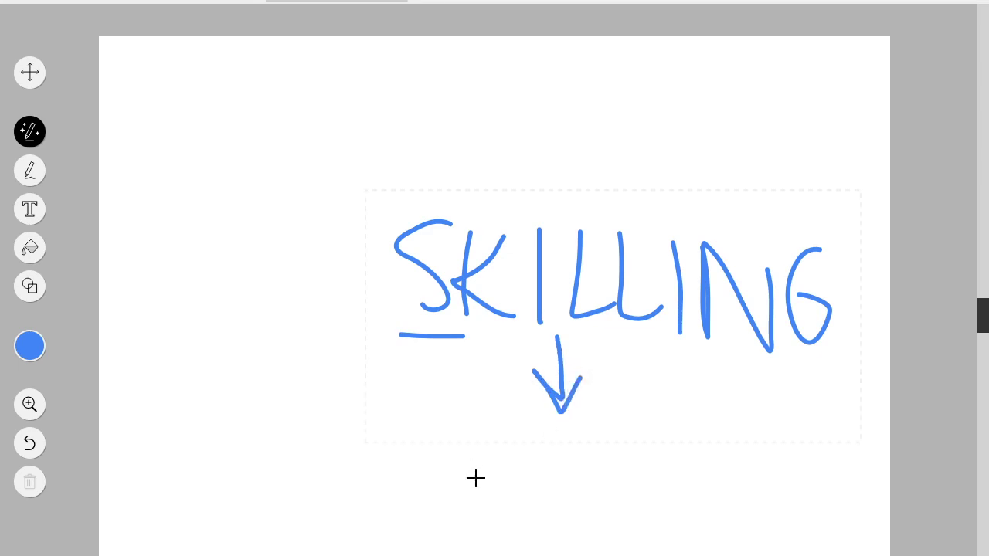
Step: Handwrite UPGRAGE in blue capitals below the downward arrow
mouse_move(468, 441)
left_mouse_down()
mouse_move(474, 480)
mouse_move(522, 489)
left_mouse_up()
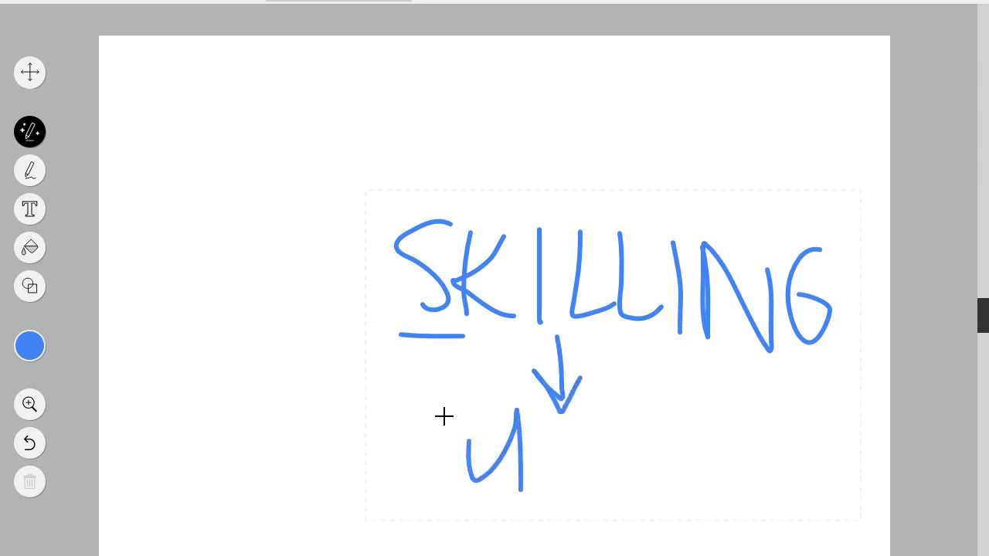
mouse_move(464, 398)
left_mouse_down()
mouse_move(413, 419)
mouse_move(416, 473)
left_mouse_up()
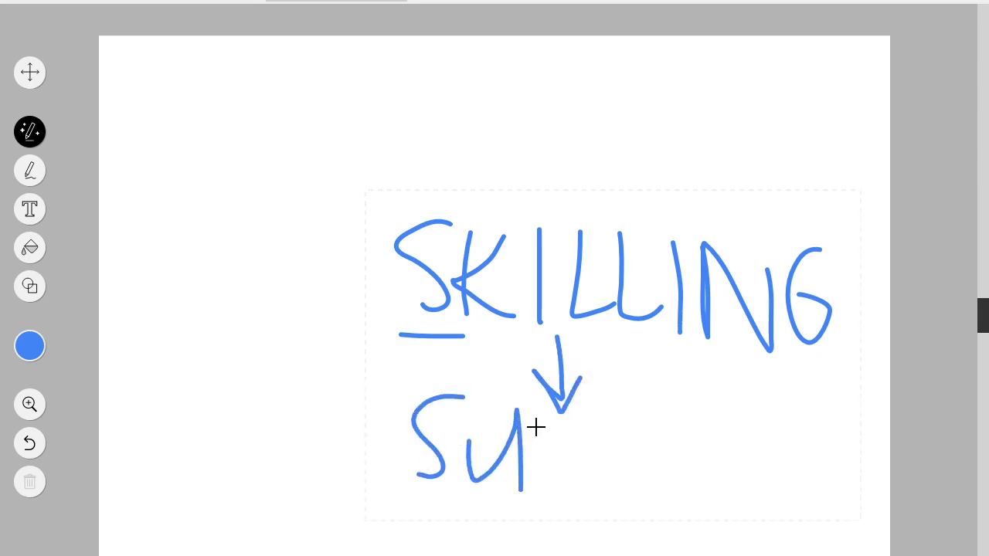
key("ctrl+z")
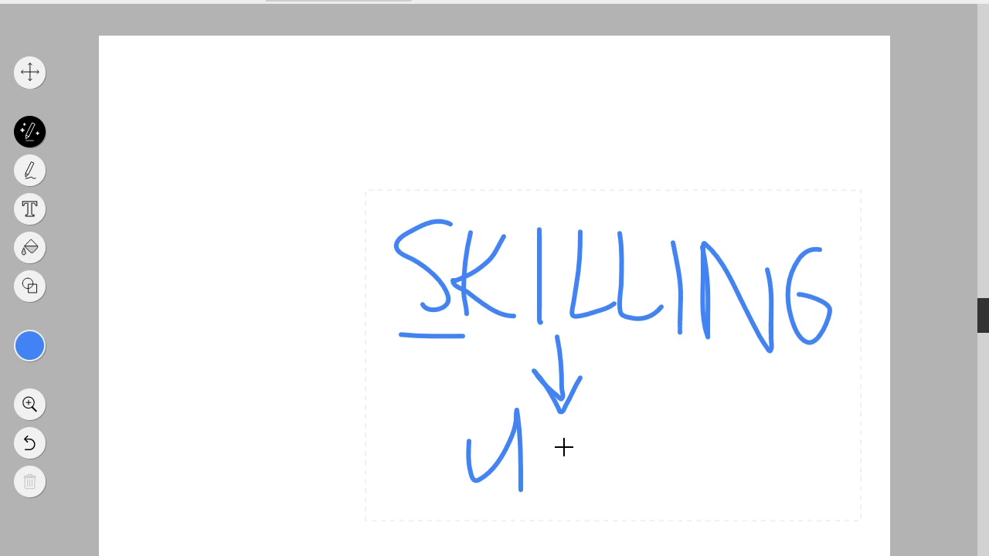
mouse_move(552, 432)
left_mouse_down()
mouse_move(557, 453)
mouse_move(535, 470)
left_mouse_up()
mouse_move(657, 424)
left_mouse_down()
mouse_move(652, 475)
mouse_move(662, 494)
mouse_move(706, 443)
mouse_move(746, 484)
left_mouse_up()
mouse_move(704, 456)
left_mouse_down()
mouse_move(756, 490)
mouse_move(779, 466)
left_mouse_up()
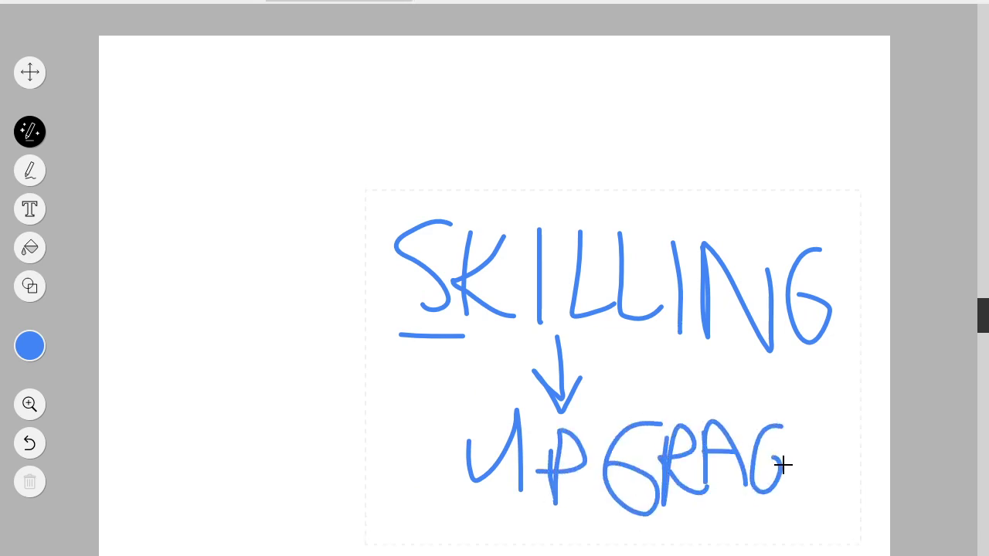
left_click_drag(788, 425, 814, 488)
mouse_move(778, 450)
left_mouse_down()
mouse_move(816, 449)
mouse_move(830, 429)
left_mouse_up()
Step: Underline UP and the remaining letters of the lower word separately, and undo both underlines
left_click_drag(599, 517, 837, 506)
left_click_drag(482, 510, 573, 508)
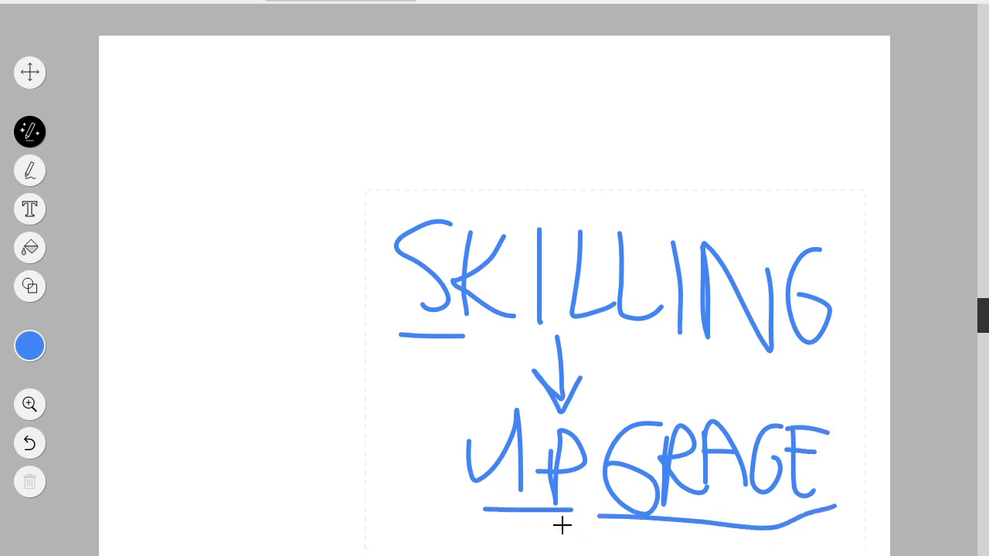
key("ctrl+z")
key("ctrl+z")
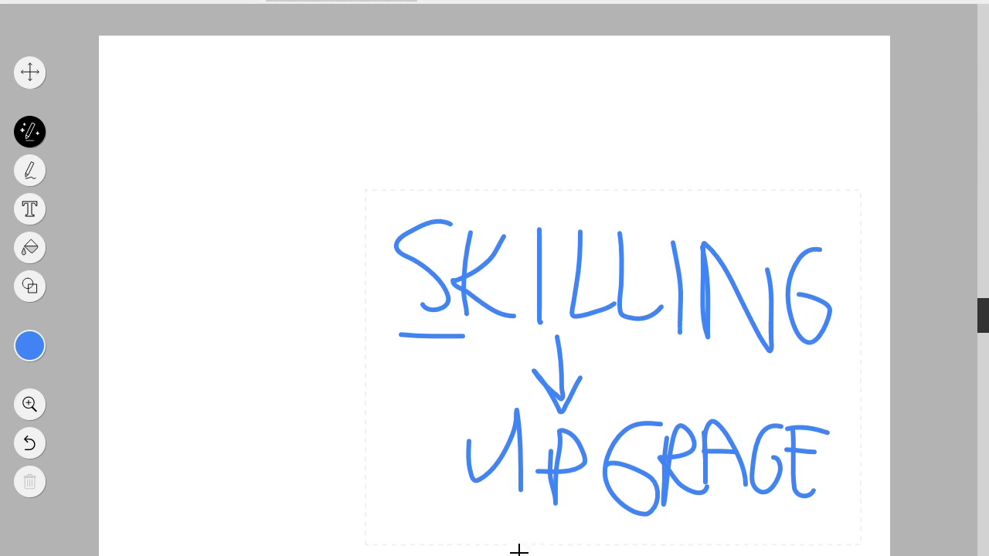
Step: Sketch a wide box beside the lower word, divide it with a vertical line and handwrite letters in both parts
mouse_move(137, 379)
left_mouse_down()
mouse_move(171, 454)
mouse_move(199, 385)
left_mouse_up()
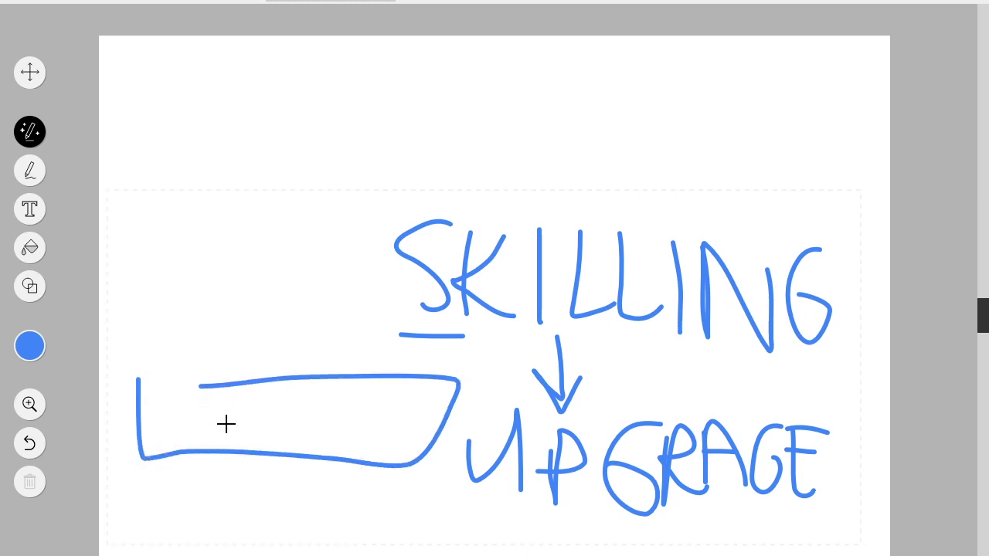
mouse_move(225, 450)
left_mouse_down()
mouse_move(275, 463)
mouse_move(303, 422)
left_mouse_up()
mouse_move(317, 386)
left_mouse_down()
mouse_move(362, 462)
mouse_move(352, 470)
left_mouse_up()
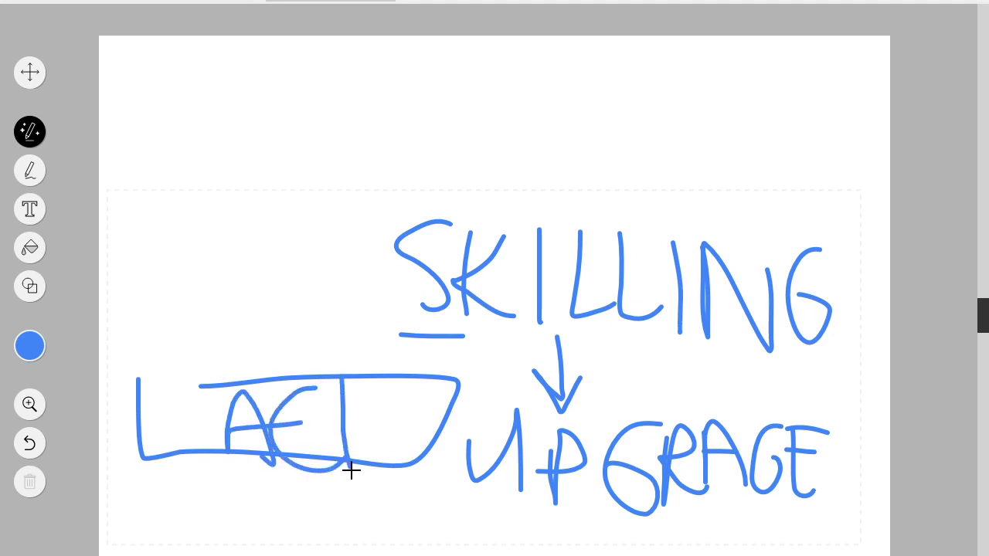
mouse_move(349, 418)
left_mouse_down()
mouse_move(393, 416)
mouse_move(410, 438)
mouse_move(447, 401)
left_mouse_up()
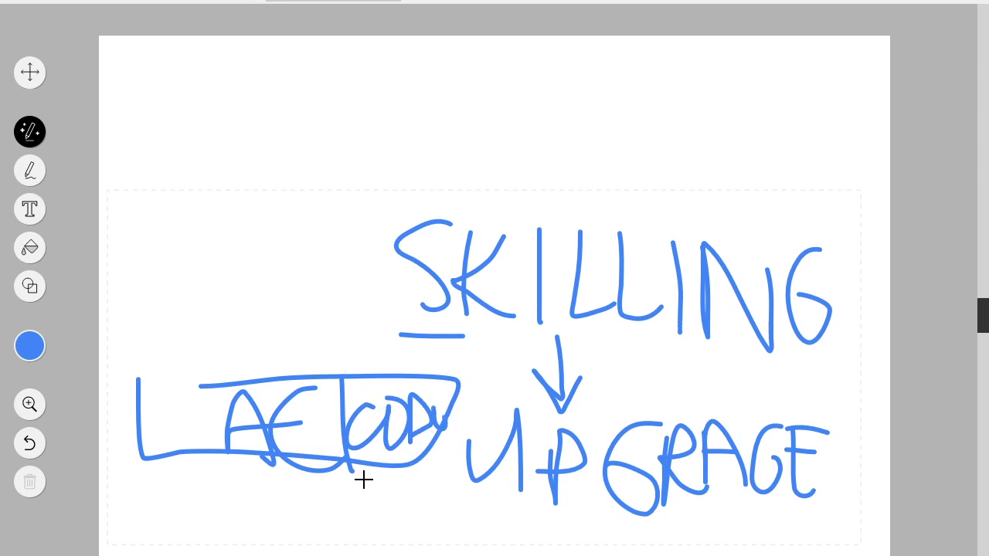
Step: Undo all strokes of the divided box, the lower word, the arrow and SKILLING until the canvas is empty
key("ctrl+z")
key("ctrl+z")
key("ctrl+z")
key("ctrl+z")
key("ctrl+z")
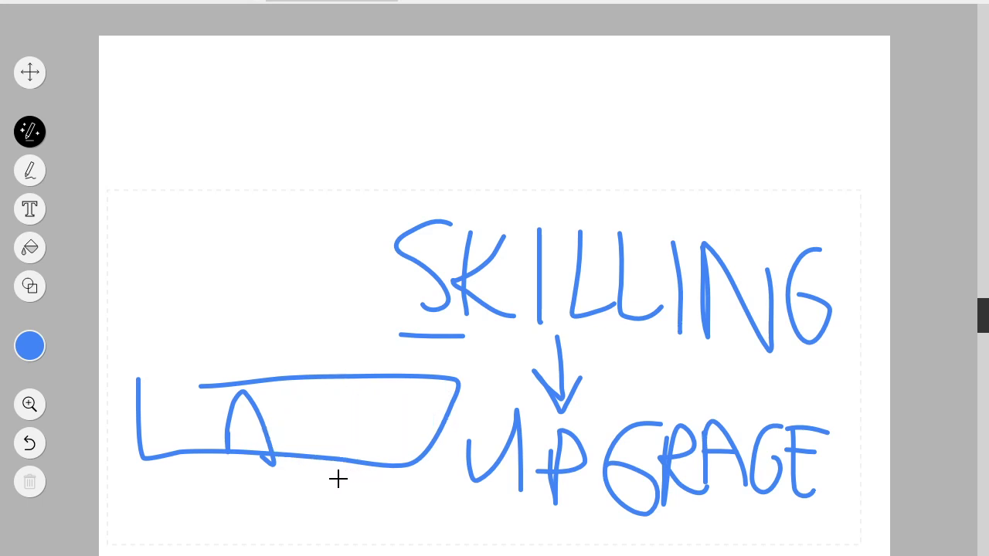
key("ctrl+z")
key("ctrl+z")
key("ctrl+z")
key("ctrl+z")
key("ctrl+z")
key("ctrl+z")
key("ctrl+z")
key("ctrl+z")
key("ctrl+z")
key("ctrl+z")
key("ctrl+z")
key("ctrl+z")
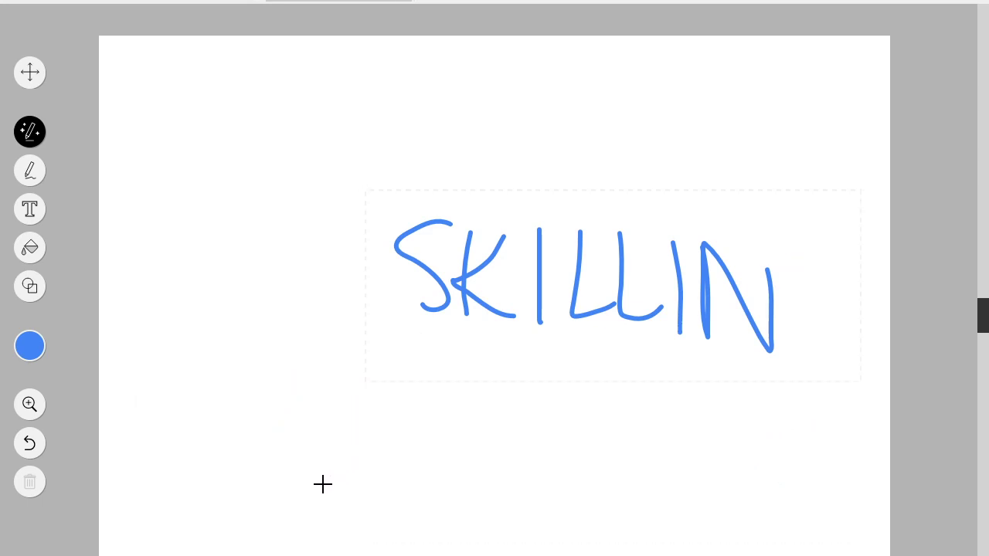
key("ctrl+z")
key("ctrl+z")
key("ctrl+z")
key("ctrl+z")
key("ctrl+z")
key("ctrl+z")
key("ctrl+z")
key("ctrl+z")
key("ctrl+z")
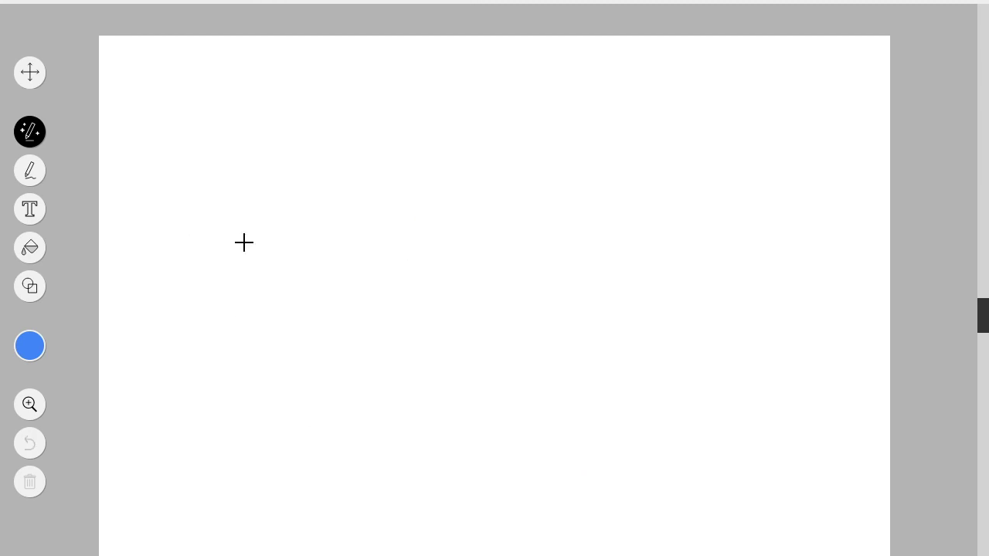
Step: Sketch a long horizontal bar across the canvas and a small cube beneath its middle
mouse_move(195, 355)
left_mouse_down()
mouse_move(199, 435)
mouse_move(802, 440)
mouse_move(804, 364)
mouse_move(197, 357)
left_mouse_up()
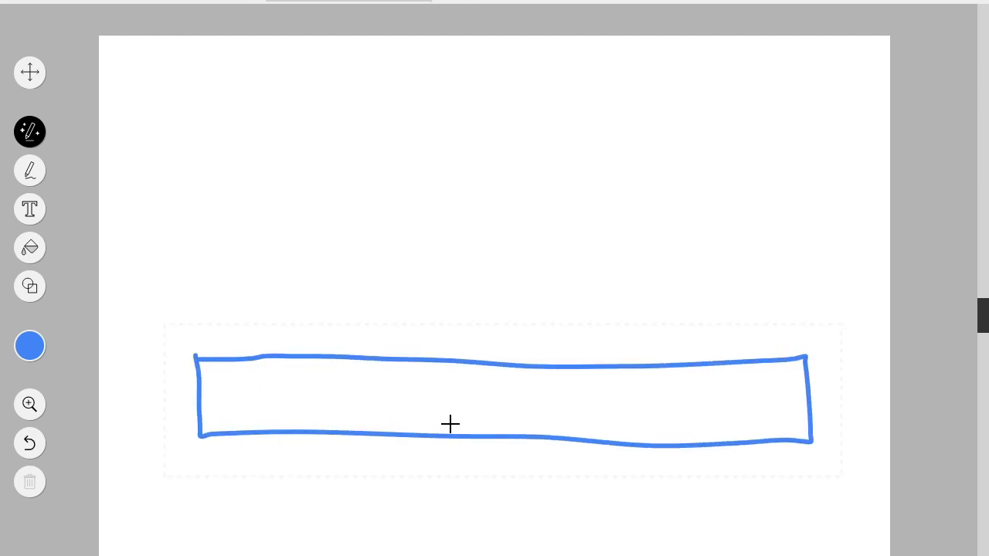
mouse_move(514, 453)
left_mouse_down()
mouse_move(488, 486)
mouse_move(511, 509)
mouse_move(544, 481)
mouse_move(511, 455)
left_mouse_up()
mouse_move(486, 487)
left_mouse_down()
mouse_move(488, 528)
mouse_move(520, 550)
mouse_move(519, 529)
mouse_move(525, 549)
mouse_move(545, 522)
mouse_move(544, 479)
mouse_move(543, 529)
mouse_move(485, 483)
mouse_move(493, 471)
mouse_move(541, 487)
mouse_move(514, 508)
mouse_move(493, 490)
mouse_move(492, 528)
mouse_move(525, 541)
mouse_move(505, 515)
left_mouse_up()
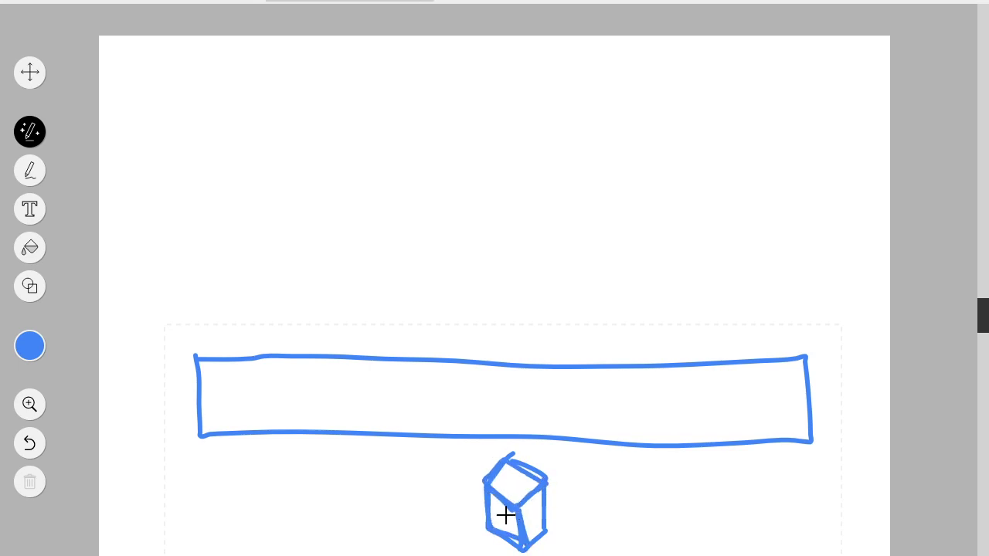
Step: Shade a thin strip at the bar's left end and mark it from below with an arrow and a question mark
mouse_move(202, 357)
left_mouse_down()
mouse_move(212, 423)
mouse_move(212, 435)
mouse_move(201, 364)
mouse_move(199, 419)
mouse_move(210, 426)
mouse_move(201, 438)
mouse_move(201, 355)
mouse_move(205, 495)
mouse_move(196, 461)
mouse_move(218, 465)
left_mouse_up()
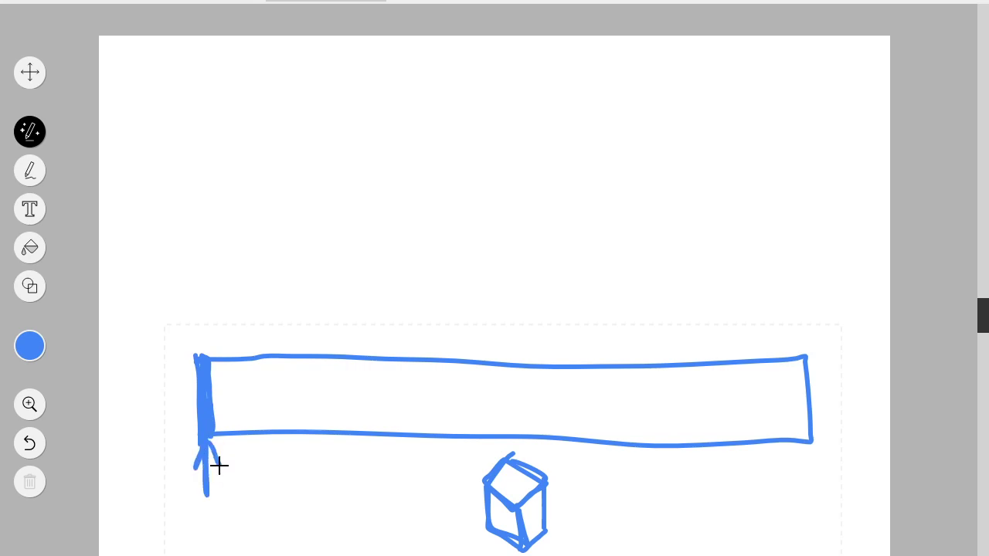
mouse_move(193, 507)
left_mouse_down()
mouse_move(196, 500)
mouse_move(201, 545)
left_mouse_up()
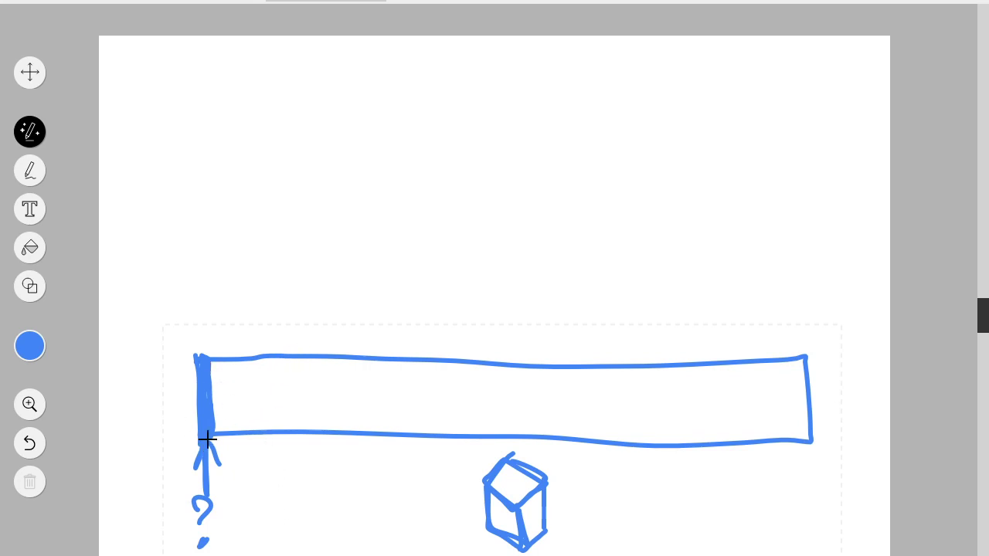
Step: Divide off a section near the bar's left end, point an arrow at it from a round-headed figure and frame the figure
left_click_drag(298, 353, 294, 441)
mouse_move(255, 512)
left_mouse_down()
mouse_move(254, 435)
mouse_move(265, 457)
mouse_move(238, 531)
mouse_move(255, 520)
mouse_move(242, 531)
mouse_move(275, 547)
mouse_move(229, 555)
mouse_move(284, 553)
left_mouse_up()
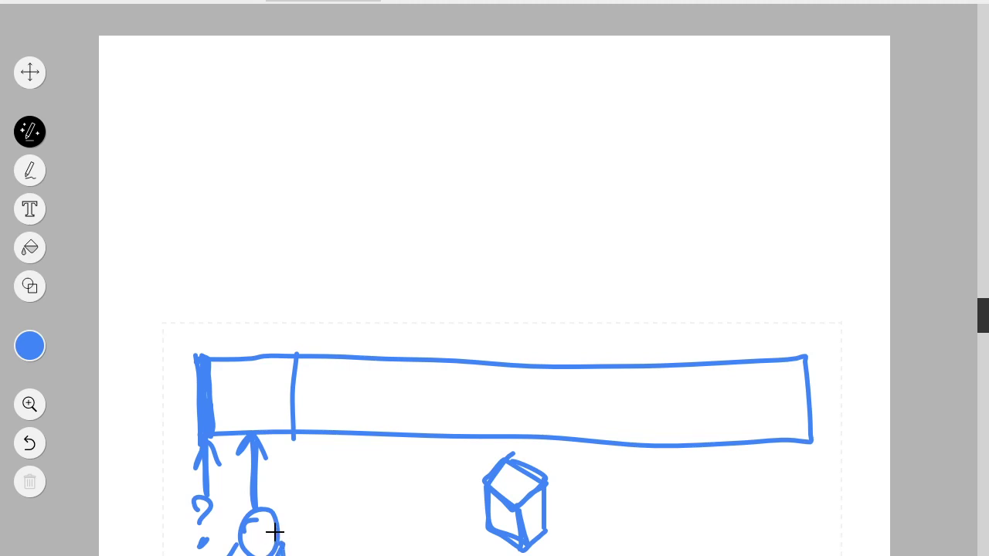
mouse_move(302, 515)
left_mouse_down()
mouse_move(219, 507)
mouse_move(203, 555)
mouse_move(294, 518)
left_mouse_up()
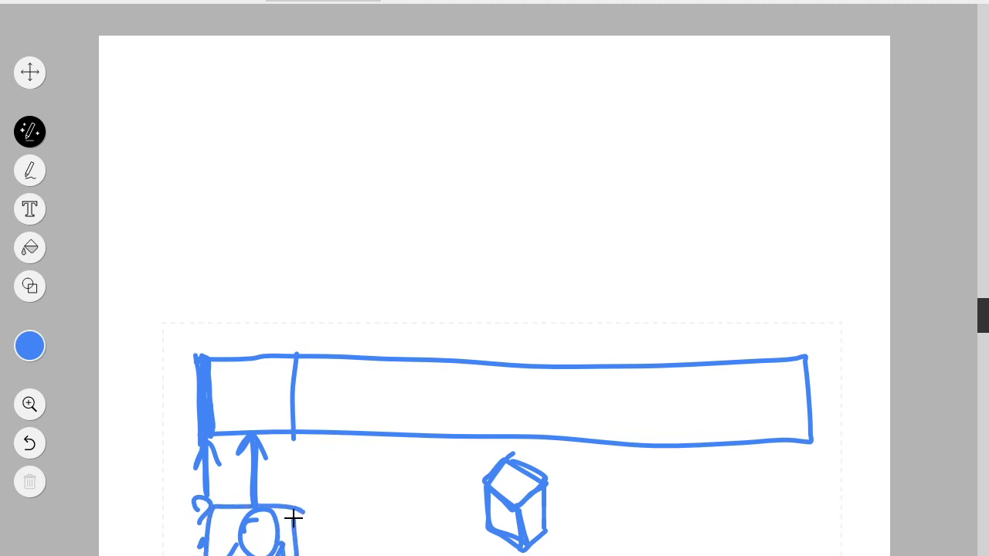
Step: Remove the frame around the figure, and draw a shaded strip near the bar's right end with a box beneath it
key("ctrl+z")
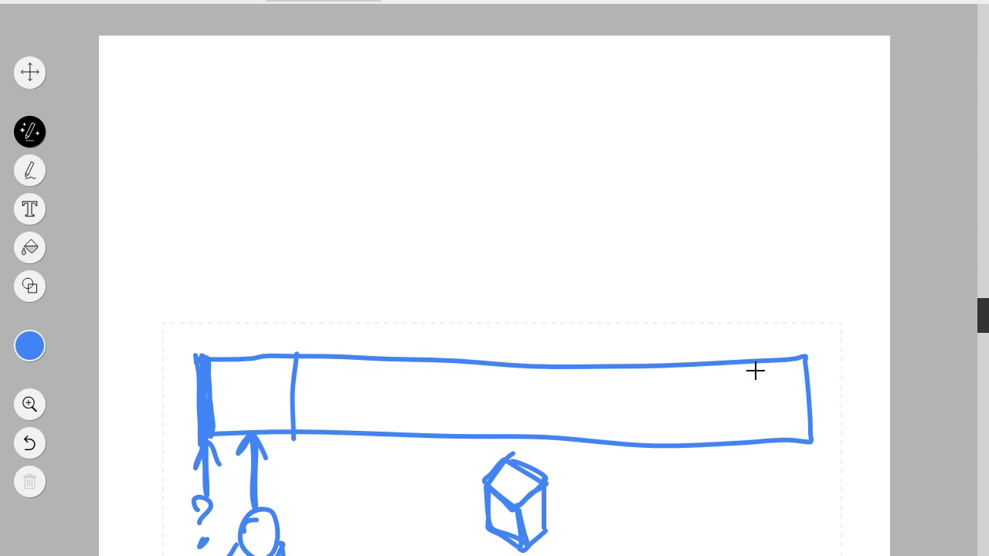
left_click_drag(755, 361, 751, 445)
mouse_move(749, 389)
left_mouse_down()
mouse_move(750, 404)
mouse_move(757, 360)
mouse_move(771, 430)
mouse_move(766, 358)
mouse_move(775, 439)
mouse_move(775, 358)
mouse_move(779, 438)
left_mouse_up()
key("ctrl+z")
key("ctrl+z")
key("ctrl+z")
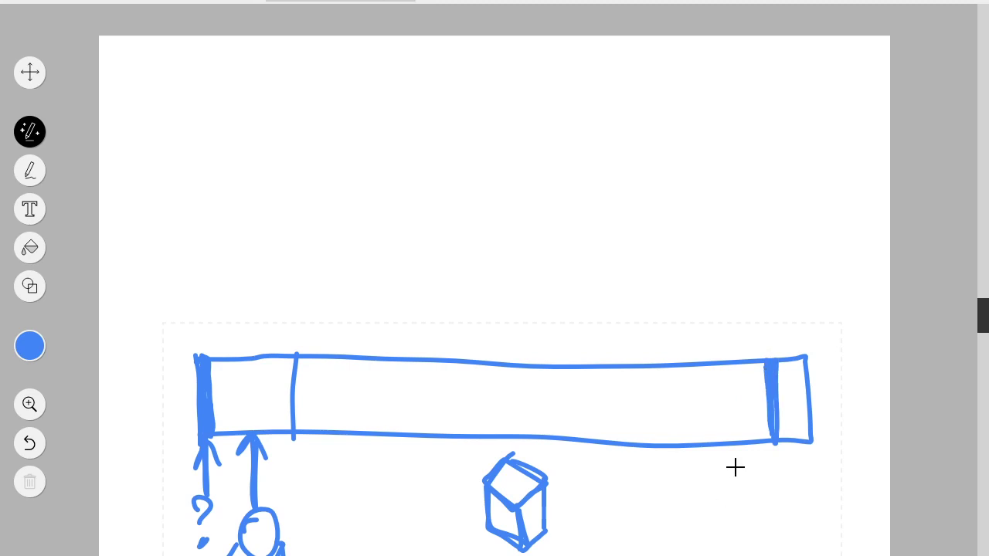
mouse_move(734, 464)
left_mouse_down()
mouse_move(740, 555)
mouse_move(804, 480)
mouse_move(736, 460)
mouse_move(795, 461)
mouse_move(799, 479)
mouse_move(776, 466)
left_mouse_up()
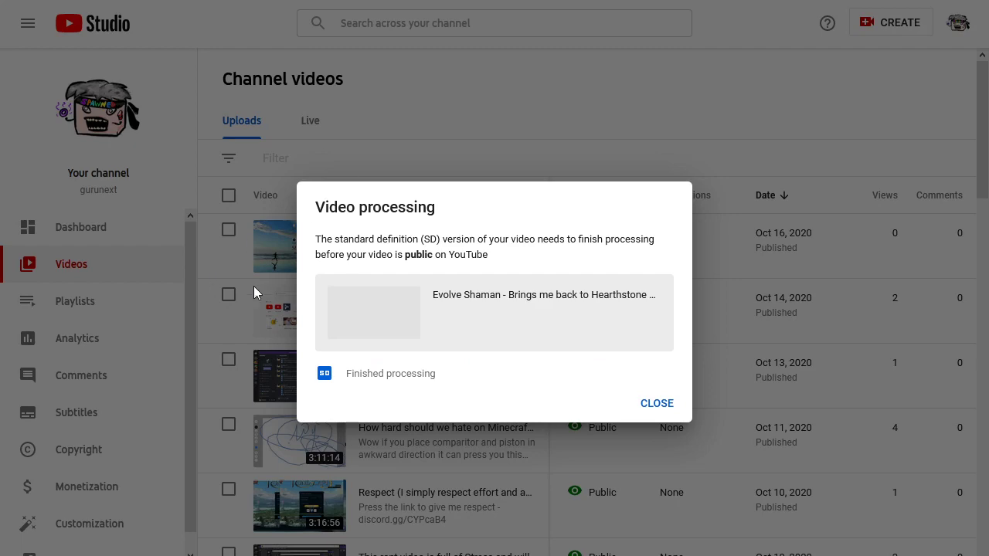
Step: Switch to YouTube Studio, dismiss the video processing notice and look through the list of uploaded channel videos
left_click(654, 405)
scroll(445, 367, "down", 6)
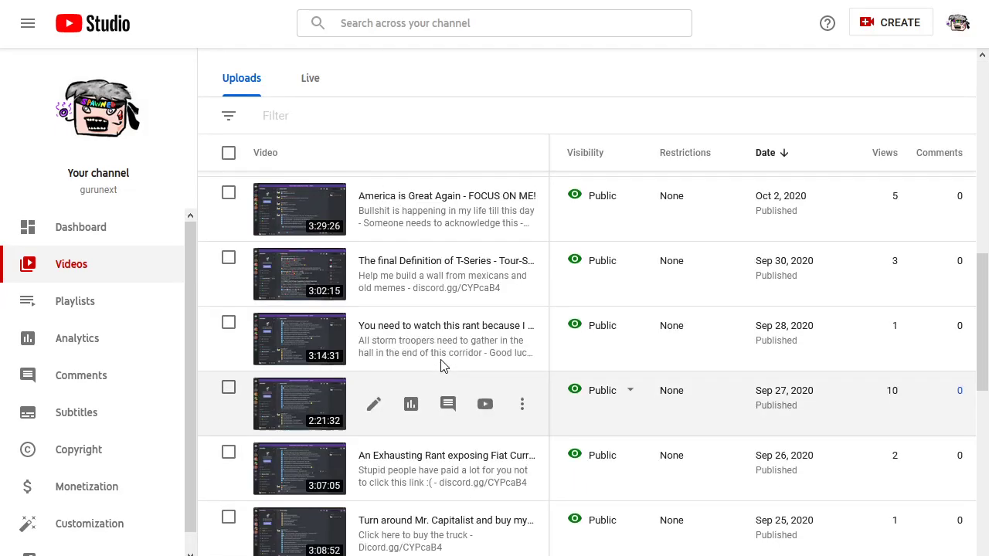
scroll(444, 367, "down", 10)
scroll(417, 402, "up", 4)
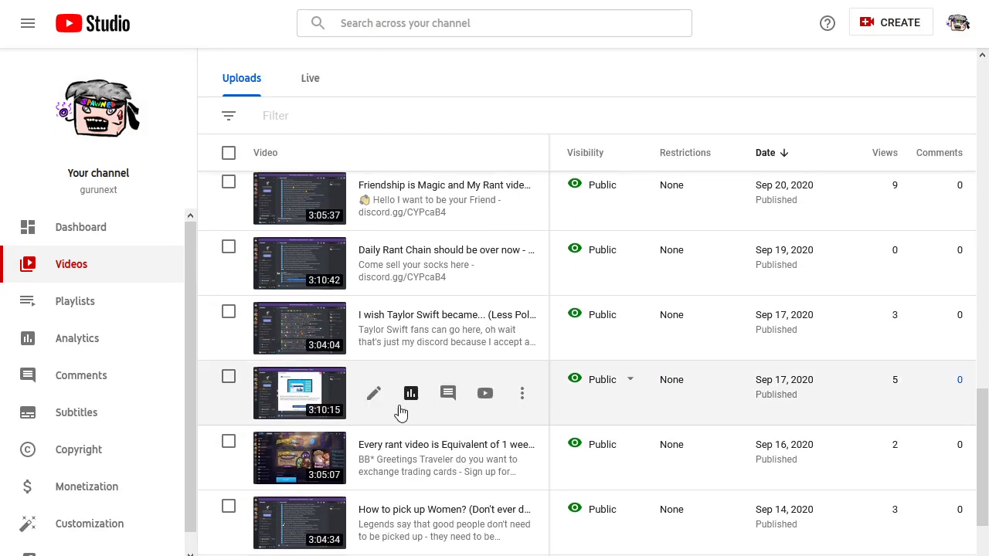
scroll(400, 439, "up", 8)
scroll(402, 446, "up", 5)
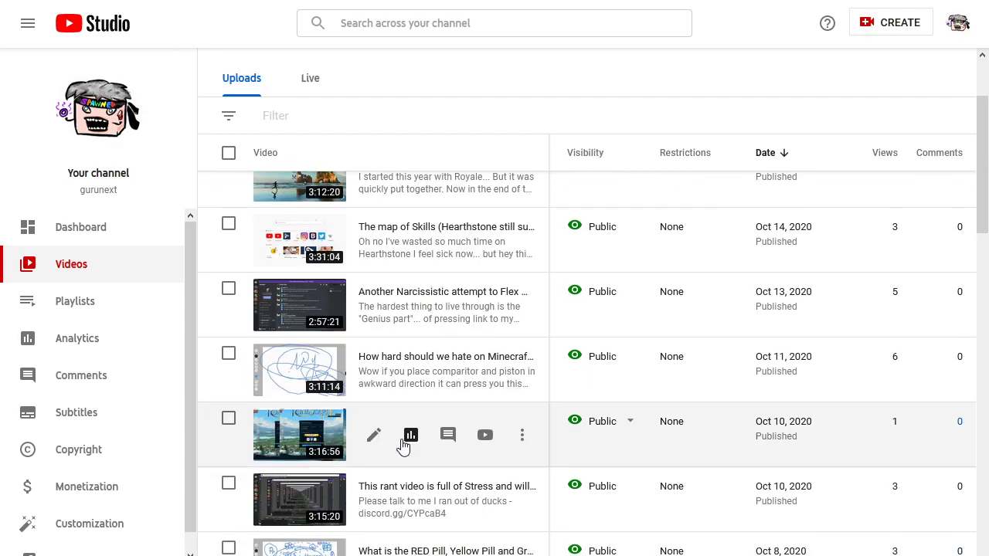
scroll(402, 446, "up", 2)
scroll(402, 446, "down", 8)
scroll(402, 446, "down", 10)
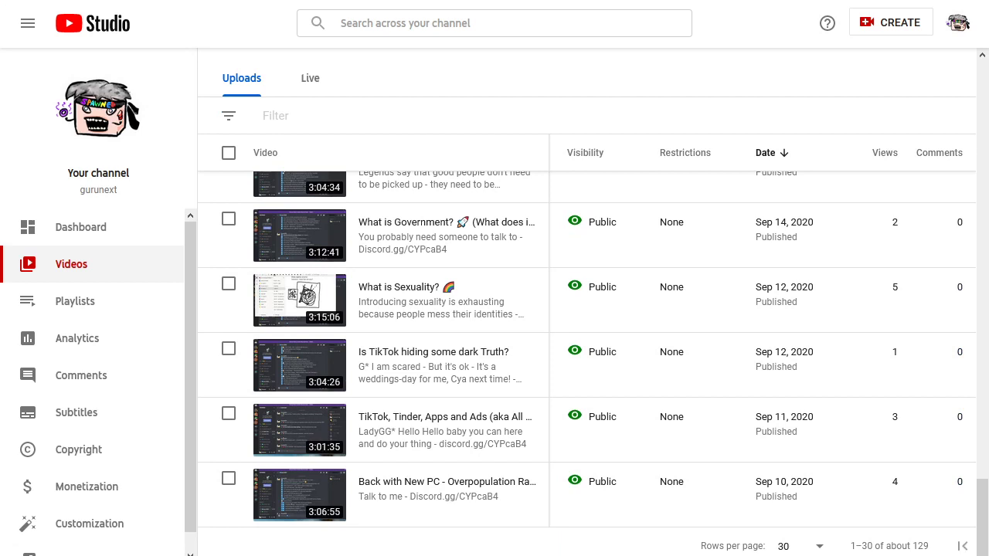
Step: View the rows-per-page choices and the next page of uploads in YouTube Studio, and return to the AutoDraw canvas
left_click(824, 551)
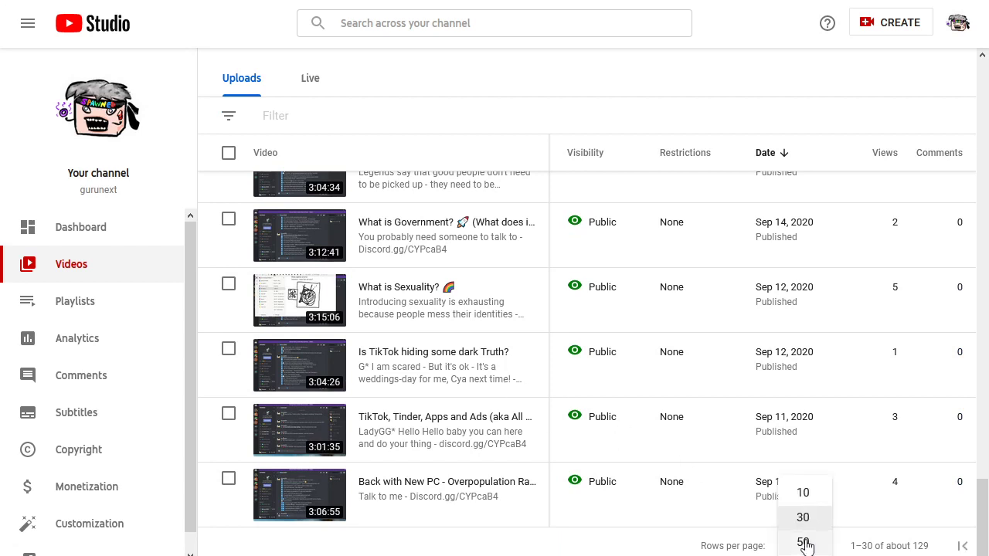
left_click(755, 546)
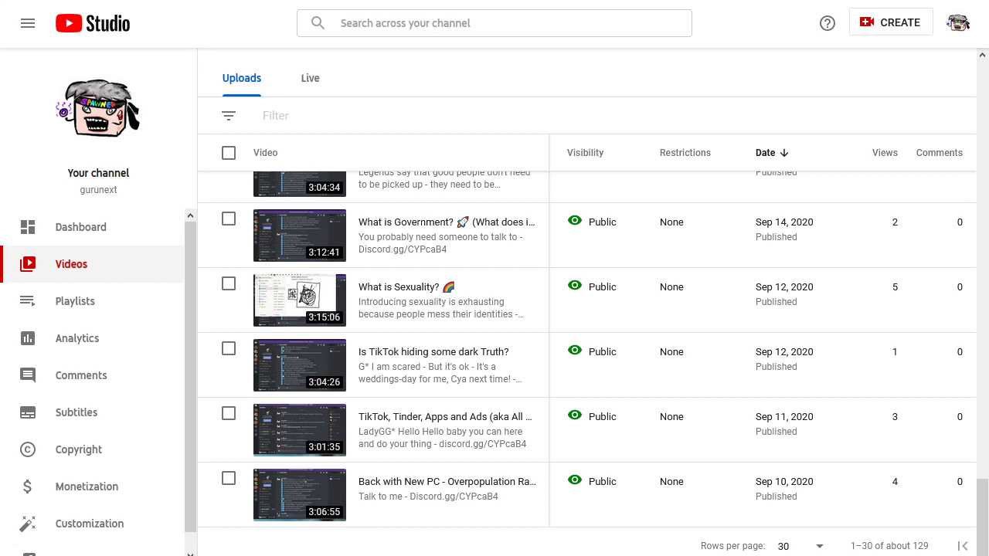
left_click_drag(850, 546, 911, 547)
scroll(766, 350, "right", 3)
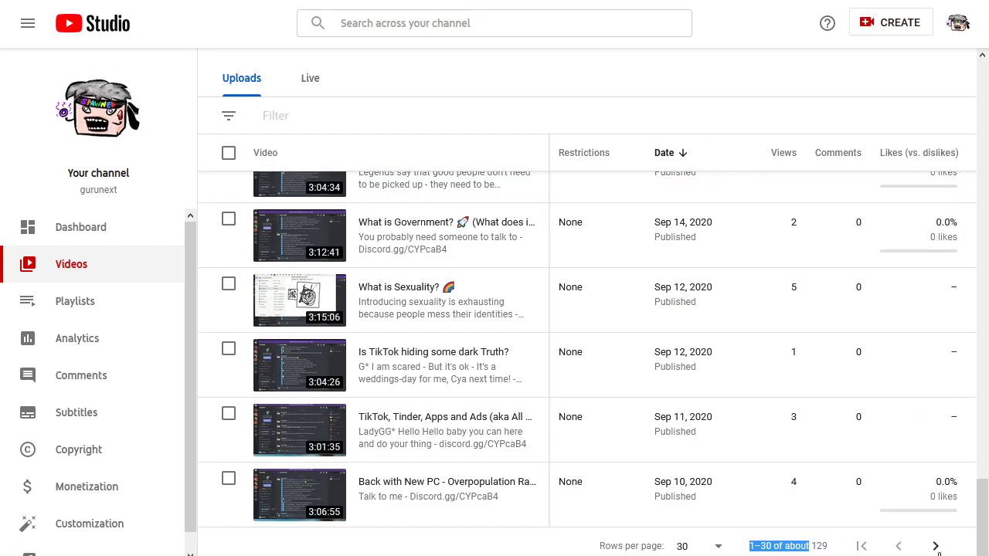
left_click(936, 546)
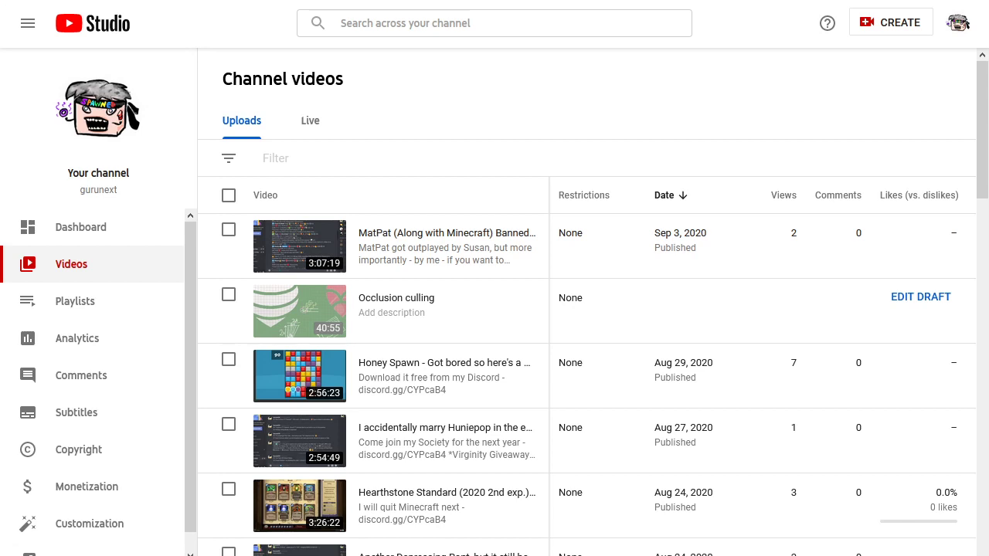
mouse_move(626, 555)
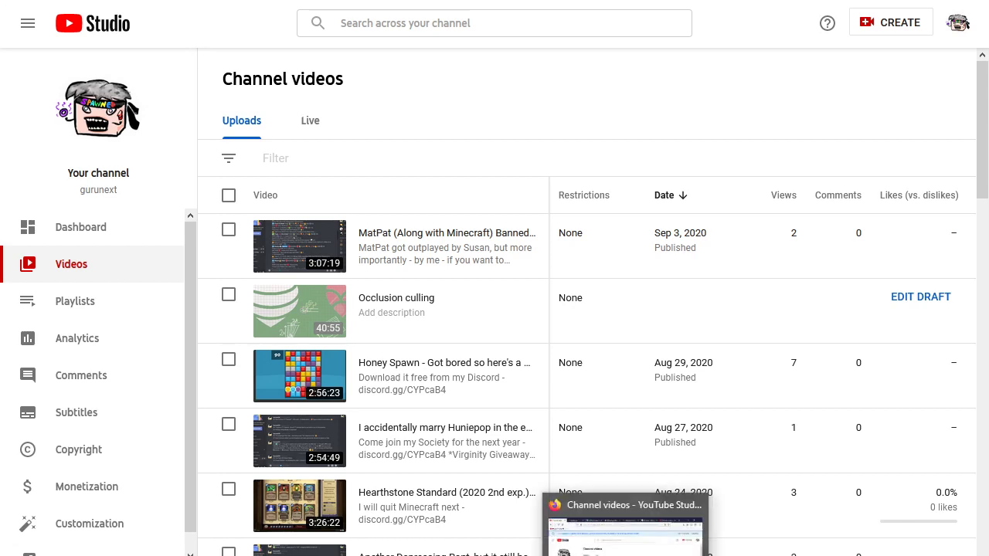
key("alt+Tab")
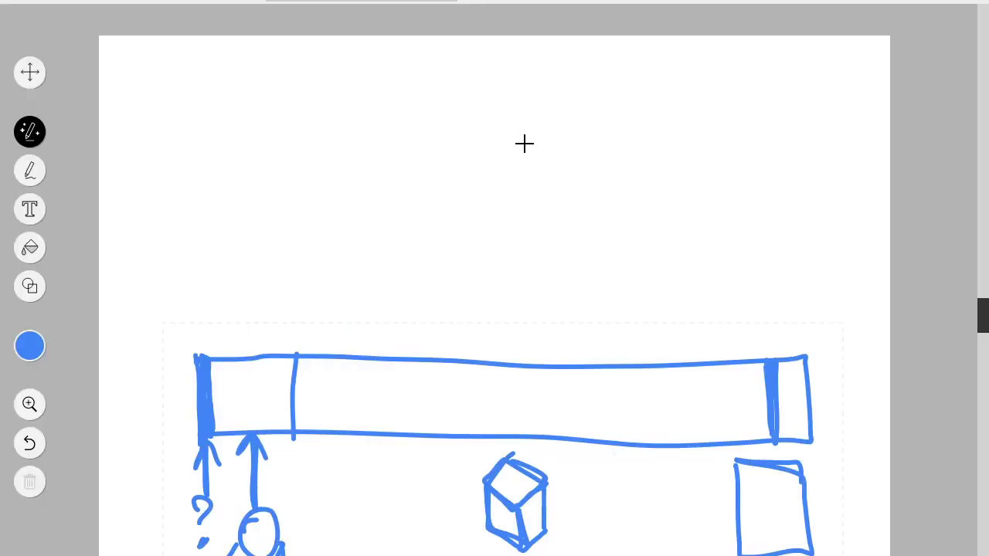
Step: Fill the box below the bar's right end with grid lines and connect it to the shaded strip above
left_click_drag(733, 492, 799, 490)
left_click_drag(750, 510, 810, 514)
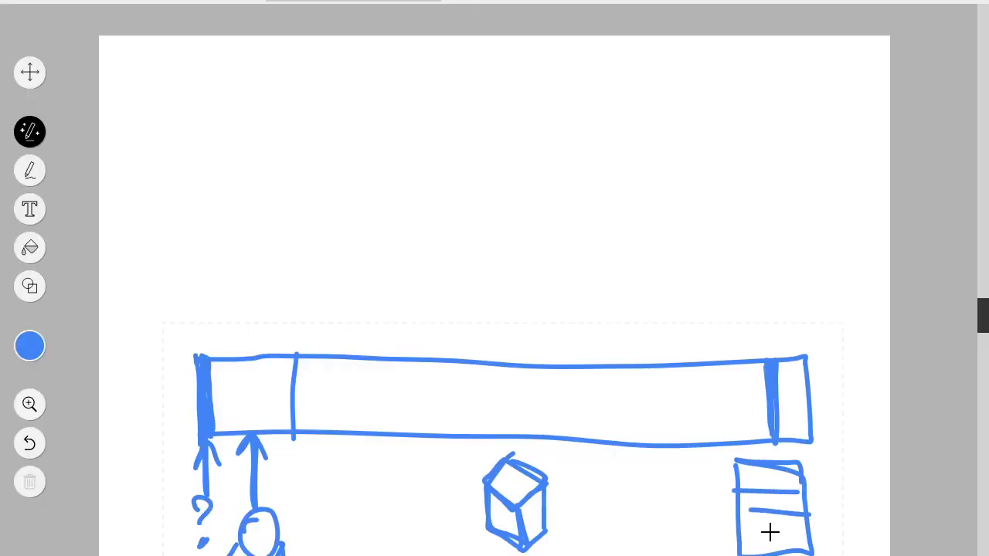
left_click_drag(737, 532, 799, 530)
mouse_move(751, 461)
left_mouse_down()
mouse_move(782, 467)
mouse_move(771, 554)
left_mouse_up()
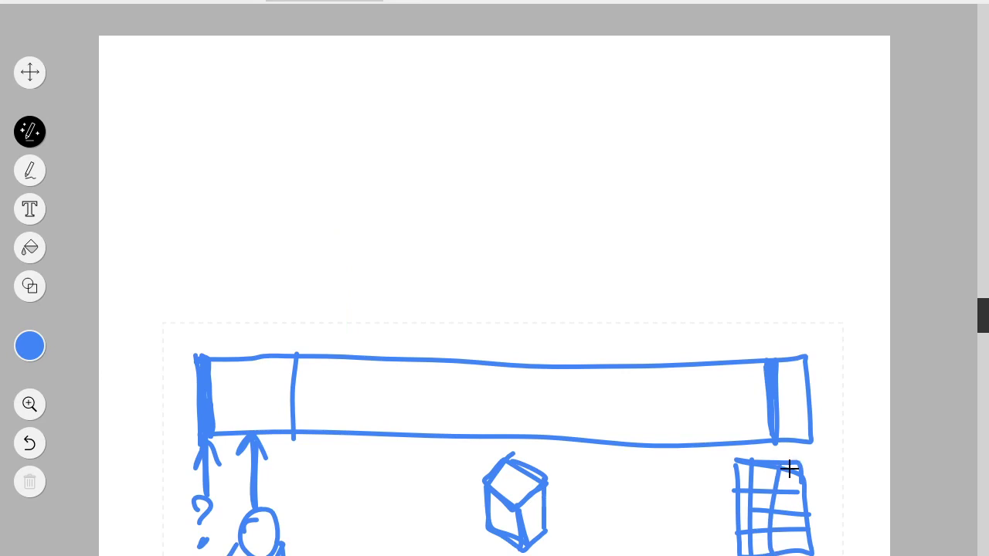
left_click_drag(789, 462, 786, 552)
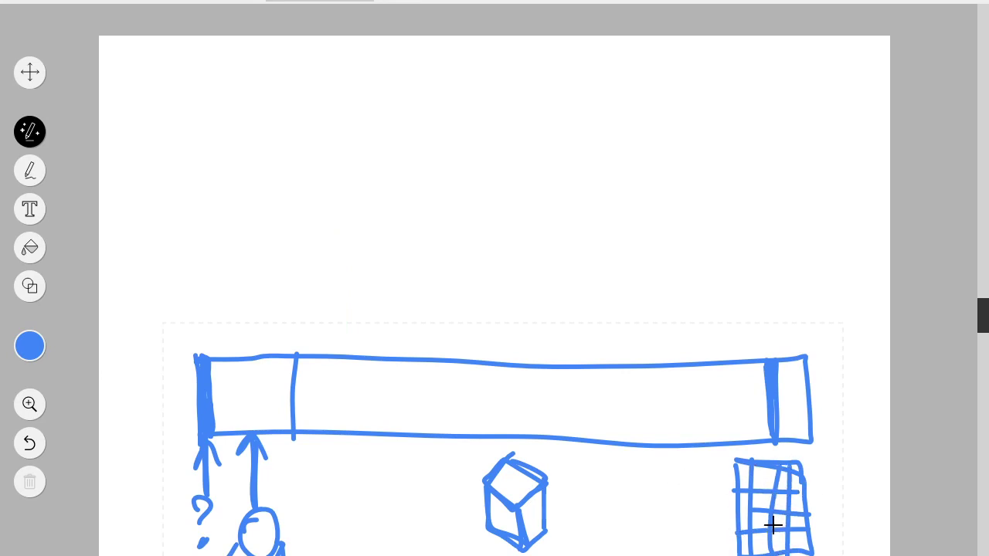
mouse_move(775, 450)
left_mouse_down()
mouse_move(773, 405)
mouse_move(775, 441)
left_mouse_up()
left_click_drag(773, 441, 776, 466)
mouse_move(216, 443)
left_mouse_down()
mouse_move(183, 527)
mouse_move(226, 456)
left_mouse_up()
key("ctrl+z")
Step: Sketch a small heart between the cube and the grid and surround it with four corner brackets
mouse_move(667, 534)
left_mouse_down()
mouse_move(646, 501)
mouse_move(688, 522)
mouse_move(665, 534)
left_mouse_up()
left_click_drag(629, 503, 656, 480)
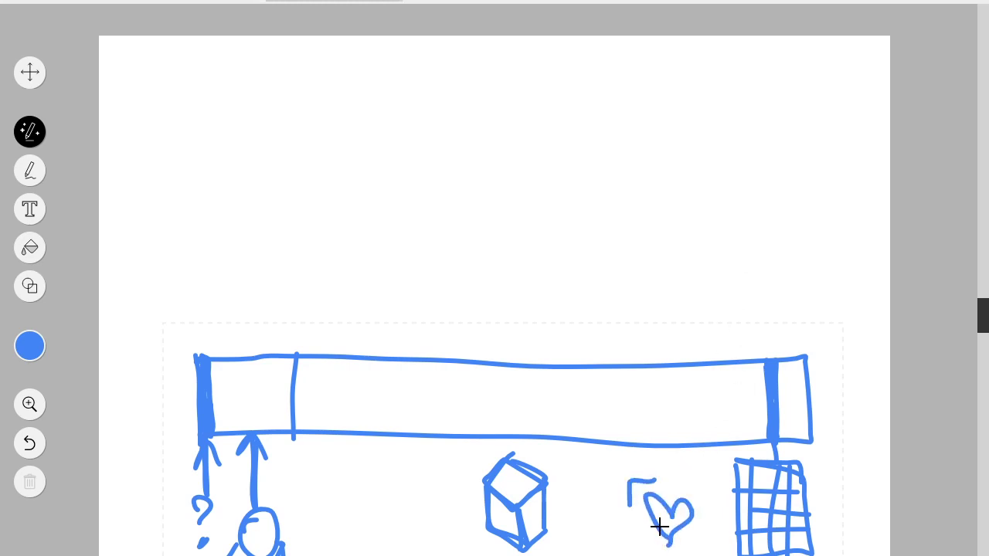
mouse_move(633, 534)
left_mouse_down()
mouse_move(635, 547)
mouse_move(654, 545)
mouse_move(697, 524)
left_mouse_up()
mouse_move(683, 481)
left_mouse_down()
mouse_move(677, 514)
mouse_move(656, 505)
mouse_move(660, 488)
mouse_move(631, 493)
mouse_move(667, 554)
mouse_move(693, 518)
mouse_move(687, 493)
mouse_move(660, 488)
mouse_move(656, 526)
left_mouse_up()
key("ctrl+z")
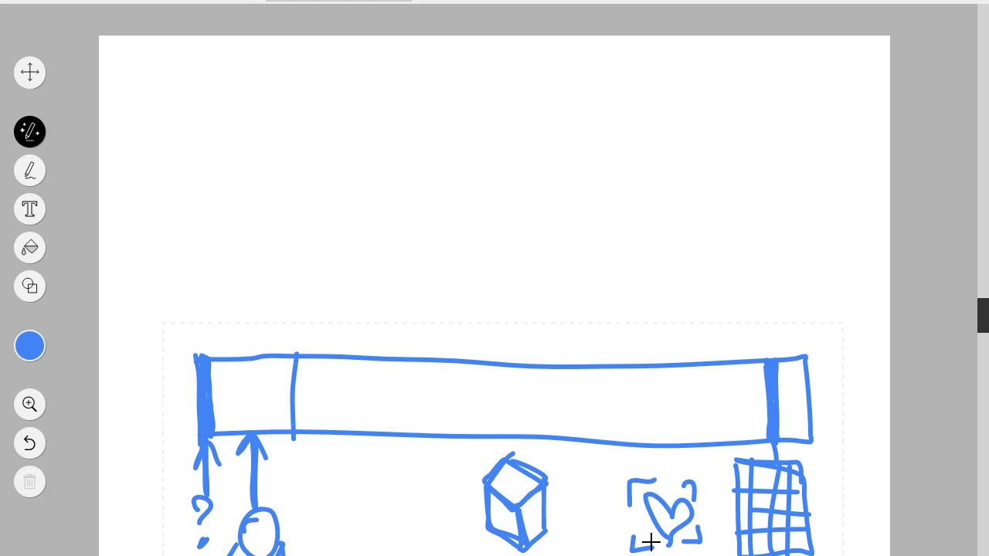
Step: Sketch a larger heart with four corner brackets in the empty area above the bar
mouse_move(357, 207)
left_mouse_down()
mouse_move(337, 166)
mouse_move(374, 170)
mouse_move(379, 203)
mouse_move(348, 224)
left_mouse_up()
mouse_move(346, 133)
left_mouse_down()
mouse_move(327, 132)
mouse_move(321, 164)
left_mouse_up()
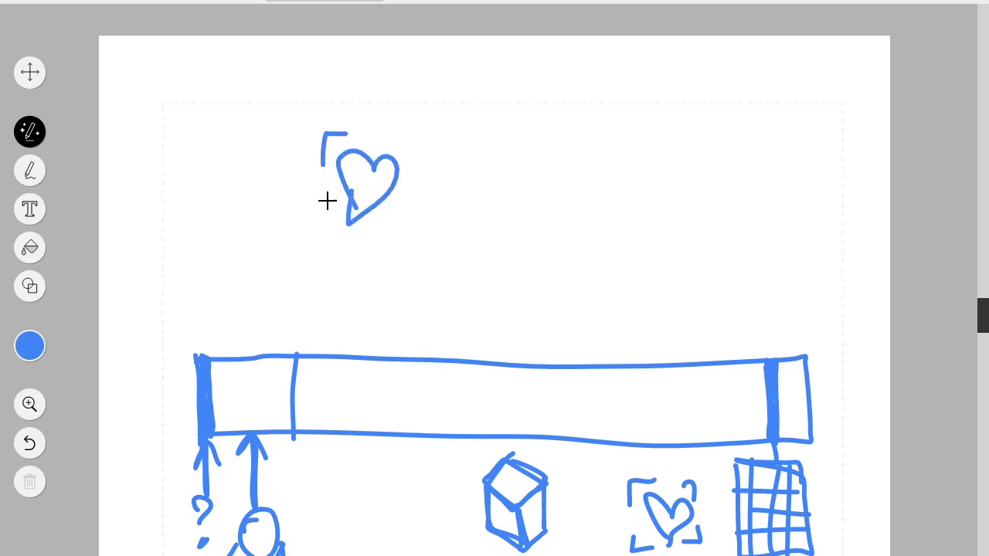
mouse_move(328, 201)
left_mouse_down()
mouse_move(346, 226)
mouse_move(408, 205)
left_mouse_up()
left_click_drag(386, 144, 410, 161)
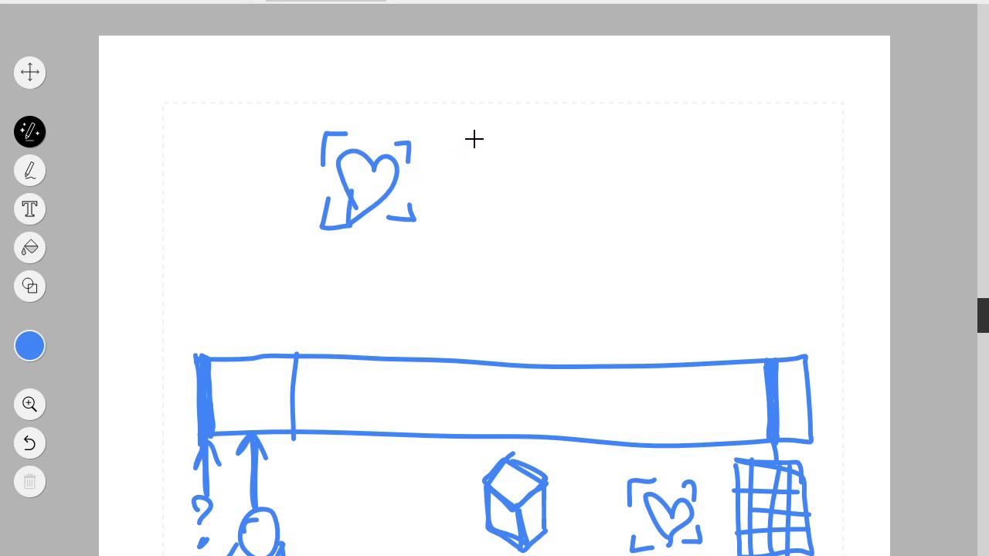
Step: Try a large frame around the upper heart, undo it and draw a rectangle in the canvas's upper right corner
mouse_move(618, 102)
left_mouse_down()
mouse_move(270, 320)
mouse_move(733, 106)
left_mouse_up()
left_click_drag(591, 74, 497, 89)
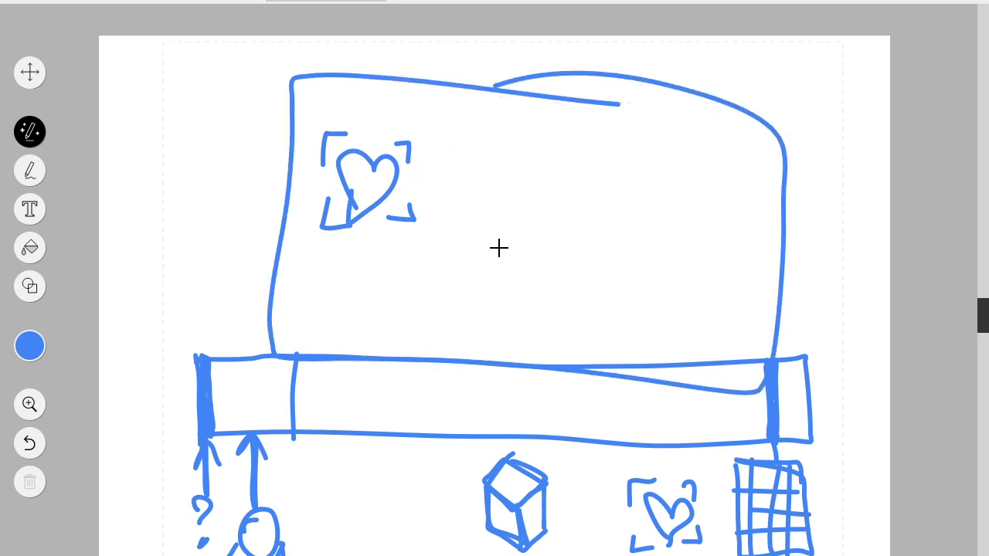
key("ctrl+z")
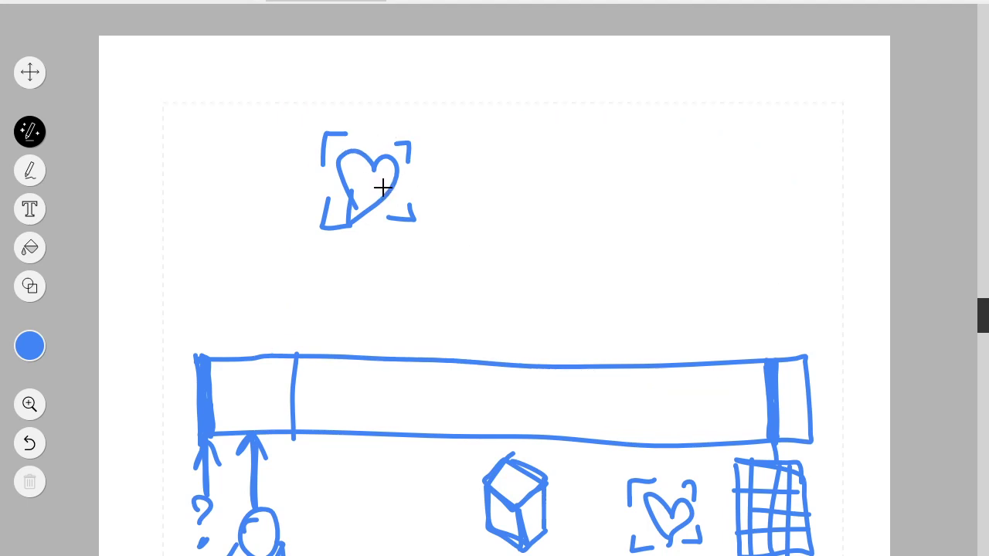
left_click_drag(387, 187, 446, 241)
mouse_move(469, 336)
left_mouse_down()
mouse_move(467, 406)
mouse_move(463, 399)
mouse_move(499, 384)
left_mouse_up()
key("ctrl+z")
mouse_move(631, 47)
left_mouse_down()
mouse_move(881, 126)
mouse_move(687, 45)
left_mouse_up()
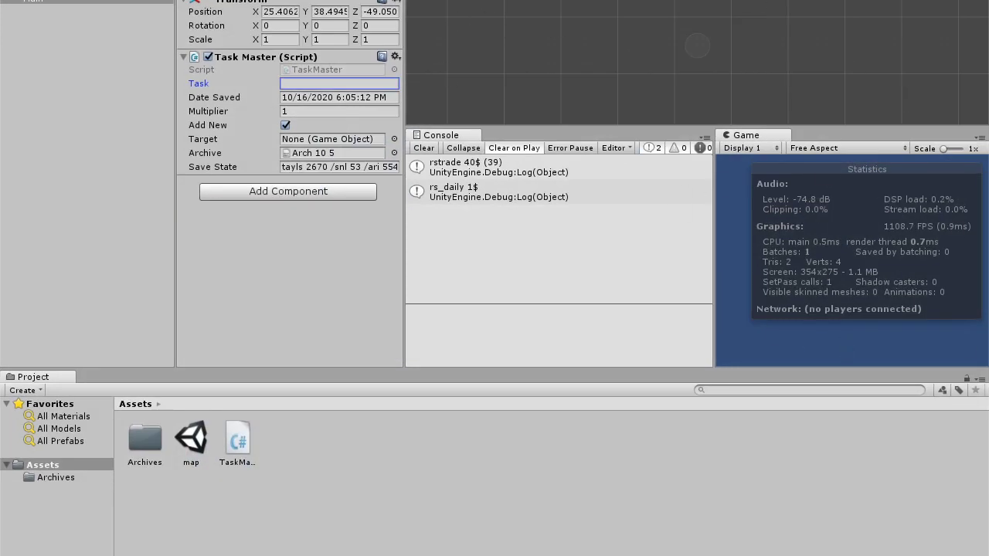
Step: Switch to the Unity editor, maximize the Game view and return to the AutoDraw canvas
left_click(979, 137)
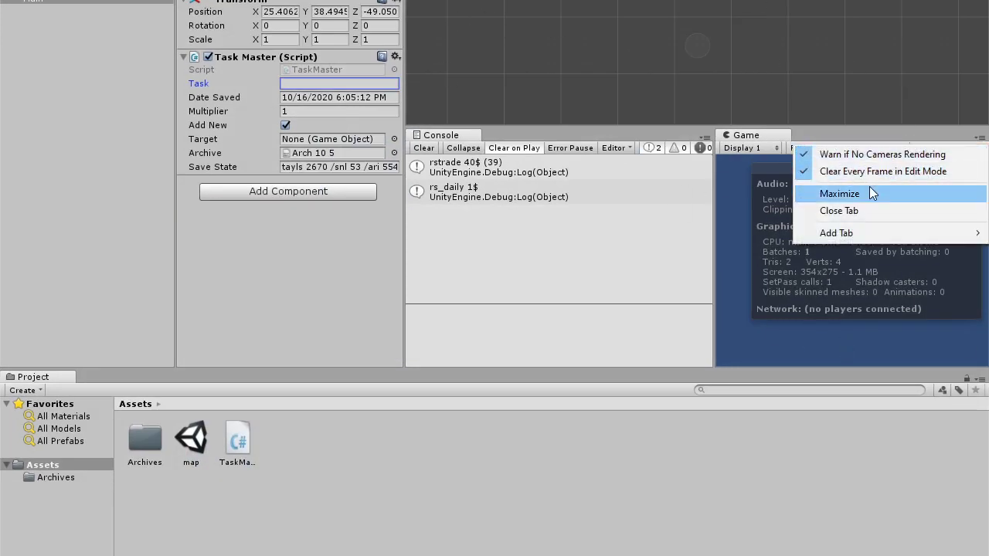
left_click(869, 186)
left_click(978, 5)
left_click(893, 10)
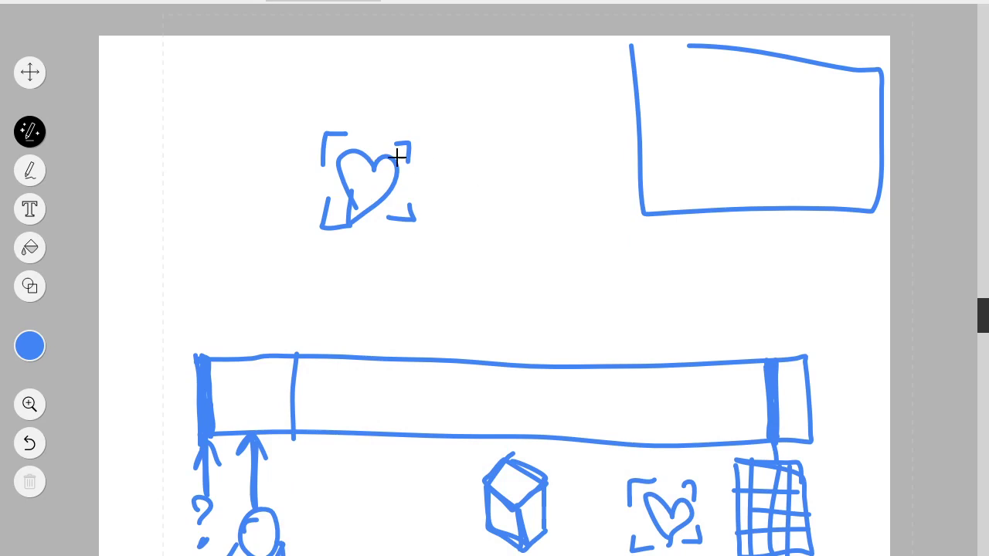
Step: Try strokes between the upper heart and the bar, clear the sketches above the bar and redraw the bracketed heart there
mouse_move(454, 136)
left_mouse_down()
mouse_move(276, 127)
mouse_move(577, 302)
left_mouse_up()
mouse_move(595, 356)
left_mouse_down()
mouse_move(391, 303)
mouse_move(495, 258)
mouse_move(628, 265)
mouse_move(697, 316)
mouse_move(588, 354)
left_mouse_up()
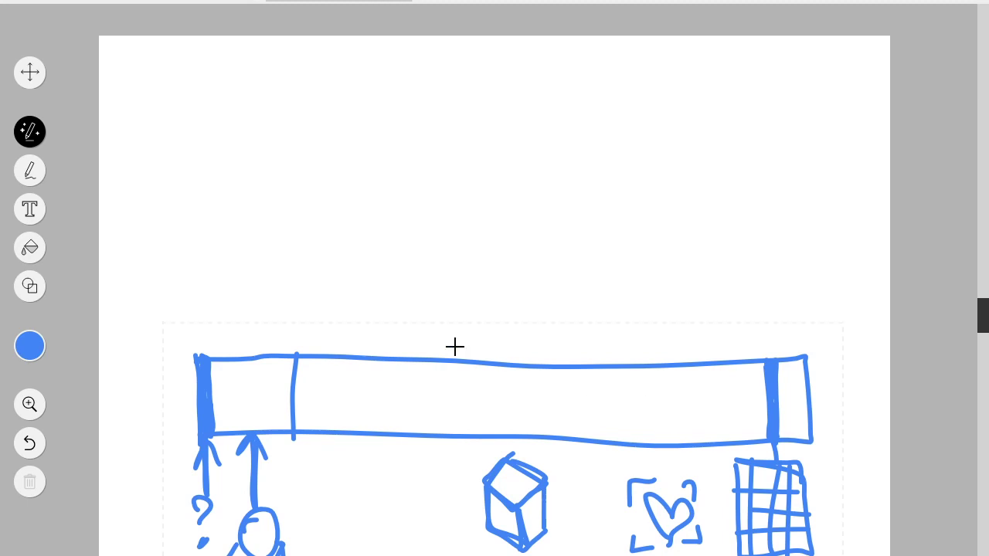
mouse_move(334, 223)
left_mouse_down()
mouse_move(347, 159)
mouse_move(374, 157)
mouse_move(337, 221)
left_mouse_up()
mouse_move(279, 205)
left_mouse_down()
mouse_move(278, 223)
mouse_move(302, 228)
left_mouse_up()
left_click_drag(369, 223, 379, 205)
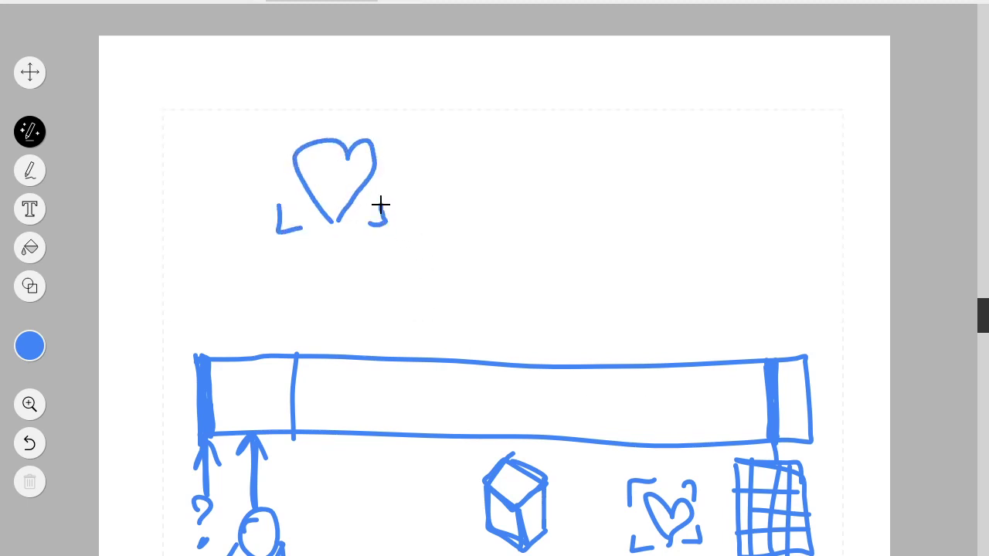
left_click_drag(272, 150, 292, 121)
left_click_drag(360, 121, 377, 150)
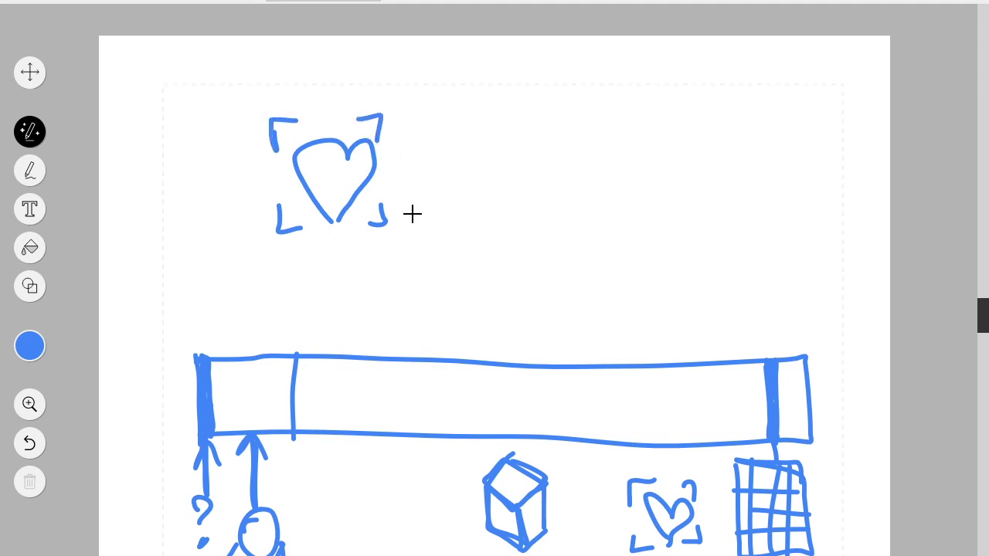
Step: Undo the heart and its corner brackets above the bar
key("ctrl+z")
key("ctrl+z")
key("ctrl+z")
key("ctrl+z")
key("ctrl+z")
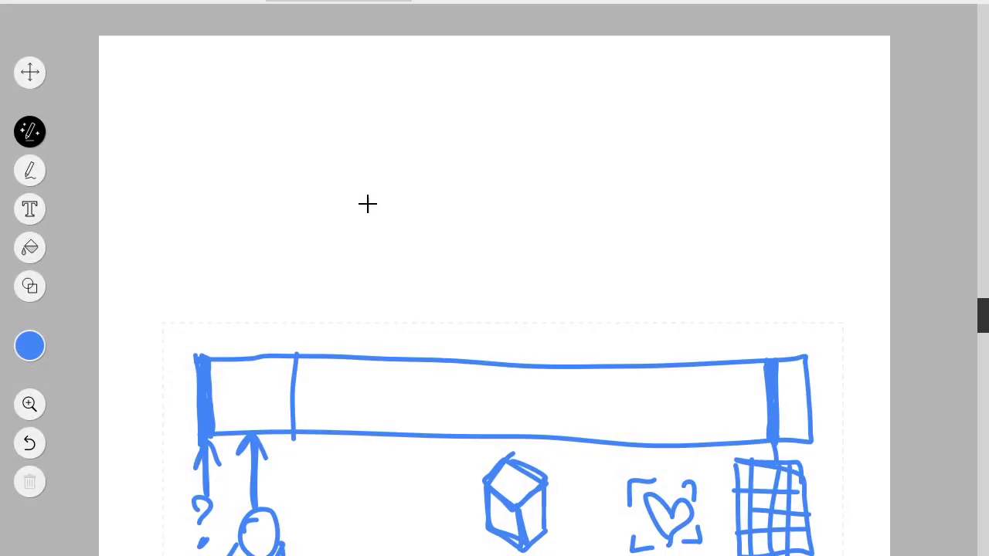
Step: Handwrite the large letters GIM above the bar and undo all of their strokes
left_click_drag(479, 180, 471, 233)
left_click_drag(519, 185, 524, 267)
left_click_drag(555, 185, 558, 272)
mouse_move(560, 179)
left_mouse_down()
mouse_move(641, 248)
mouse_move(663, 213)
left_mouse_up()
mouse_move(673, 263)
left_mouse_down()
mouse_move(700, 155)
mouse_move(684, 229)
left_mouse_up()
key("ctrl+z")
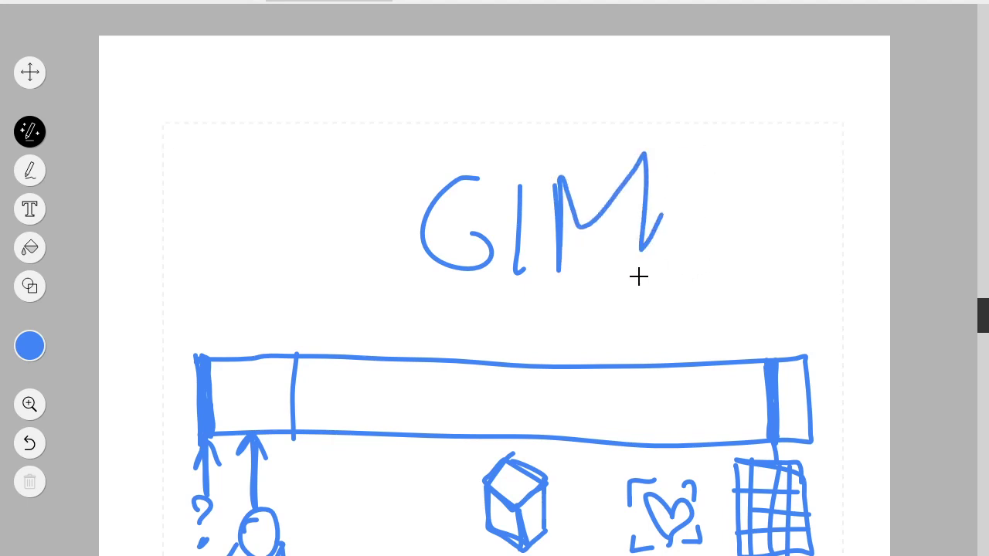
key("ctrl+z")
key("ctrl+z")
key("ctrl+z")
key("ctrl+z")
key("ctrl+z")
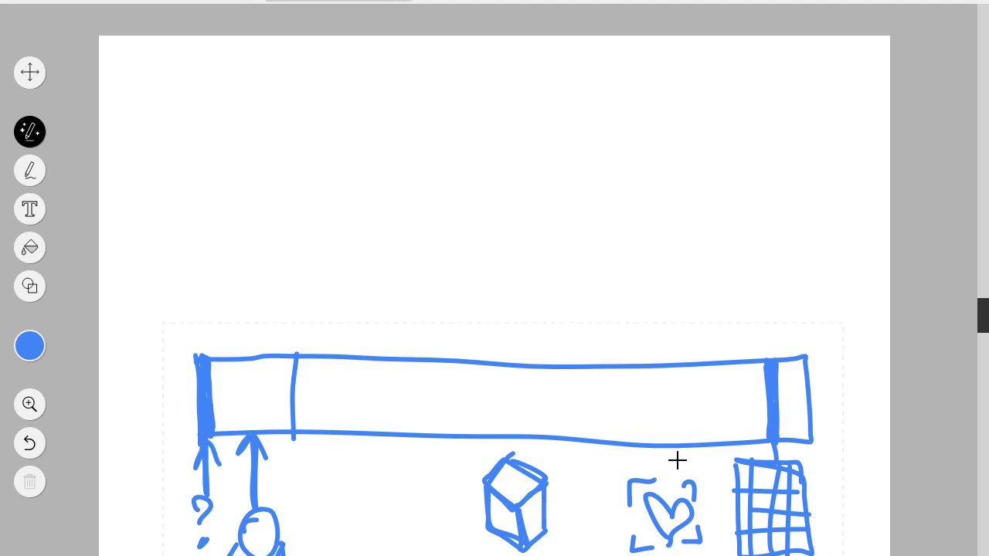
Step: Try a connecting line and a question mark between the cube and the bracketed heart, undoing each of them
left_click_drag(627, 508, 554, 505)
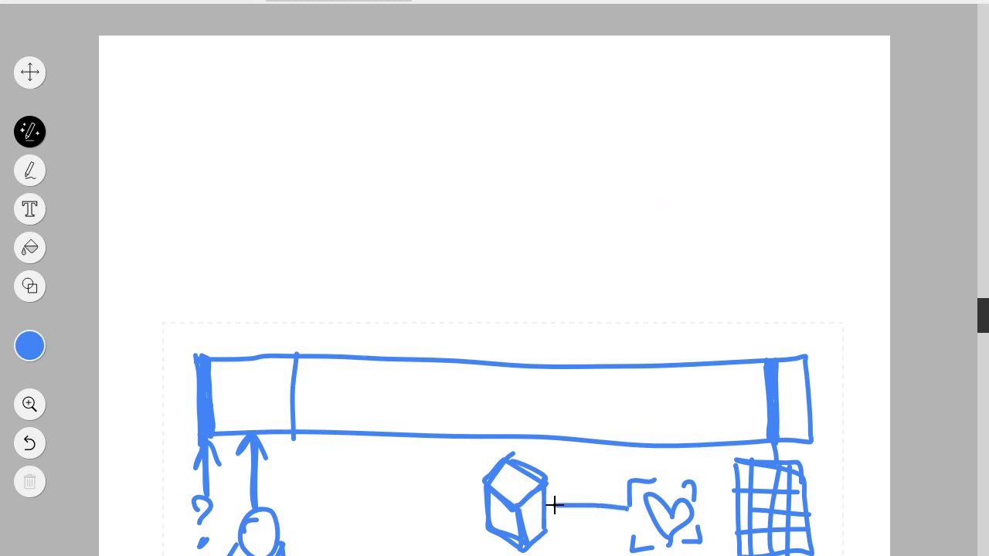
key("ctrl+z")
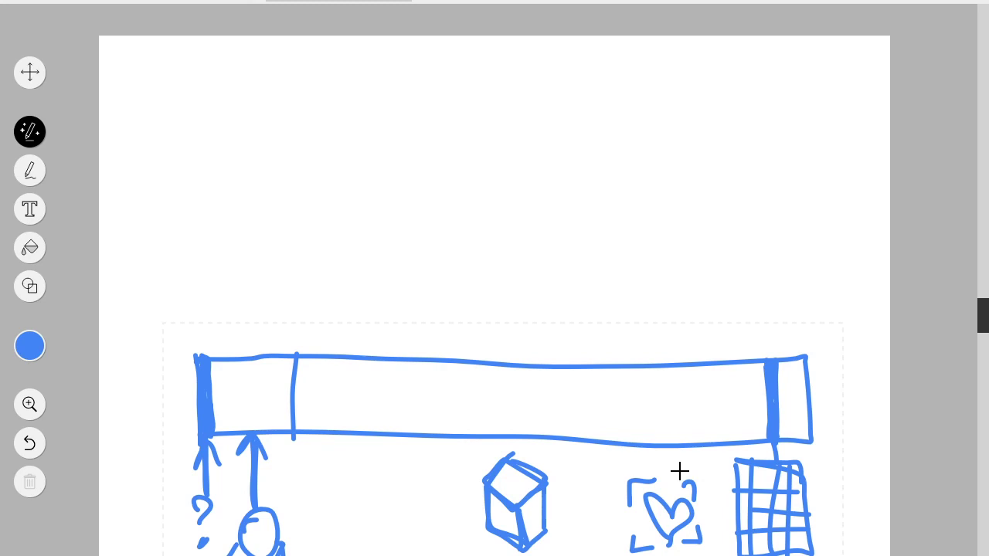
left_click_drag(585, 485, 597, 522)
left_click(594, 545)
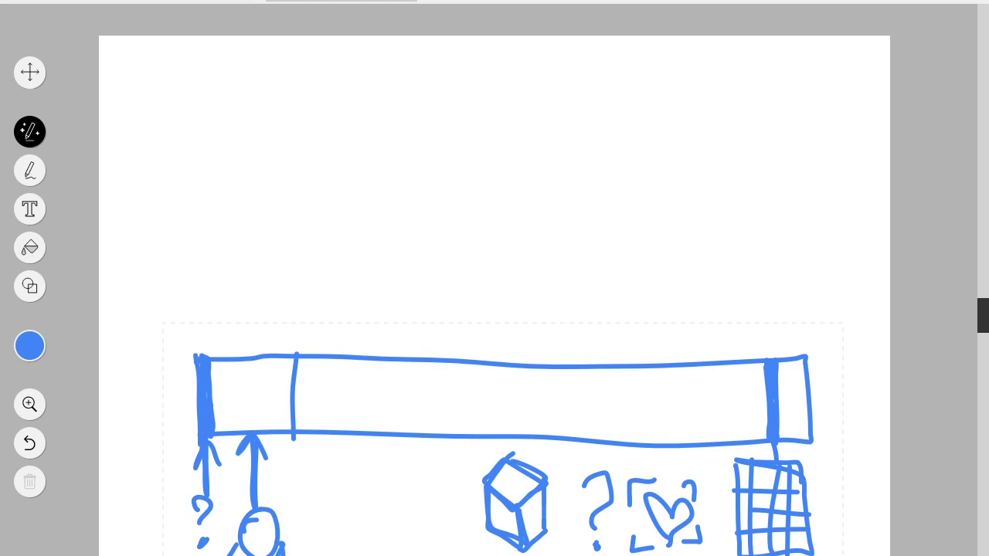
key("ctrl+z")
key("ctrl+z")
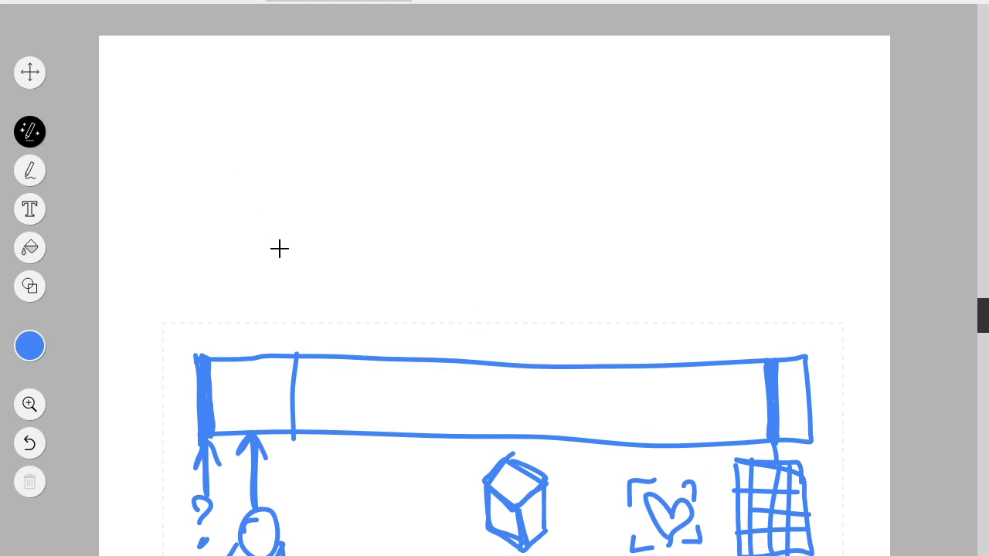
Step: Try a stroke in the blank area above the bar and a tall frame around the bracketed heart, undoing both
mouse_move(280, 248)
left_mouse_down()
mouse_move(290, 184)
mouse_move(318, 215)
mouse_move(286, 258)
left_mouse_up()
key("ctrl+z")
mouse_move(711, 467)
left_mouse_down()
mouse_move(576, 463)
mouse_move(620, 555)
left_mouse_up()
left_click_drag(726, 555, 730, 475)
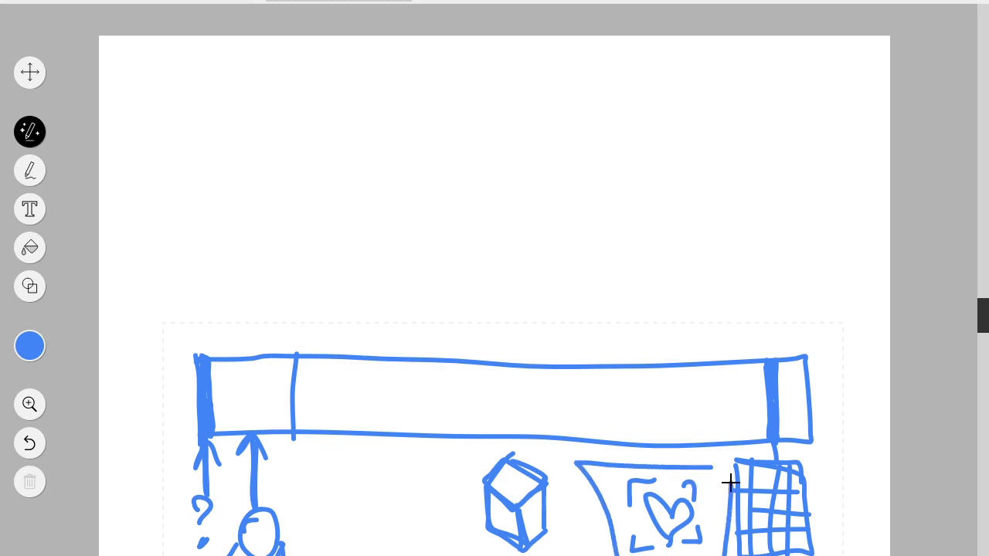
key("ctrl+z")
key("ctrl+z")
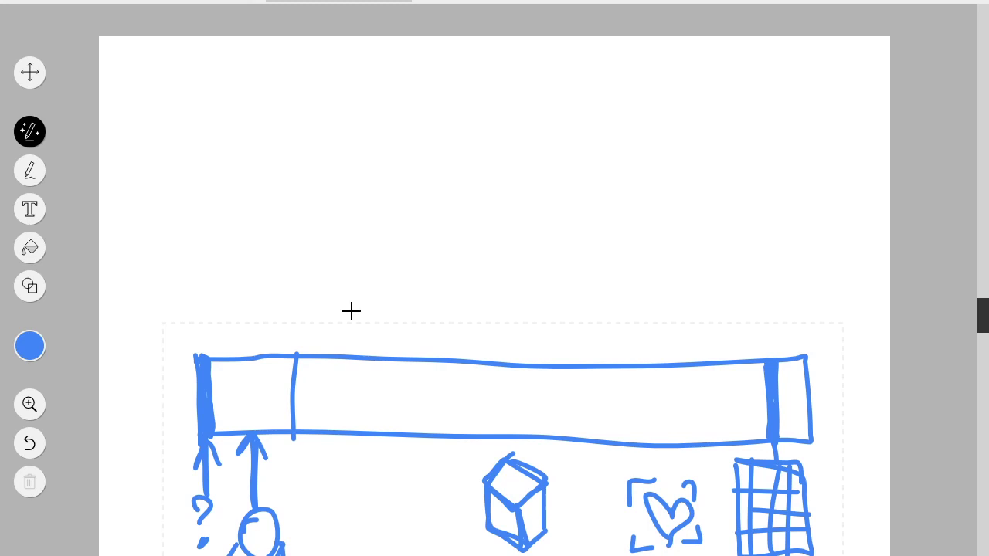
Step: Try a large circle and a slanted frame around the cube, undoing each of them
mouse_move(366, 313)
left_mouse_down()
mouse_move(330, 224)
mouse_move(389, 231)
mouse_move(323, 327)
left_mouse_up()
mouse_move(639, 469)
left_mouse_down()
mouse_move(594, 555)
mouse_move(719, 473)
mouse_move(709, 492)
left_mouse_up()
mouse_move(703, 482)
left_mouse_down()
mouse_move(593, 515)
mouse_move(713, 512)
left_mouse_up()
key("ctrl+z")
mouse_move(574, 492)
left_mouse_down()
mouse_move(561, 466)
mouse_move(434, 554)
left_mouse_up()
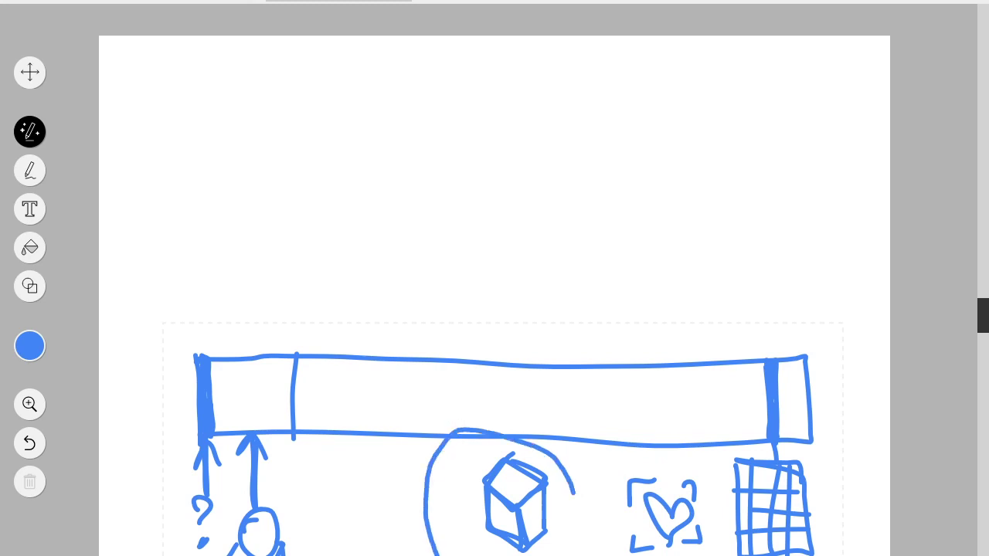
left_click_drag(579, 555, 548, 486)
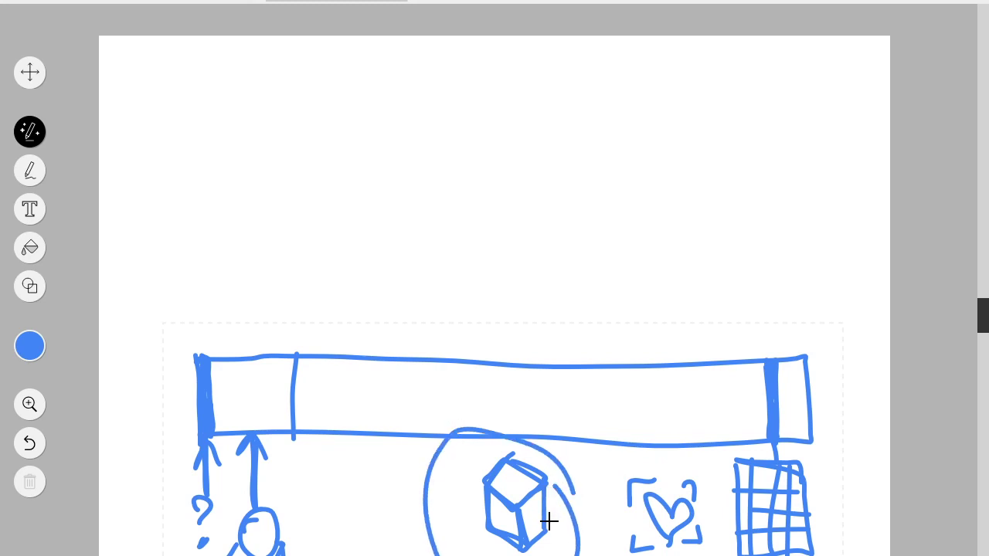
key("ctrl+z")
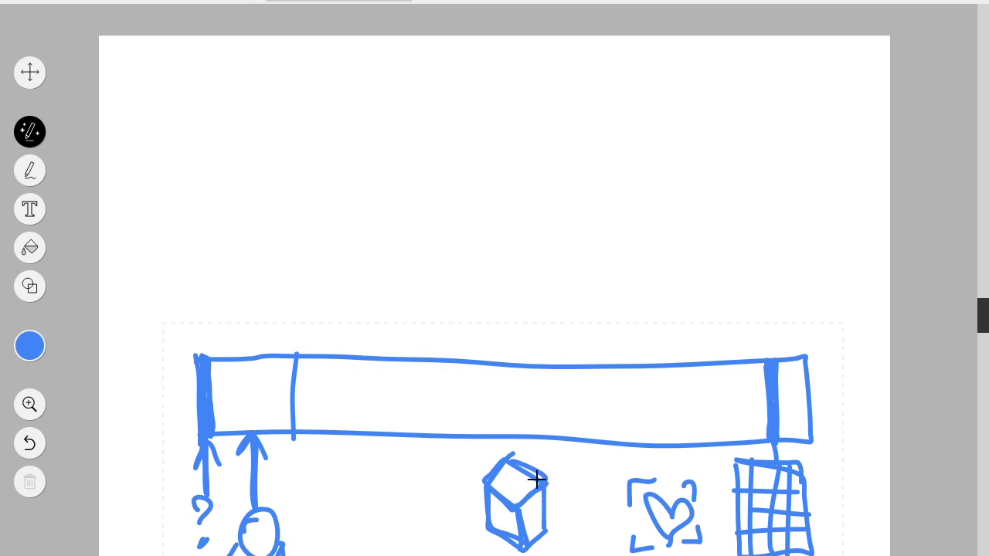
mouse_move(560, 456)
left_mouse_down()
mouse_move(429, 444)
mouse_move(458, 551)
mouse_move(556, 452)
left_mouse_up()
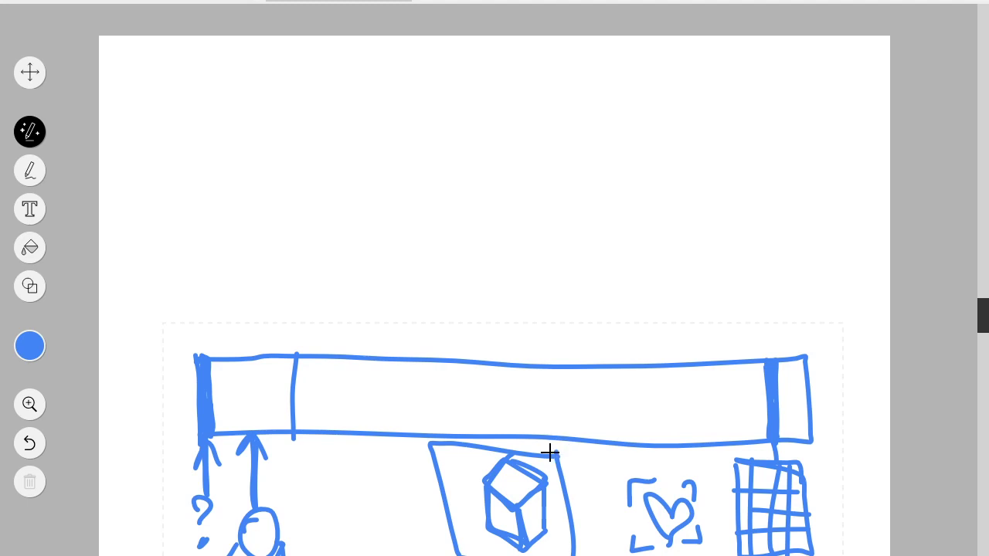
key("ctrl+z")
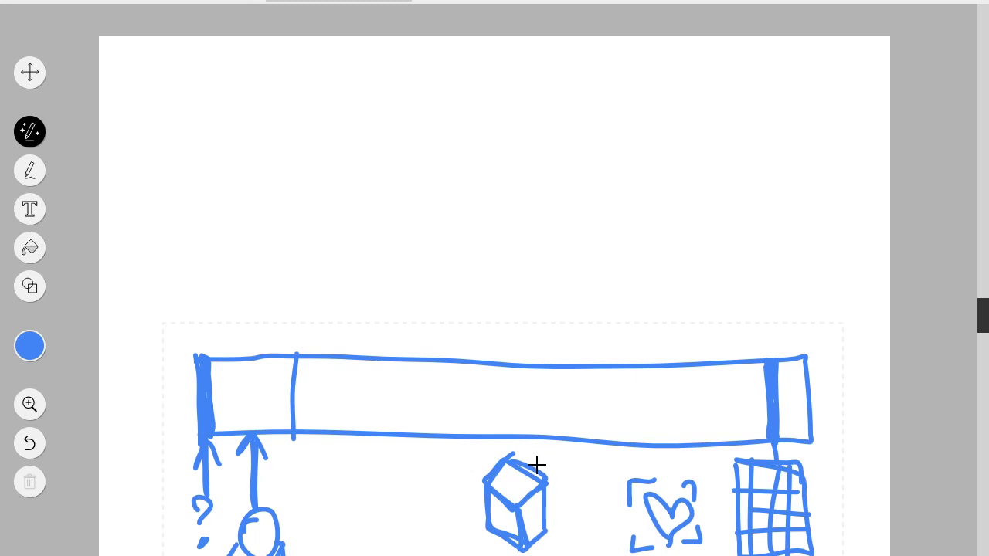
Step: Cross out the cube with an X and draw corner brackets around it
left_click_drag(479, 456, 554, 555)
left_click_drag(555, 454, 470, 549)
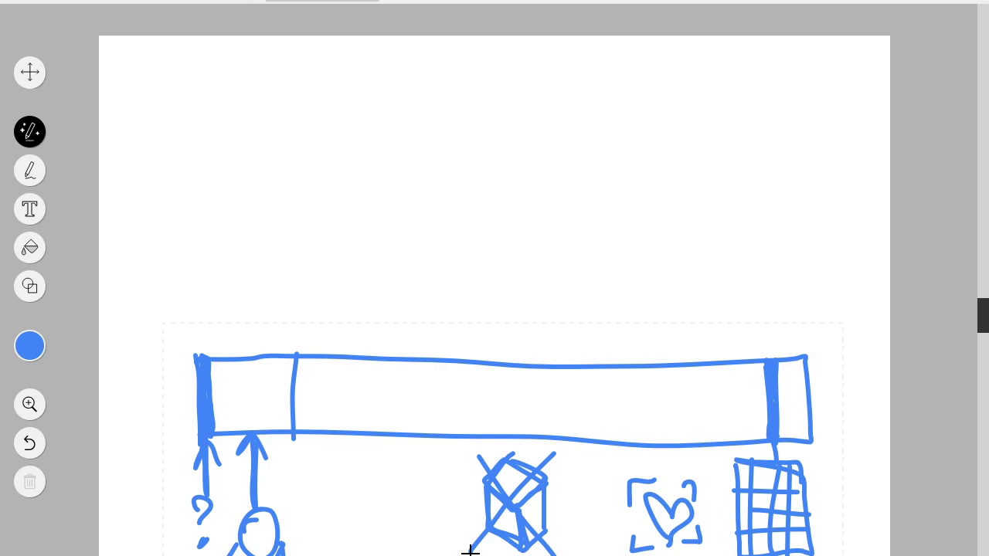
mouse_move(461, 484)
left_mouse_down()
mouse_move(459, 462)
mouse_move(487, 448)
mouse_move(561, 480)
left_mouse_up()
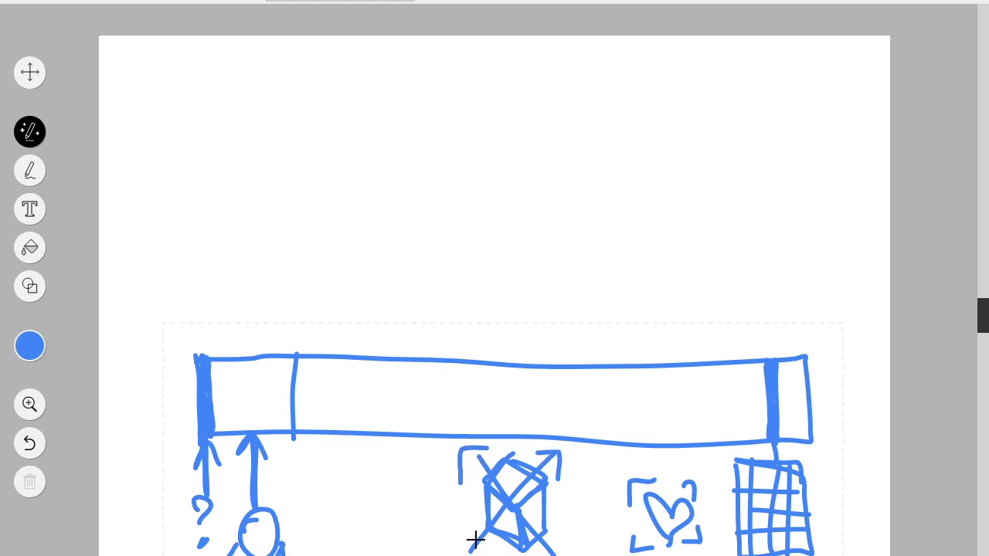
mouse_move(462, 529)
left_mouse_down()
mouse_move(462, 551)
mouse_move(473, 541)
left_mouse_up()
Step: Try a circle around the bracketed heart and loose strokes above the bar, undoing each of them
mouse_move(705, 486)
left_mouse_down()
mouse_move(686, 464)
mouse_move(635, 458)
mouse_move(610, 537)
mouse_move(660, 555)
mouse_move(705, 532)
mouse_move(714, 497)
mouse_move(698, 479)
left_mouse_up()
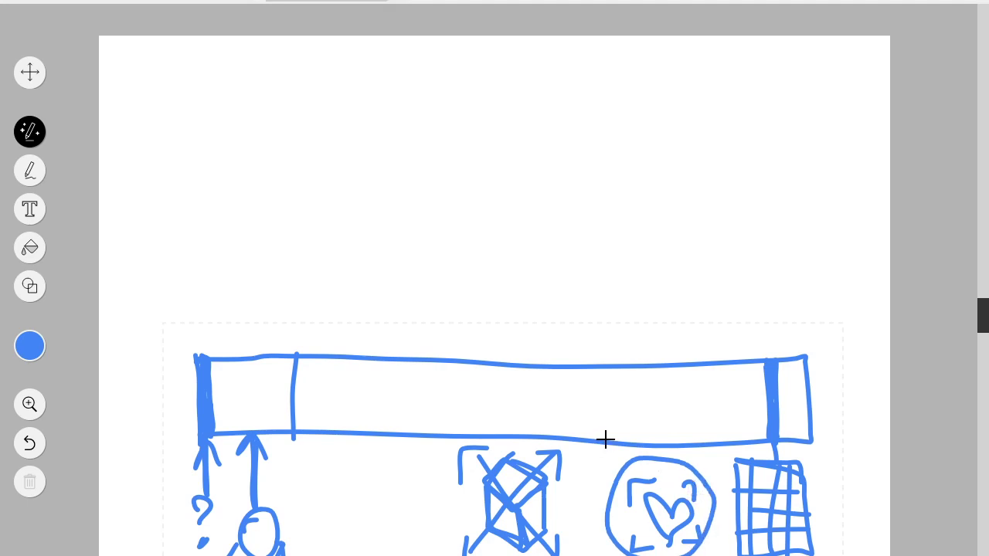
key("ctrl+z")
mouse_move(335, 176)
left_mouse_down()
mouse_move(298, 112)
mouse_move(351, 114)
mouse_move(381, 156)
mouse_move(338, 176)
left_mouse_up()
key("ctrl+z")
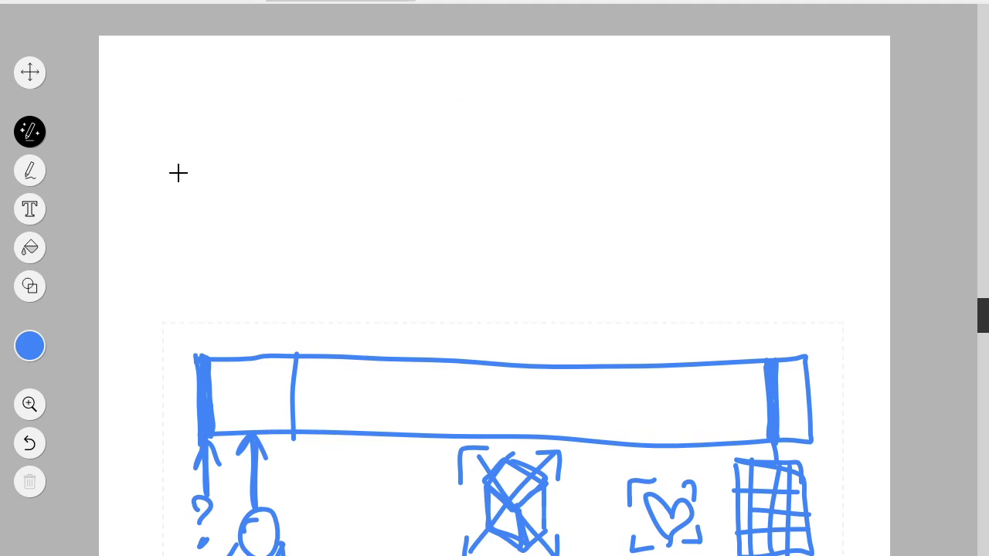
mouse_move(827, 59)
left_mouse_down()
mouse_move(342, 37)
mouse_move(211, 58)
mouse_move(212, 506)
mouse_move(708, 490)
mouse_move(766, 85)
left_mouse_up()
key("ctrl+z")
Step: Add an arrowhead to the line above the grid and a question mark inside the bar's right end section
mouse_move(782, 454)
left_mouse_down()
mouse_move(770, 437)
mouse_move(764, 451)
mouse_move(781, 448)
mouse_move(783, 462)
left_mouse_up()
left_click_drag(789, 382, 802, 419)
left_click(799, 414)
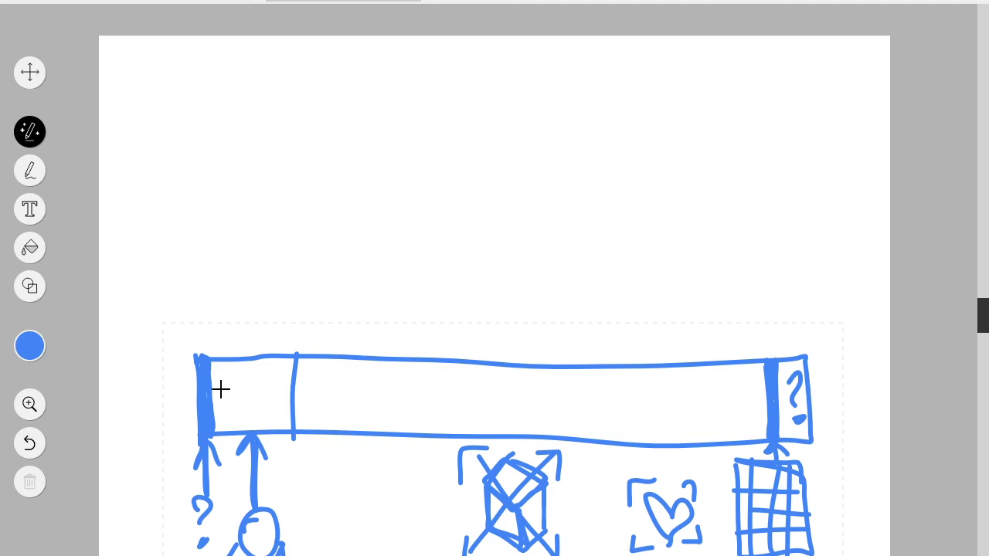
Step: Try an outline inside the bar and a wide curly brace above it, undoing both
mouse_move(220, 391)
left_mouse_down()
mouse_move(752, 394)
mouse_move(754, 422)
mouse_move(511, 426)
mouse_move(359, 442)
mouse_move(387, 427)
left_mouse_up()
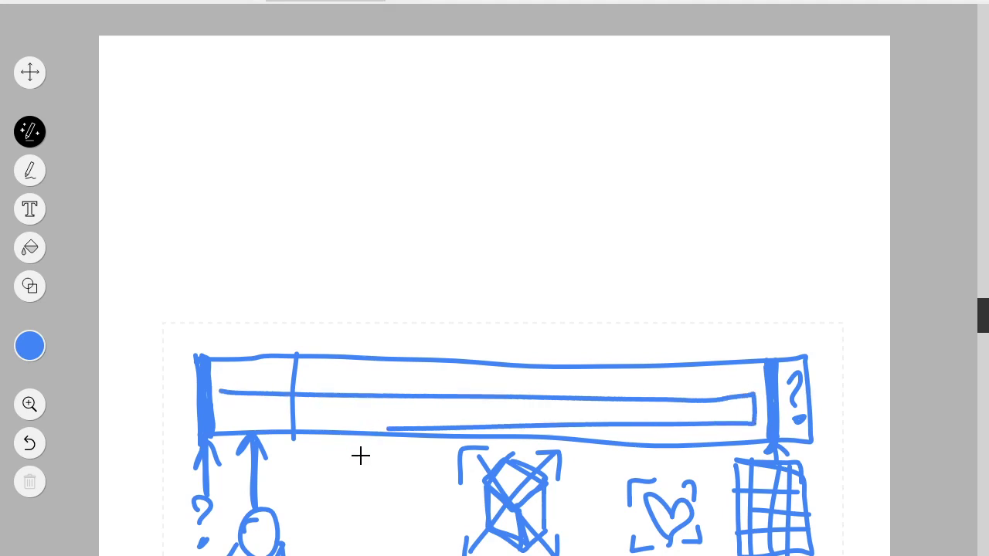
key("ctrl+z")
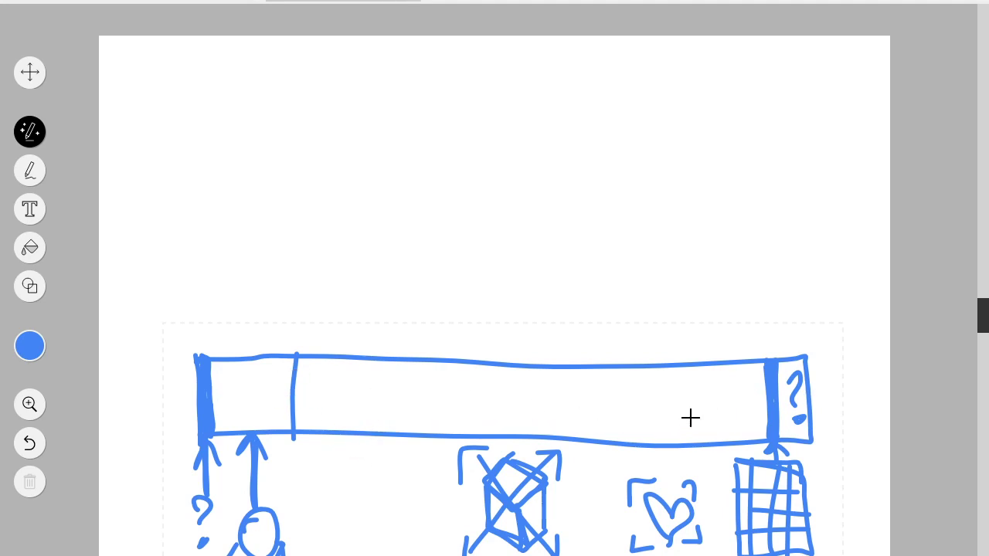
mouse_move(294, 352)
left_mouse_down()
mouse_move(390, 298)
mouse_move(583, 245)
mouse_move(739, 314)
mouse_move(773, 381)
left_mouse_up()
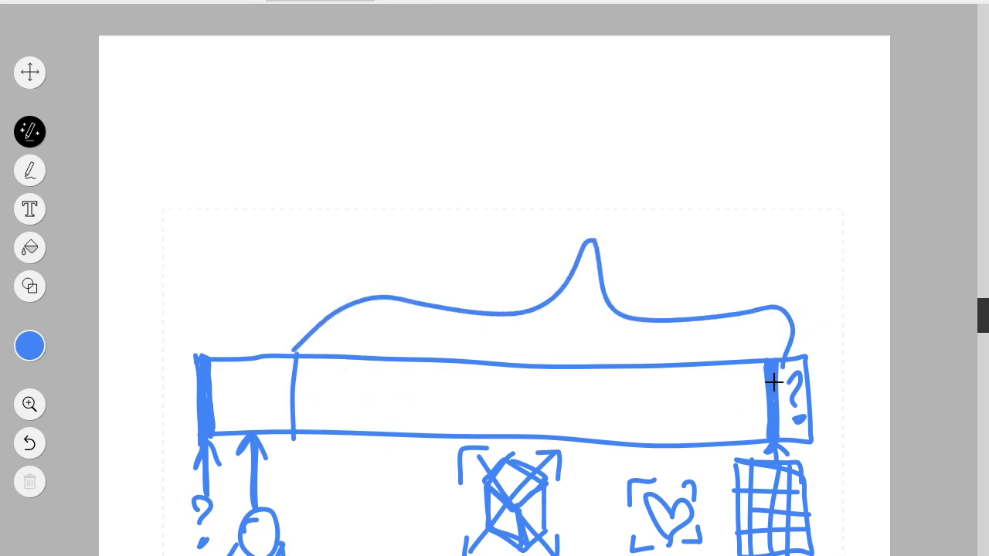
key("ctrl+z")
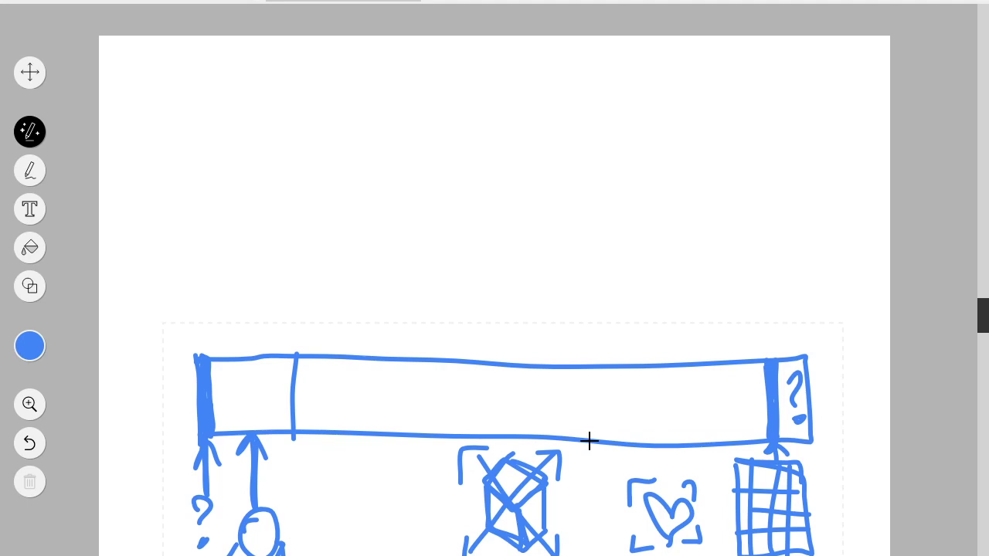
Step: Draw three dividers in the bar's right half, with curved arrows from the middle one to the outer two and a bracket underneath
mouse_move(588, 439)
left_mouse_down()
mouse_move(585, 364)
mouse_move(585, 438)
left_mouse_up()
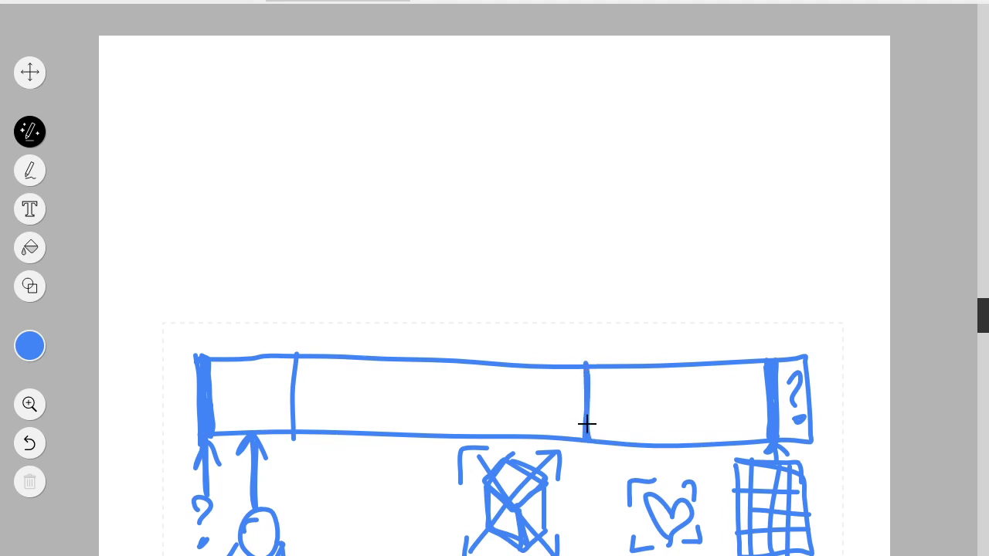
mouse_move(578, 363)
left_mouse_down()
mouse_move(541, 325)
mouse_move(470, 352)
mouse_move(466, 338)
mouse_move(470, 355)
mouse_move(493, 345)
left_mouse_up()
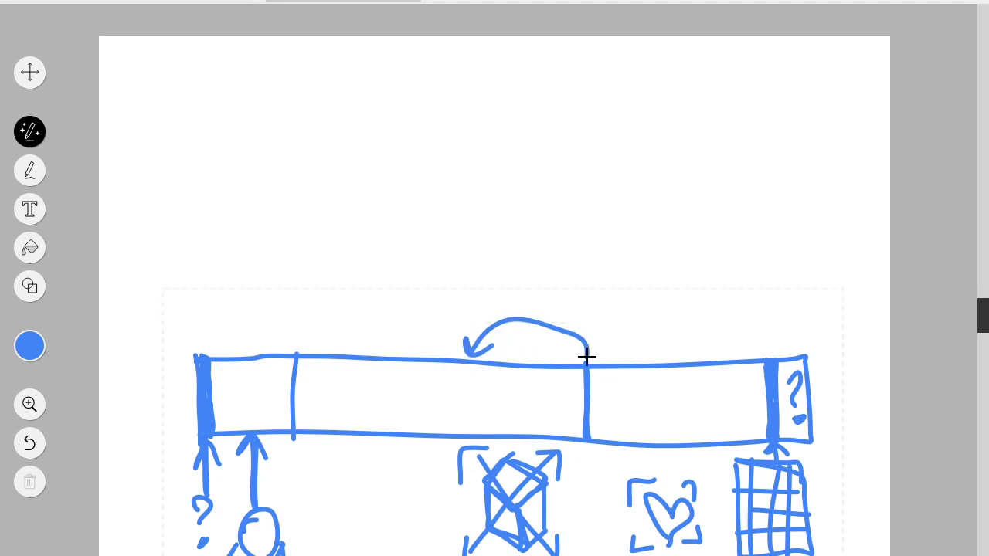
mouse_move(585, 354)
left_mouse_down()
mouse_move(654, 330)
mouse_move(695, 348)
mouse_move(693, 456)
left_mouse_up()
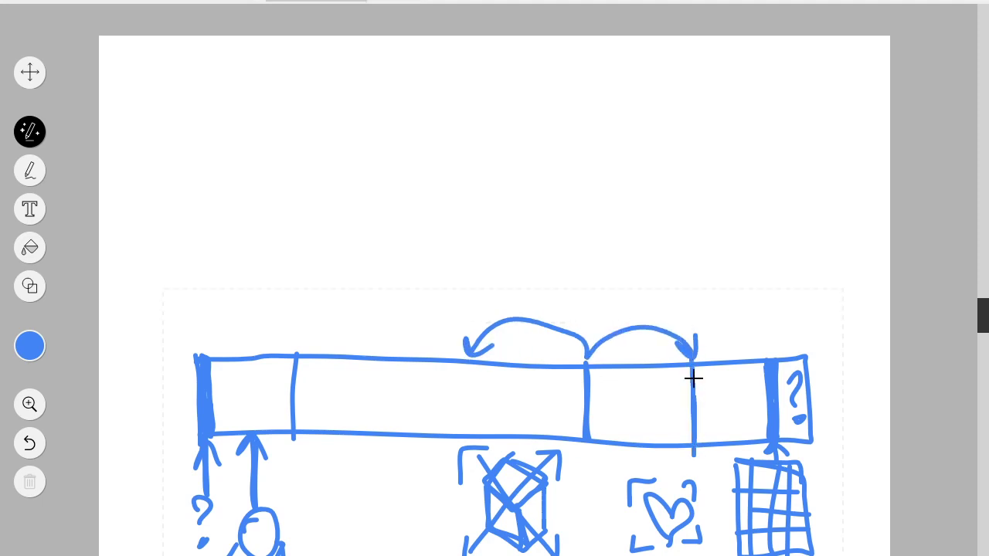
mouse_move(472, 359)
left_mouse_down()
mouse_move(470, 438)
mouse_move(475, 363)
left_mouse_up()
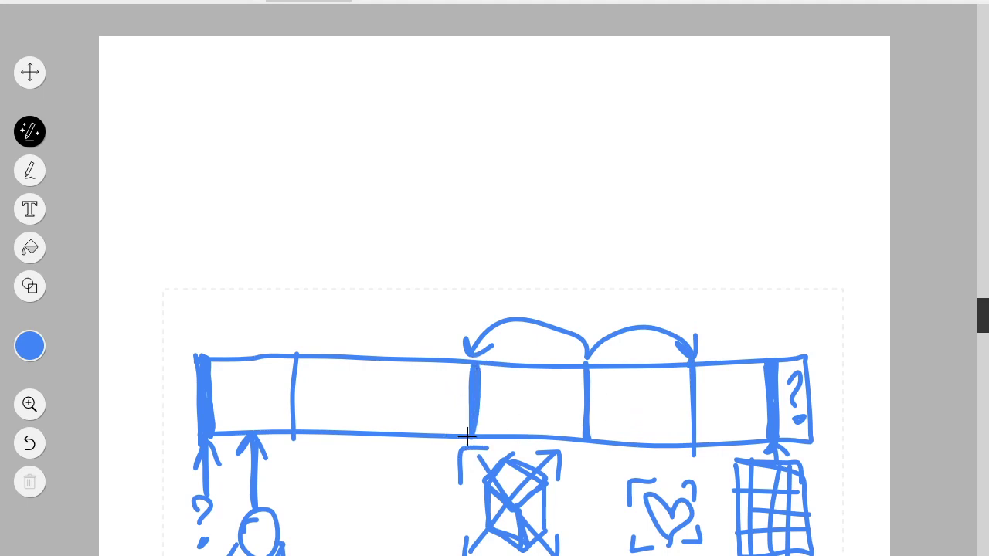
mouse_move(470, 449)
left_mouse_down()
mouse_move(683, 454)
mouse_move(706, 441)
left_mouse_up()
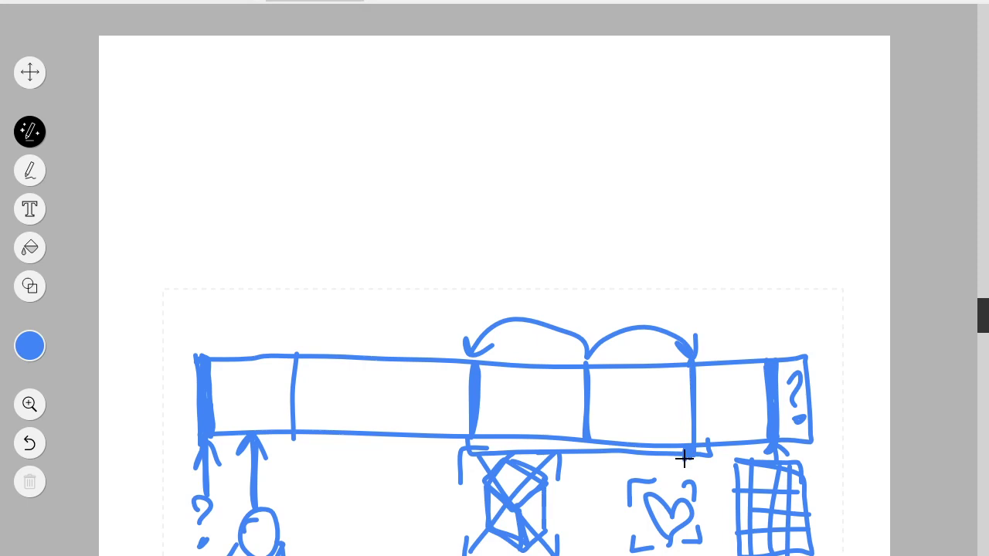
left_click_drag(687, 458, 689, 446)
Step: Try tall rectangular frames around the divider at the right curved arrow's tip, undoing each attempt
mouse_move(714, 320)
left_mouse_down()
mouse_move(660, 317)
mouse_move(665, 482)
mouse_move(710, 476)
mouse_move(714, 318)
left_mouse_up()
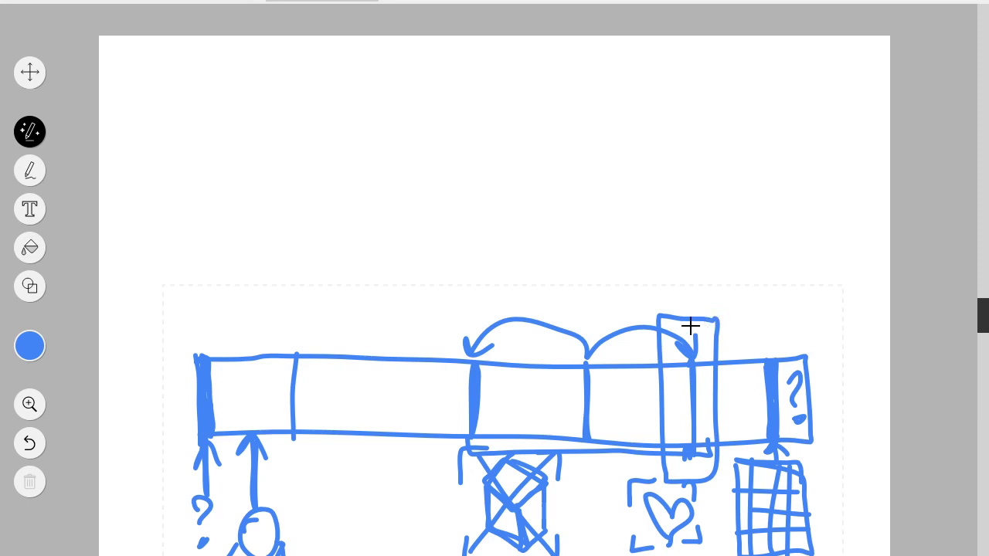
key("ctrl+z")
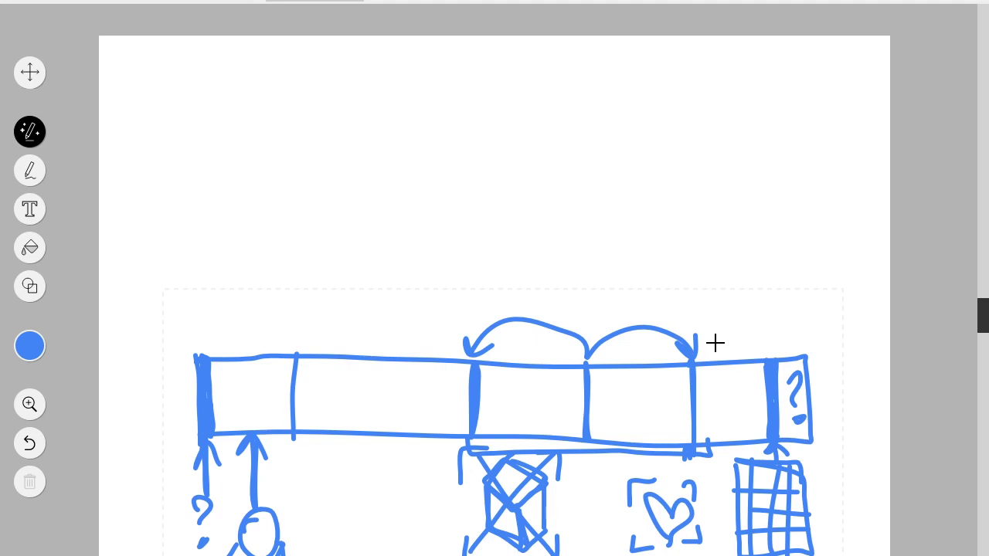
mouse_move(719, 327)
left_mouse_down()
mouse_move(718, 311)
mouse_move(654, 305)
mouse_move(658, 470)
mouse_move(713, 465)
mouse_move(718, 329)
left_mouse_up()
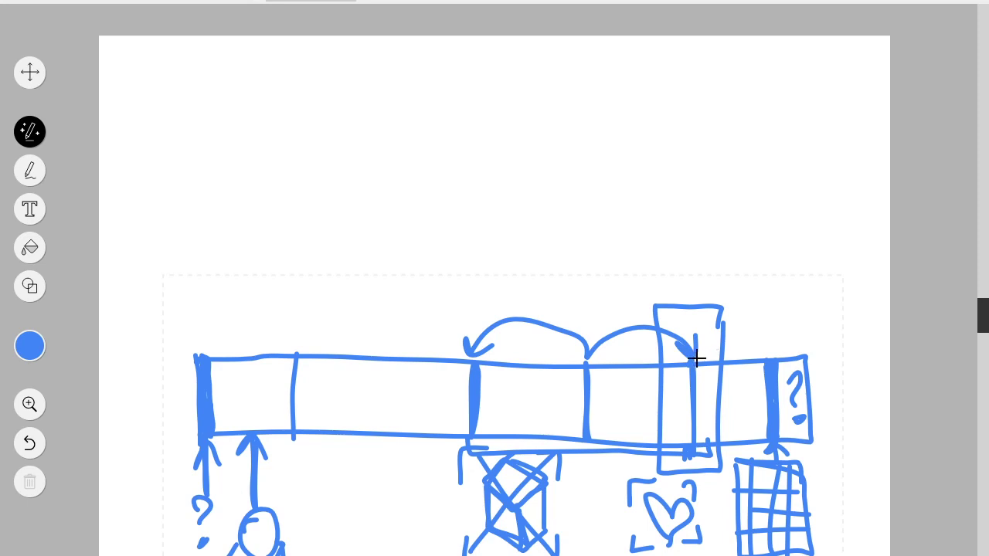
key("ctrl+z")
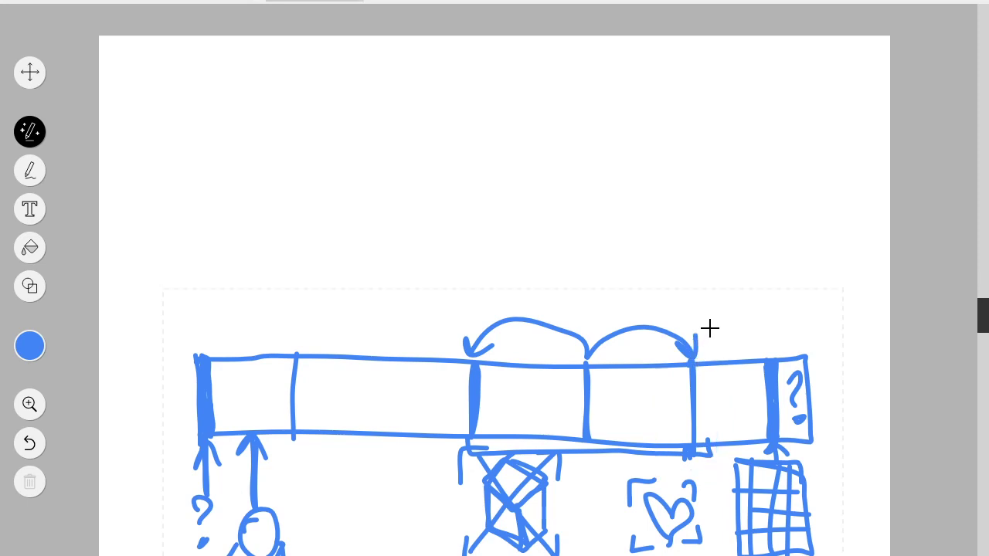
mouse_move(711, 320)
left_mouse_down()
mouse_move(490, 307)
mouse_move(761, 375)
left_mouse_up()
key("ctrl+z")
Step: Handwrite OLD across the two bar sections beneath the curved arrows
mouse_move(517, 395)
left_mouse_down()
mouse_move(523, 411)
mouse_move(543, 403)
mouse_move(611, 423)
left_mouse_up()
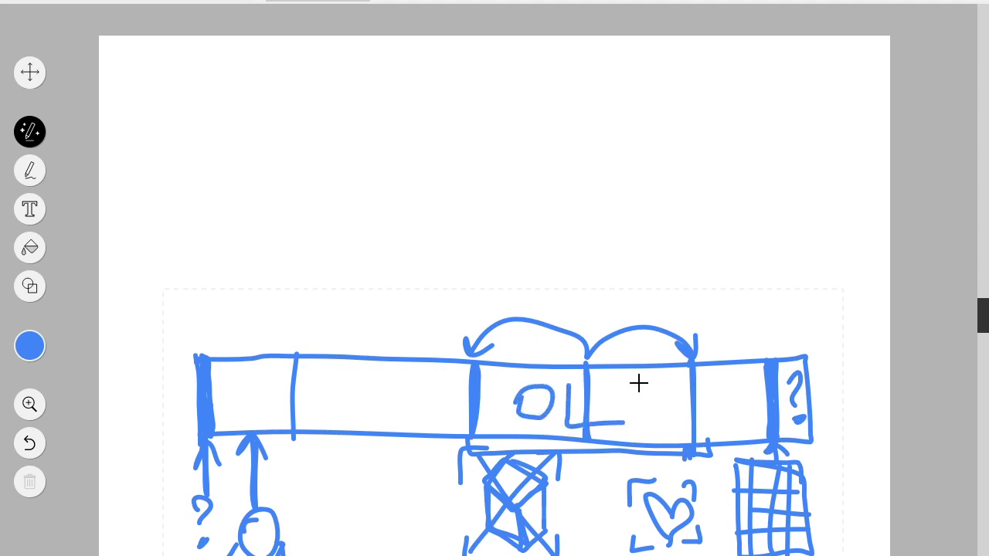
mouse_move(639, 381)
left_mouse_down()
mouse_move(649, 409)
mouse_move(642, 422)
mouse_move(638, 383)
mouse_move(636, 425)
left_mouse_up()
key("ctrl+z")
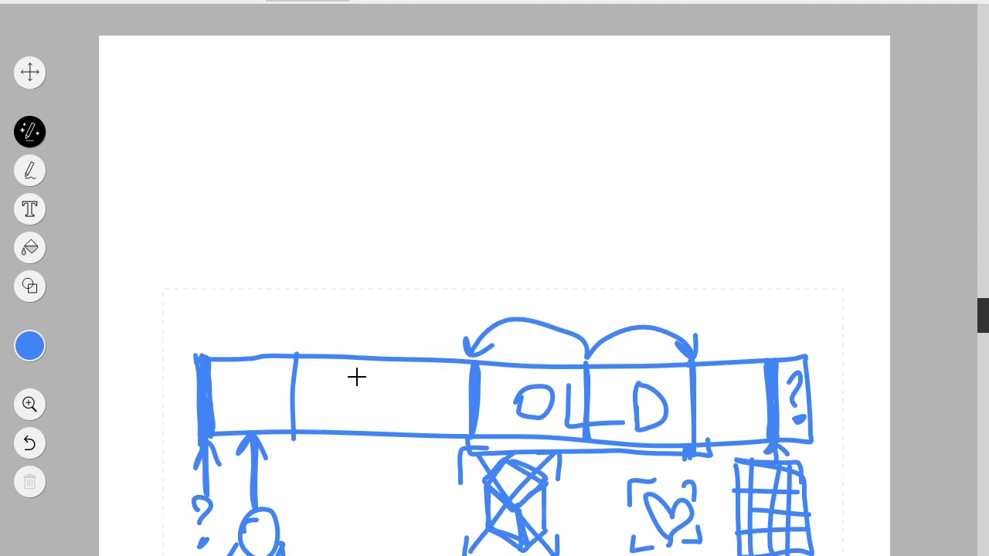
Step: Thicken the bar's left divider and handwrite PICAVOXEL above the curved arrows
left_click_drag(293, 435, 291, 353)
mouse_move(507, 306)
left_mouse_down()
mouse_move(533, 256)
mouse_move(572, 296)
mouse_move(592, 261)
mouse_move(593, 291)
mouse_move(626, 305)
mouse_move(647, 262)
mouse_move(661, 299)
mouse_move(647, 293)
mouse_move(696, 303)
left_mouse_up()
mouse_move(694, 262)
left_mouse_down()
mouse_move(676, 309)
mouse_move(729, 296)
mouse_move(698, 262)
mouse_move(766, 309)
mouse_move(782, 303)
left_mouse_up()
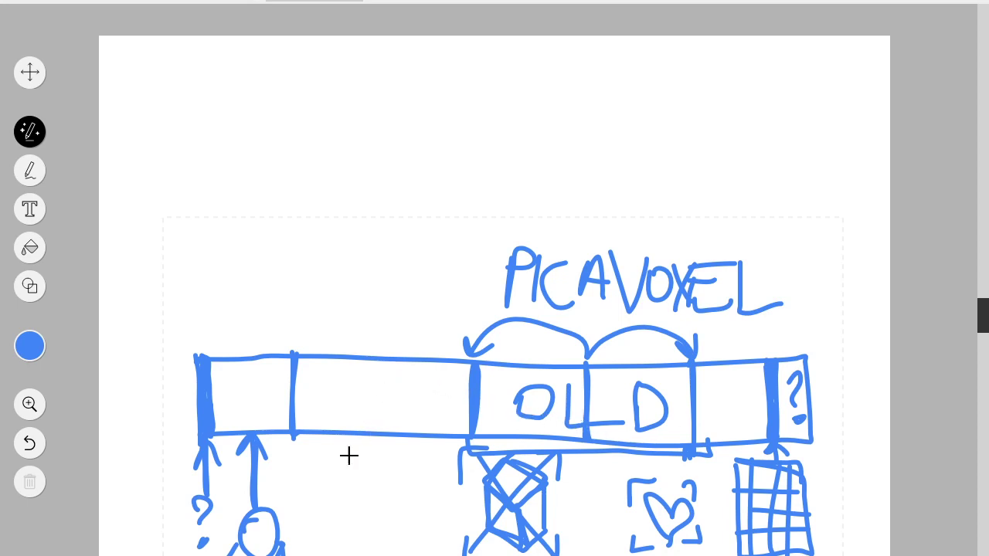
Step: Try freehand strokes beneath and inside the bar, starting from its left divider, and undo them
mouse_move(294, 442)
left_mouse_down()
mouse_move(314, 460)
mouse_move(448, 468)
mouse_move(451, 517)
mouse_move(435, 506)
left_mouse_up()
mouse_move(293, 440)
left_mouse_down()
mouse_move(494, 514)
mouse_move(583, 474)
mouse_move(689, 454)
left_mouse_up()
mouse_move(718, 369)
left_mouse_down()
mouse_move(724, 415)
mouse_move(721, 355)
left_mouse_up()
left_click_drag(294, 437, 308, 455)
left_click_drag(322, 362, 326, 431)
mouse_move(296, 503)
left_mouse_down()
mouse_move(238, 513)
mouse_move(239, 486)
left_mouse_up()
Step: Add a divider just right of the bar's left one and draw a bent arrow topped with an X pointing at the stick figure
left_click_drag(332, 358, 330, 432)
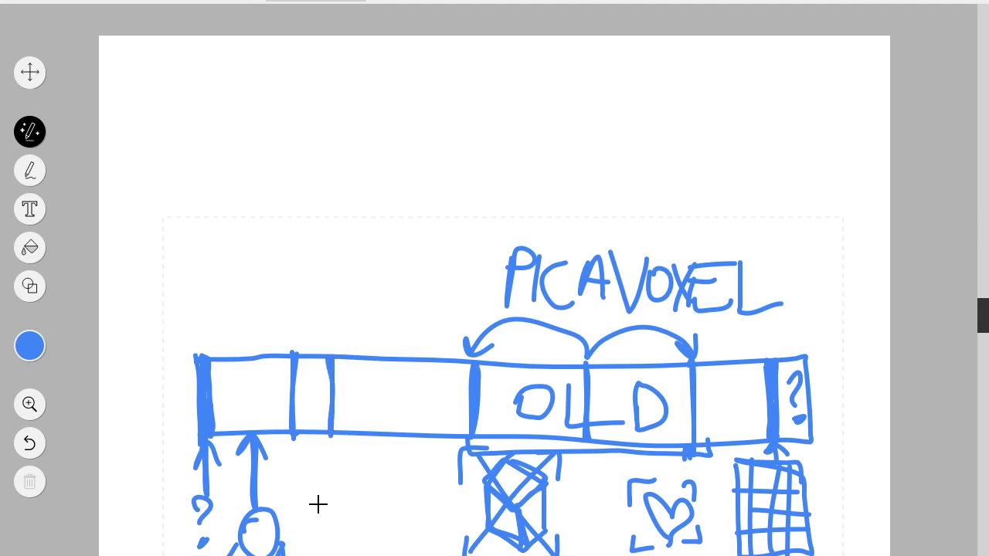
mouse_move(327, 498)
left_mouse_down()
mouse_move(299, 534)
mouse_move(296, 523)
mouse_move(307, 549)
left_mouse_up()
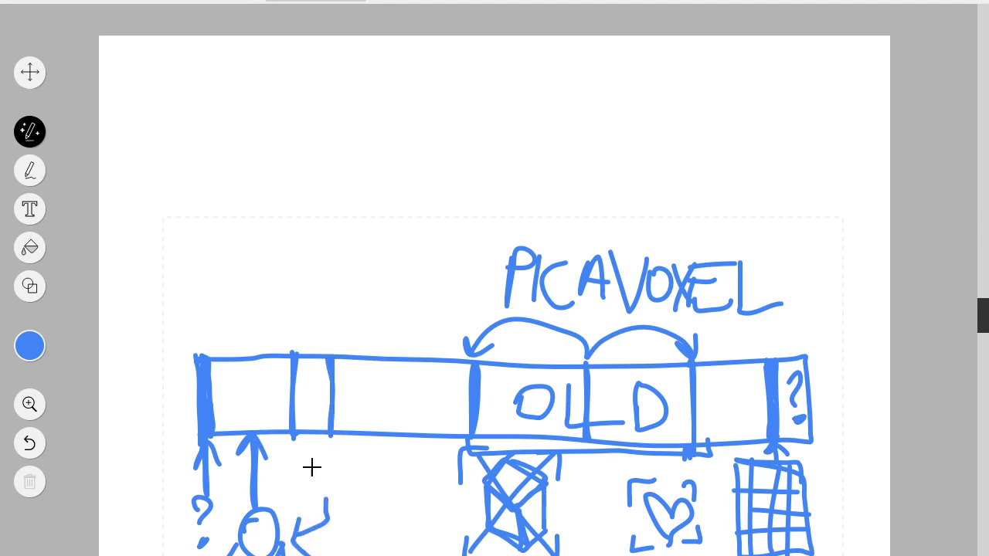
left_click_drag(329, 462, 310, 493)
left_click_drag(309, 462, 329, 493)
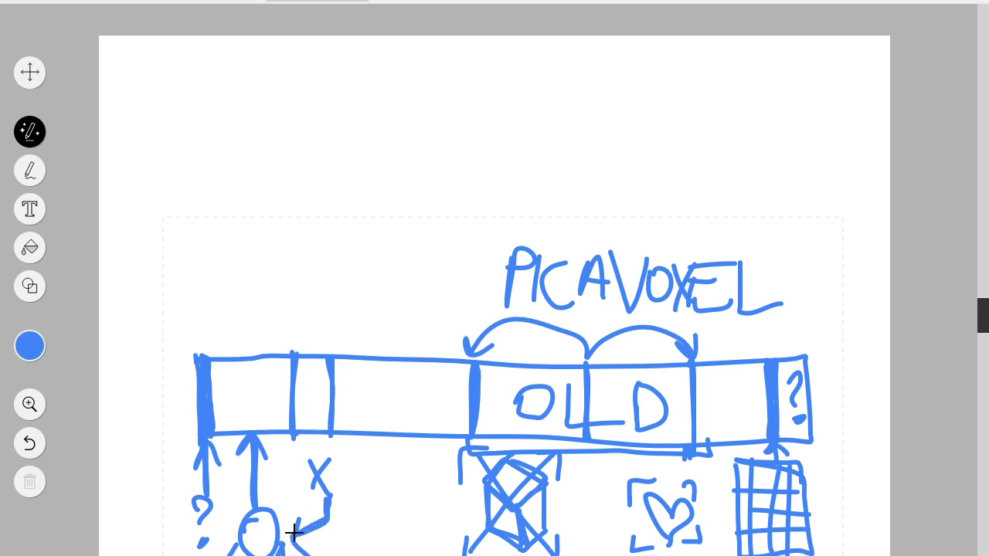
mouse_move(294, 532)
left_mouse_down()
mouse_move(314, 552)
mouse_move(299, 540)
mouse_move(318, 527)
left_mouse_up()
left_click_drag(319, 473, 311, 491)
left_click_drag(309, 462, 329, 493)
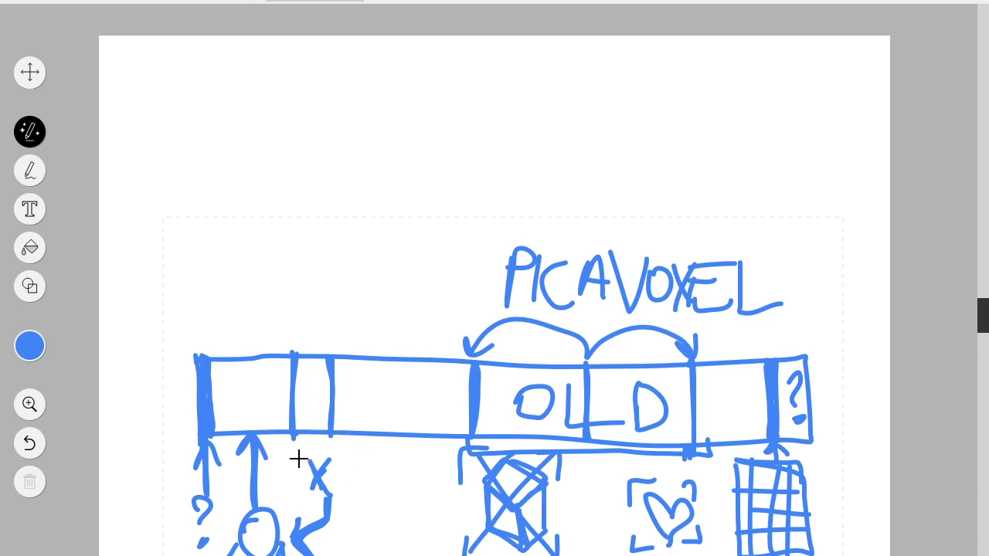
Step: Draw a right-pointing arrow between the two left dividers, three wavy lines in the next section and a divider after them
mouse_move(293, 396)
left_mouse_down()
mouse_move(324, 393)
mouse_move(316, 382)
left_mouse_up()
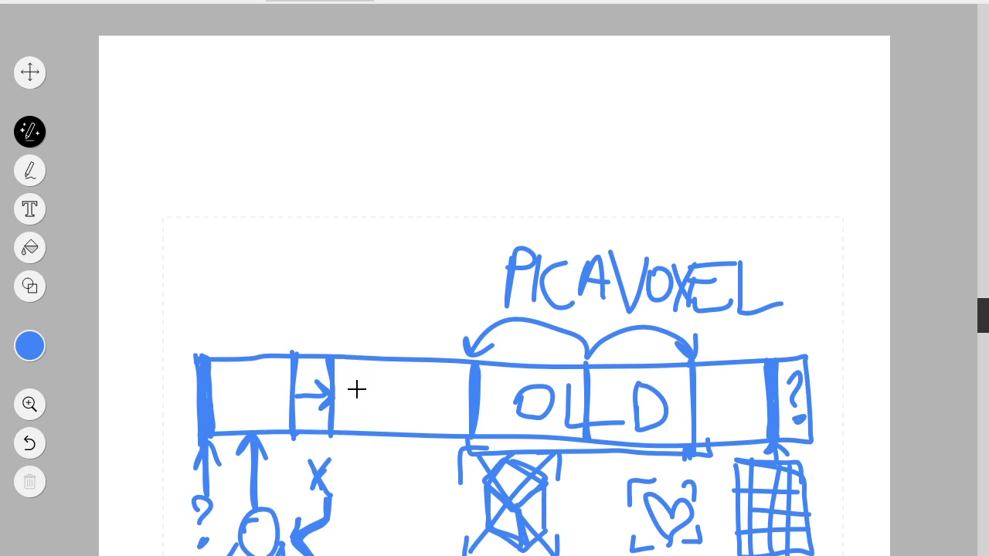
mouse_move(351, 384)
left_mouse_down()
mouse_move(393, 389)
mouse_move(396, 377)
mouse_move(358, 372)
mouse_move(390, 379)
mouse_move(360, 395)
mouse_move(389, 404)
mouse_move(386, 428)
mouse_move(404, 412)
left_mouse_up()
key("ctrl+z")
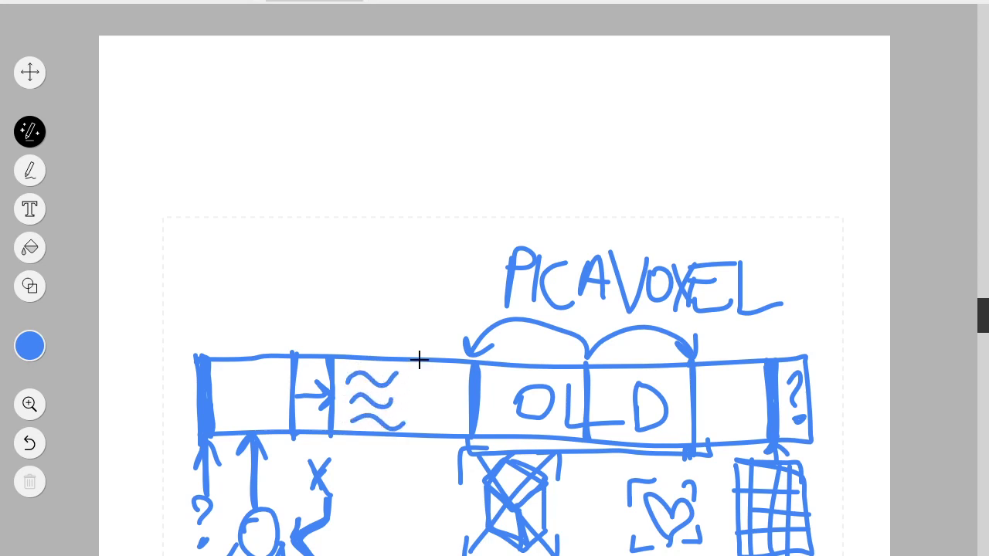
left_click_drag(417, 372, 418, 426)
left_click_drag(418, 354, 417, 439)
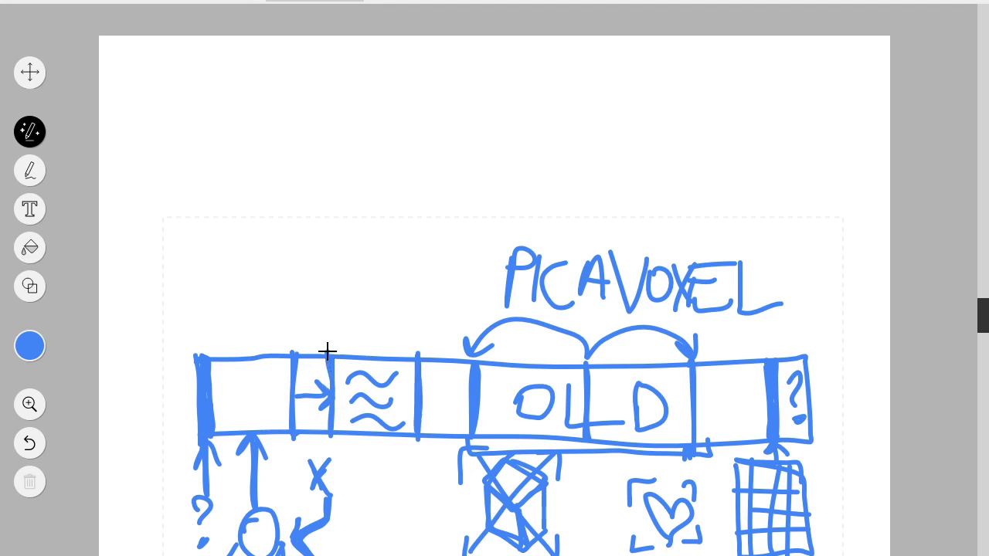
Step: Thicken the ends of the two dividers around the wavy lines and add three wavy lines in the section left of OLD
left_click_drag(327, 352, 335, 353)
left_click_drag(415, 445, 414, 349)
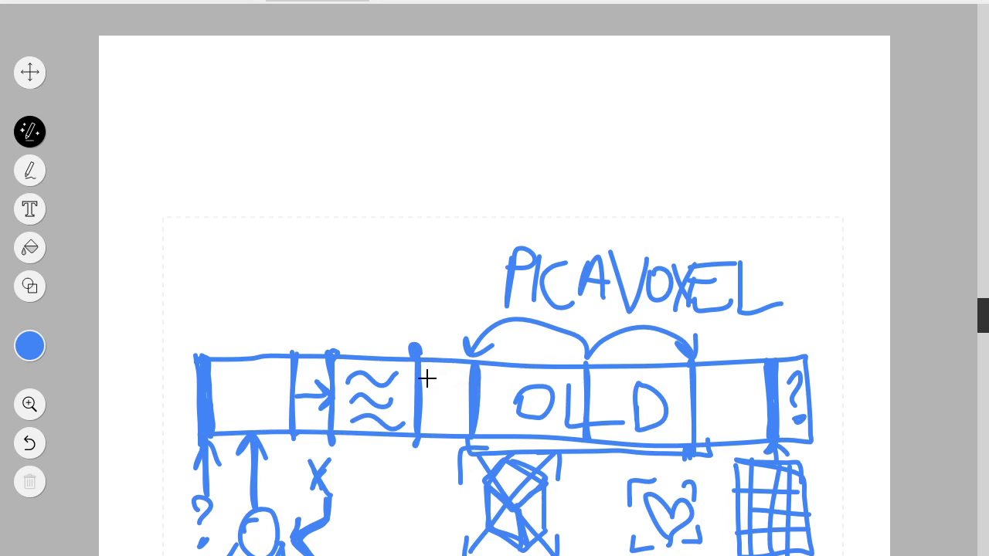
left_click_drag(426, 378, 466, 373)
mouse_move(423, 398)
left_mouse_down()
mouse_move(462, 400)
mouse_move(426, 429)
mouse_move(466, 420)
left_mouse_up()
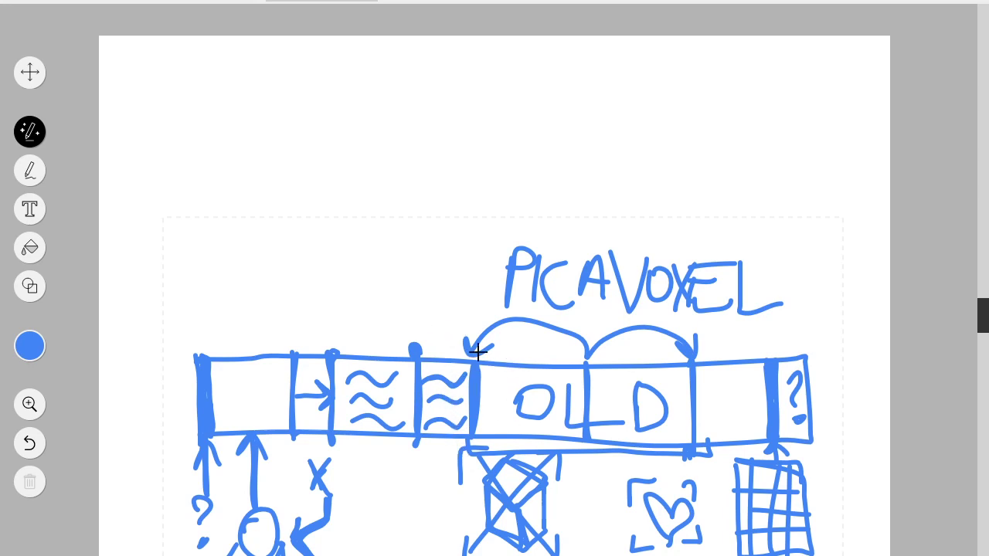
Step: Try to frame the PICAVOXEL lettering with a freehand box, and undo it
mouse_move(785, 233)
left_mouse_down()
mouse_move(527, 229)
mouse_move(499, 241)
mouse_move(503, 343)
mouse_move(801, 232)
left_mouse_up()
key("ctrl+z")
mouse_move(779, 240)
left_mouse_down()
mouse_move(507, 243)
mouse_move(495, 318)
mouse_move(777, 319)
mouse_move(793, 243)
mouse_move(771, 247)
left_mouse_up()
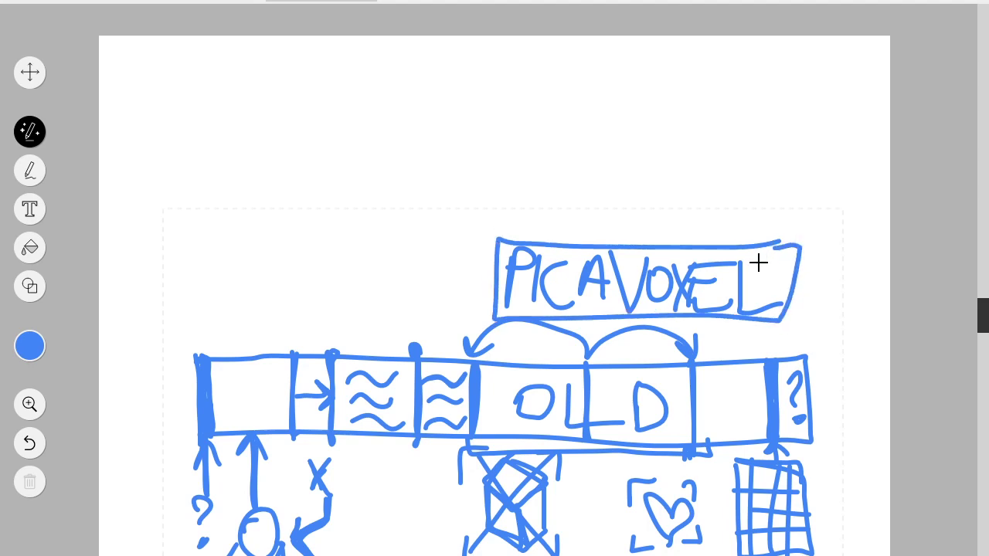
key("ctrl+z")
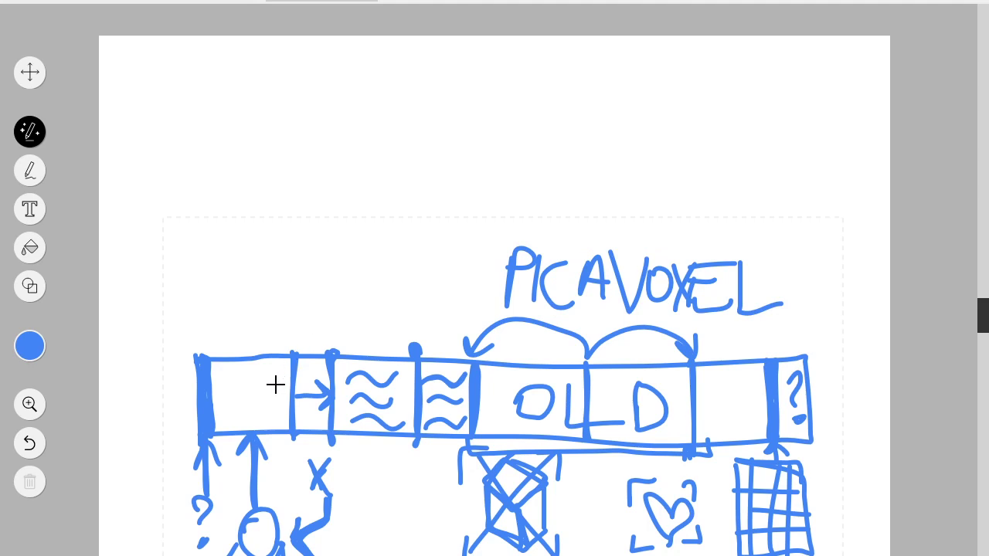
Step: Draw an arc over the bar's leftmost section with an arrow from PICAVOXEL, and small right-pointing arrows under the two curved arrows
mouse_move(294, 329)
left_mouse_down()
mouse_move(231, 294)
mouse_move(199, 336)
left_mouse_up()
mouse_move(253, 290)
left_mouse_down()
mouse_move(335, 262)
mouse_move(493, 264)
mouse_move(256, 293)
mouse_move(274, 288)
left_mouse_up()
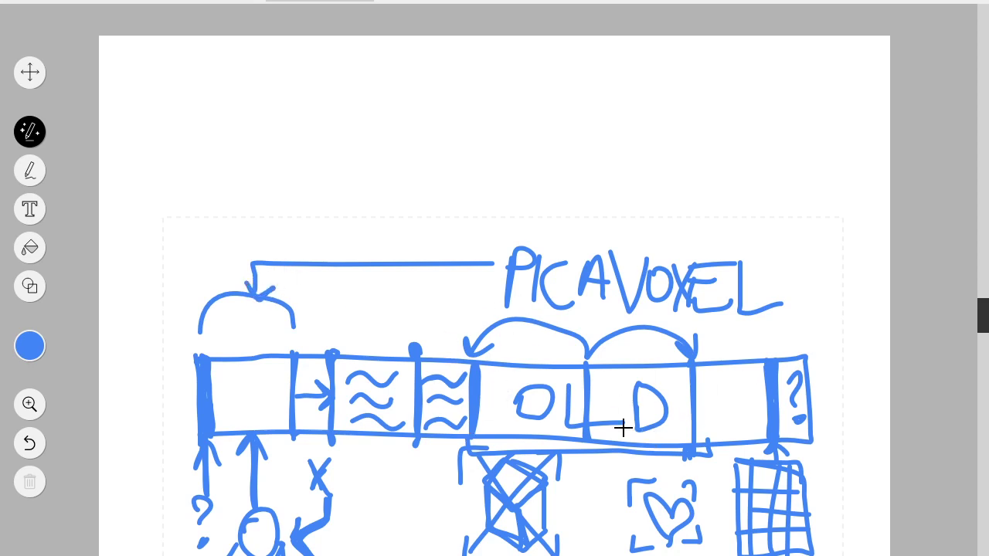
mouse_move(495, 351)
left_mouse_down()
mouse_move(546, 349)
mouse_move(535, 360)
left_mouse_up()
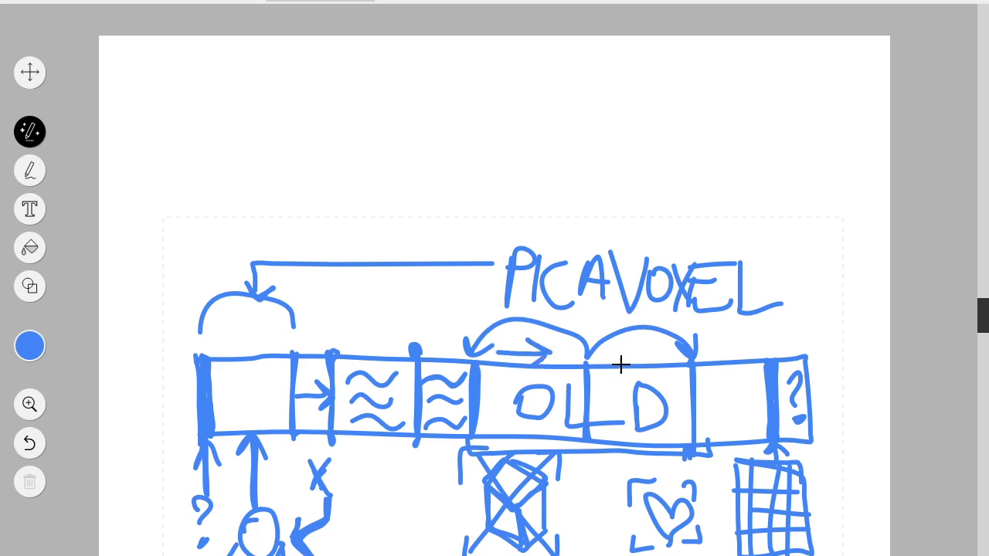
left_click_drag(603, 358, 630, 358)
Step: Try an arc over the first wavy section, undo it, and handwrite NEW beneath the wavy sections
left_click_drag(415, 345, 296, 356)
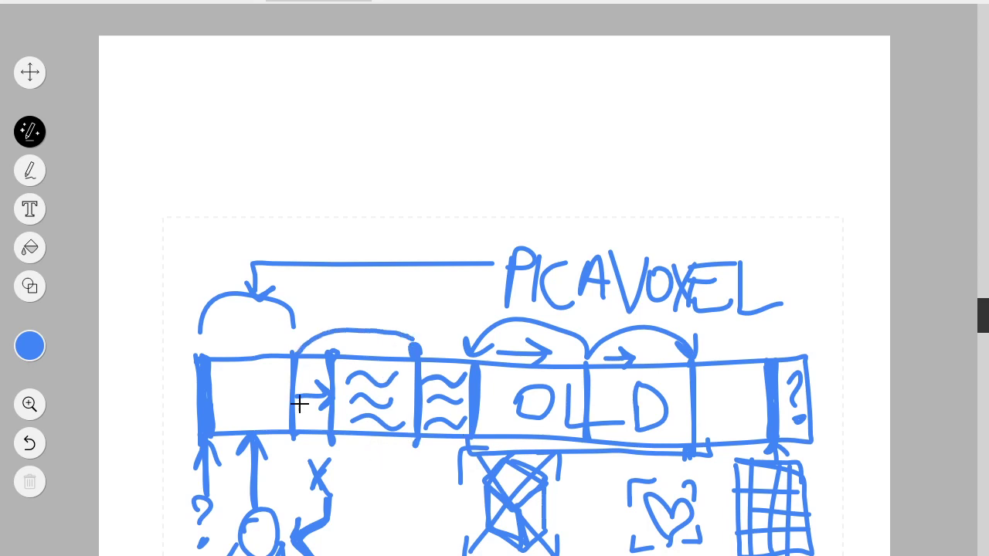
left_click_drag(300, 404, 375, 364)
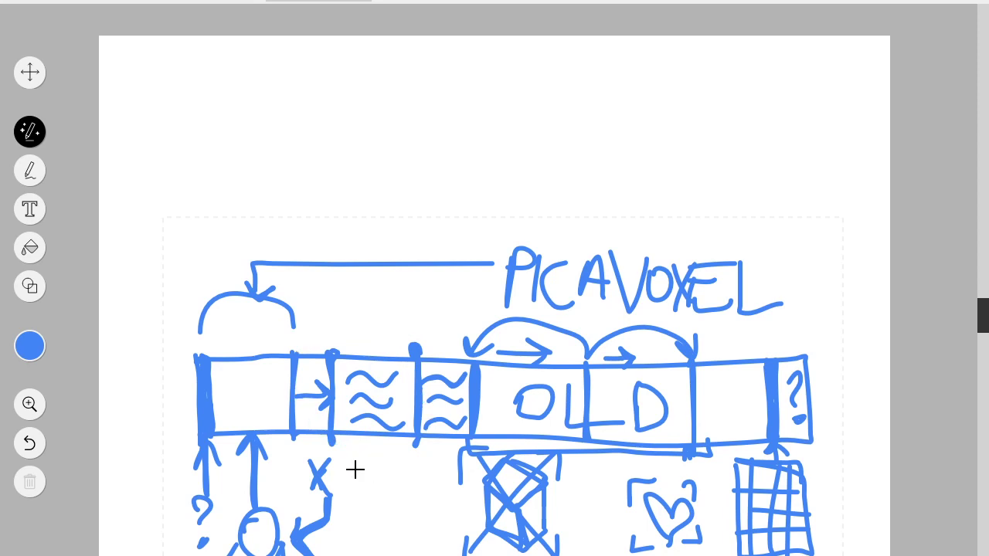
mouse_move(352, 452)
left_mouse_down()
mouse_move(371, 500)
mouse_move(386, 470)
mouse_move(392, 498)
mouse_move(409, 478)
mouse_move(453, 500)
mouse_move(470, 454)
left_mouse_up()
left_click_drag(406, 472, 391, 475)
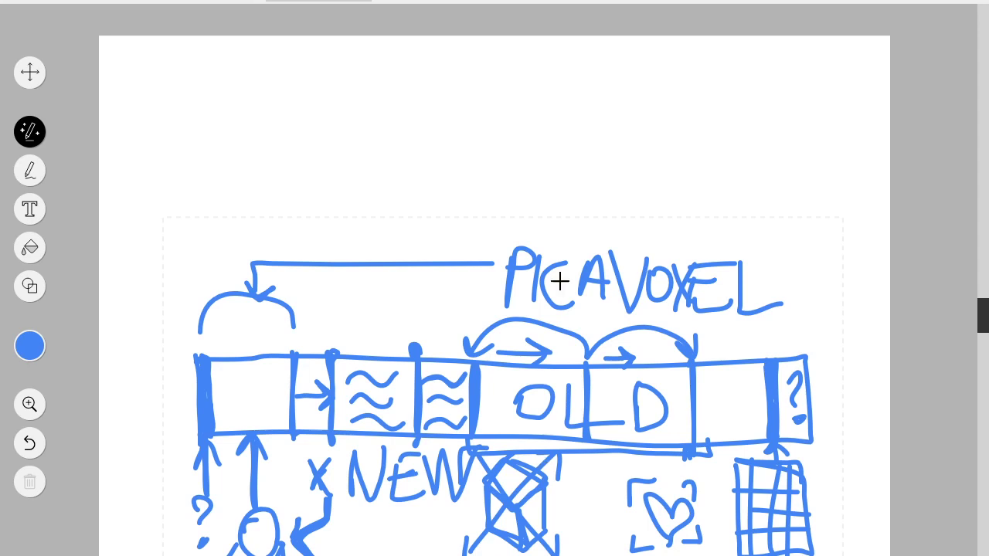
Step: Handwrite HP ENVY above PICAVOXEL and enclose it in square brackets
mouse_move(490, 116)
left_mouse_down()
mouse_move(491, 164)
mouse_move(507, 164)
left_mouse_up()
mouse_move(491, 140)
left_mouse_down()
mouse_move(507, 139)
mouse_move(526, 165)
left_mouse_up()
left_click_drag(516, 112, 526, 143)
mouse_move(596, 116)
left_mouse_down()
mouse_move(587, 165)
mouse_move(607, 161)
left_mouse_up()
left_click_drag(589, 141, 617, 113)
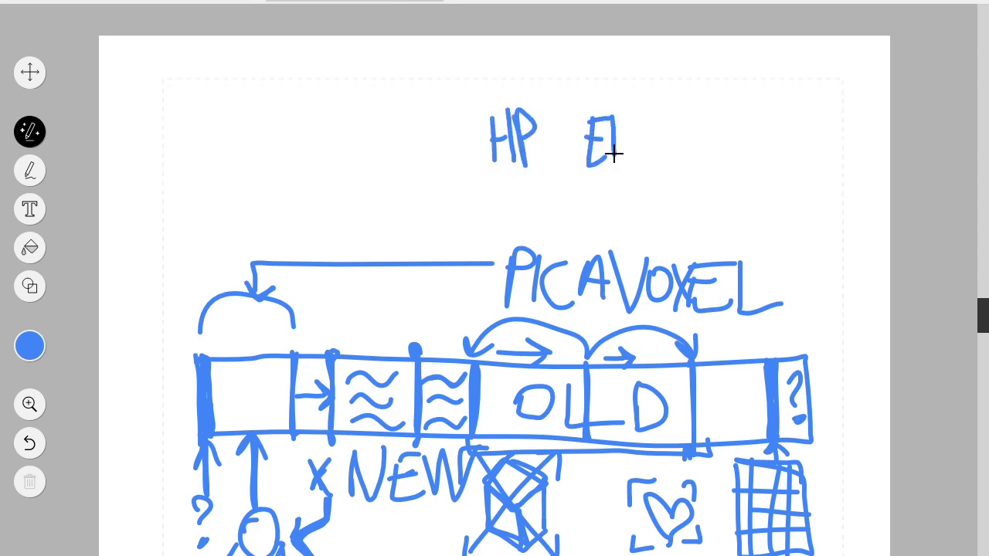
mouse_move(613, 164)
left_mouse_down()
mouse_move(654, 124)
mouse_move(672, 155)
mouse_move(691, 114)
mouse_move(715, 141)
left_mouse_up()
mouse_move(694, 108)
left_mouse_down()
mouse_move(718, 96)
mouse_move(699, 122)
mouse_move(695, 98)
mouse_move(699, 152)
left_mouse_up()
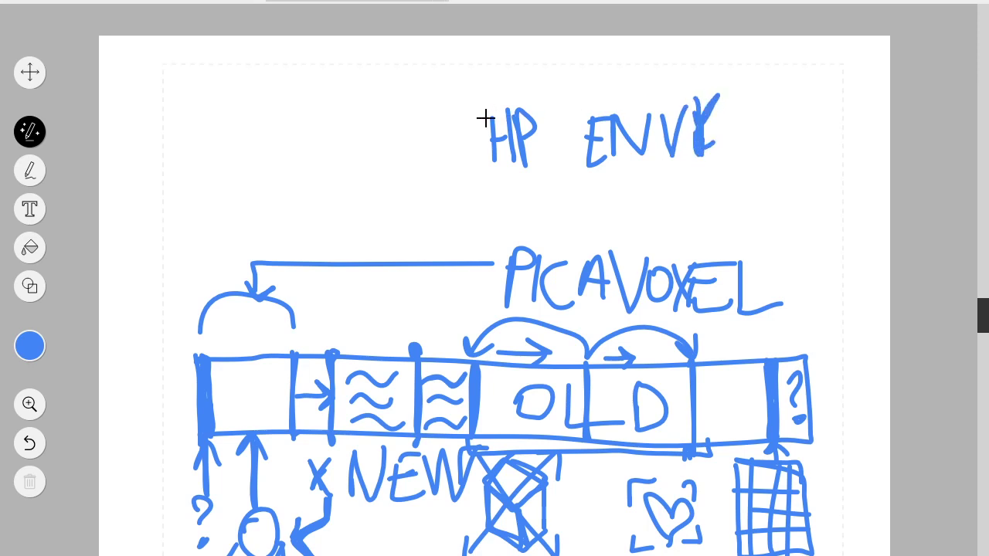
mouse_move(497, 94)
left_mouse_down()
mouse_move(453, 99)
mouse_move(508, 179)
left_mouse_up()
left_click_drag(700, 86, 723, 165)
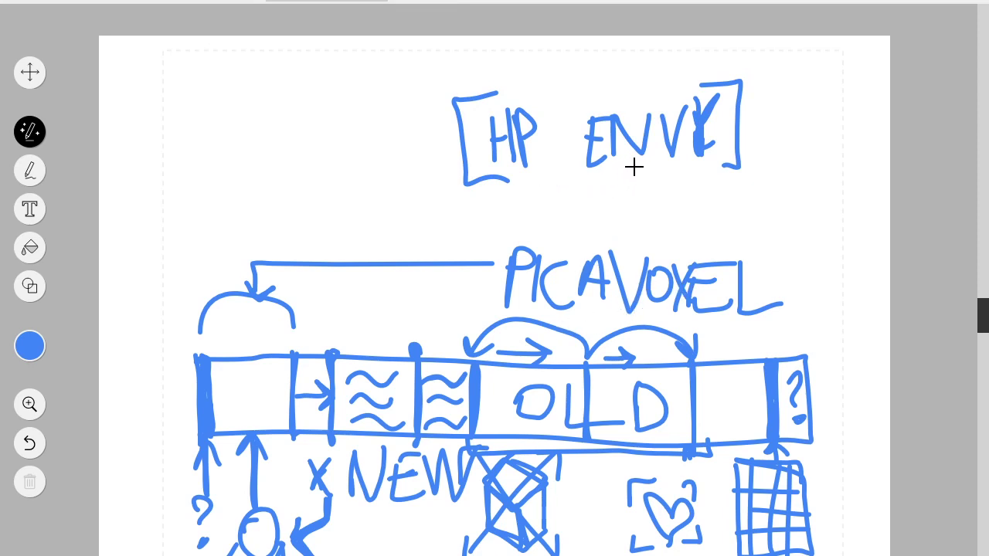
Step: Draw an arrow from HP ENVY down to a thick new divider beside the D and continue its line down through the heart
mouse_move(633, 167)
left_mouse_down()
mouse_move(669, 165)
mouse_move(667, 358)
mouse_move(658, 347)
mouse_move(683, 352)
mouse_move(662, 354)
left_mouse_up()
mouse_move(665, 445)
left_mouse_down()
mouse_move(672, 379)
mouse_move(669, 438)
mouse_move(686, 442)
left_mouse_up()
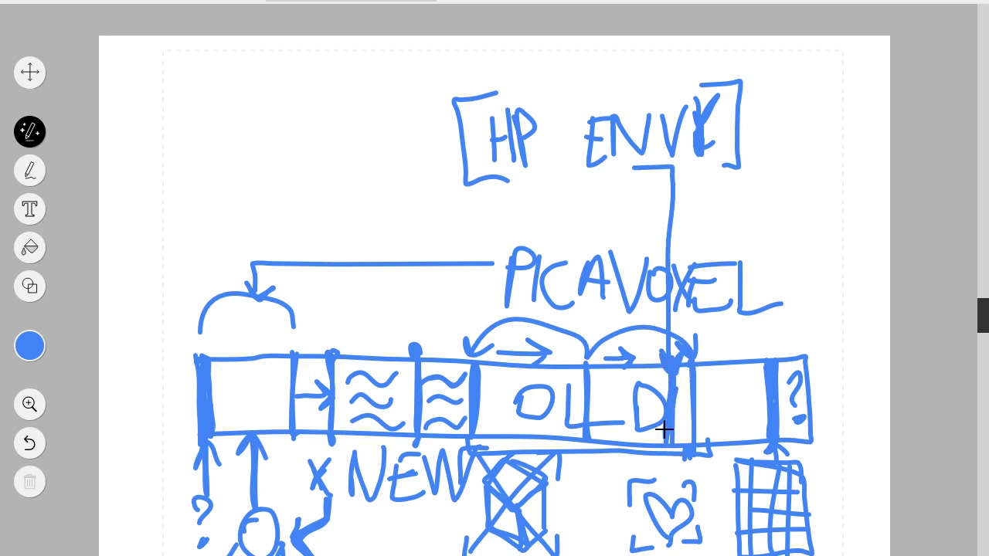
mouse_move(667, 459)
left_mouse_down()
mouse_move(666, 502)
mouse_move(675, 477)
left_mouse_up()
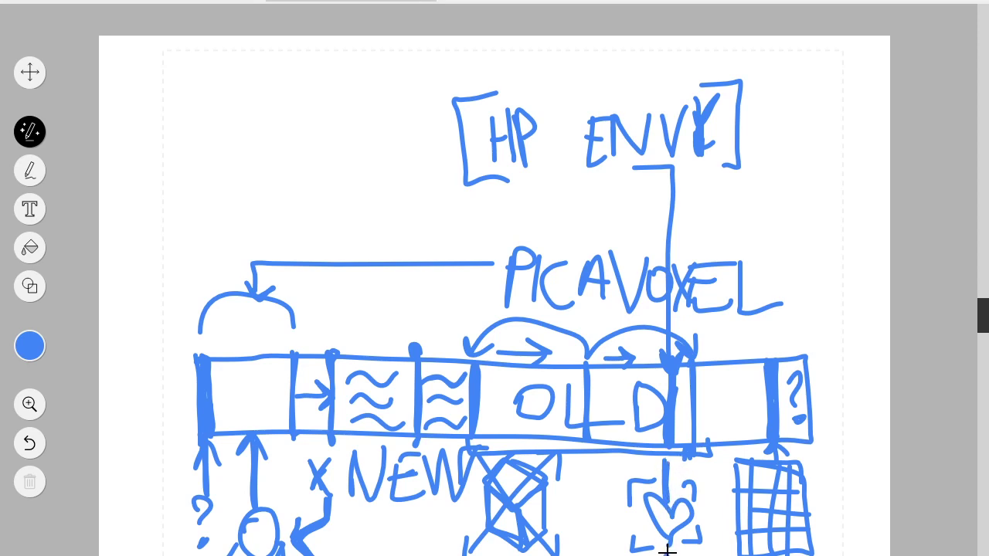
left_click_drag(662, 548, 664, 555)
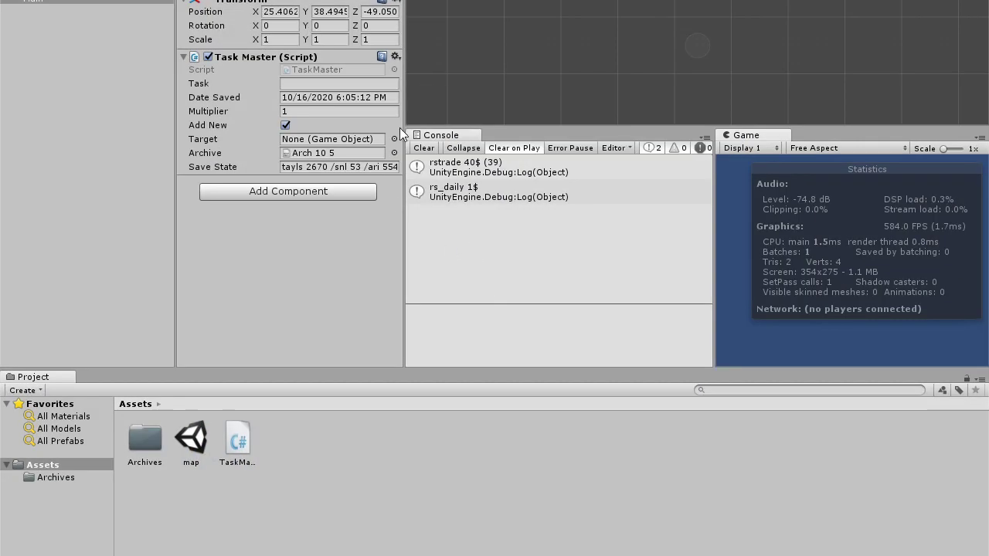
right_click(88, 26)
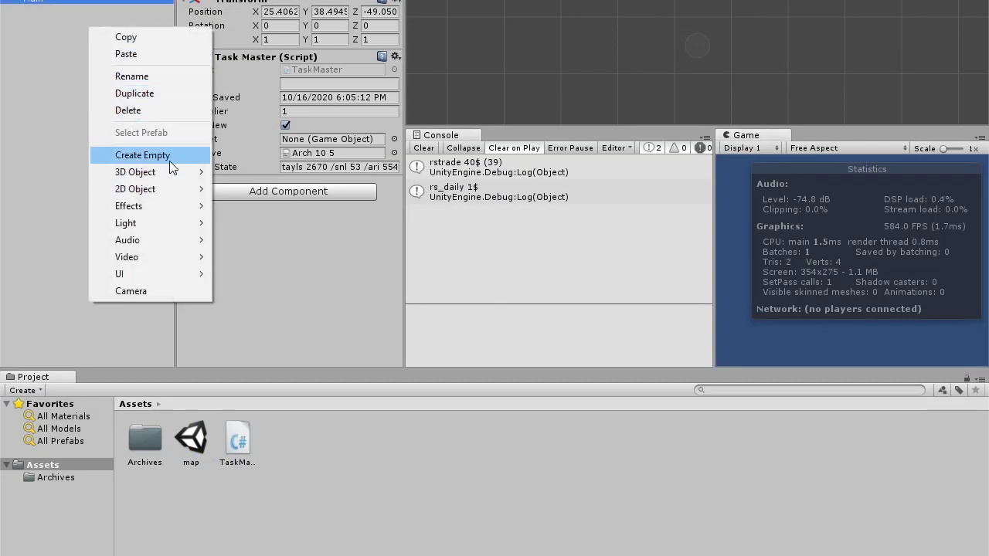
mouse_move(169, 170)
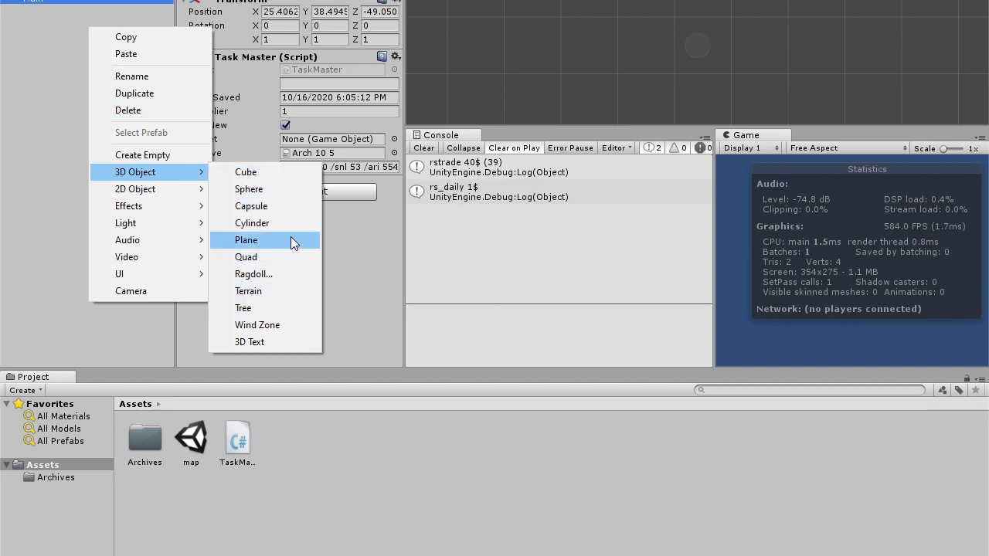
left_click(364, 250)
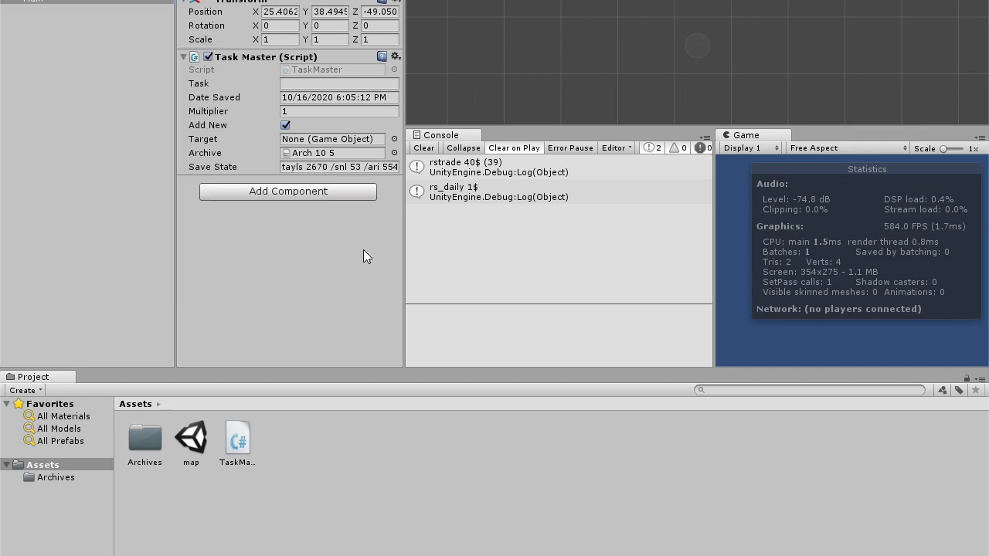
left_click(313, 445)
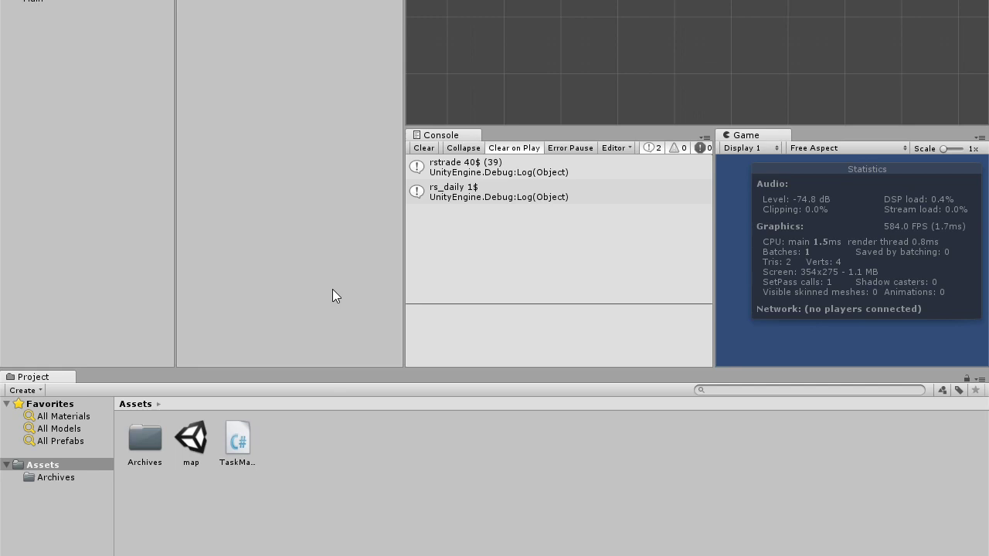
left_click(225, 446)
left_click(273, 435)
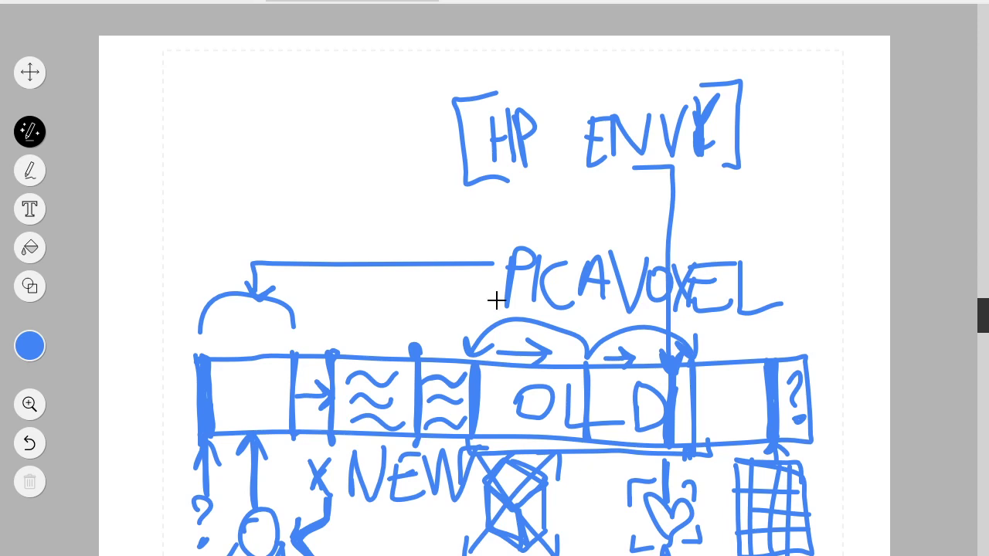
Step: Try a curved arrow from PICAVOXEL, a curve under NEW and a long vertical line below the bar, undoing each
mouse_move(499, 298)
left_mouse_down()
mouse_move(384, 514)
mouse_move(385, 553)
left_mouse_up()
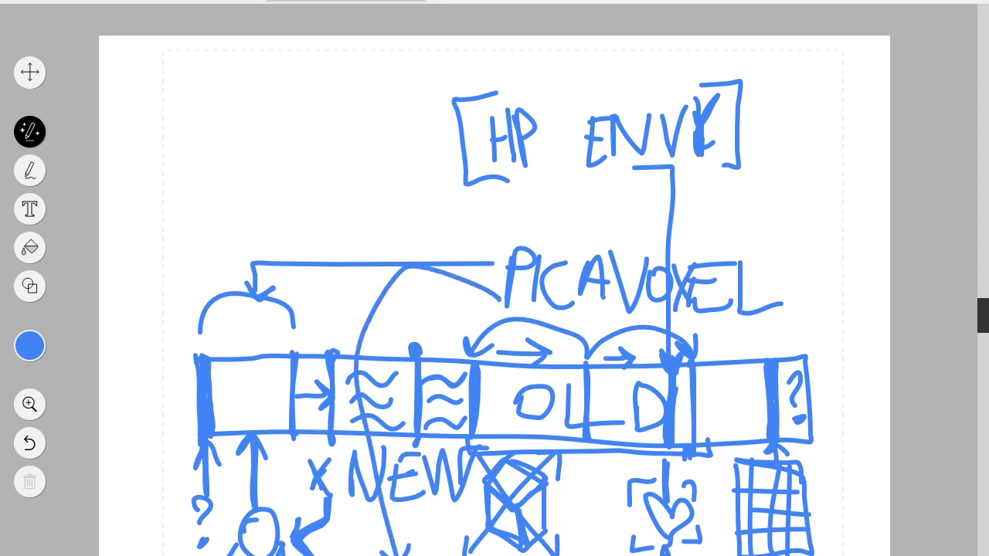
key("ctrl+z")
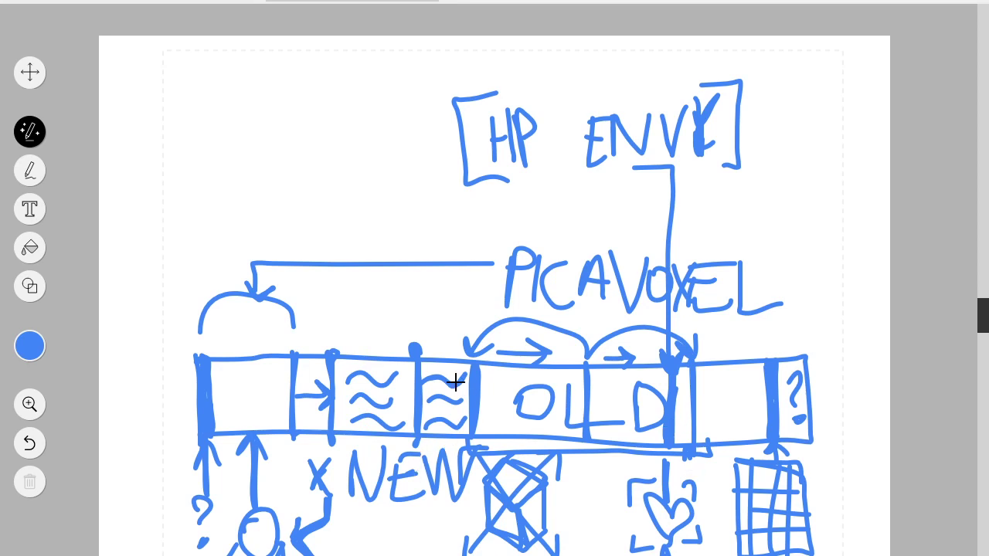
mouse_move(335, 477)
left_mouse_down()
mouse_move(337, 506)
mouse_move(435, 537)
mouse_move(461, 508)
left_mouse_up()
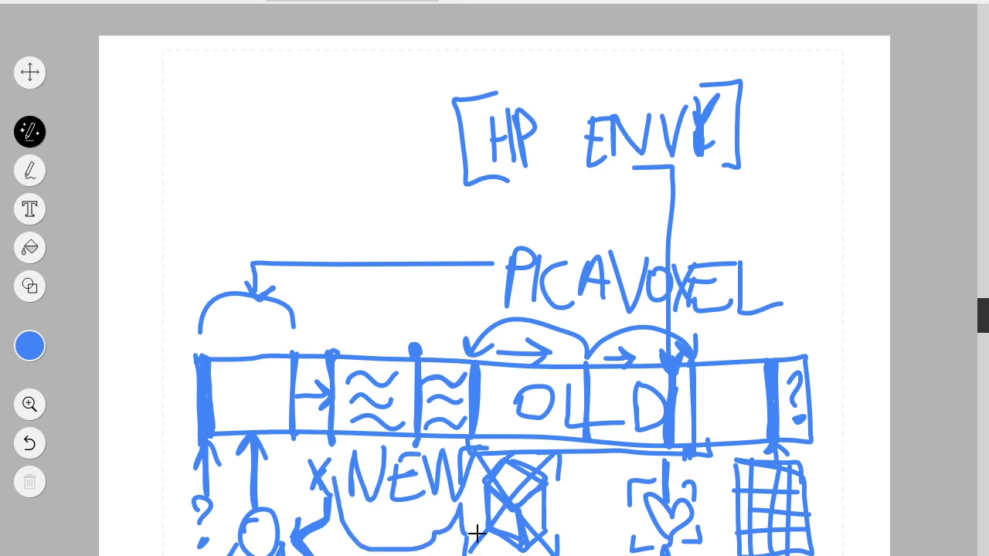
key("ctrl+z")
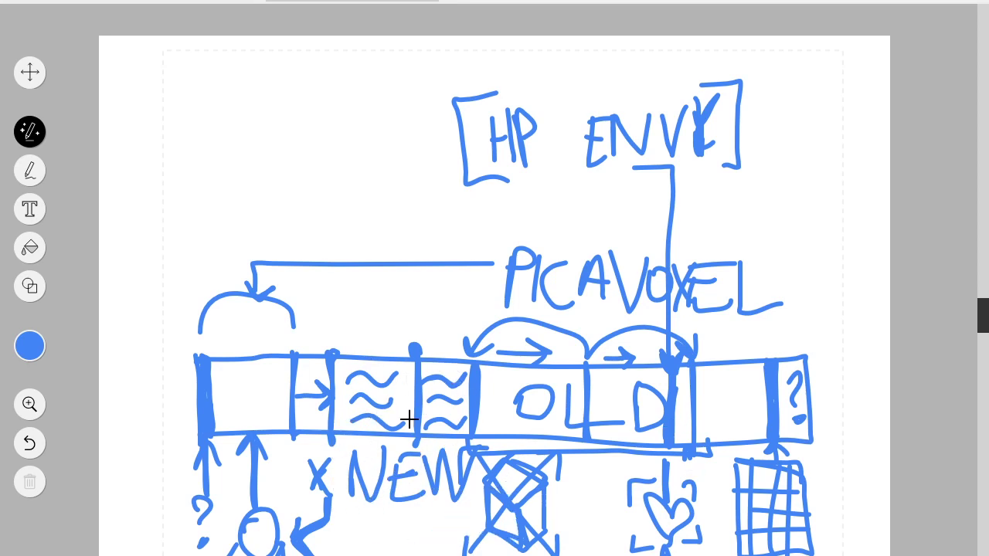
left_click_drag(415, 447, 410, 553)
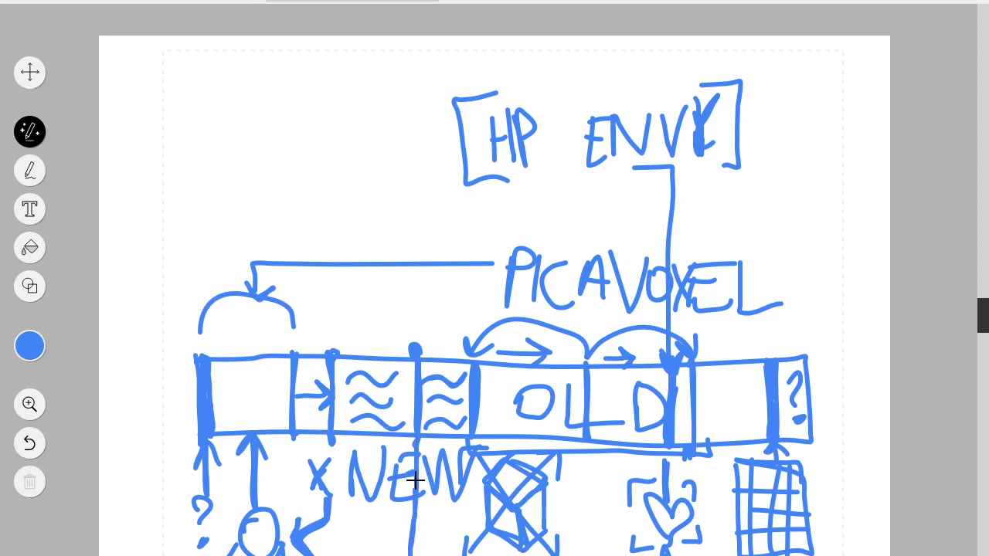
key("ctrl+z")
Step: Draw a short vertical line from the divider between the wavy sections down through NEW, and sketch a shape below it
left_click_drag(412, 446, 415, 534)
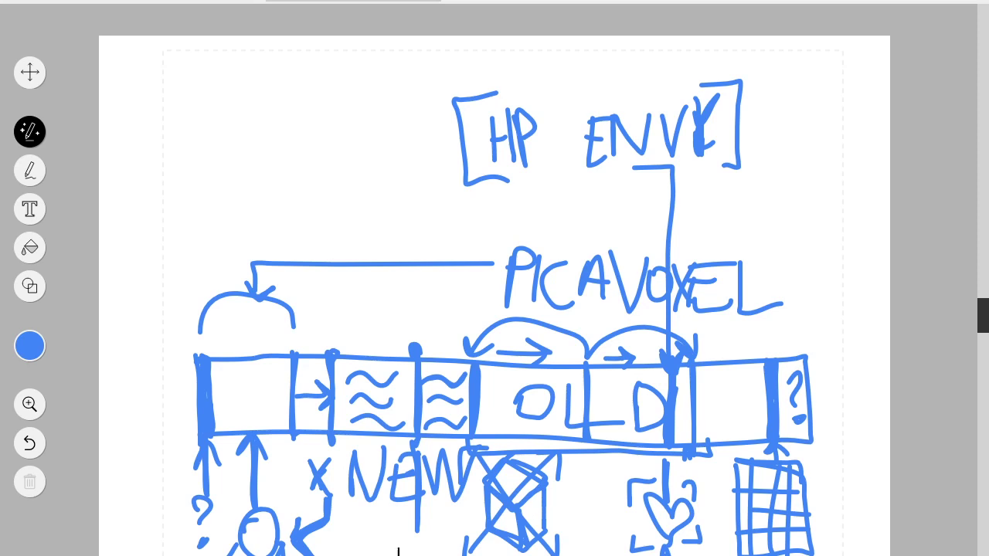
left_click_drag(438, 551, 393, 554)
mouse_move(404, 293)
left_mouse_down()
mouse_move(412, 333)
mouse_move(421, 280)
mouse_move(398, 289)
mouse_move(403, 343)
mouse_move(413, 283)
mouse_move(395, 317)
left_mouse_up()
Step: Try extending the bar past its left end, undo it, and draw a question mark in the leftmost large section
mouse_move(179, 357)
left_mouse_down()
mouse_move(181, 431)
mouse_move(199, 433)
left_mouse_up()
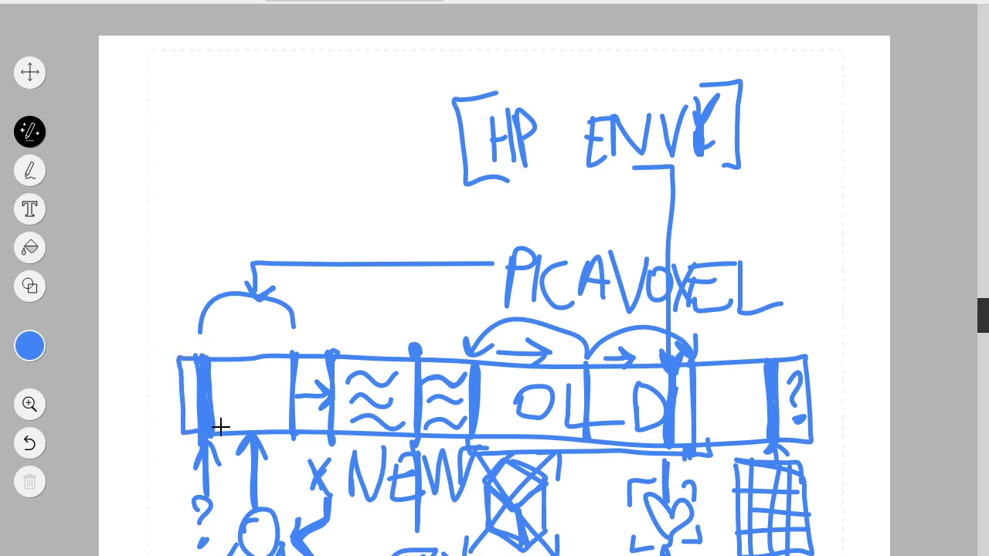
key("ctrl+z")
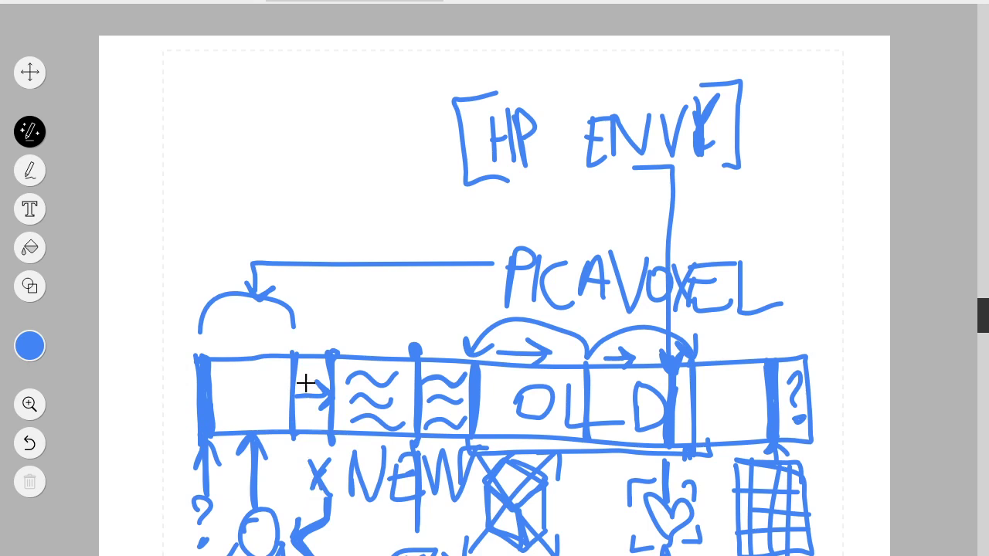
mouse_move(245, 380)
left_mouse_down()
mouse_move(254, 380)
mouse_move(248, 408)
left_mouse_up()
left_click(248, 420)
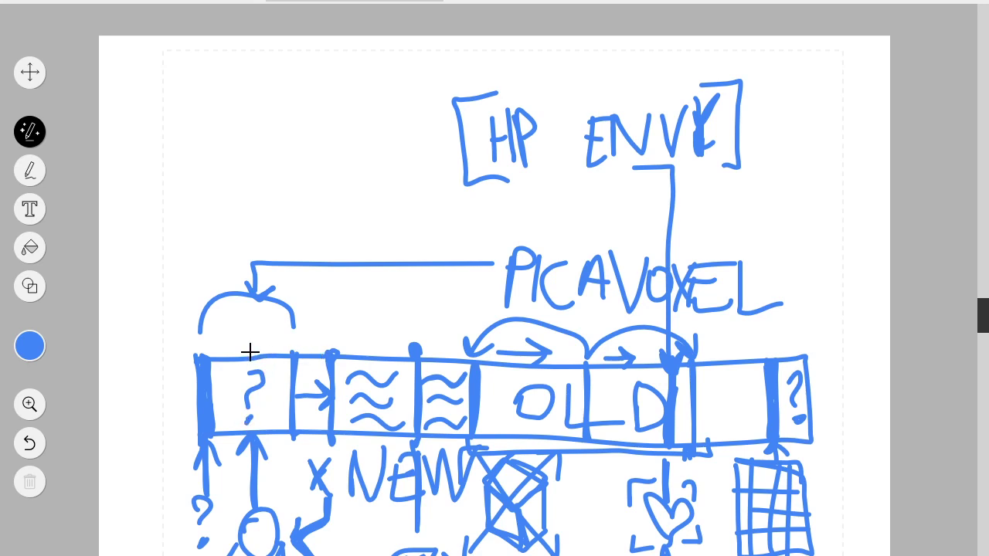
Step: Draw a bent arrow above the bar from the question mark section to the divider between the two wavy sections
mouse_move(253, 359)
left_mouse_down()
mouse_move(265, 332)
mouse_move(420, 338)
mouse_move(397, 347)
left_mouse_up()
key("ctrl+z")
mouse_move(255, 358)
left_mouse_down()
mouse_move(247, 318)
mouse_move(415, 352)
mouse_move(425, 332)
left_mouse_up()
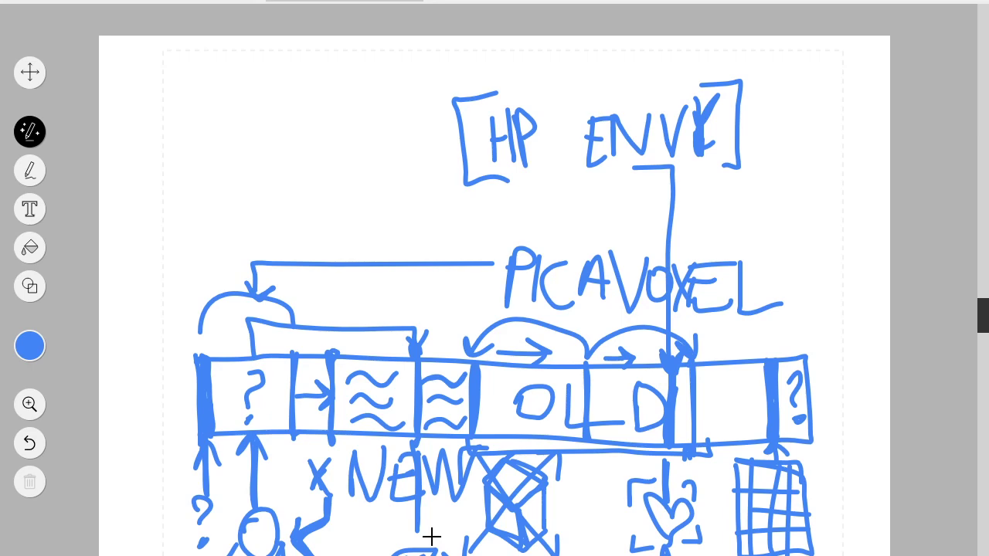
Step: Switch to Discord and start a new story-2020 message with the number one and pencil emojis
key("alt+Tab")
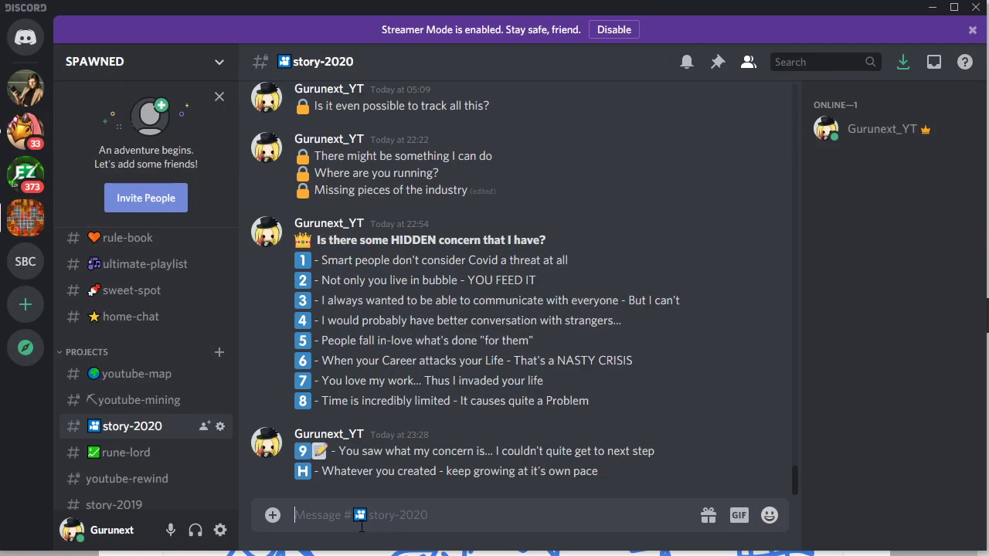
type(":on")
key("Return")
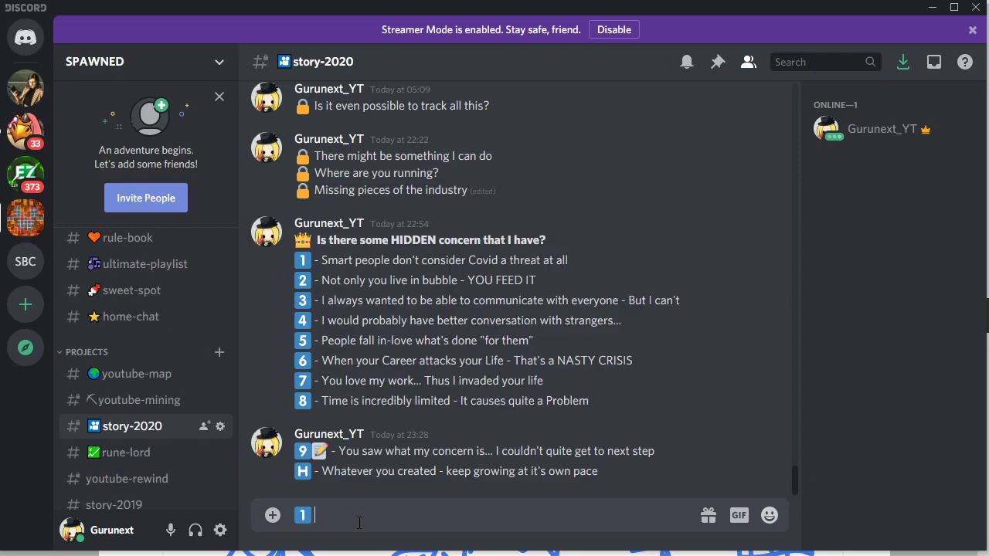
type("-")
key("BackSpace")
key("BackSpace")
type(":penci")
key("Return")
Step: Complete and post point one with the text "- So here it is... I am now showing how I was looking for a new Platform"
type("- So here it ")
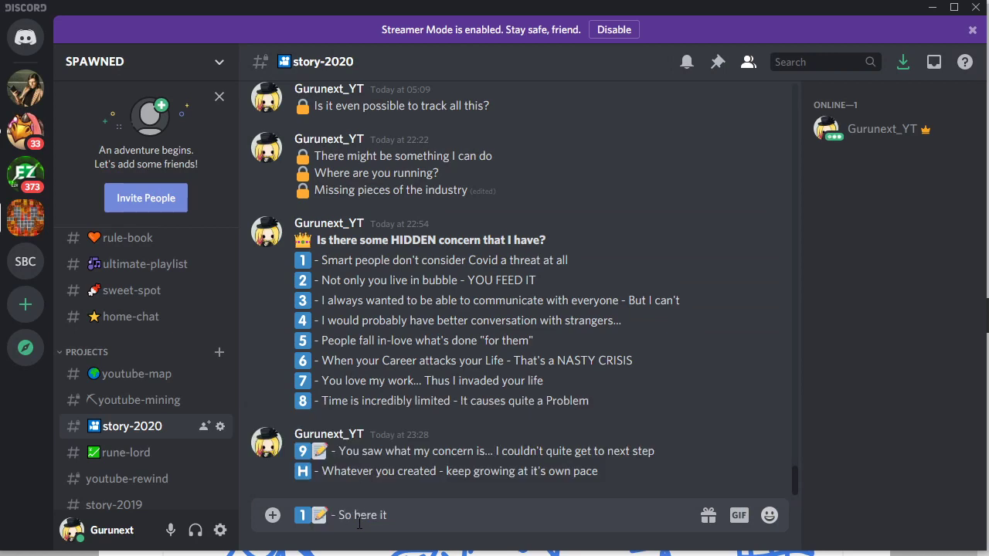
type("is... I am not show")
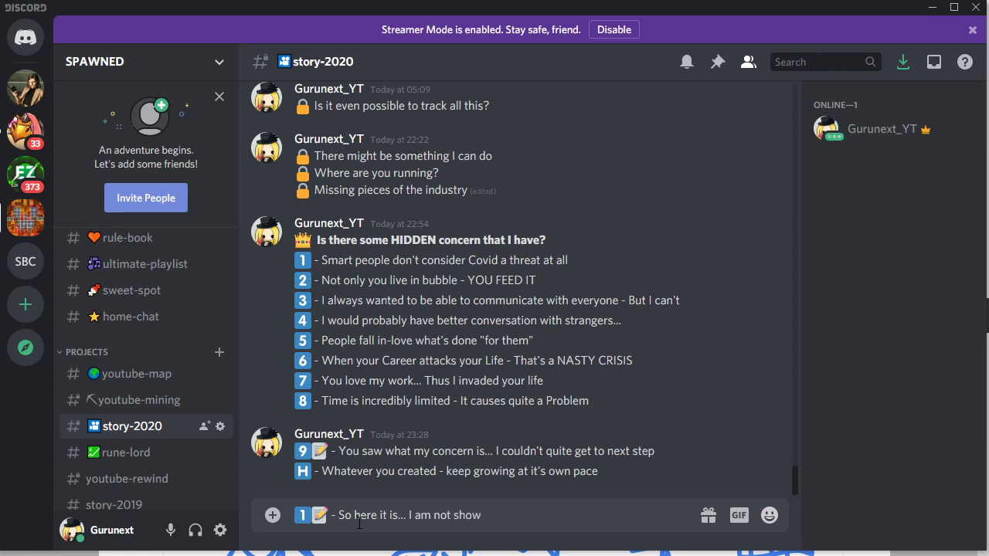
key("BackSpace")
key("BackSpace")
key("BackSpace")
key("BackSpace")
key("BackSpace")
key("BackSpace")
key("BackSpace")
type("ow showing what")
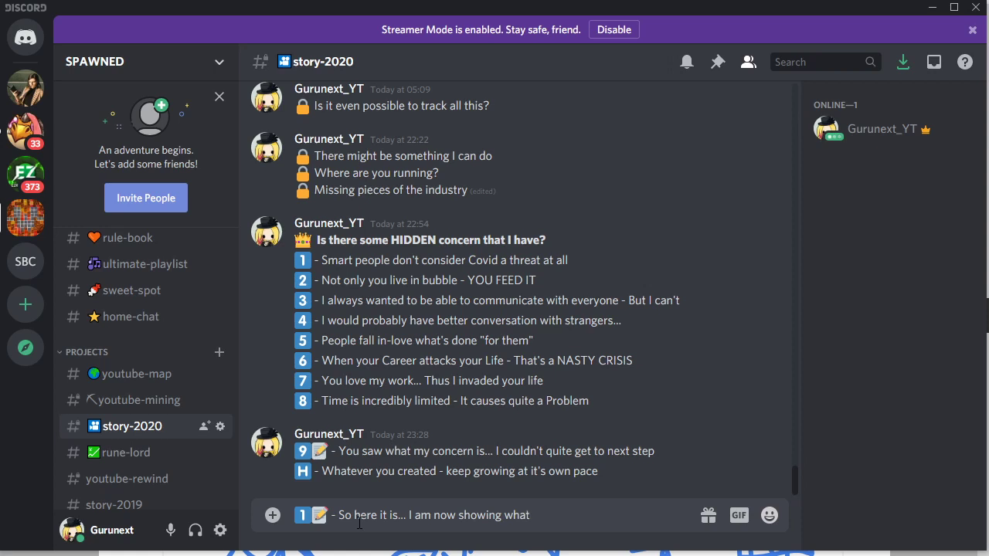
key("BackSpace")
key("BackSpace")
key("BackSpace")
key("BackSpace")
type("how I was looking")
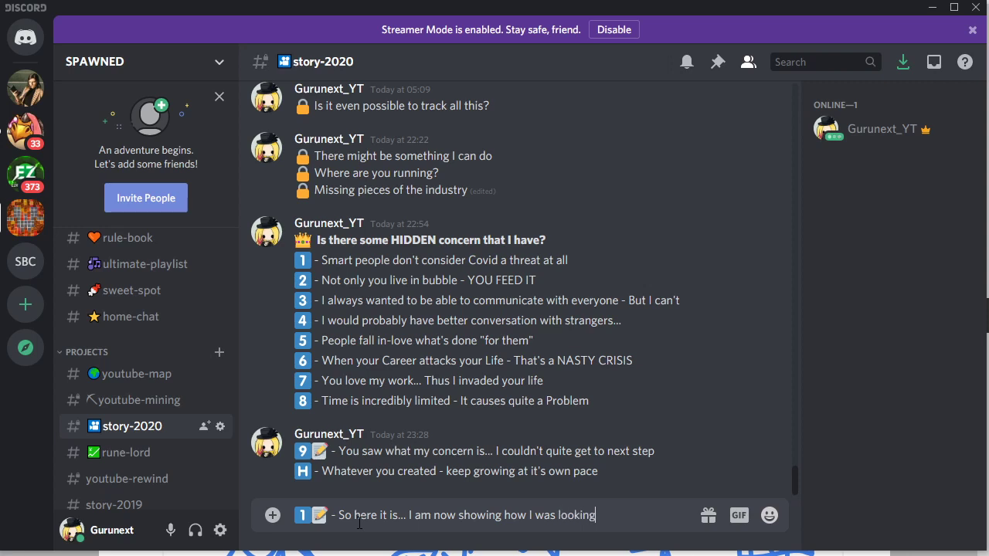
type(" for a new Platform")
key("Return")
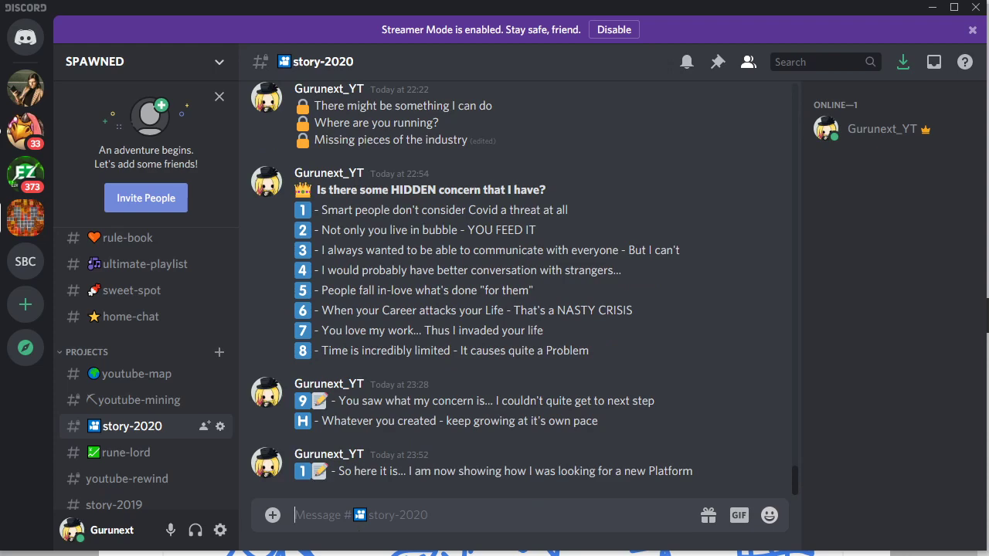
Step: Switch to AutoDraw, finish the arrowhead above the divider between the wavy sections, and retrace the question mark in the leftmost large section
key("alt+Tab")
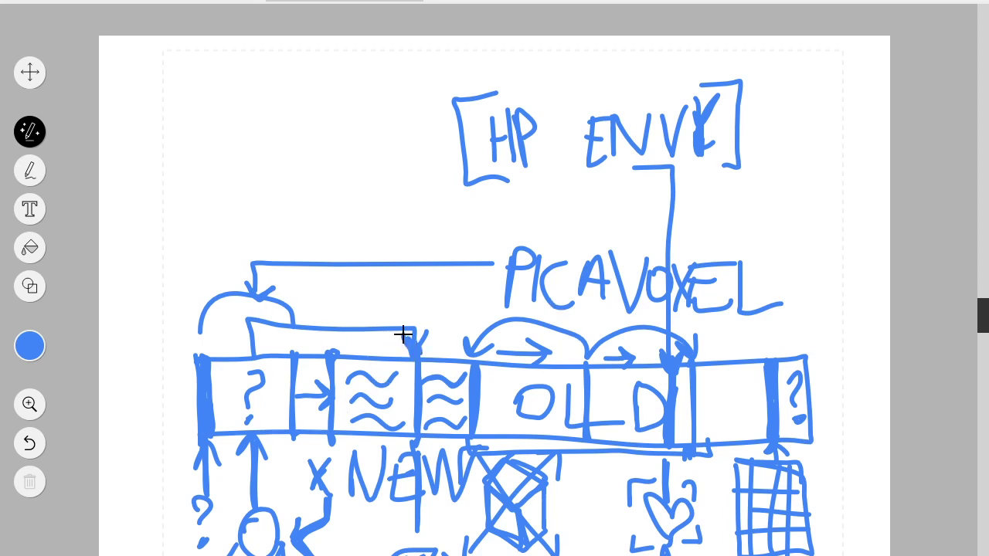
mouse_move(404, 333)
left_mouse_down()
mouse_move(414, 348)
mouse_move(433, 333)
left_mouse_up()
left_click_drag(252, 322, 295, 332)
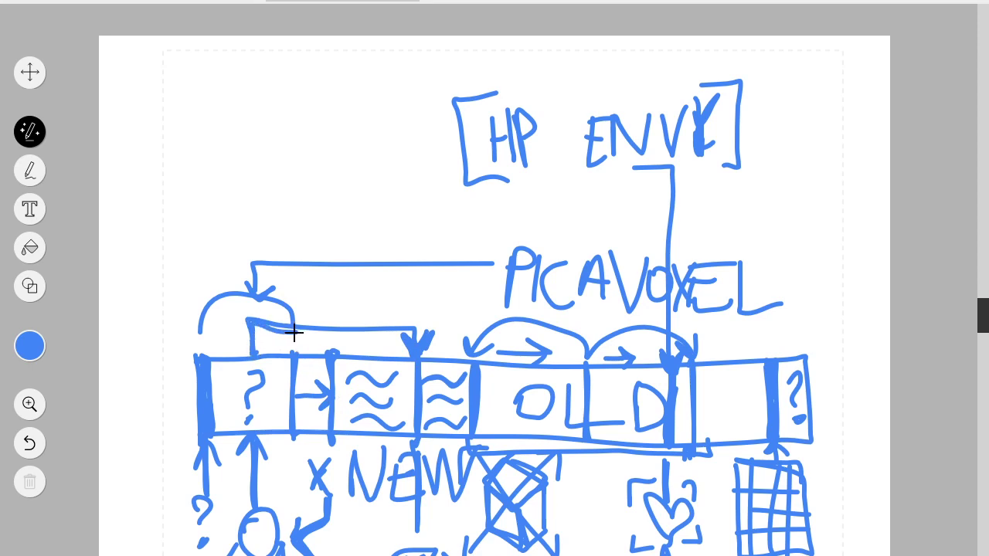
key("ctrl+z")
mouse_move(250, 371)
left_mouse_down()
mouse_move(260, 378)
mouse_move(247, 418)
left_mouse_up()
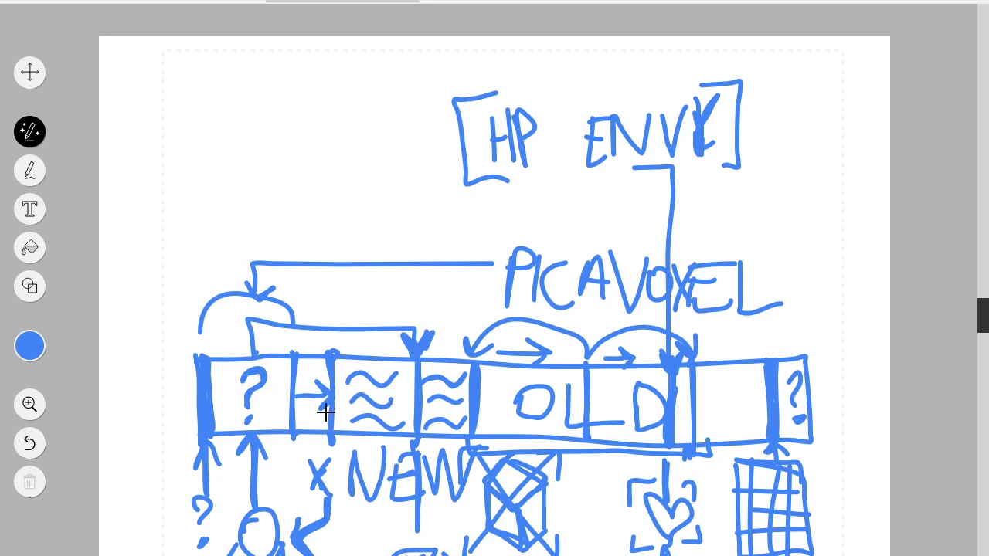
mouse_move(122, 414)
left_mouse_down()
mouse_move(129, 394)
mouse_move(130, 404)
left_mouse_up()
Step: Switch to Discord and post the number two emoji with "- At the very beginning I learn - If you make a mistake you're Kicked out"
key("alt+Tab")
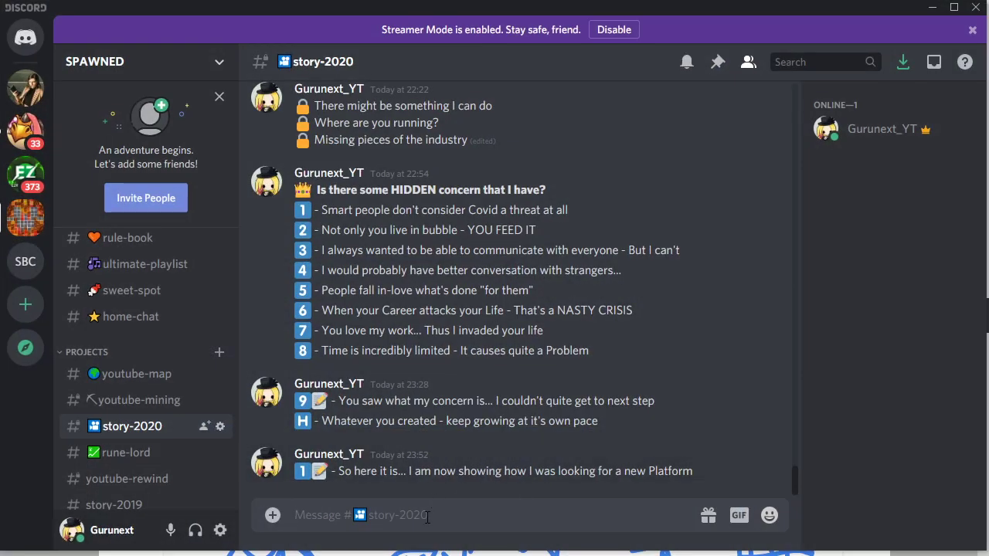
type(":two: - ")
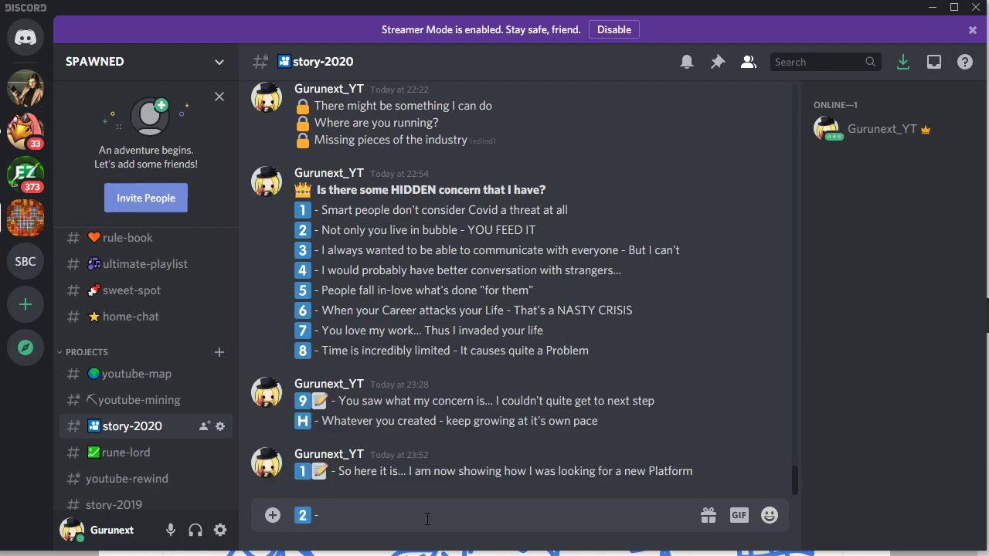
type("At the very beginning I learn")
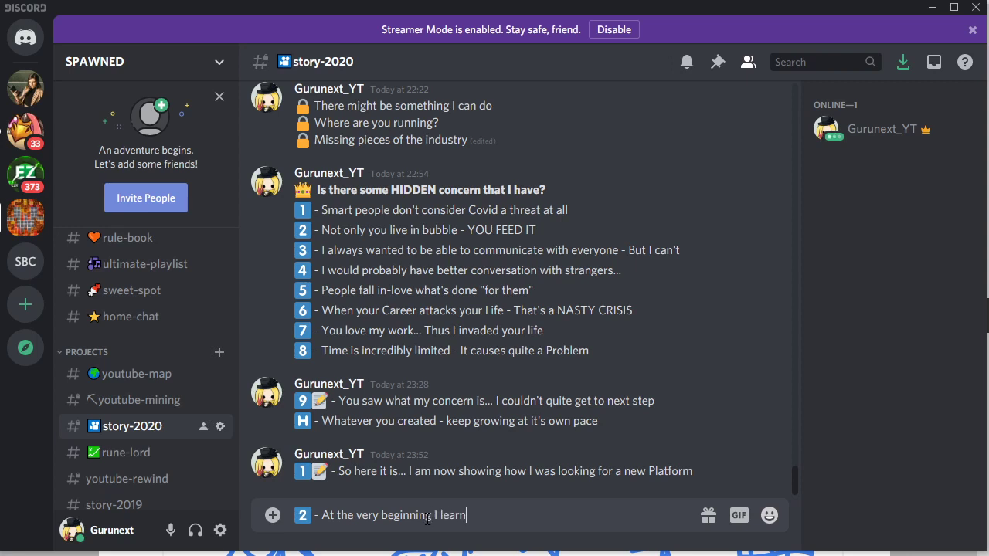
type(" - If you make a mistake y")
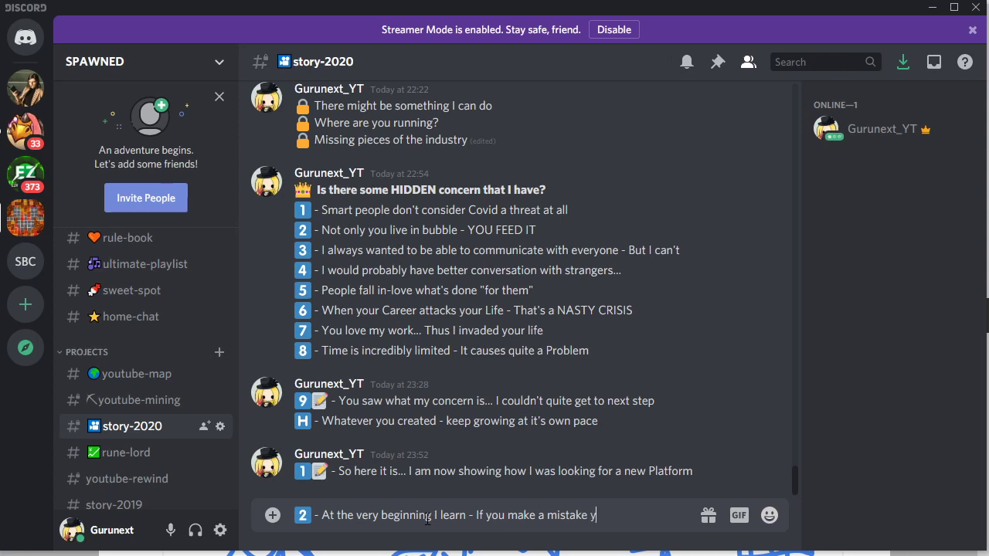
type("ou're Kicked out")
key("Return")
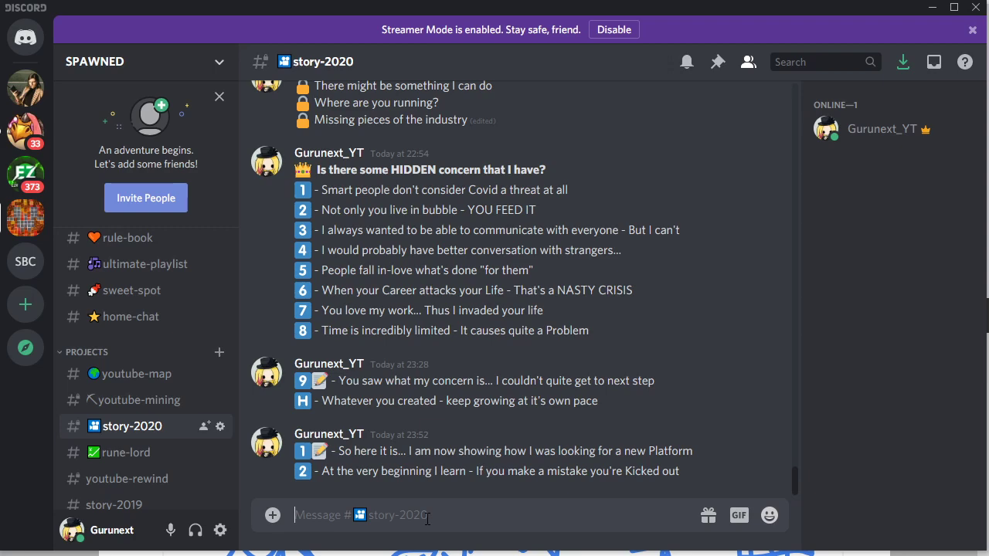
Step: Post the number three and pointing-up emojis with "- Since when Having a job is competition? If you're doing something DO IT"
type(":three: ")
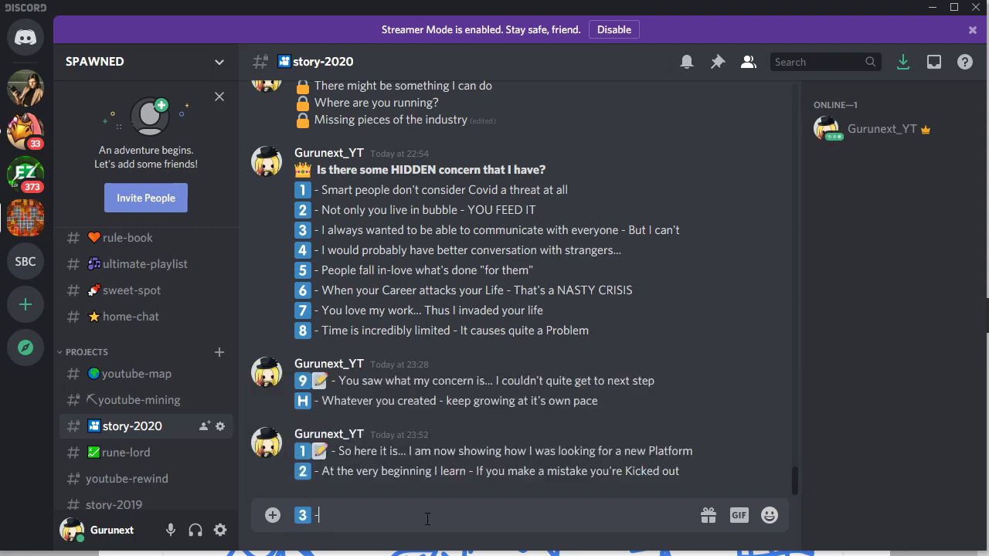
type(":poi")
key("Return")
type("- Since when Having a jo")
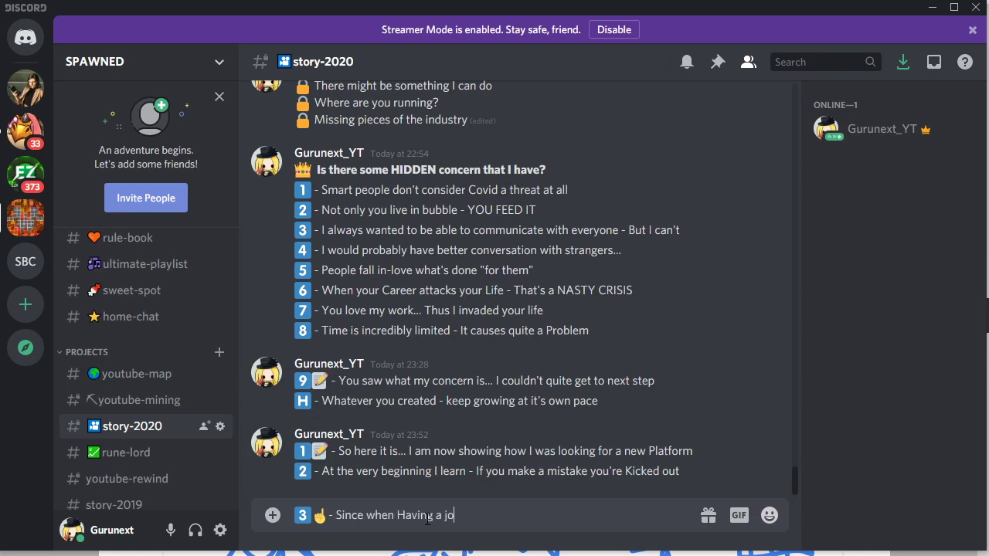
type("b is competition? I")
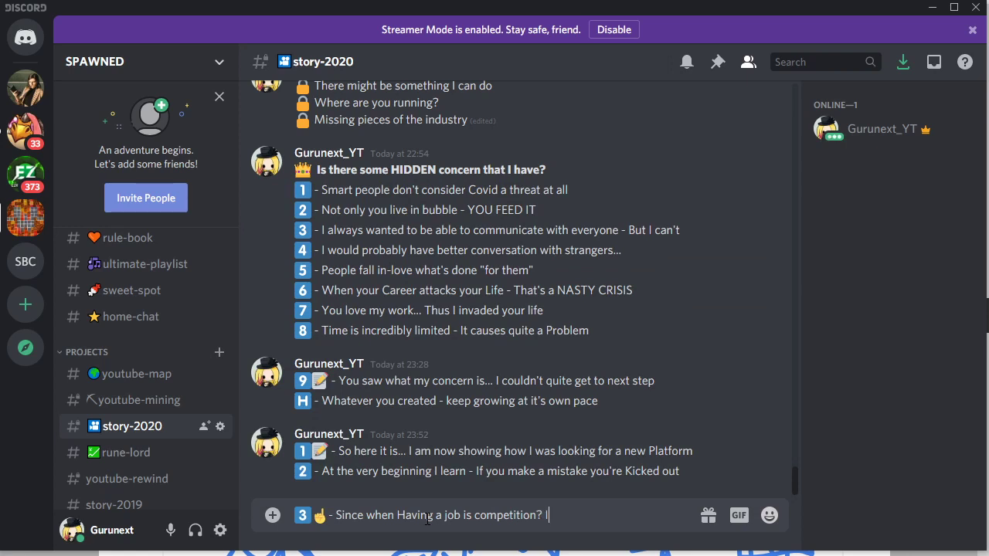
key("BackSpace")
type("If you're doing something ")
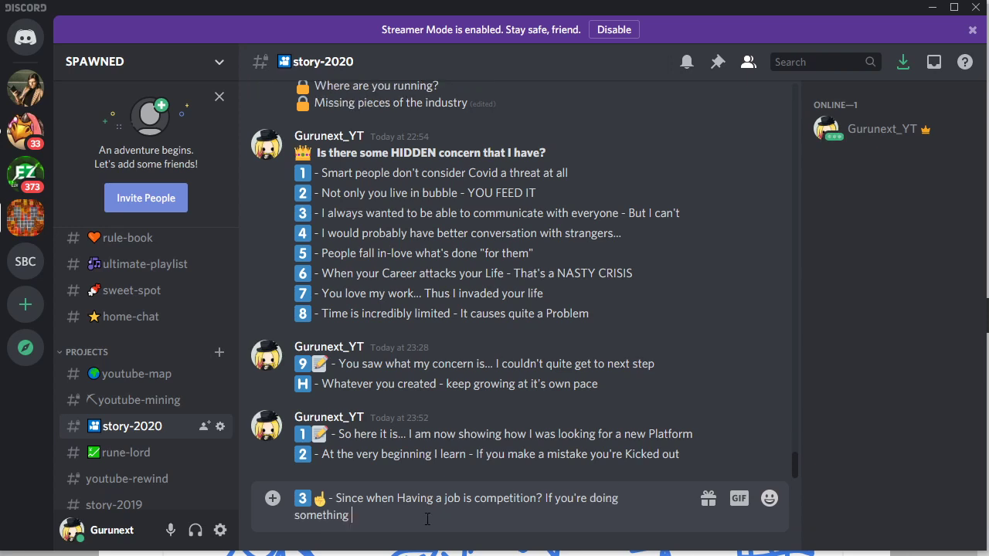
type("DO IT")
key("shift+Return")
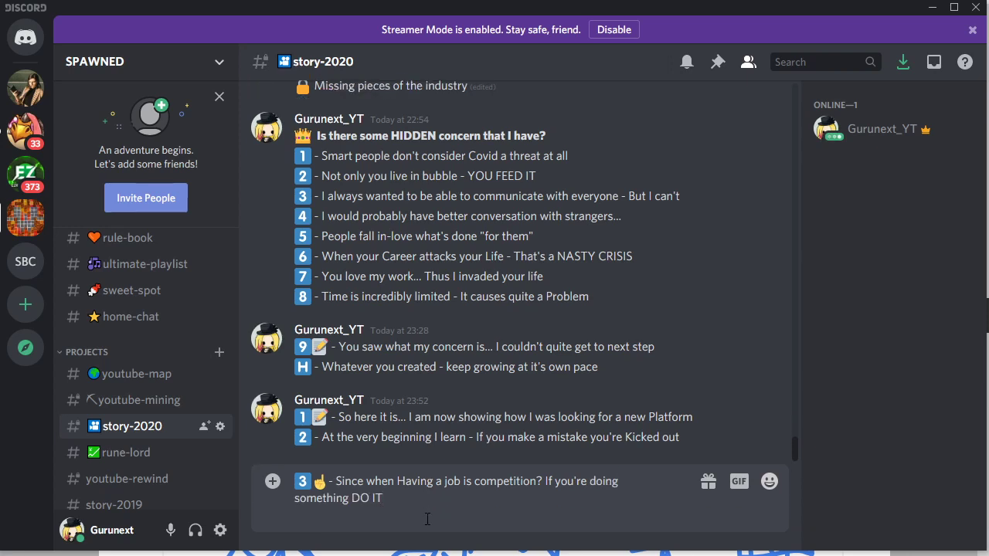
key("Return")
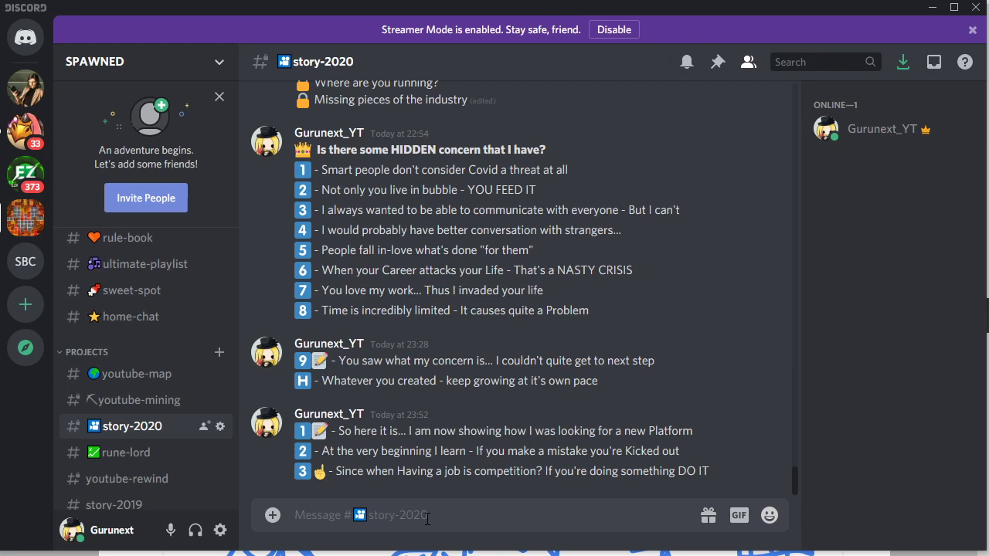
Step: Post the number four emoji with "- Governism happens... You can't quite keep up with MY DEMAND"
type(":four")
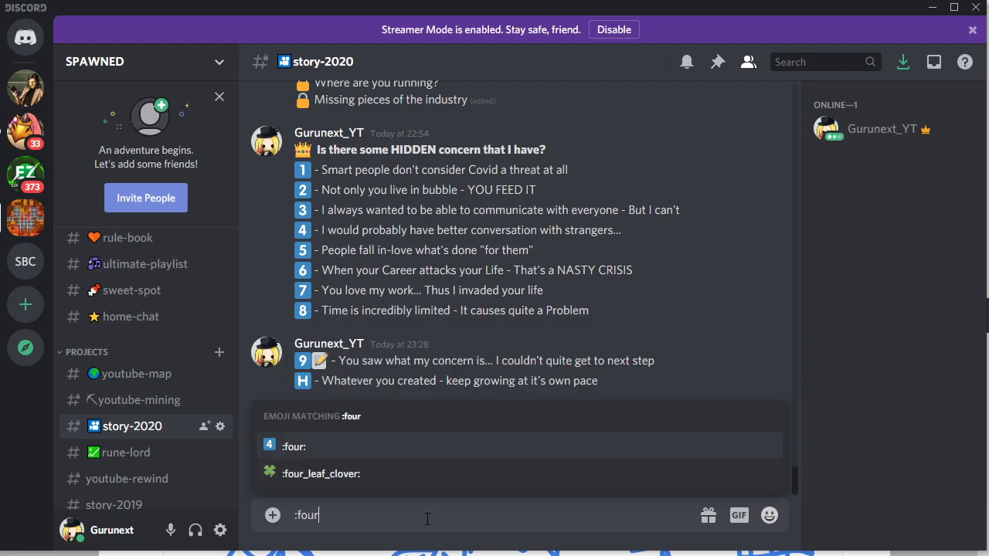
key("Tab")
type("- ")
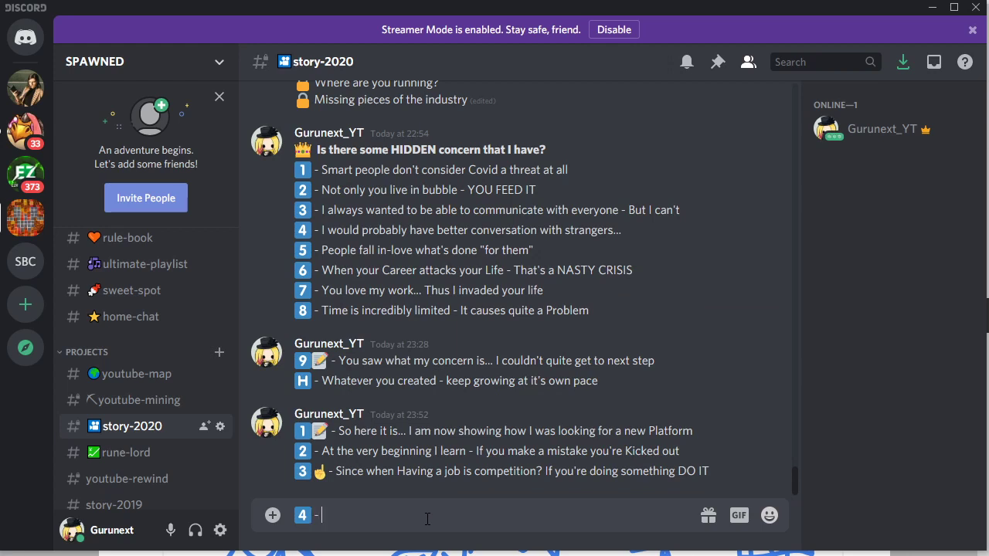
type("Governism happens.")
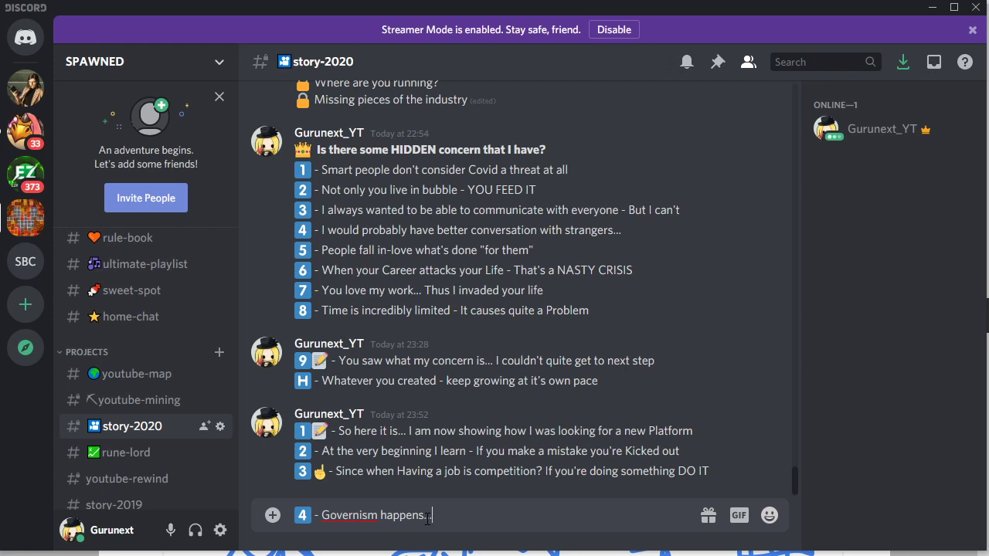
type(".. You can't quite k")
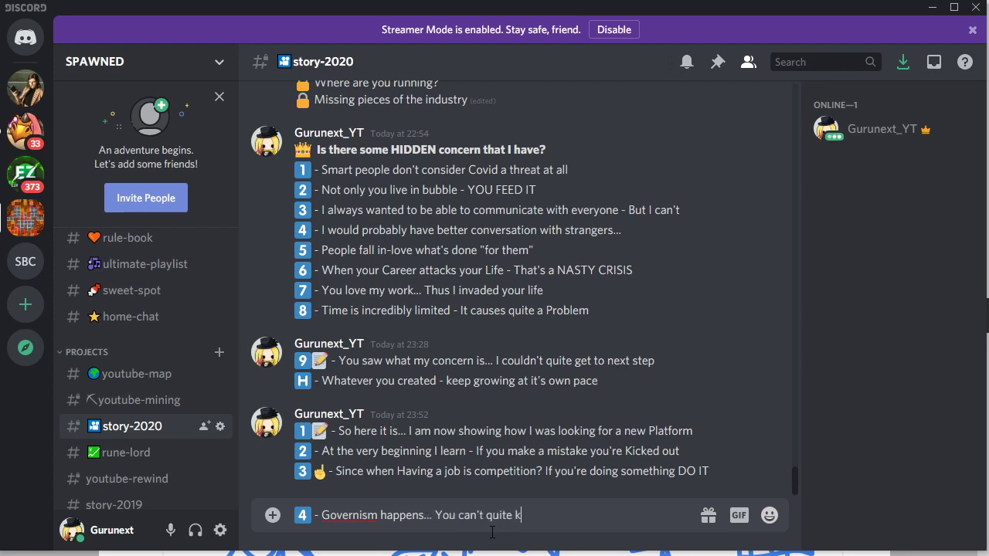
type("eep up with MY DEMAND")
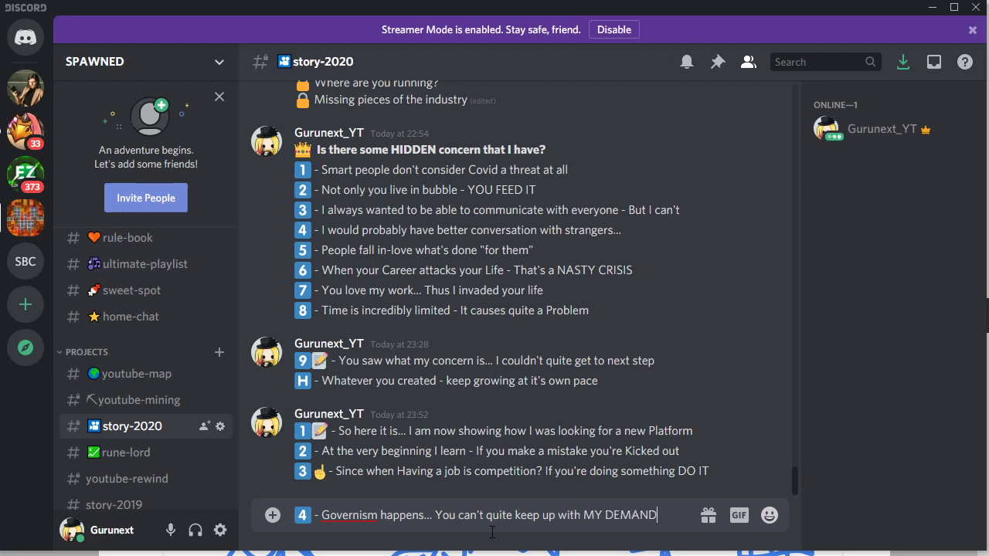
key("Return")
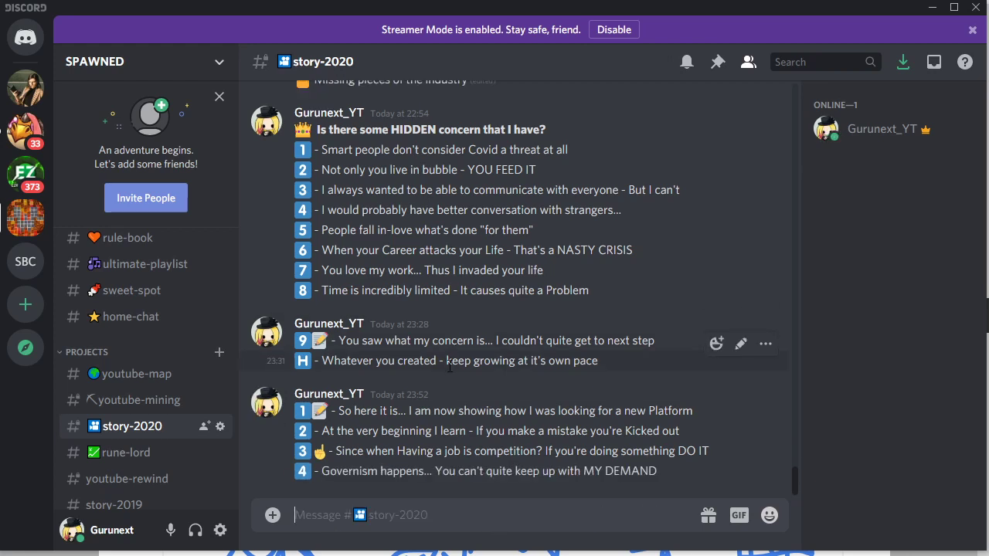
Step: Look back at the earlier point two about living in a bubble, highlighting the word "bubble", and return to the message field
scroll(449, 367, "up", 5)
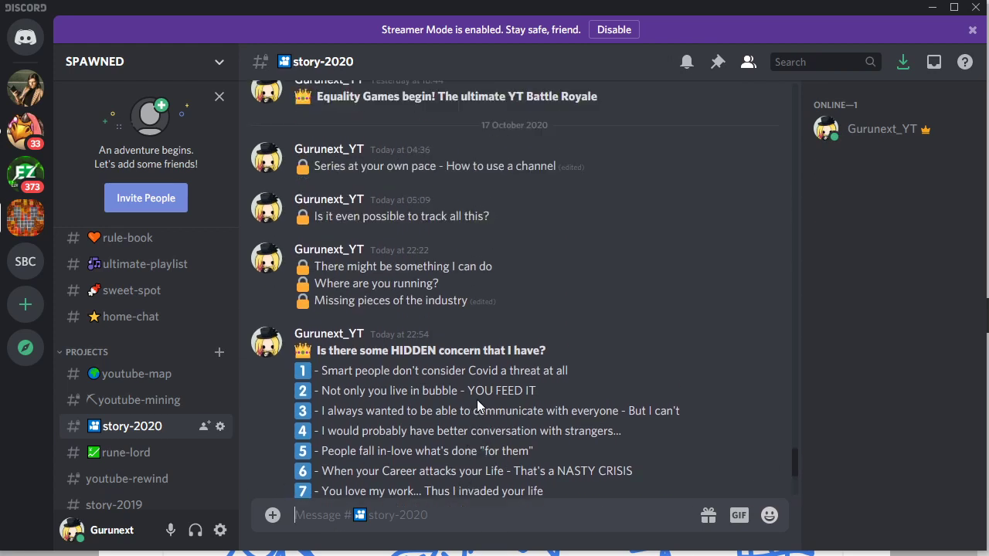
triple_click(437, 398)
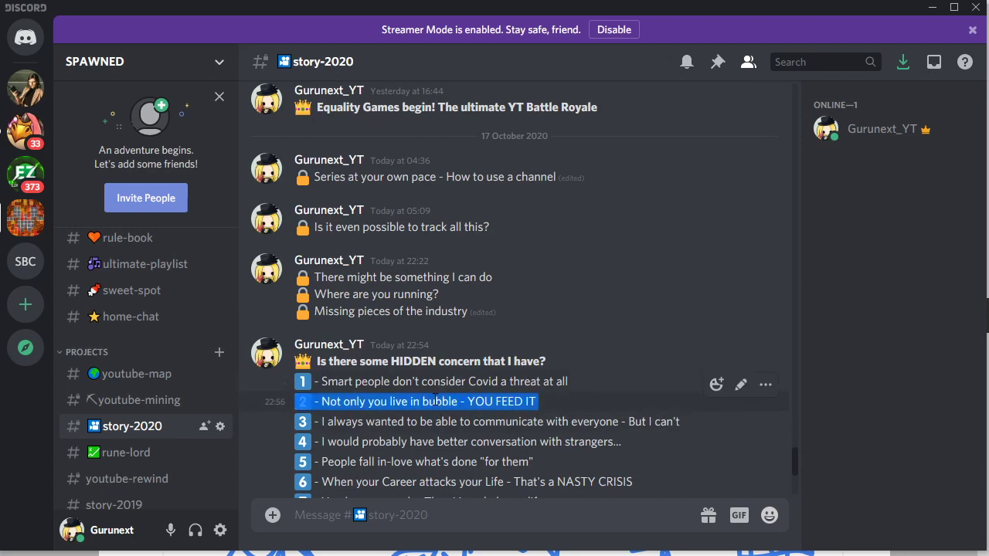
double_click(436, 401)
scroll(449, 419, "down", 5)
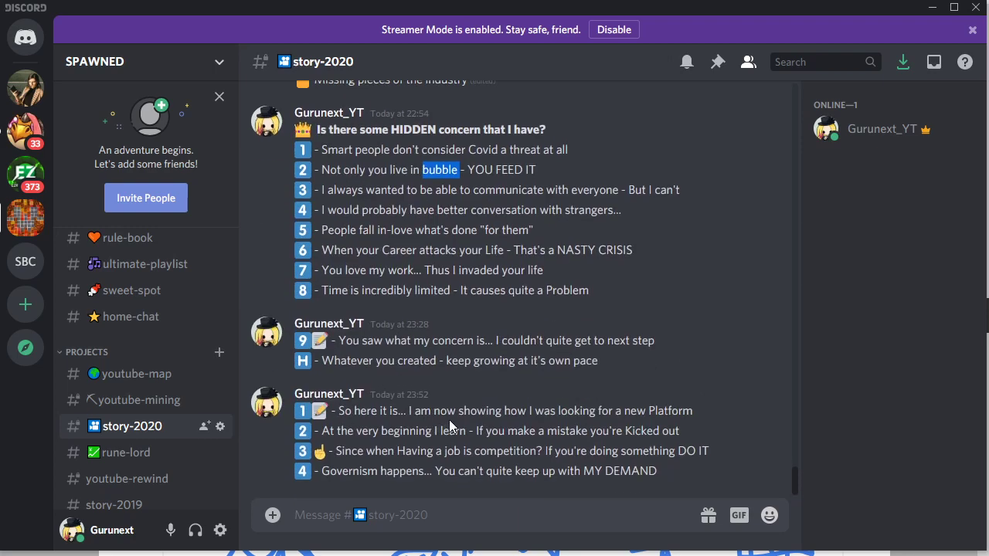
left_click(521, 512)
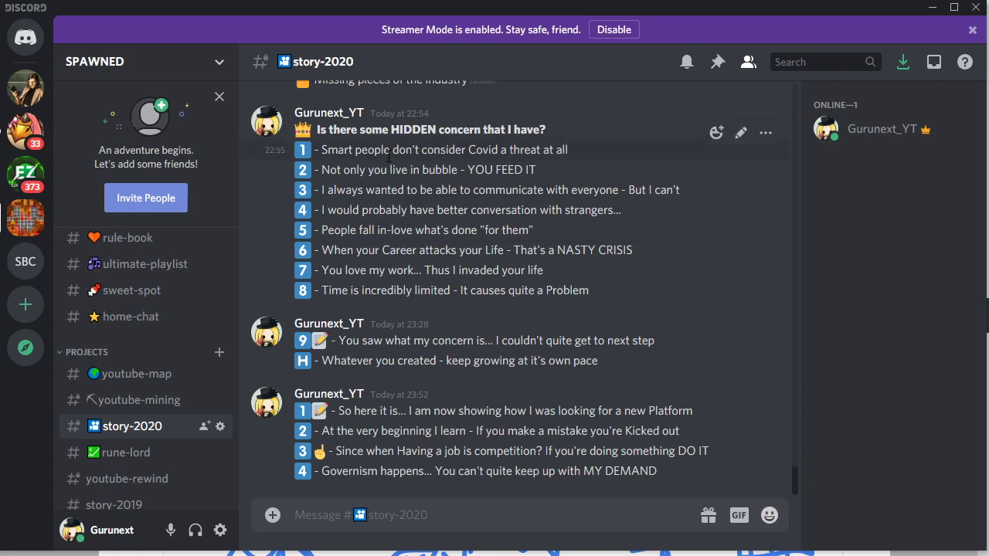
Step: Switch to AutoDraw, try a large freehand outline around the whole bar, and undo it
key("alt+Tab")
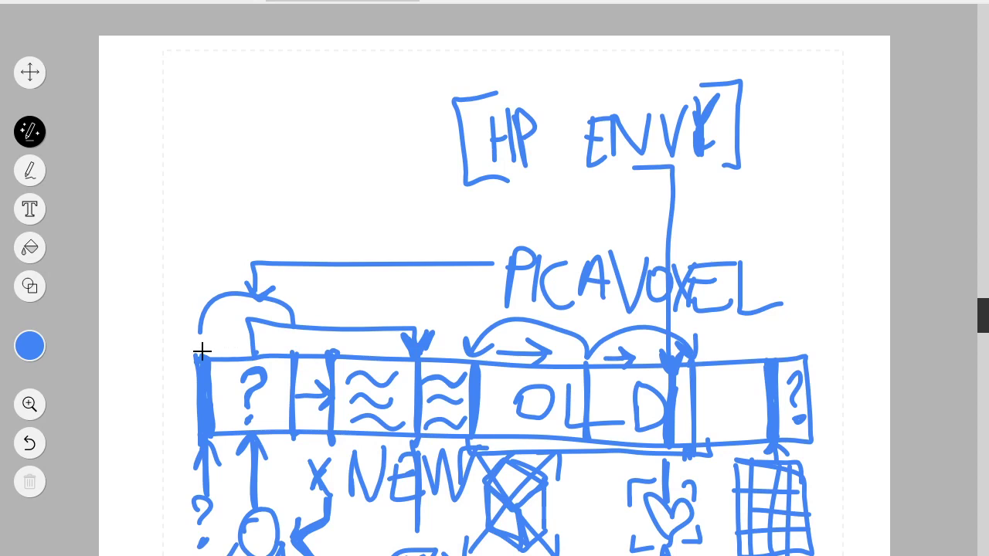
mouse_move(220, 338)
left_mouse_down()
mouse_move(178, 340)
mouse_move(184, 446)
mouse_move(754, 476)
mouse_move(795, 476)
mouse_move(836, 450)
mouse_move(838, 359)
mouse_move(823, 343)
mouse_move(235, 325)
mouse_move(165, 344)
left_mouse_up()
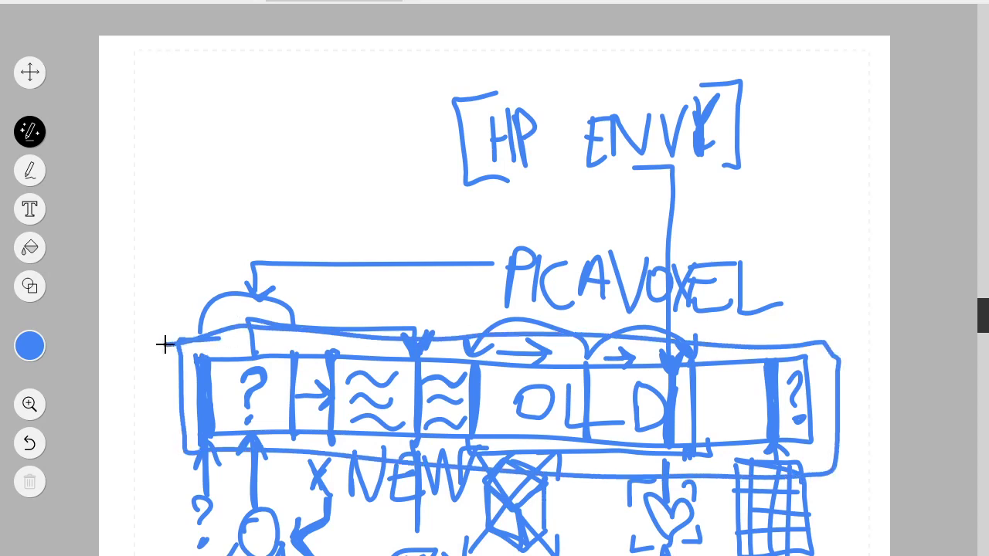
key("ctrl+z")
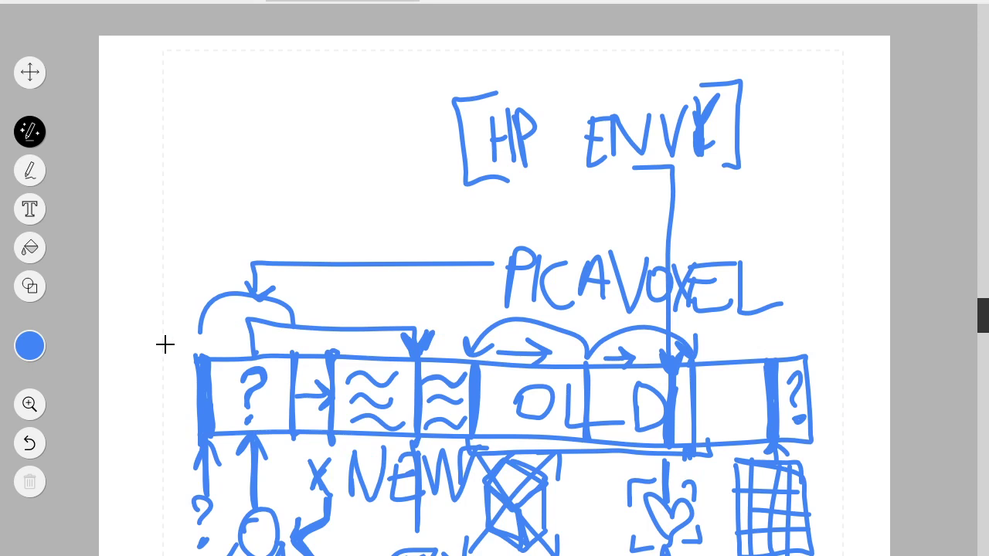
Step: Switch to Discord and post the number five emoji with "- Hytale CLAIMS it's building something "FOR THE COMMUNITY""
key("alt+Tab")
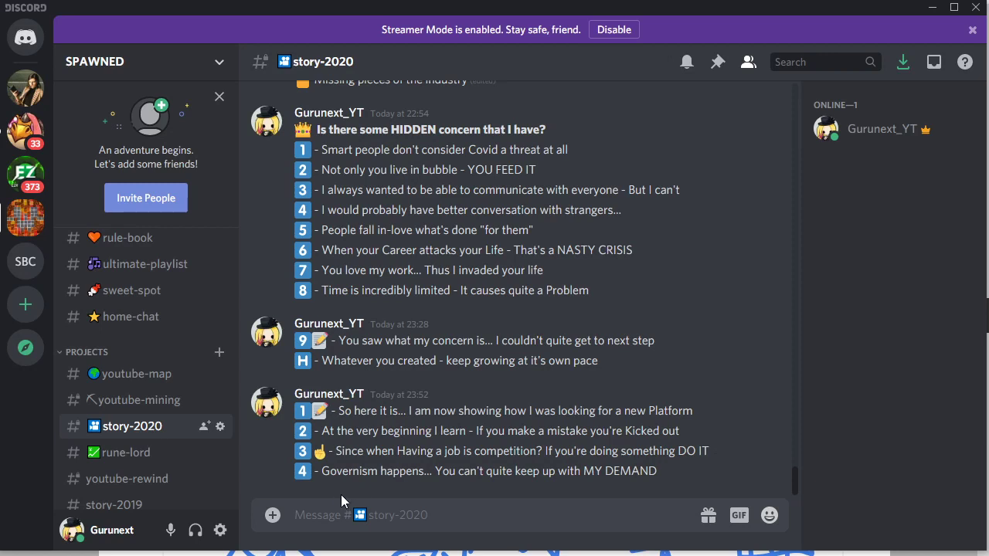
left_click(364, 516)
type(":five:")
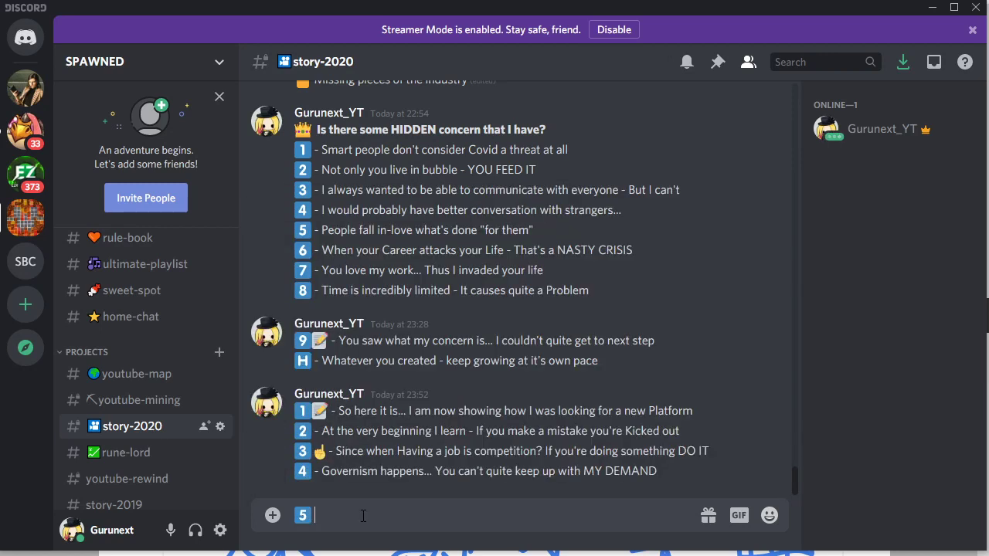
type(" - Hitale")
key("BackSpace")
key("BackSpace")
key("BackSpace")
key("BackSpace")
key("BackSpace")
type("ytale CLAIM ")
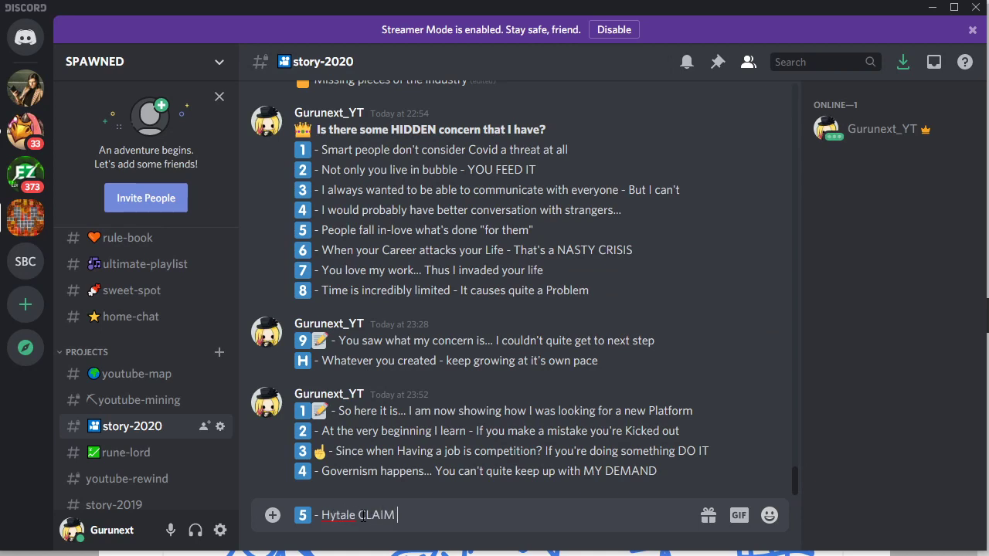
type("S it's buil;d")
key("BackSpace")
key("BackSpace")
type("ding something ")
type("\"FOR THE")
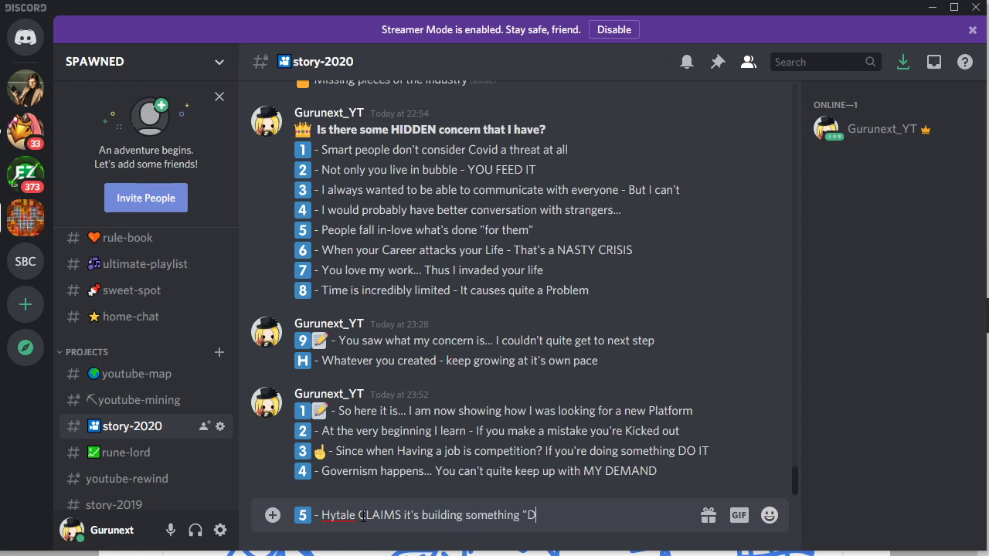
type(" COMMUNITY\"")
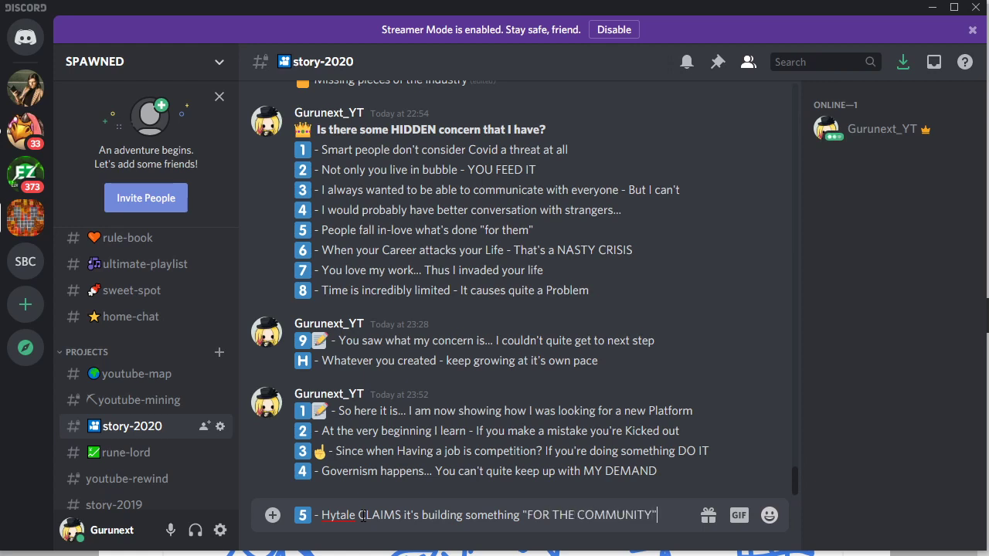
key("Return")
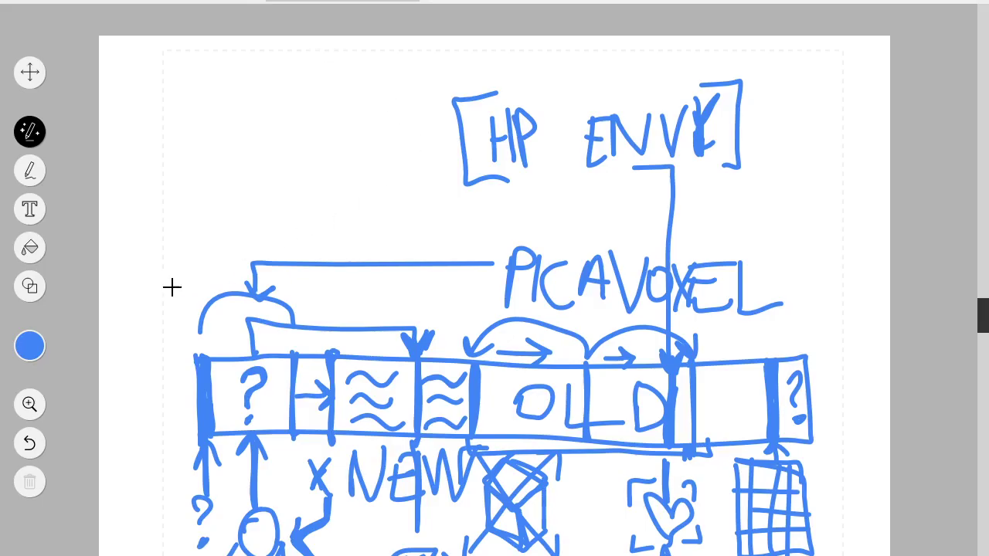
mouse_move(172, 287)
left_mouse_down()
mouse_move(684, 100)
mouse_move(740, 305)
mouse_move(206, 305)
mouse_move(425, 189)
left_mouse_up()
mouse_move(595, 134)
left_mouse_down()
mouse_move(75, 325)
mouse_move(551, 185)
mouse_move(313, 247)
left_mouse_up()
key("alt+Tab")
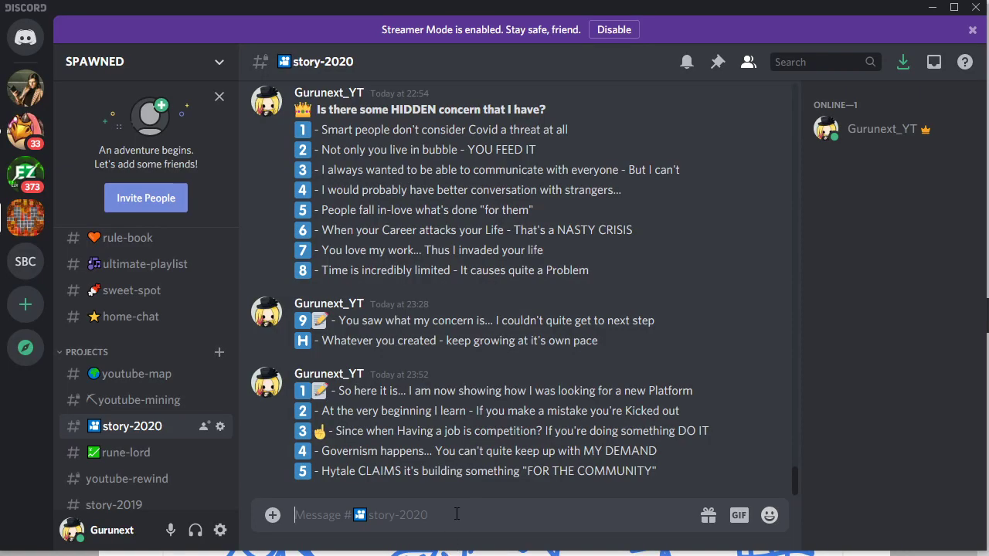
Step: Highlight the text of posted point five about Hytale and return to the message field
left_click(457, 514)
left_click_drag(321, 472, 647, 481)
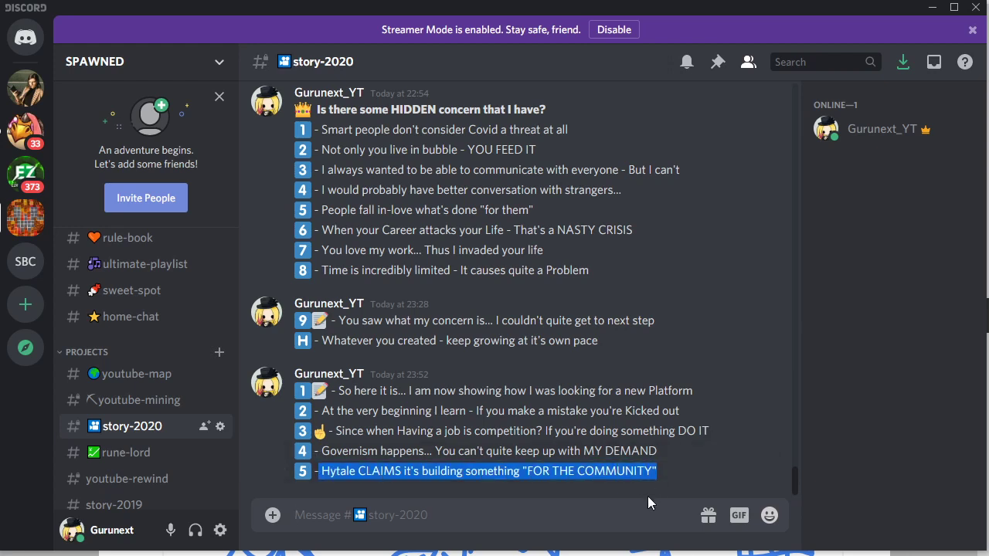
left_click(644, 518)
Step: Post the number six and pointing-up emojis with "- ...BUT minecraft community was built on an OPEN platform"
type(":")
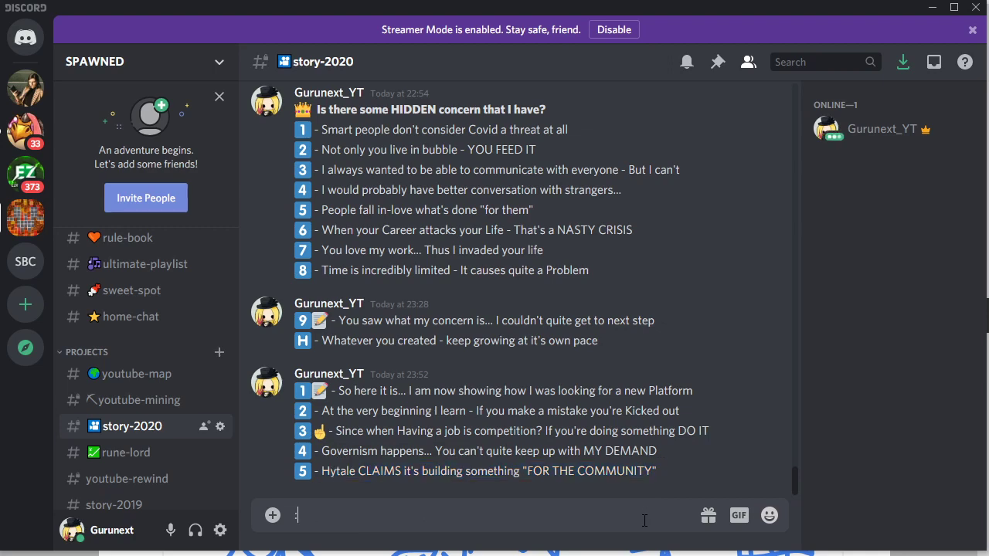
type("six::poi")
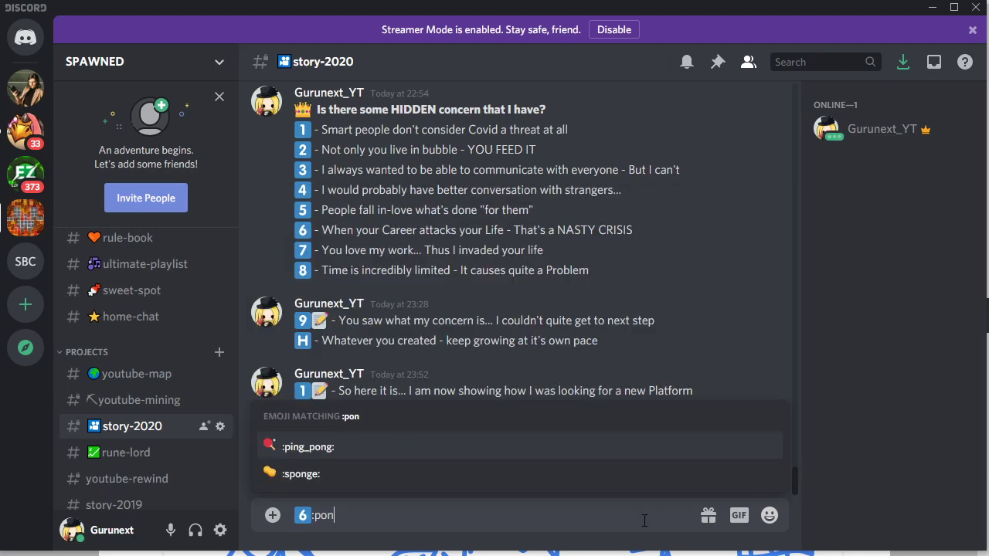
key("Return")
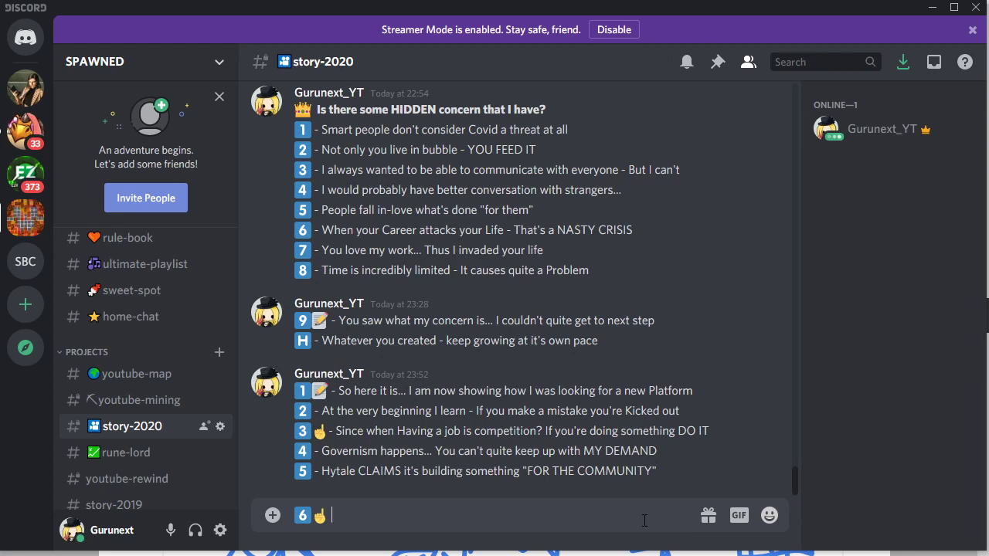
type("- ...BUT minecraft community was ")
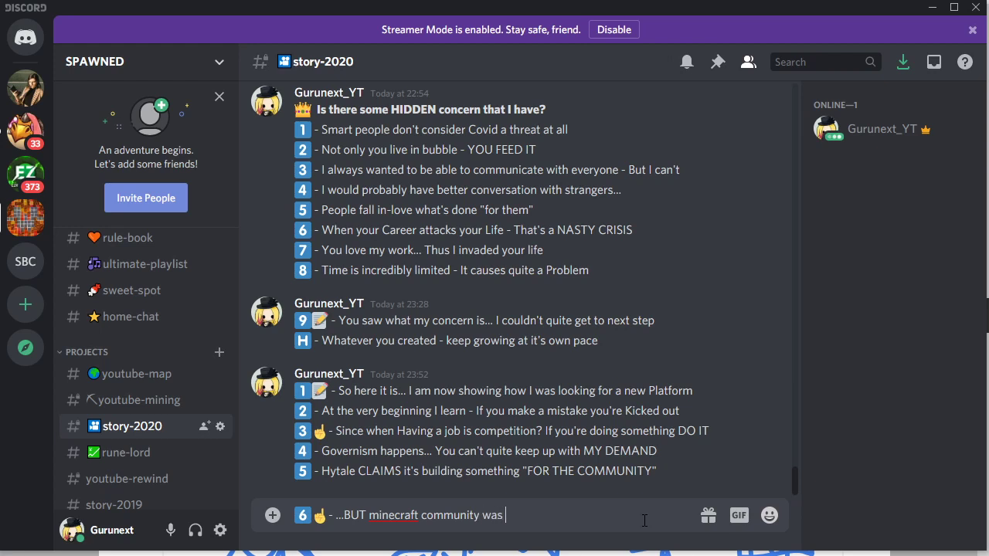
type("built on")
type("slow")
key("BackSpace")
key("BackSpace")
key("BackSpace")
key("BackSpace")
type("an OPEN platform")
key("Return")
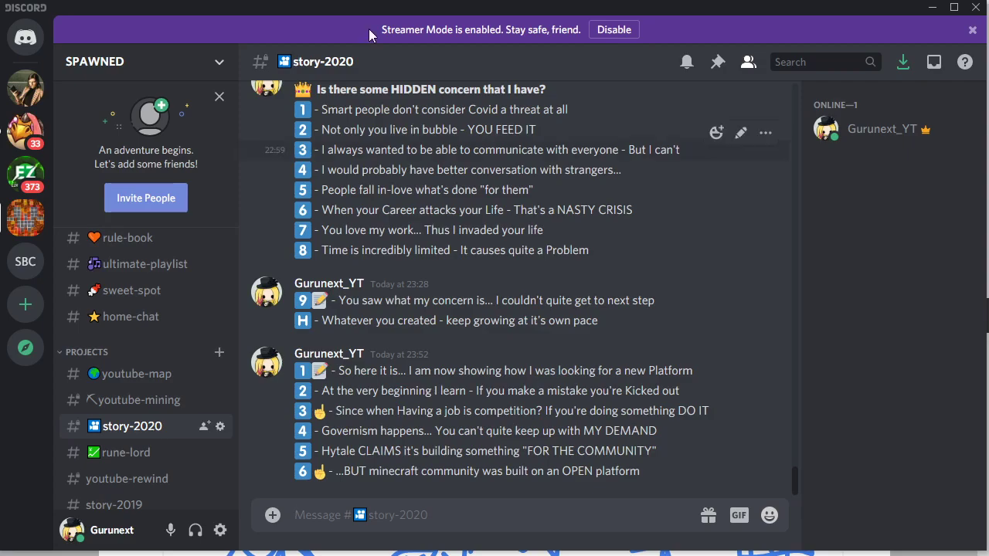
key("alt+Tab")
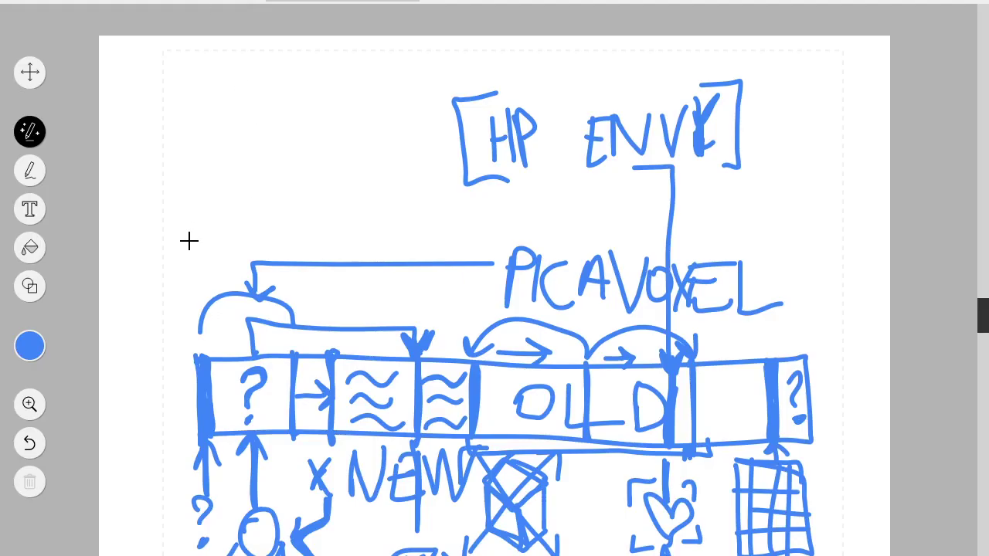
mouse_move(186, 225)
left_mouse_down()
mouse_move(186, 197)
mouse_move(542, 193)
mouse_move(542, 245)
mouse_move(123, 233)
mouse_move(153, 153)
mouse_move(513, 155)
left_mouse_up()
key("alt+Tab")
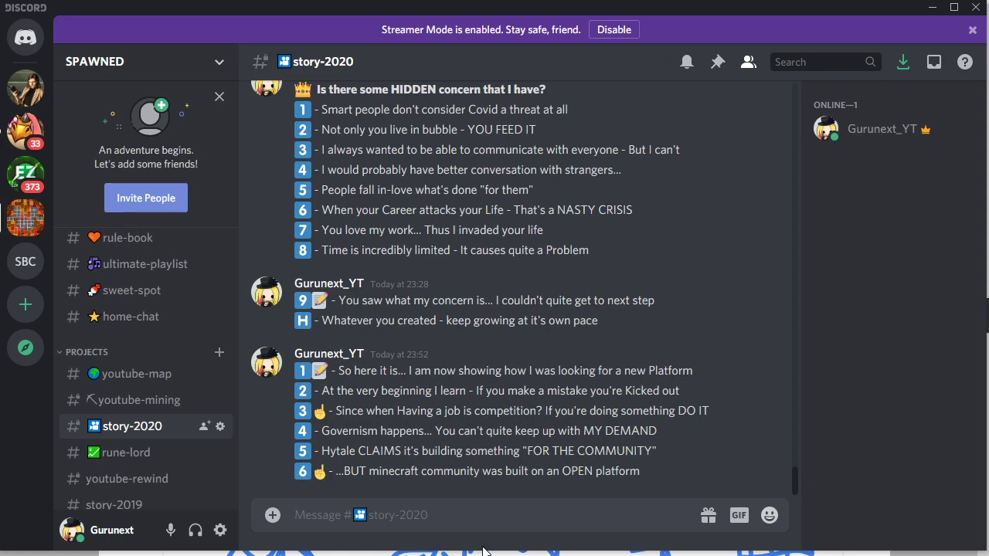
left_click(474, 525)
key("alt+Tab")
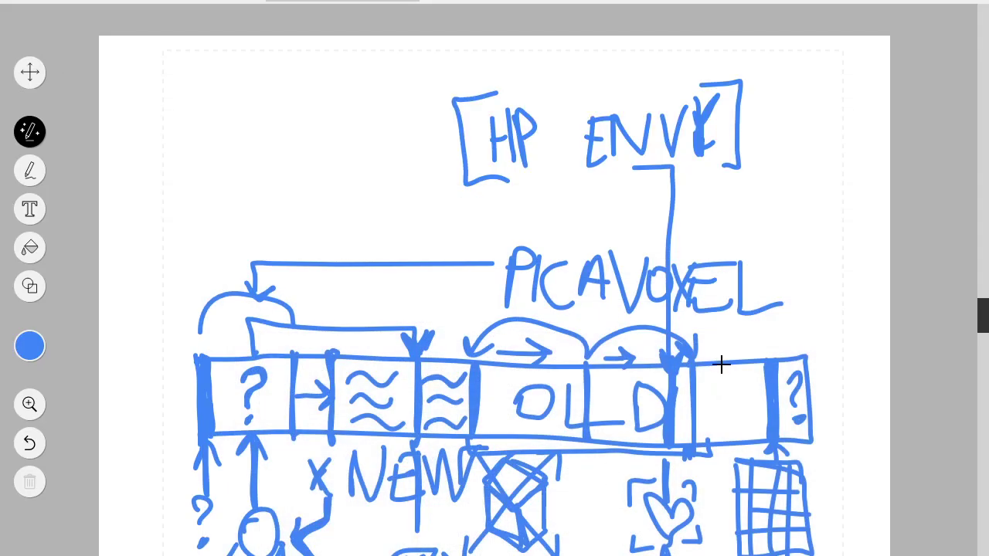
Step: Draw a thick vertical divider across the empty bar section between OLD and the question mark in AutoDraw
mouse_move(719, 363)
left_mouse_down()
mouse_move(722, 445)
mouse_move(717, 364)
mouse_move(715, 446)
left_mouse_up()
mouse_move(671, 532)
left_mouse_down()
mouse_move(651, 526)
mouse_move(700, 540)
left_mouse_up()
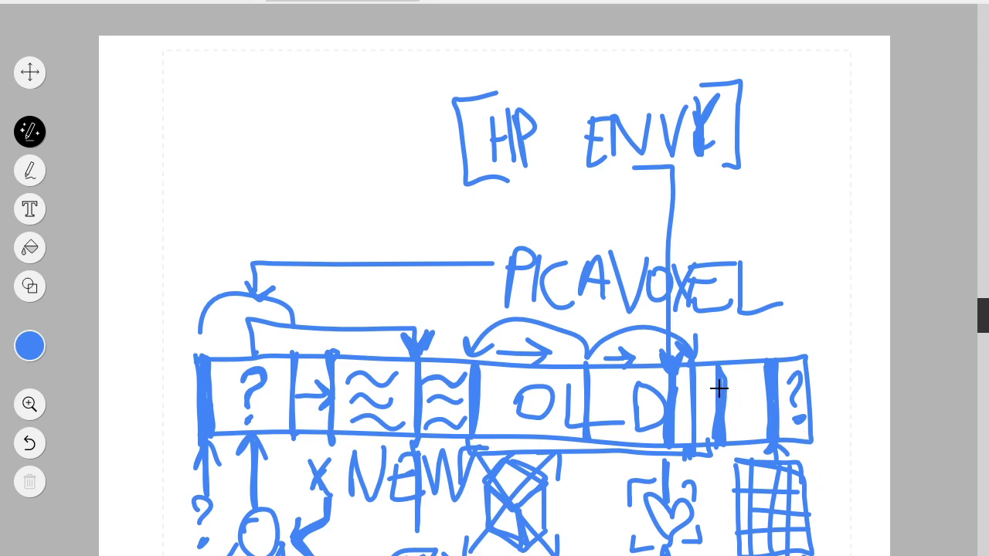
left_click_drag(719, 387, 719, 397)
Step: Hand-letter "VINTAGE STORY" on two lines in the blank area beside HP ENVY, try a box around it, and undo the box
mouse_move(166, 55)
left_mouse_down()
mouse_move(193, 101)
mouse_move(201, 52)
mouse_move(207, 74)
mouse_move(219, 56)
mouse_move(218, 90)
mouse_move(228, 48)
mouse_move(249, 58)
mouse_move(265, 106)
mouse_move(258, 68)
mouse_move(283, 90)
mouse_move(321, 58)
mouse_move(326, 84)
left_mouse_up()
left_click_drag(340, 51, 360, 94)
left_click_drag(231, 116, 207, 174)
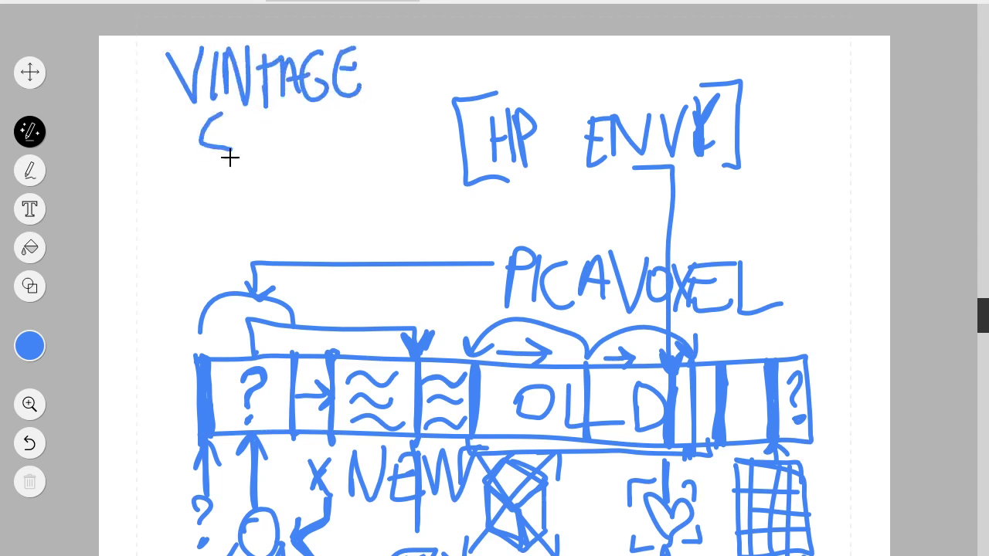
mouse_move(235, 138)
left_mouse_down()
mouse_move(268, 159)
mouse_move(278, 129)
mouse_move(301, 142)
mouse_move(318, 125)
mouse_move(323, 154)
mouse_move(331, 117)
mouse_move(351, 114)
mouse_move(352, 158)
left_mouse_up()
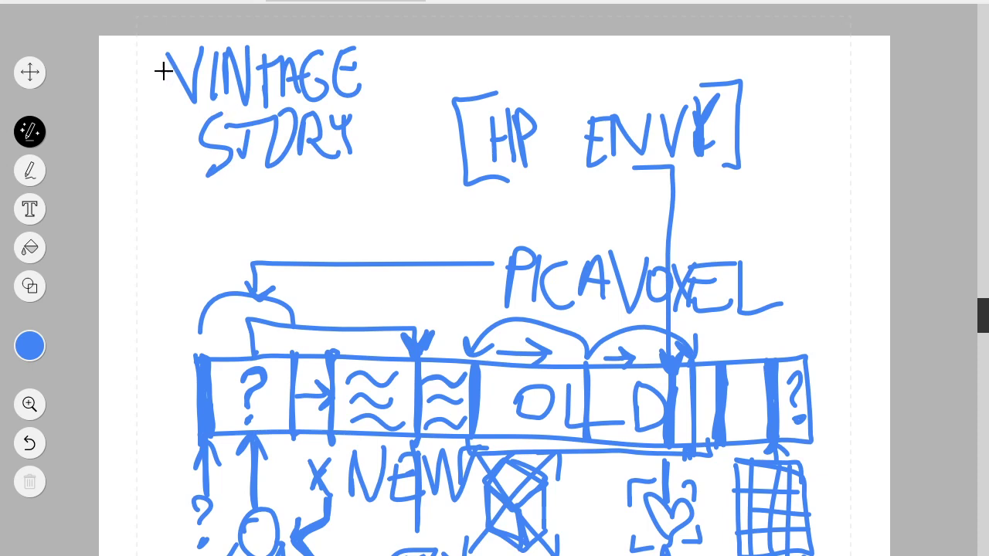
mouse_move(147, 41)
left_mouse_down()
mouse_move(191, 202)
mouse_move(361, 181)
mouse_move(371, 48)
mouse_move(360, 36)
mouse_move(146, 35)
left_mouse_up()
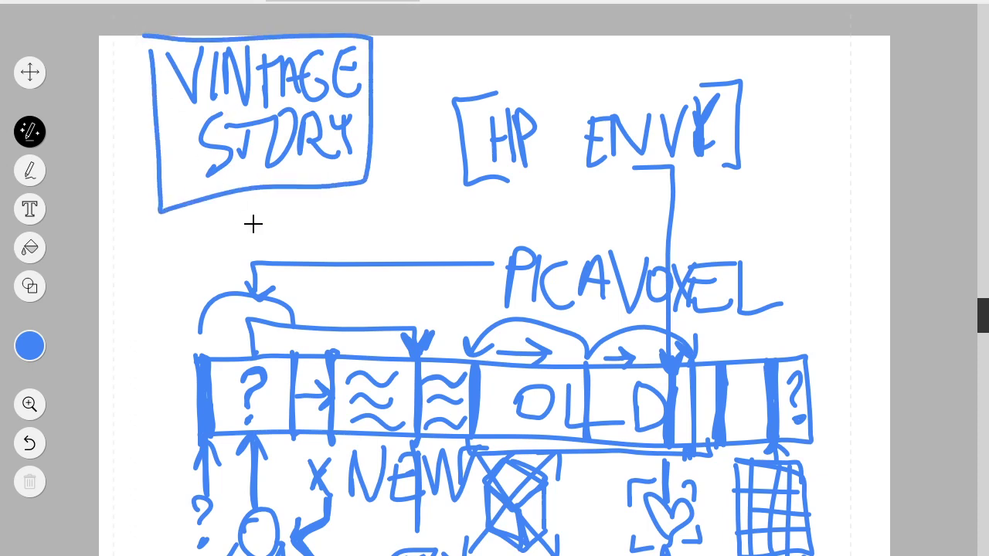
key("ctrl+z")
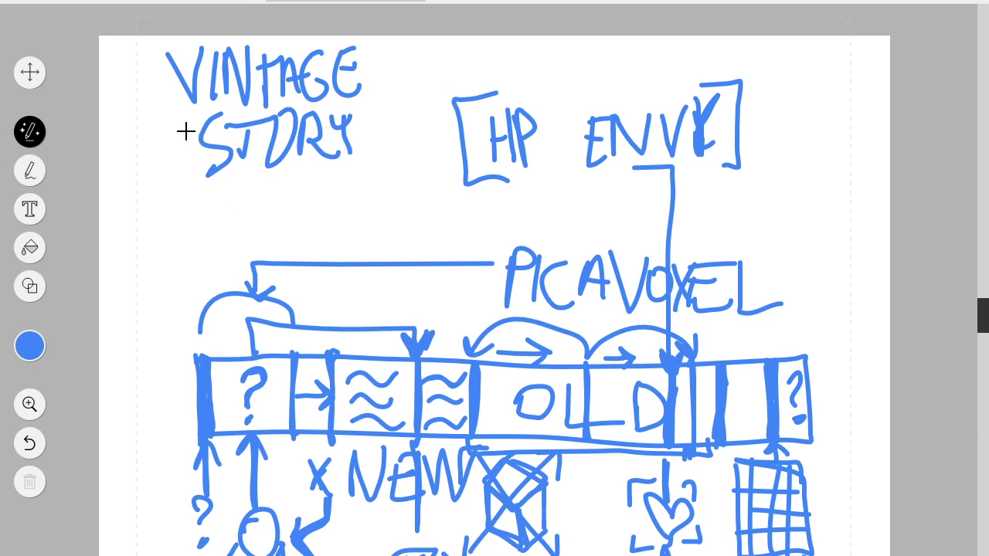
Step: Draw a circle filled with small dots in front of the word STORY, try a square around it, and undo the square
mouse_move(158, 118)
left_mouse_down()
mouse_move(133, 155)
mouse_move(184, 167)
mouse_move(162, 135)
left_mouse_up()
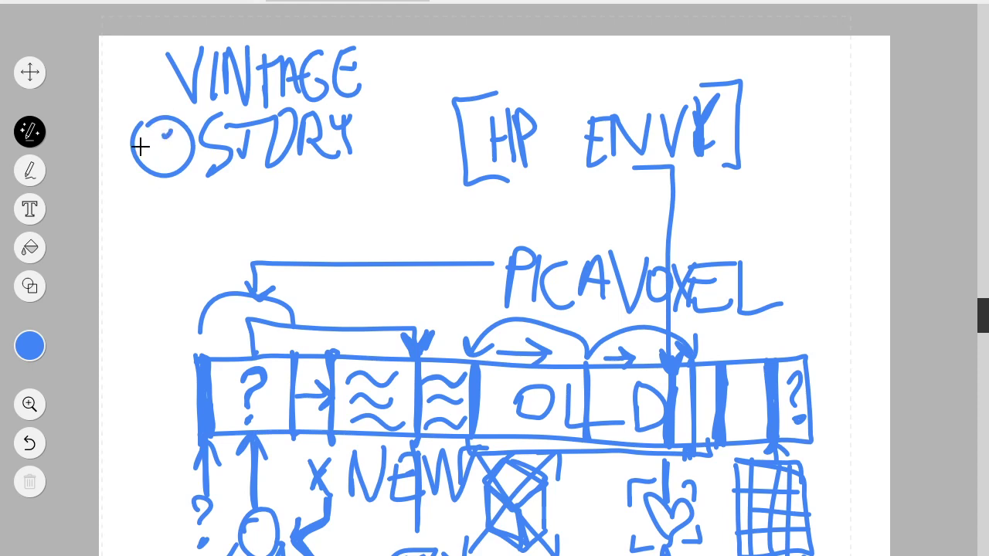
left_click(140, 149)
left_click(162, 165)
left_click(179, 151)
left_click(158, 151)
left_click(161, 147)
left_click(167, 144)
left_click(152, 130)
left_click(146, 144)
left_click(161, 150)
left_click(153, 139)
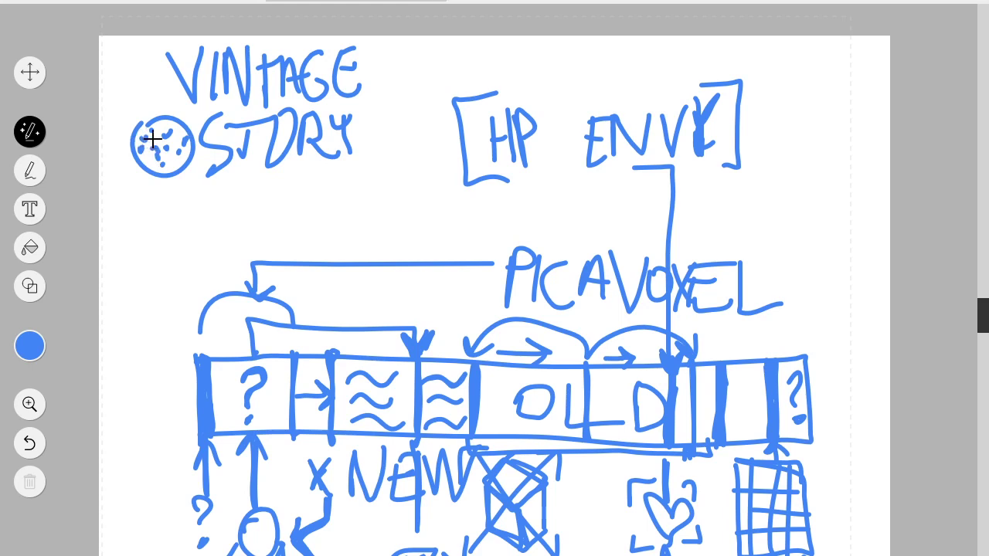
left_click(165, 133)
left_click(176, 144)
mouse_move(190, 114)
left_mouse_down()
mouse_move(135, 116)
mouse_move(136, 176)
mouse_move(183, 184)
mouse_move(189, 120)
left_mouse_up()
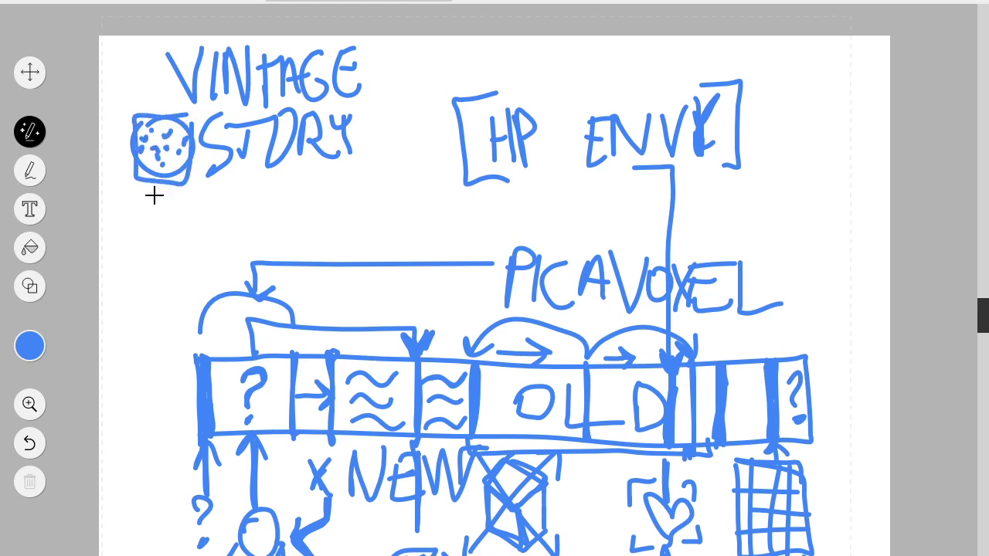
key("ctrl+z")
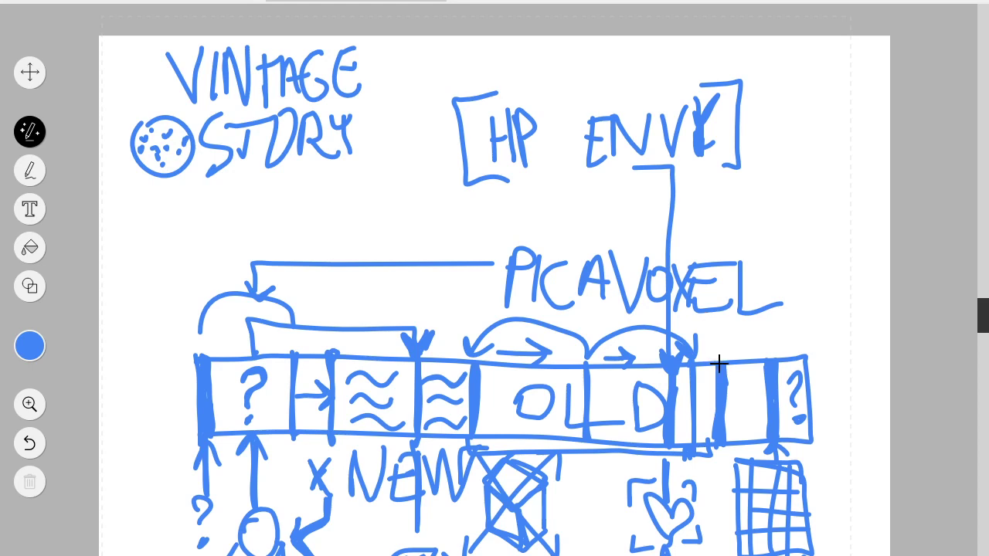
Step: Draw a small diamond on top of the new thick divider, try larger outlines around it, and undo those outlines
mouse_move(719, 363)
left_mouse_down()
mouse_move(723, 330)
mouse_move(733, 348)
mouse_move(719, 365)
mouse_move(733, 356)
mouse_move(722, 328)
mouse_move(720, 359)
left_mouse_up()
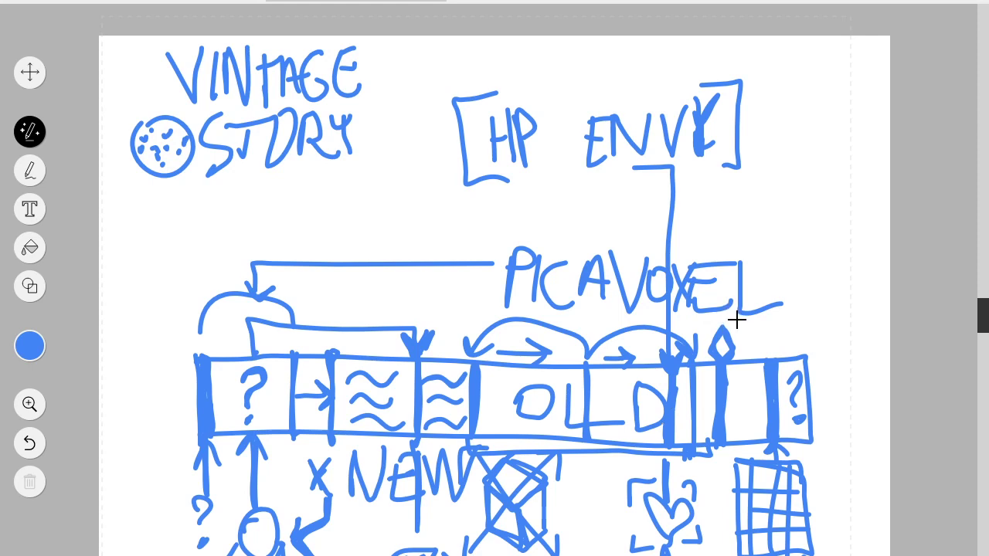
mouse_move(735, 316)
left_mouse_down()
mouse_move(696, 354)
mouse_move(684, 464)
mouse_move(738, 472)
mouse_move(745, 326)
left_mouse_up()
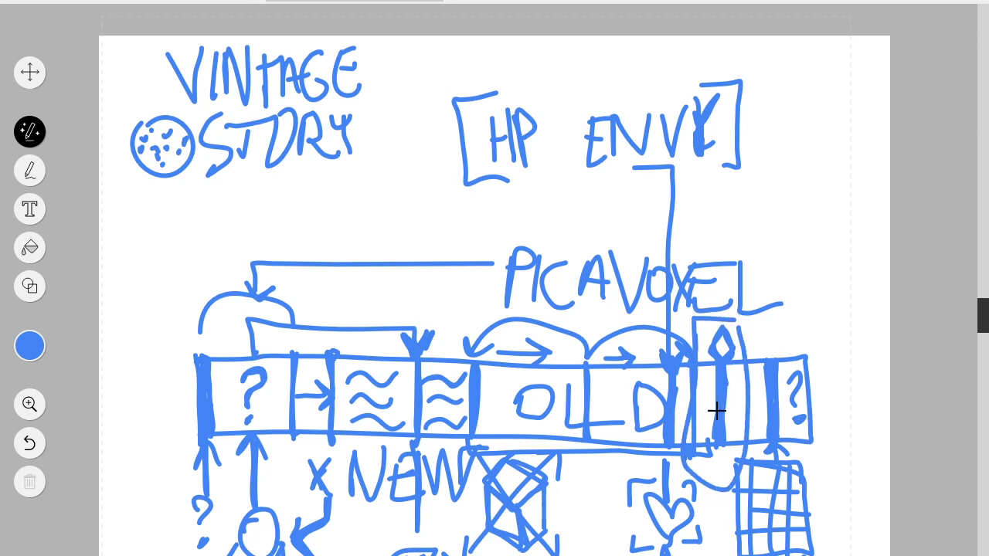
key("ctrl+z")
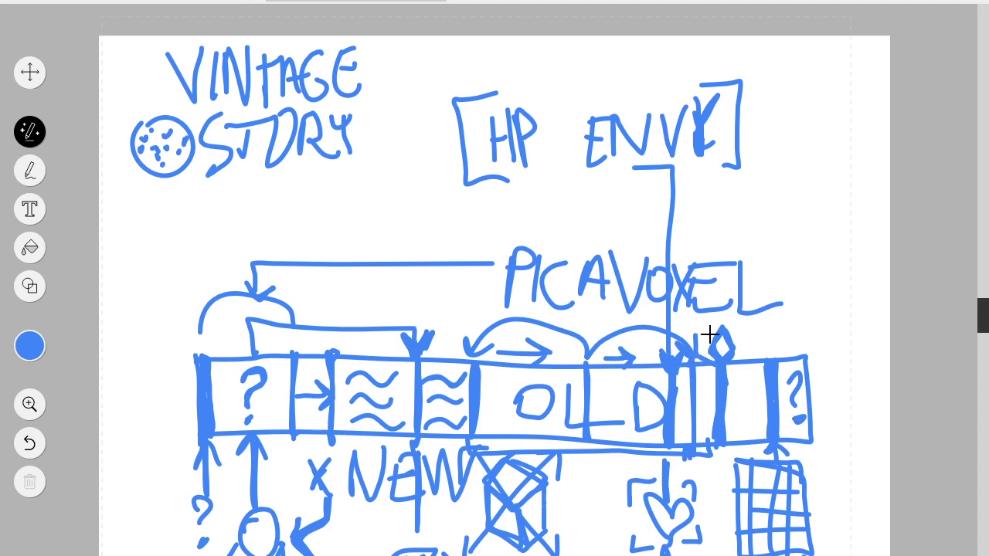
mouse_move(697, 351)
left_mouse_down()
mouse_move(729, 320)
mouse_move(747, 344)
mouse_move(732, 362)
left_mouse_up()
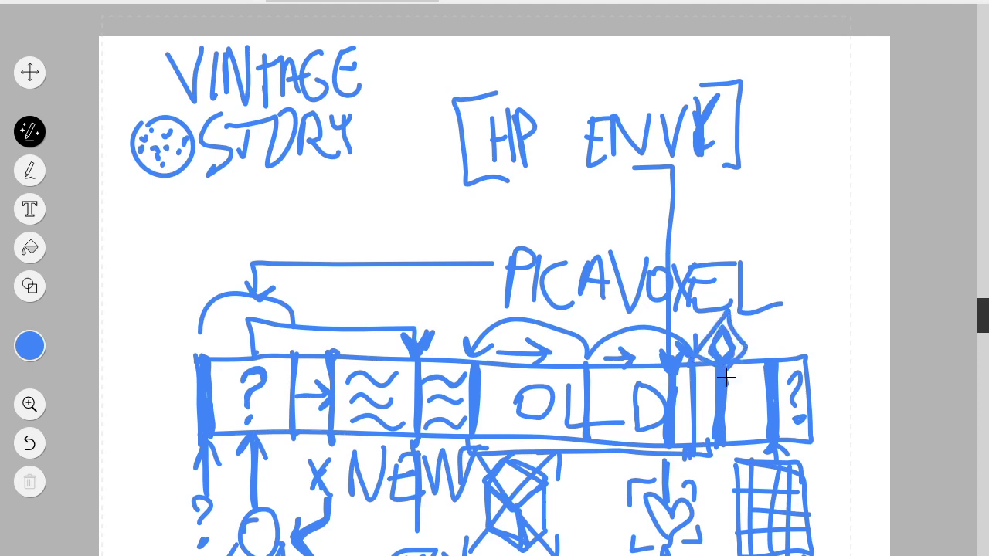
key("ctrl+z")
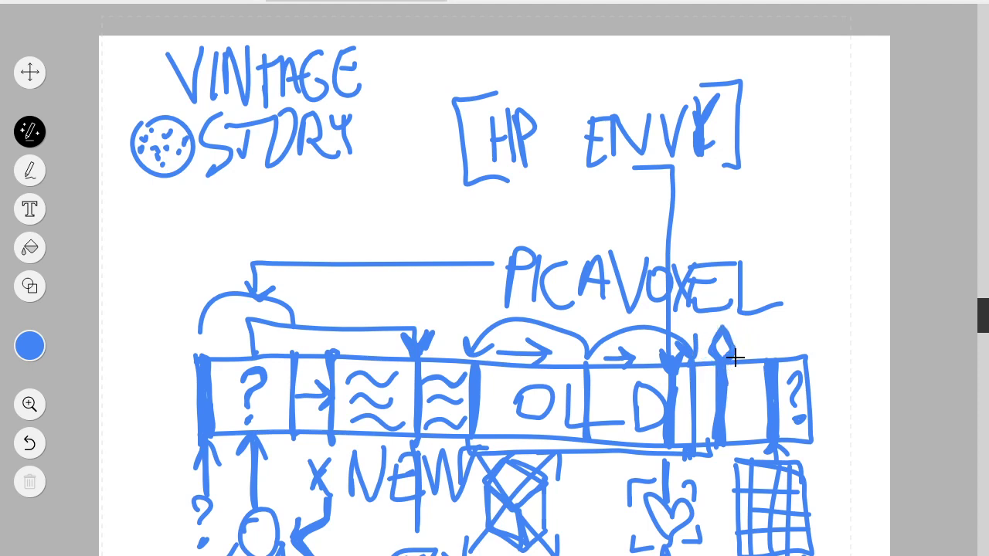
Step: Draw an arrow from the bar's far end to the diamond with an oval face beside it, and add strokes around the heart sketch
mouse_move(806, 354)
left_mouse_down()
mouse_move(744, 337)
mouse_move(754, 324)
mouse_move(753, 348)
left_mouse_up()
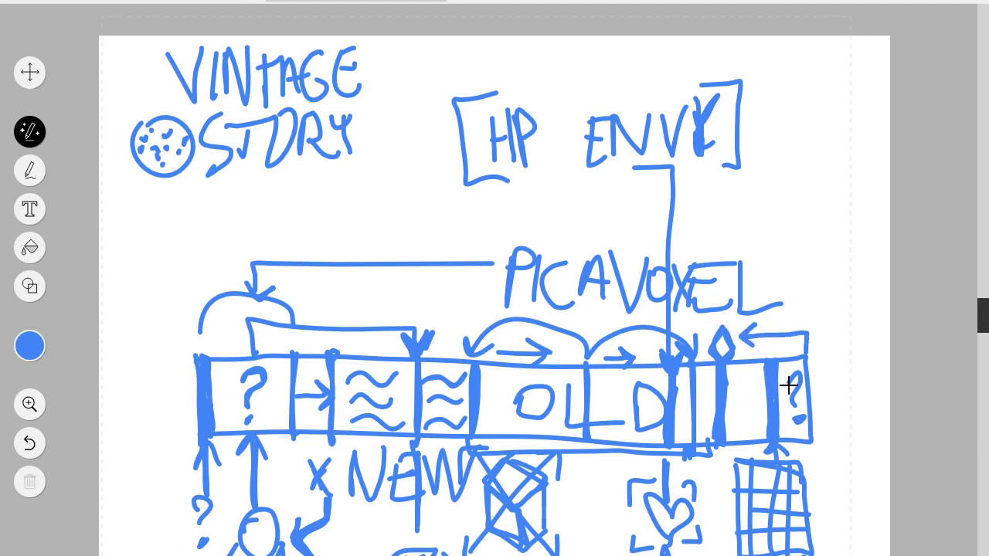
mouse_move(815, 350)
left_mouse_down()
mouse_move(834, 292)
mouse_move(835, 344)
mouse_move(853, 334)
mouse_move(839, 306)
left_mouse_up()
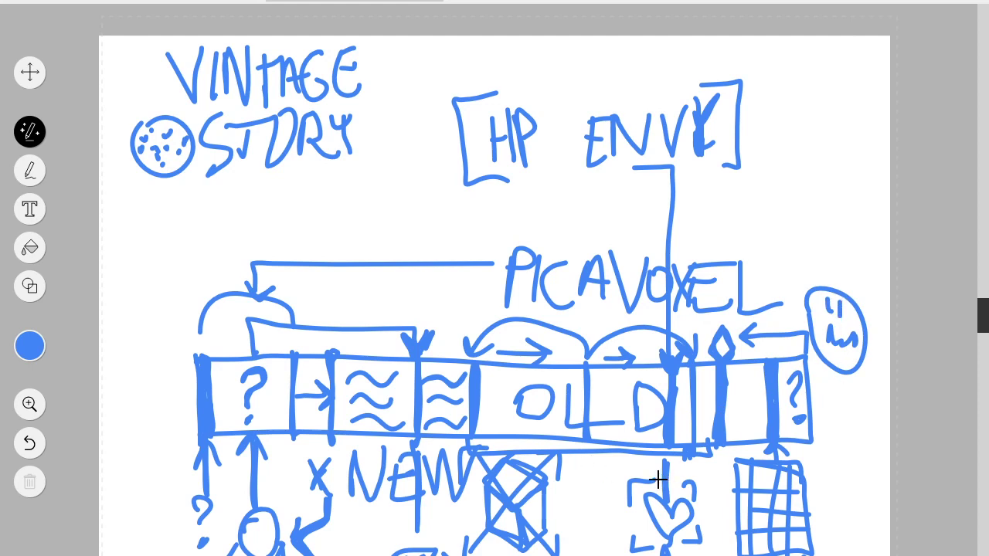
left_click_drag(658, 480, 669, 476)
left_click_drag(601, 539, 627, 555)
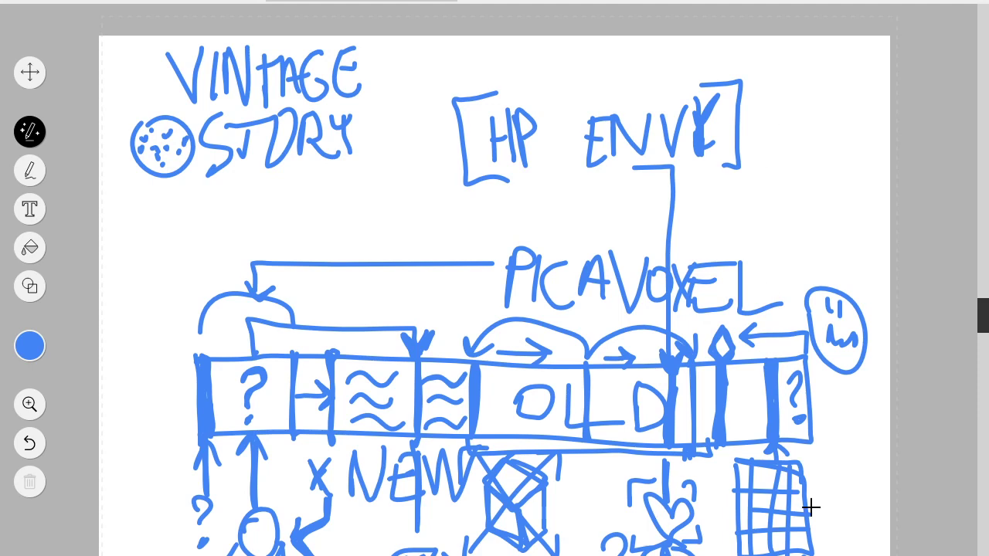
mouse_move(810, 505)
left_mouse_down()
mouse_move(375, 182)
mouse_move(380, 207)
left_mouse_up()
left_click_drag(372, 179, 389, 173)
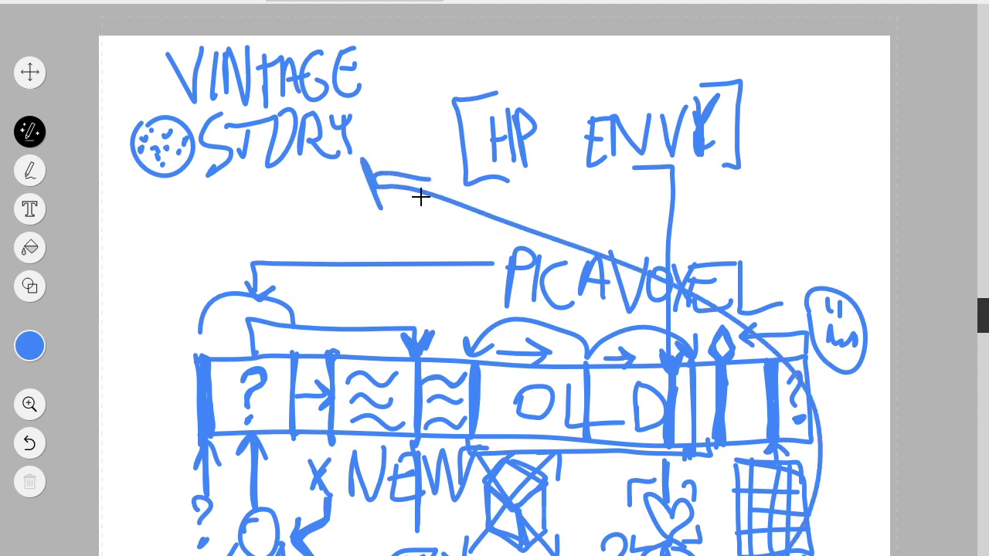
key("ctrl+z")
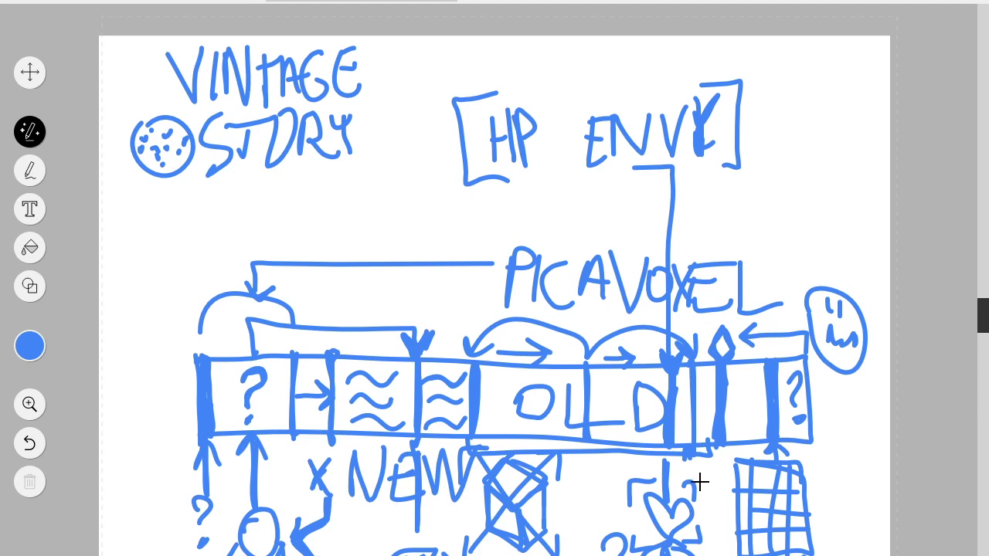
Step: Try a tall box around the diamond and its thick divider, and undo it each time
mouse_move(698, 482)
left_mouse_down()
mouse_move(614, 550)
mouse_move(721, 555)
left_mouse_up()
key("ctrl+z")
key("ctrl+z")
mouse_move(741, 313)
left_mouse_down()
mouse_move(701, 315)
mouse_move(695, 327)
mouse_move(710, 465)
mouse_move(742, 412)
mouse_move(744, 347)
left_mouse_up()
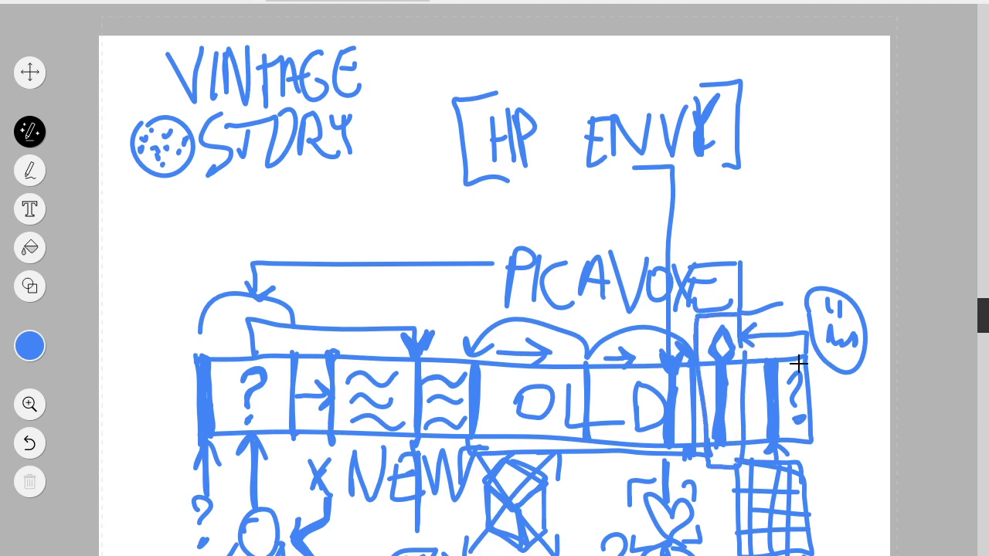
mouse_move(857, 289)
left_mouse_down()
mouse_move(813, 406)
mouse_move(849, 292)
mouse_move(853, 343)
mouse_move(843, 319)
mouse_move(827, 353)
mouse_move(840, 298)
mouse_move(840, 379)
left_mouse_up()
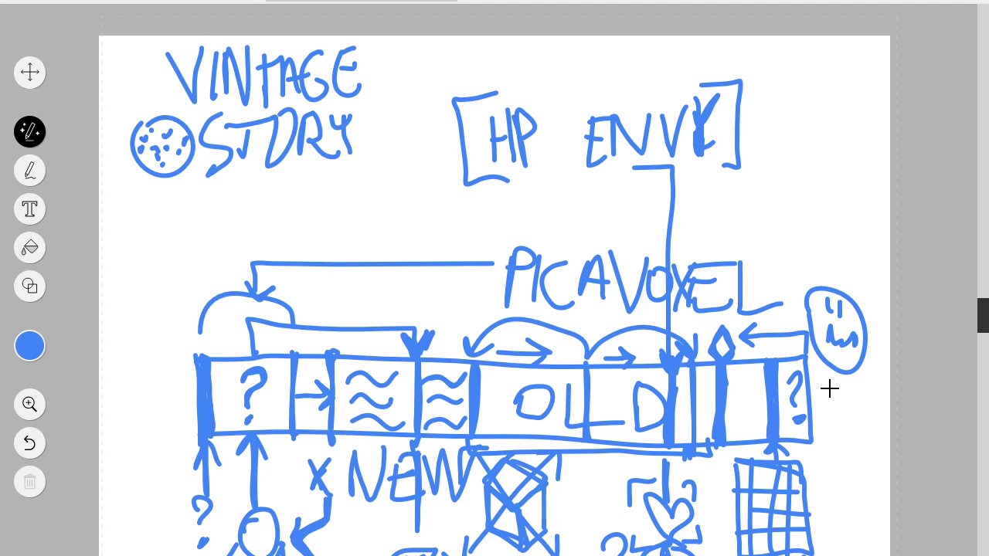
mouse_move(743, 354)
left_mouse_down()
mouse_move(744, 317)
mouse_move(691, 310)
mouse_move(705, 467)
mouse_move(747, 418)
mouse_move(742, 345)
left_mouse_up()
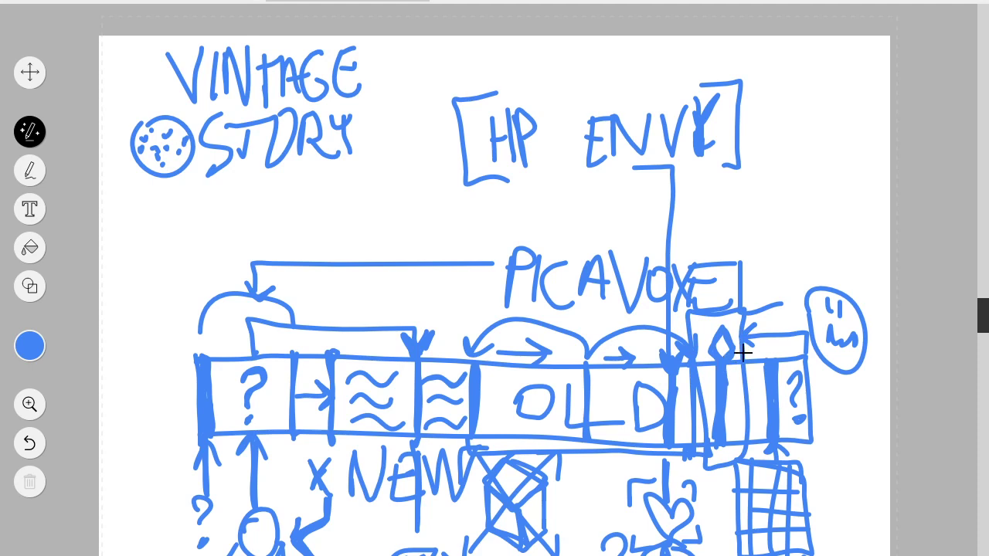
key("ctrl+z")
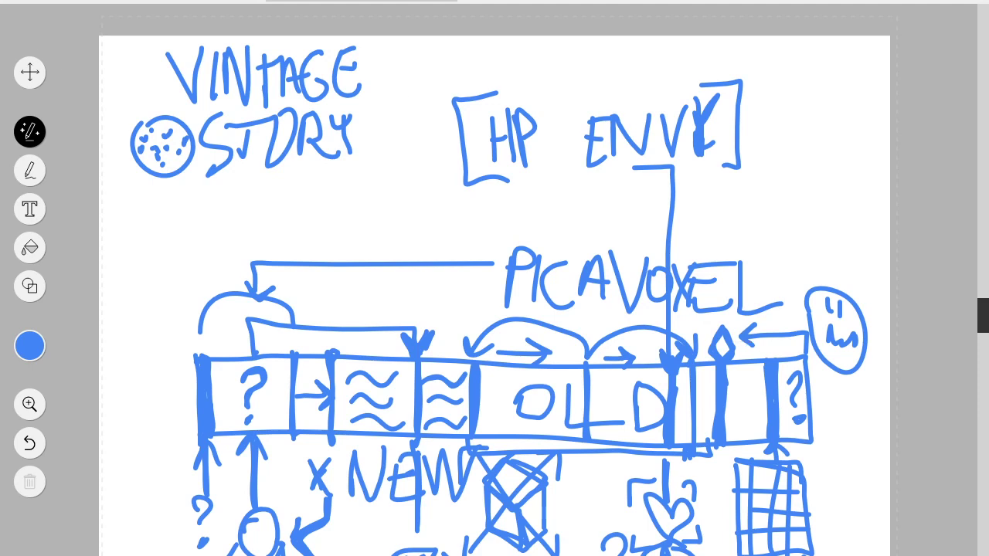
Step: Try a large outline enclosing the whole segmented bar, and undo it
mouse_move(744, 370)
left_mouse_down()
mouse_move(744, 313)
mouse_move(696, 323)
left_mouse_up()
mouse_move(159, 342)
left_mouse_down()
mouse_move(773, 267)
mouse_move(830, 526)
mouse_move(242, 490)
left_mouse_up()
mouse_move(833, 397)
left_mouse_down()
mouse_move(713, 313)
mouse_move(174, 295)
mouse_move(162, 425)
mouse_move(167, 464)
mouse_move(836, 486)
mouse_move(839, 397)
left_mouse_up()
mouse_move(812, 278)
left_mouse_down()
mouse_move(205, 274)
mouse_move(595, 479)
left_mouse_up()
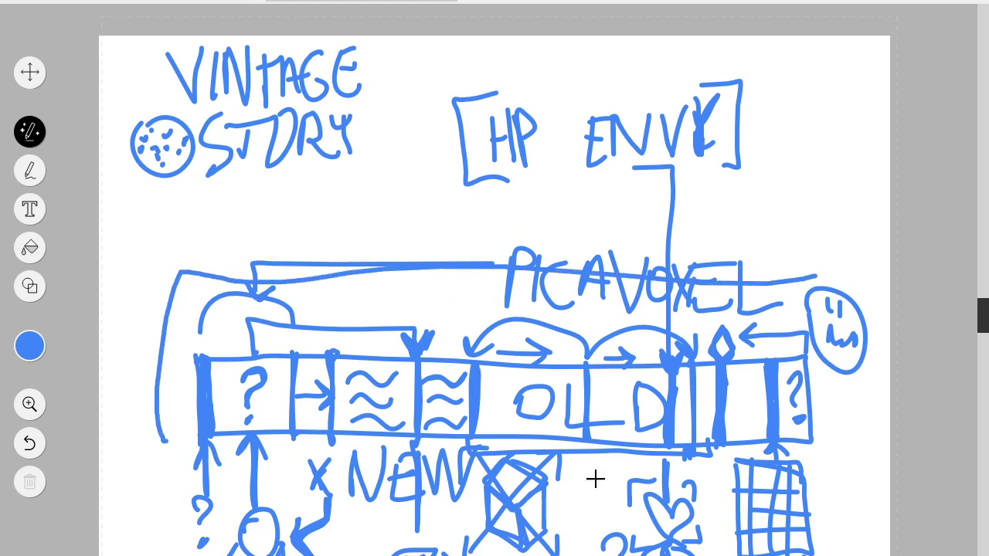
key("ctrl+z")
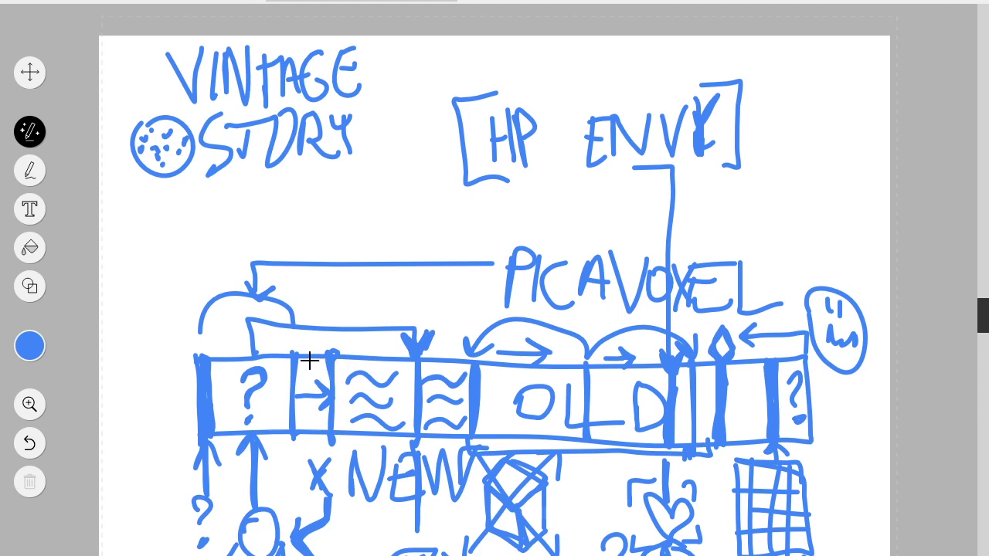
Step: Try long strokes through, above and below the bar and a curve over the diamond, undoing each one
mouse_move(309, 361)
left_mouse_down()
mouse_move(566, 313)
mouse_move(677, 382)
left_mouse_up()
key("ctrl+z")
left_click_drag(219, 327, 685, 342)
key("ctrl+z")
mouse_move(216, 459)
left_mouse_down()
mouse_move(571, 478)
mouse_move(702, 468)
left_mouse_up()
key("ctrl+z")
left_click_drag(691, 369, 791, 326)
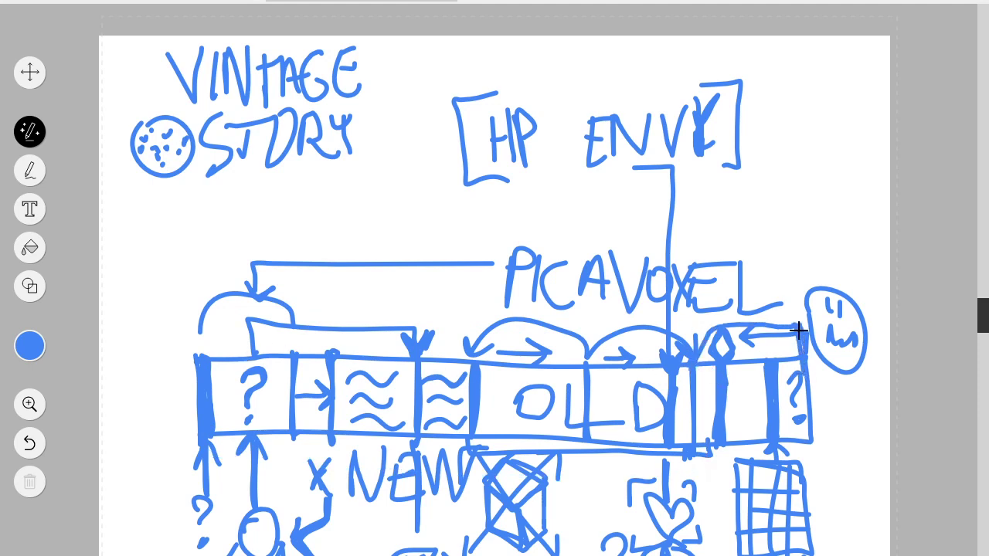
key("ctrl+z")
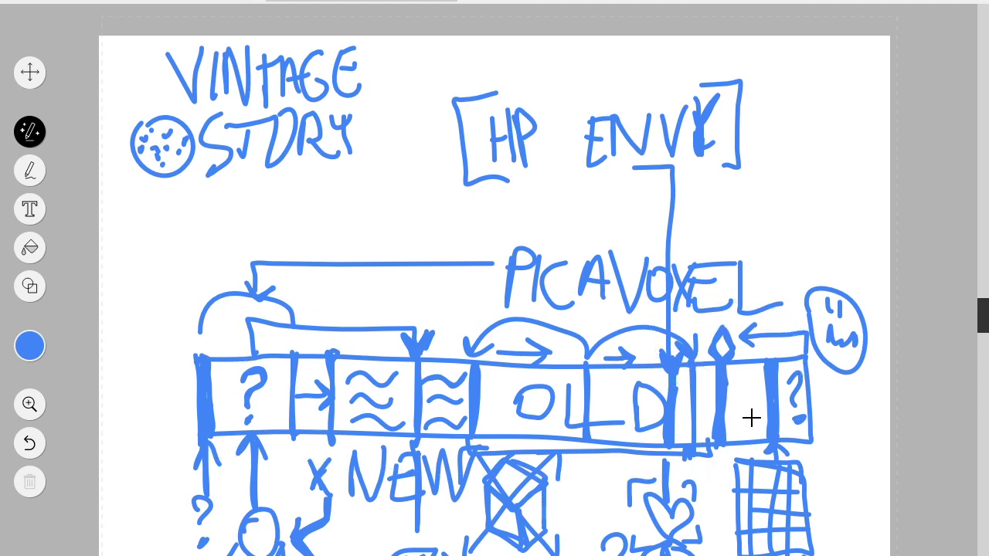
Step: Hand-letter "7 years" in the gap between HP ENVY and PICAVOXEL
mouse_move(371, 195)
left_mouse_down()
mouse_move(420, 246)
mouse_move(459, 201)
mouse_move(456, 242)
left_mouse_up()
mouse_move(487, 202)
left_mouse_down()
mouse_move(508, 199)
mouse_move(525, 214)
mouse_move(543, 207)
mouse_move(562, 227)
left_mouse_up()
left_click_drag(571, 209, 600, 229)
mouse_move(616, 197)
left_mouse_down()
mouse_move(591, 260)
mouse_move(619, 280)
mouse_move(587, 237)
mouse_move(615, 199)
left_mouse_up()
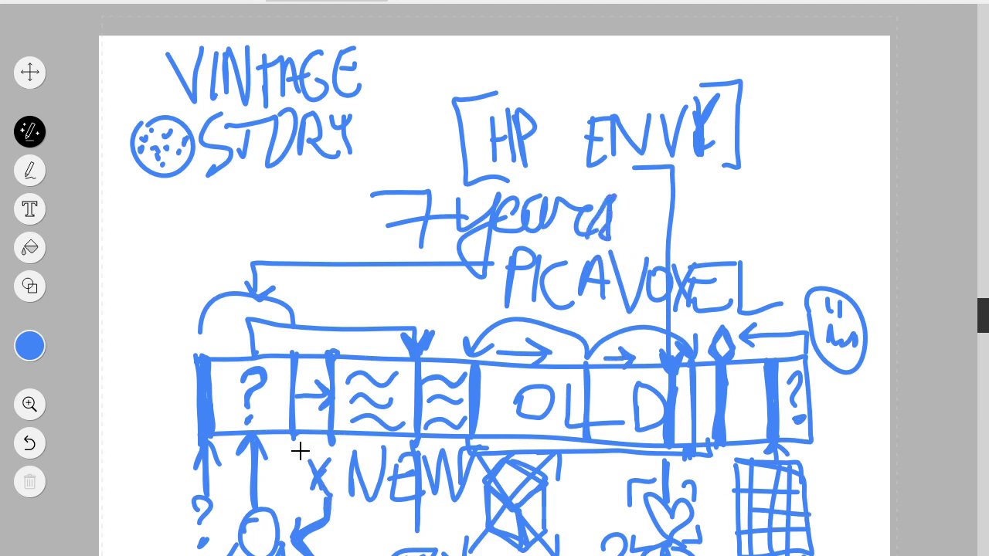
Step: Try strokes below the bar and a small loop beneath the diamond's divider, and undo them
mouse_move(348, 513)
left_mouse_down()
mouse_move(198, 397)
mouse_move(781, 443)
left_mouse_up()
key("ctrl+z")
mouse_move(662, 447)
left_mouse_down()
mouse_move(737, 456)
mouse_move(642, 378)
mouse_move(684, 488)
mouse_move(707, 360)
mouse_move(673, 459)
mouse_move(663, 371)
mouse_move(741, 405)
mouse_move(632, 411)
mouse_move(651, 432)
left_mouse_up()
left_click_drag(730, 351, 724, 329)
left_click_drag(678, 441, 714, 448)
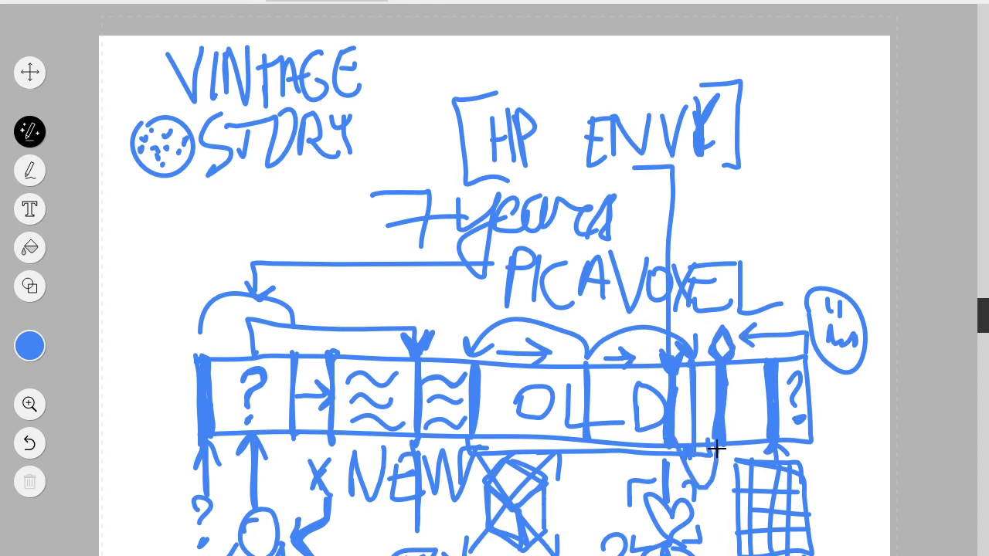
key("ctrl+z")
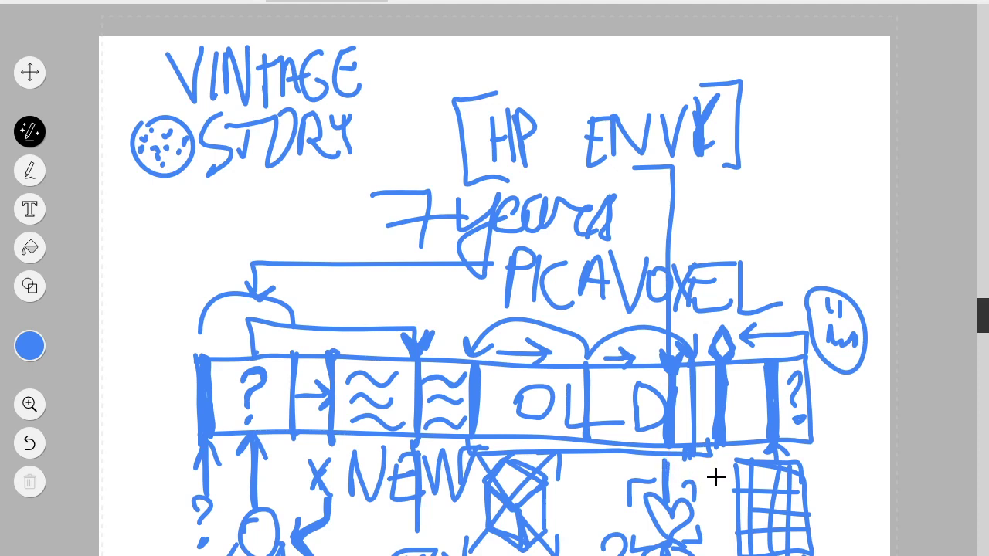
Step: Draw a small triangle below the diamond's divider and a narrow upright box around the diamond and divider
left_click_drag(716, 468, 724, 467)
mouse_move(747, 453)
left_mouse_down()
mouse_move(748, 311)
mouse_move(699, 314)
mouse_move(691, 491)
mouse_move(748, 476)
mouse_move(738, 451)
left_mouse_up()
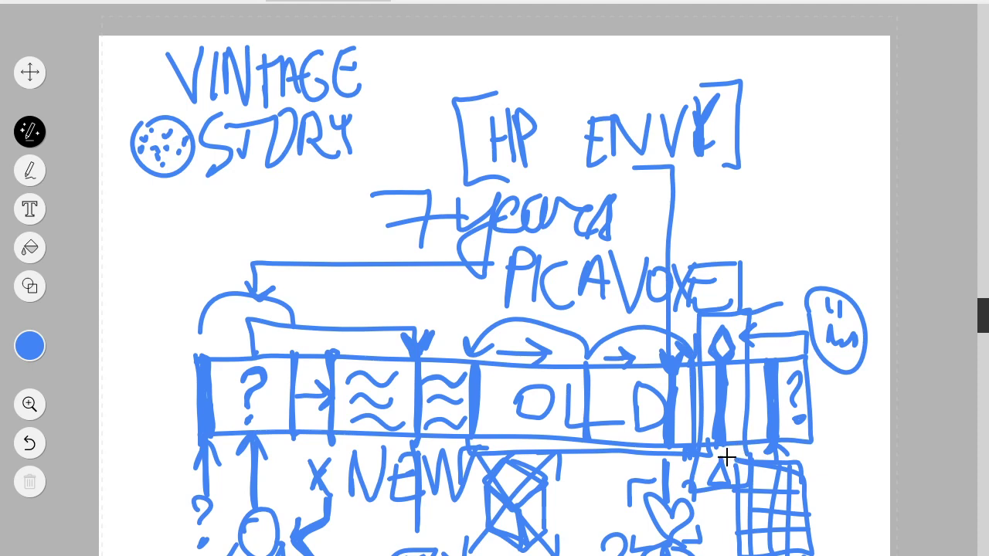
key("ctrl+z")
key("ctrl+z")
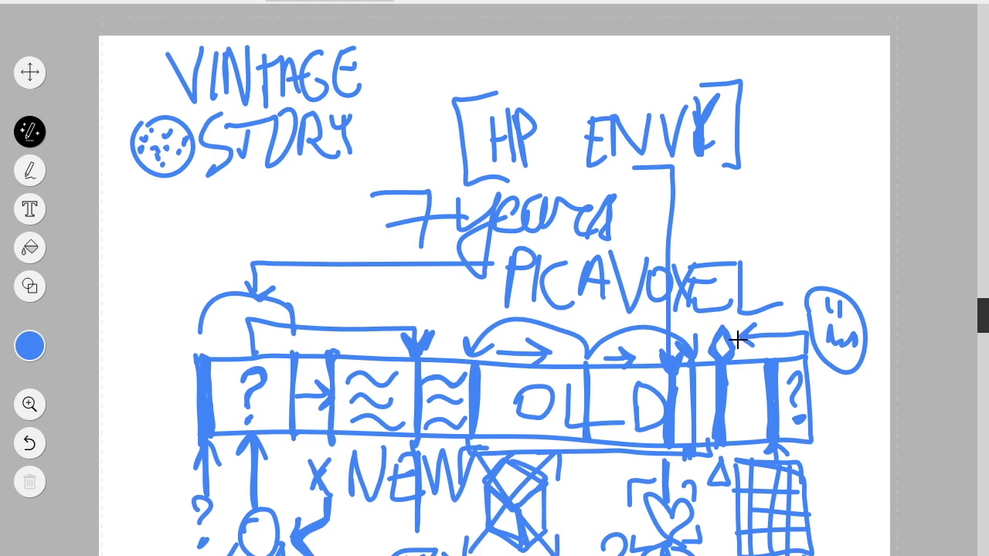
mouse_move(730, 320)
left_mouse_down()
mouse_move(718, 321)
mouse_move(703, 361)
mouse_move(706, 462)
mouse_move(735, 409)
mouse_move(728, 325)
mouse_move(738, 322)
left_mouse_up()
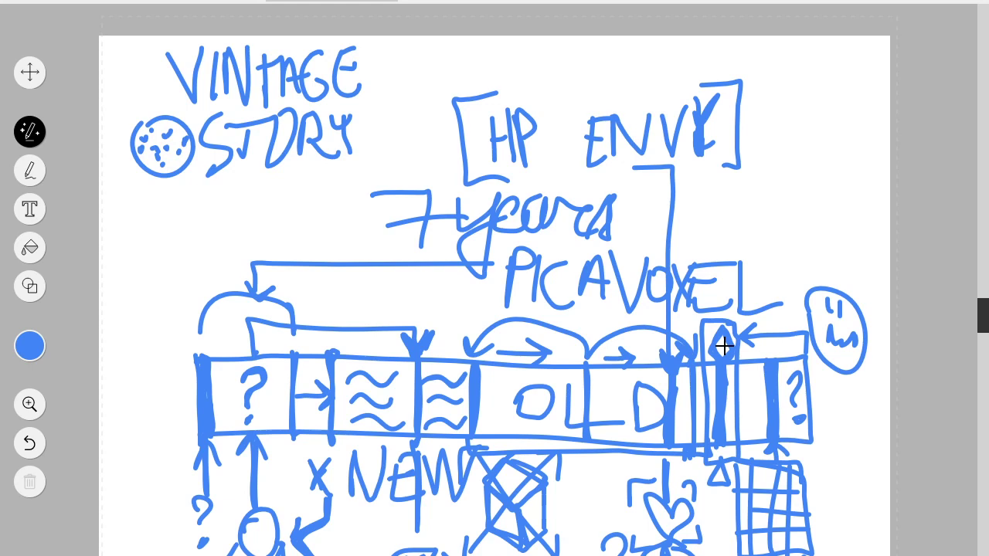
Step: Draw a box around VINTAGE STORY and the dotted circle, with a question mark beside it
mouse_move(184, 44)
left_mouse_down()
mouse_move(102, 40)
mouse_move(117, 180)
mouse_move(345, 164)
mouse_move(373, 149)
mouse_move(366, 27)
mouse_move(140, 37)
left_mouse_up()
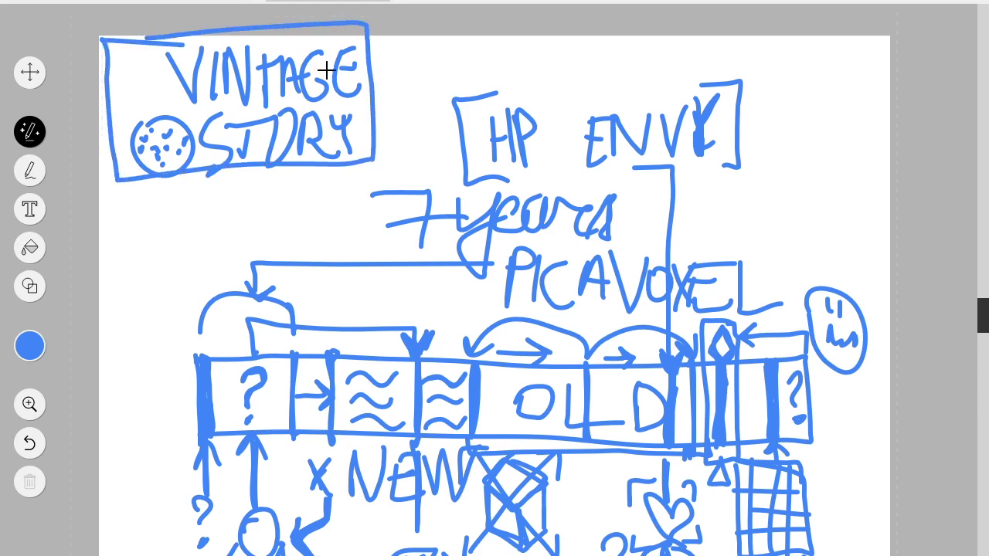
left_click_drag(384, 62, 391, 105)
left_click(394, 122)
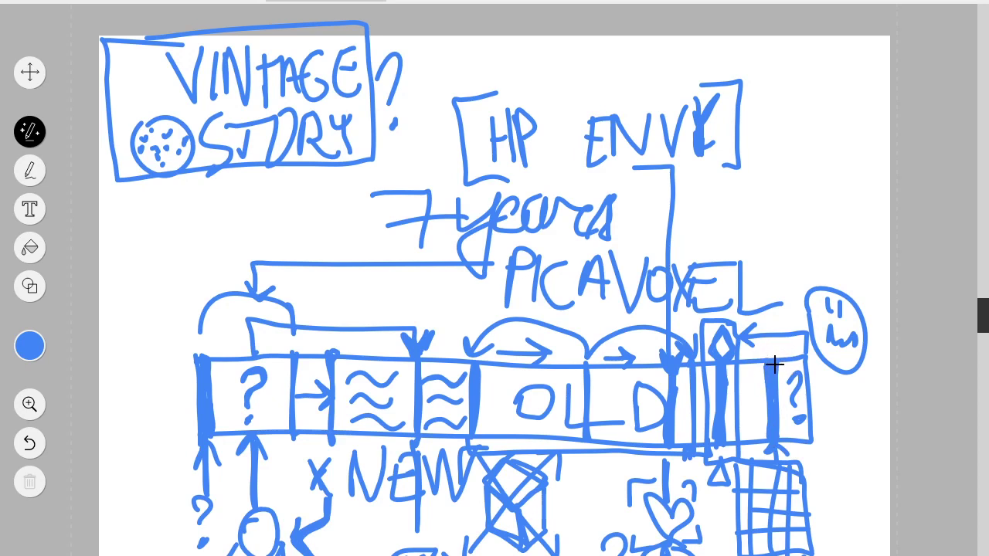
Step: Draw an arrow from the end of PICAVOXEL down to the last thick divider and a boxed "XL" above it
mouse_move(773, 371)
left_mouse_down()
mouse_move(773, 327)
mouse_move(773, 363)
mouse_move(772, 306)
mouse_move(781, 340)
left_mouse_up()
mouse_move(758, 201)
left_mouse_down()
mouse_move(756, 270)
mouse_move(806, 266)
mouse_move(822, 197)
mouse_move(755, 190)
mouse_move(800, 247)
left_mouse_up()
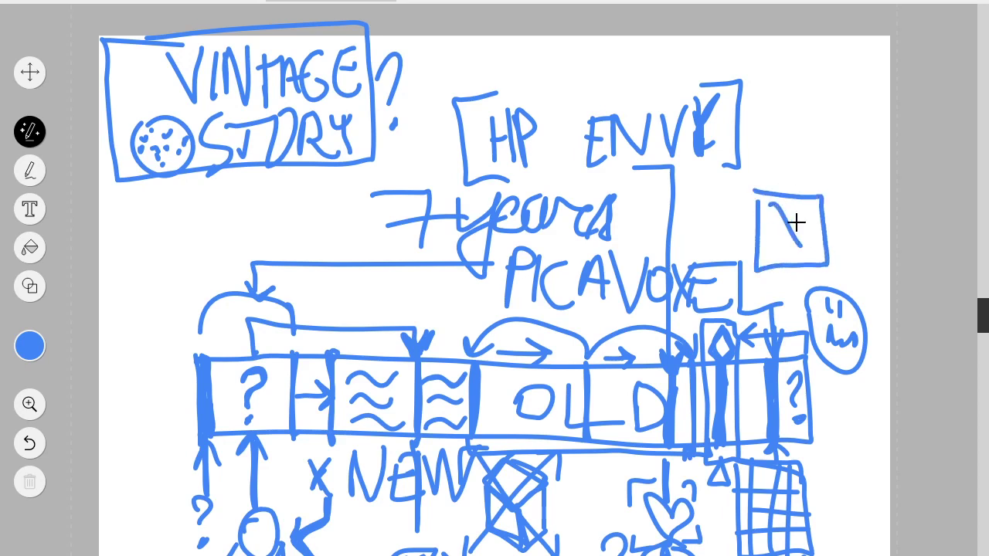
mouse_move(796, 203)
left_mouse_down()
mouse_move(771, 246)
mouse_move(801, 248)
mouse_move(801, 211)
mouse_move(818, 248)
left_mouse_up()
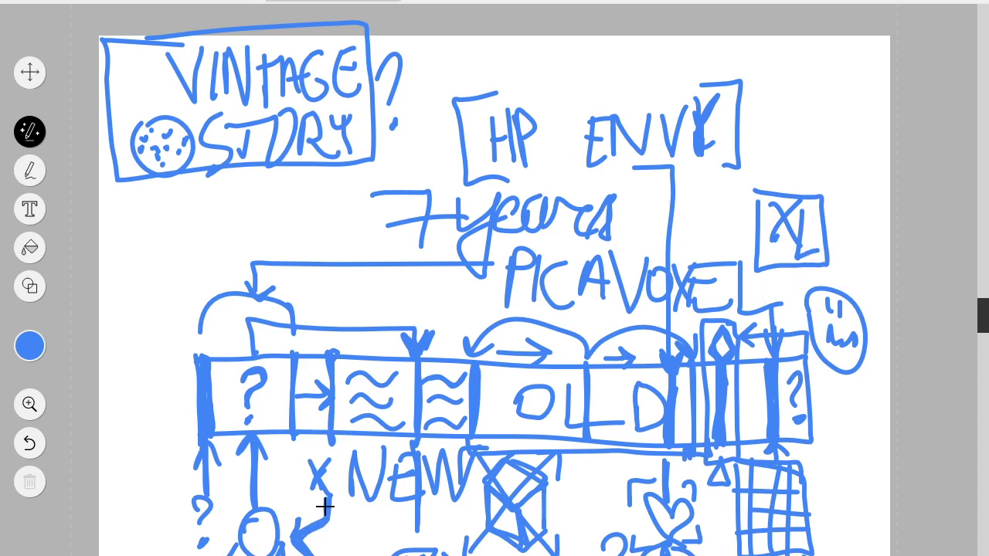
Step: Turn the small X beside NEW into a boxed "XL"
left_click_drag(278, 454, 276, 490)
key("ctrl+z")
mouse_move(324, 451)
left_mouse_down()
mouse_move(301, 462)
mouse_move(337, 498)
mouse_move(340, 455)
mouse_move(324, 492)
left_mouse_up()
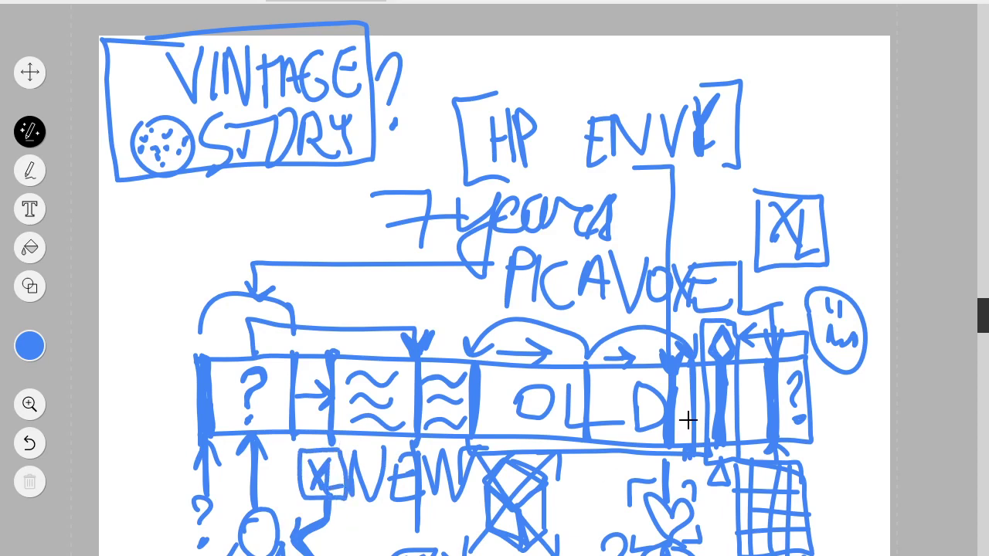
Step: Draw a thick arrow from the upper XL box down to the bar's last thick divider
left_click_drag(778, 268, 775, 326)
left_click_drag(777, 270, 767, 360)
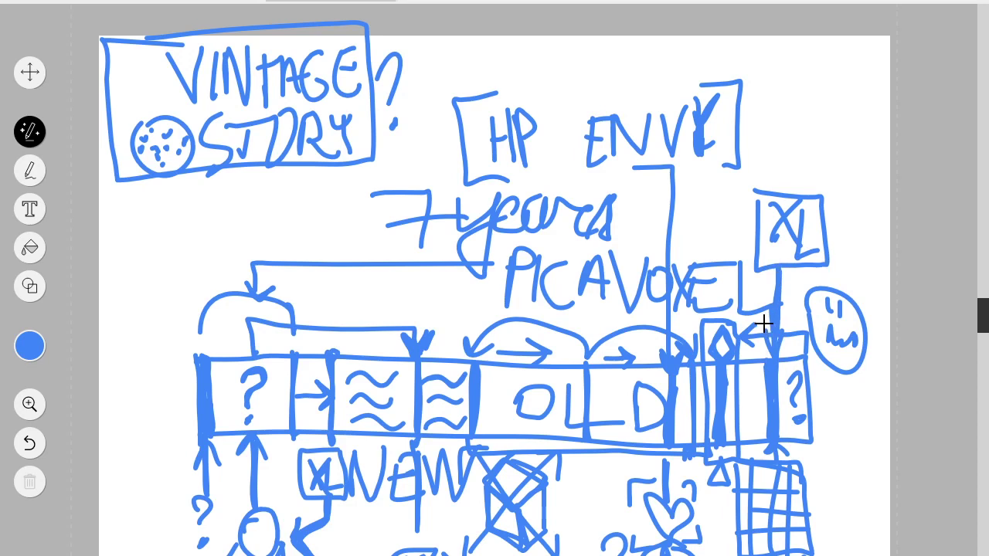
mouse_move(762, 325)
left_mouse_down()
mouse_move(773, 355)
mouse_move(789, 320)
mouse_move(771, 355)
left_mouse_up()
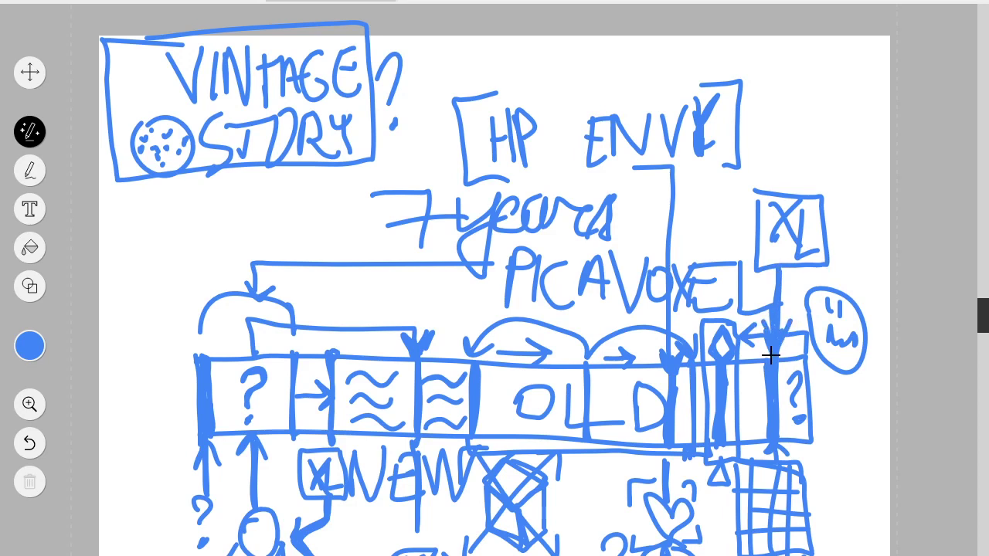
Step: Draw a small circled dot beside the upper XL box and a corner bracket around both
left_click(742, 206)
mouse_move(755, 429)
left_mouse_down()
mouse_move(756, 453)
mouse_move(785, 439)
left_mouse_up()
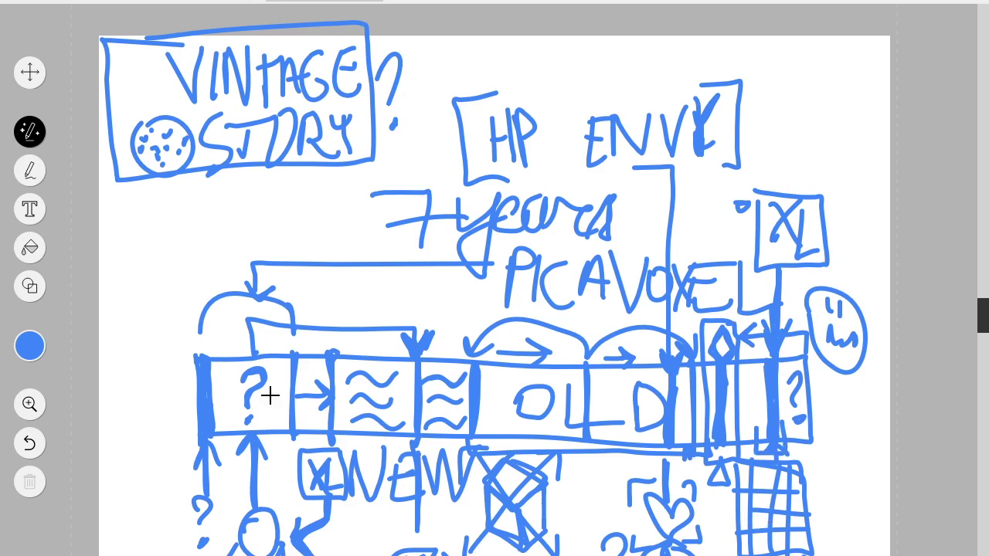
mouse_move(187, 355)
left_mouse_down()
mouse_move(773, 409)
mouse_move(259, 437)
left_mouse_up()
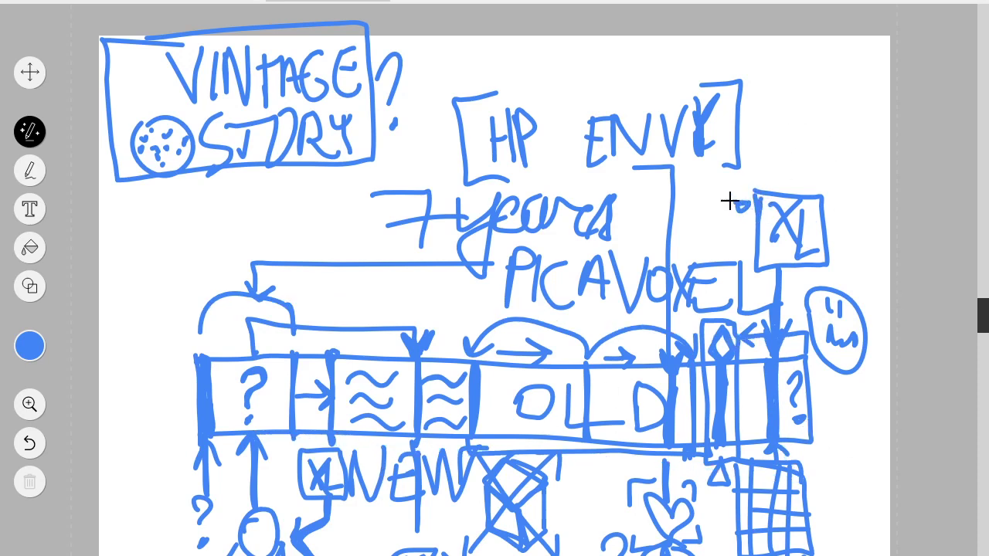
mouse_move(737, 190)
left_mouse_down()
mouse_move(740, 224)
mouse_move(732, 201)
left_mouse_up()
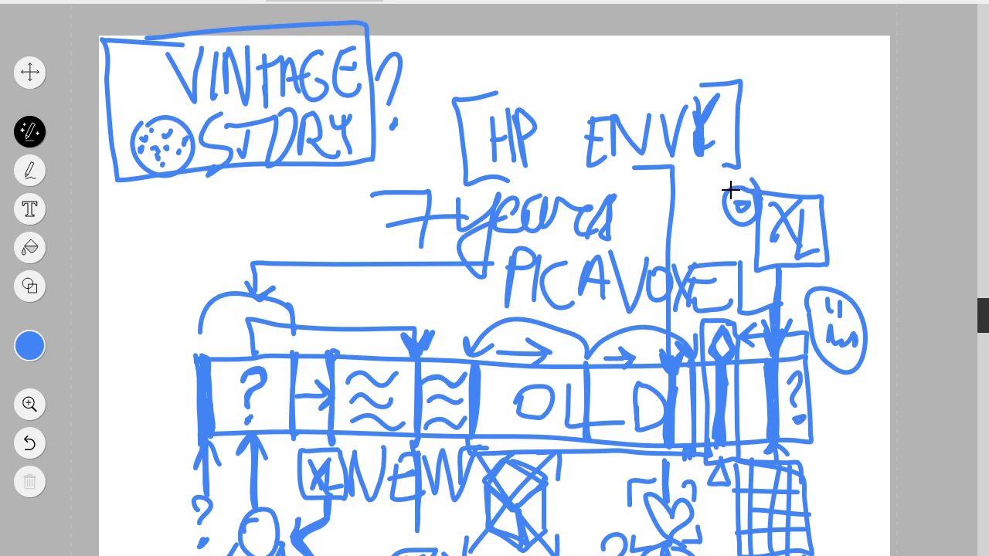
mouse_move(804, 179)
left_mouse_down()
mouse_move(717, 180)
mouse_move(719, 246)
left_mouse_up()
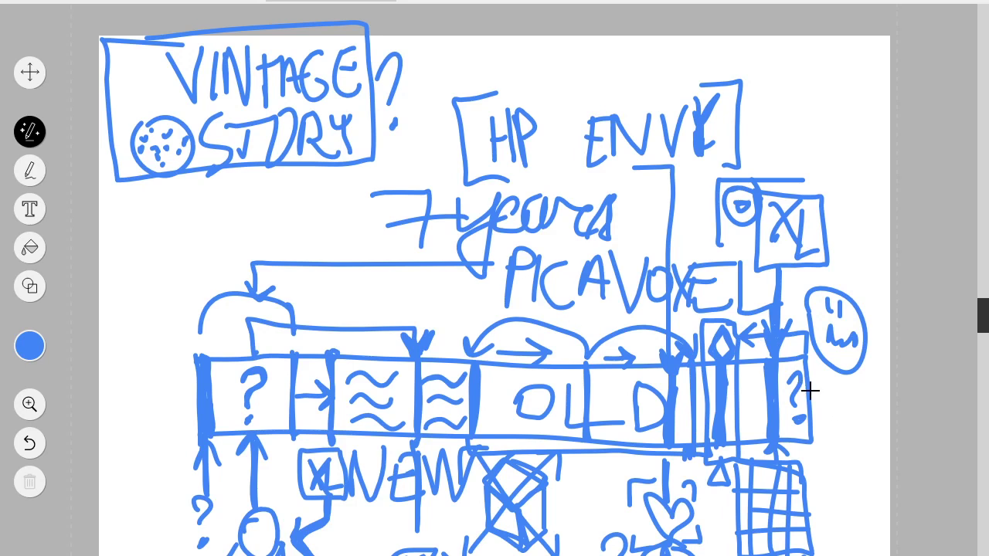
Step: Add a box with a circled check mark at the end of the bar and a thick arrow pointing up to it
mouse_move(807, 362)
left_mouse_down()
mouse_move(872, 370)
mouse_move(876, 439)
mouse_move(800, 440)
mouse_move(858, 420)
mouse_move(819, 400)
mouse_move(835, 416)
mouse_move(872, 380)
left_mouse_up()
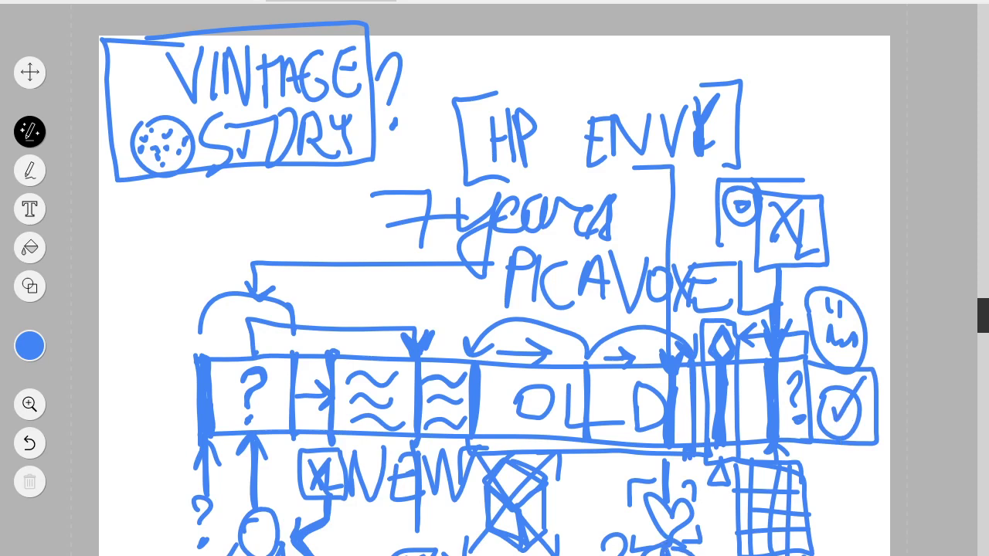
mouse_move(841, 555)
left_mouse_down()
mouse_move(841, 445)
mouse_move(857, 477)
left_mouse_up()
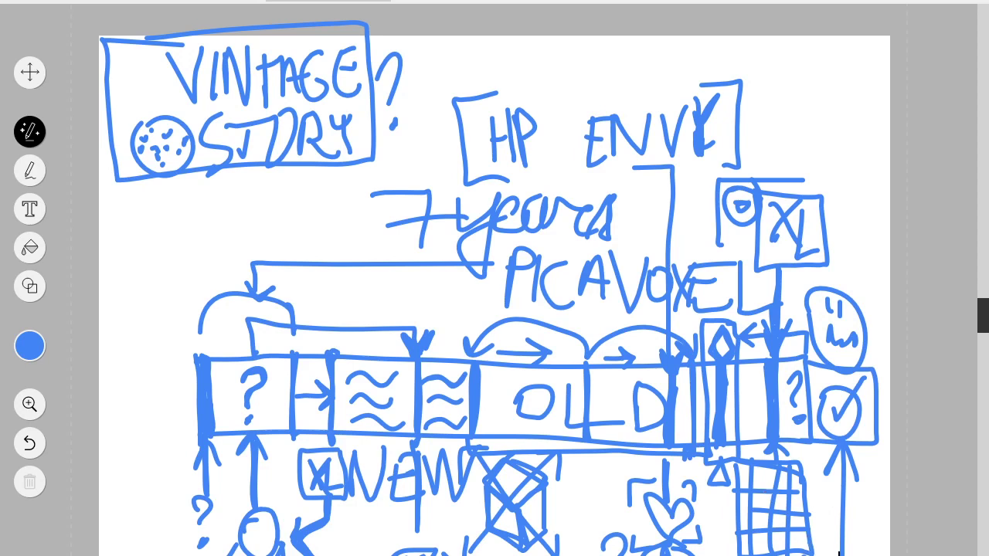
mouse_move(840, 555)
left_mouse_down()
mouse_move(839, 451)
mouse_move(829, 554)
mouse_move(837, 496)
mouse_move(839, 554)
mouse_move(821, 474)
mouse_move(835, 451)
mouse_move(863, 489)
mouse_move(839, 464)
left_mouse_up()
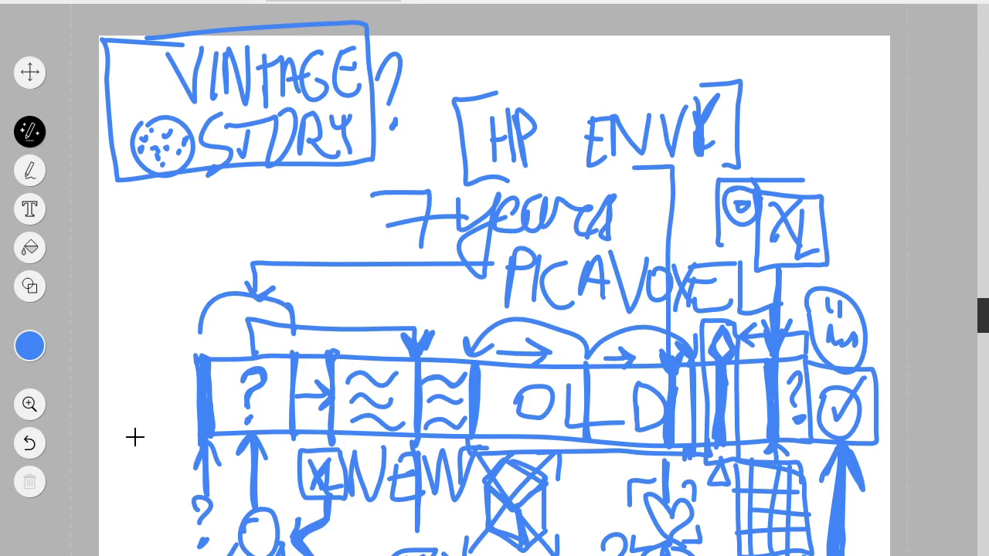
Step: Try a box with a diamond and long lines under VINTAGE STORY, try an outline around the bar, and undo them all
left_click_drag(132, 447, 97, 191)
key("ctrl+z")
mouse_move(230, 188)
left_mouse_down()
mouse_move(229, 255)
mouse_move(281, 191)
mouse_move(244, 190)
left_mouse_up()
mouse_move(270, 221)
left_mouse_down()
mouse_move(337, 221)
mouse_move(274, 239)
mouse_move(293, 250)
mouse_move(343, 203)
left_mouse_up()
left_click_drag(224, 147, 222, 2)
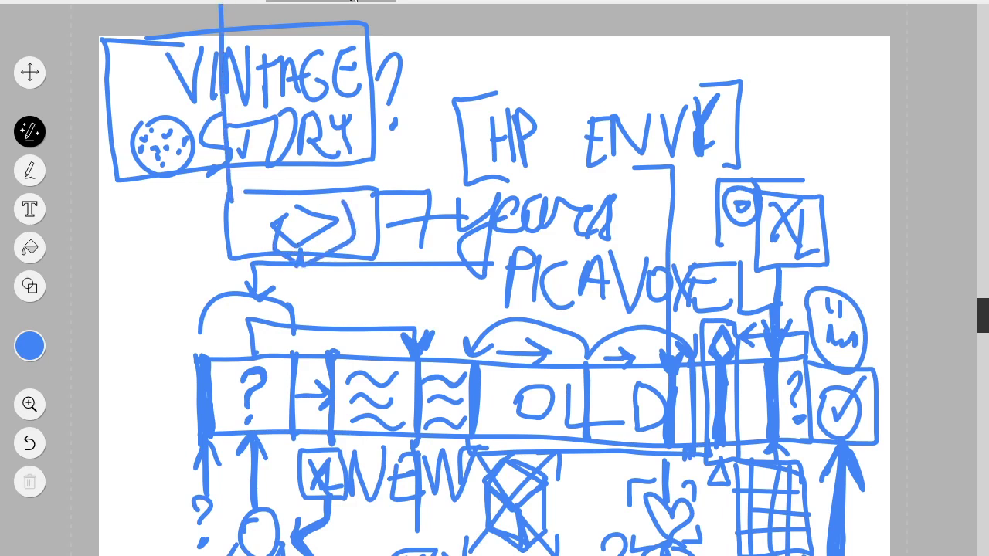
left_click_drag(399, 4, 379, 192)
key("ctrl+z")
key("ctrl+z")
key("ctrl+z")
key("ctrl+z")
key("ctrl+z")
key("ctrl+z")
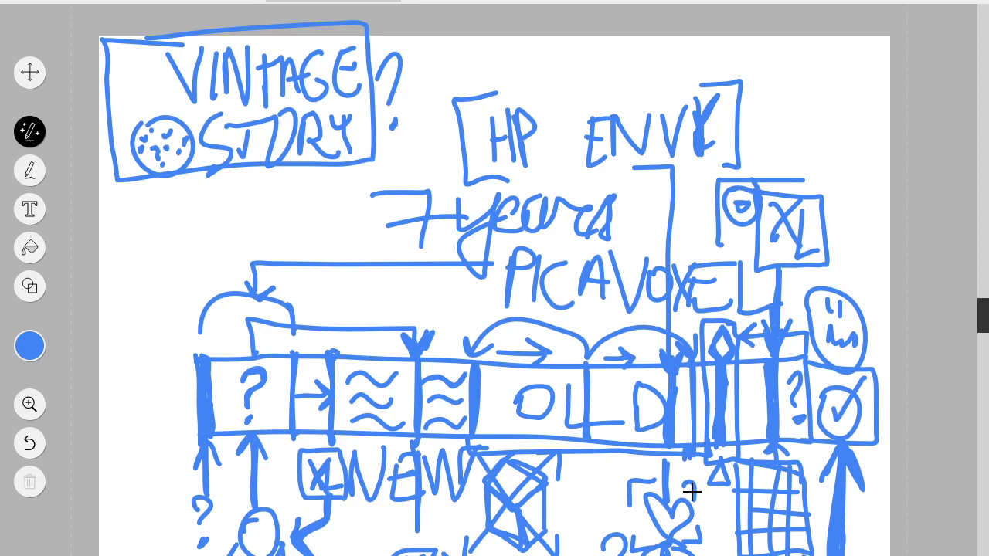
mouse_move(179, 364)
left_mouse_down()
mouse_move(177, 317)
mouse_move(919, 331)
mouse_move(915, 518)
mouse_move(190, 332)
mouse_move(201, 382)
left_mouse_up()
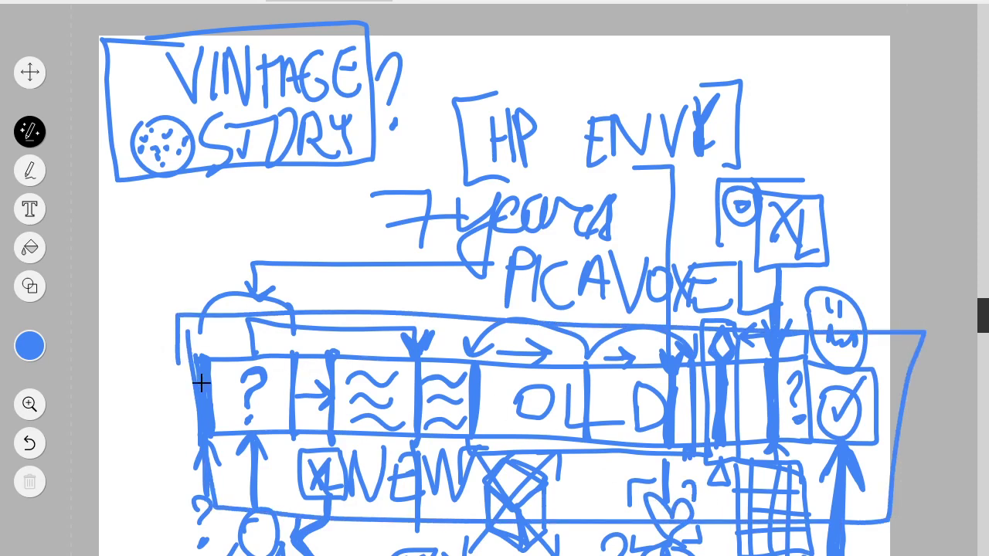
key("ctrl+z")
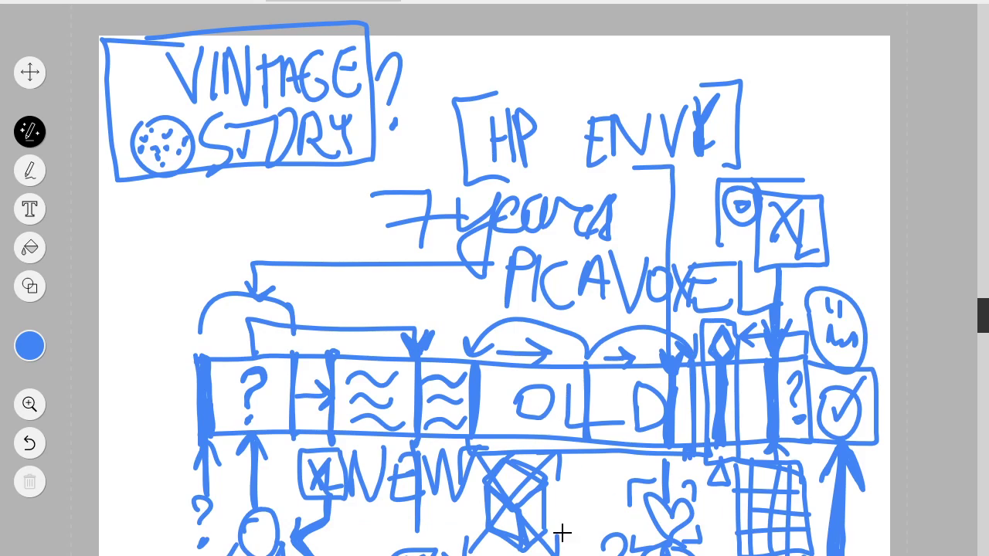
Step: Switch to Discord and post, after a seven emoji, "- IN a case where you choose between Candy & a Game... I love Gamers"
key("alt+Tab")
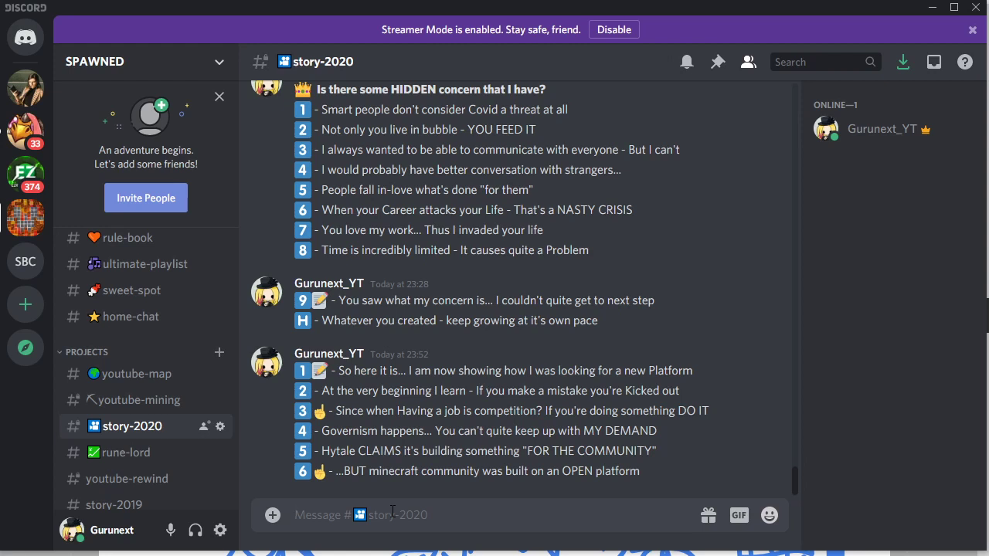
type(":")
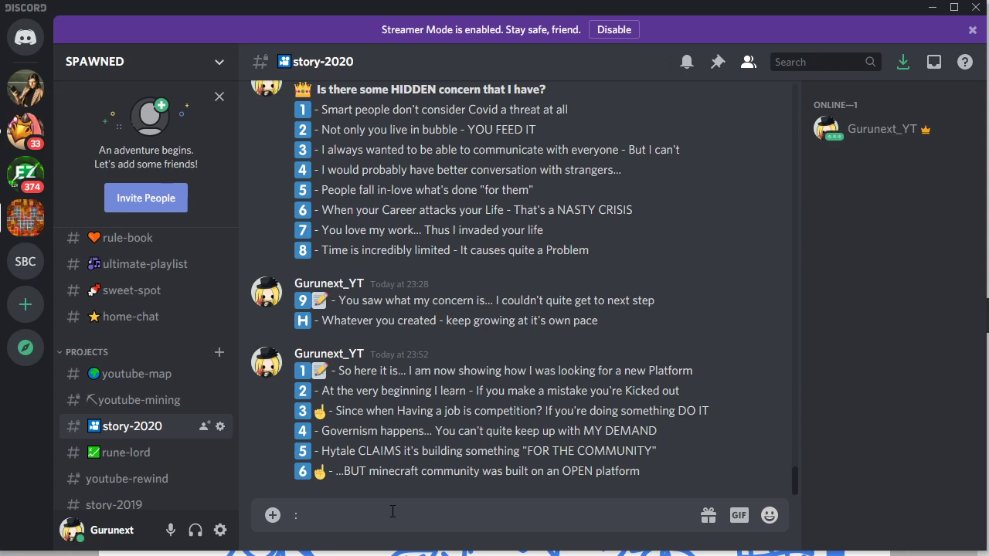
type("seve")
key("Tab")
type("- IN a case where y")
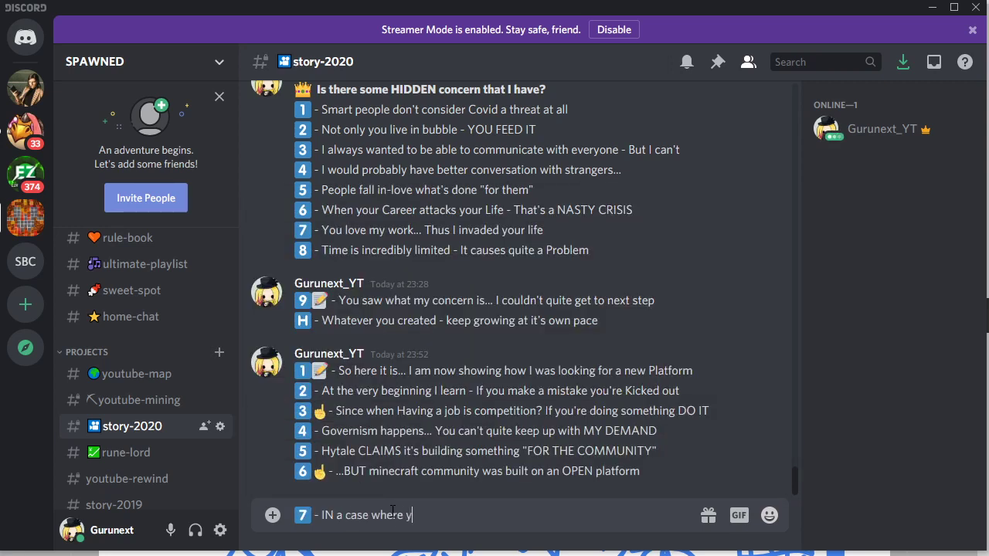
type("ou choose between C")
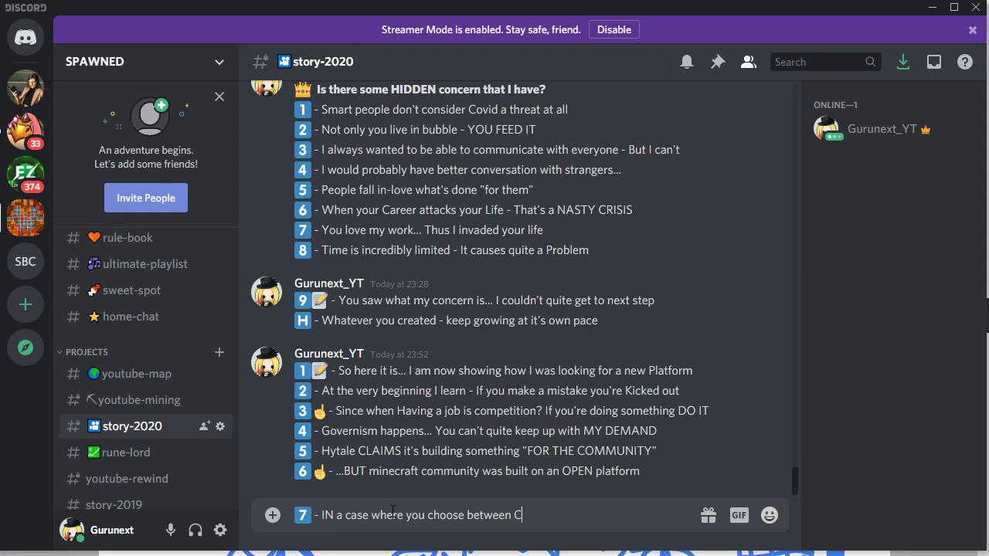
type("andy & G")
key("BackSpace")
type("a Game...      I l")
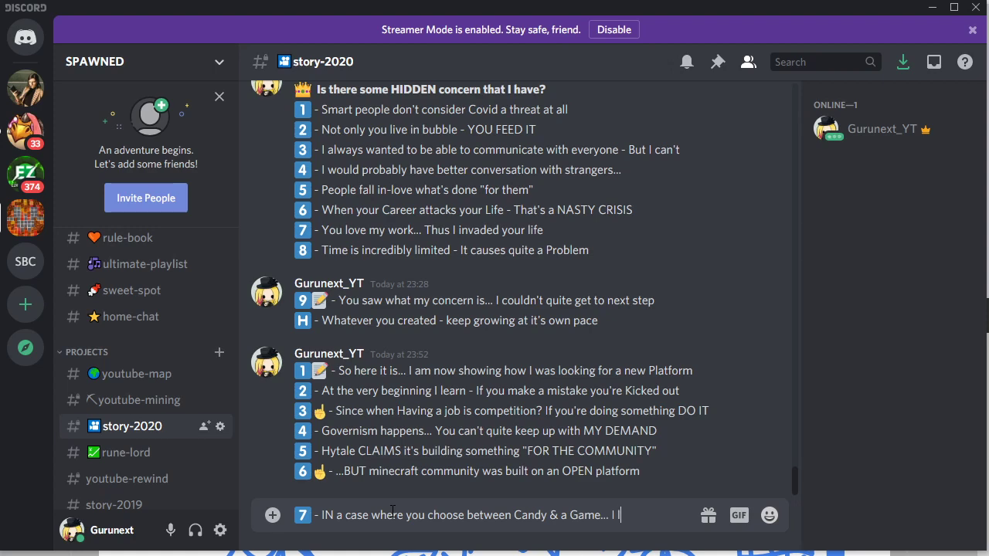
type("ove Gamve")
key("BackSpace")
key("BackSpace")
type("ers")
key("Return")
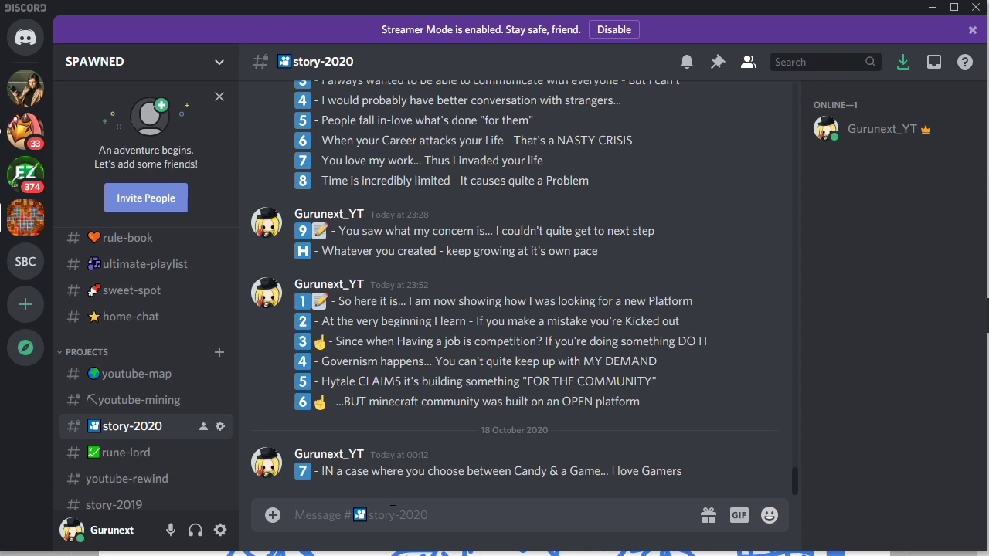
Step: Post point eight with its number emoji: "- In the end... money is scam and Truly needed jobs don't EXIST"
type(":")
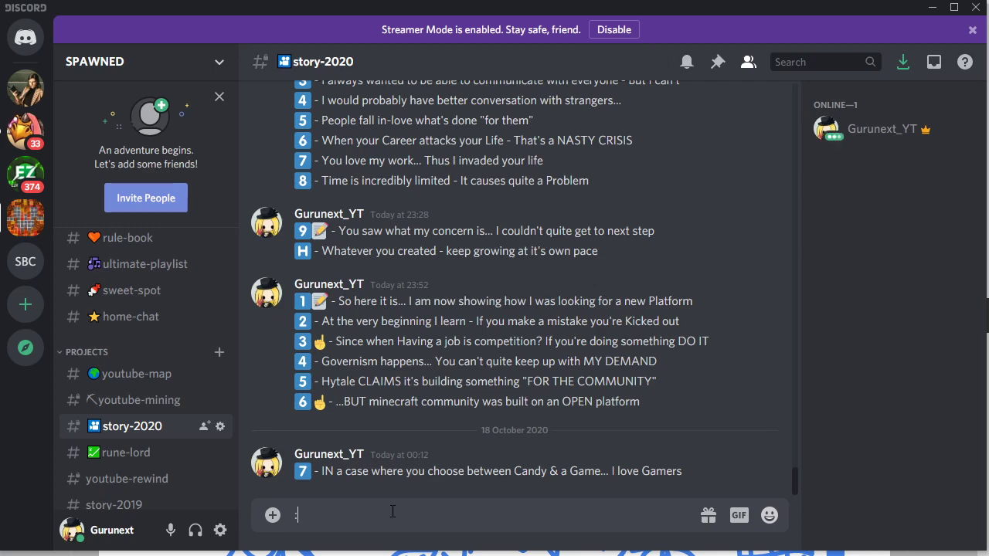
type("eight: - In")
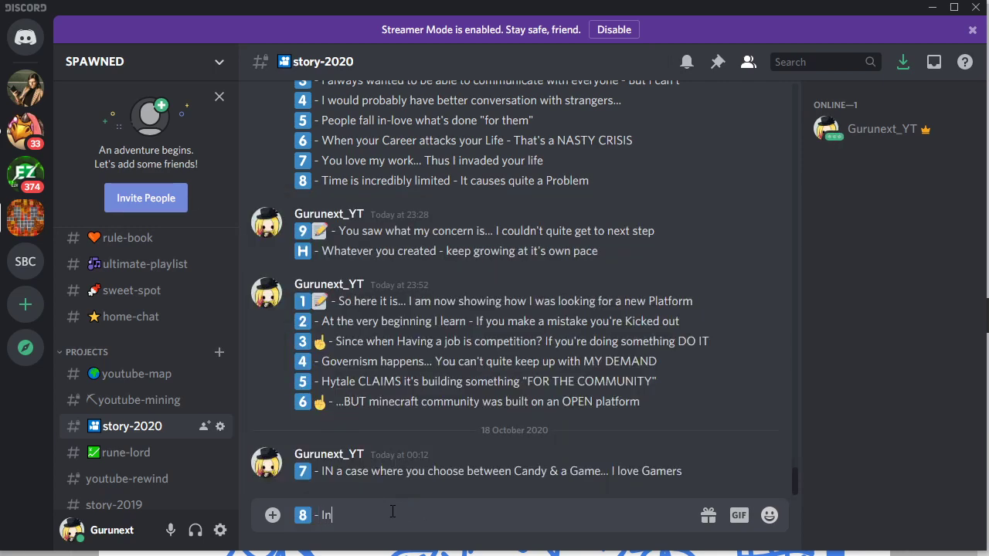
type(" the end... money is scam and ")
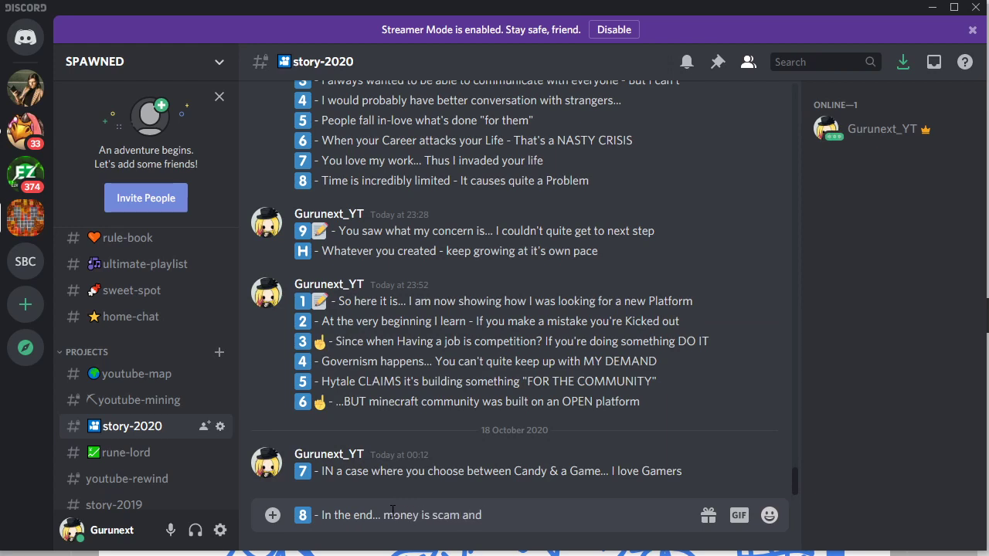
type("Truly needed jobs ")
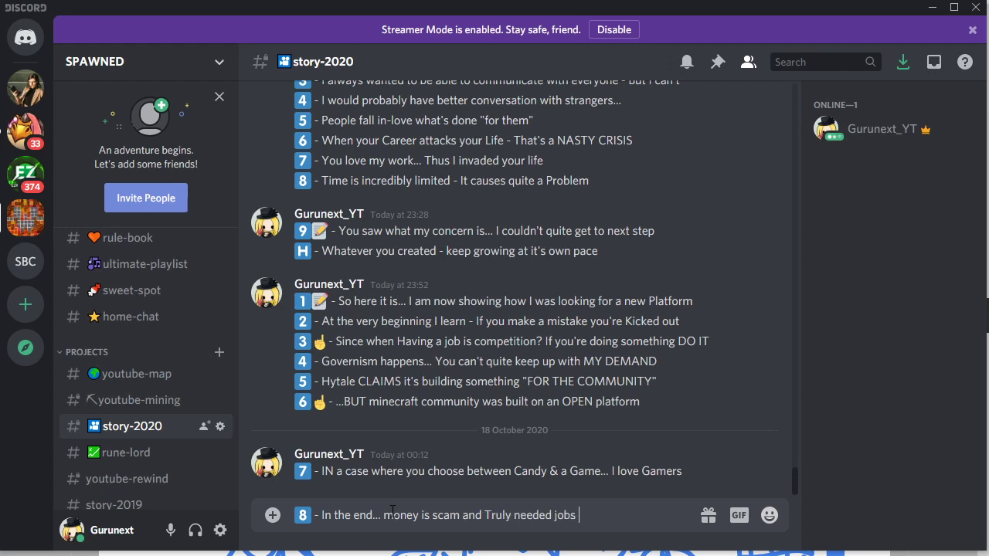
type("don't EXIST")
key("Return")
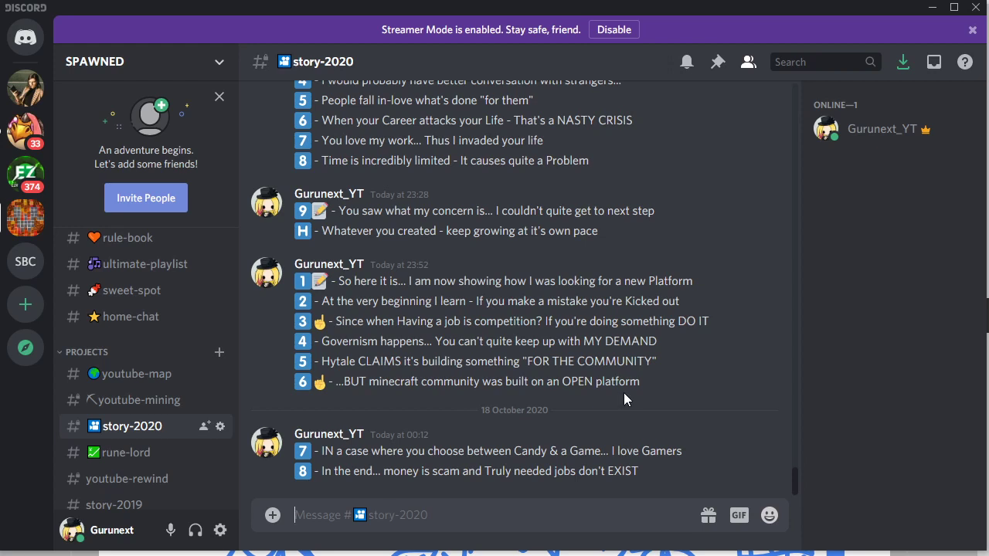
Step: Post point nine with its number emoji: "- People want to KICK YOU OUT MORE than give you a JOB!"
left_click_drag(611, 306, 677, 303)
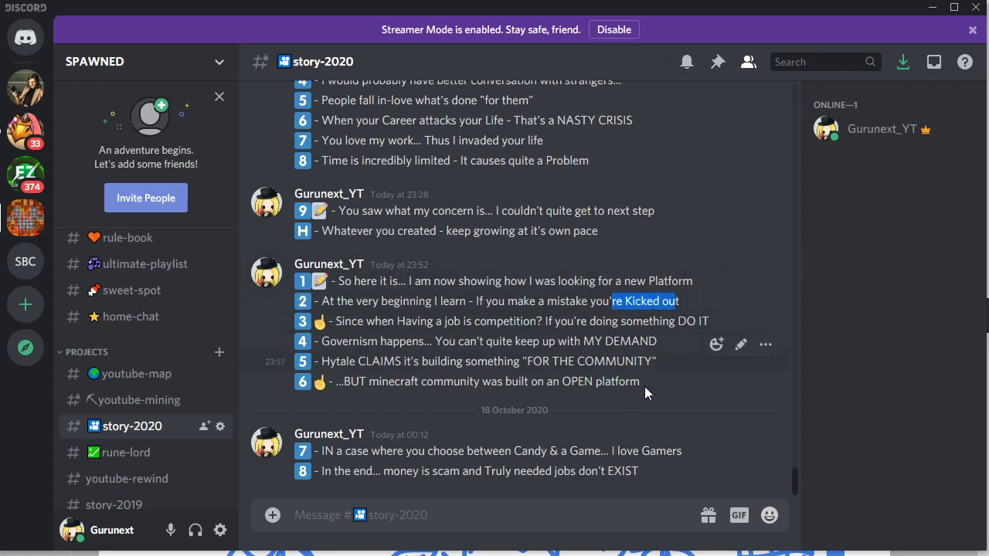
left_click(569, 527)
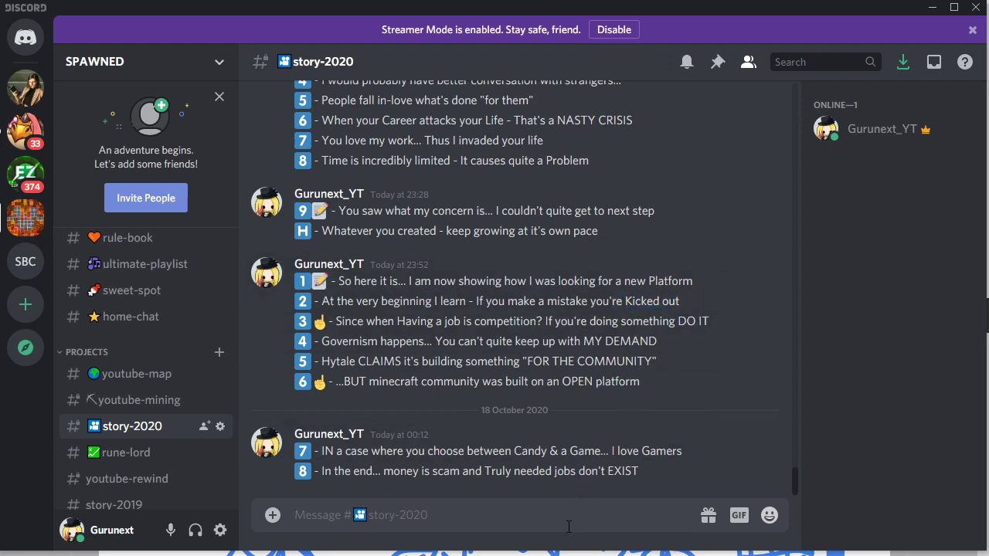
type(":nine: - P")
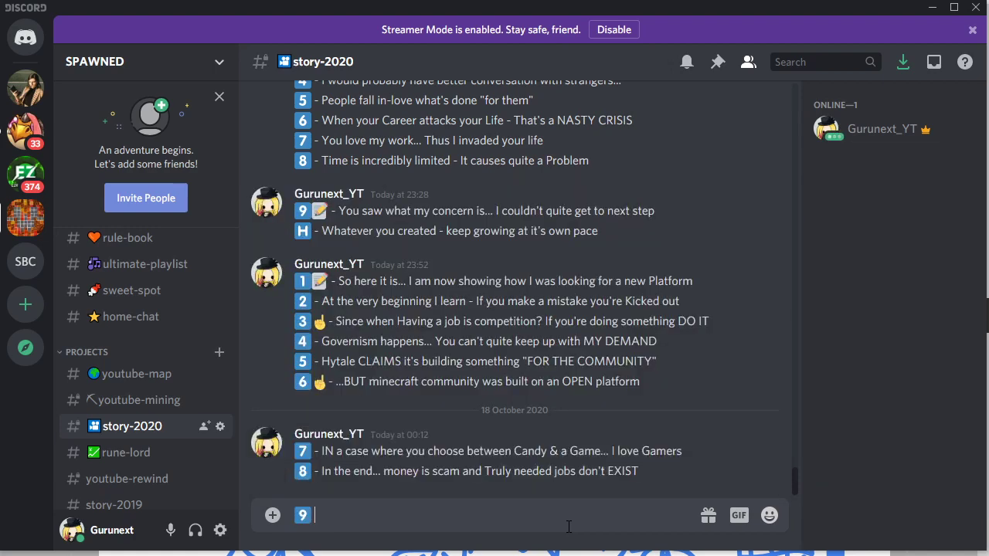
type("eople want to KICK YOU OUT ")
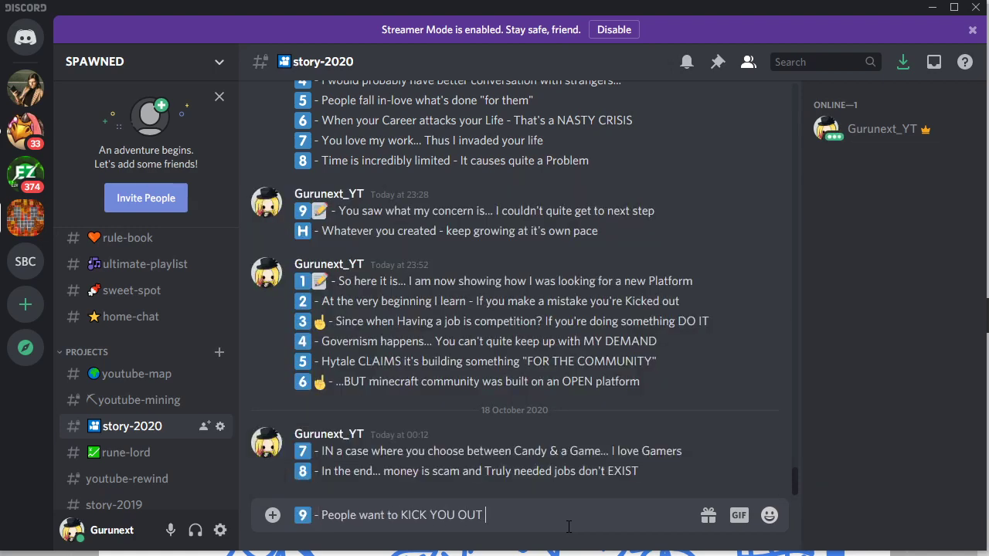
type("MORE than give you a ")
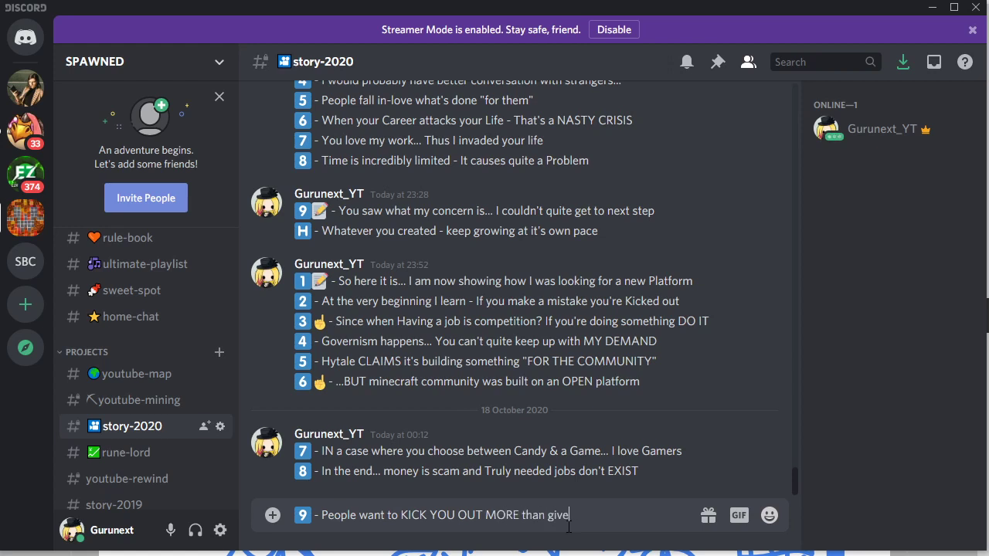
type("JOB!")
key("Return")
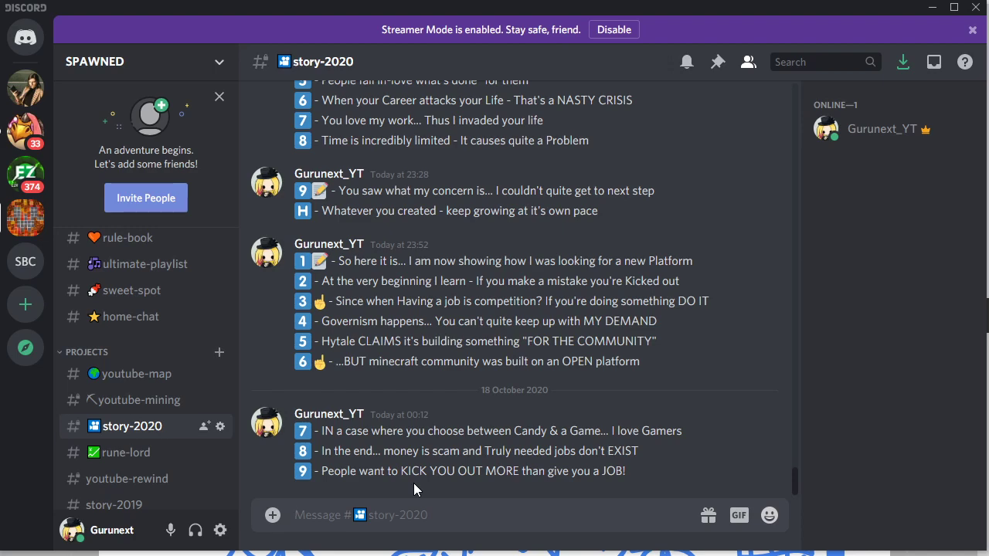
Step: Post a message with a star emoji followed by "FIRST HOUR + 30min COMPLETED"
type(":star:")
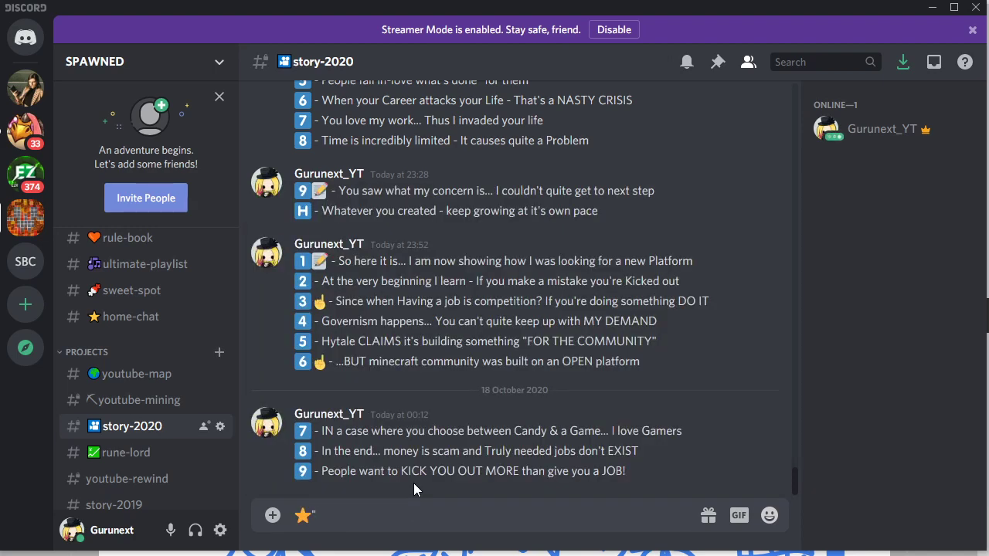
type("HOUR")
key("BackSpace")
key("BackSpace")
key("BackSpace")
key("BackSpace")
type("FlRST HOUR +")
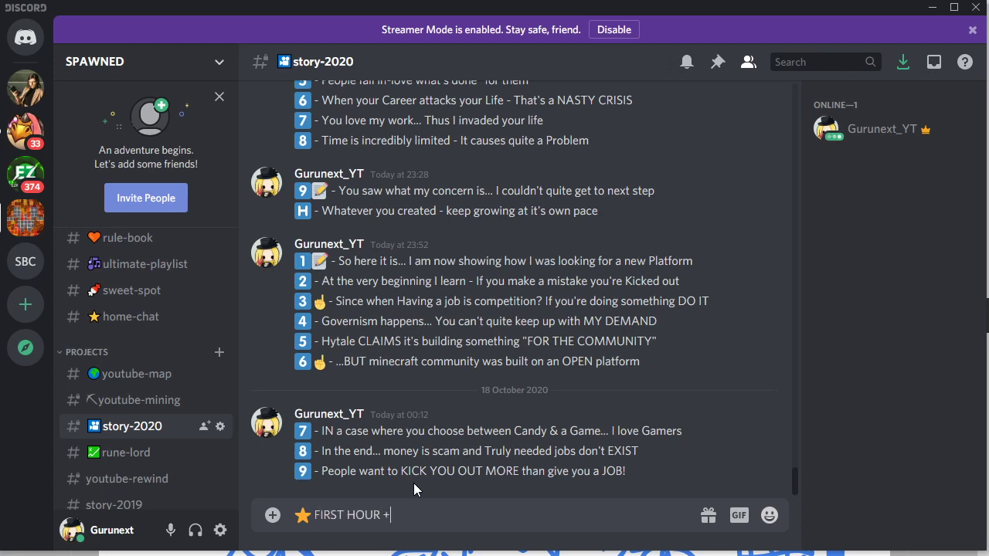
type(" 30min COMPLETED")
key("Return")
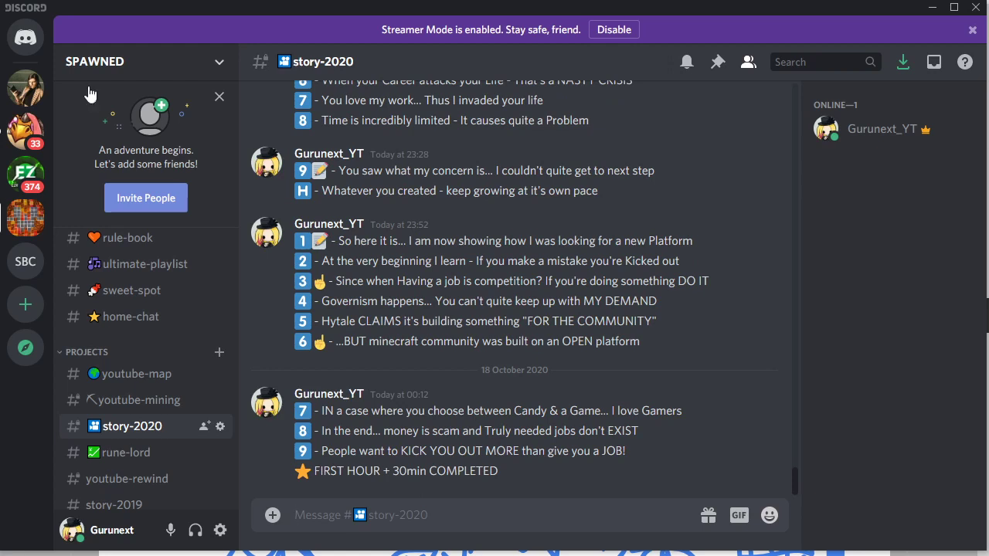
Step: Look through the messages in the home-chat, youtube-mining and story-2020 channels
left_click(142, 323)
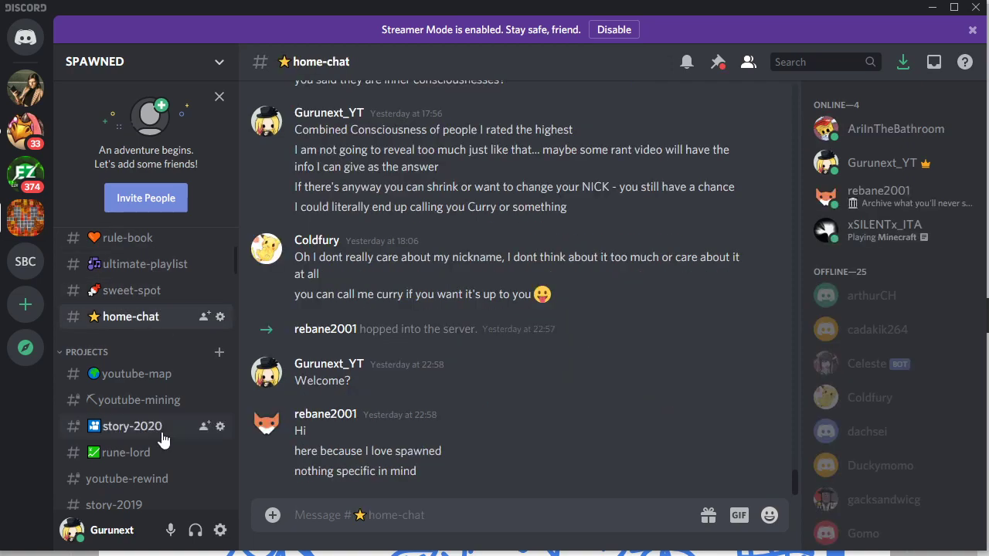
left_click(163, 438)
left_click(117, 298)
left_click(119, 326)
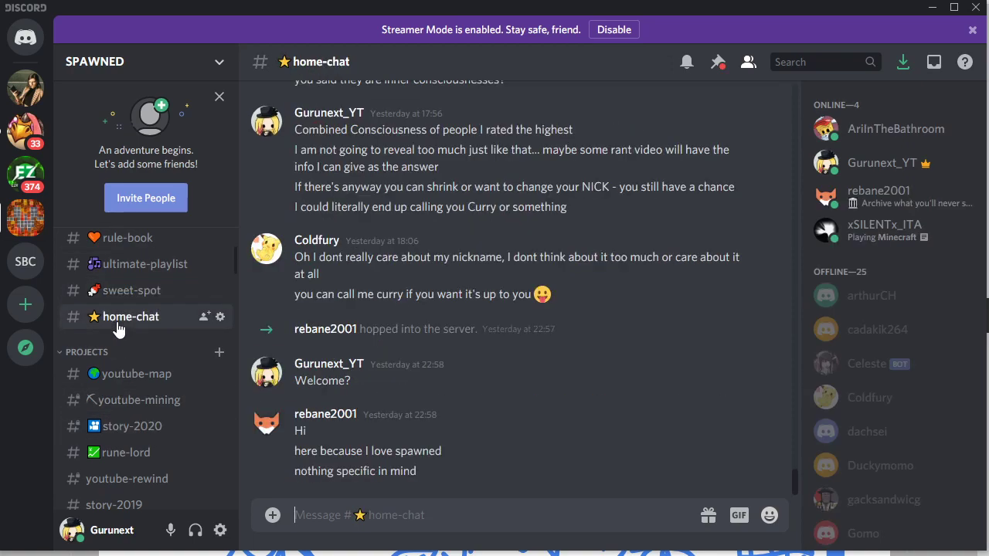
scroll(339, 309, "up", 15)
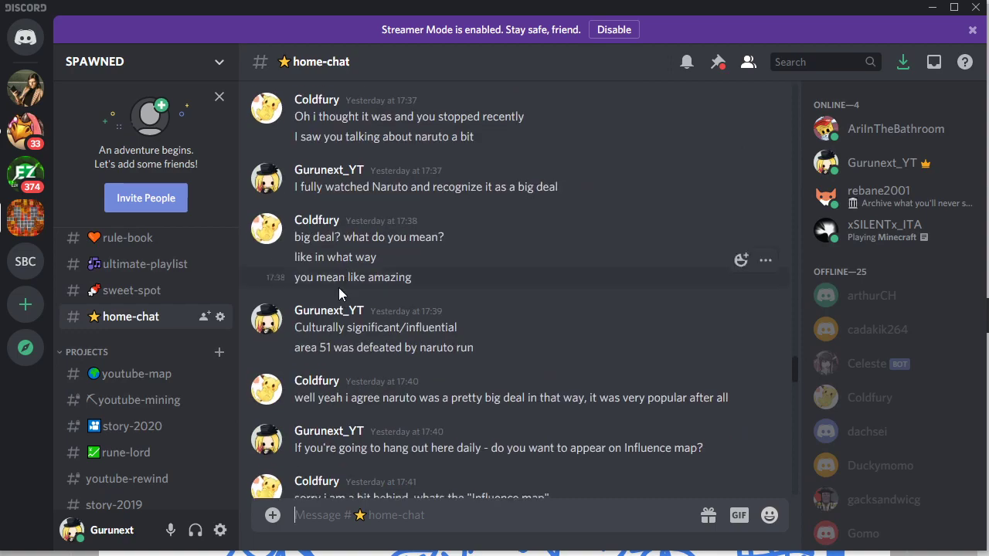
scroll(333, 289, "up", 2)
scroll(323, 298, "down", 10)
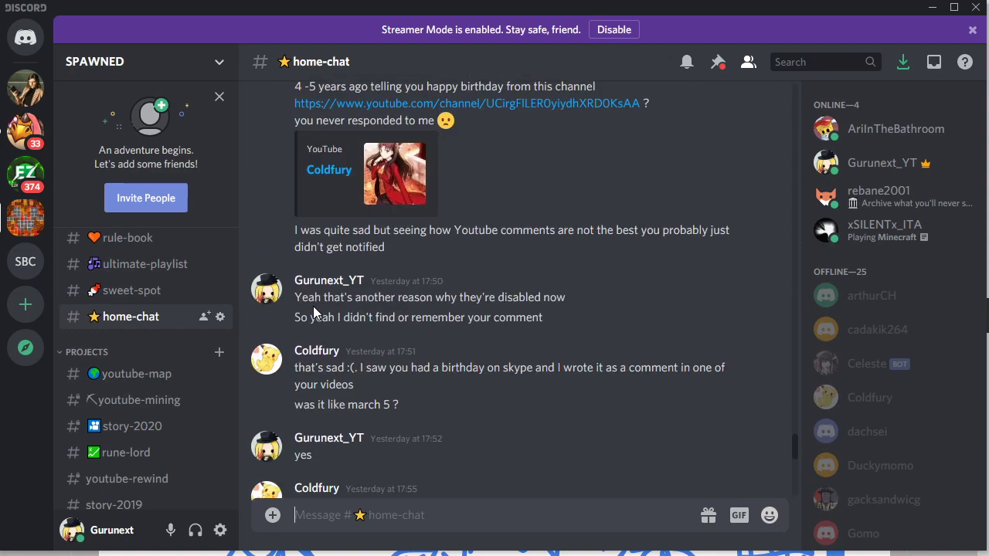
scroll(313, 313, "down", 10)
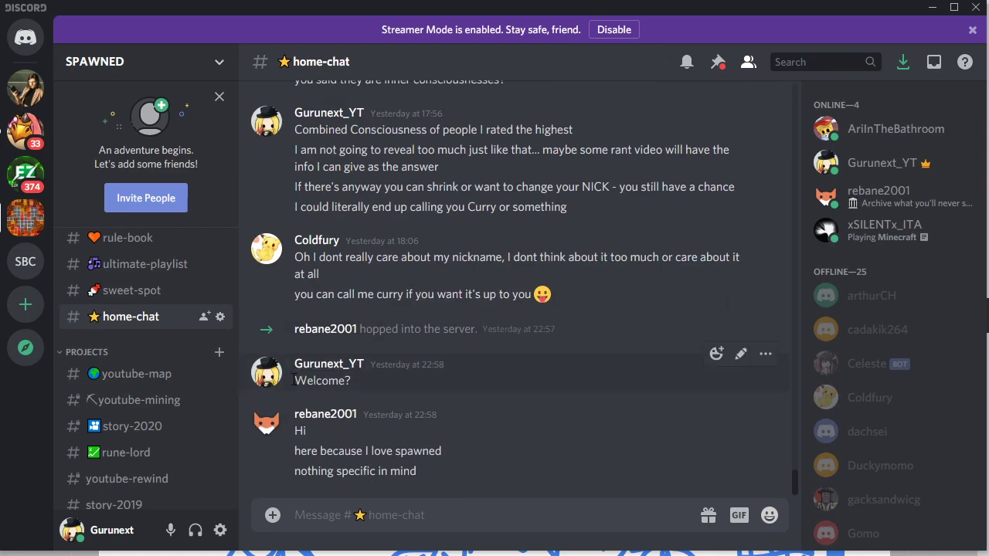
left_click(137, 401)
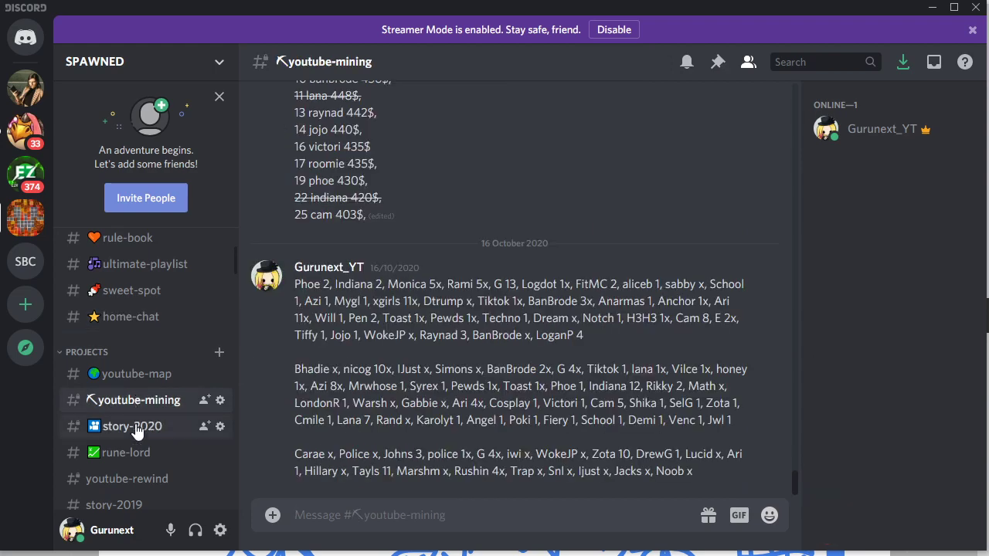
left_click(133, 428)
scroll(384, 358, "up", 5)
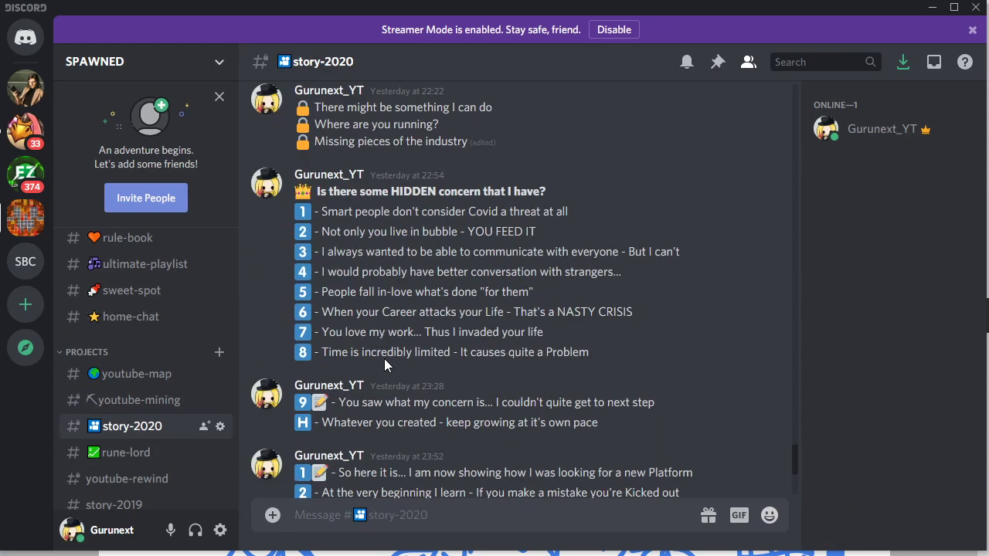
scroll(369, 364, "up", 2)
scroll(356, 381, "down", 5)
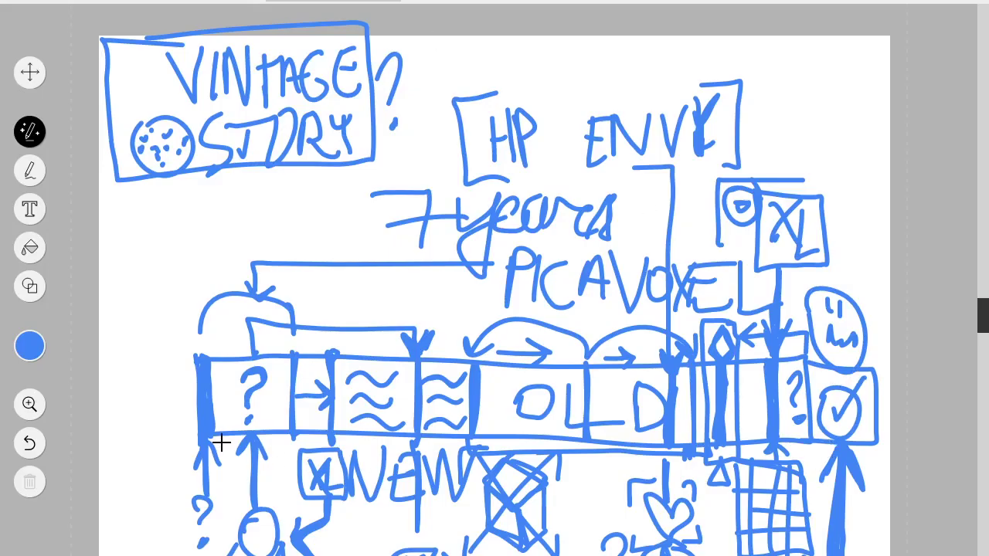
left_click_drag(201, 457, 201, 490)
mouse_move(211, 525)
left_mouse_down()
mouse_move(854, 515)
mouse_move(870, 500)
mouse_move(874, 440)
left_mouse_up()
key("ctrl+z")
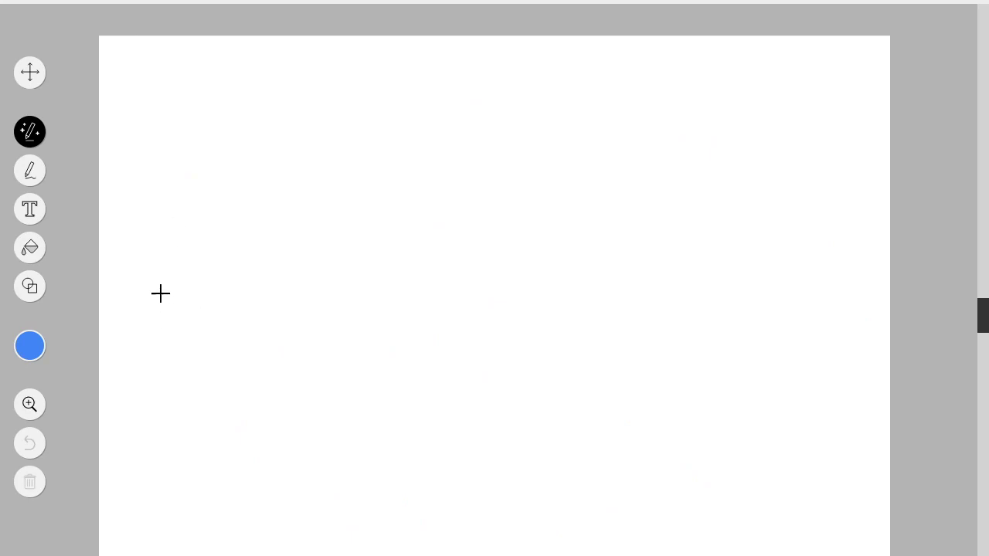
mouse_move(139, 227)
left_mouse_down()
mouse_move(153, 344)
mouse_move(552, 297)
mouse_move(746, 312)
left_mouse_up()
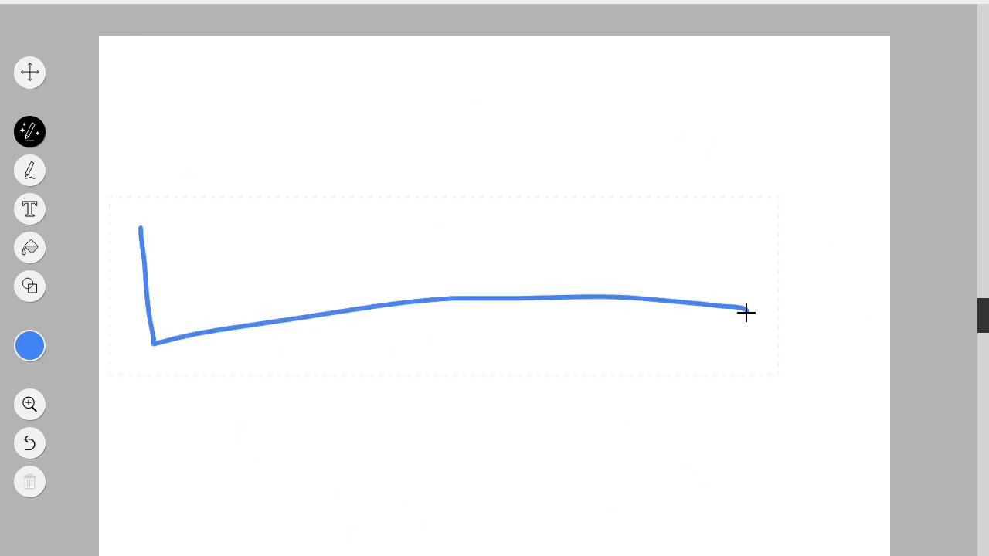
key("ctrl+z")
mouse_move(162, 259)
left_mouse_down()
mouse_move(161, 378)
mouse_move(867, 350)
left_mouse_up()
key("ctrl+z")
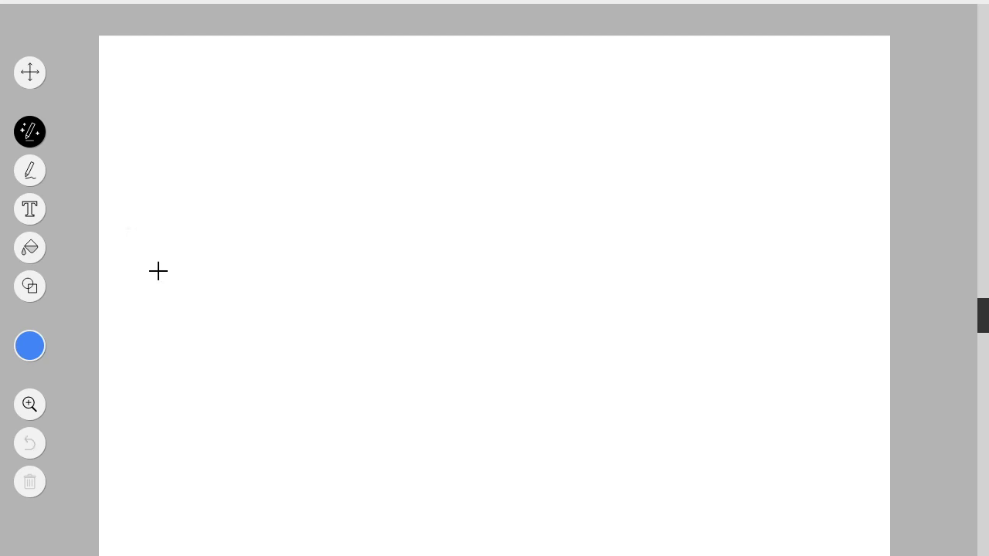
mouse_move(159, 261)
left_mouse_down()
mouse_move(159, 368)
mouse_move(491, 404)
mouse_move(771, 402)
mouse_move(812, 391)
left_mouse_up()
key("ctrl+z")
Step: Draw a long horizontal bar on the blank AutoDraw canvas, with a small bracket labelled UK and a divider closing off a section numbered 1
mouse_move(173, 224)
left_mouse_down()
mouse_move(180, 327)
mouse_move(293, 340)
mouse_move(805, 350)
mouse_move(824, 243)
mouse_move(177, 238)
left_mouse_up()
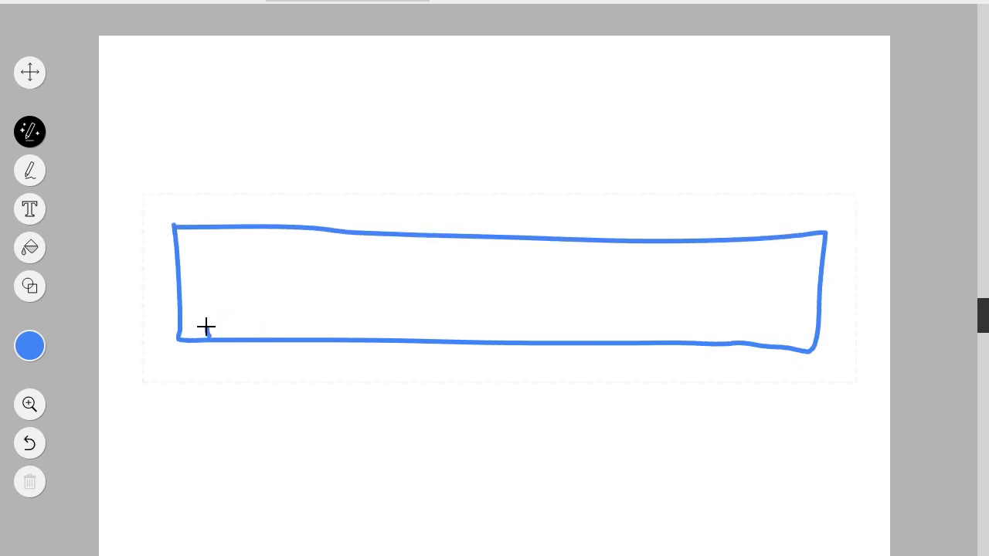
left_click_drag(206, 326, 258, 333)
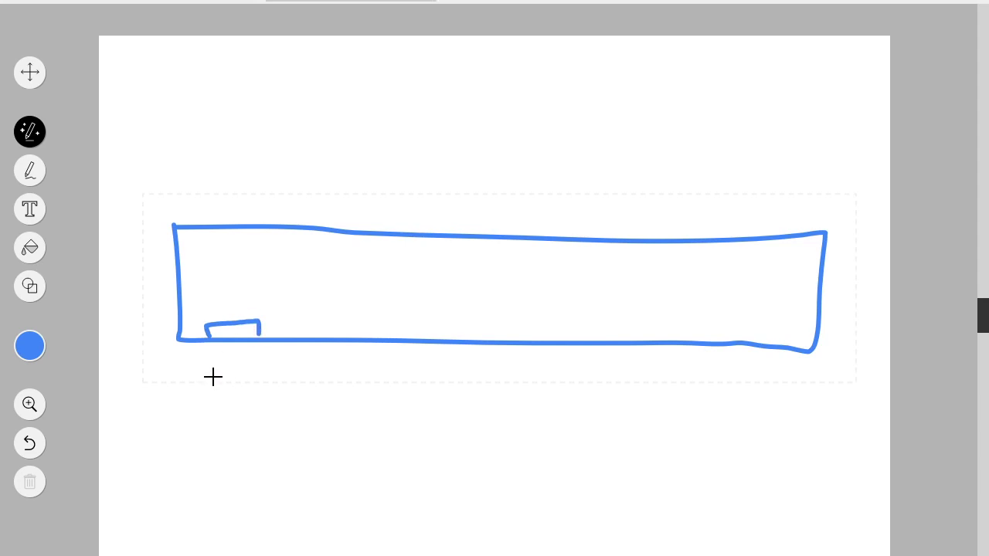
mouse_move(207, 376)
left_mouse_down()
mouse_move(227, 397)
mouse_move(247, 372)
mouse_move(235, 380)
mouse_move(261, 399)
left_mouse_up()
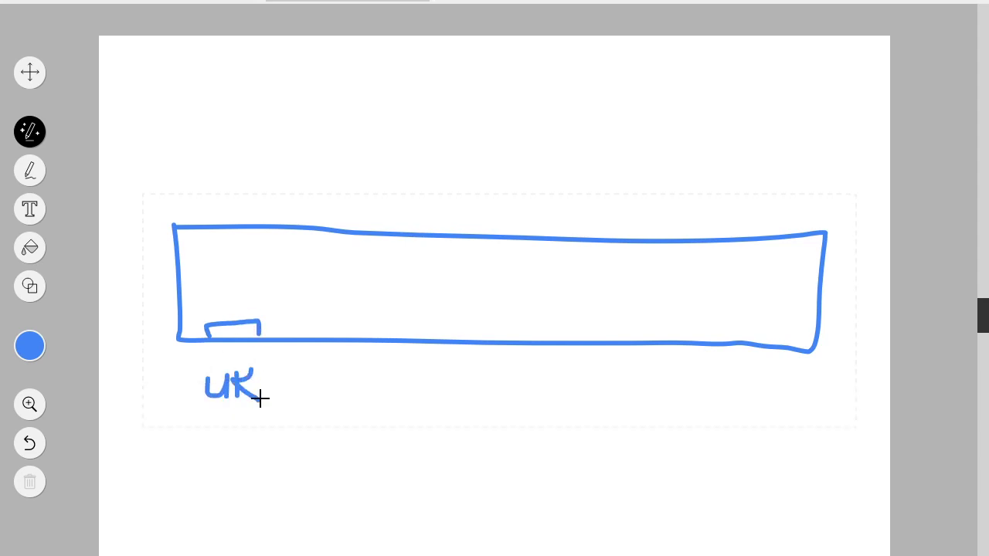
left_click_drag(210, 330, 216, 223)
mouse_move(181, 282)
left_mouse_down()
mouse_move(194, 256)
mouse_move(192, 301)
left_mouse_up()
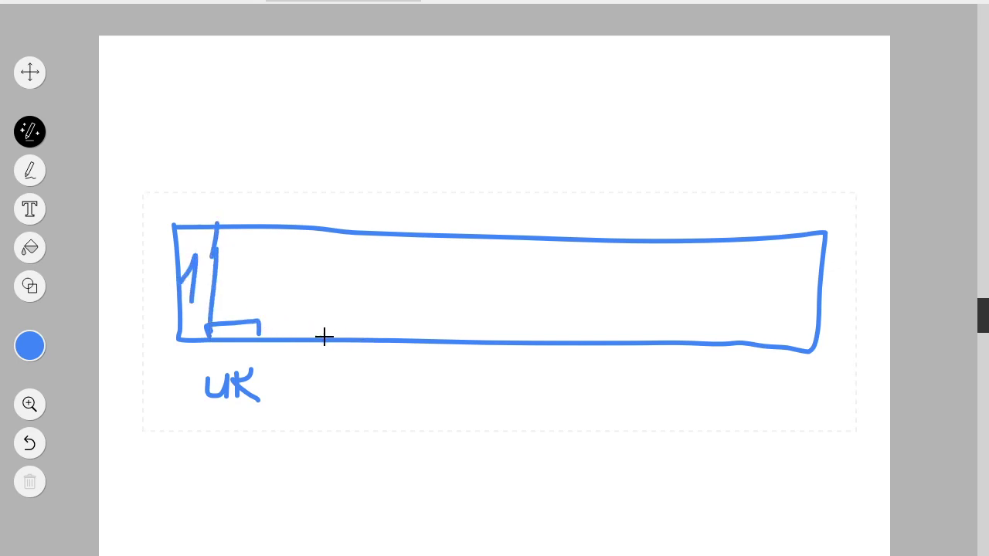
Step: Divide off a section numbered 2 on the bar and draw a boxed check mark and "2K" beneath it
mouse_move(324, 337)
left_mouse_down()
mouse_move(320, 248)
mouse_move(331, 230)
left_mouse_up()
mouse_move(257, 264)
left_mouse_down()
mouse_move(273, 247)
mouse_move(247, 279)
mouse_move(283, 294)
left_mouse_up()
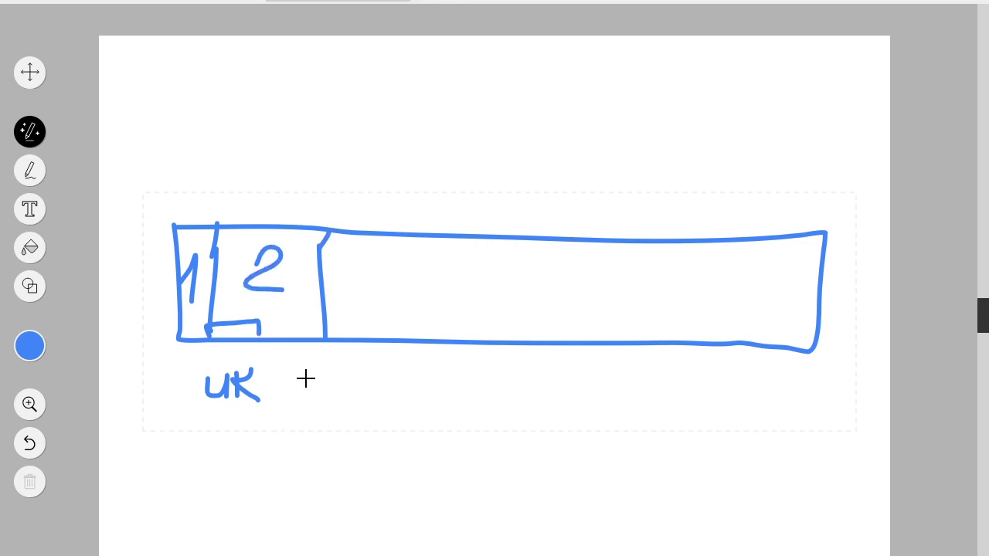
mouse_move(299, 378)
left_mouse_down()
mouse_move(333, 392)
mouse_move(299, 375)
mouse_move(299, 389)
mouse_move(325, 357)
left_mouse_up()
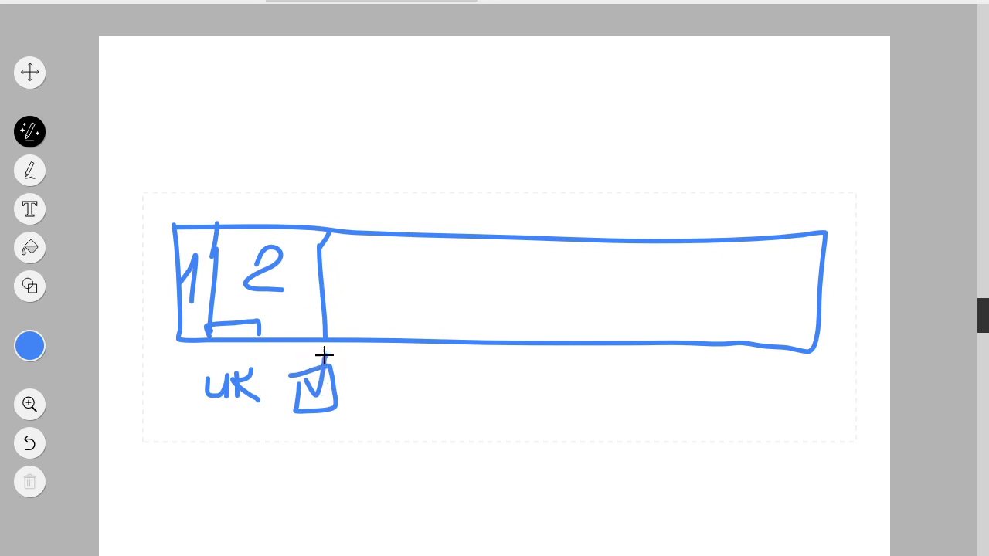
mouse_move(287, 373)
left_mouse_down()
mouse_move(330, 408)
mouse_move(335, 367)
mouse_move(291, 372)
left_mouse_up()
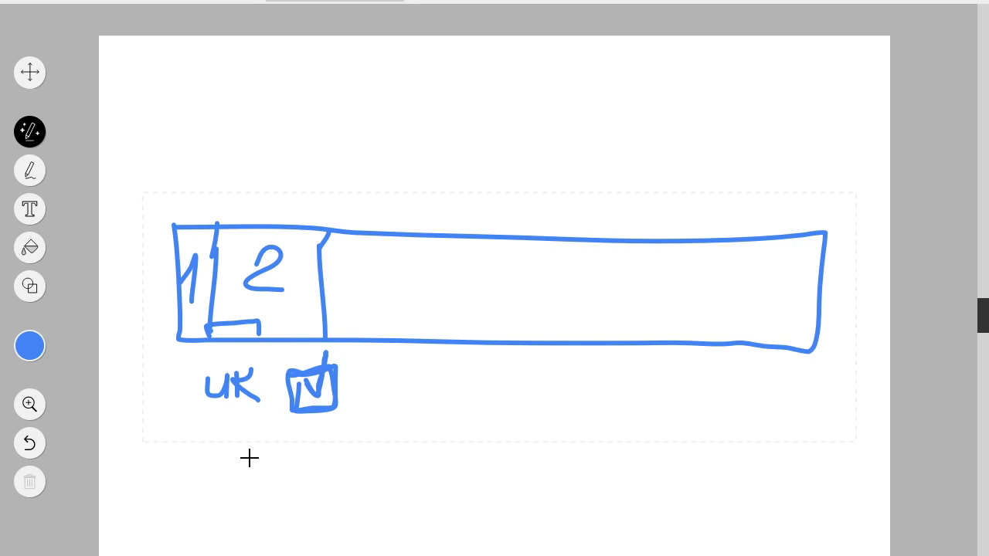
mouse_move(257, 448)
left_mouse_down()
mouse_move(287, 458)
mouse_move(298, 489)
left_mouse_up()
mouse_move(303, 442)
left_mouse_down()
mouse_move(302, 484)
mouse_move(320, 482)
left_mouse_up()
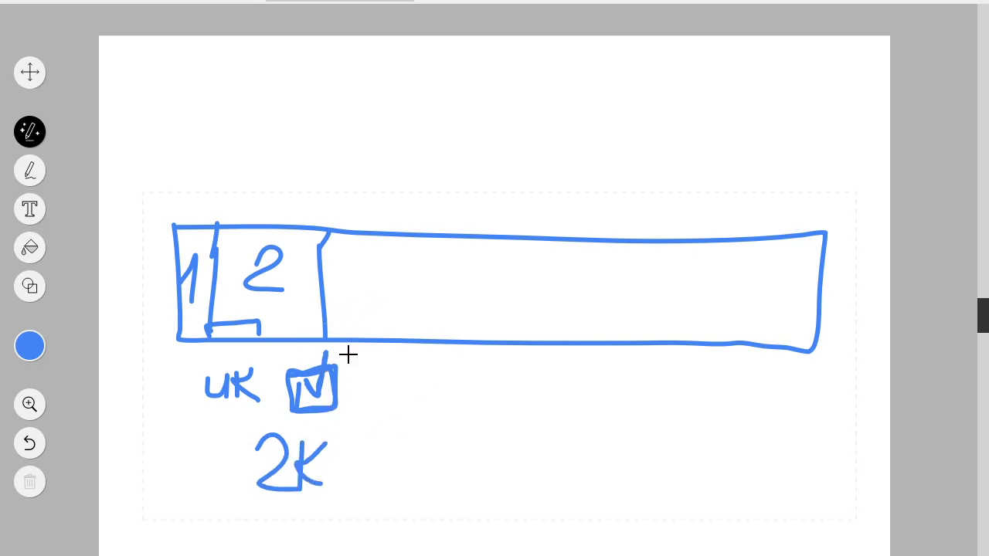
Step: Thicken the bar's first two dividers, add a heavy third divider, and draw a hooked upward arrow from 2K
mouse_move(327, 223)
left_mouse_down()
mouse_move(327, 342)
mouse_move(330, 227)
mouse_move(321, 286)
mouse_move(322, 250)
left_mouse_up()
mouse_move(215, 226)
left_mouse_down()
mouse_move(212, 319)
mouse_move(213, 230)
left_mouse_up()
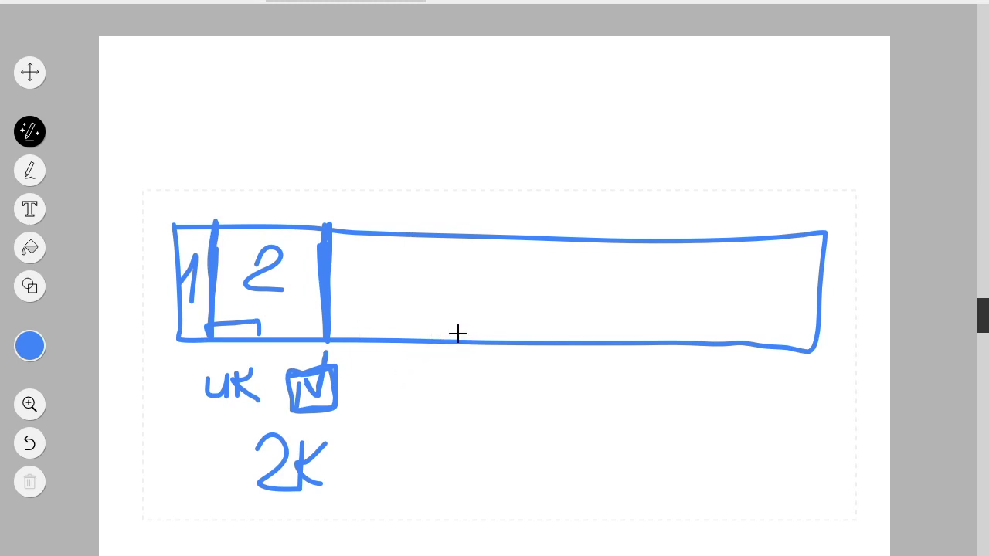
mouse_move(457, 333)
left_mouse_down()
mouse_move(450, 236)
mouse_move(450, 334)
mouse_move(454, 244)
left_mouse_up()
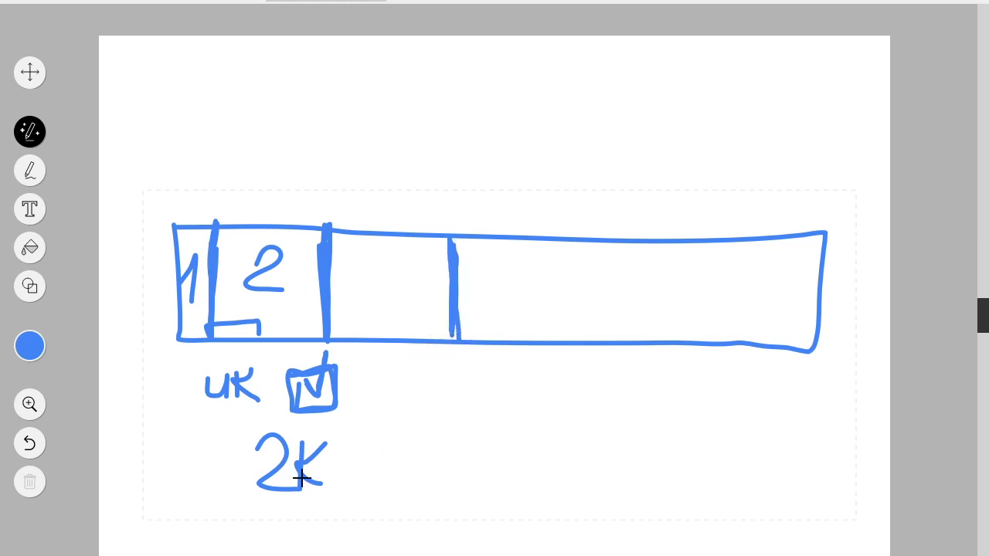
mouse_move(289, 488)
left_mouse_down()
mouse_move(308, 527)
mouse_move(372, 479)
left_mouse_up()
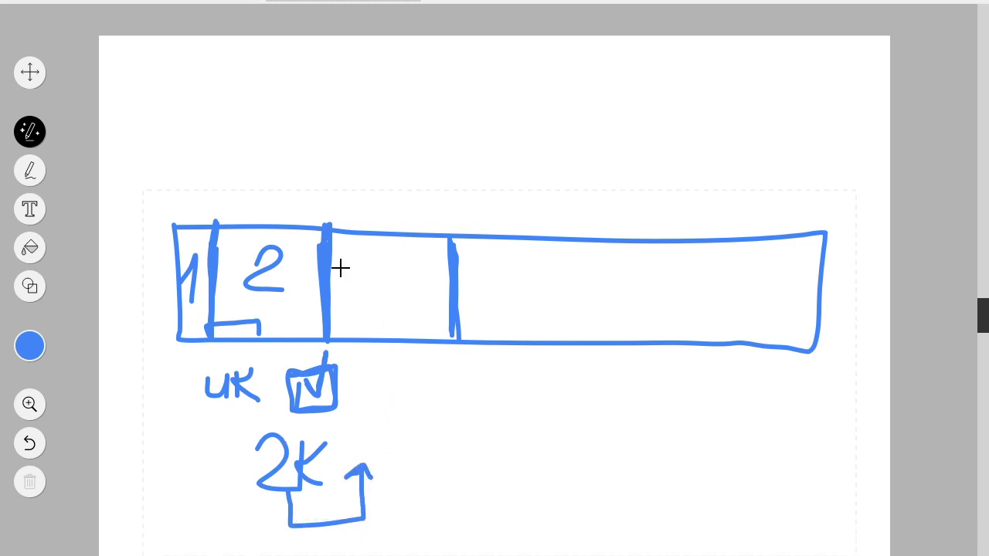
mouse_move(455, 242)
left_mouse_down()
mouse_move(455, 339)
mouse_move(457, 251)
left_mouse_up()
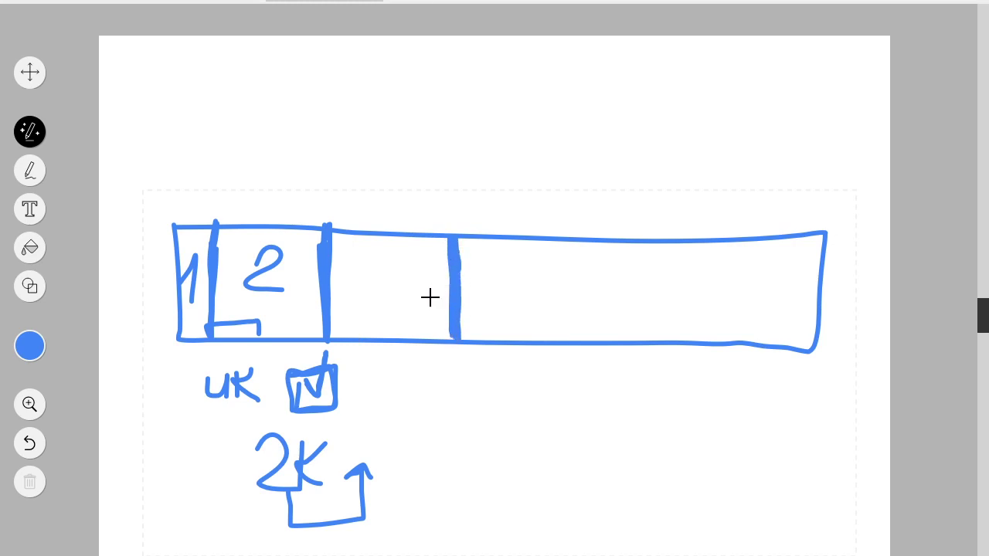
Step: Reinforce the two dividers around section 2 and the UK bracket, and number the following section 3
mouse_move(320, 231)
left_mouse_down()
mouse_move(317, 346)
mouse_move(323, 308)
mouse_move(320, 336)
left_mouse_up()
left_click_drag(210, 333, 221, 219)
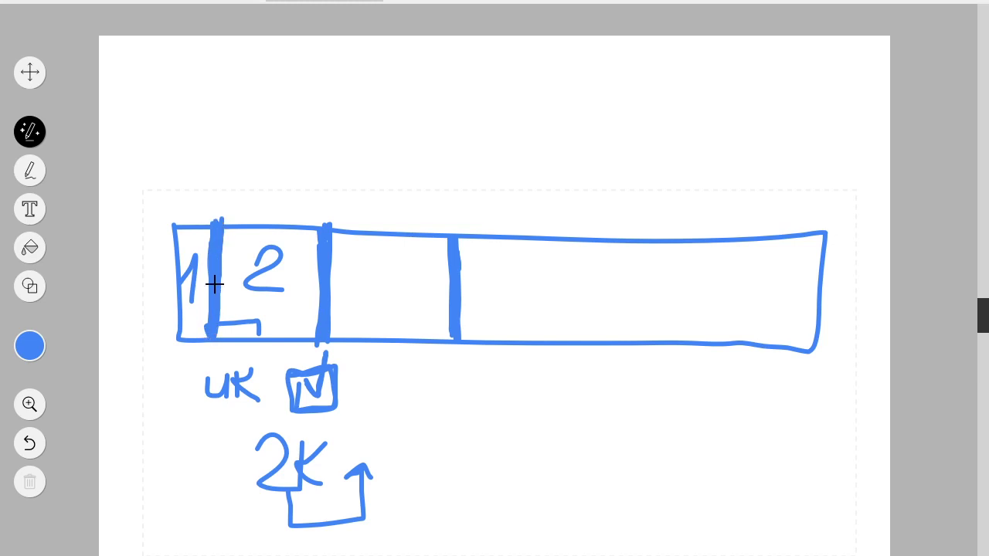
mouse_move(208, 324)
left_mouse_down()
mouse_move(252, 323)
mouse_move(260, 335)
mouse_move(258, 327)
left_mouse_up()
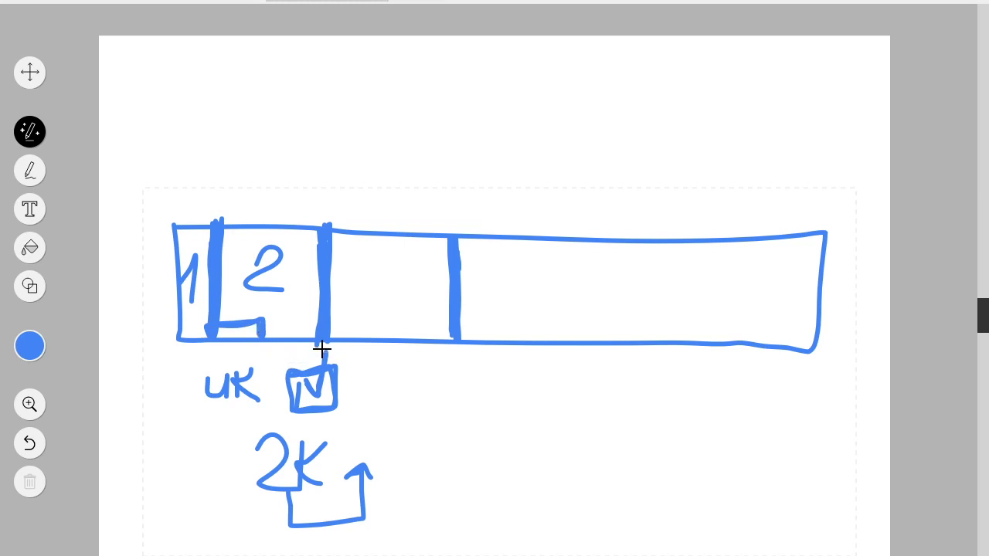
left_click_drag(322, 340, 320, 344)
left_click_drag(325, 353, 330, 370)
left_click_drag(330, 357, 320, 370)
mouse_move(374, 252)
left_mouse_down()
mouse_move(411, 252)
mouse_move(386, 275)
mouse_move(413, 297)
mouse_move(380, 297)
left_mouse_up()
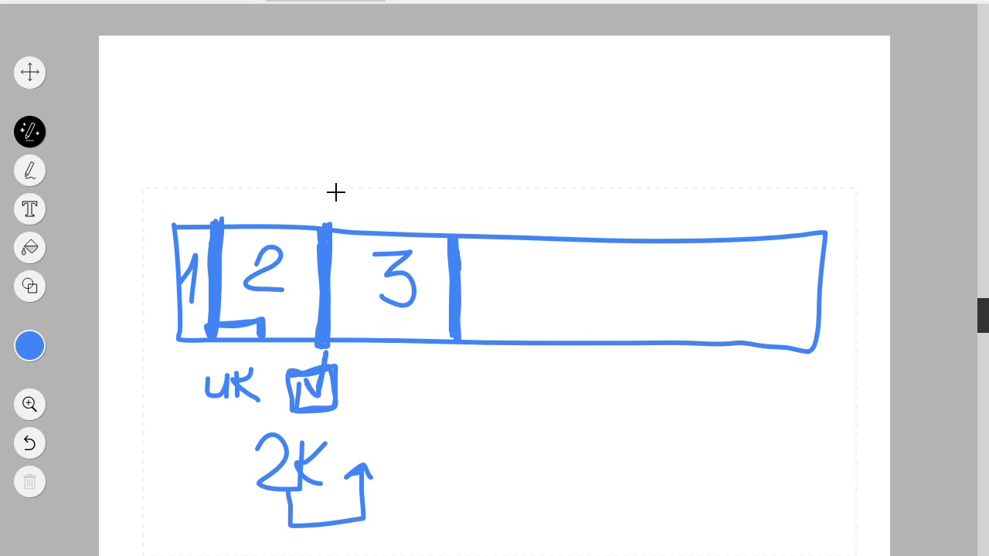
Step: Draw a boxed letter F above the start of section 3 and another one above section 1
mouse_move(351, 176)
left_mouse_down()
mouse_move(353, 202)
mouse_move(375, 170)
mouse_move(342, 168)
mouse_move(360, 212)
mouse_move(378, 159)
mouse_move(342, 159)
mouse_move(354, 202)
mouse_move(369, 171)
left_mouse_up()
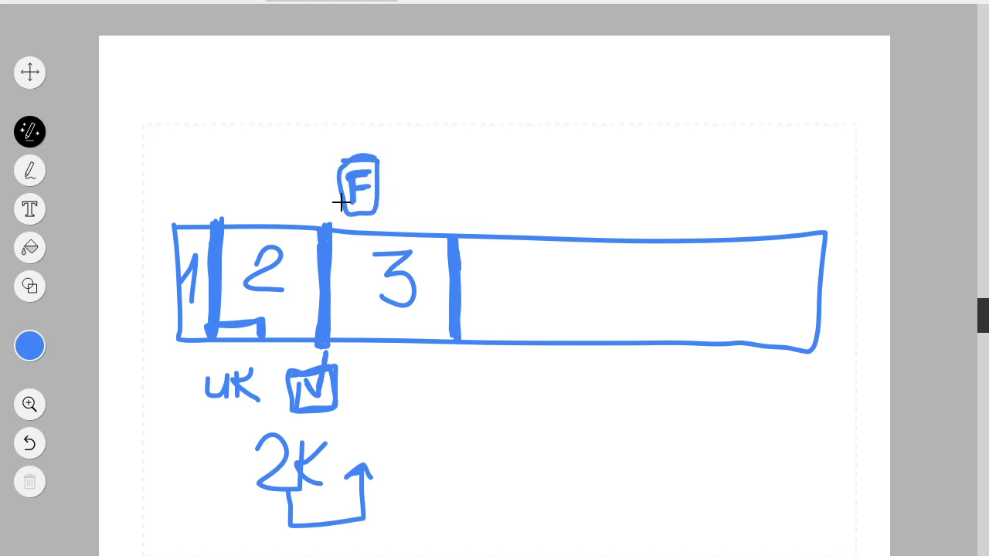
mouse_move(189, 167)
left_mouse_down()
mouse_move(186, 200)
mouse_move(199, 210)
mouse_move(228, 188)
mouse_move(196, 163)
mouse_move(188, 192)
left_mouse_up()
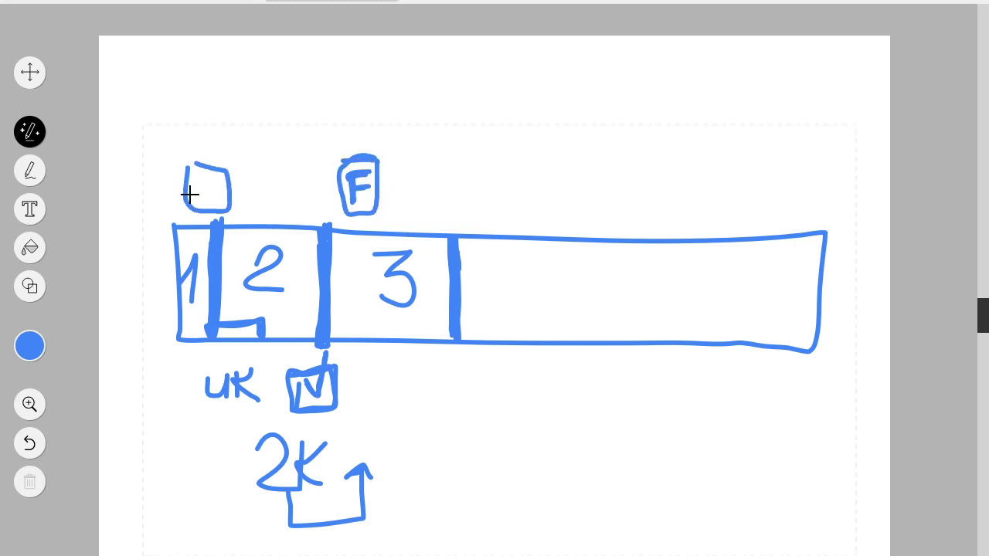
key("ctrl+z")
mouse_move(177, 147)
left_mouse_down()
mouse_move(177, 195)
mouse_move(207, 181)
mouse_move(181, 150)
mouse_move(186, 188)
mouse_move(203, 171)
left_mouse_up()
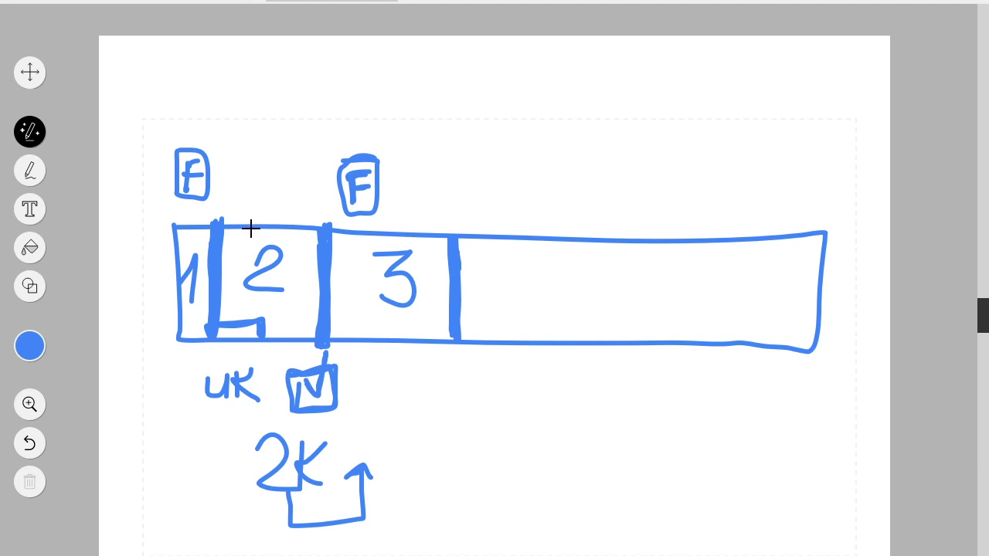
left_click_drag(210, 171, 340, 187)
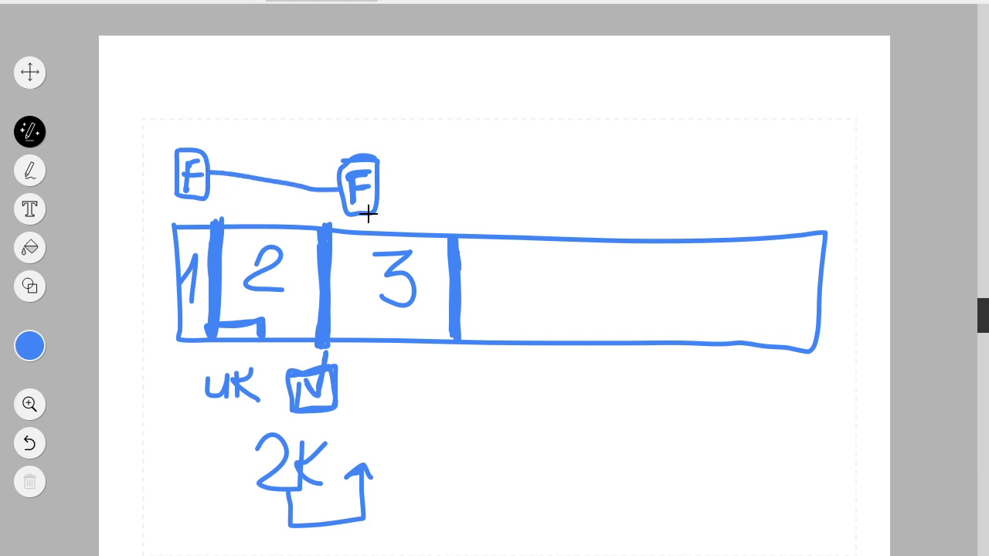
key("ctrl+z")
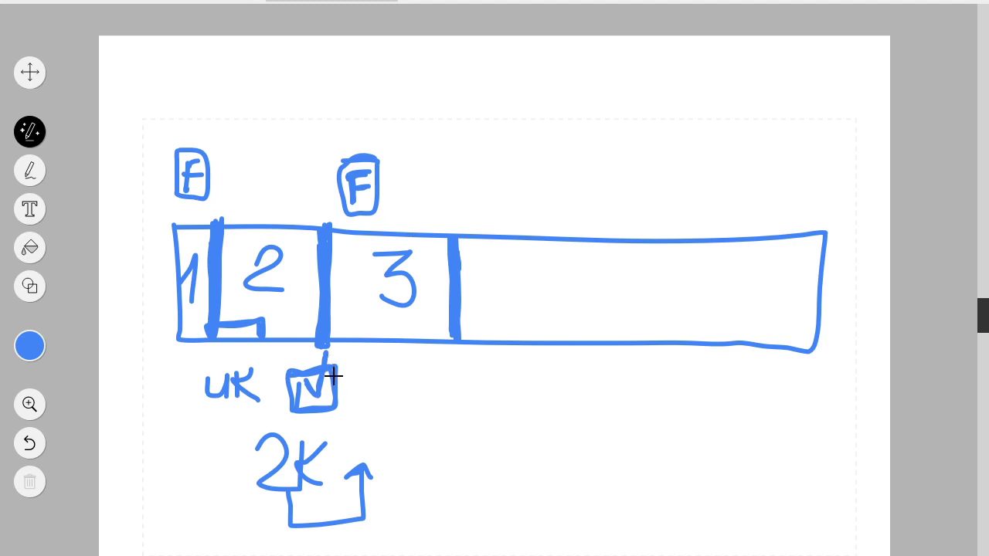
Step: Draw a vertical line from the boxed F down into section 3, continued by short dashes
mouse_move(376, 207)
left_mouse_down()
mouse_move(515, 181)
mouse_move(549, 225)
mouse_move(543, 214)
mouse_move(534, 221)
left_mouse_up()
left_click_drag(358, 211, 361, 263)
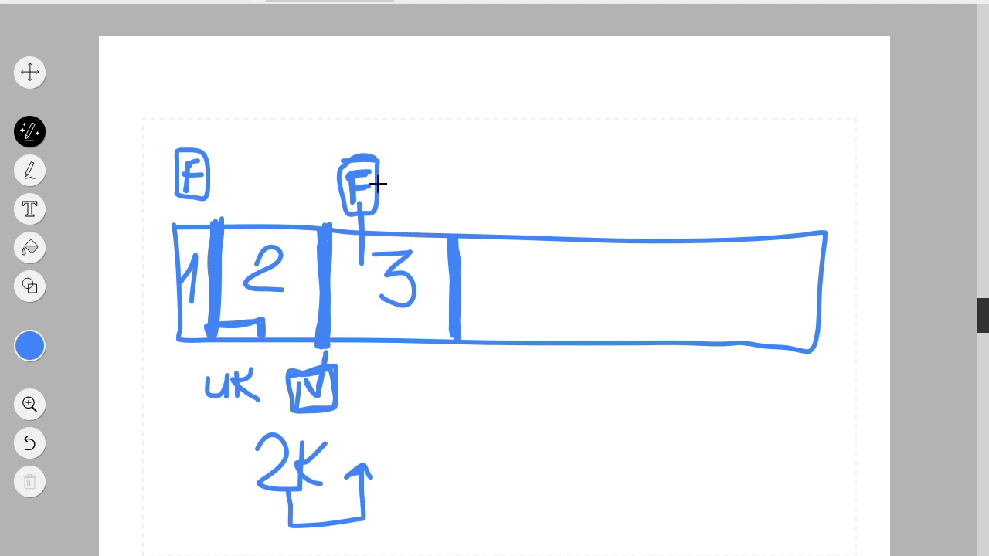
mouse_move(378, 180)
left_mouse_down()
mouse_move(518, 200)
mouse_move(532, 214)
mouse_move(524, 265)
mouse_move(508, 248)
mouse_move(532, 252)
left_mouse_up()
mouse_move(392, 144)
left_mouse_down()
mouse_move(325, 143)
mouse_move(360, 293)
mouse_move(396, 136)
left_mouse_up()
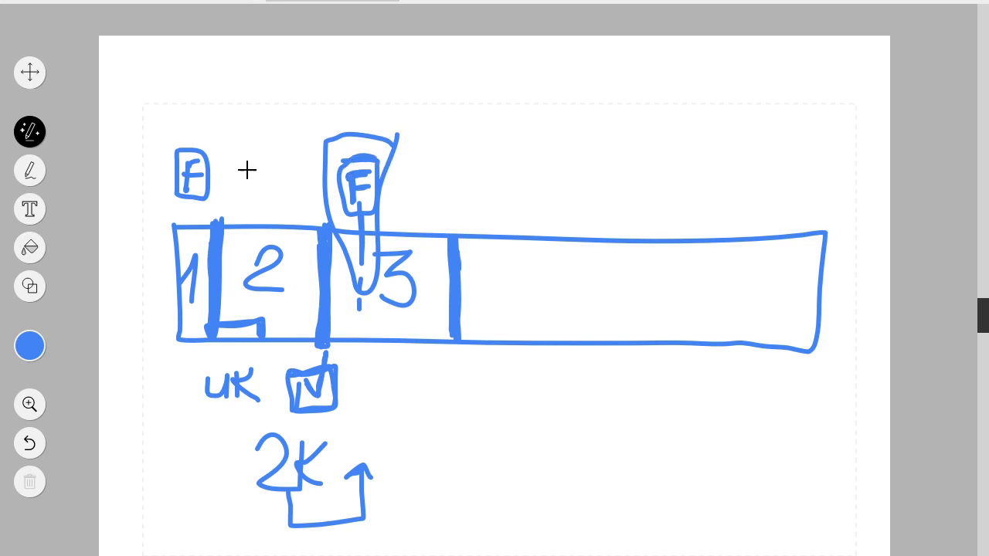
key("ctrl+z")
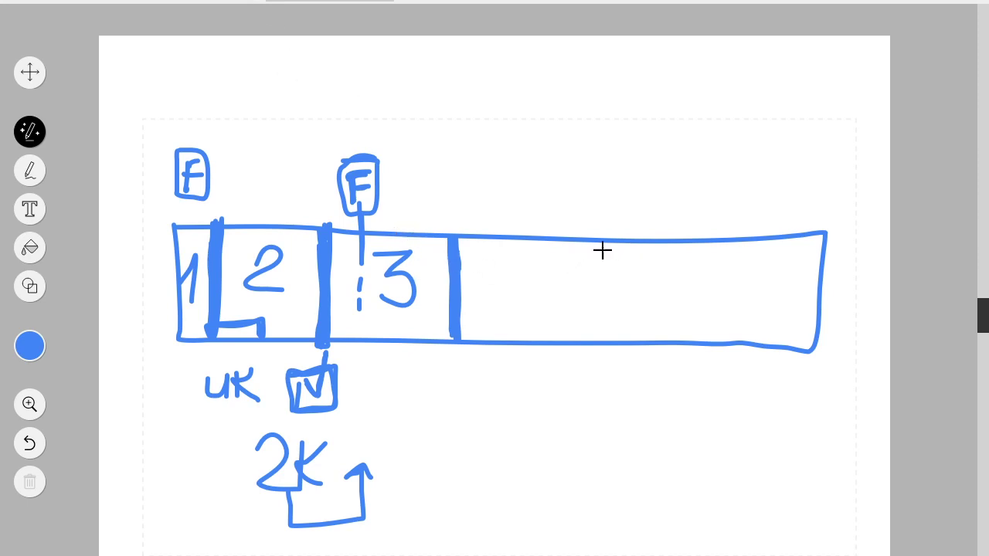
Step: Add a divider after section 3's neighbouring area and label the enclosed section "4-5"
left_click_drag(607, 238, 605, 354)
mouse_move(481, 268)
left_mouse_down()
mouse_move(487, 290)
mouse_move(516, 292)
left_mouse_up()
mouse_move(506, 270)
left_mouse_down()
mouse_move(504, 317)
mouse_move(540, 290)
mouse_move(567, 301)
mouse_move(553, 318)
left_mouse_up()
left_click_drag(555, 270, 581, 271)
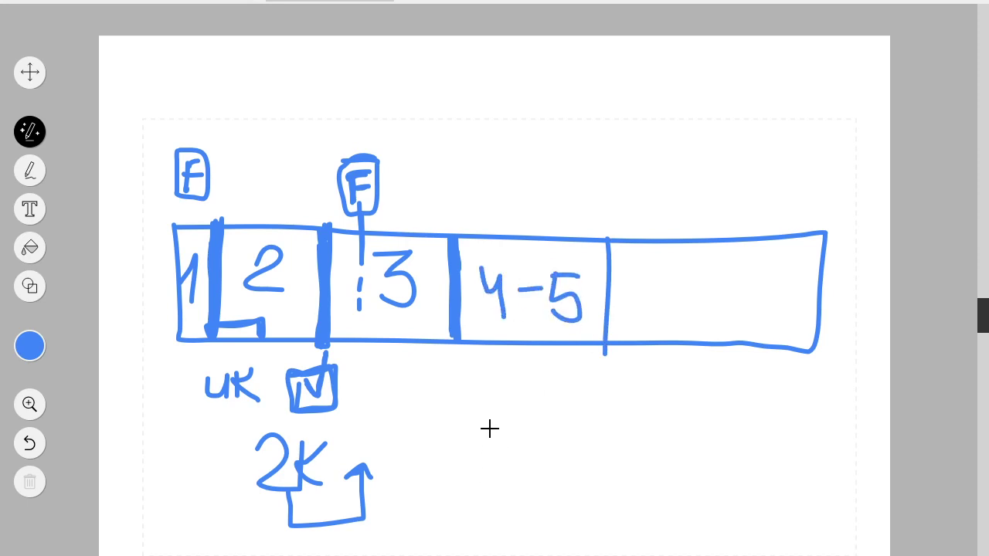
Step: Write "+3K" above an underlined-style "7K" below the 4-5 section, and add a boxed check mark at its closing divider
mouse_move(476, 416)
left_mouse_down()
mouse_move(527, 417)
mouse_move(515, 481)
left_mouse_up()
left_click_drag(496, 447, 547, 453)
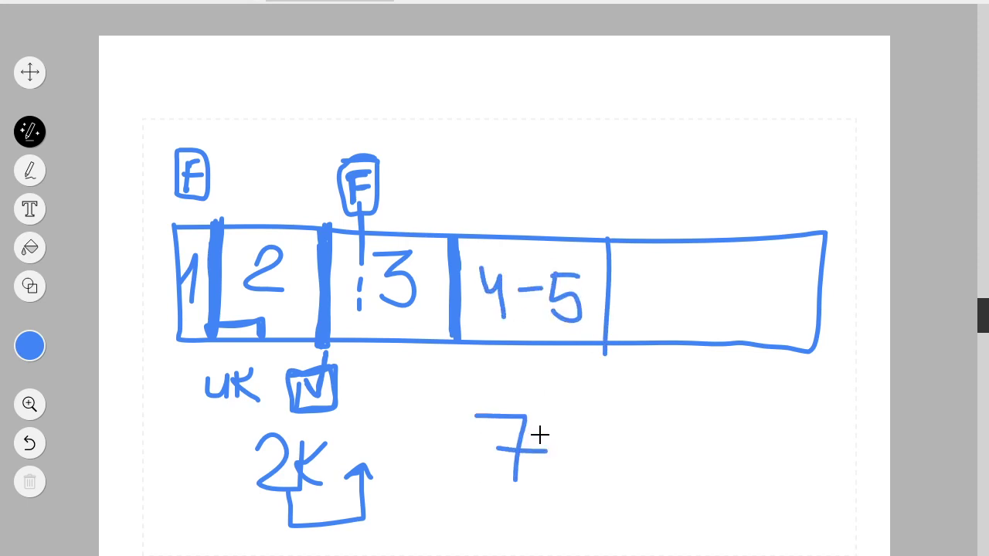
mouse_move(539, 408)
left_mouse_down()
mouse_move(539, 481)
mouse_move(582, 479)
left_mouse_up()
left_click_drag(471, 379, 502, 379)
mouse_move(493, 371)
left_mouse_down()
mouse_move(513, 358)
mouse_move(503, 394)
mouse_move(533, 398)
left_mouse_up()
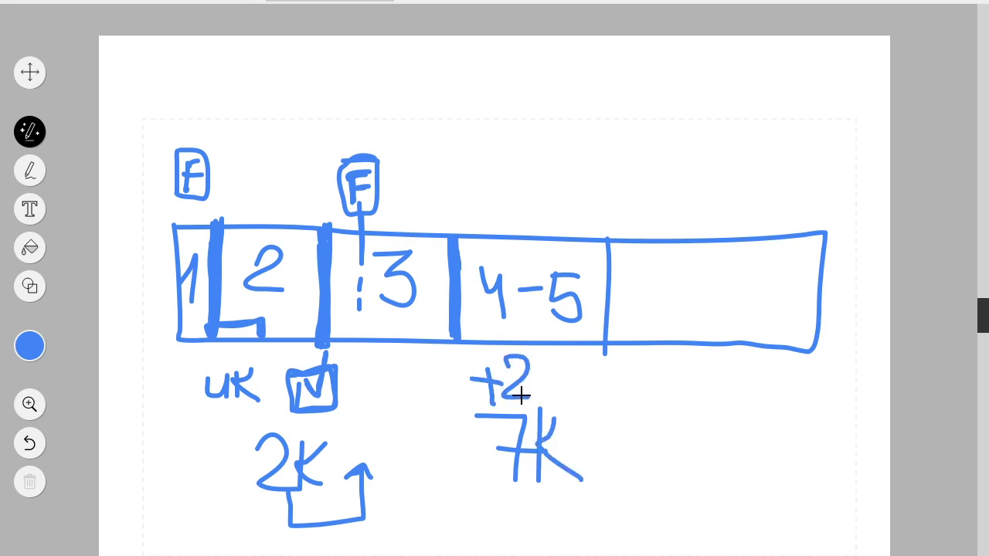
key("ctrl+z")
left_click_drag(508, 354, 517, 382)
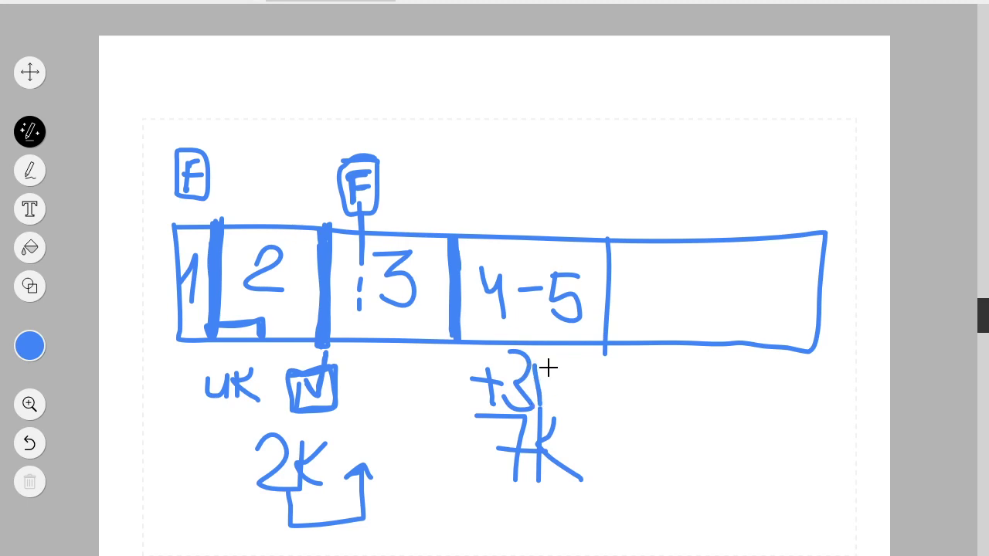
left_click_drag(538, 371, 538, 408)
left_click_drag(551, 370, 572, 410)
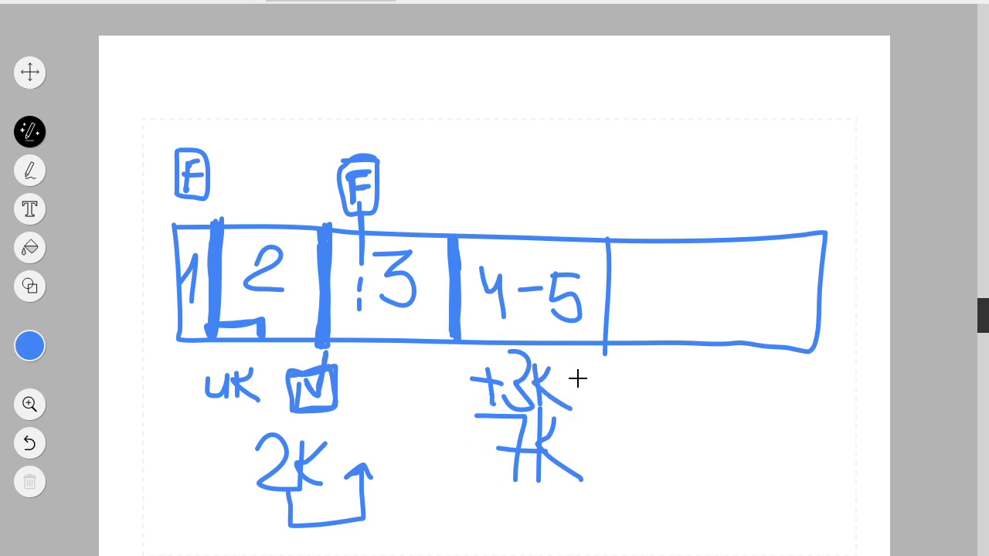
mouse_move(577, 368)
left_mouse_down()
mouse_move(599, 397)
mouse_move(595, 361)
mouse_move(572, 365)
mouse_move(594, 372)
mouse_move(596, 349)
left_mouse_up()
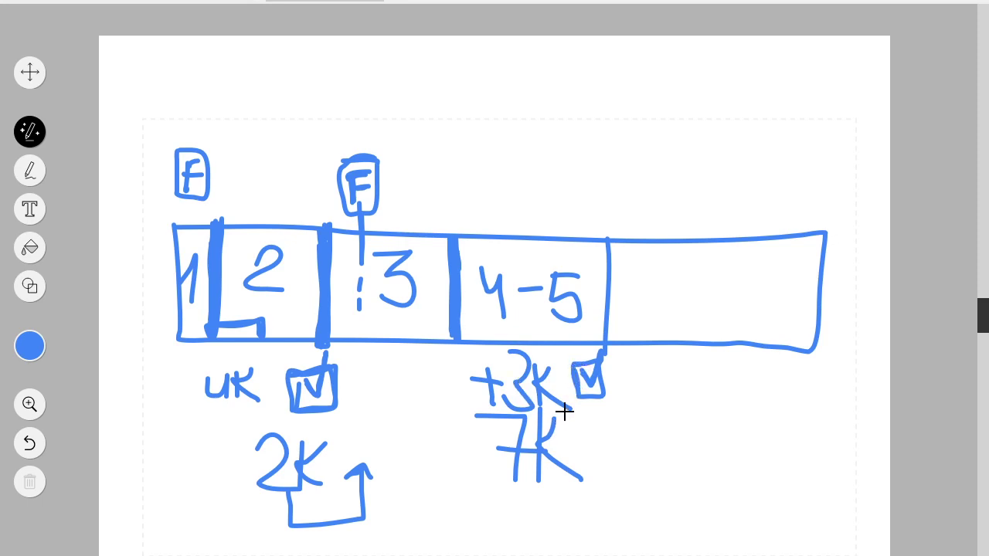
Step: Draw a bent line from +3K down to a negative amount, followed by an arrow and the word "SCAM"
mouse_move(565, 412)
left_mouse_down()
mouse_move(590, 432)
mouse_move(626, 492)
mouse_move(568, 523)
mouse_move(559, 552)
mouse_move(606, 555)
mouse_move(577, 543)
mouse_move(619, 522)
mouse_move(626, 553)
mouse_move(626, 536)
mouse_move(646, 553)
left_mouse_up()
left_click_drag(505, 545, 543, 544)
mouse_move(526, 527)
left_mouse_down()
mouse_move(524, 555)
mouse_move(543, 547)
left_mouse_up()
key("ctrl+z")
key("ctrl+z")
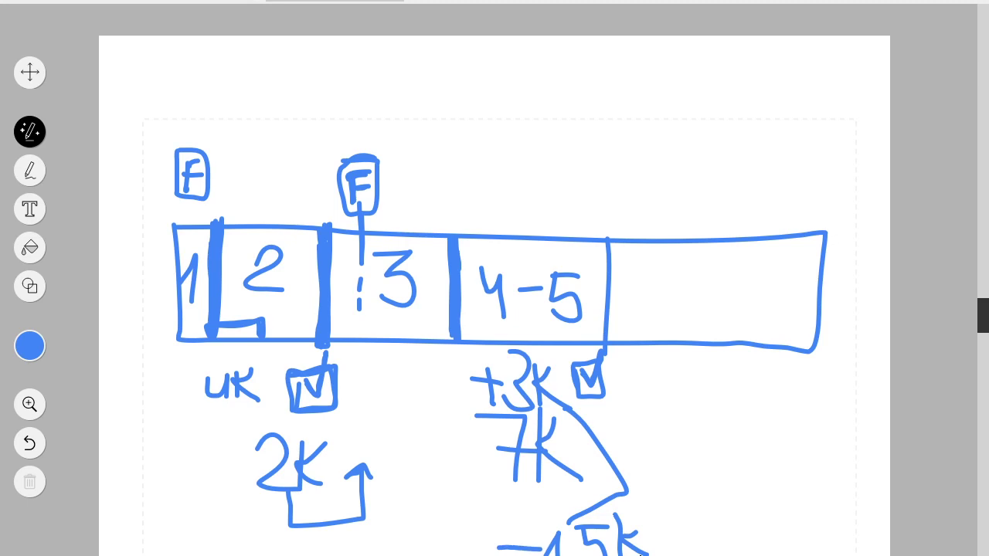
mouse_move(656, 545)
left_mouse_down()
mouse_move(711, 552)
mouse_move(703, 550)
mouse_move(727, 551)
left_mouse_up()
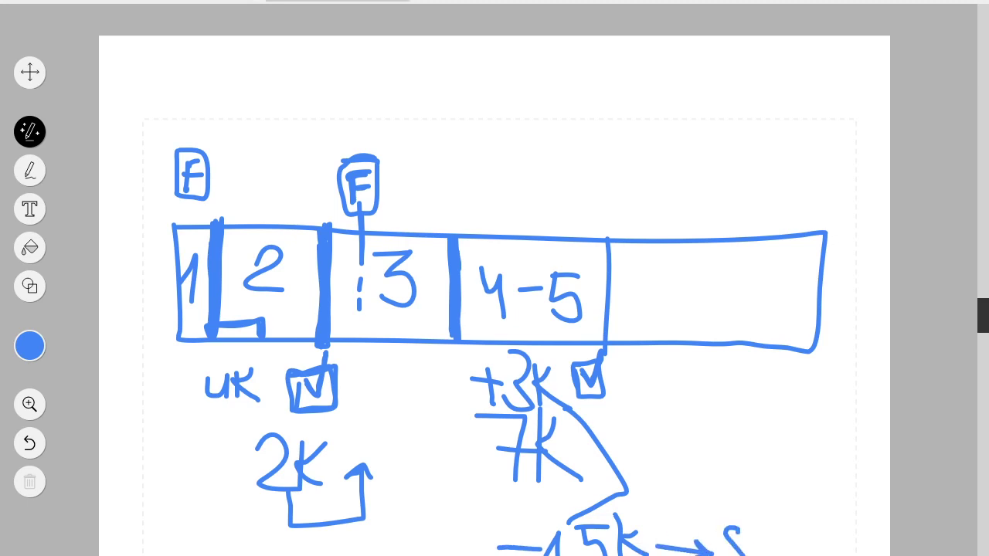
mouse_move(781, 532)
left_mouse_down()
mouse_move(754, 553)
mouse_move(785, 525)
mouse_move(802, 550)
mouse_move(817, 525)
mouse_move(838, 551)
left_mouse_up()
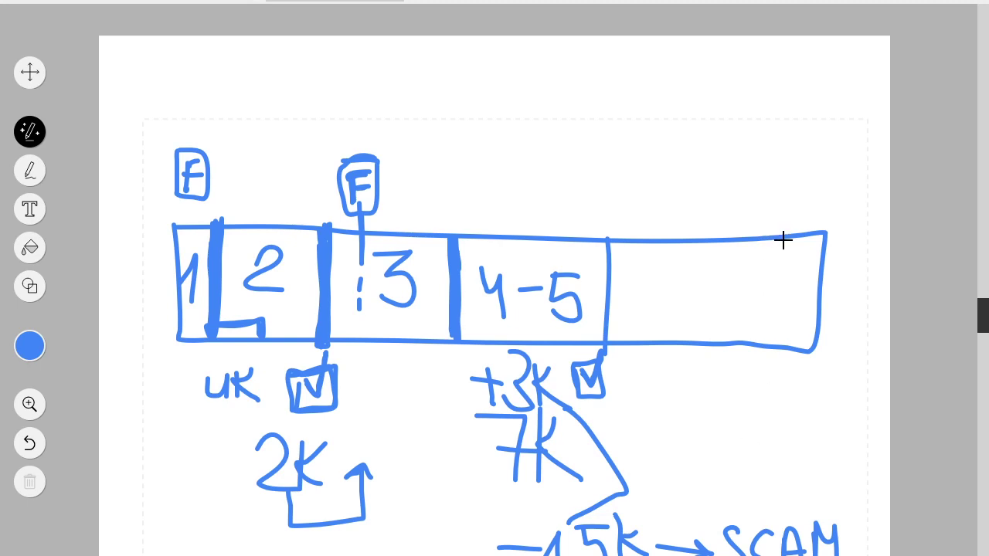
Step: Add a thick divider near the bar's far end and a thin divider halfway through the blank section before it
left_click_drag(783, 239, 786, 348)
mouse_move(773, 305)
left_mouse_down()
mouse_move(782, 340)
mouse_move(779, 236)
left_mouse_up()
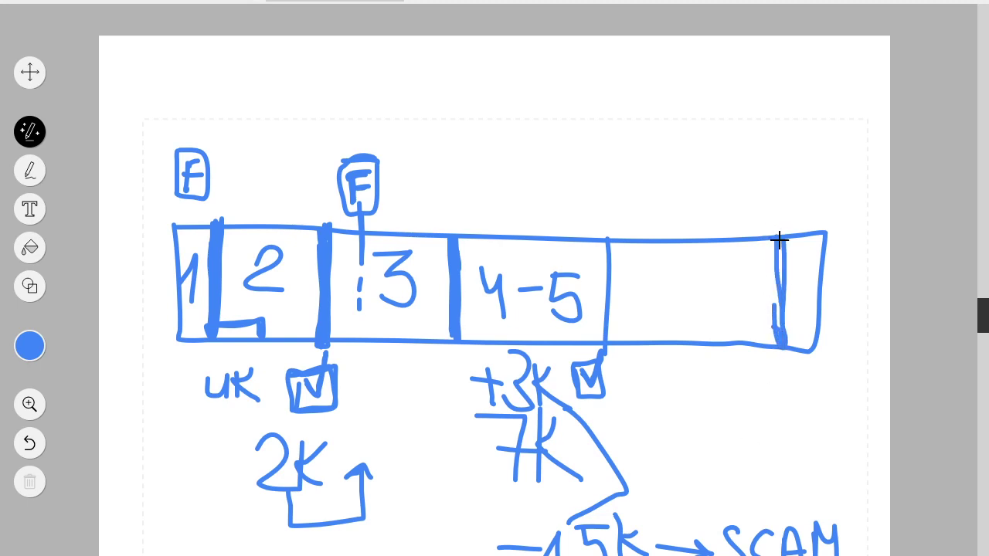
left_click_drag(689, 235, 690, 259)
left_click_drag(691, 319, 691, 358)
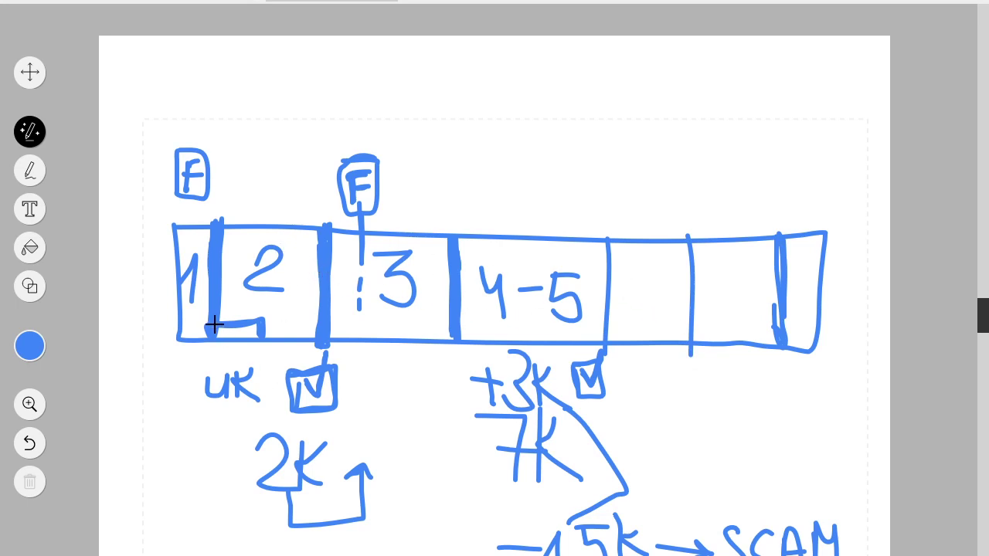
mouse_move(213, 331)
left_mouse_down()
mouse_move(223, 380)
mouse_move(607, 394)
left_mouse_up()
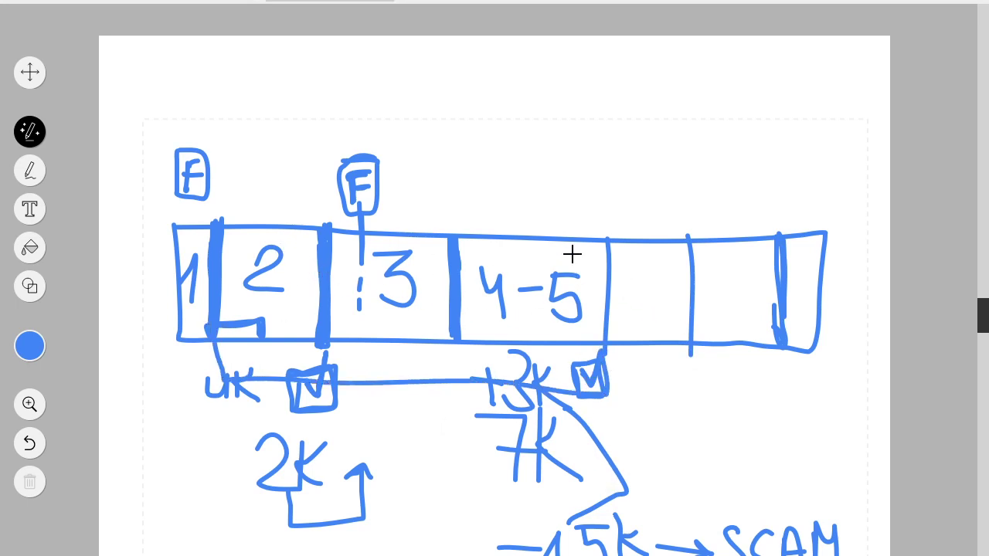
key("ctrl+z")
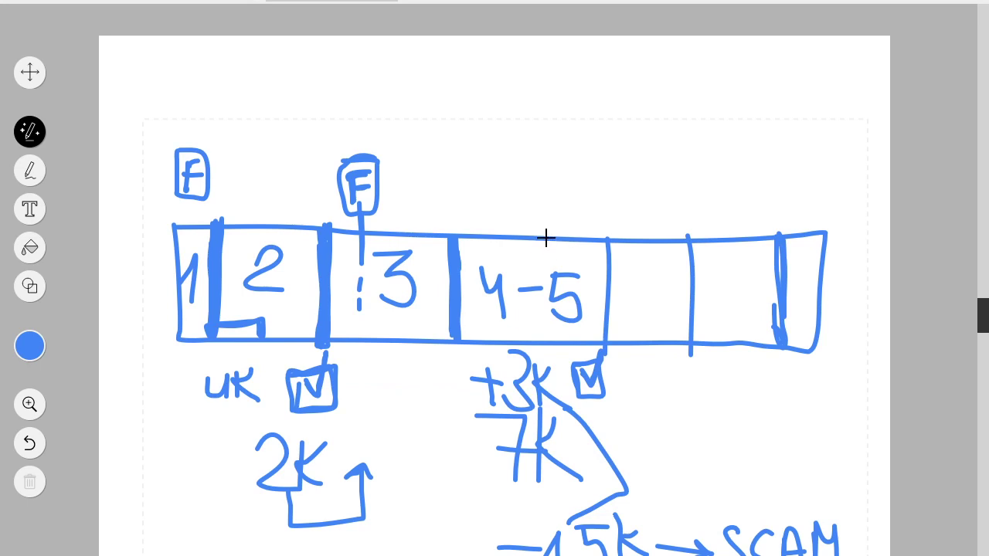
Step: Separate 4 and 5 with a divider, bracket the span from section 3 to 5 above the bar, and point an arrow from 7K to section 3's end
left_click_drag(536, 229, 536, 255)
left_click_drag(537, 344, 538, 239)
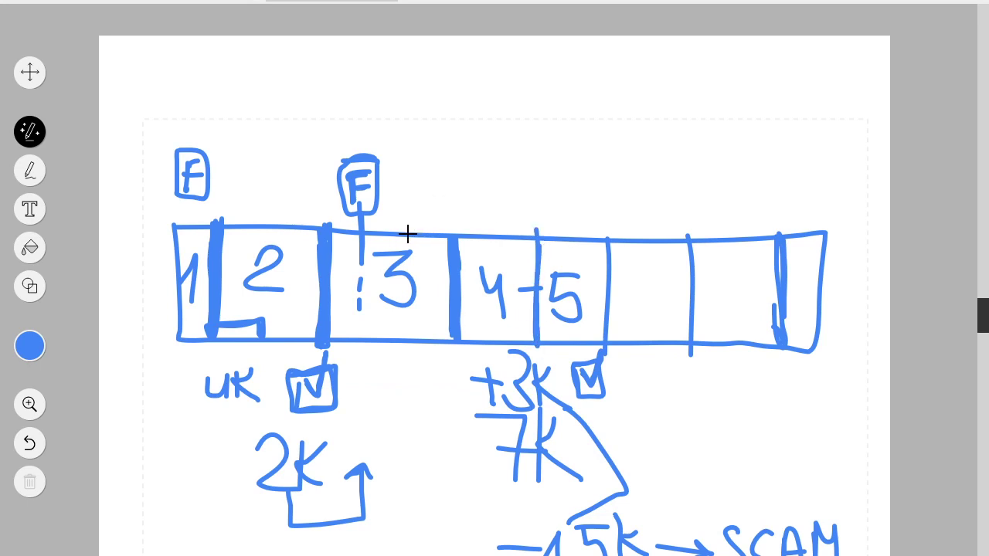
mouse_move(395, 230)
left_mouse_down()
mouse_move(394, 204)
mouse_move(531, 211)
mouse_move(532, 228)
mouse_move(530, 212)
mouse_move(610, 232)
left_mouse_up()
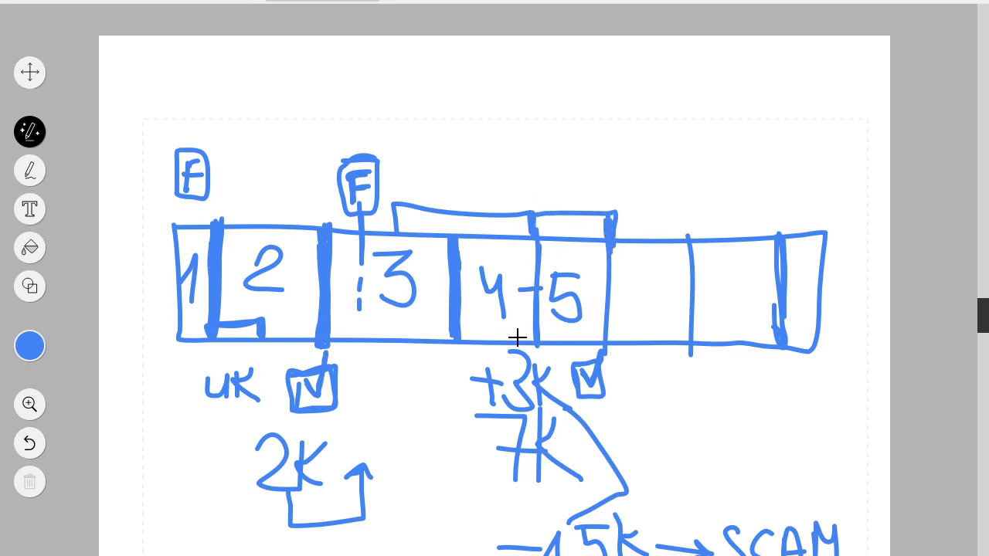
mouse_move(495, 431)
left_mouse_down()
mouse_move(455, 429)
mouse_move(446, 346)
mouse_move(429, 377)
mouse_move(462, 373)
left_mouse_up()
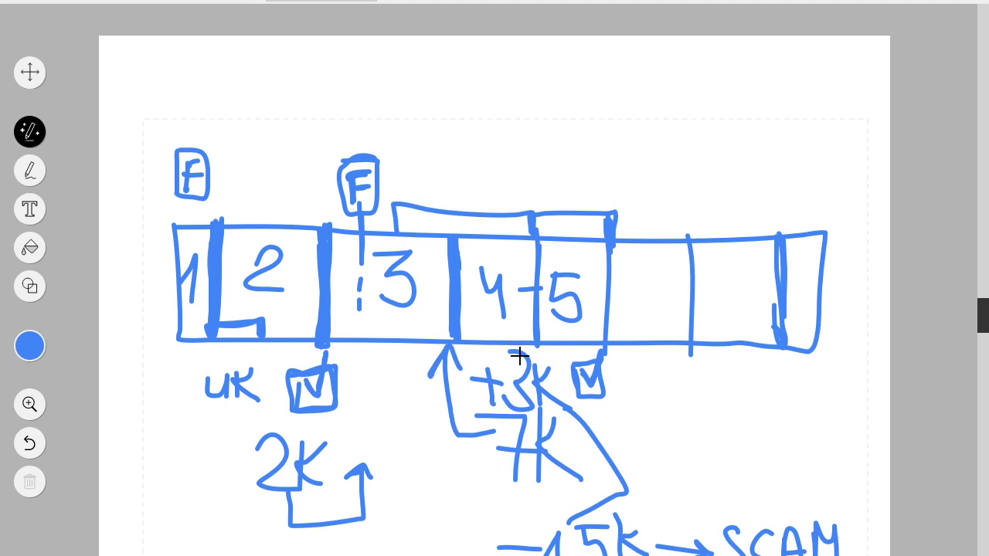
Step: Redraw the arrow from 7K as a curve up toward the bar, and draw a small box above the 4-5 divider
key("ctrl+z")
mouse_move(498, 426)
left_mouse_down()
mouse_move(446, 408)
mouse_move(492, 371)
left_mouse_up()
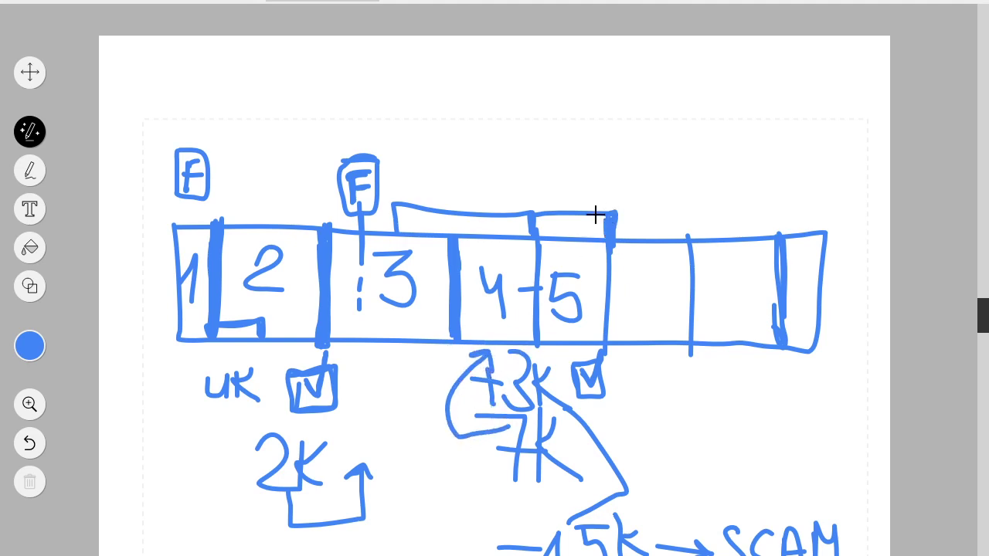
left_click_drag(596, 215, 533, 227)
mouse_move(530, 159)
left_mouse_down()
mouse_move(568, 168)
mouse_move(533, 166)
left_mouse_up()
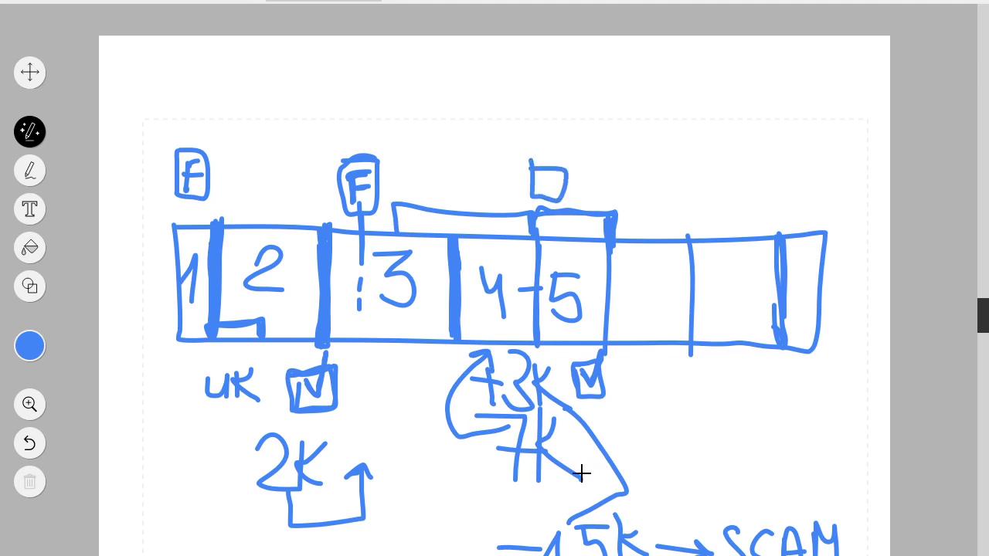
Step: Write "-0,5K → MOVE" directly above the SCAM line
mouse_move(509, 492)
left_mouse_down()
mouse_move(587, 483)
mouse_move(572, 507)
mouse_move(594, 511)
mouse_move(601, 473)
mouse_move(623, 496)
mouse_move(606, 482)
mouse_move(630, 472)
mouse_move(639, 508)
mouse_move(654, 484)
mouse_move(653, 506)
mouse_move(719, 502)
mouse_move(746, 471)
mouse_move(757, 502)
mouse_move(782, 505)
mouse_move(746, 495)
mouse_move(816, 478)
mouse_move(845, 487)
left_mouse_up()
left_click_drag(821, 467, 846, 465)
Step: Try marking the "-0,5K → MOVE" line with a circle and a surrounding frame, undoing each mark
mouse_move(629, 464)
left_mouse_down()
mouse_move(583, 446)
mouse_move(599, 537)
mouse_move(639, 438)
left_mouse_up()
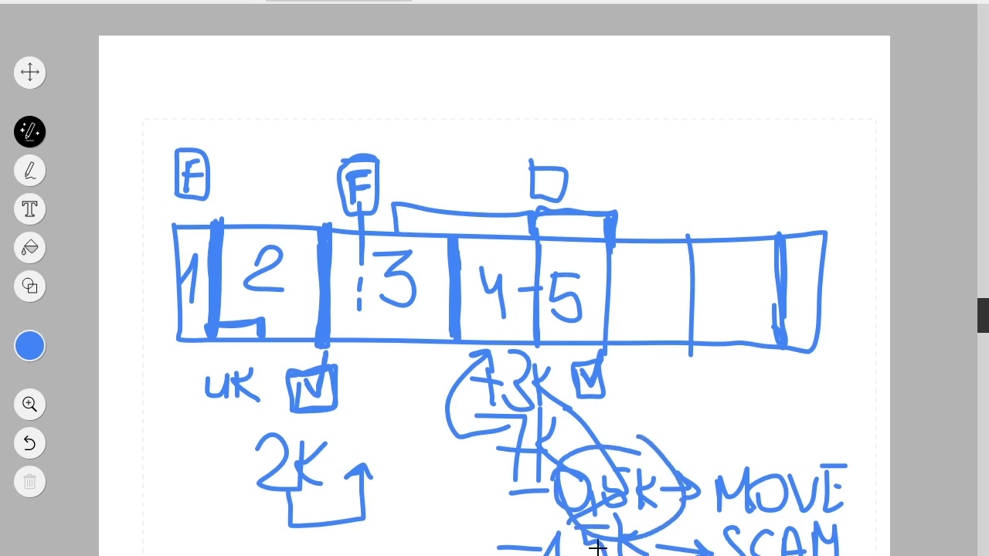
key("ctrl+z")
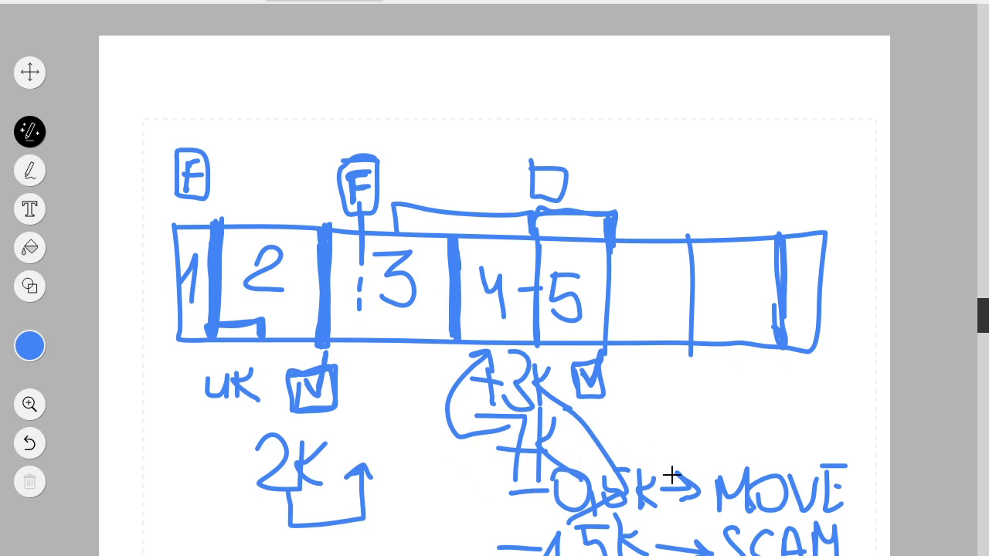
mouse_move(701, 453)
left_mouse_down()
mouse_move(508, 521)
mouse_move(875, 491)
mouse_move(717, 457)
left_mouse_up()
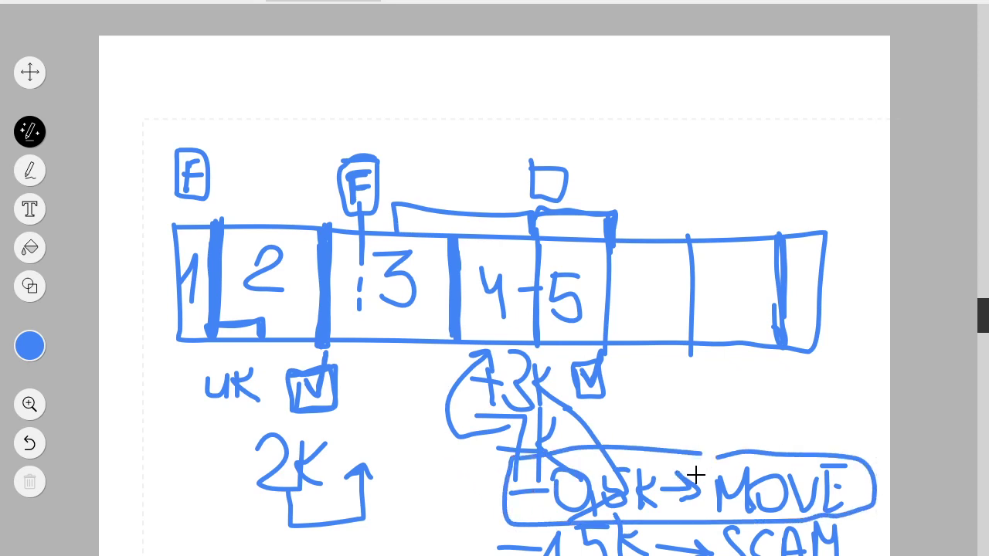
key("ctrl+z")
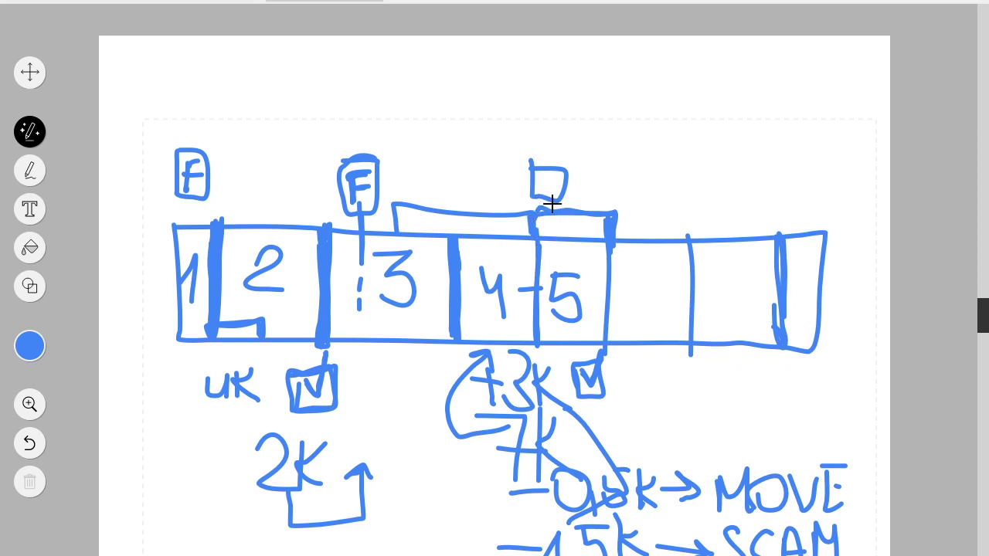
left_click_drag(552, 203, 549, 258)
key("ctrl+z")
Step: Try bracketing the spans from section 2 to sections 3 and 5 and looping around the bar, undoing the strokes
mouse_move(669, 457)
left_mouse_down()
mouse_move(515, 492)
mouse_move(584, 526)
mouse_move(679, 508)
mouse_move(670, 465)
left_mouse_up()
mouse_move(323, 361)
left_mouse_down()
mouse_move(219, 539)
mouse_move(386, 322)
mouse_move(310, 357)
left_mouse_up()
mouse_move(264, 226)
left_mouse_down()
mouse_move(264, 110)
mouse_move(617, 113)
mouse_move(616, 240)
left_mouse_up()
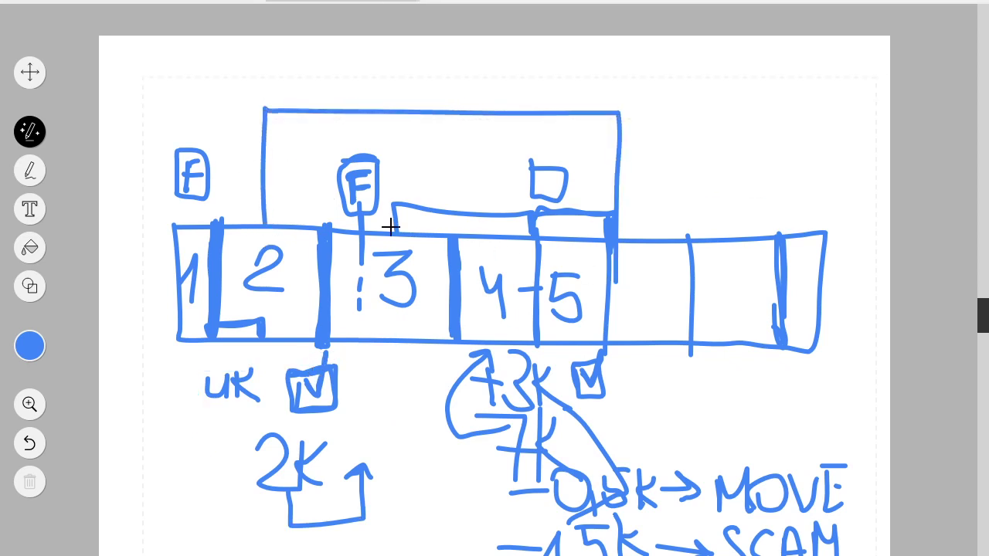
mouse_move(271, 220)
left_mouse_down()
mouse_move(282, 137)
mouse_move(432, 257)
left_mouse_up()
mouse_move(379, 338)
left_mouse_down()
mouse_move(541, 409)
mouse_move(421, 337)
left_mouse_up()
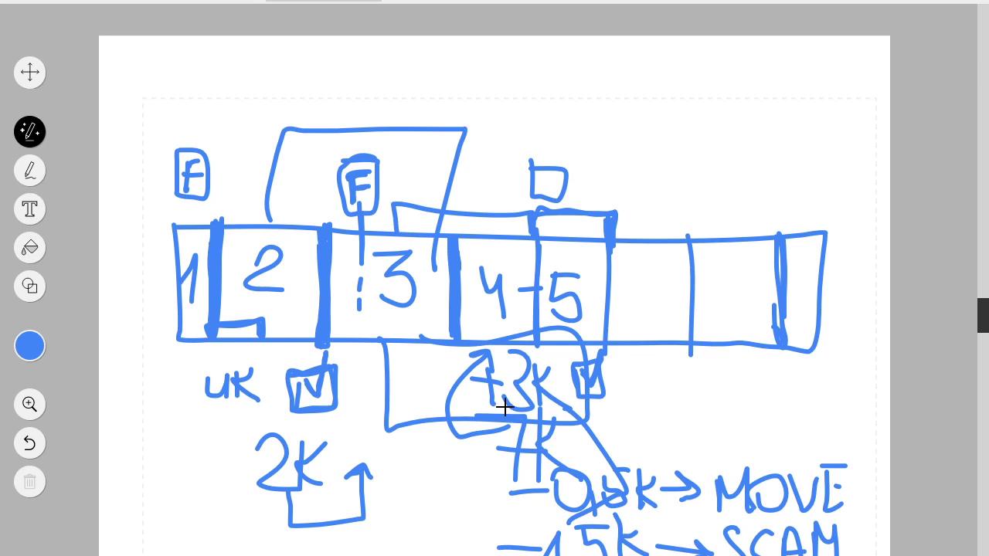
key("ctrl+z")
left_click_drag(578, 349, 468, 340)
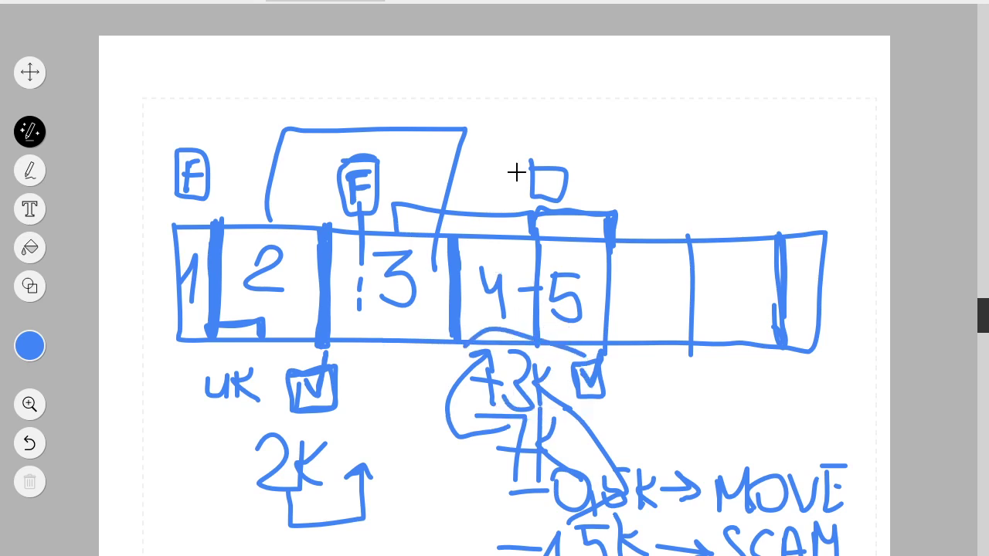
mouse_move(465, 129)
left_mouse_down()
mouse_move(665, 130)
mouse_move(691, 220)
left_mouse_up()
key("ctrl+z")
key("ctrl+z")
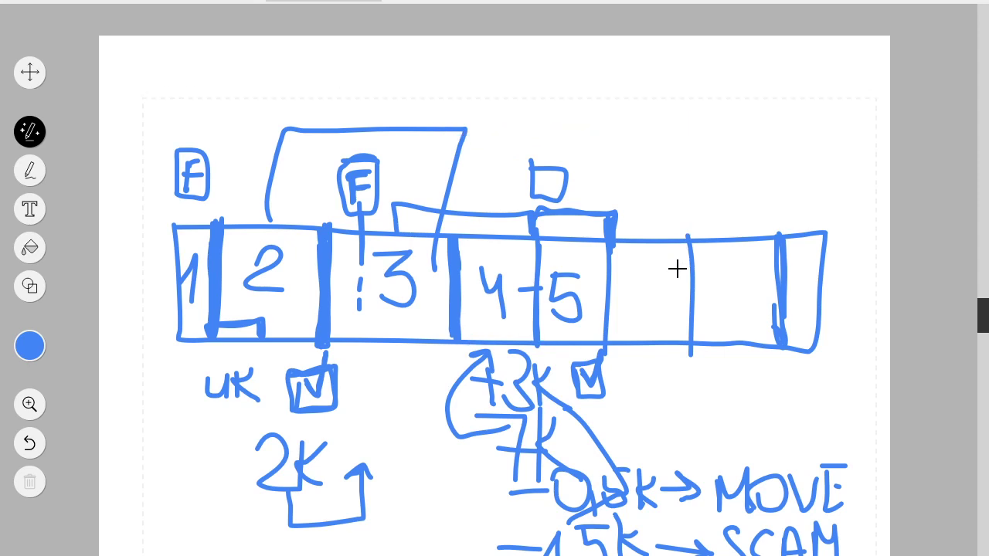
key("ctrl+z")
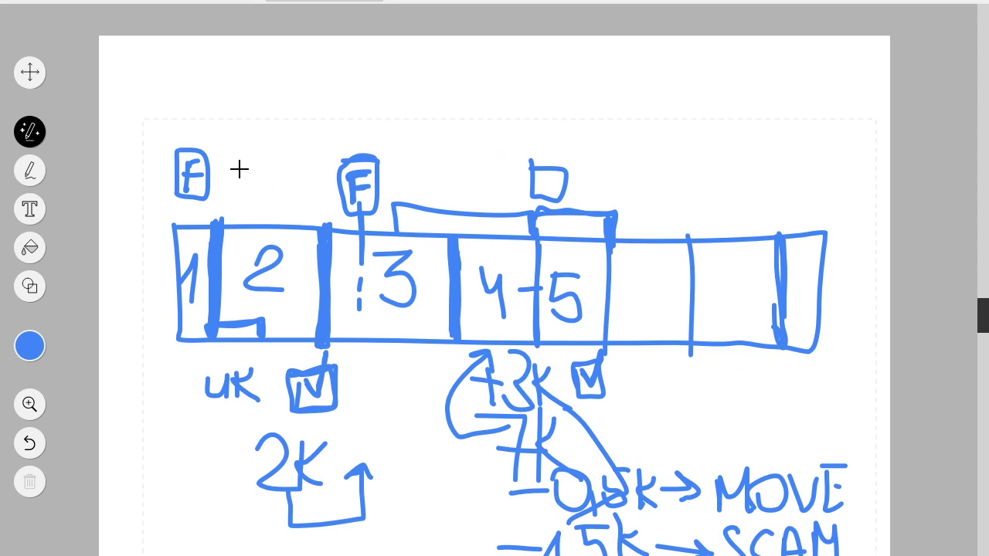
mouse_move(248, 173)
left_mouse_down()
mouse_move(819, 424)
mouse_move(302, 263)
left_mouse_up()
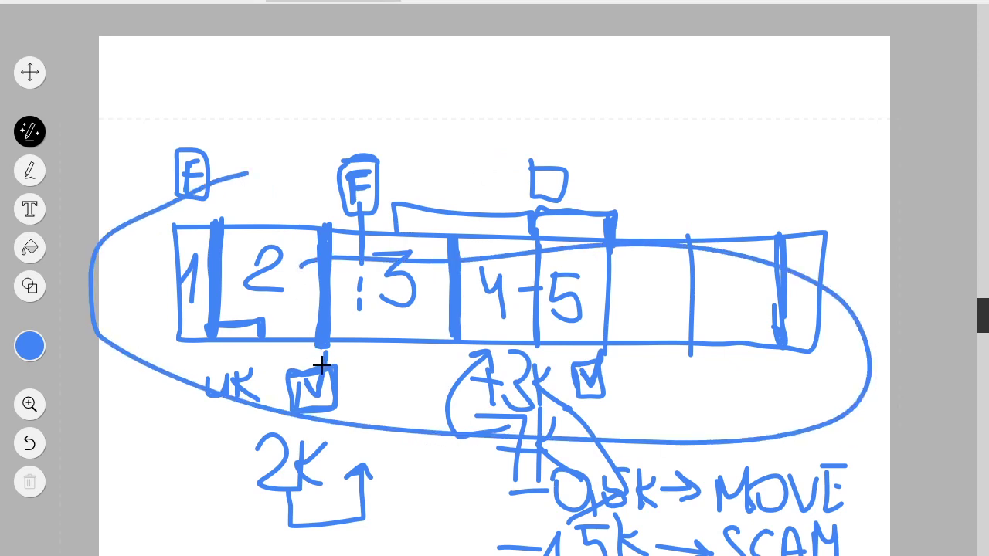
key("ctrl+z")
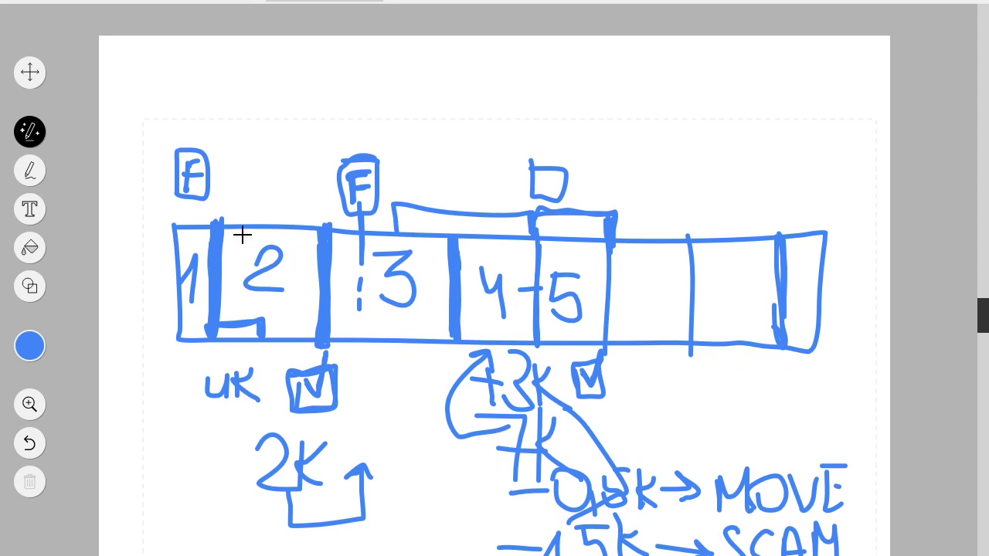
Step: Draw a large frame around sections 1 to 5 and write "SCAM?" across its upper part
mouse_move(240, 231)
left_mouse_down()
mouse_move(250, 90)
mouse_move(667, 88)
mouse_move(621, 315)
mouse_move(622, 413)
mouse_move(202, 385)
mouse_move(162, 112)
mouse_move(440, 49)
mouse_move(702, 81)
left_mouse_up()
mouse_move(605, 93)
left_mouse_down()
mouse_move(627, 366)
mouse_move(550, 398)
mouse_move(129, 403)
mouse_move(119, 121)
mouse_move(604, 94)
left_mouse_up()
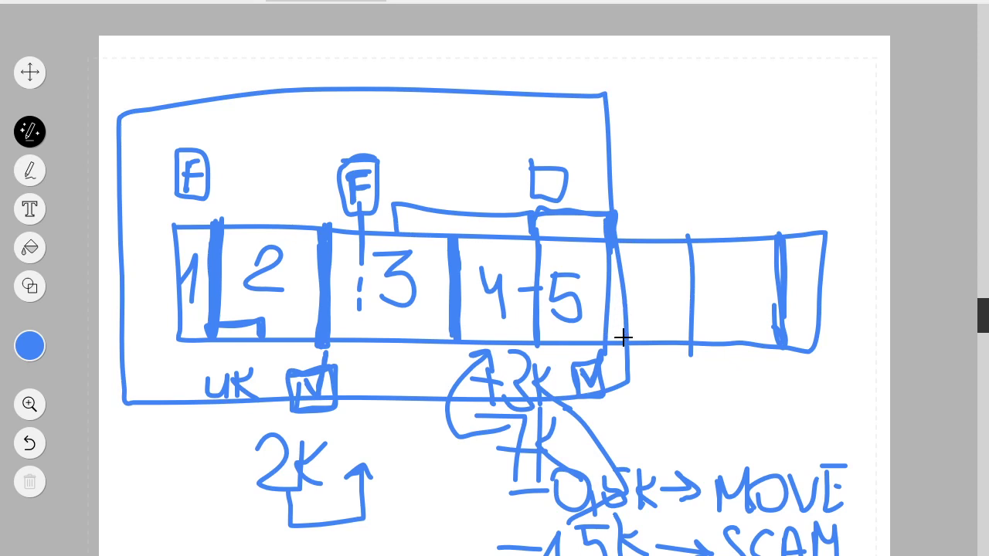
left_click_drag(352, 90, 379, 161)
mouse_move(396, 99)
left_mouse_down()
mouse_move(414, 136)
mouse_move(434, 96)
mouse_move(414, 149)
mouse_move(490, 128)
mouse_move(533, 151)
left_mouse_up()
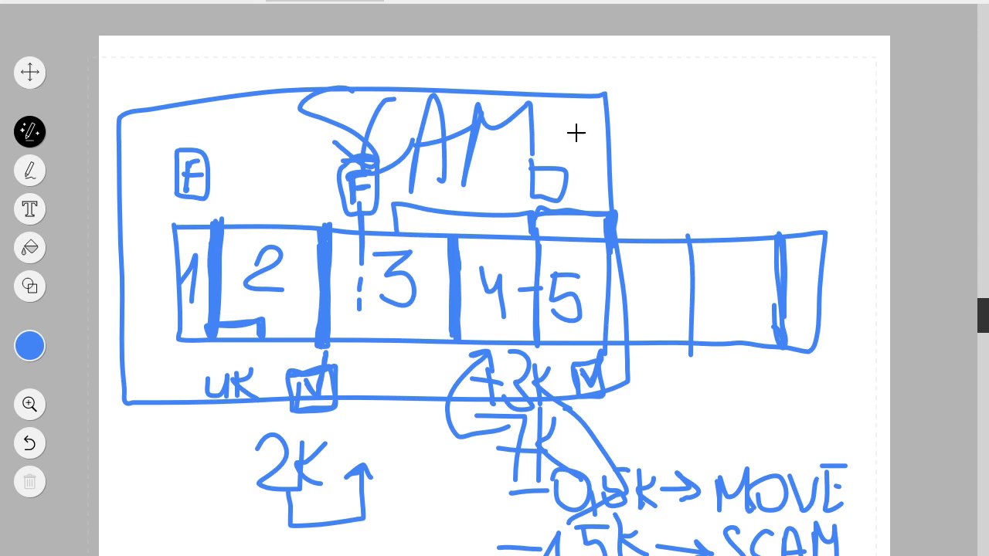
left_click_drag(571, 108, 569, 142)
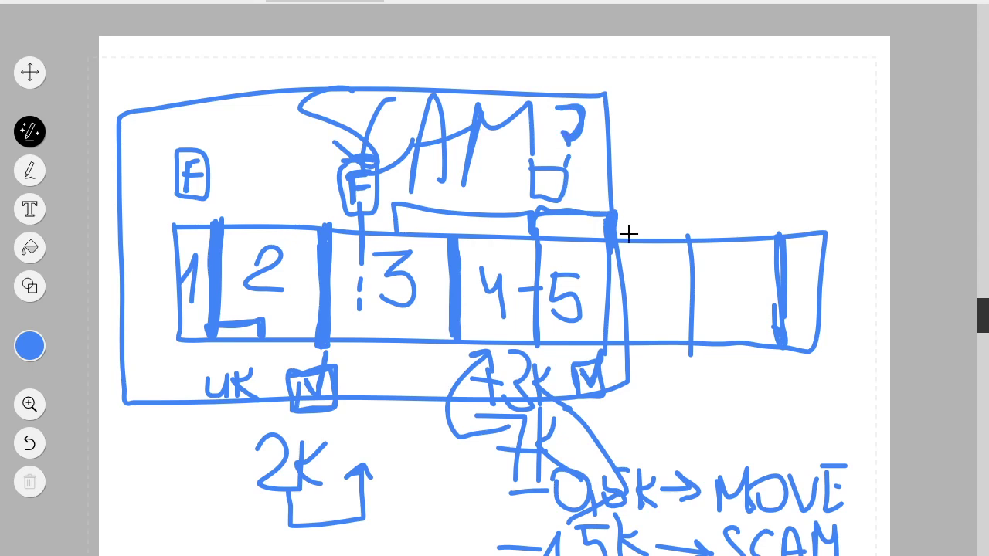
Step: Number the two blank sections 6 and 7, and extend a dash from 7 across the thick divider
mouse_move(872, 429)
left_mouse_down()
mouse_move(808, 523)
mouse_move(687, 468)
left_mouse_up()
mouse_move(649, 270)
left_mouse_down()
mouse_move(671, 260)
mouse_move(655, 298)
left_mouse_up()
mouse_move(705, 268)
left_mouse_down()
mouse_move(751, 260)
mouse_move(740, 319)
left_mouse_up()
left_click_drag(746, 293, 809, 289)
Step: Draw a short vertical stroke below 6 and extend the large frame past section 6 with jagged edges above and below the bar
left_click_drag(666, 371, 665, 424)
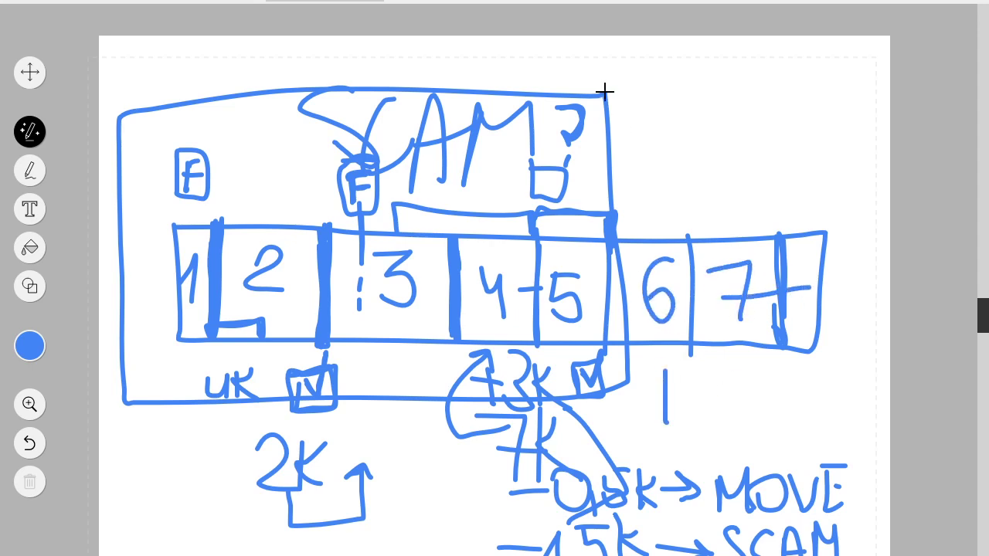
mouse_move(604, 102)
left_mouse_down()
mouse_move(698, 101)
mouse_move(719, 139)
mouse_move(707, 255)
left_mouse_up()
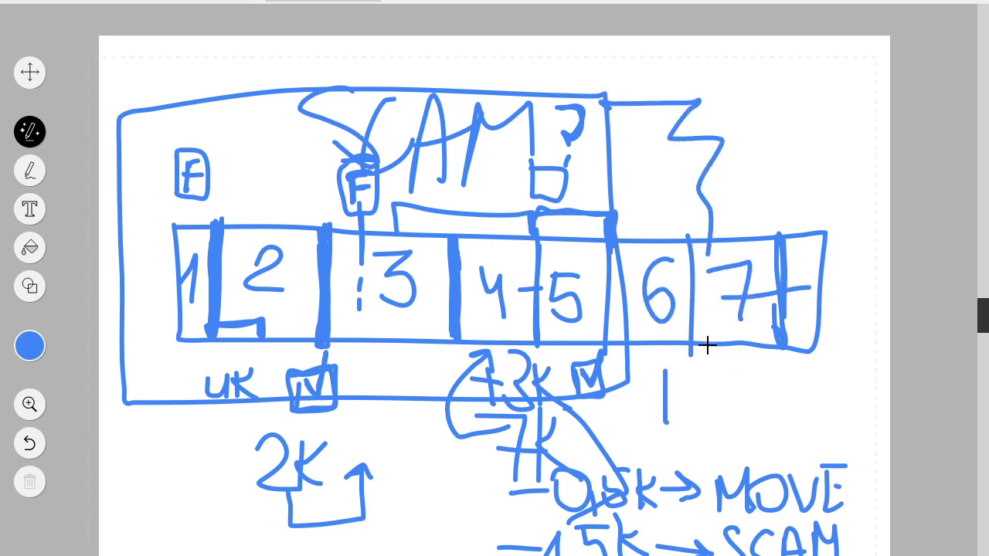
left_click_drag(708, 351, 698, 425)
mouse_move(607, 379)
left_mouse_down()
mouse_move(607, 419)
mouse_move(707, 427)
left_mouse_up()
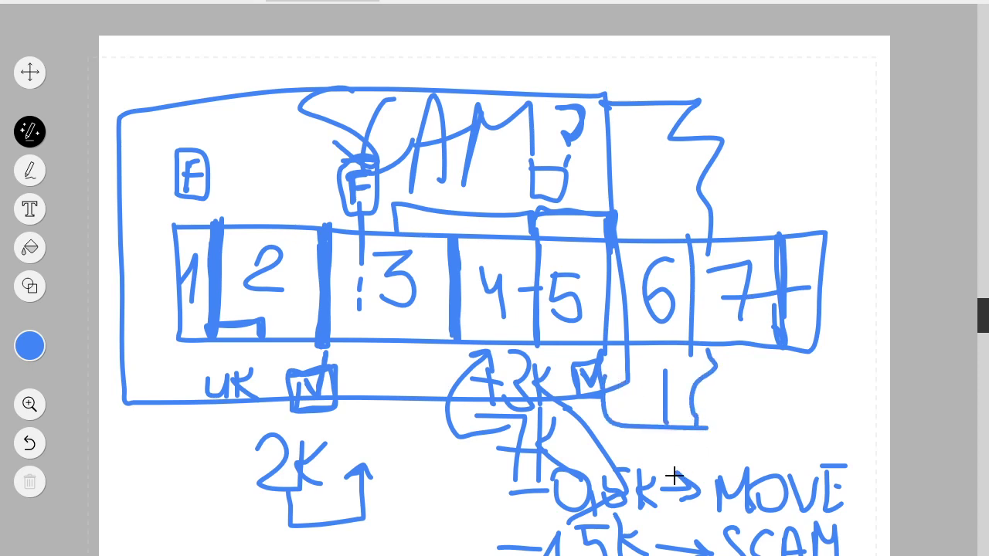
Step: Draw a bent arrow from below section 6 to the negative SCAM amount, and add a line over that amount
mouse_move(659, 348)
left_mouse_down()
mouse_move(657, 442)
mouse_move(466, 467)
mouse_move(447, 550)
mouse_move(506, 550)
left_mouse_up()
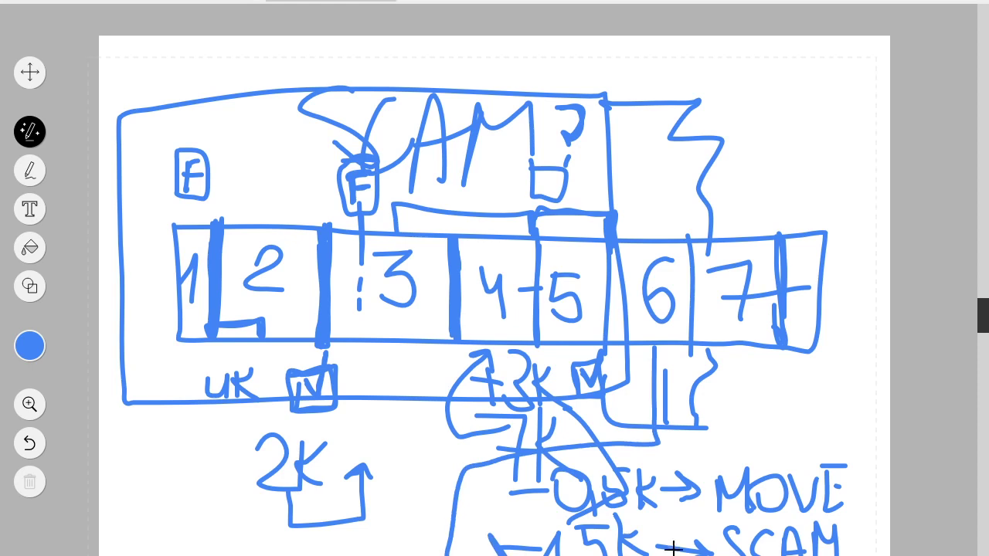
left_click_drag(682, 510, 548, 515)
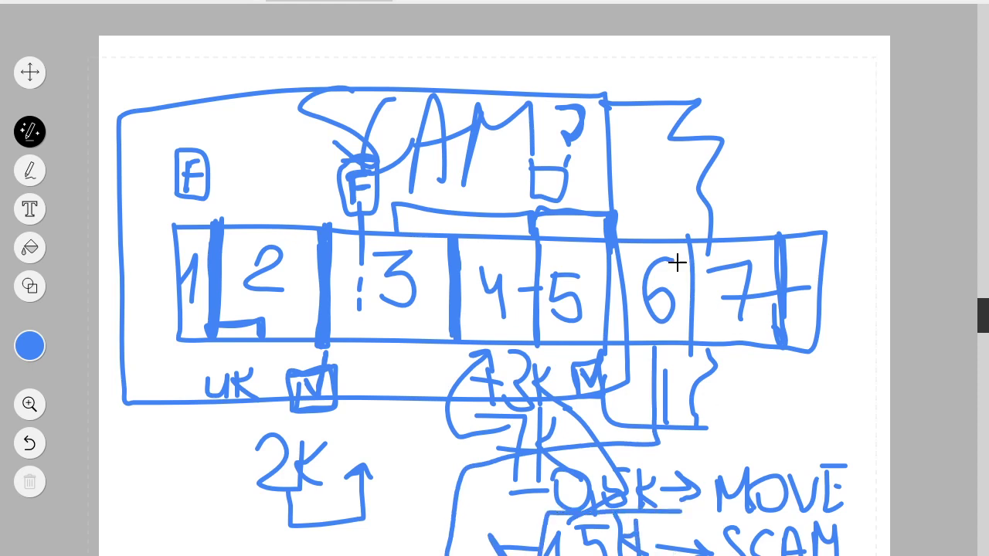
mouse_move(666, 199)
left_mouse_down()
mouse_move(666, 217)
mouse_move(770, 226)
mouse_move(770, 255)
left_mouse_up()
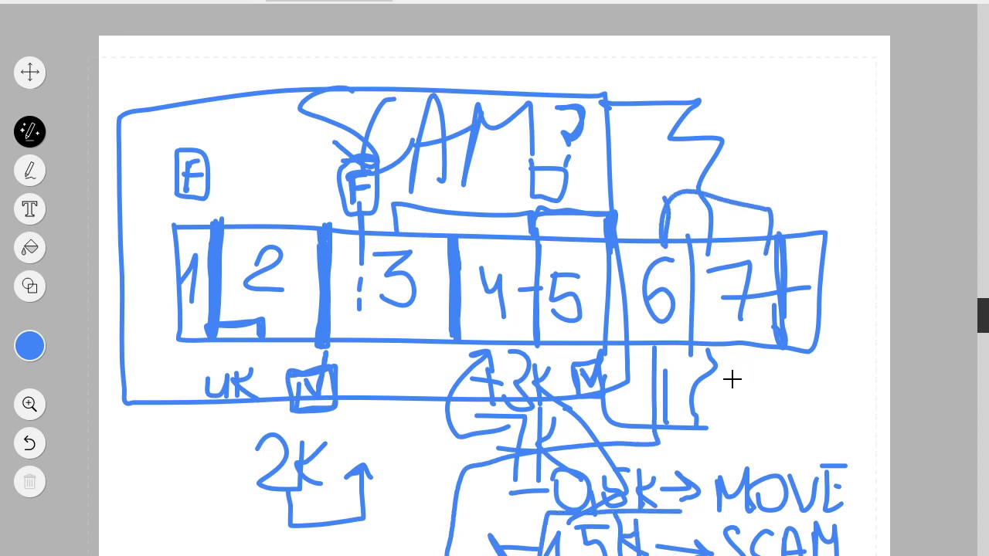
key("ctrl+z")
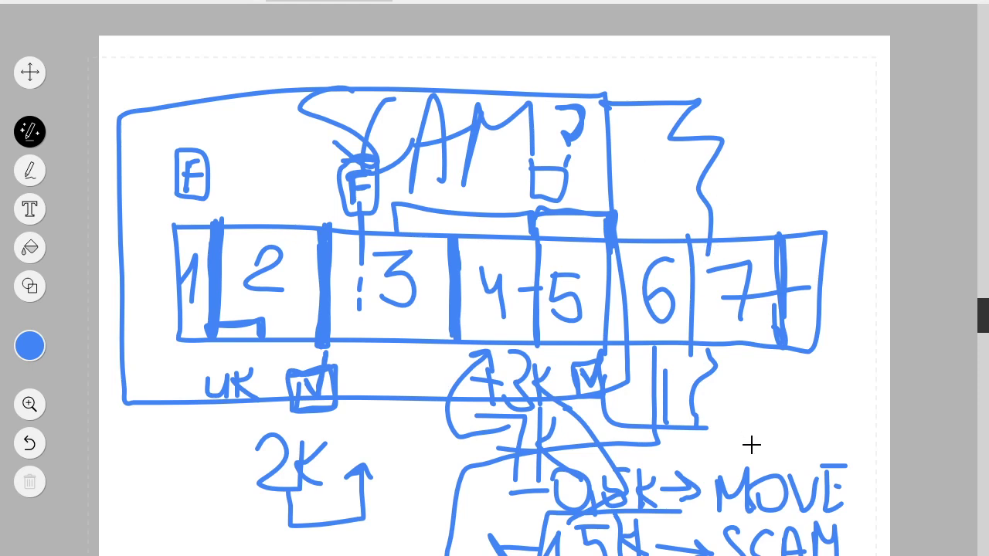
Step: Draw a filled star in a thick circle below section 7, with a bent arrow pointing up past the bar's end
left_click_drag(751, 442, 792, 451)
mouse_move(748, 405)
left_mouse_down()
mouse_move(788, 402)
mouse_move(748, 436)
mouse_move(769, 404)
mouse_move(747, 410)
mouse_move(780, 412)
left_mouse_up()
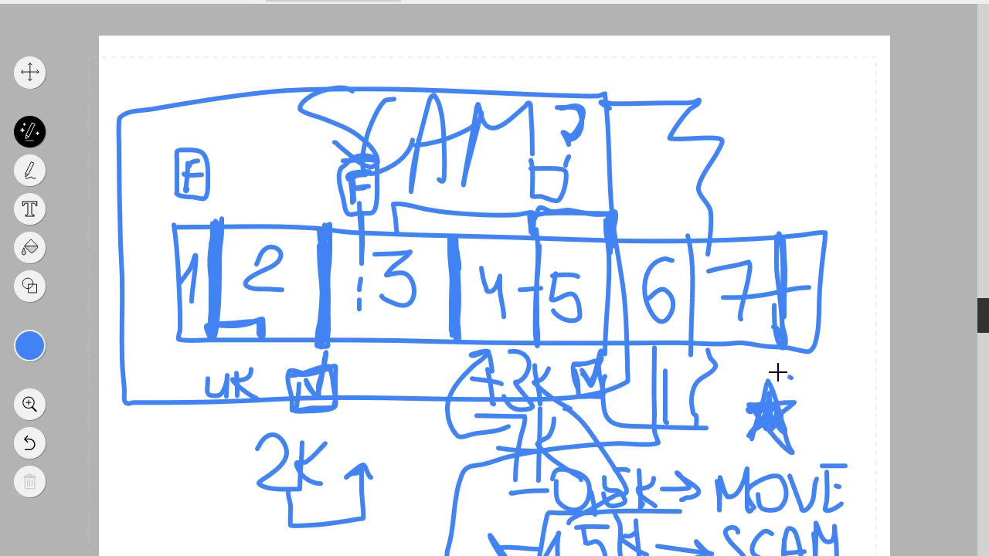
mouse_move(779, 371)
left_mouse_down()
mouse_move(745, 447)
mouse_move(787, 451)
mouse_move(792, 398)
left_mouse_up()
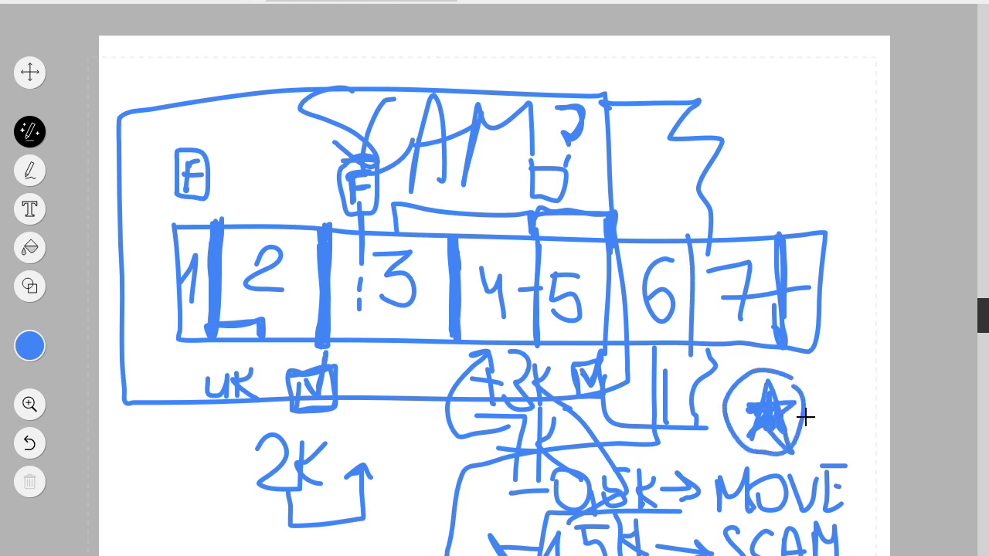
mouse_move(805, 418)
left_mouse_down()
mouse_move(841, 420)
mouse_move(847, 349)
mouse_move(831, 375)
mouse_move(850, 365)
mouse_move(855, 390)
left_mouse_up()
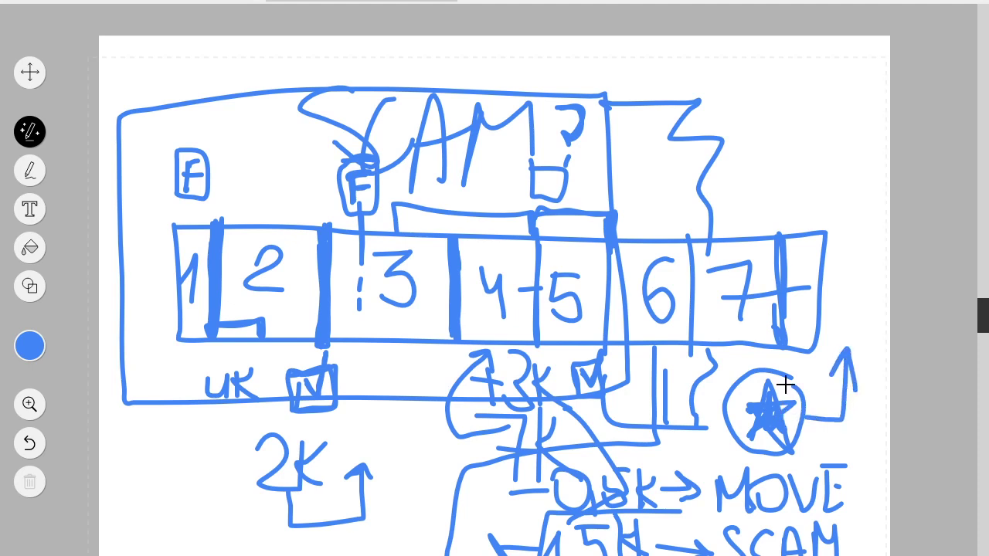
mouse_move(785, 450)
left_mouse_down()
mouse_move(735, 433)
mouse_move(731, 400)
mouse_move(769, 372)
mouse_move(809, 417)
left_mouse_up()
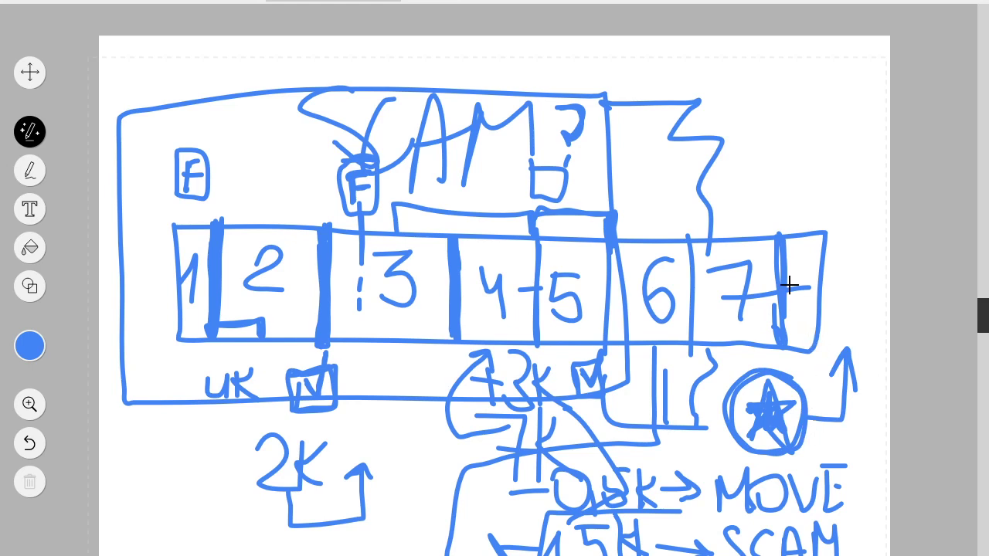
Step: Thicken the divider after 7, and draw a circled T with an arrow down to a scribbled block beyond the bar's end
mouse_move(777, 235)
left_mouse_down()
mouse_move(778, 359)
mouse_move(783, 240)
left_mouse_up()
mouse_move(770, 143)
left_mouse_down()
mouse_move(771, 196)
mouse_move(777, 142)
mouse_move(796, 145)
left_mouse_up()
mouse_move(792, 121)
left_mouse_down()
mouse_move(737, 133)
mouse_move(740, 184)
mouse_move(777, 197)
mouse_move(809, 148)
mouse_move(776, 122)
mouse_move(749, 145)
mouse_move(792, 148)
mouse_move(753, 147)
mouse_move(771, 153)
mouse_move(770, 194)
mouse_move(779, 190)
mouse_move(775, 149)
mouse_move(768, 195)
mouse_move(772, 171)
mouse_move(775, 190)
mouse_move(821, 169)
mouse_move(844, 172)
mouse_move(853, 199)
mouse_move(845, 256)
mouse_move(842, 246)
mouse_move(862, 239)
mouse_move(840, 282)
mouse_move(858, 327)
mouse_move(839, 336)
mouse_move(872, 341)
mouse_move(840, 327)
mouse_move(834, 298)
mouse_move(856, 286)
mouse_move(833, 278)
mouse_move(840, 268)
mouse_move(848, 312)
left_mouse_up()
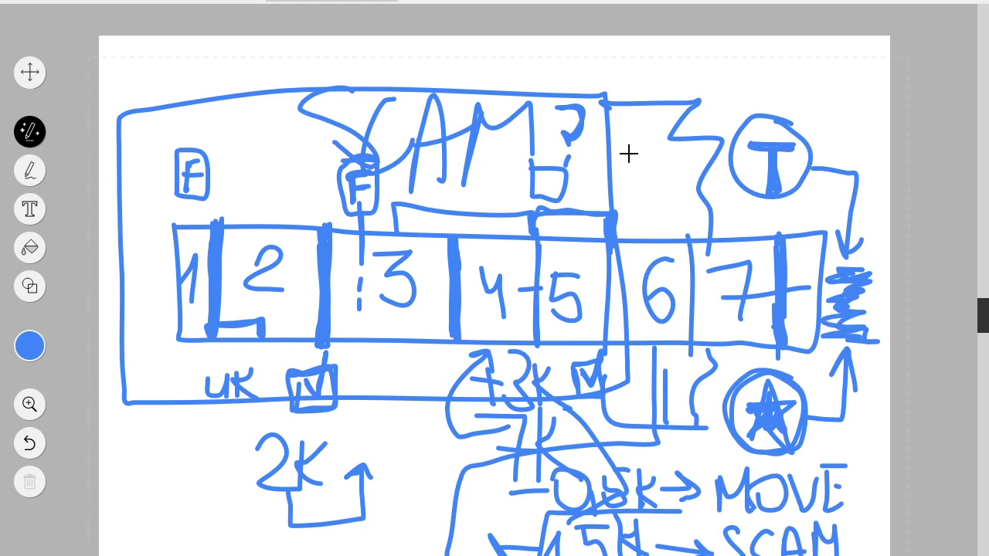
Step: Try framing the whole timeline from section 1 up to the thick divider after 7
mouse_move(743, 85)
left_mouse_down()
mouse_move(544, 88)
mouse_move(112, 68)
left_mouse_up()
mouse_move(116, 114)
left_mouse_down()
mouse_move(504, 460)
mouse_move(782, 79)
left_mouse_up()
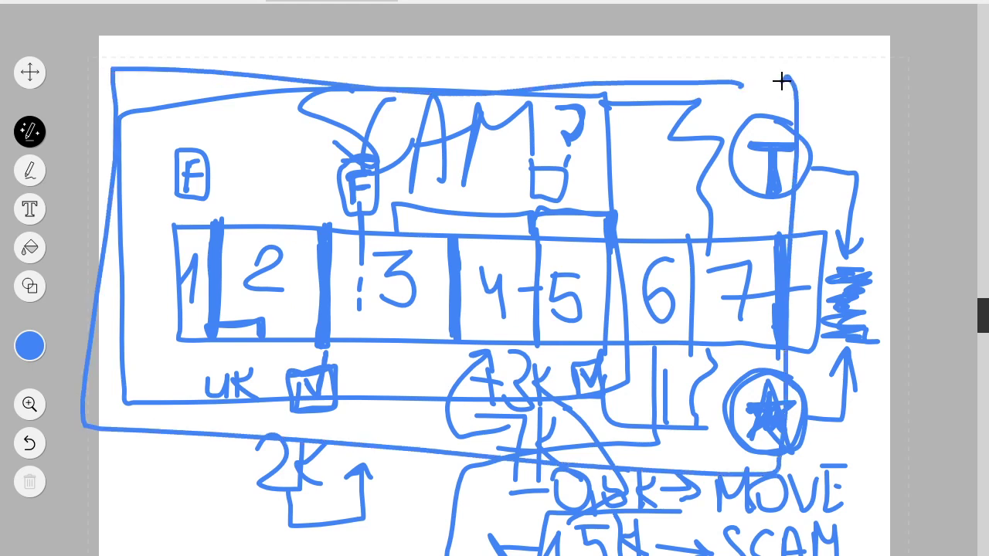
mouse_move(727, 154)
left_mouse_down()
mouse_move(807, 69)
mouse_move(849, 129)
mouse_move(843, 368)
mouse_move(724, 181)
left_mouse_up()
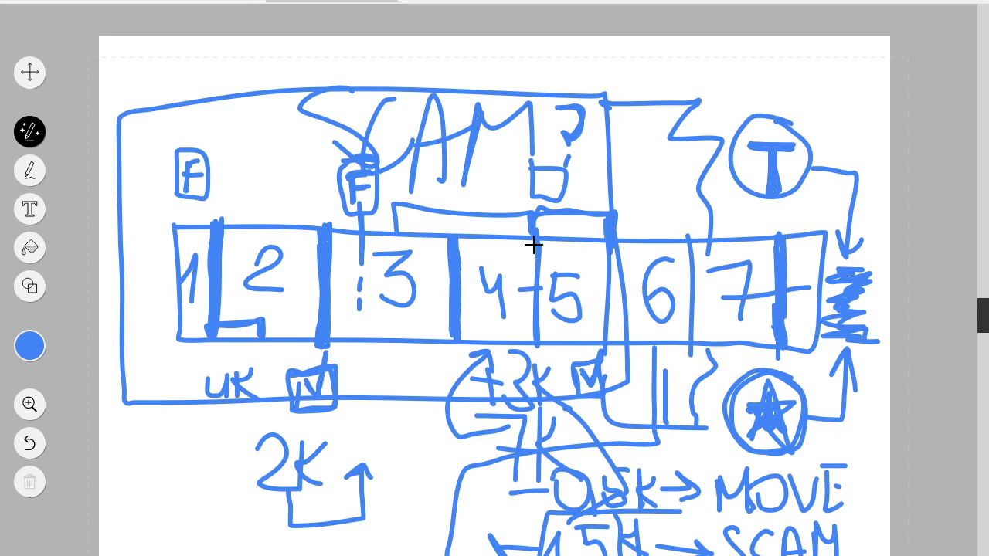
Step: Draw a diagonal line across section 5 and a thick scribbled divider before 6, with a curved arrow over it
left_click_drag(533, 244, 632, 316)
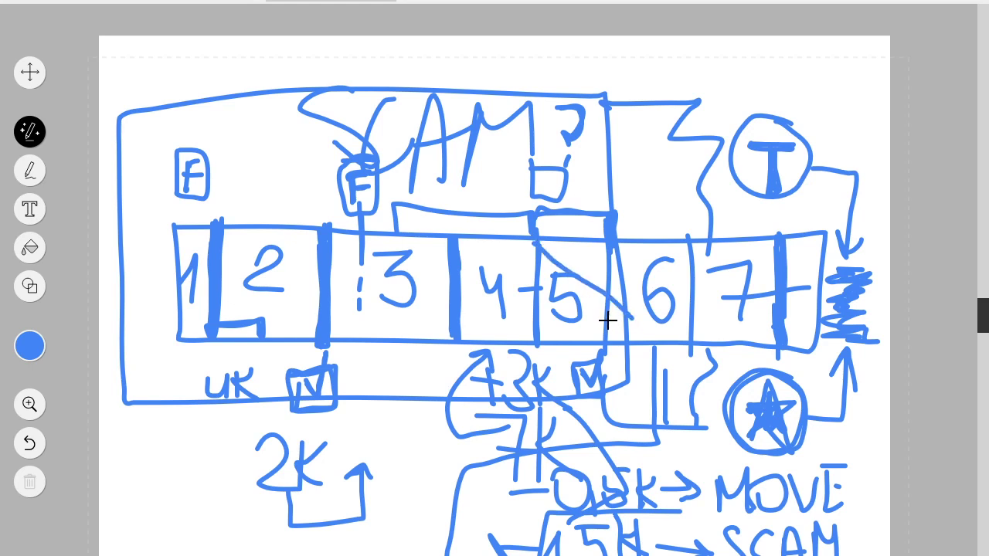
left_click_drag(625, 227, 629, 316)
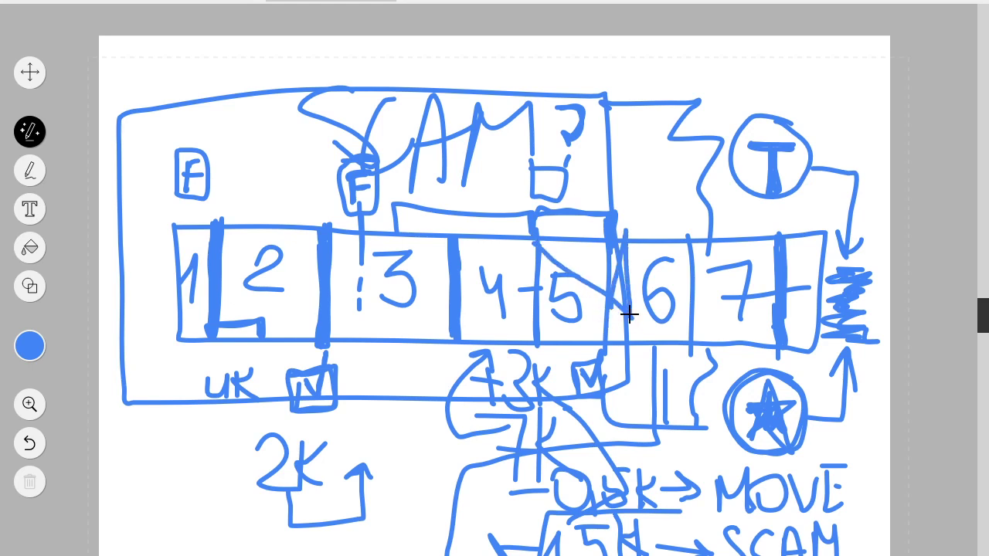
mouse_move(626, 239)
left_mouse_down()
mouse_move(625, 305)
mouse_move(629, 286)
left_mouse_up()
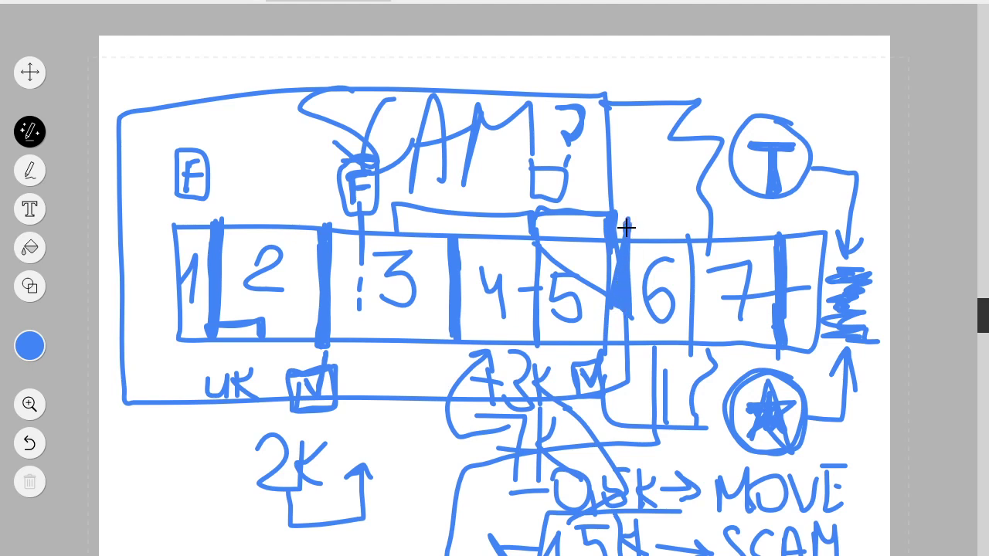
left_click_drag(631, 221, 624, 286)
mouse_move(619, 182)
left_mouse_down()
mouse_move(641, 224)
mouse_move(621, 252)
mouse_move(634, 296)
mouse_move(615, 411)
left_mouse_up()
mouse_move(622, 188)
left_mouse_down()
mouse_move(641, 203)
mouse_move(630, 236)
left_mouse_up()
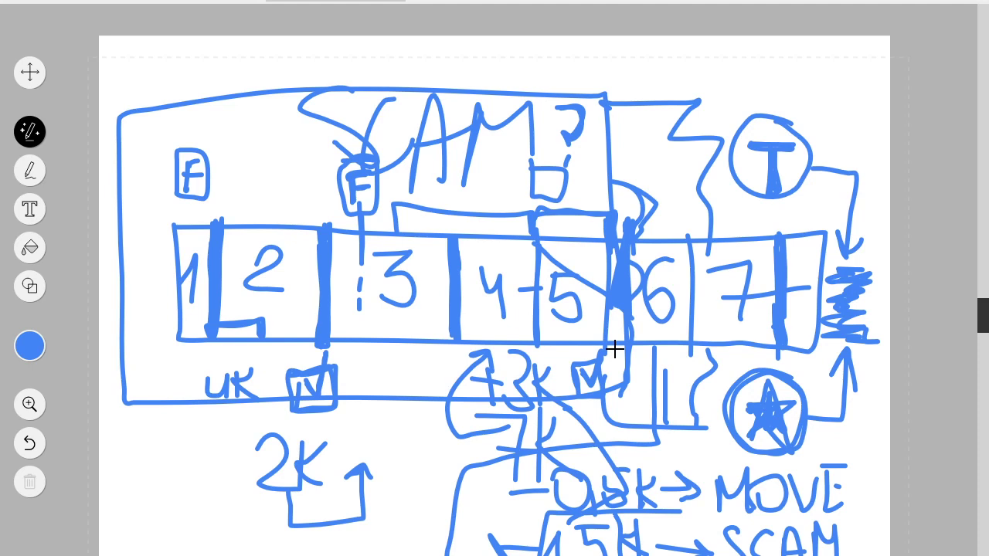
key("alt+Tab")
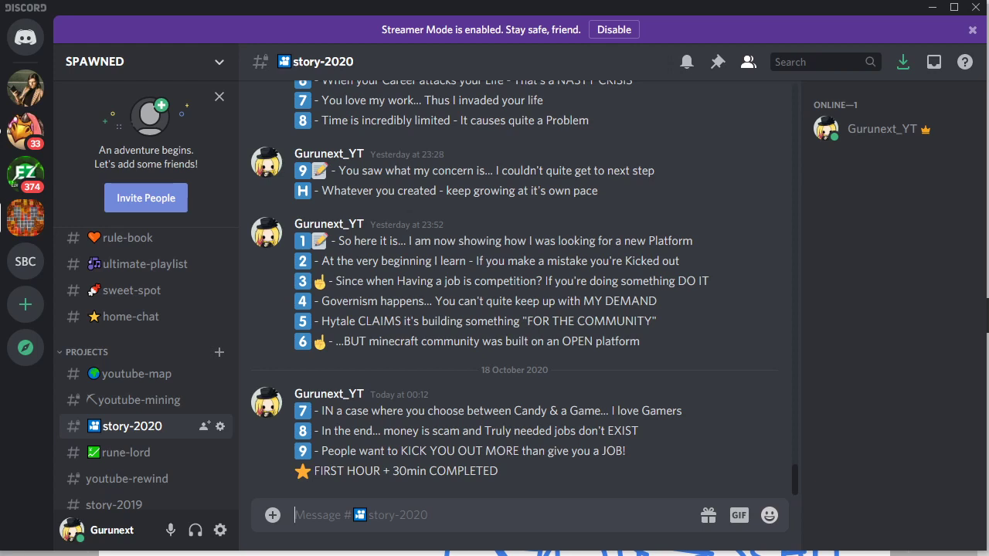
key("alt+Tab")
key("alt+Tab")
key("alt+Tab")
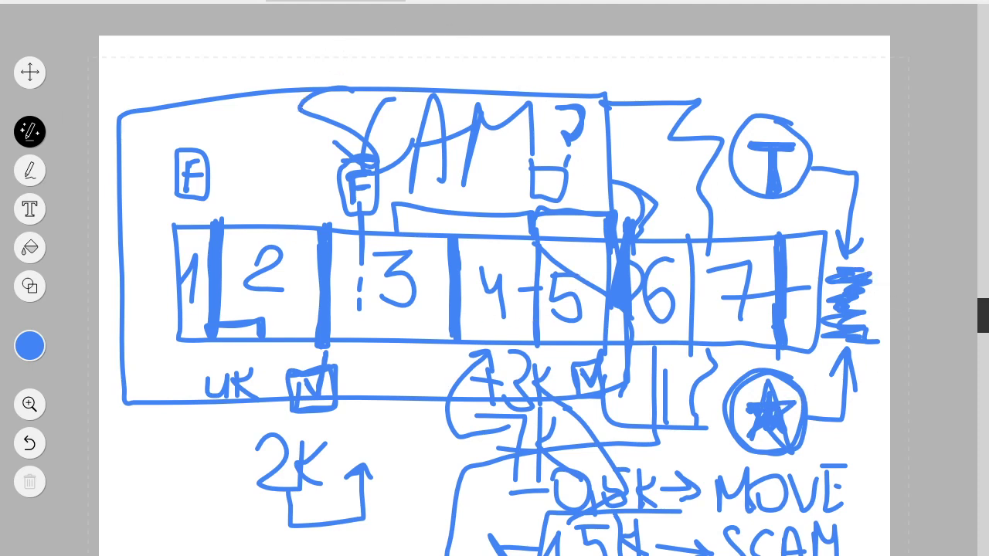
mouse_move(157, 142)
left_mouse_down()
mouse_move(875, 362)
mouse_move(214, 70)
left_mouse_up()
Step: Switch to Discord and post "People want to BREAK UP more than build new relationships" in story-2020, prefixed with the G letter emoji and a dash
left_click(556, 541)
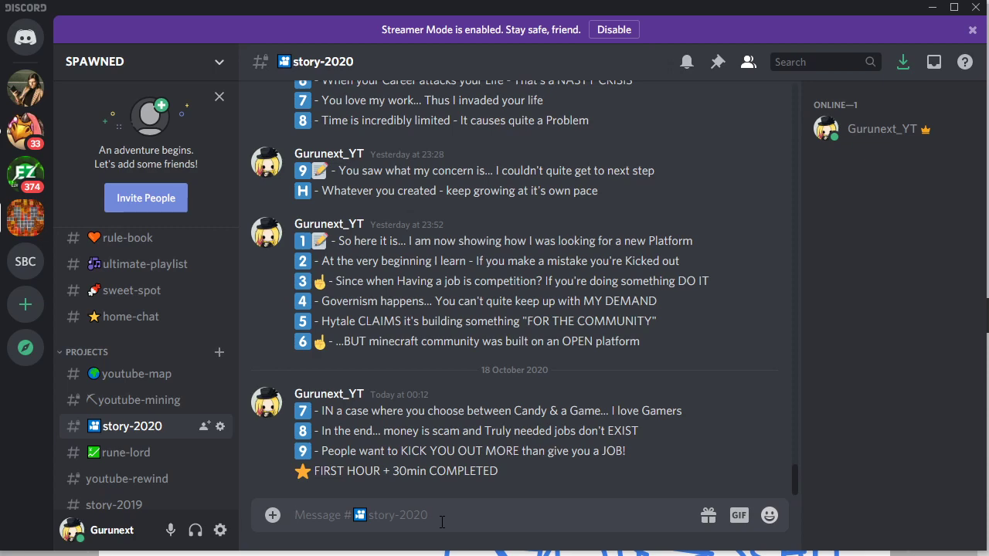
type(":or_g")
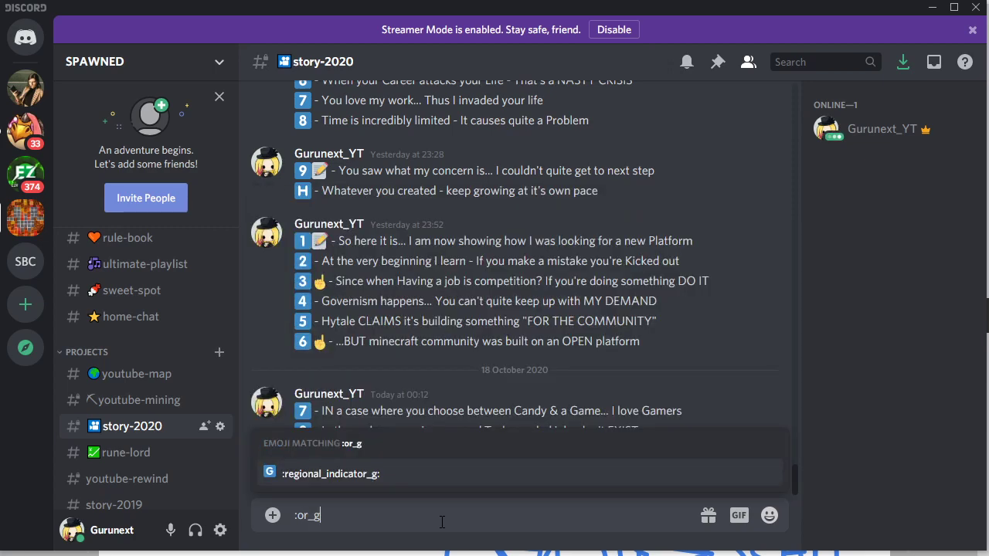
key("Tab")
type("-")
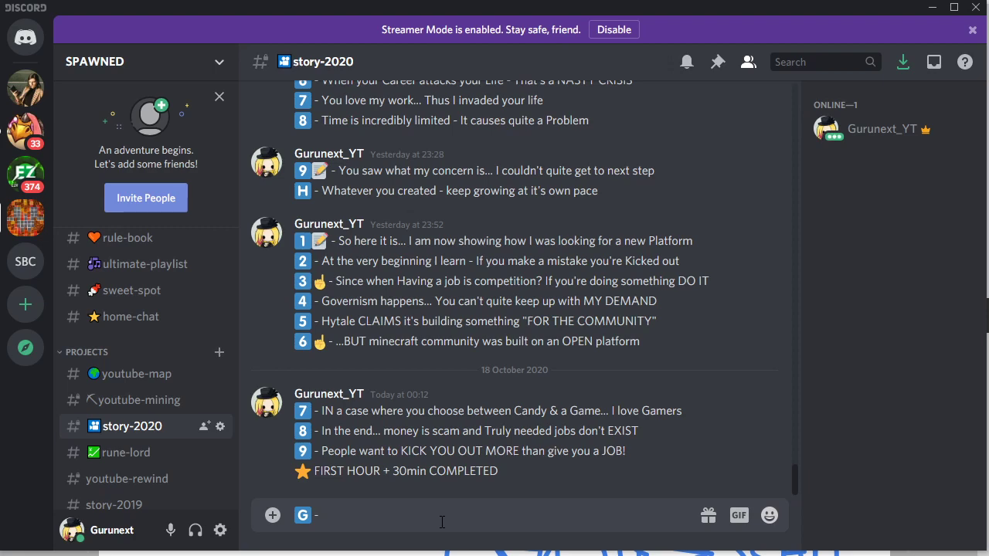
key("alt+Tab")
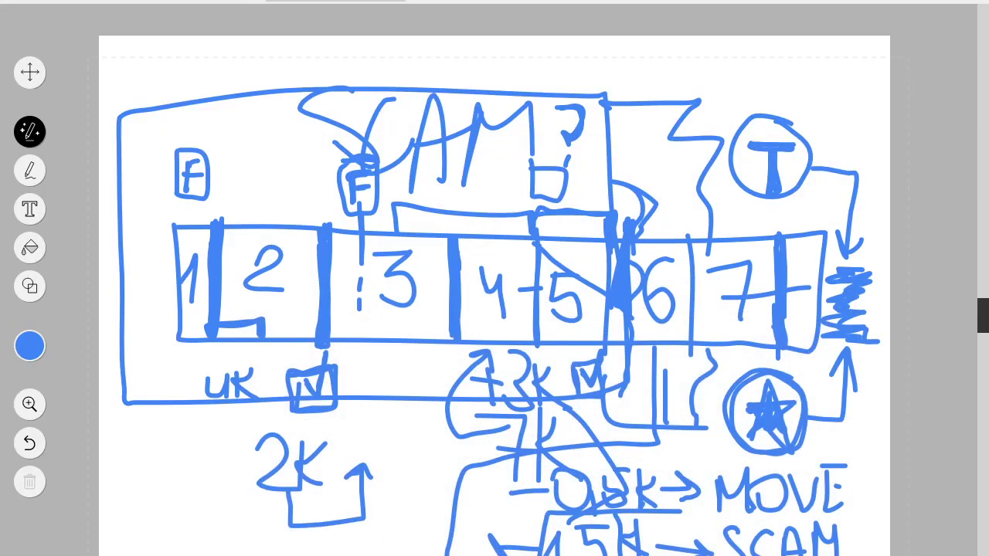
key("alt+Tab")
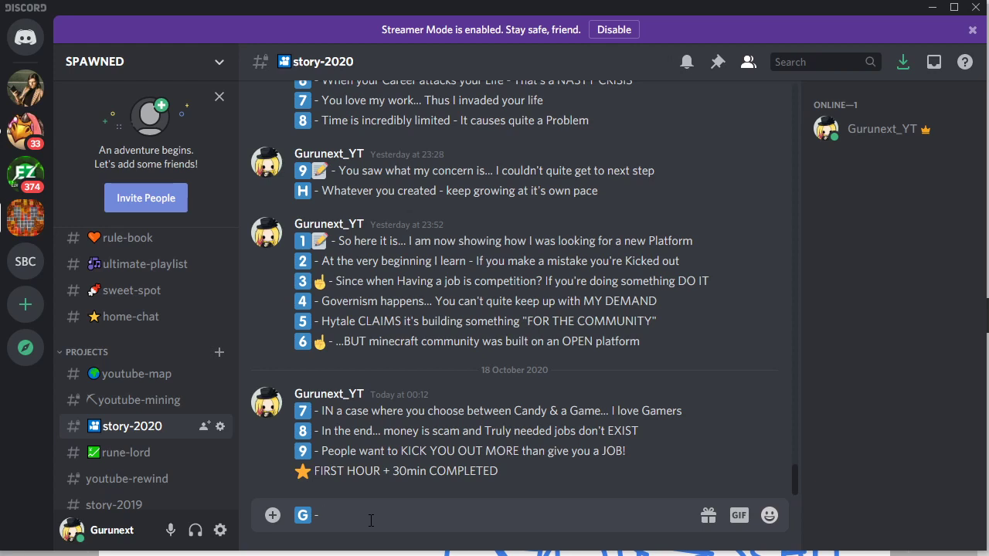
type("People want to ")
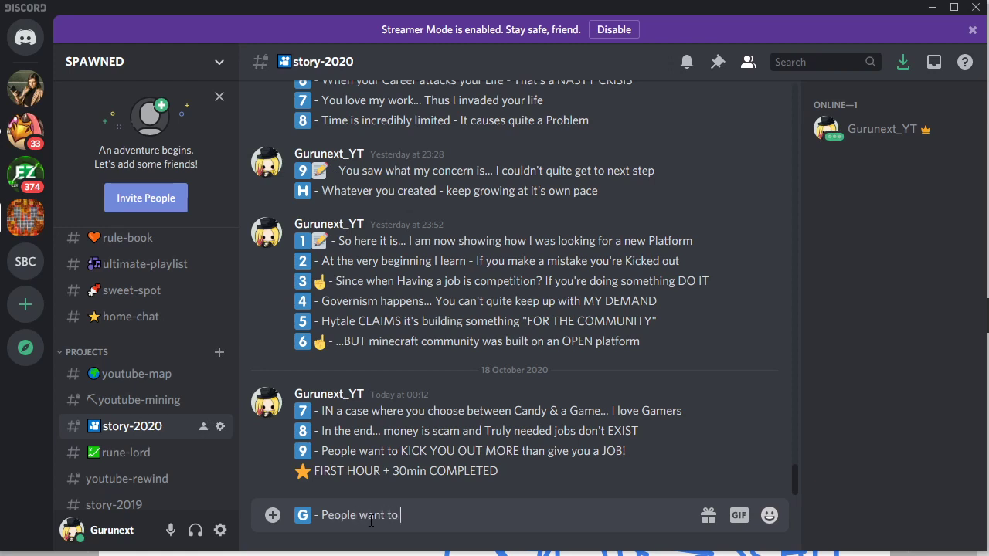
type("BREAK UP more than bui")
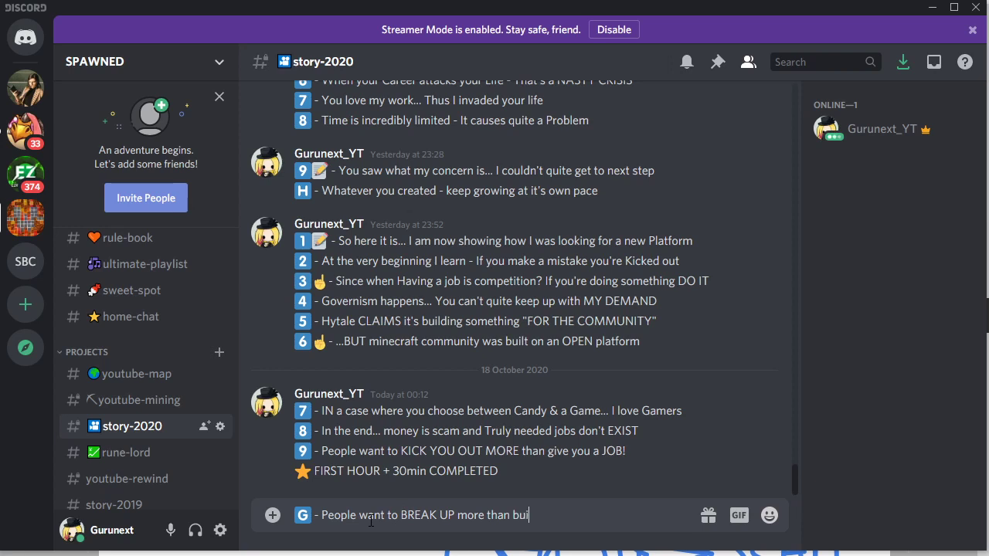
type("ld new relatio")
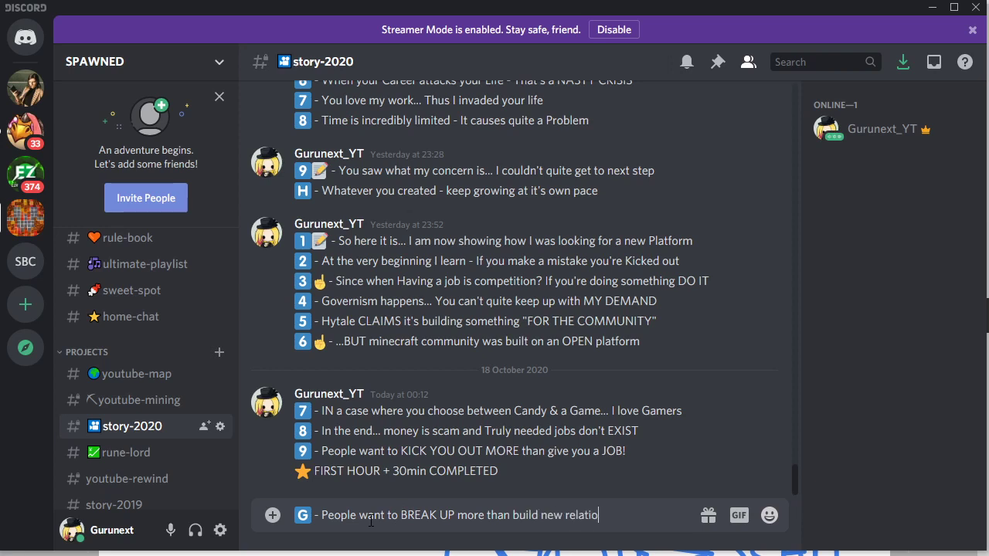
type("nships")
key("Return")
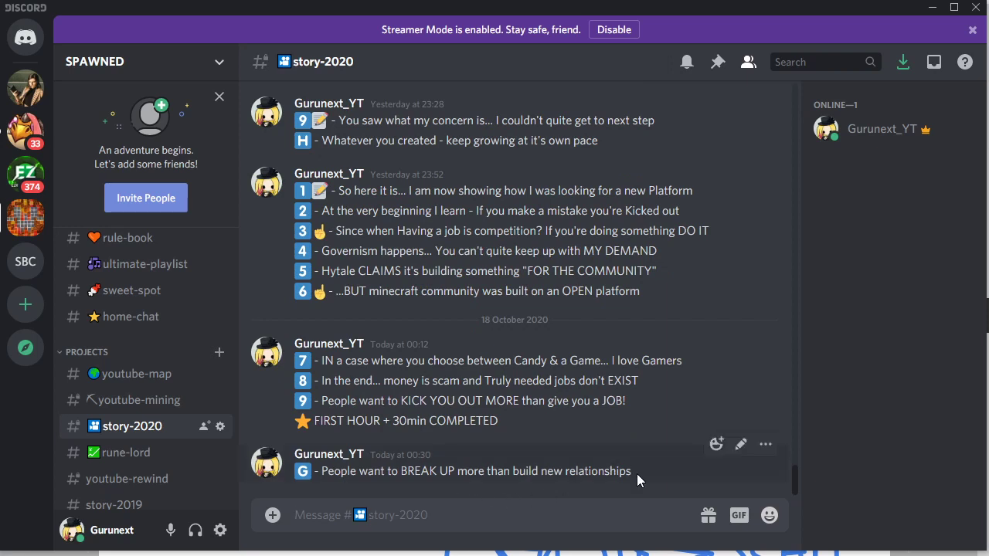
Step: Examine the earlier story-2020 posts back to the hidden-concern list, and review the wording of the G point
left_click_drag(319, 472, 666, 473)
left_click(666, 473)
scroll(644, 338, "up", 5)
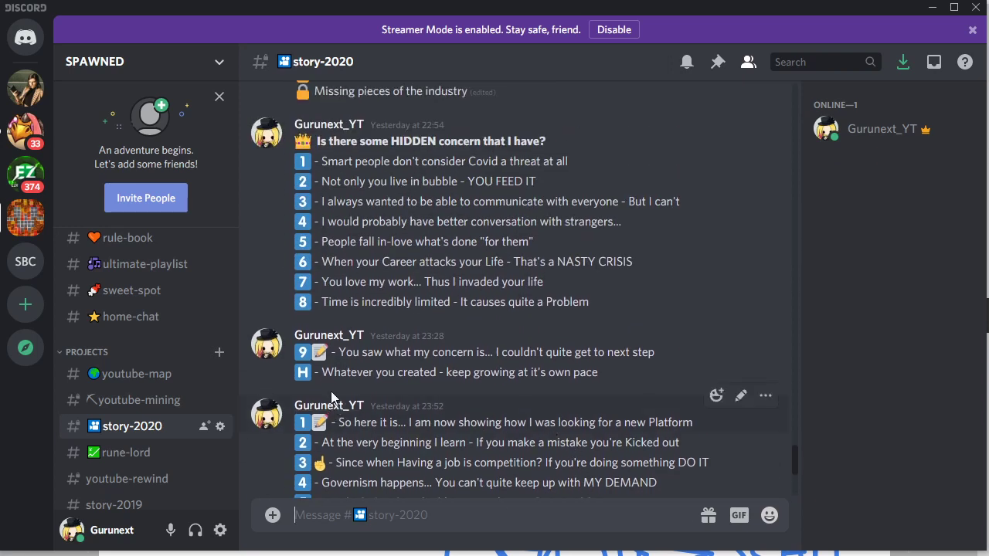
scroll(330, 389, "up", 3)
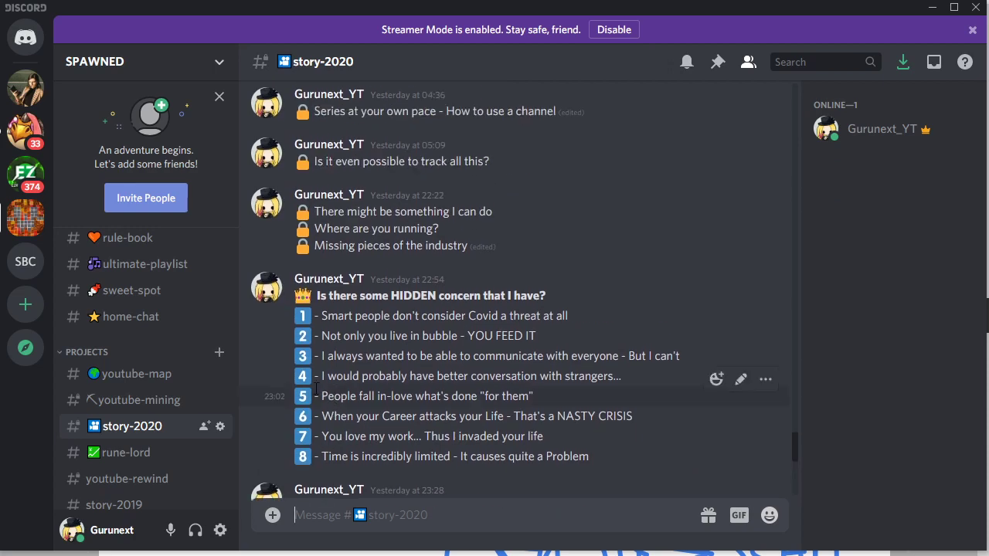
scroll(316, 389, "down", 7)
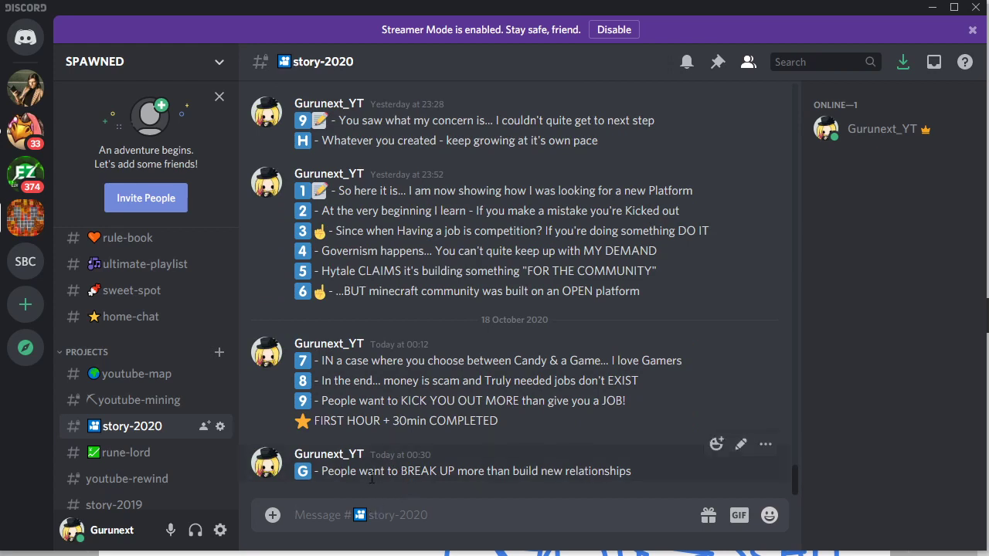
left_click_drag(318, 475, 741, 485)
left_click(632, 520)
left_click_drag(542, 472, 650, 469)
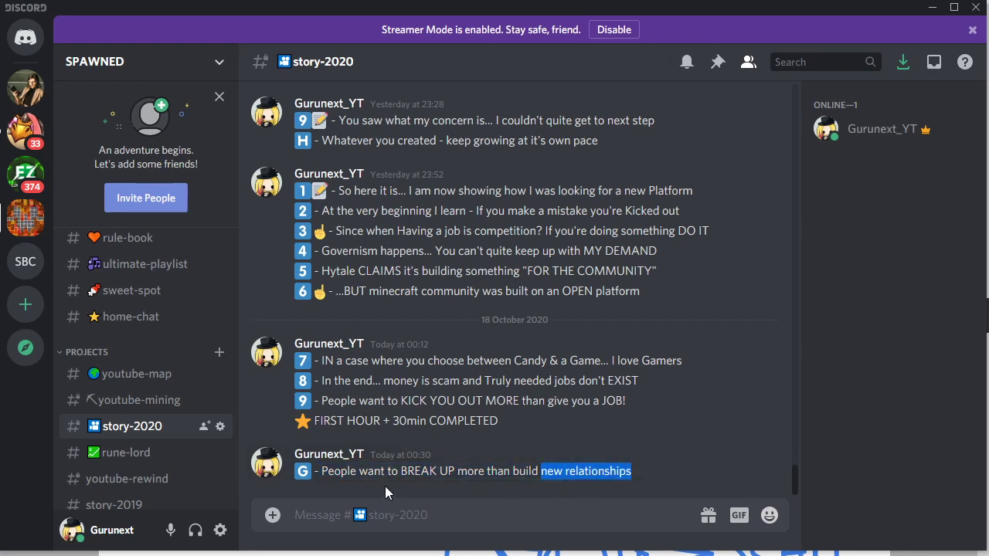
left_click(319, 470)
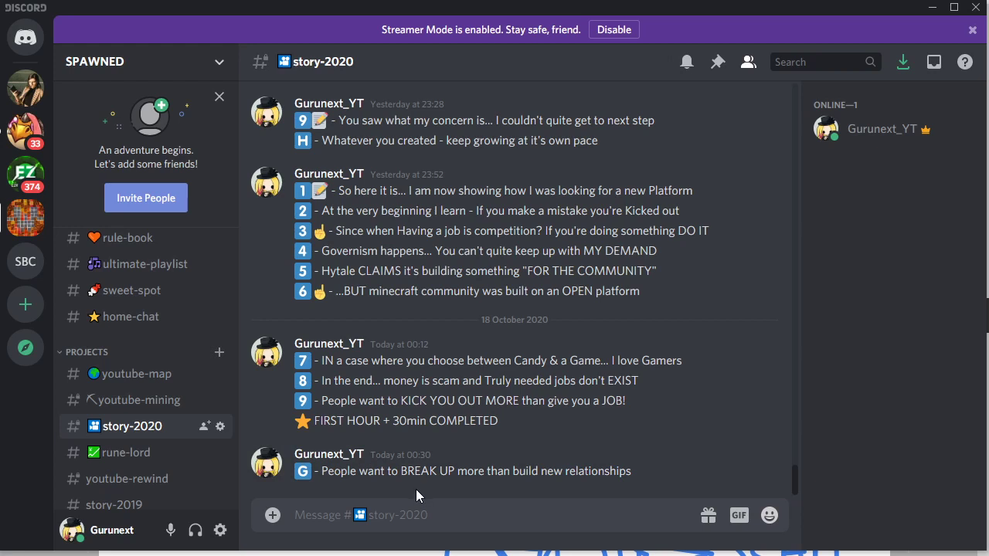
left_click_drag(401, 472, 456, 473)
left_click(455, 473)
Step: Edit the G message to add a thinking-face emoji at its end, and save it
left_click(740, 445)
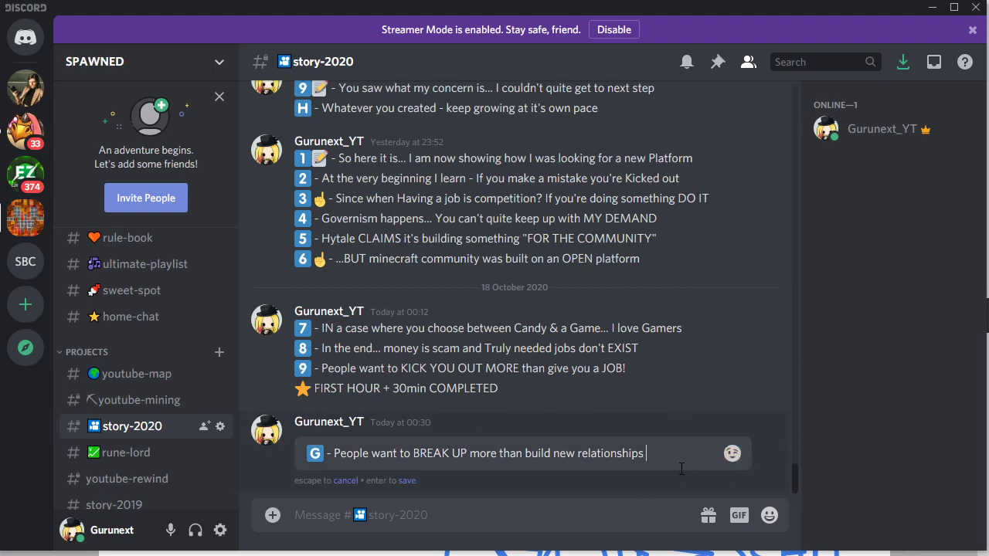
type(":thin")
key("Return")
key("Return")
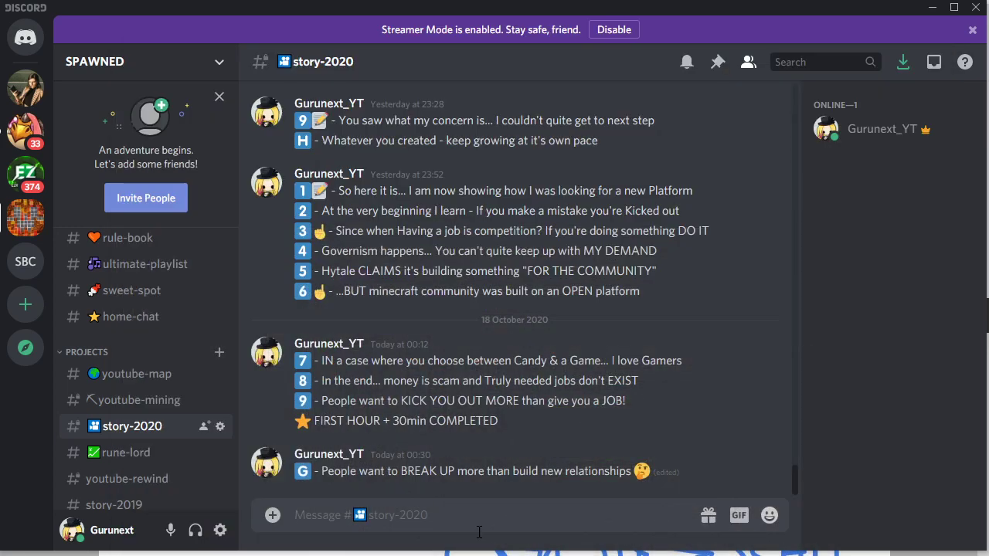
Step: Switch to AutoDraw and draw a question mark in the last timeline section, behind the thick divider after 7
scroll(487, 379, "up", 3)
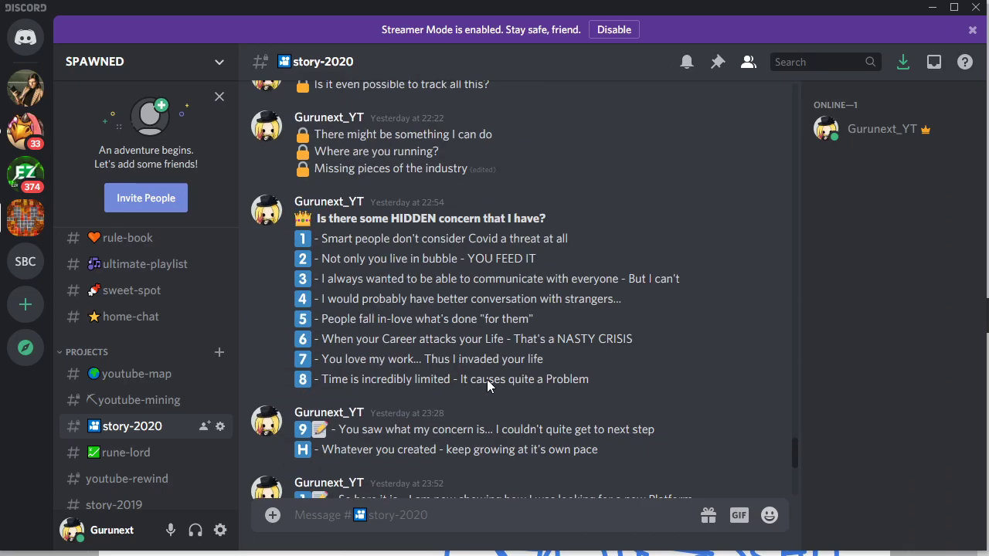
scroll(484, 381, "down", 3)
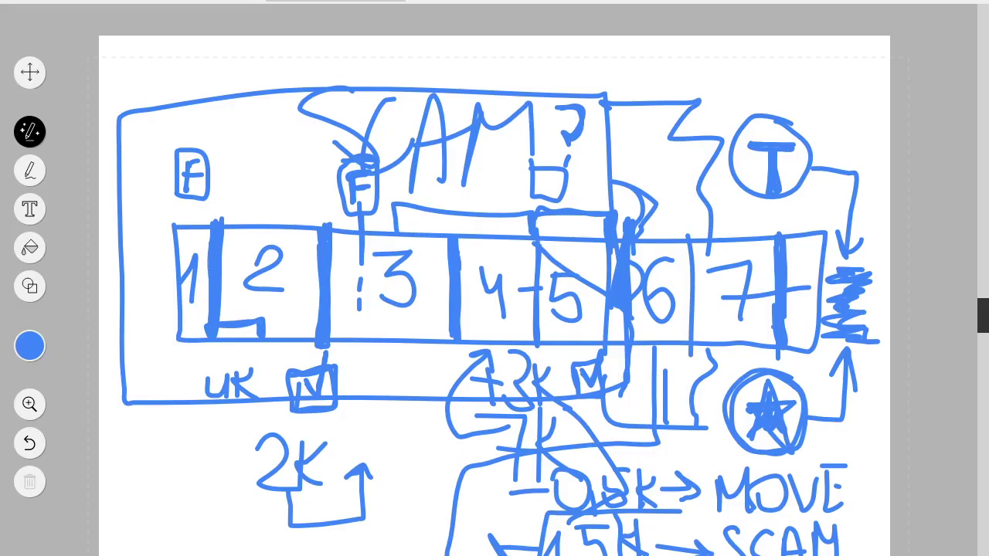
left_click(800, 294)
mouse_move(810, 250)
left_mouse_down()
mouse_move(822, 270)
mouse_move(795, 332)
mouse_move(826, 252)
mouse_move(804, 291)
left_mouse_up()
left_click(796, 330)
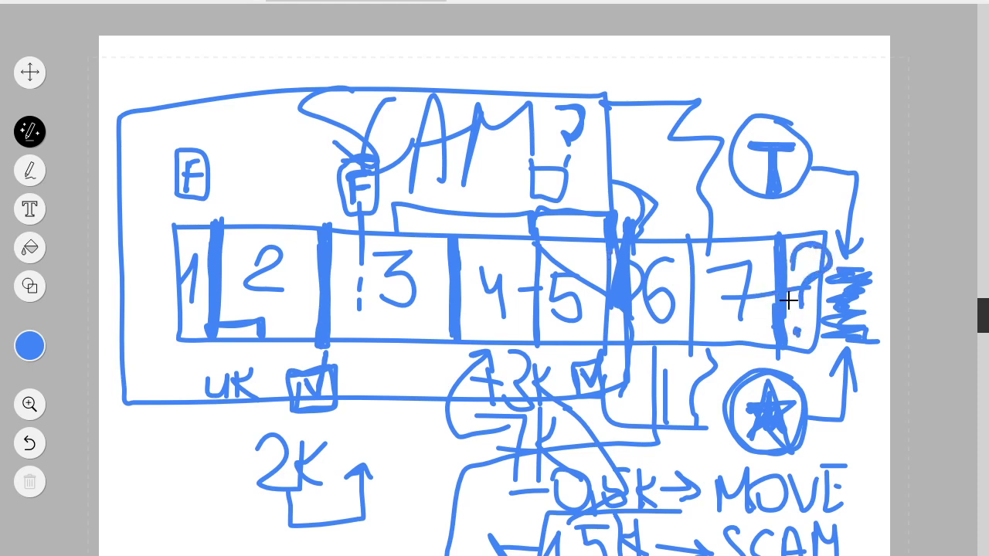
Step: Try a zigzag line across section 7 and the question-mark section, and undo it
mouse_move(790, 293)
left_mouse_down()
mouse_move(807, 327)
mouse_move(818, 287)
left_mouse_up()
mouse_move(690, 281)
left_mouse_down()
mouse_move(778, 320)
mouse_move(794, 315)
left_mouse_up()
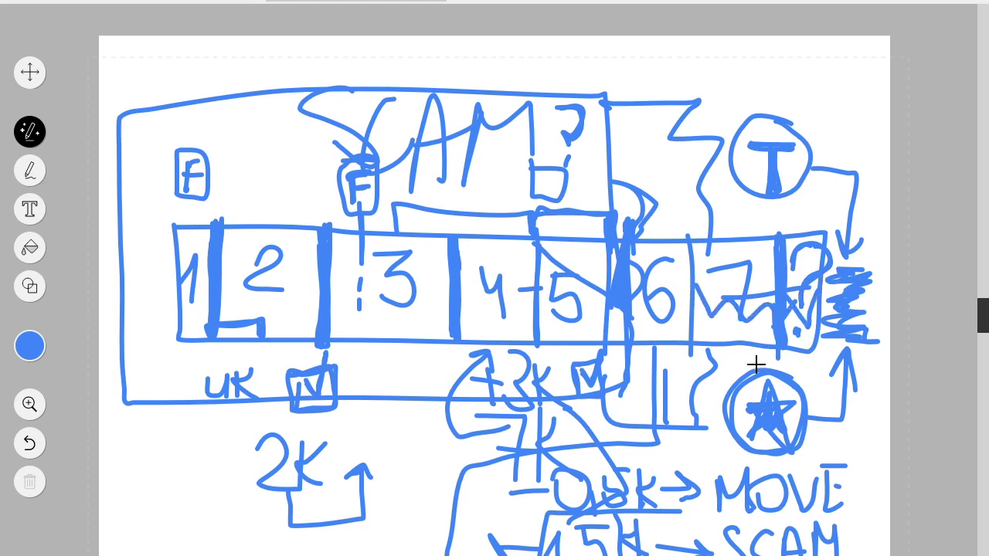
key("ctrl+z")
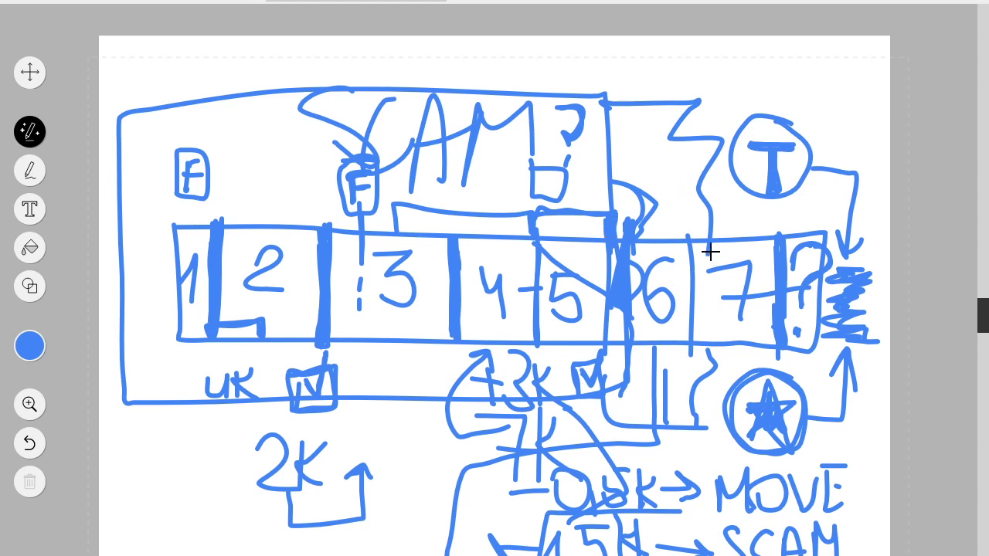
Step: Switch to the RuneScape gold-selling page in the browser and highlight the amount entered for RS3 Gold
mouse_move(704, 265)
left_mouse_down()
mouse_move(691, 285)
mouse_move(706, 353)
left_mouse_up()
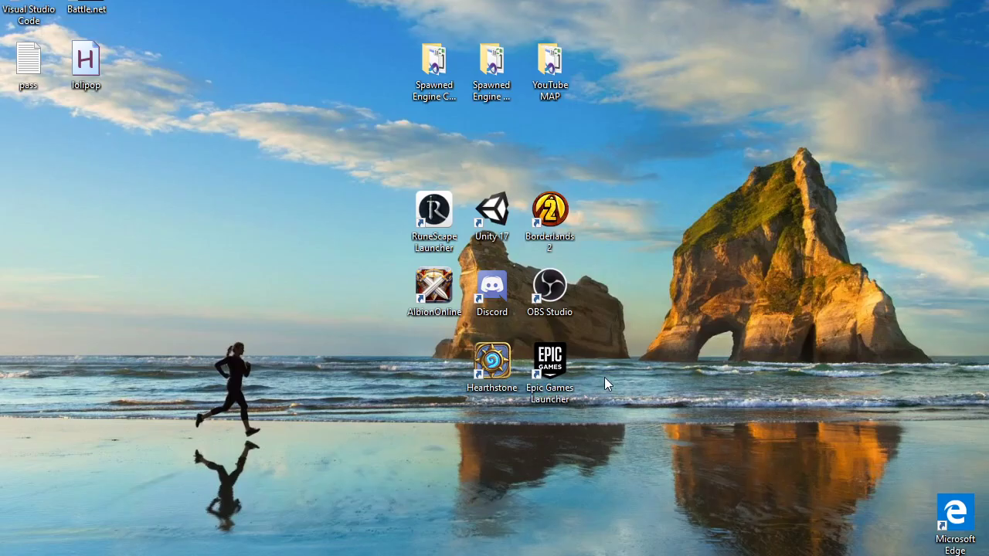
left_click_drag(426, 208, 431, 396)
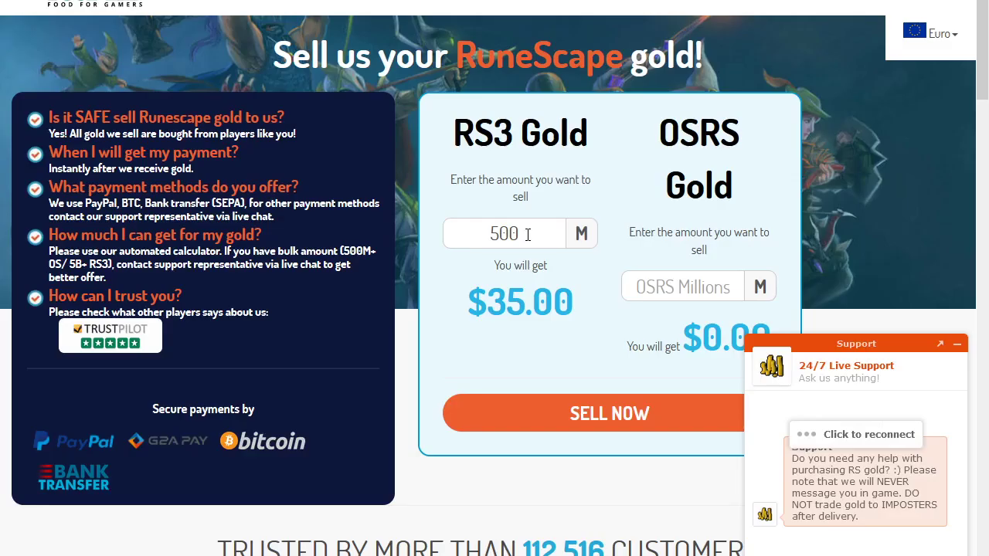
left_click_drag(545, 230, 477, 262)
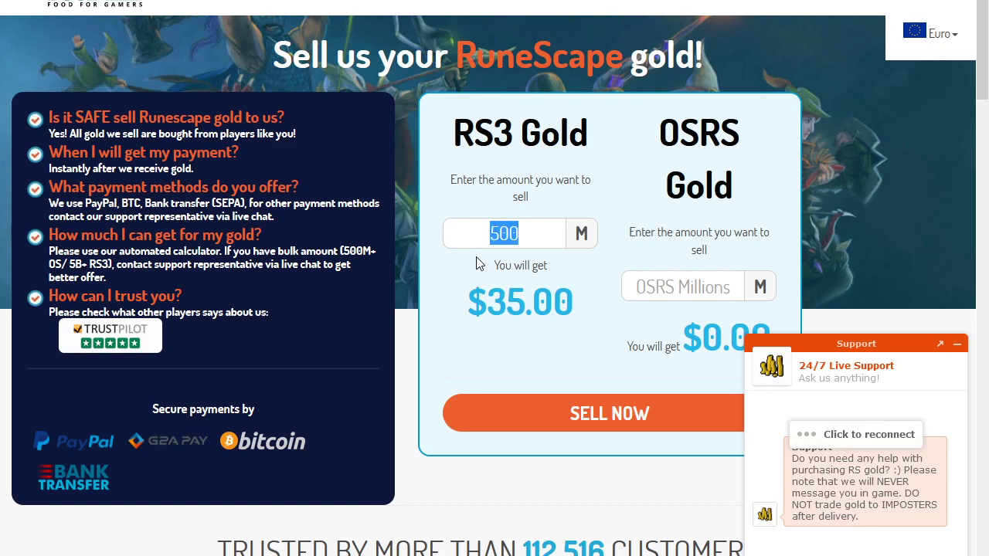
Step: Set the RS3 gold amount to sell to 300 M and highlight the calculated payout
type("300")
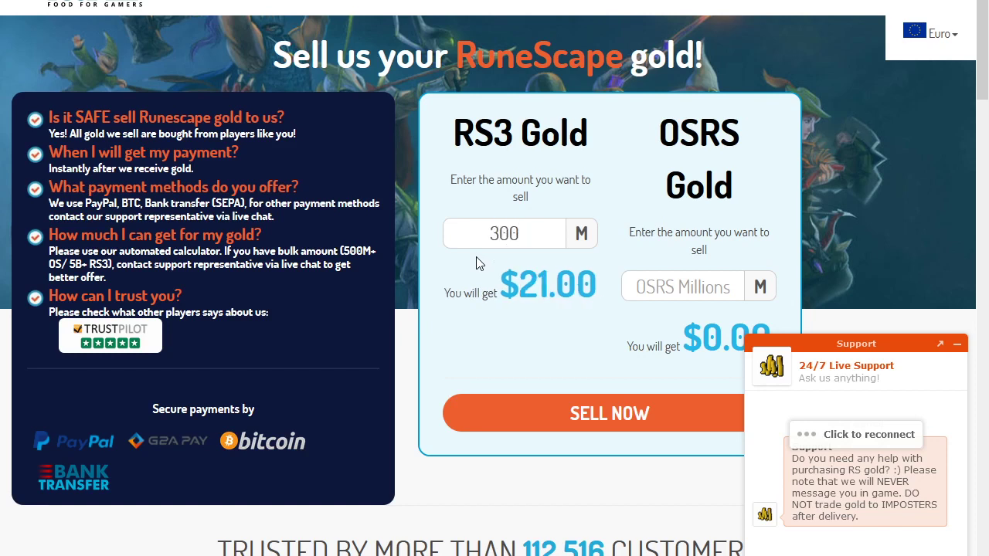
left_click_drag(517, 231, 485, 233)
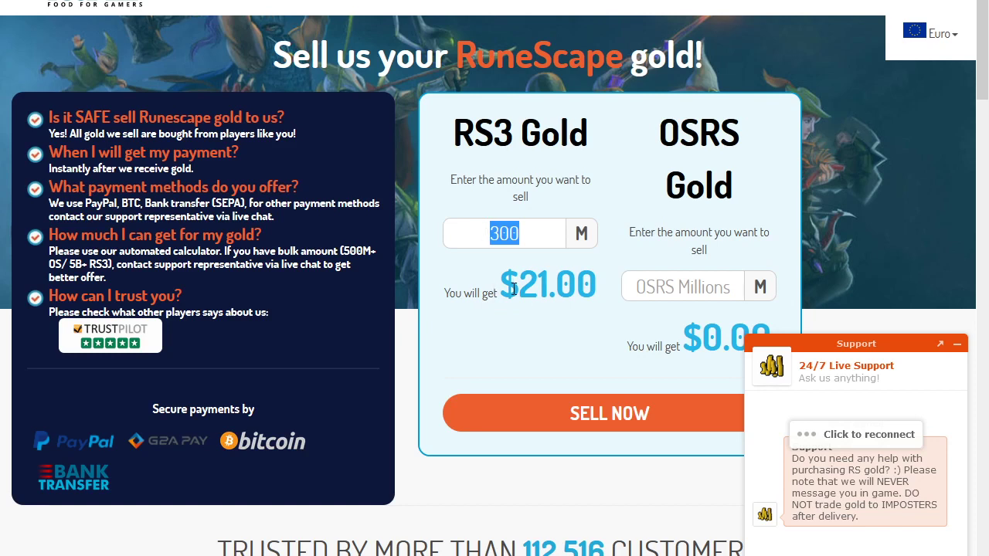
left_click_drag(514, 288, 596, 301)
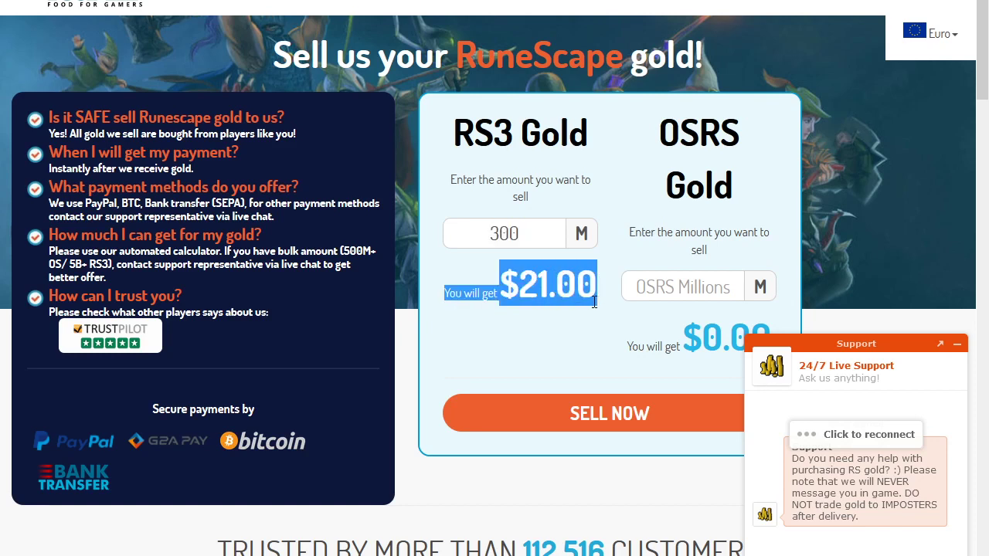
left_click(596, 302)
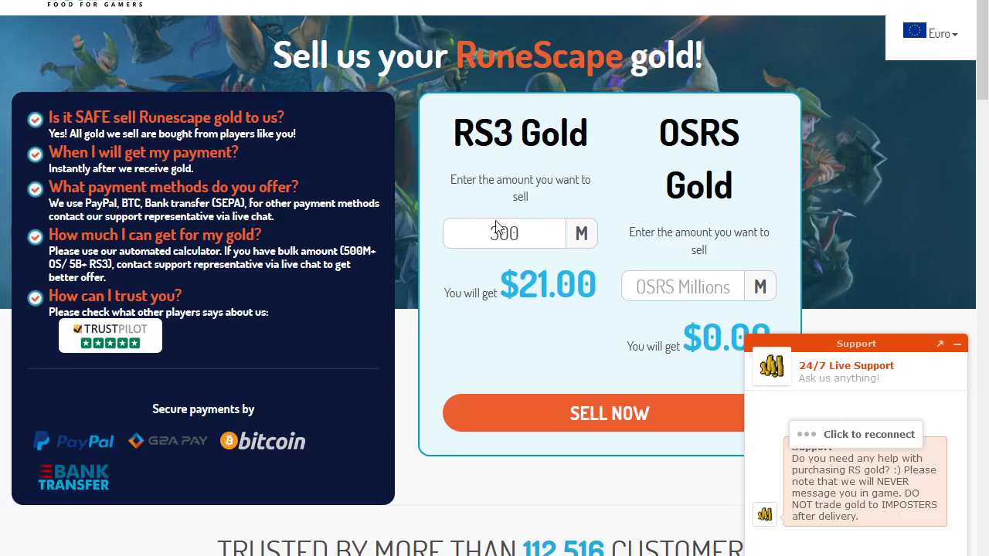
Step: Set the RS3 gold amount to sell to 360 M to check the payout
left_click_drag(533, 235, 427, 239)
type("330")
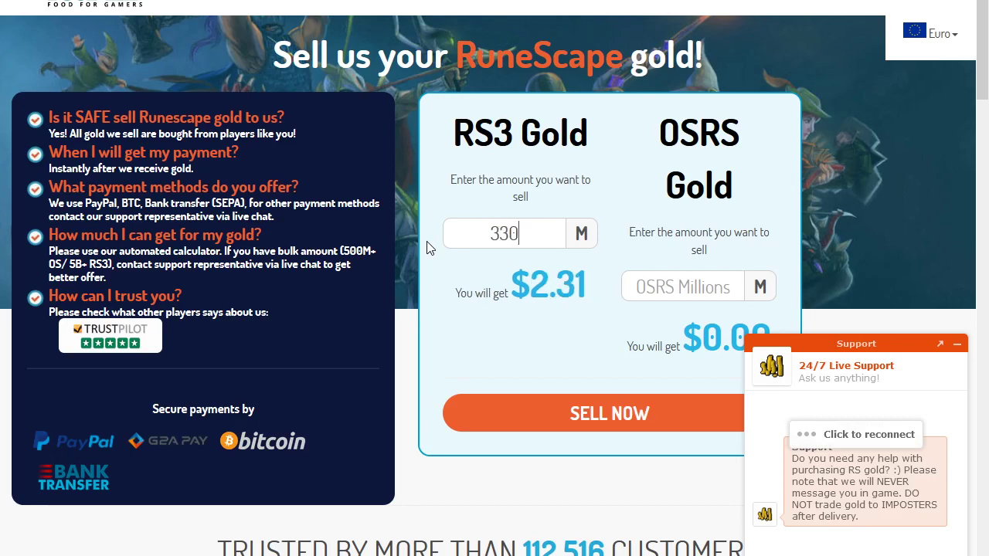
key("BackSpace")
key("BackSpace")
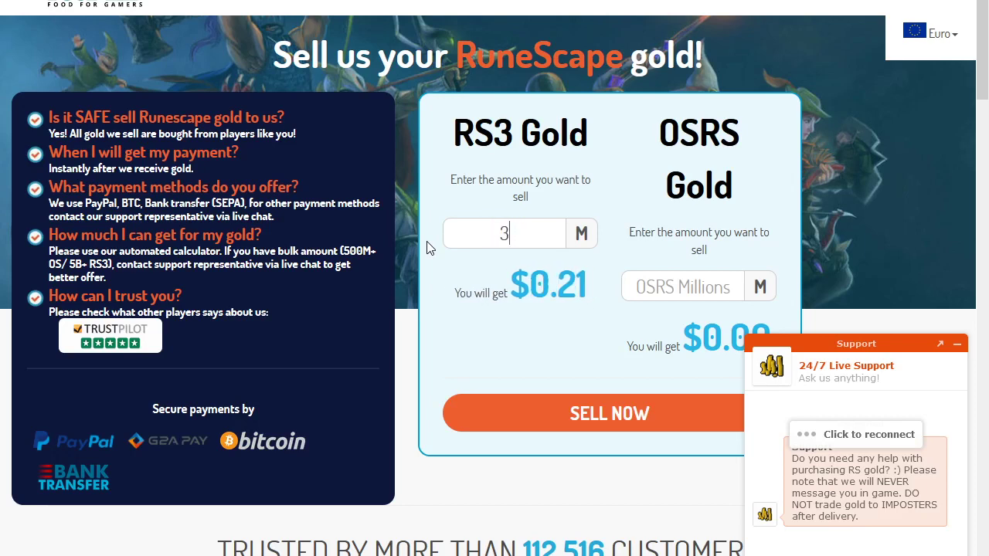
type("60")
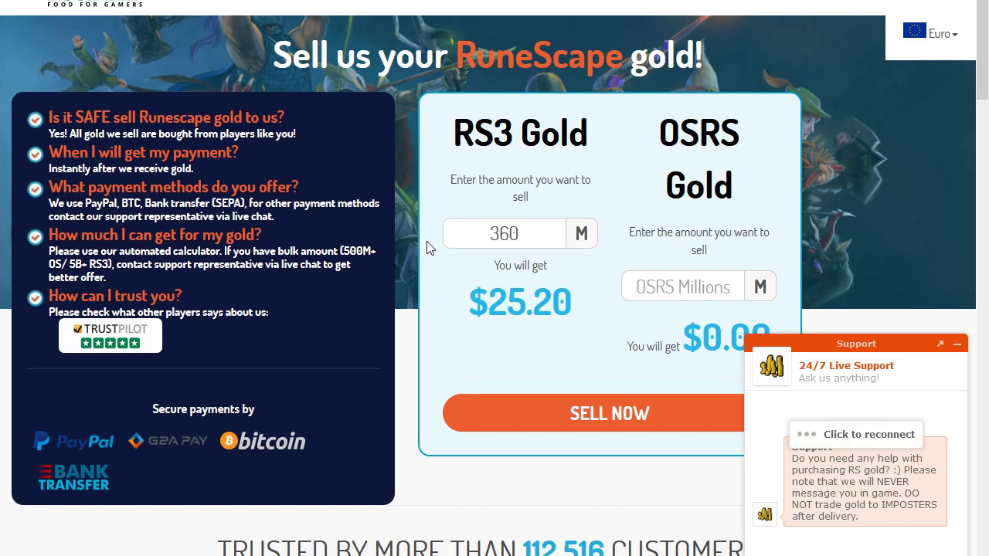
Step: Change the RS3 gold amount back to 300 M
key("BackSpace")
key("BackSpace")
key("BackSpace")
type("300")
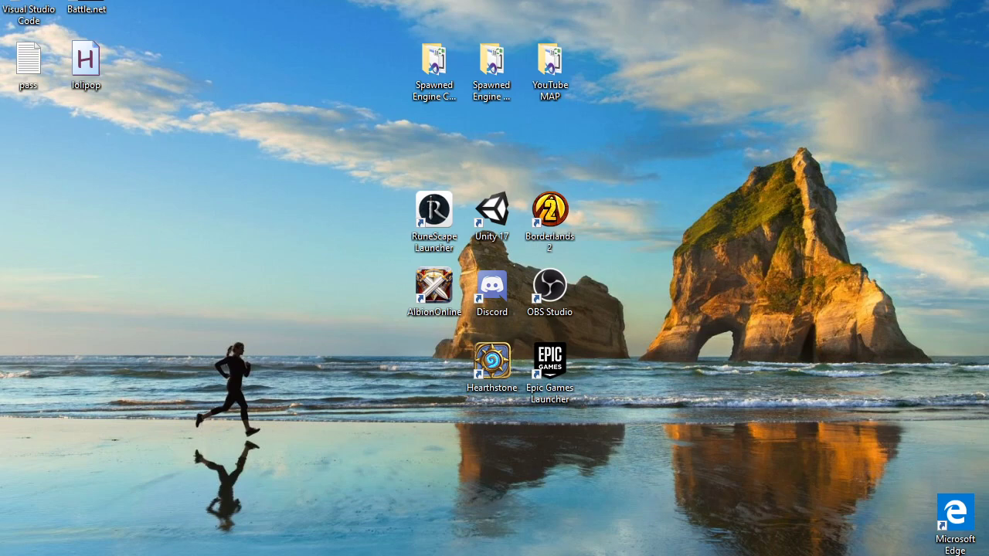
Step: Switch to Discord and post "- Corona Virus says hi" in story-2020, preceded by the :one: and :point_up: emojis
type(":")
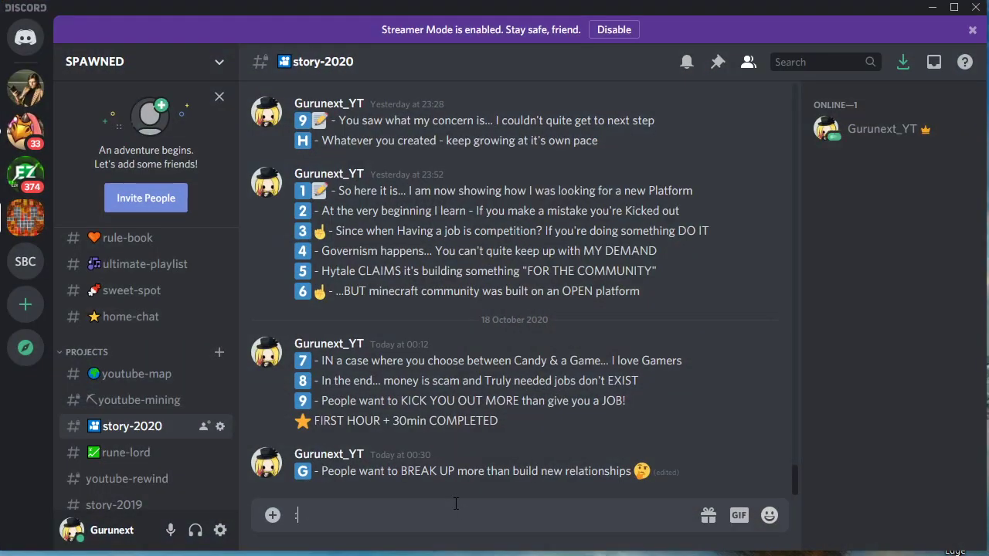
type("one::pon")
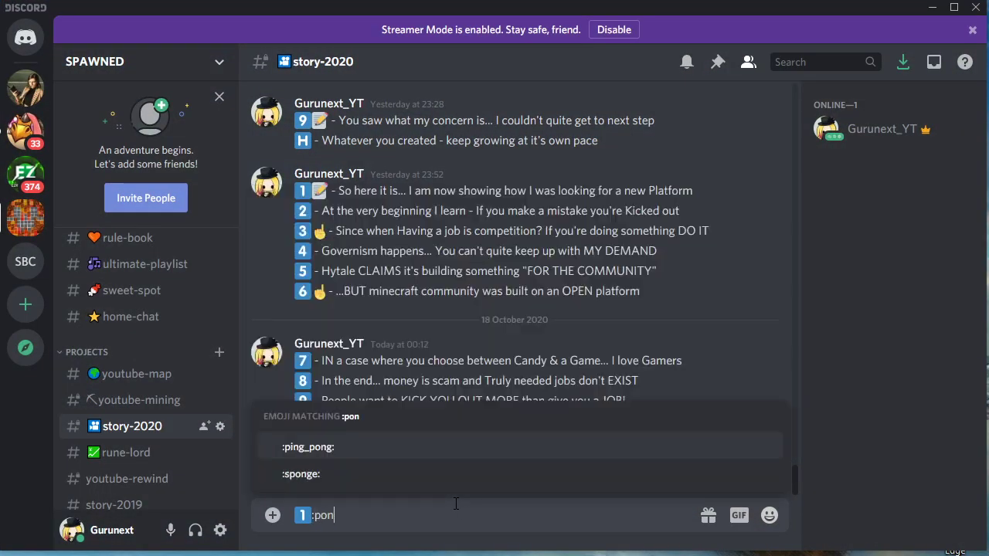
key("BackSpace")
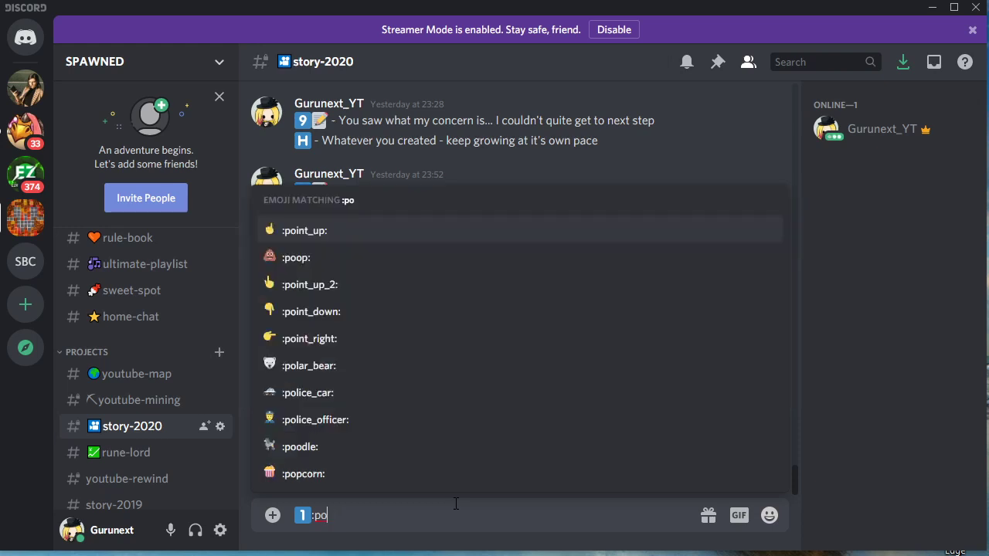
key("Return")
type("- ")
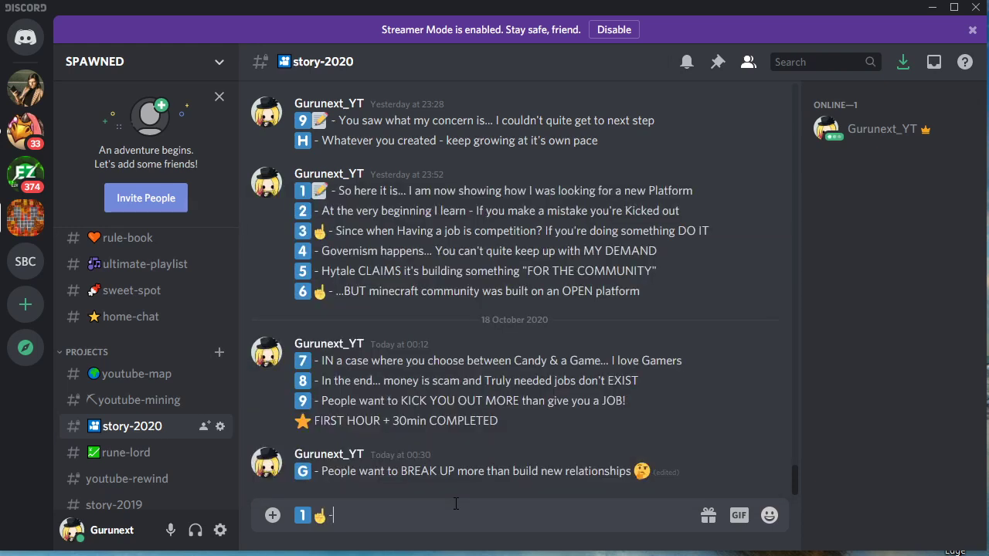
type("Corona Virus says hi")
key("Return")
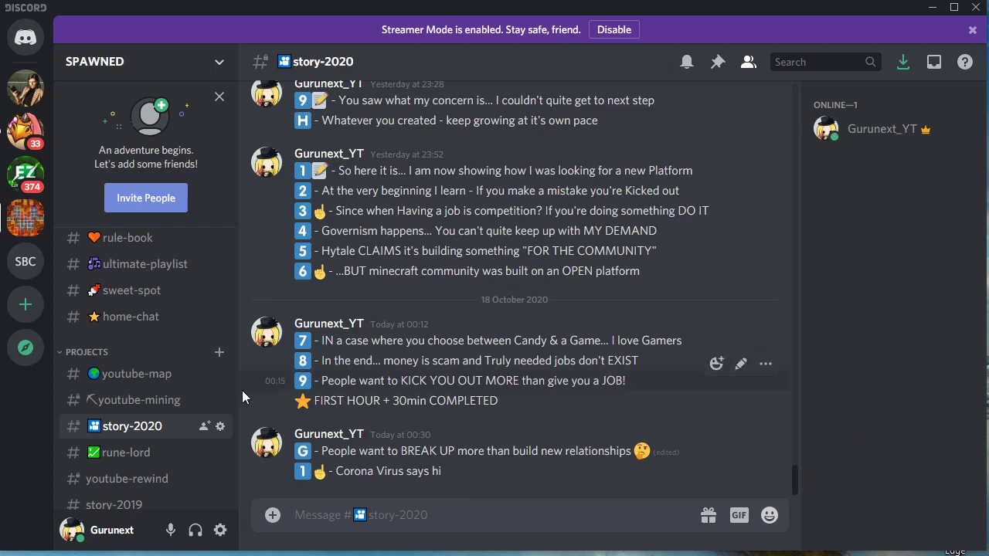
Step: Look through the home-chat channel and its latest poster's profile, then return to story-2020
left_click(118, 297)
left_click(124, 316)
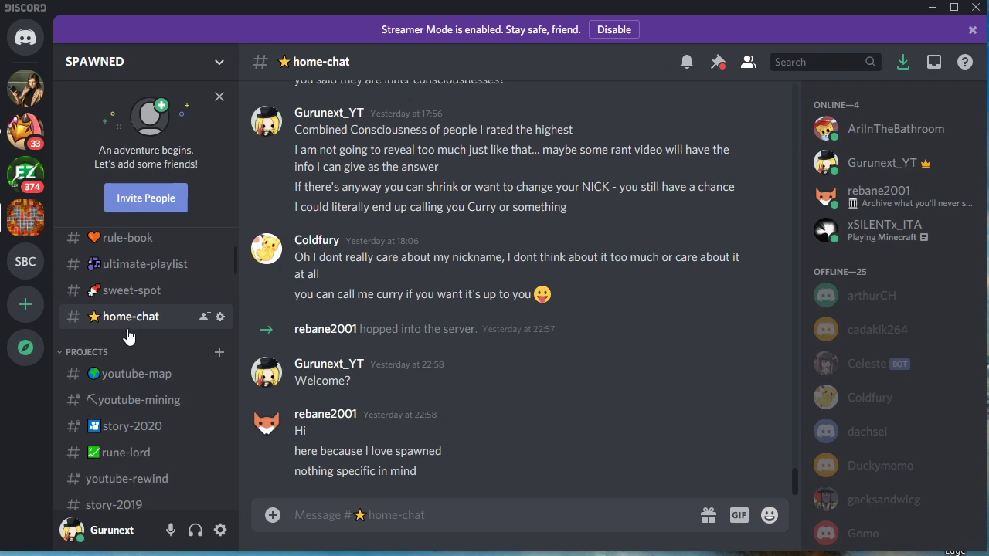
left_click(266, 423)
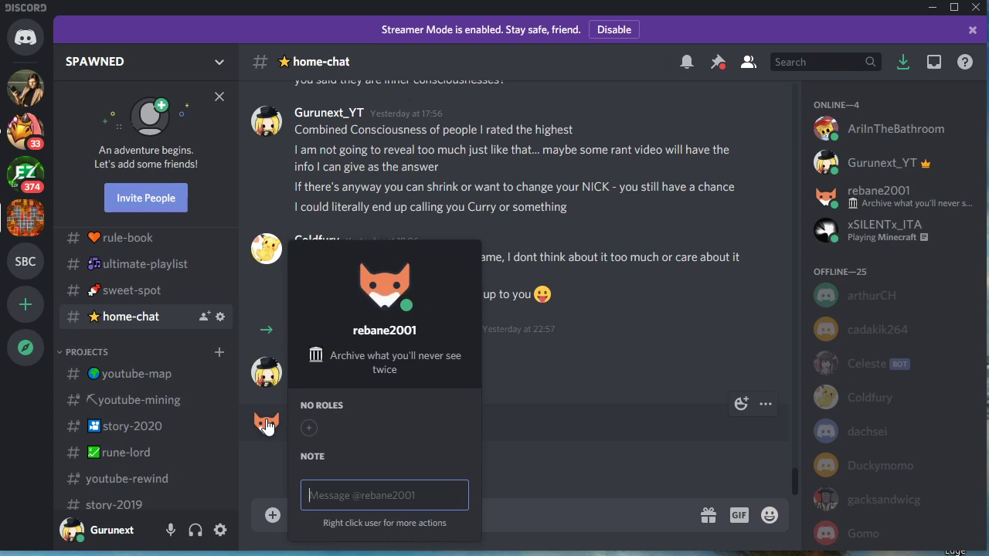
left_click(257, 479)
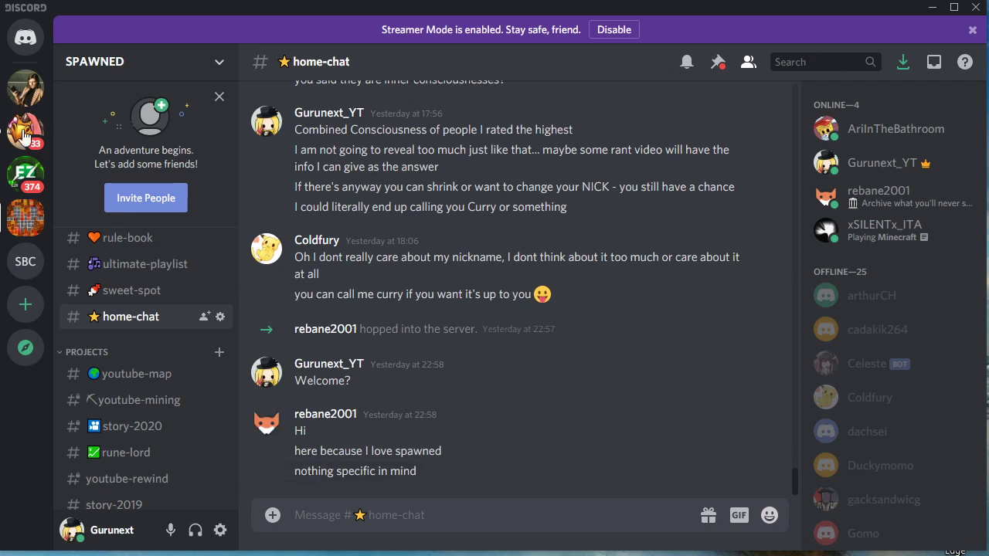
left_click(120, 415)
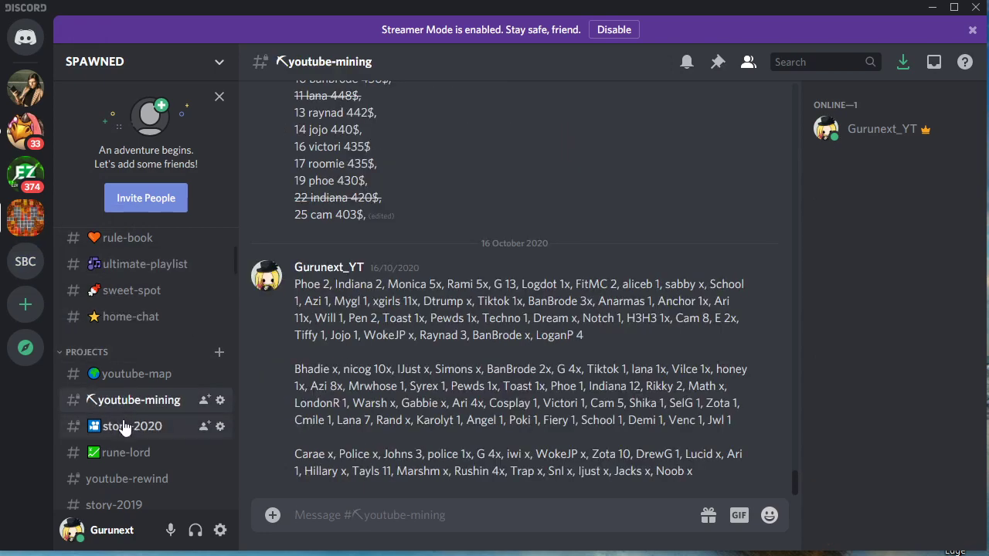
left_click(130, 427)
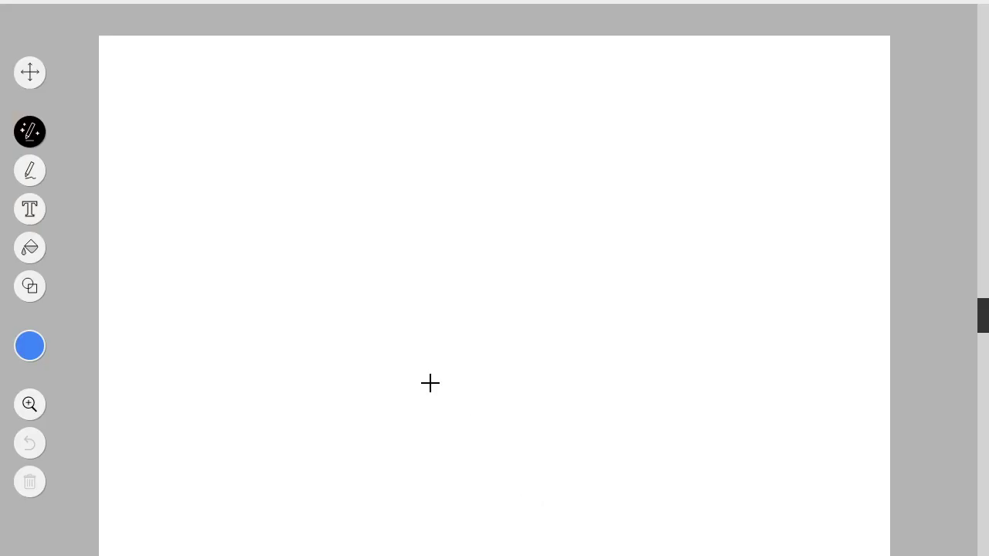
Step: Switch to the blank drawing canvas and sketch a right-pointing arrow, with a wide rectangle containing a five-pointed star below and to its right
mouse_move(123, 317)
left_mouse_down()
mouse_move(229, 317)
mouse_move(199, 342)
left_mouse_up()
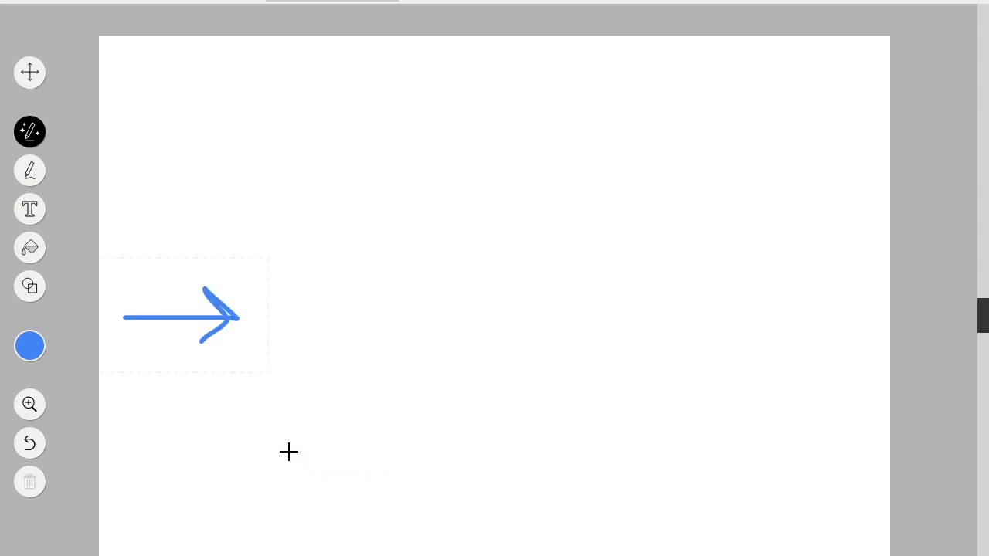
mouse_move(322, 469)
left_mouse_down()
mouse_move(316, 394)
mouse_move(364, 337)
mouse_move(616, 345)
mouse_move(605, 472)
mouse_move(322, 461)
left_mouse_up()
mouse_move(433, 439)
left_mouse_down()
mouse_move(460, 361)
mouse_move(488, 440)
mouse_move(425, 389)
mouse_move(503, 387)
mouse_move(433, 443)
mouse_move(463, 361)
mouse_move(491, 436)
mouse_move(476, 395)
mouse_move(489, 440)
mouse_move(420, 389)
mouse_move(503, 388)
mouse_move(435, 440)
left_mouse_up()
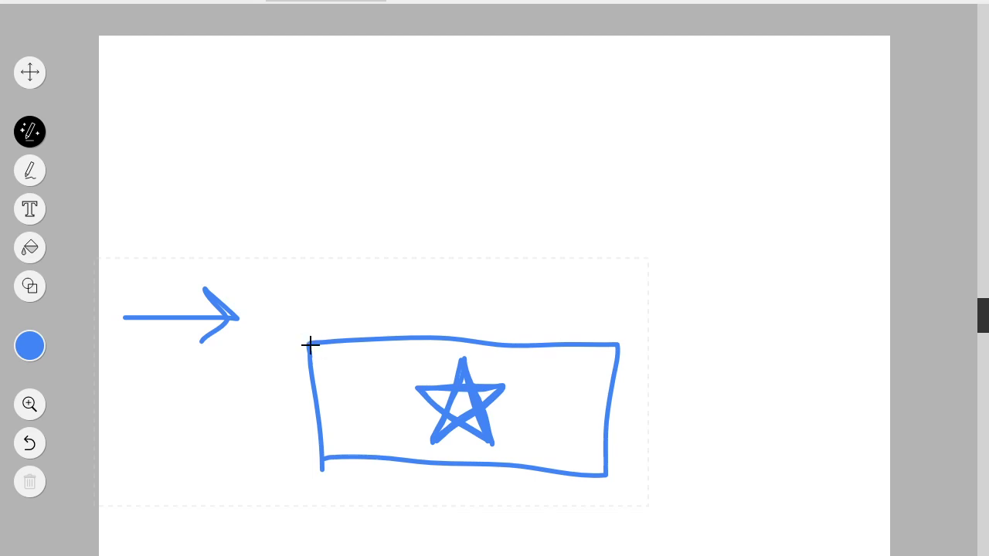
Step: Draw a small bracket around the outside of each of the rectangle's four corners
mouse_move(302, 336)
left_mouse_down()
mouse_move(301, 356)
mouse_move(325, 326)
left_mouse_up()
mouse_move(603, 329)
left_mouse_down()
mouse_move(628, 332)
mouse_move(631, 360)
left_mouse_up()
left_click_drag(310, 462, 345, 472)
mouse_move(602, 480)
left_mouse_down()
mouse_move(623, 477)
mouse_move(623, 461)
left_mouse_up()
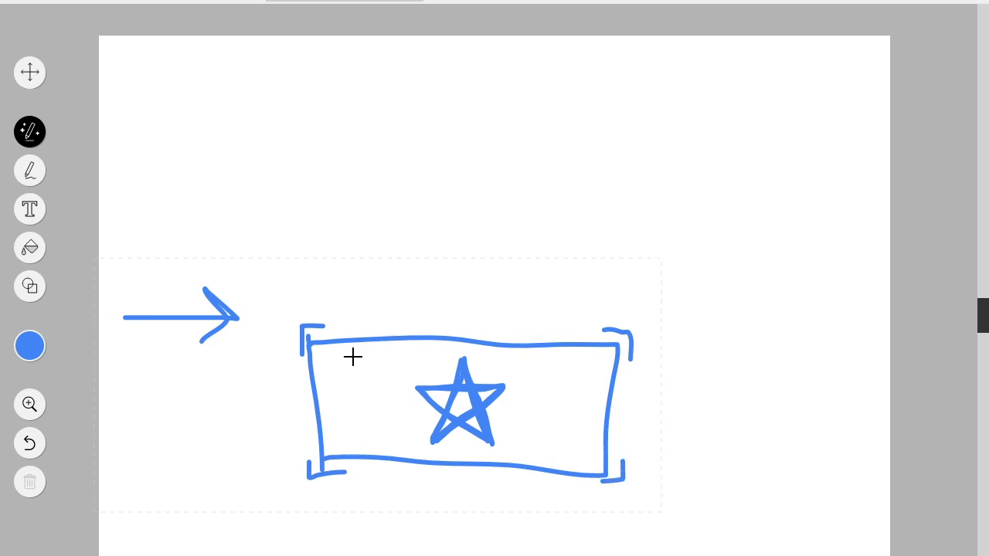
Step: Extend the rectangle's two vertical sides straight down below its bottom edge
left_click_drag(320, 449, 321, 485)
left_click_drag(321, 522, 321, 555)
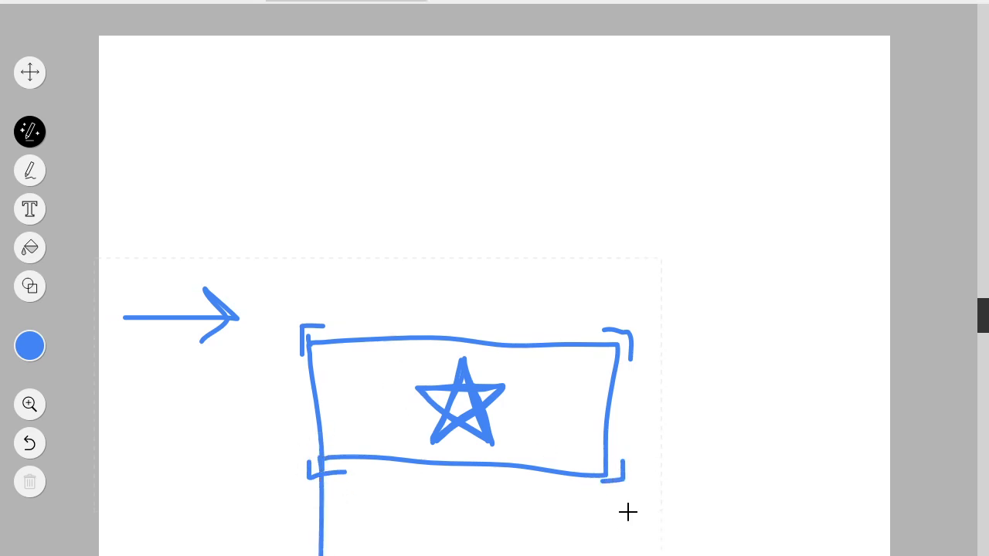
left_click_drag(606, 475, 602, 555)
Step: Draw a sad face and the handwritten text "RS20$" beneath the rectangle, and box the "20$"
mouse_move(408, 486)
left_mouse_down()
mouse_move(471, 512)
mouse_move(431, 534)
mouse_move(442, 494)
mouse_move(439, 516)
left_mouse_up()
mouse_move(508, 495)
left_mouse_down()
mouse_move(505, 542)
mouse_move(534, 500)
mouse_move(521, 539)
left_mouse_up()
mouse_move(556, 496)
left_mouse_down()
mouse_move(535, 547)
mouse_move(562, 526)
mouse_move(575, 538)
left_mouse_up()
mouse_move(589, 504)
left_mouse_down()
mouse_move(582, 521)
mouse_move(600, 502)
mouse_move(611, 510)
mouse_move(607, 545)
left_mouse_up()
left_click_drag(614, 488, 621, 554)
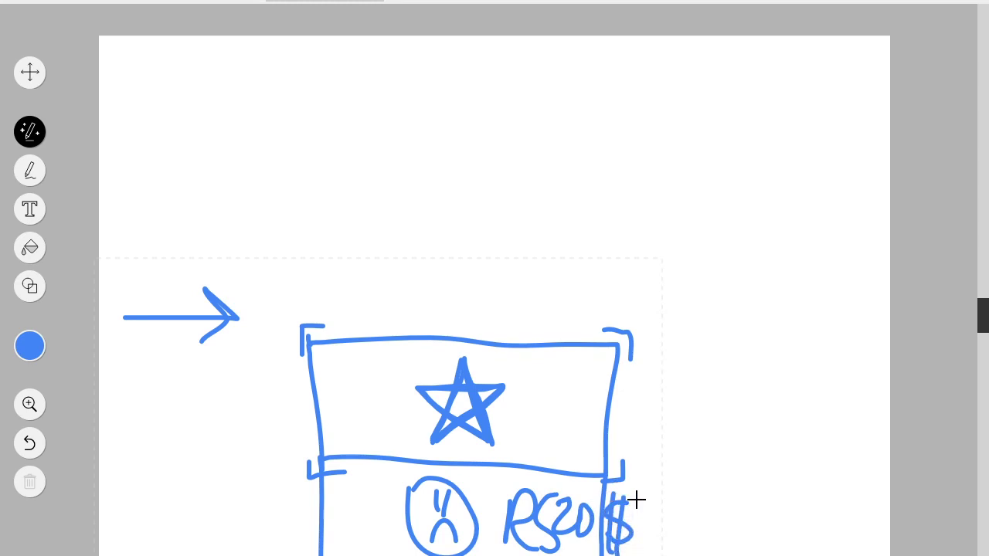
mouse_move(638, 495)
left_mouse_down()
mouse_move(557, 483)
mouse_move(551, 529)
mouse_move(632, 547)
mouse_move(638, 501)
left_mouse_up()
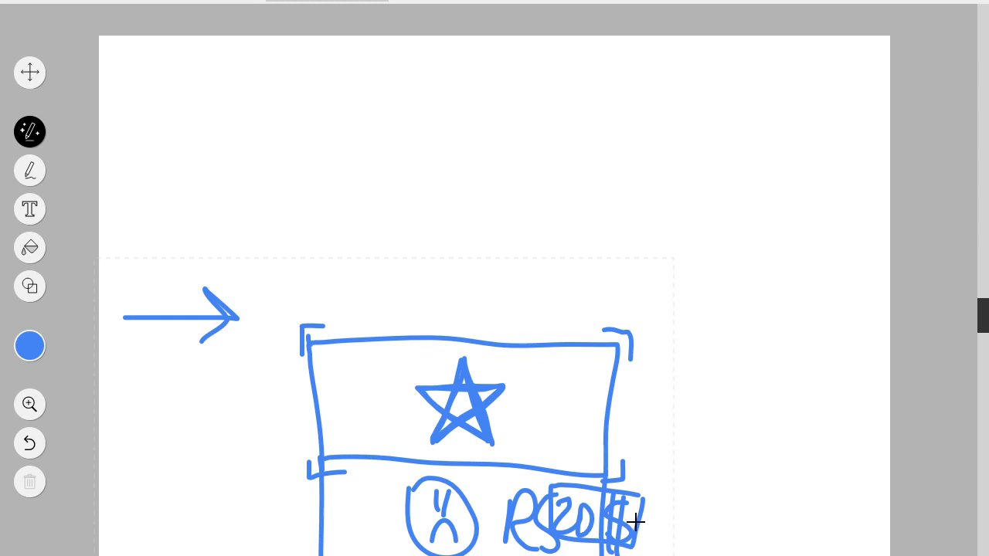
mouse_move(635, 522)
left_mouse_down()
mouse_move(756, 539)
mouse_move(798, 323)
mouse_move(817, 346)
left_mouse_up()
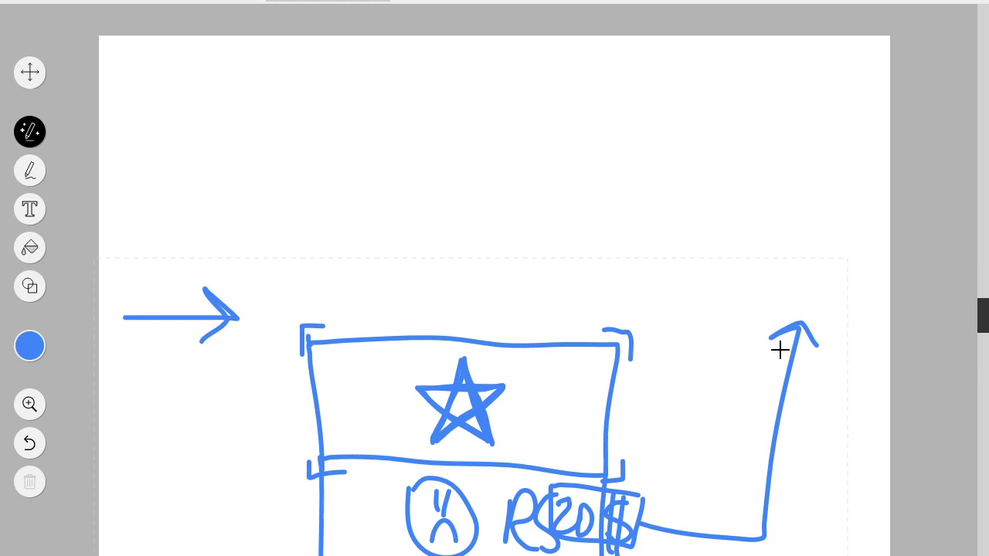
key("ctrl+z")
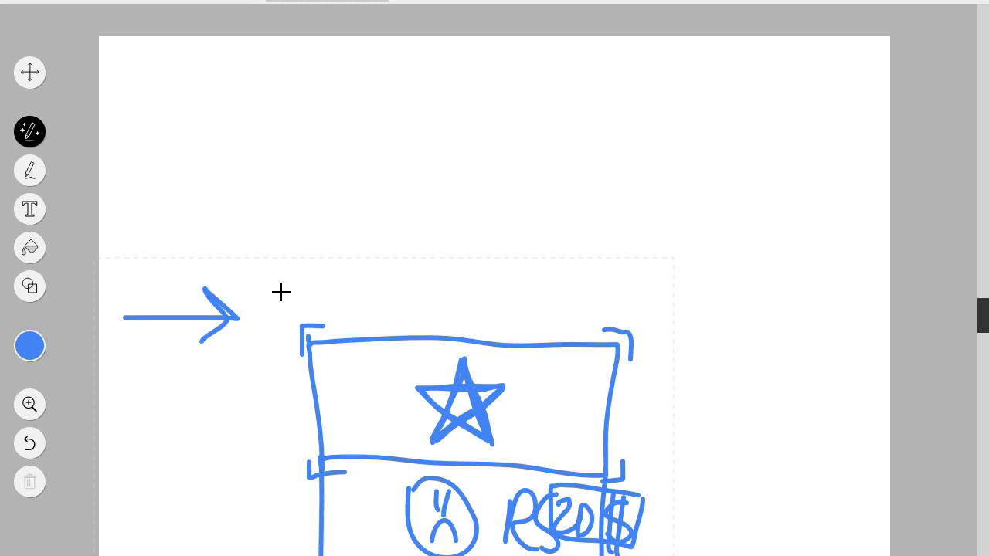
Step: Draw a triangle with a curved base above the rectangle and a crossed-out "M.R.R" to the triangle's left
mouse_move(572, 246)
left_mouse_down()
mouse_move(625, 146)
mouse_move(727, 264)
left_mouse_up()
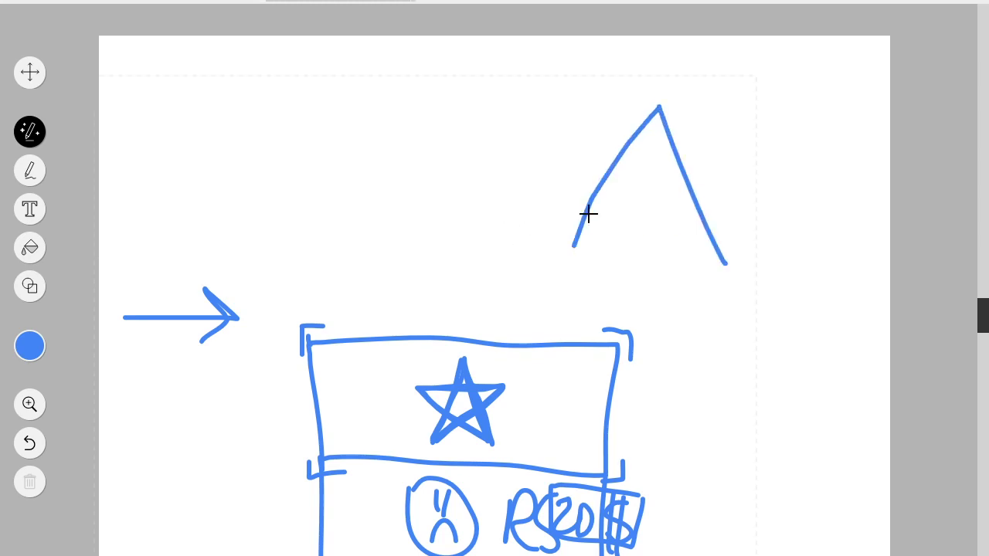
left_click_drag(568, 252, 748, 262)
mouse_move(291, 260)
left_mouse_down()
mouse_move(311, 227)
mouse_move(342, 243)
mouse_move(348, 224)
mouse_move(363, 246)
left_mouse_up()
left_click_drag(386, 202, 408, 251)
mouse_move(379, 197)
left_mouse_down()
mouse_move(402, 198)
mouse_move(379, 239)
left_mouse_up()
left_click_drag(277, 148, 430, 255)
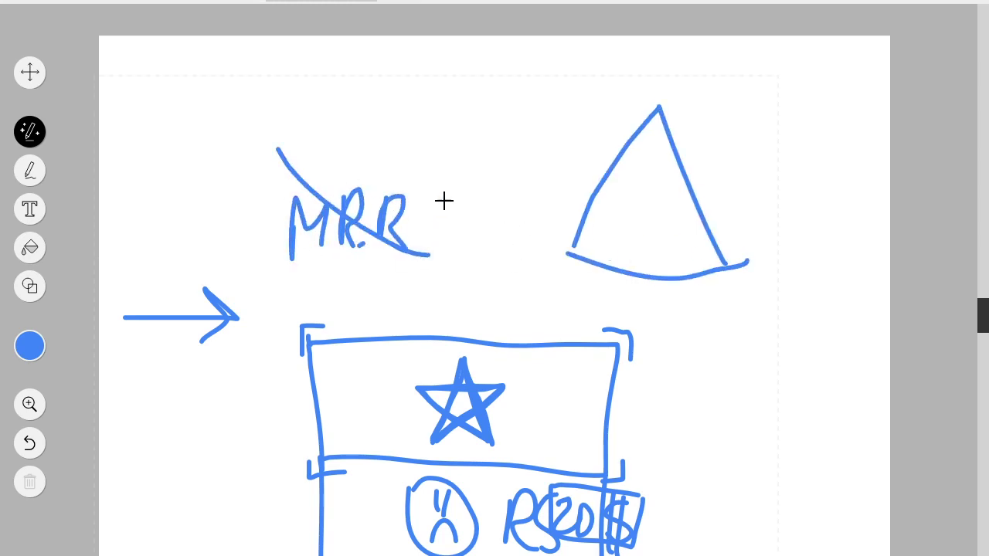
left_click_drag(436, 168, 232, 317)
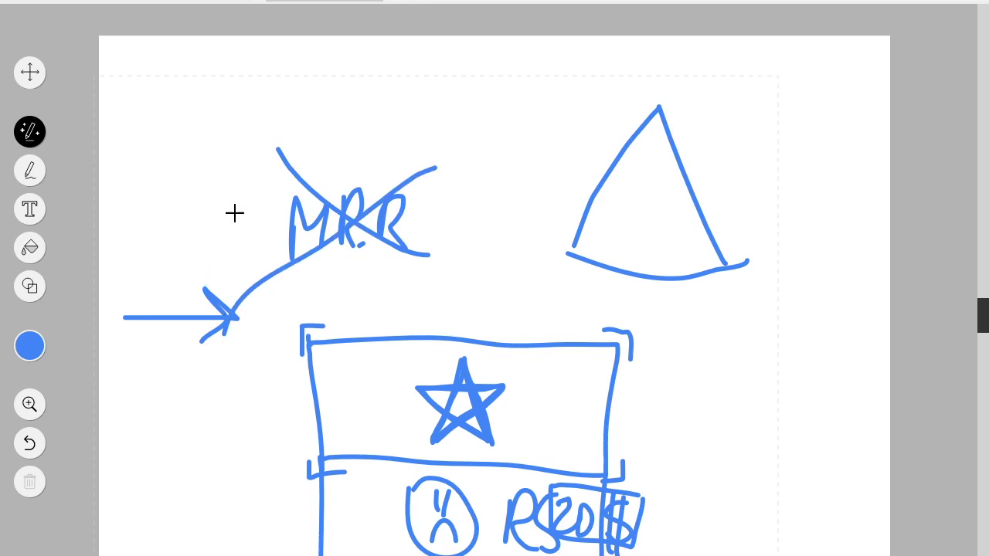
mouse_move(427, 251)
left_mouse_down()
mouse_move(589, 191)
mouse_move(700, 245)
left_mouse_up()
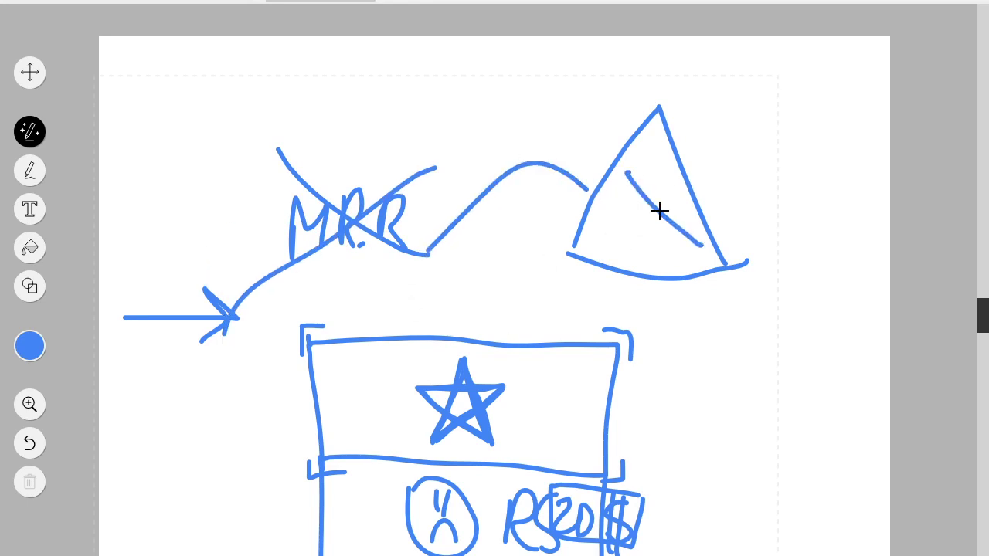
left_click_drag(687, 183, 645, 243)
key("ctrl+z")
key("ctrl+z")
key("ctrl+z")
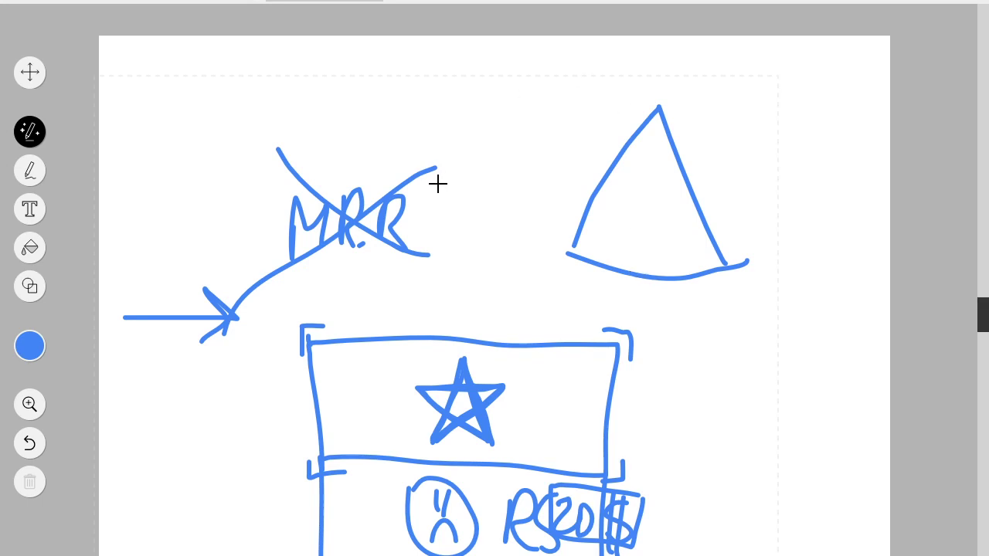
Step: Draw a curved arrow from the crossed-out "M.R.R" to the triangle and a second curved line along the triangle's base
mouse_move(437, 183)
left_mouse_down()
mouse_move(568, 169)
mouse_move(542, 165)
mouse_move(568, 154)
mouse_move(566, 130)
left_mouse_up()
left_click_drag(576, 241, 719, 239)
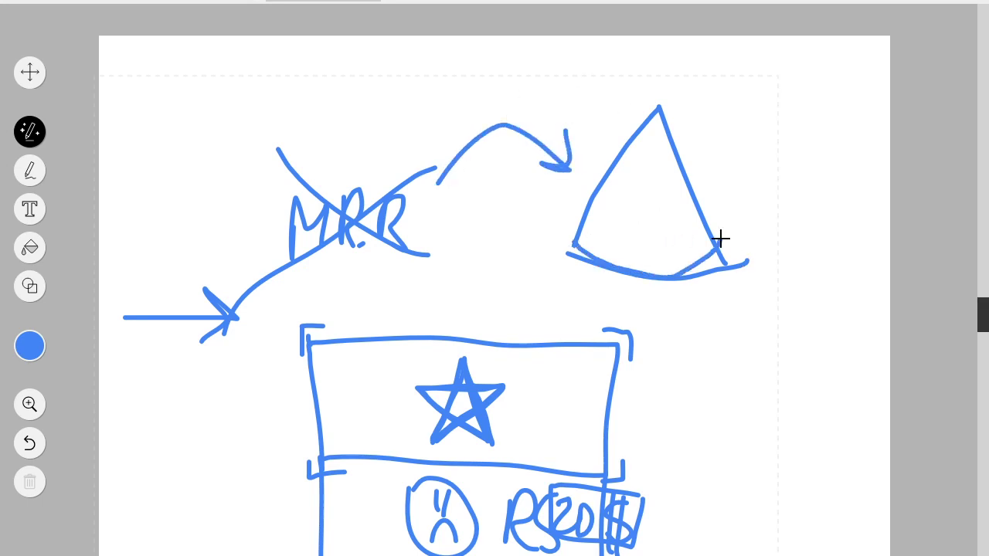
Step: Switch to Discord and post point 2, "Mr Beast is a DANGEROUS FOOL", in the story-2020 channel, starting with the :two: emoji
key("alt+Tab")
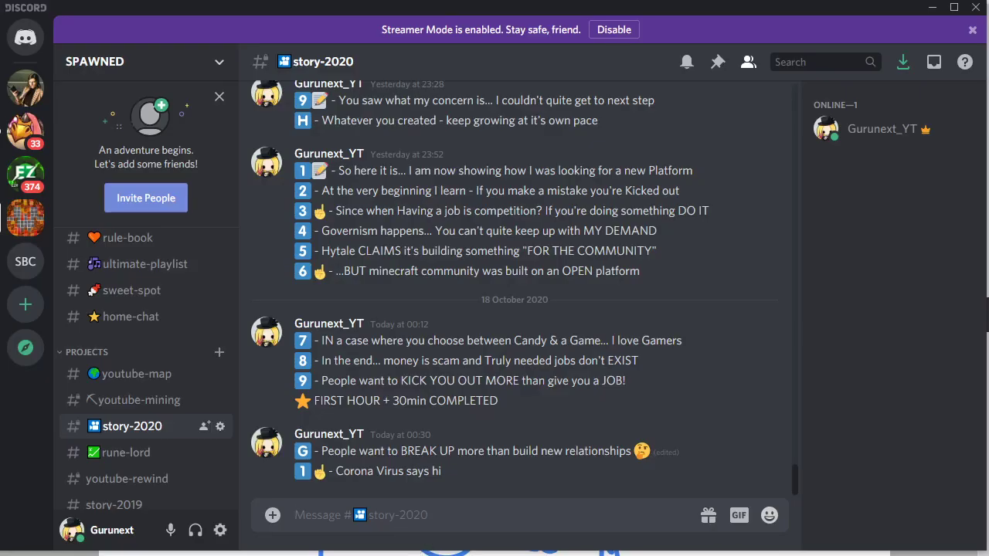
key("alt+Tab")
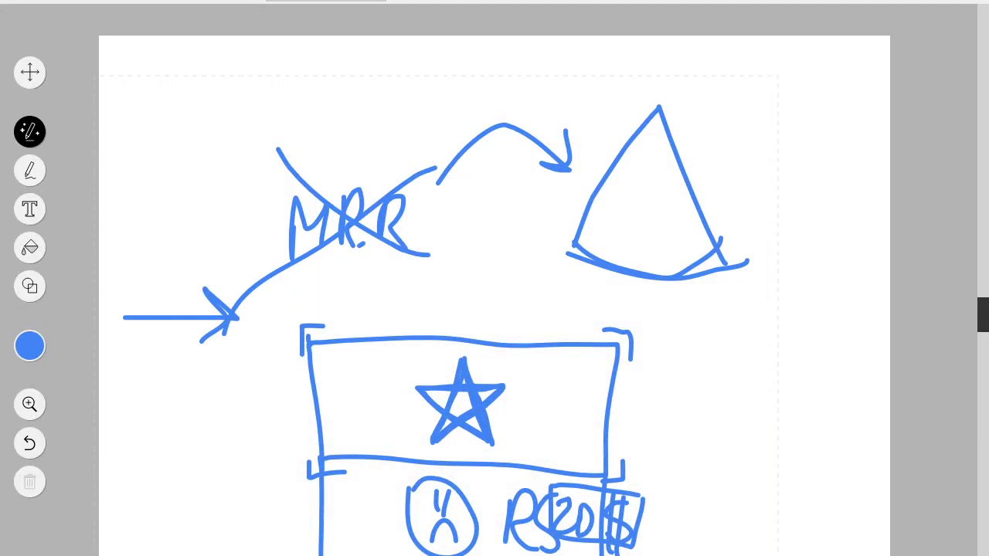
key("alt+Tab")
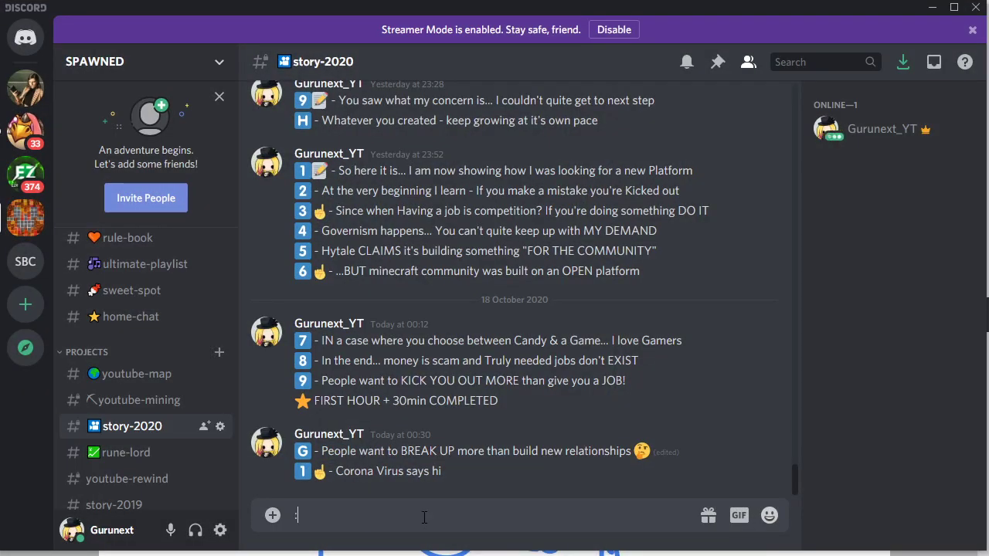
type("two: - Mr.")
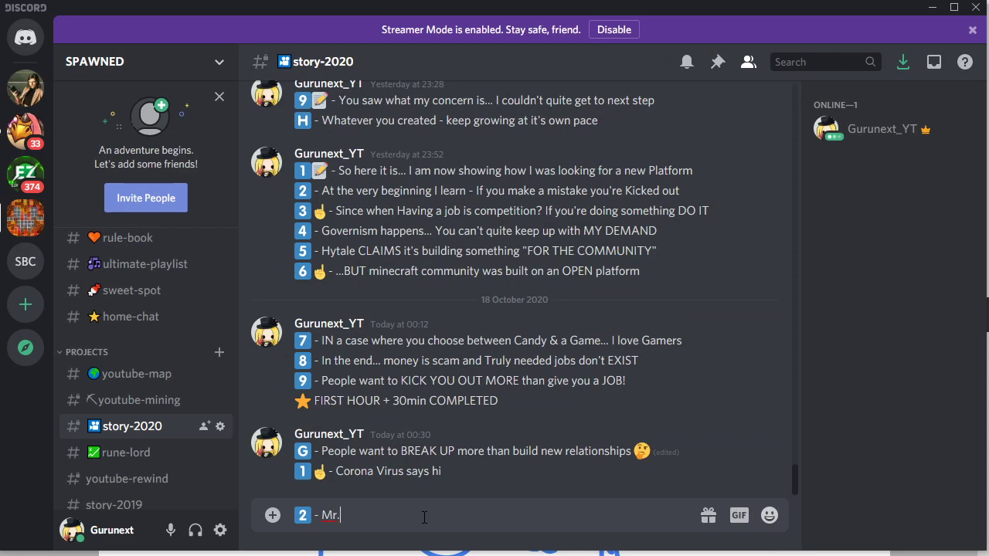
type(" B")
key("BackSpace")
key("BackSpace")
key("BackSpace")
type("Beast is a DANG")
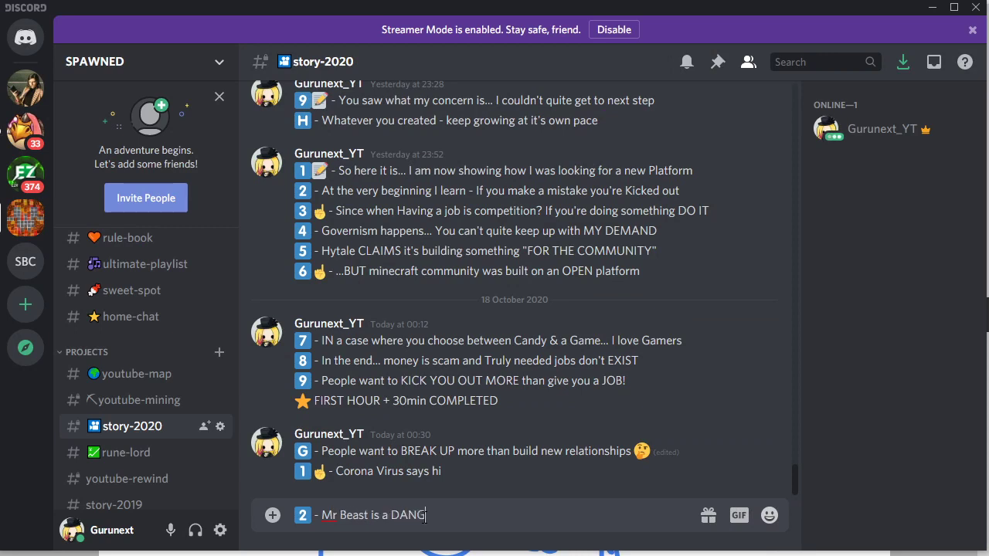
type("EROUS FOOL")
key("Return")
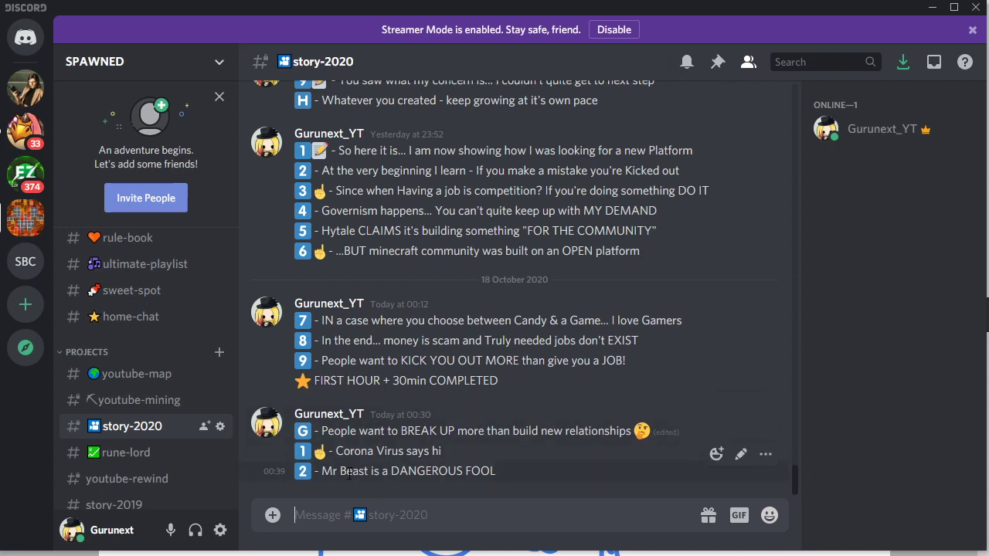
left_click_drag(322, 471, 369, 471)
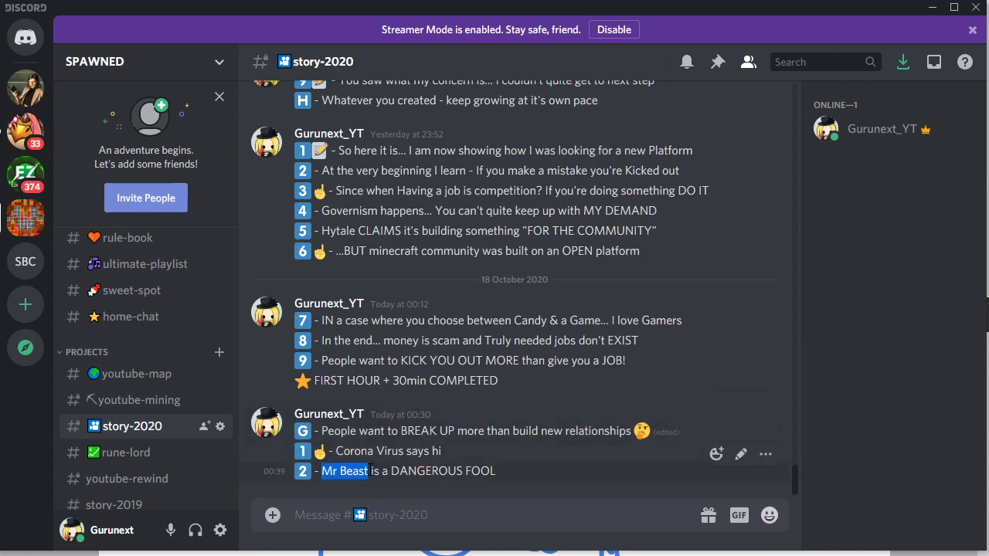
double_click(418, 472)
left_click(417, 472)
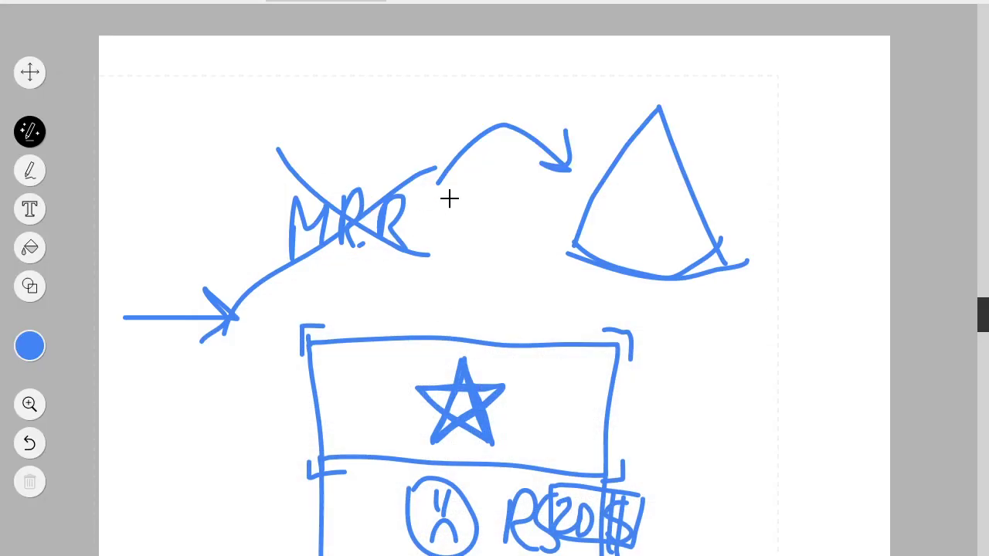
Step: Try a cross over the triangle and loose strokes beside it in the sketch, removing them again
left_click_drag(592, 137, 701, 305)
left_click_drag(700, 170, 553, 285)
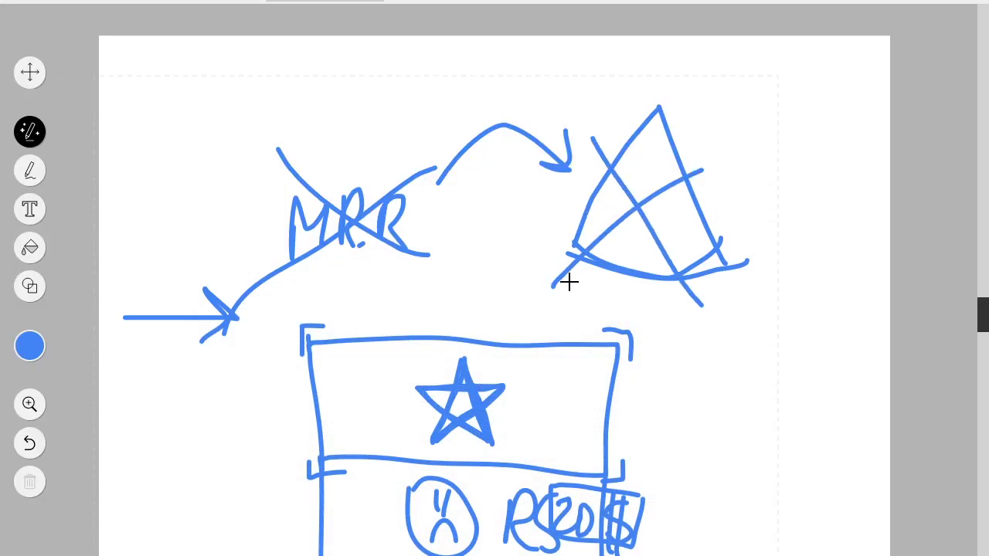
key("ctrl+z")
key("ctrl+z")
mouse_move(860, 225)
left_mouse_down()
mouse_move(808, 297)
mouse_move(745, 453)
mouse_move(645, 303)
mouse_move(611, 337)
mouse_move(701, 492)
mouse_move(823, 459)
left_mouse_up()
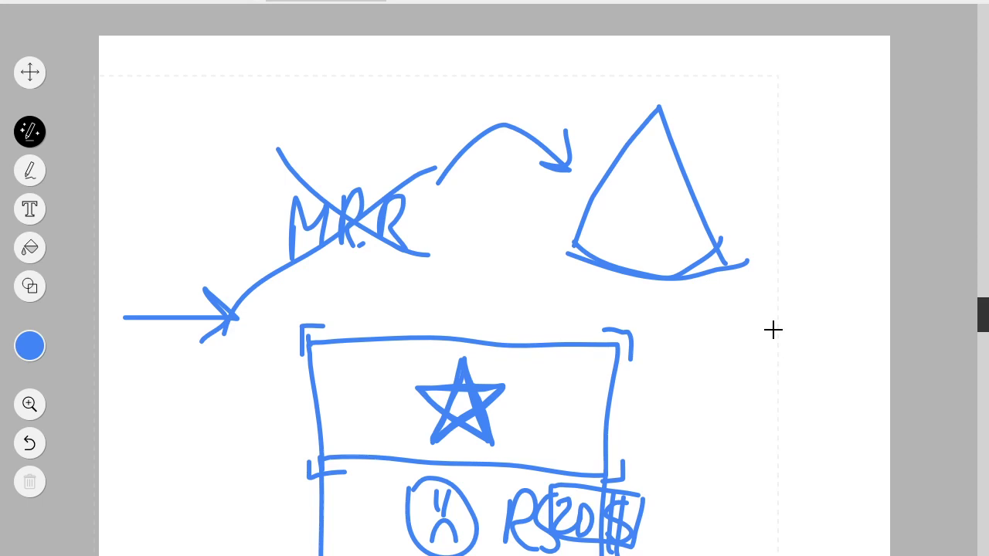
mouse_move(796, 227)
left_mouse_down()
mouse_move(575, 301)
mouse_move(837, 236)
mouse_move(766, 294)
left_mouse_up()
Step: Draw a rounded box closely around the crossed-out "M.R.R"
mouse_move(415, 168)
left_mouse_down()
mouse_move(214, 185)
mouse_move(431, 264)
left_mouse_up()
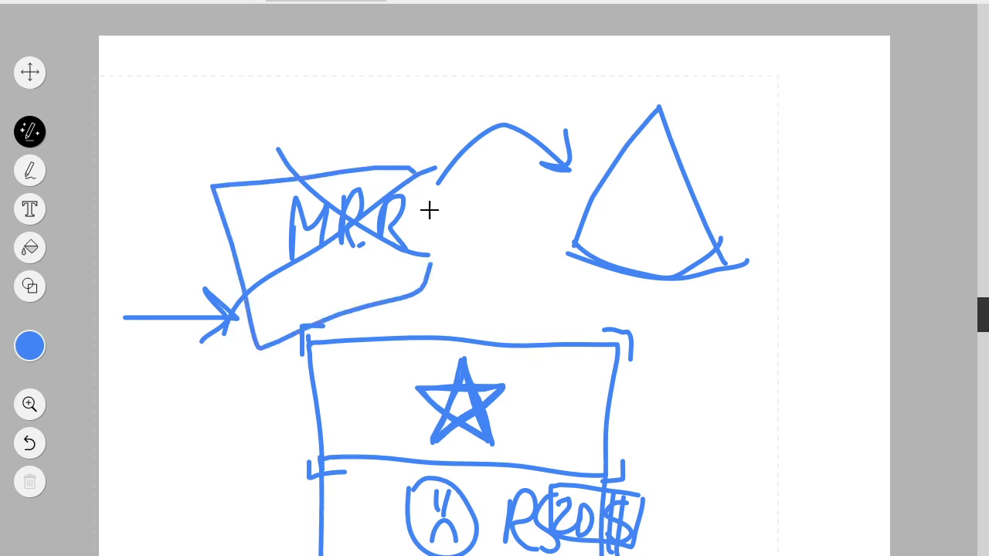
mouse_move(422, 183)
left_mouse_down()
mouse_move(291, 182)
mouse_move(275, 247)
mouse_move(310, 273)
mouse_move(423, 220)
mouse_move(420, 185)
left_mouse_up()
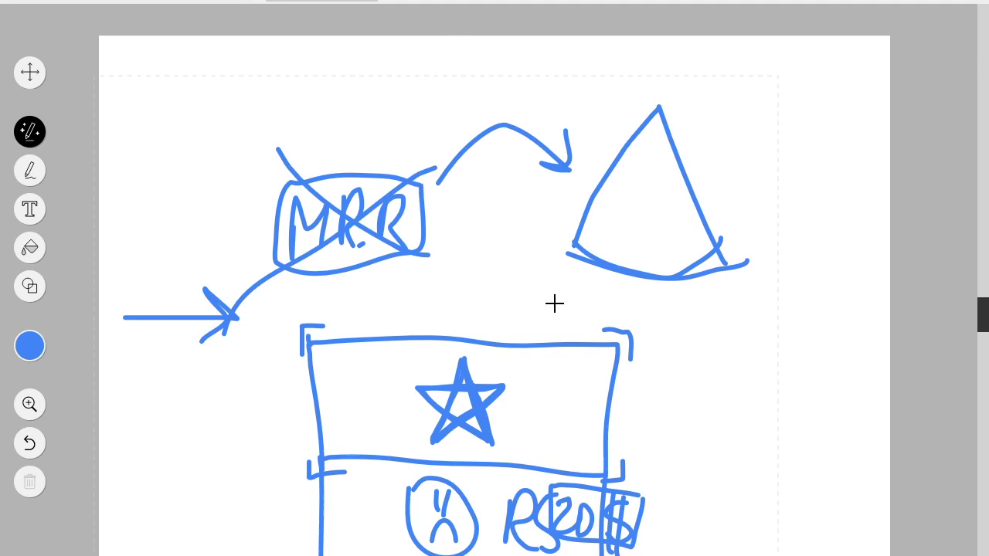
Step: Try a wavy line beneath the triangle, a cross over it and a stroke below "M.R.R", undoing each attempt
mouse_move(551, 306)
left_mouse_down()
mouse_move(631, 293)
mouse_move(753, 312)
left_mouse_up()
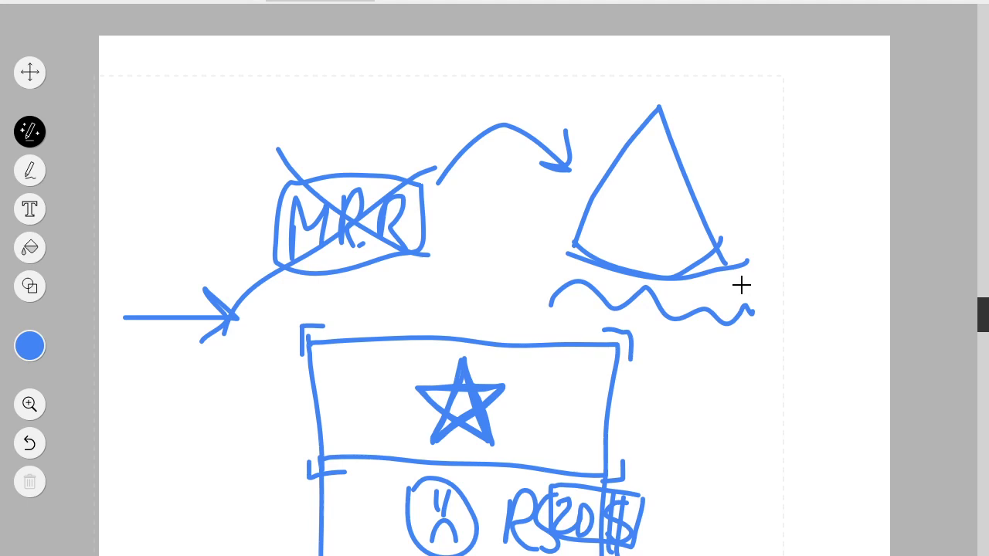
key("ctrl+z")
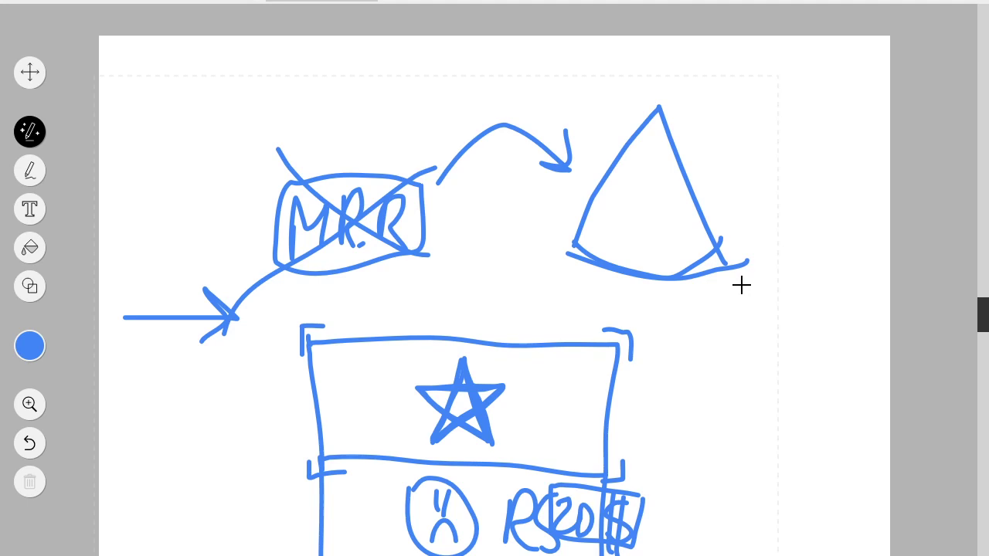
mouse_move(601, 136)
left_mouse_down()
mouse_move(662, 206)
mouse_move(690, 288)
left_mouse_up()
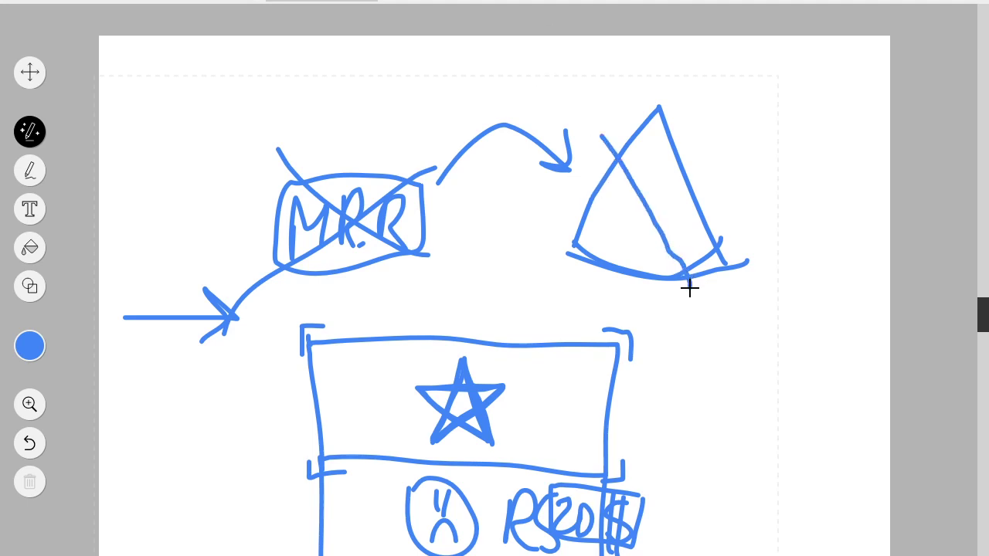
left_click_drag(712, 163, 572, 294)
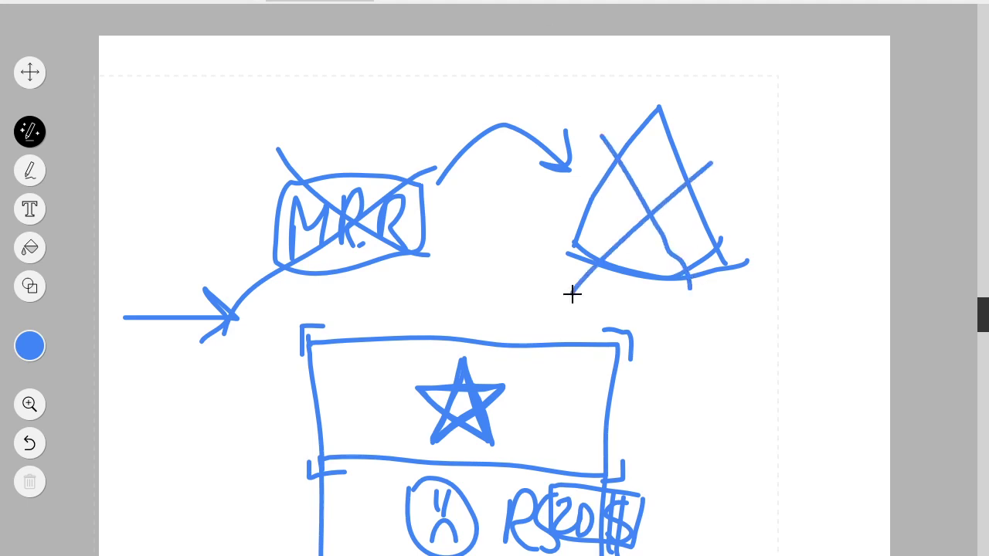
key("ctrl+z")
key("ctrl+z")
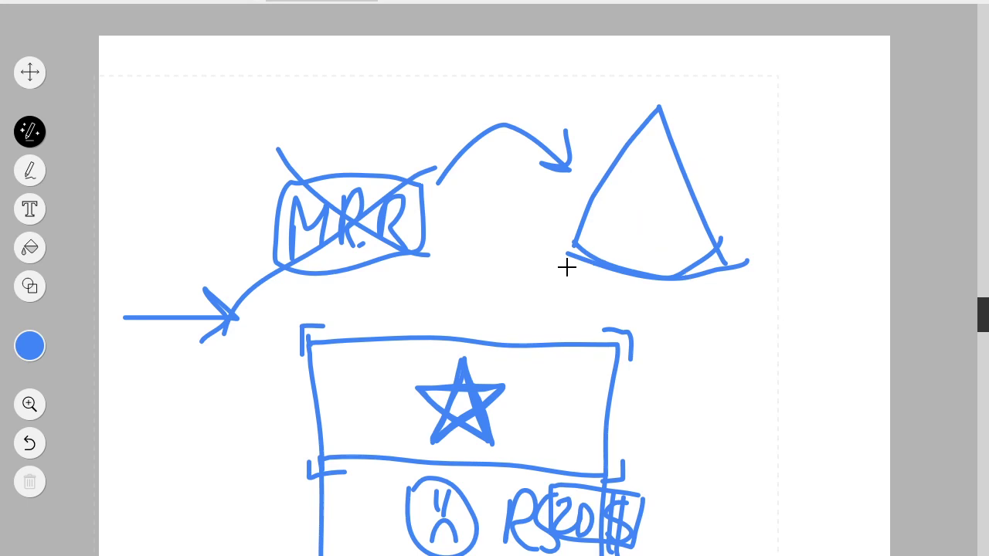
mouse_move(389, 265)
left_mouse_down()
mouse_move(392, 318)
mouse_move(540, 317)
mouse_move(642, 283)
left_mouse_up()
key("ctrl+z")
Step: Draw a wide bracket beneath the boxed "M.R.R" and the triangle, and handwrite "IN CRISIS" below it
mouse_move(259, 235)
left_mouse_down()
mouse_move(501, 292)
mouse_move(734, 290)
mouse_move(743, 243)
left_mouse_up()
mouse_move(448, 304)
left_mouse_down()
mouse_move(423, 308)
mouse_move(445, 340)
left_mouse_up()
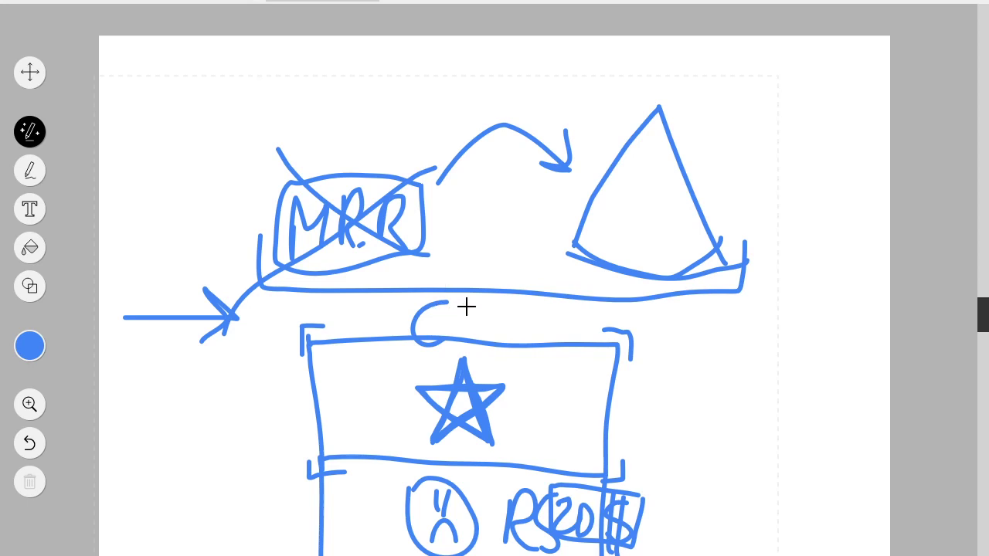
mouse_move(463, 295)
left_mouse_down()
mouse_move(470, 346)
mouse_move(459, 316)
mouse_move(505, 338)
mouse_move(538, 309)
mouse_move(521, 344)
left_mouse_up()
left_click_drag(553, 306, 553, 352)
left_click_drag(592, 311, 572, 344)
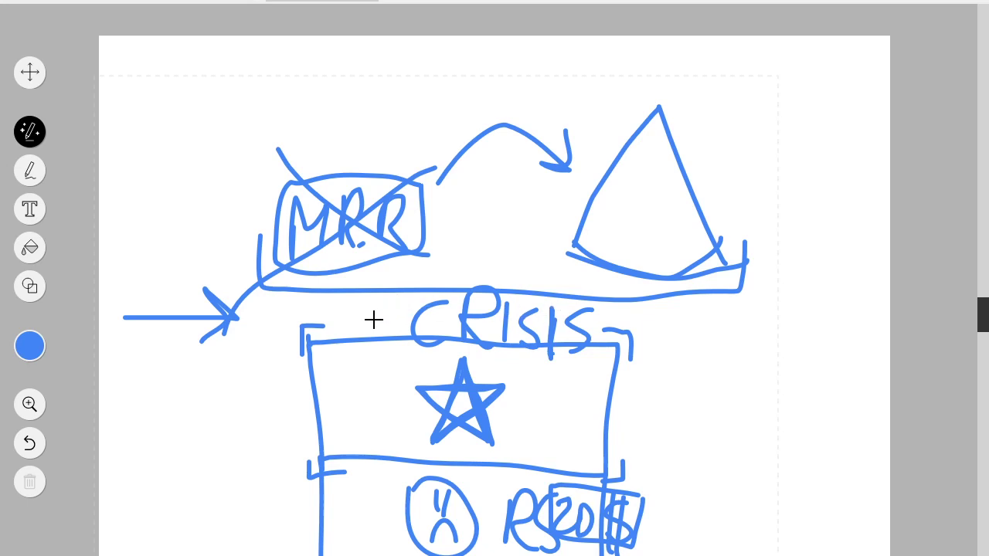
mouse_move(332, 309)
left_mouse_down()
mouse_move(348, 338)
mouse_move(378, 300)
left_mouse_up()
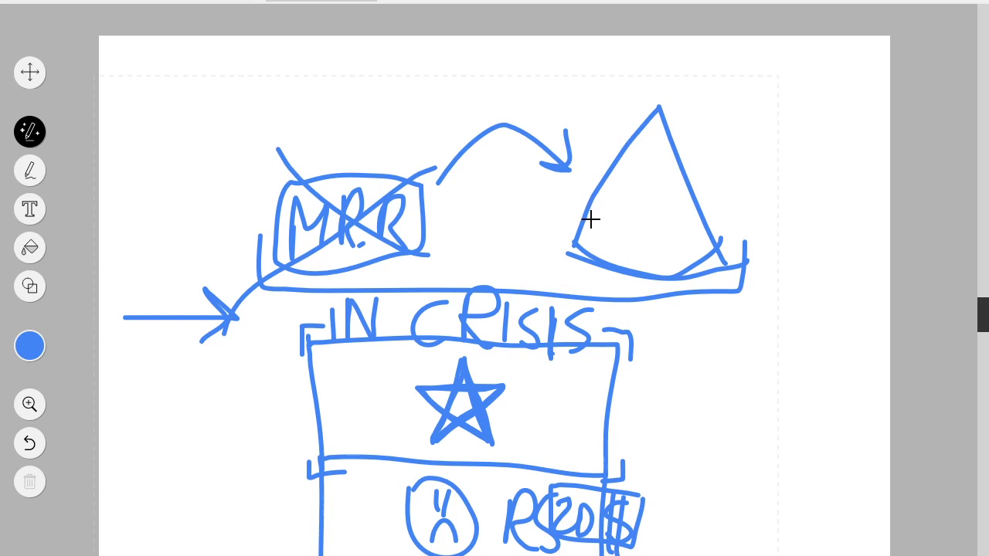
Step: Fill the triangle with rows of bricks from its curved base up to near the tip
mouse_move(576, 240)
left_mouse_down()
mouse_move(594, 258)
mouse_move(602, 236)
mouse_move(617, 255)
mouse_move(615, 244)
mouse_move(646, 243)
mouse_move(647, 272)
mouse_move(648, 246)
mouse_move(675, 278)
mouse_move(670, 246)
mouse_move(693, 232)
left_mouse_up()
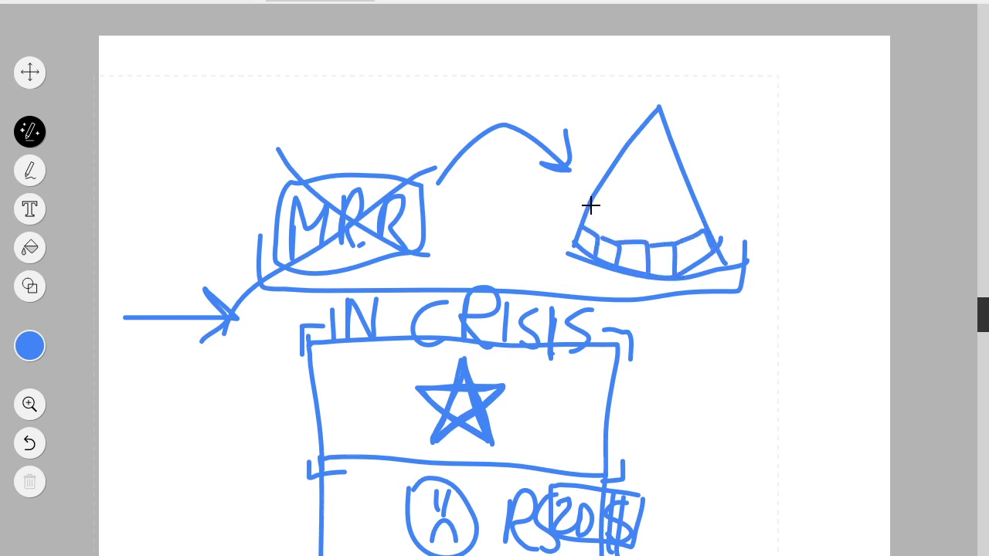
mouse_move(590, 206)
left_mouse_down()
mouse_move(619, 221)
mouse_move(656, 215)
mouse_move(655, 232)
mouse_move(674, 214)
mouse_move(681, 240)
left_mouse_up()
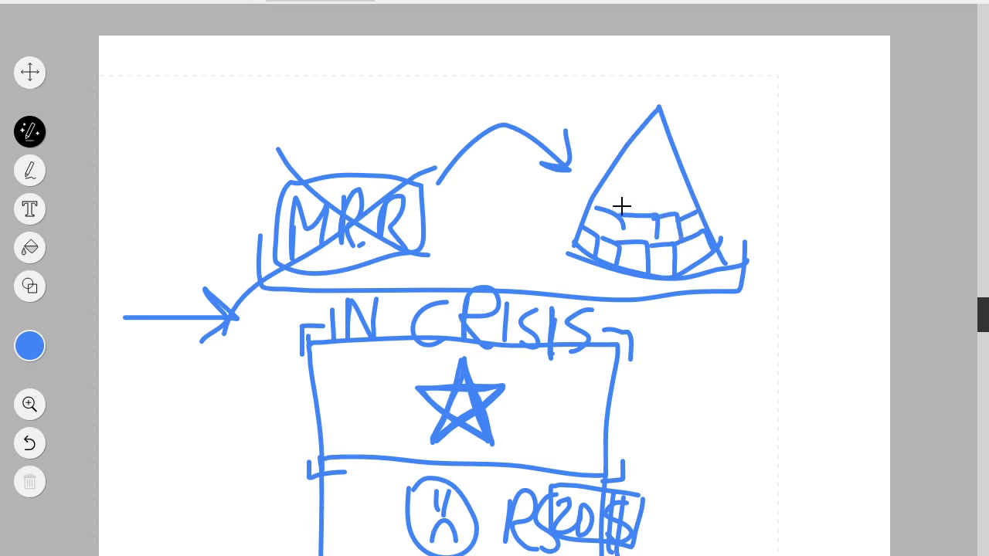
mouse_move(602, 183)
left_mouse_down()
mouse_move(642, 192)
mouse_move(641, 205)
mouse_move(667, 194)
mouse_move(680, 218)
left_mouse_up()
left_click_drag(625, 164, 658, 188)
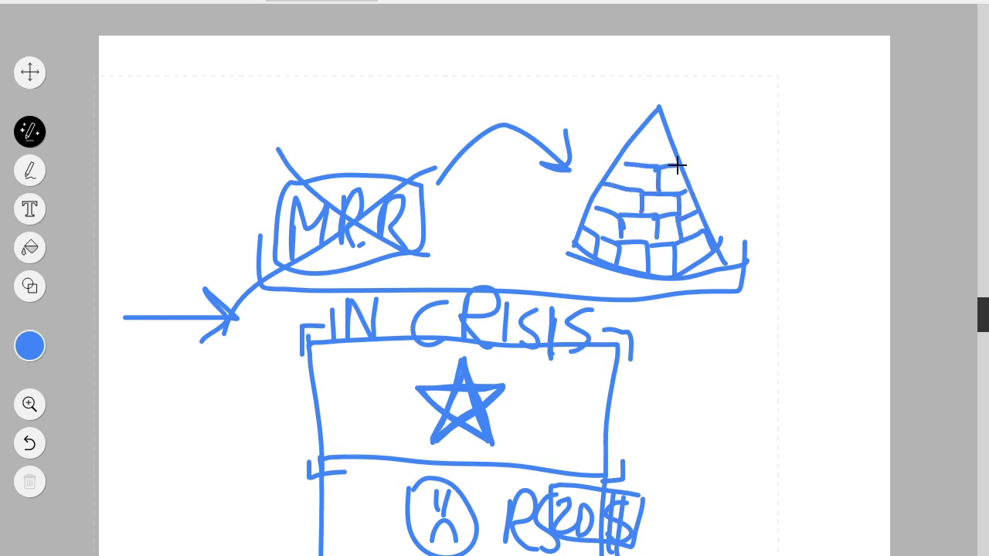
mouse_move(627, 144)
left_mouse_down()
mouse_move(666, 151)
mouse_move(645, 168)
left_mouse_up()
mouse_move(589, 194)
left_mouse_down()
mouse_move(605, 232)
mouse_move(615, 219)
mouse_move(592, 241)
left_mouse_up()
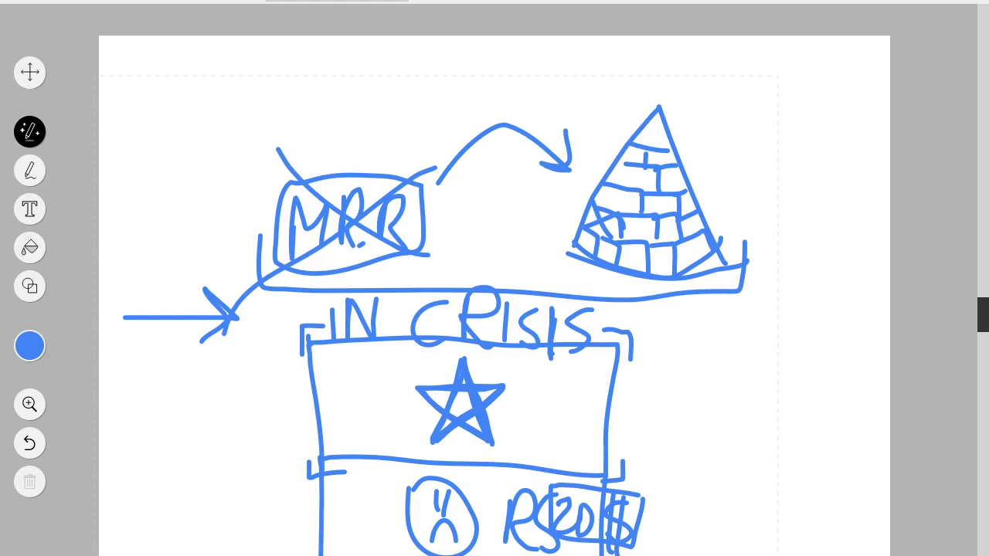
key("alt+Tab")
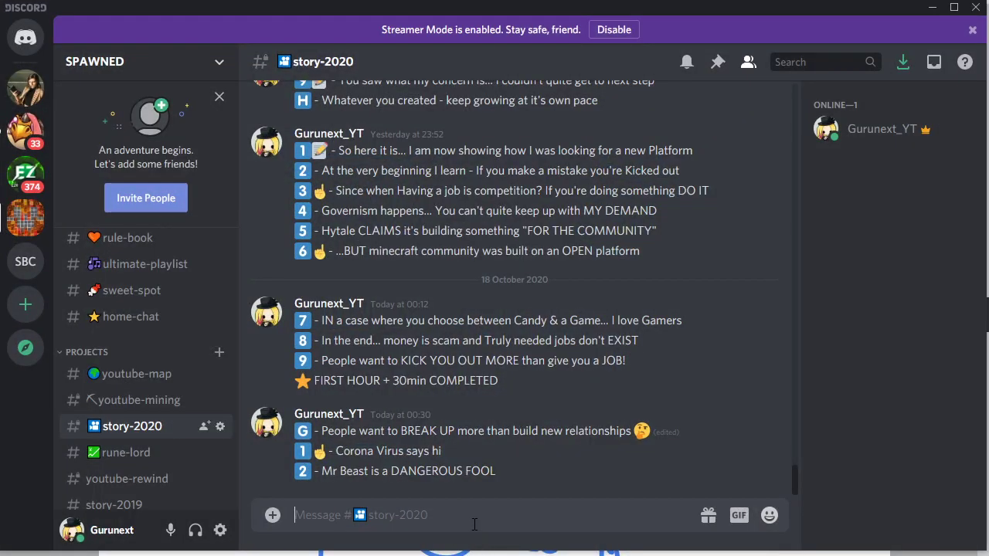
key("alt+Tab")
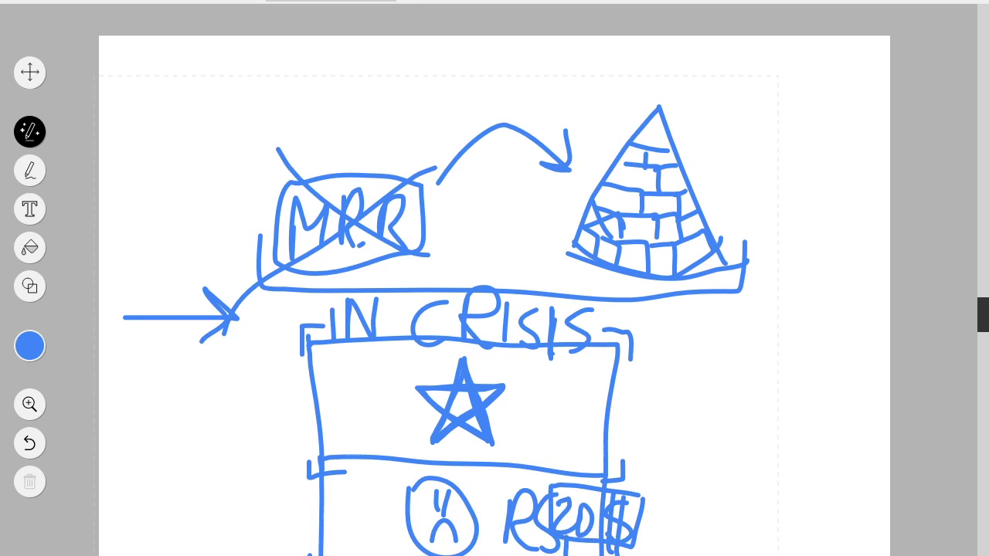
Step: Draw a curved arrow from the sad face up into the rectangle, and shade the star solid
left_click_drag(523, 470, 523, 435)
key("ctrl+z")
mouse_move(470, 494)
left_mouse_down()
mouse_move(530, 431)
mouse_move(520, 419)
mouse_move(545, 427)
left_mouse_up()
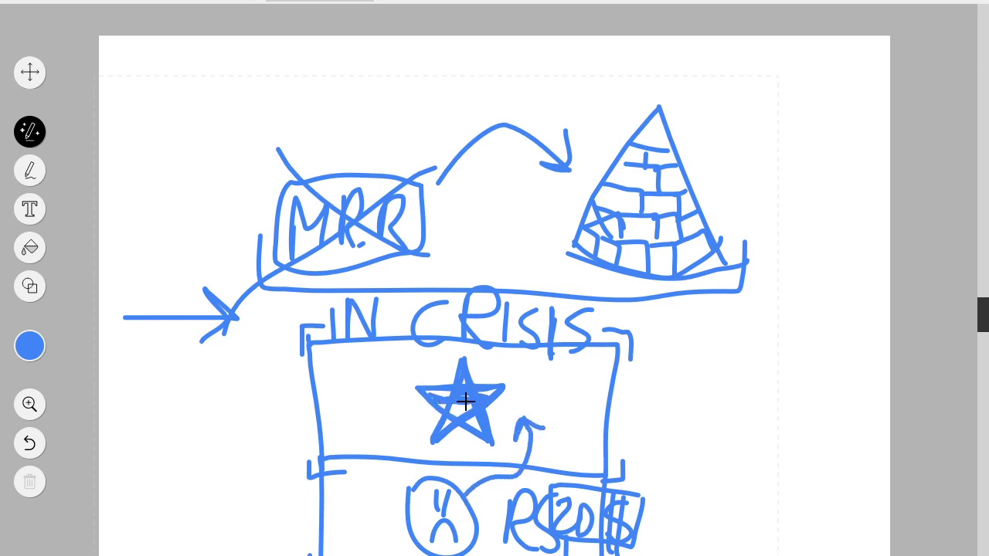
mouse_move(464, 401)
left_mouse_down()
mouse_move(473, 404)
mouse_move(436, 435)
mouse_move(466, 398)
mouse_move(424, 398)
mouse_move(465, 378)
mouse_move(476, 425)
mouse_move(441, 402)
mouse_move(453, 420)
mouse_move(448, 393)
mouse_move(470, 428)
mouse_move(479, 415)
mouse_move(444, 410)
mouse_move(435, 437)
mouse_move(461, 418)
mouse_move(464, 432)
left_mouse_up()
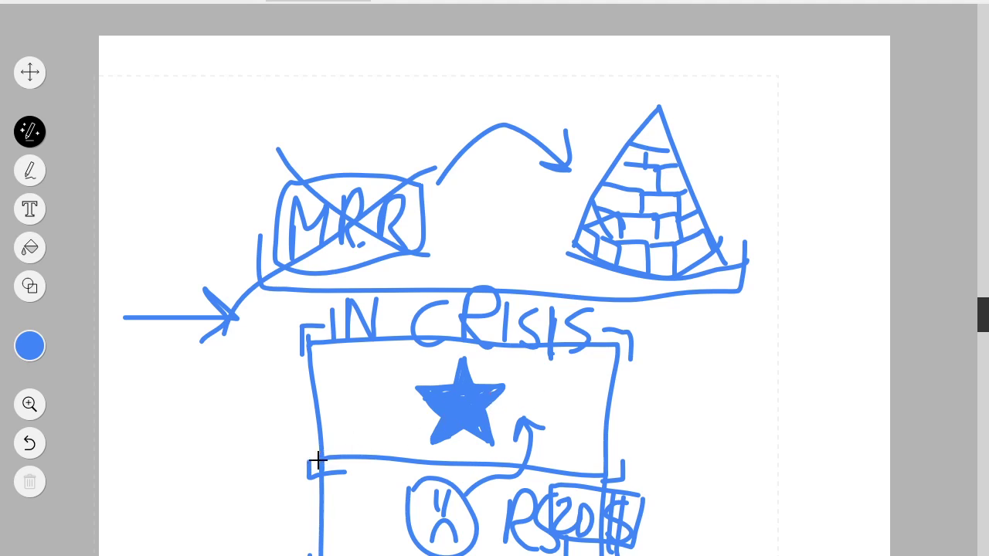
Step: Draw a dashed diagonal line from the rectangle's lower-left corner through the star to its upper-right corner
mouse_move(321, 456)
left_mouse_down()
mouse_move(531, 407)
mouse_move(491, 411)
mouse_move(617, 346)
left_mouse_up()
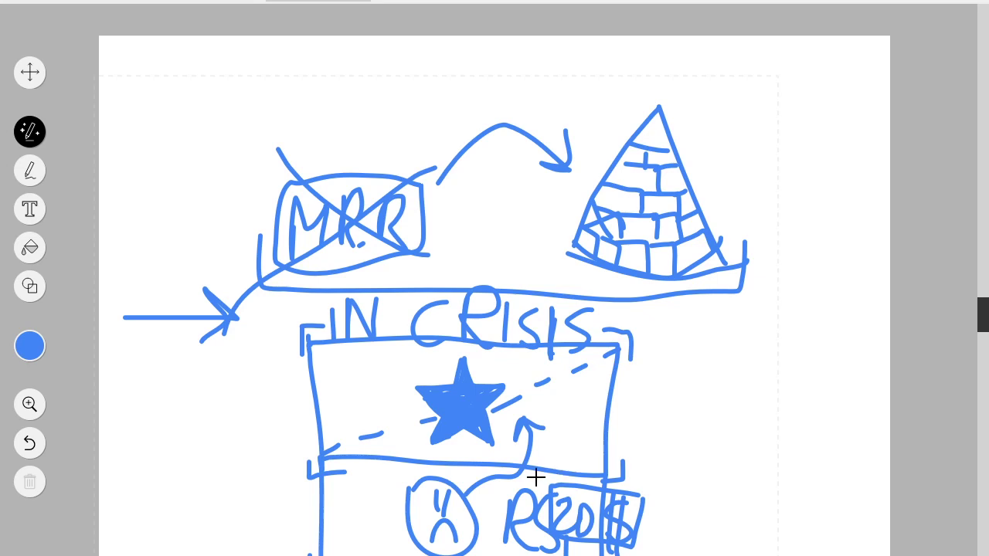
left_click_drag(393, 429, 405, 426)
Step: Try a rounded box and a curved arrow to the right of the rectangle, removing them again
mouse_move(372, 452)
left_mouse_down()
mouse_move(412, 422)
mouse_move(579, 371)
mouse_move(621, 397)
left_mouse_up()
mouse_move(691, 356)
left_mouse_down()
mouse_move(795, 415)
mouse_move(714, 338)
left_mouse_up()
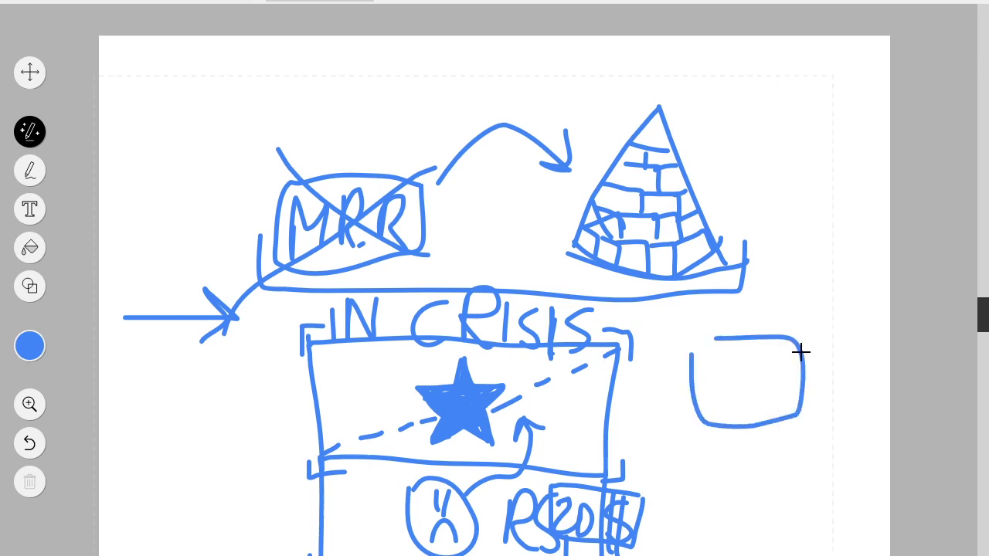
mouse_move(801, 352)
left_mouse_down()
mouse_move(816, 139)
mouse_move(684, 91)
mouse_move(446, 68)
mouse_move(416, 371)
mouse_move(792, 537)
mouse_move(891, 267)
mouse_move(847, 141)
left_mouse_up()
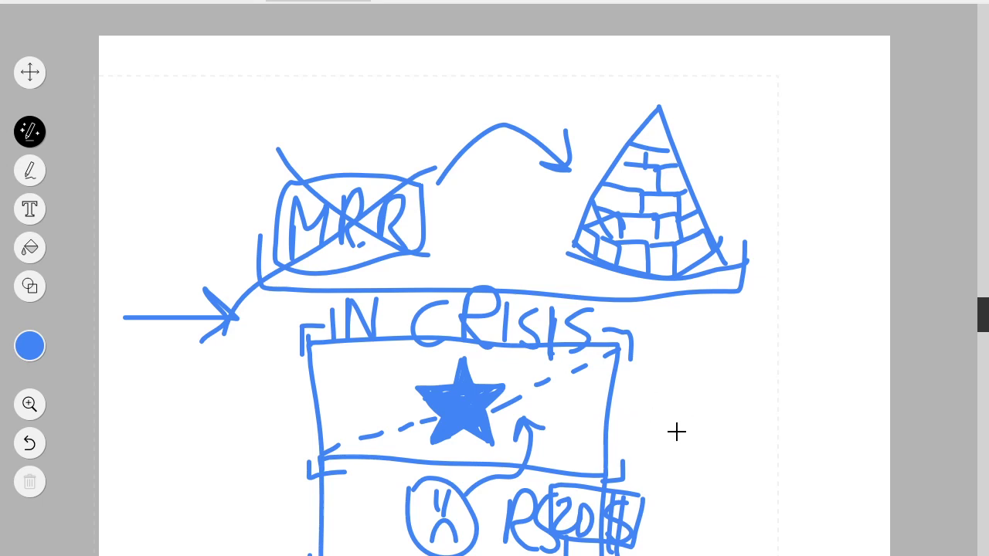
mouse_move(825, 478)
left_mouse_down()
mouse_move(837, 431)
mouse_move(758, 355)
mouse_move(726, 400)
mouse_move(766, 395)
left_mouse_up()
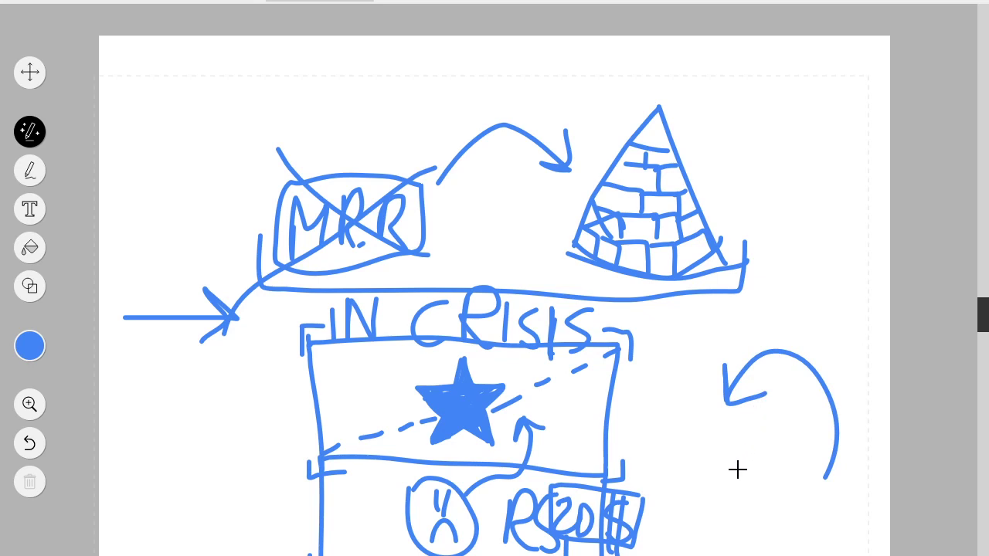
key("ctrl+z")
Step: Draw two long vertical lines to the right of the pyramid and rectangle, with a small upward mark between their lower ends
left_click_drag(740, 552, 757, 80)
left_click_drag(839, 89, 850, 555)
mouse_move(800, 515)
left_mouse_down()
mouse_move(788, 547)
mouse_move(812, 544)
left_mouse_up()
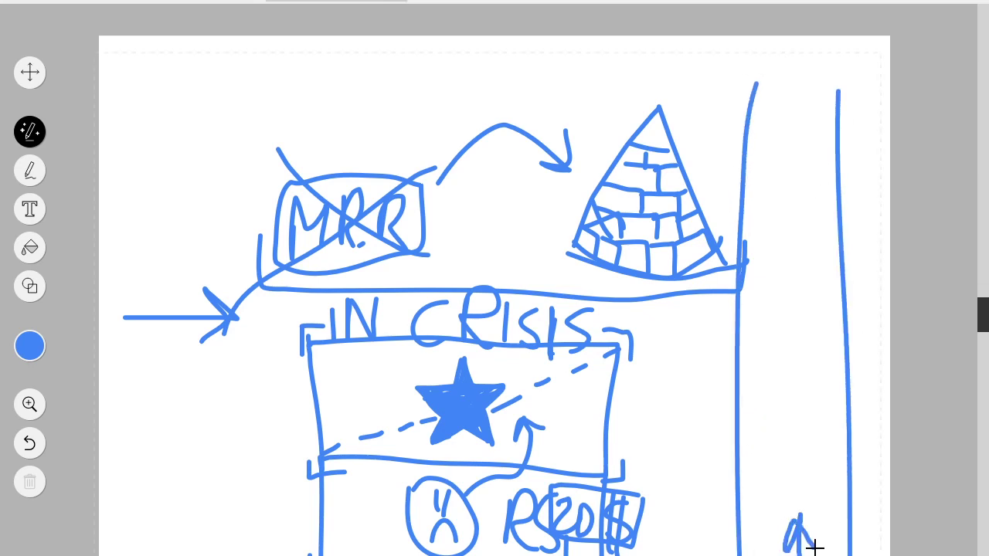
Step: Try a large loop around the whole "M.R.R", pyramid and rectangle drawing
mouse_move(560, 107)
left_mouse_down()
mouse_move(116, 234)
mouse_move(805, 447)
left_mouse_up()
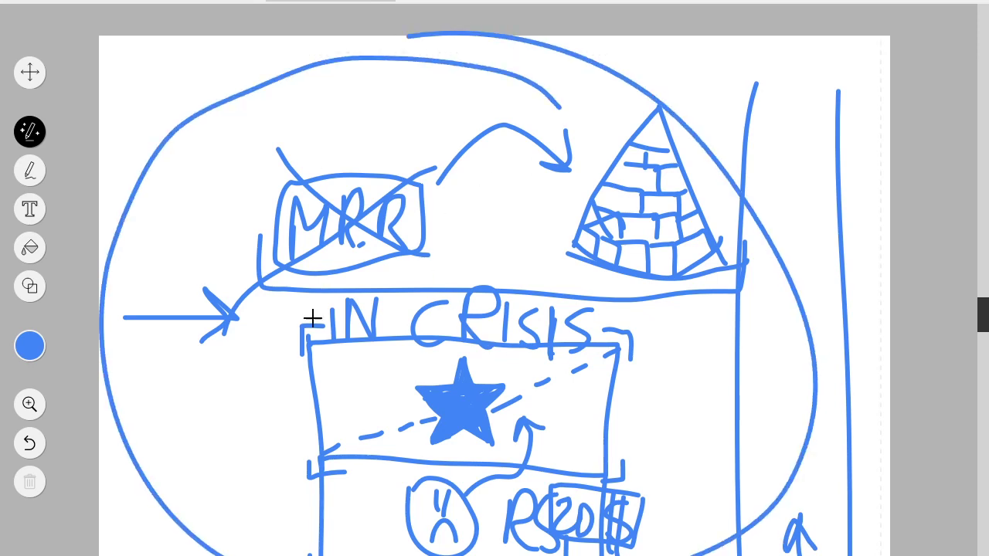
mouse_move(307, 352)
left_mouse_down()
mouse_move(167, 423)
mouse_move(158, 347)
mouse_move(224, 440)
left_mouse_up()
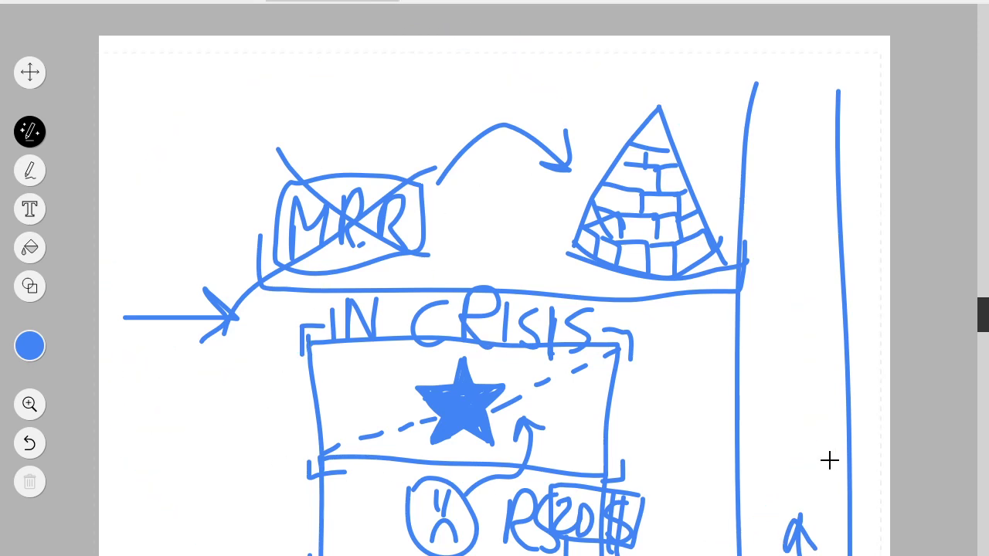
Step: Draw two crossbars and a winding path with a downward tail between the two long vertical lines, and double both verticals
left_click_drag(734, 464, 849, 467)
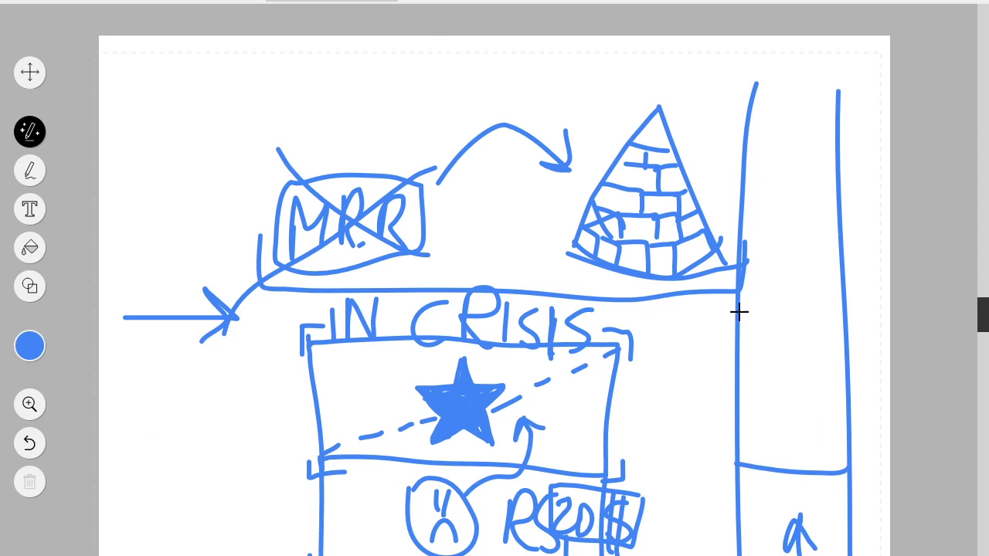
left_click_drag(738, 311, 849, 318)
mouse_move(799, 516)
left_mouse_down()
mouse_move(803, 432)
mouse_move(762, 445)
mouse_move(754, 404)
mouse_move(820, 447)
mouse_move(805, 385)
mouse_move(785, 369)
mouse_move(799, 343)
mouse_move(754, 363)
mouse_move(748, 338)
left_mouse_up()
mouse_move(754, 56)
left_mouse_down()
mouse_move(750, 175)
mouse_move(713, 425)
mouse_move(716, 545)
mouse_move(724, 273)
mouse_move(757, 74)
mouse_move(732, 551)
left_mouse_up()
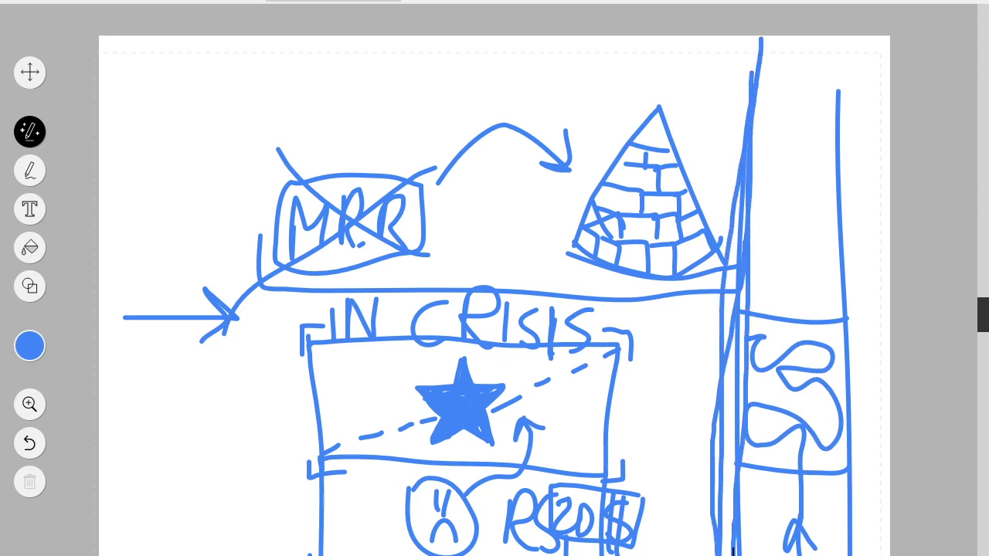
mouse_move(855, 83)
left_mouse_down()
mouse_move(856, 550)
mouse_move(855, 494)
left_mouse_up()
Step: Try extra strokes on both sides of the star rectangle and a horizontal line running out to its left
mouse_move(804, 197)
left_mouse_down()
mouse_move(696, 110)
mouse_move(183, 342)
mouse_move(417, 550)
mouse_move(818, 155)
left_mouse_up()
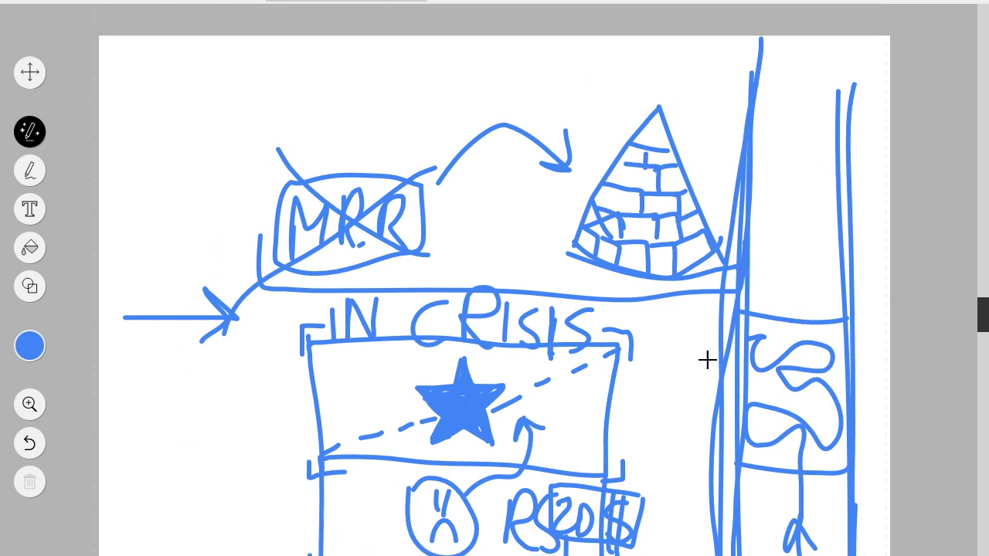
mouse_move(702, 325)
left_mouse_down()
mouse_move(650, 421)
mouse_move(719, 458)
left_mouse_up()
mouse_move(747, 305)
left_mouse_down()
mouse_move(119, 293)
mouse_move(119, 360)
mouse_move(487, 454)
mouse_move(703, 446)
left_mouse_up()
left_click_drag(302, 295, 302, 450)
mouse_move(231, 326)
left_mouse_down()
mouse_move(198, 357)
mouse_move(280, 445)
left_mouse_up()
left_click_drag(354, 370, 149, 365)
mouse_move(167, 342)
left_mouse_down()
mouse_move(146, 363)
mouse_move(167, 391)
left_mouse_up()
Step: Post ":three: - The fact that I am making Rant videos - Proves that there are no Good gamedevs" in Discord's story-2020 channel and return to the drawing
key("alt+Tab")
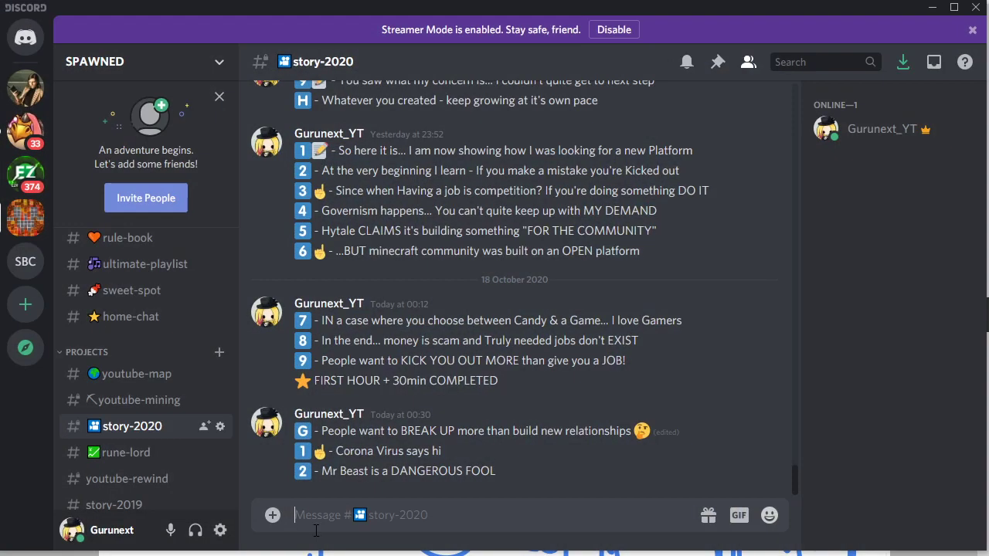
type(":thr")
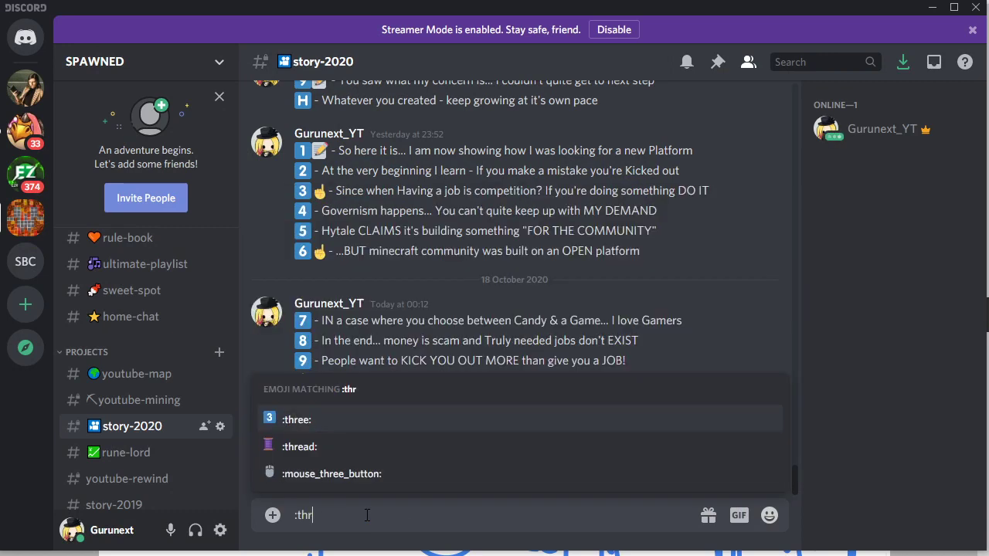
key("Tab")
type("-")
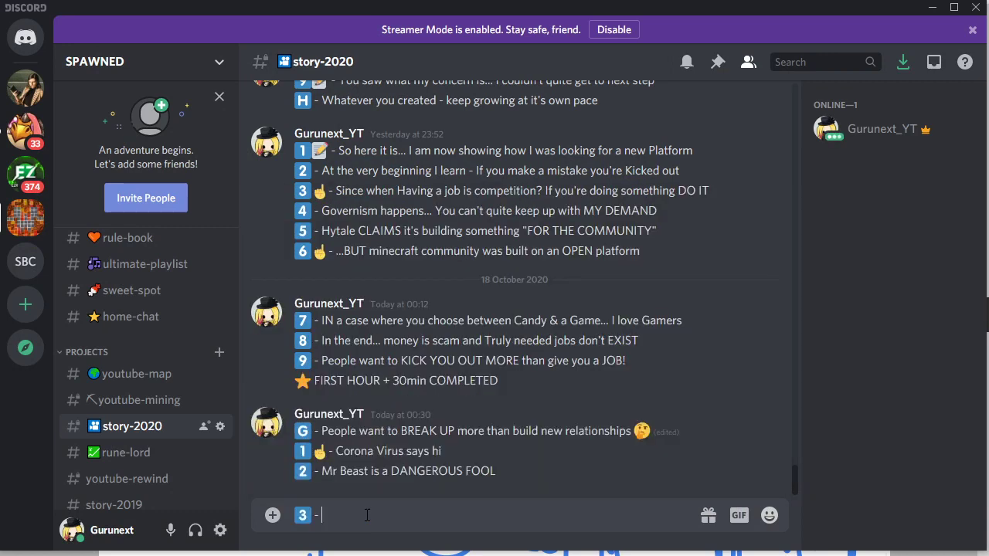
type(" M")
key("BackSpace")
type("The fact that I am making Rant v")
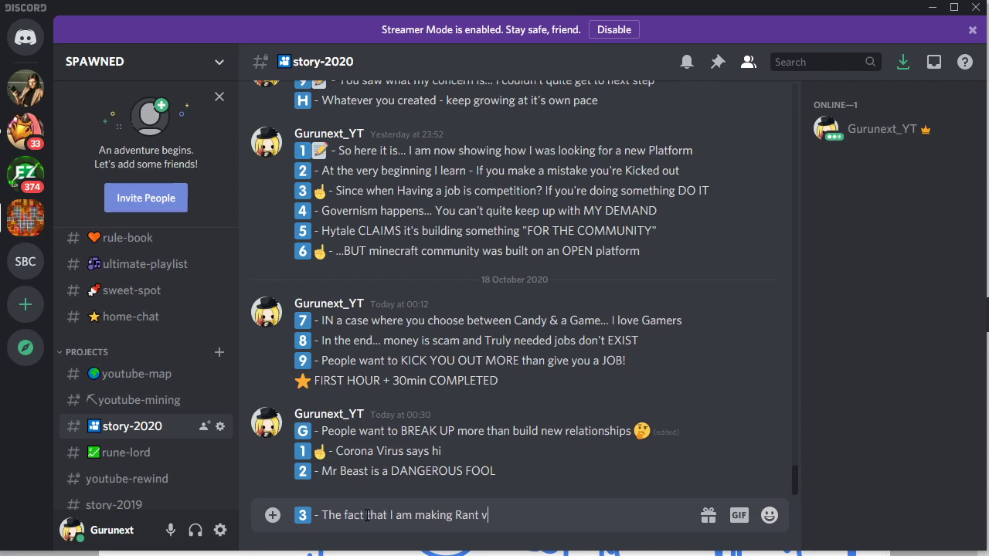
type("ideos - Proves t")
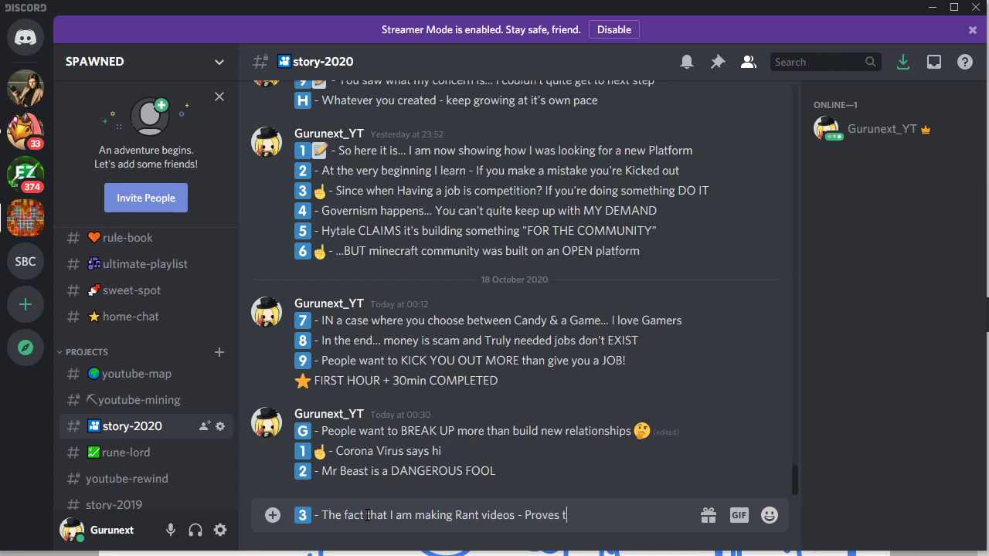
type("hat there are noi")
key("BackSpace")
type("Good ")
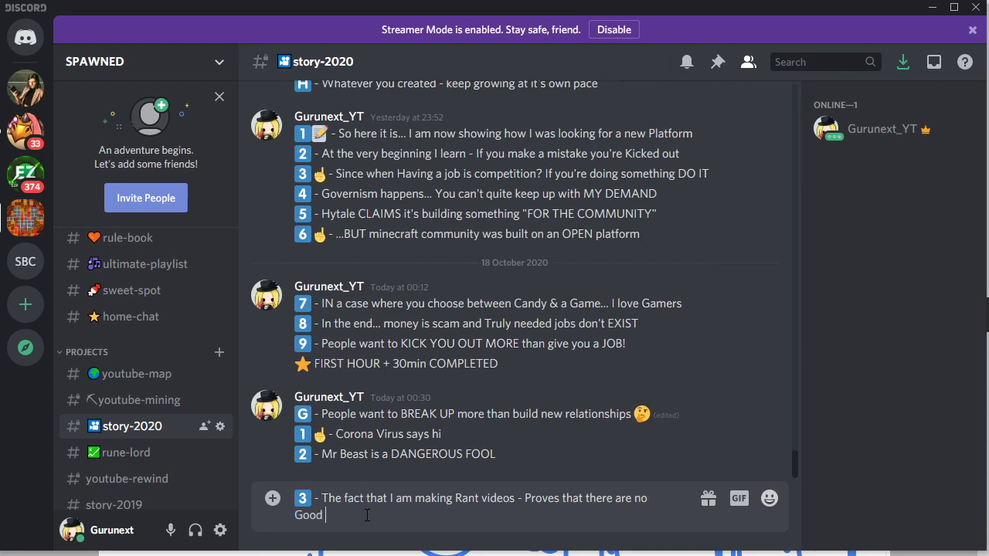
type("gamedevs")
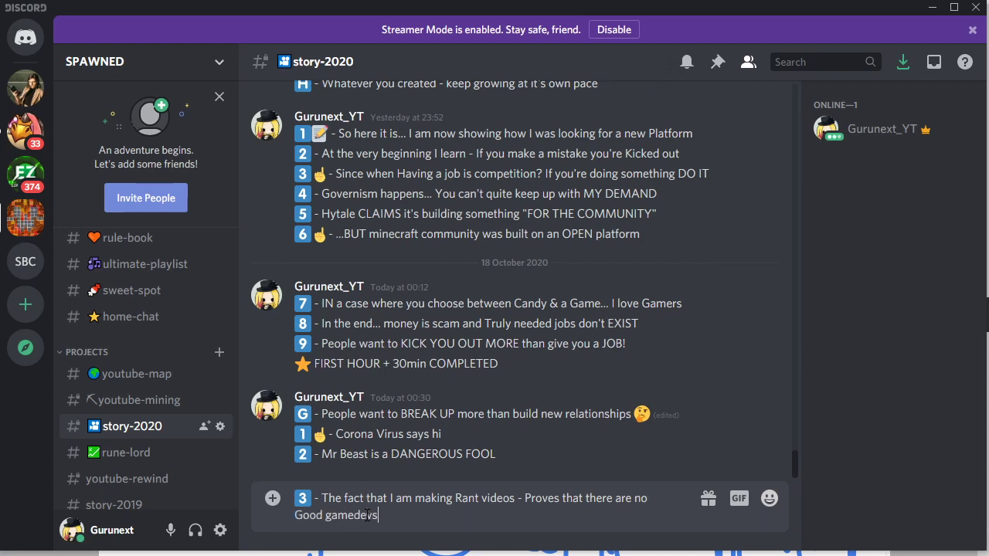
key("Return")
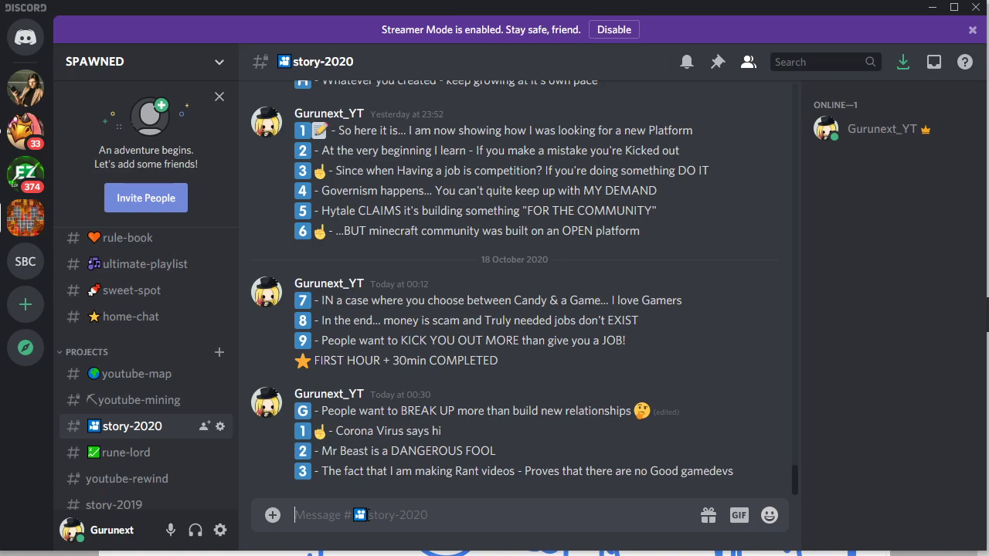
key("alt+Tab")
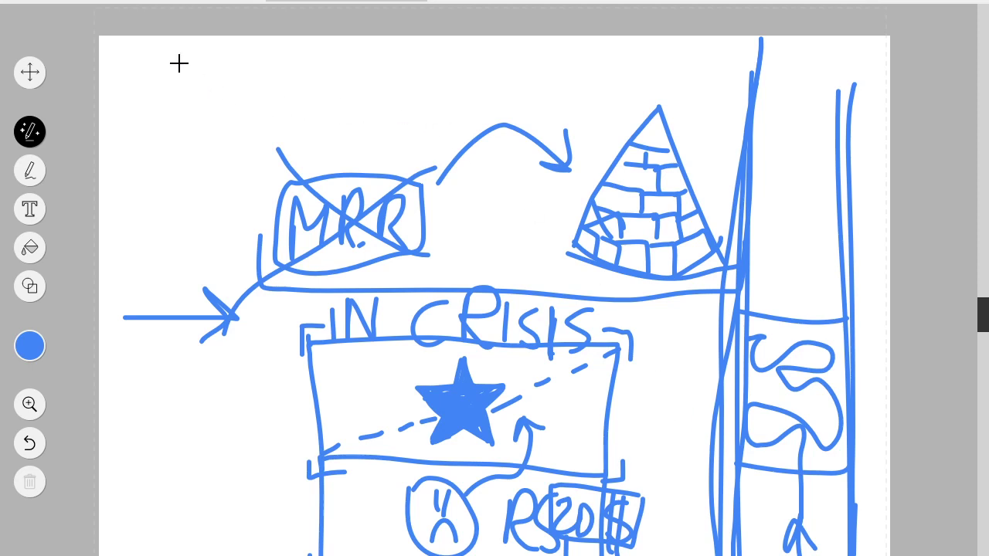
Step: Try a long box with the handwritten word "SCAM" above the crossed-out "M.R.R" box
mouse_move(162, 56)
left_mouse_down()
mouse_move(152, 122)
mouse_move(464, 128)
mouse_move(471, 68)
mouse_move(174, 62)
left_mouse_up()
mouse_move(283, 75)
left_mouse_down()
mouse_move(249, 87)
mouse_move(240, 118)
mouse_move(301, 75)
mouse_move(319, 109)
mouse_move(313, 120)
mouse_move(351, 104)
mouse_move(354, 124)
left_mouse_up()
key("ctrl+z")
left_click_drag(333, 109, 369, 90)
left_click_drag(363, 132, 415, 140)
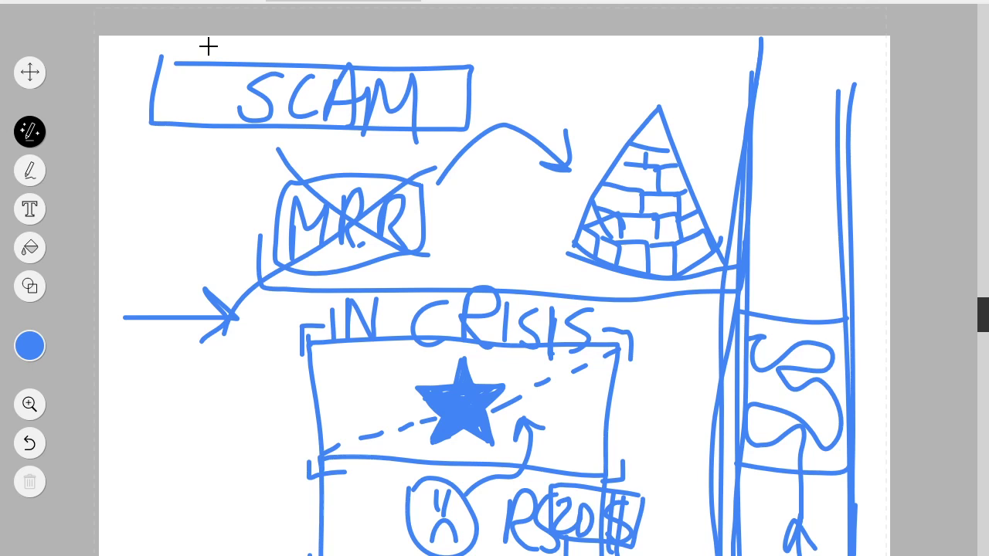
Step: Try a curved arrow into the "SCAM" box, a cross over the word, and a slanted box beside "M.R.R"
mouse_move(510, 208)
left_mouse_down()
mouse_move(552, 120)
mouse_move(432, 97)
mouse_move(443, 72)
left_mouse_up()
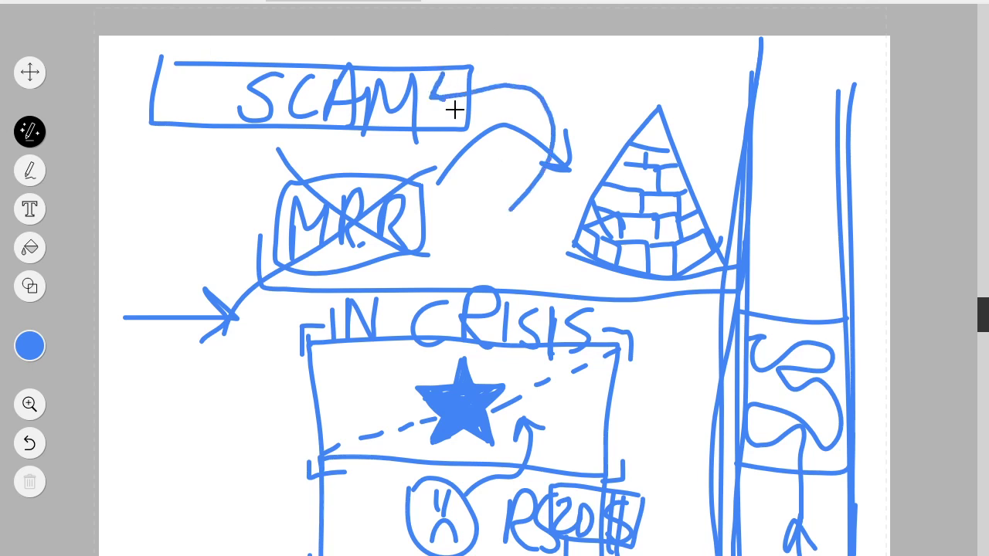
mouse_move(207, 25)
left_mouse_down()
mouse_move(353, 132)
mouse_move(402, 152)
left_mouse_up()
left_click_drag(393, 48, 270, 152)
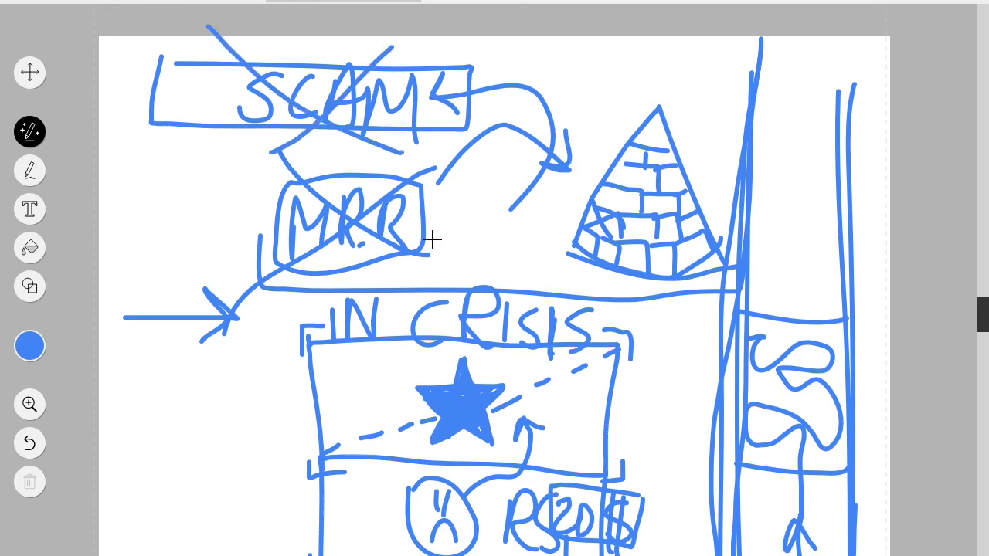
mouse_move(531, 214)
left_mouse_down()
mouse_move(551, 285)
mouse_move(530, 210)
left_mouse_up()
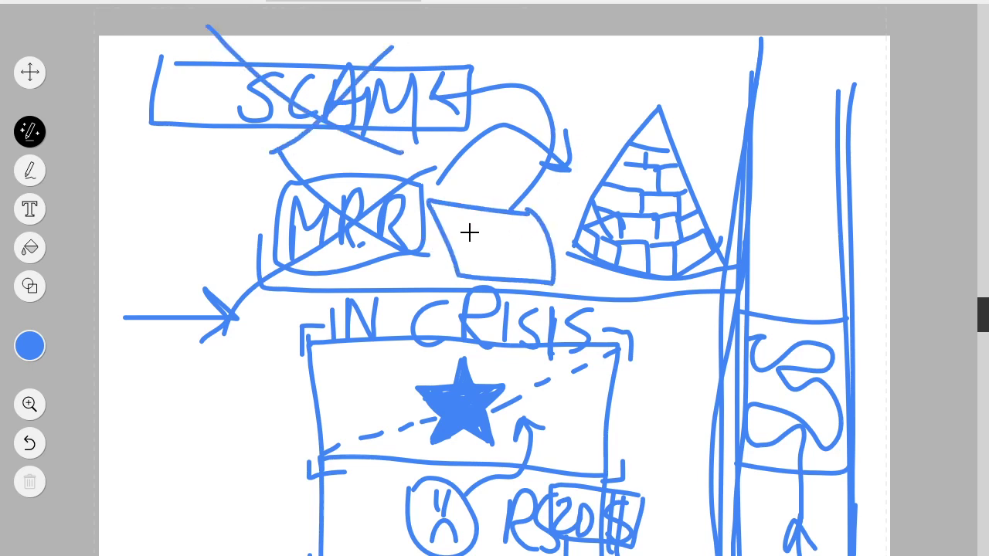
left_click_drag(464, 210, 514, 181)
left_click_drag(521, 217, 538, 231)
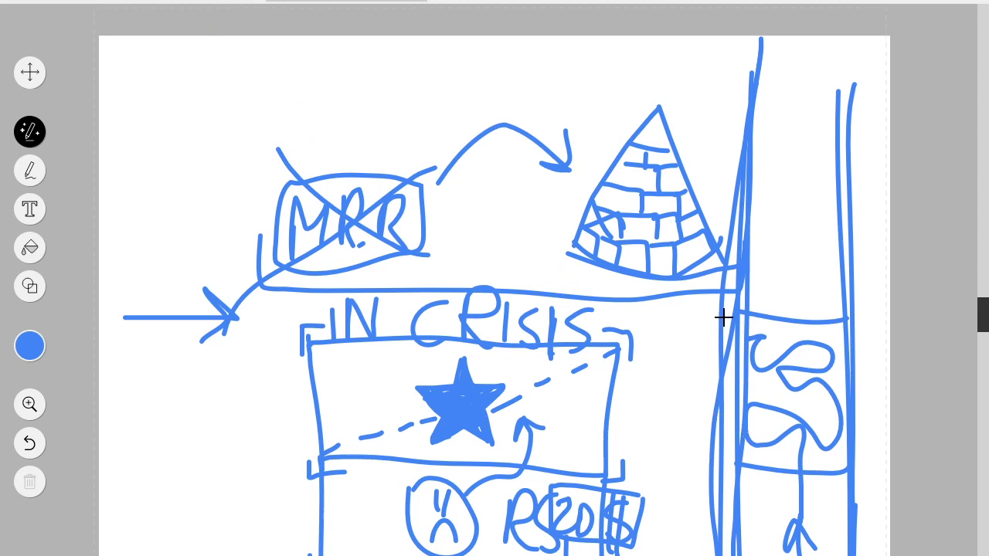
Step: Try two long lines running left from the vertical column across "IN CRISIS" and the star, with handwritten shapes between them
left_click_drag(738, 303, 293, 299)
left_click_drag(722, 457, 235, 414)
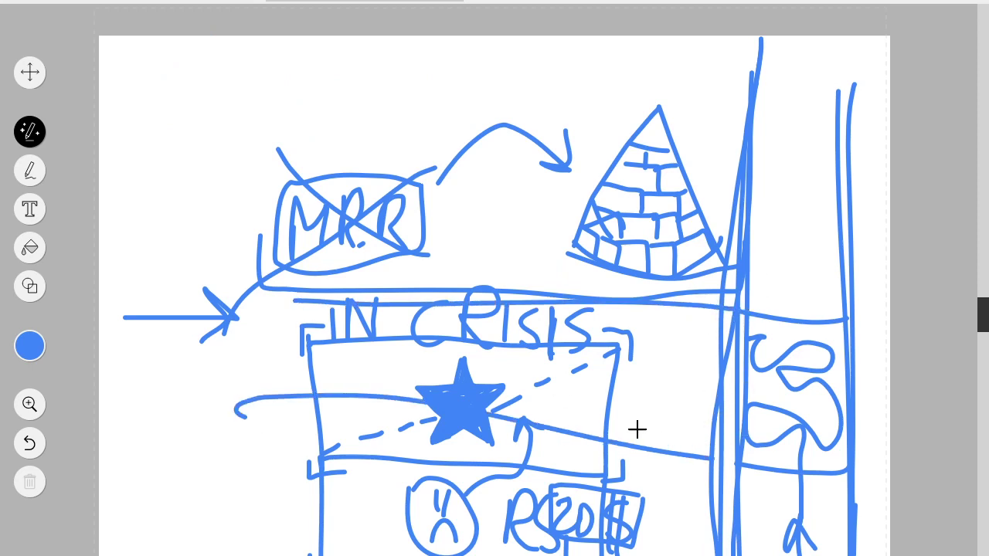
mouse_move(555, 344)
left_mouse_down()
mouse_move(565, 358)
mouse_move(525, 353)
mouse_move(441, 380)
mouse_move(458, 417)
left_mouse_up()
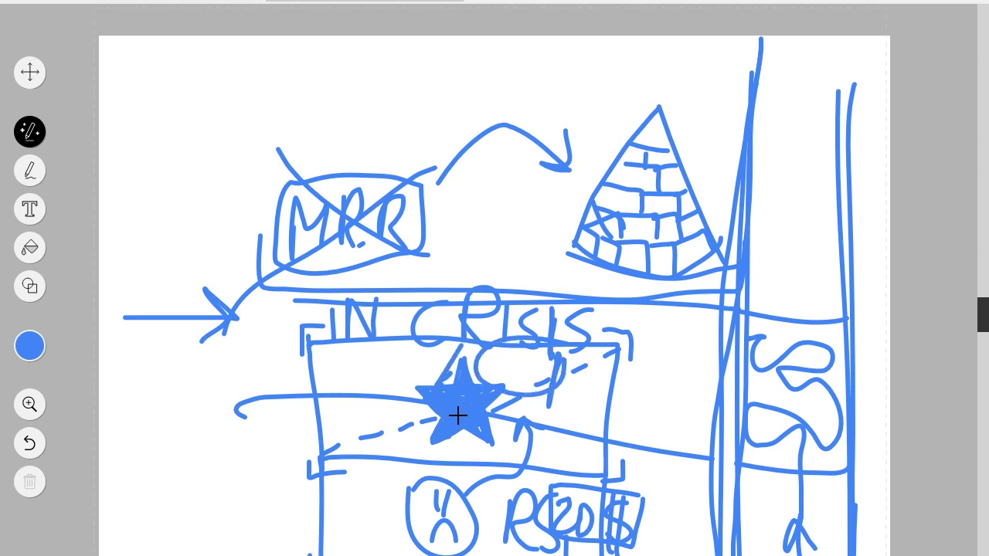
left_click_drag(572, 413, 587, 348)
left_click_drag(587, 348, 608, 410)
left_click_drag(617, 363, 676, 426)
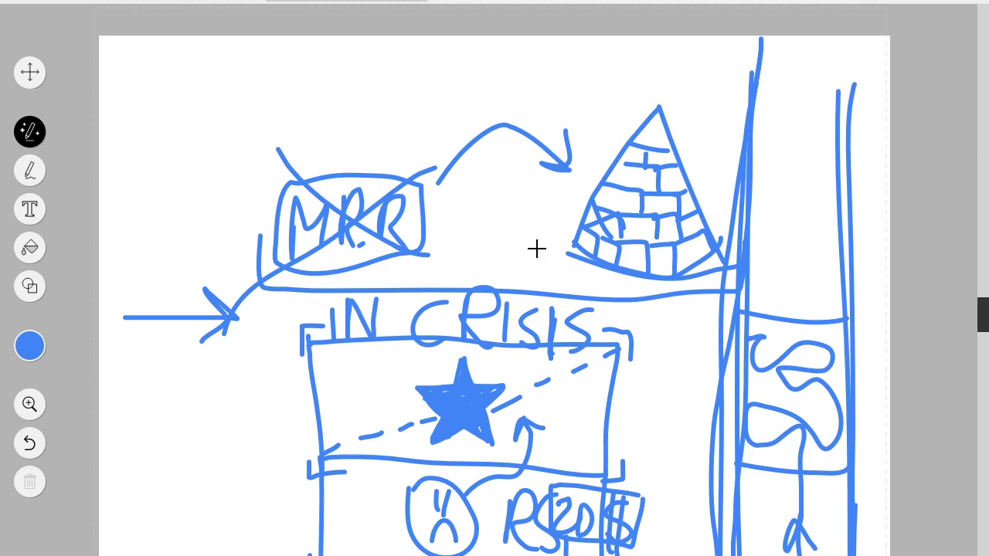
Step: Try the handwritten text "2b2t" with a frame around it, left of the star rectangle
mouse_move(754, 307)
left_mouse_down()
mouse_move(265, 231)
mouse_move(638, 499)
mouse_move(757, 470)
left_mouse_up()
mouse_move(116, 385)
left_mouse_down()
mouse_move(152, 368)
mouse_move(147, 462)
mouse_move(160, 371)
left_mouse_up()
left_click_drag(164, 428, 158, 461)
mouse_move(191, 371)
left_mouse_down()
mouse_move(198, 443)
mouse_move(246, 462)
left_mouse_up()
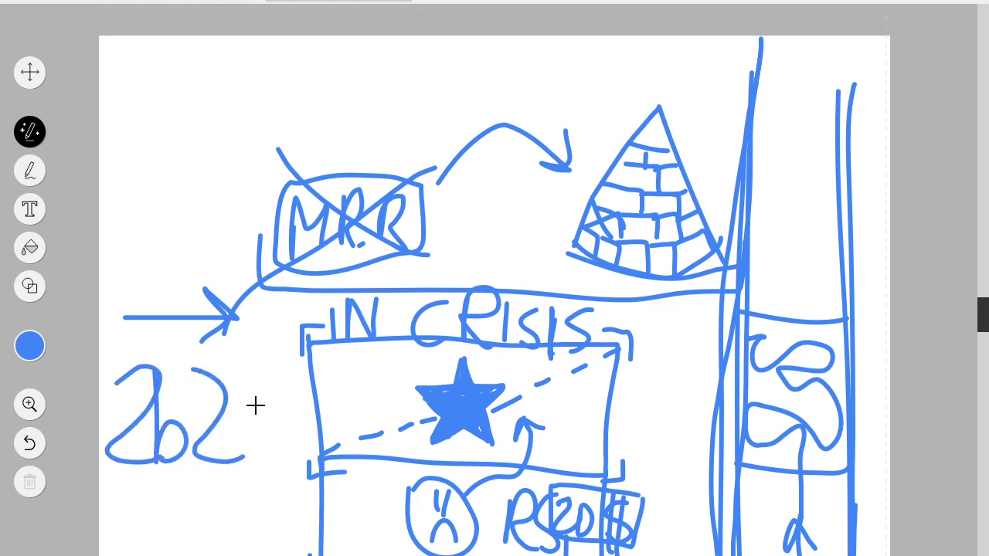
left_click_drag(256, 390, 256, 463)
left_click_drag(229, 417, 278, 416)
mouse_move(271, 370)
left_mouse_down()
mouse_move(128, 367)
mouse_move(119, 493)
mouse_move(313, 453)
mouse_move(226, 357)
left_mouse_up()
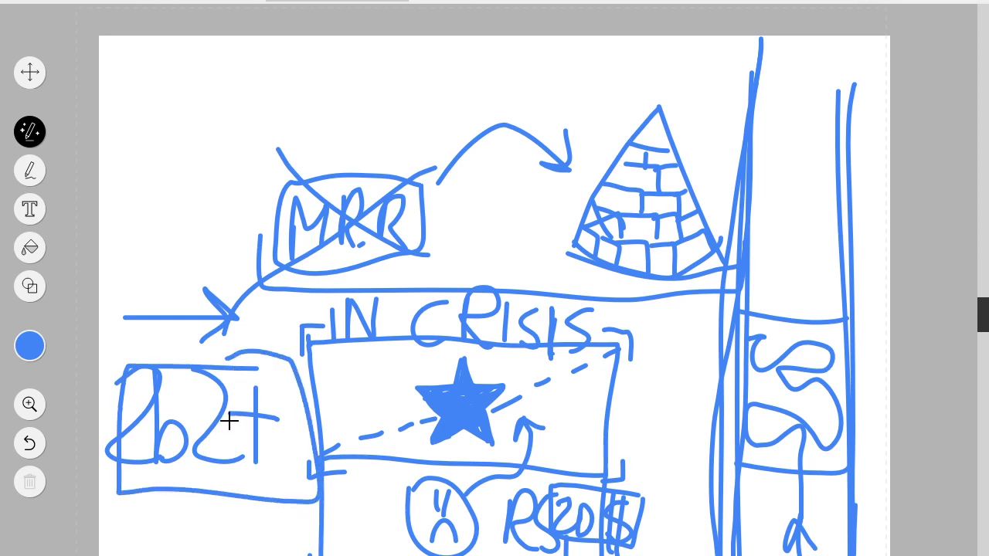
Step: Undo the "2b2t" lettering and its frame
key("ctrl+z")
key("ctrl+z")
key("ctrl+z")
key("ctrl+z")
key("ctrl+z")
key("ctrl+z")
key("ctrl+z")
key("ctrl+z")
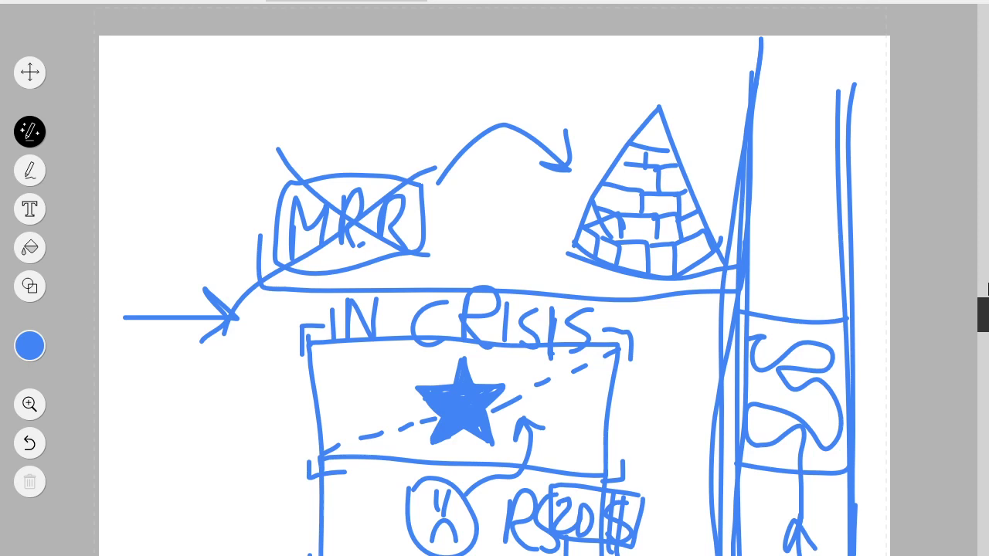
Step: Add two vertical strokes between the pyramid and the tall column, undoing a line tried across the star rectangle
mouse_move(726, 46)
left_mouse_down()
mouse_move(725, 231)
mouse_move(733, 60)
mouse_move(735, 224)
left_mouse_up()
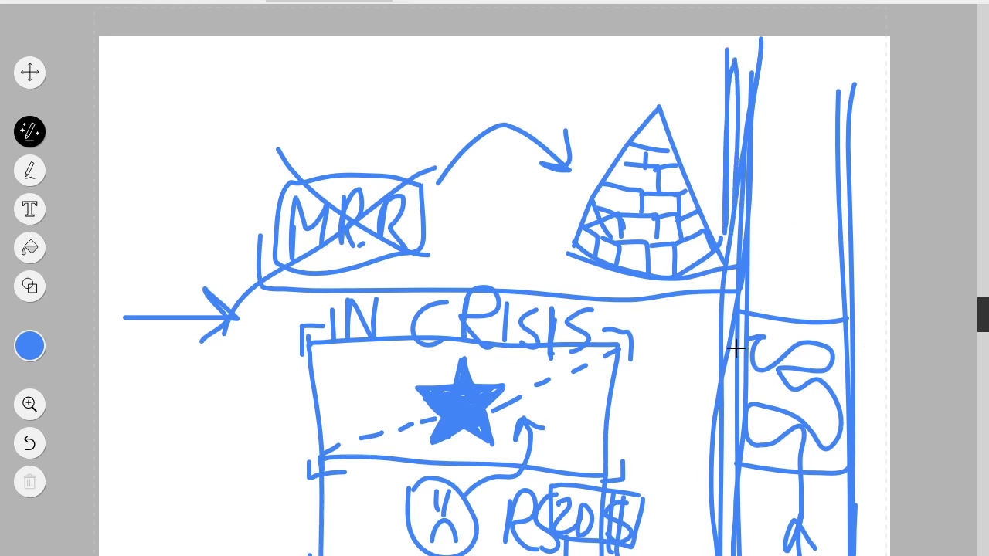
left_click_drag(736, 349, 407, 363)
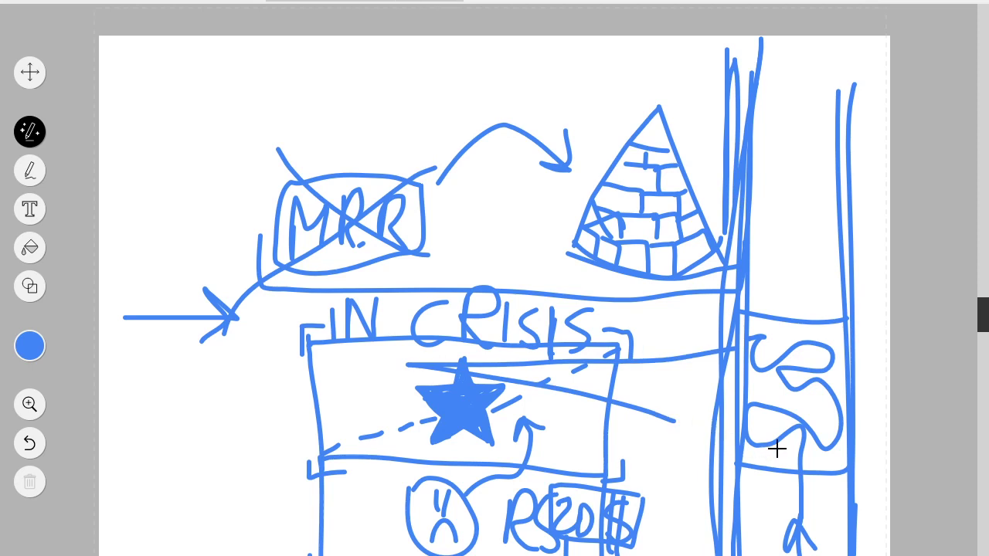
key("ctrl+z")
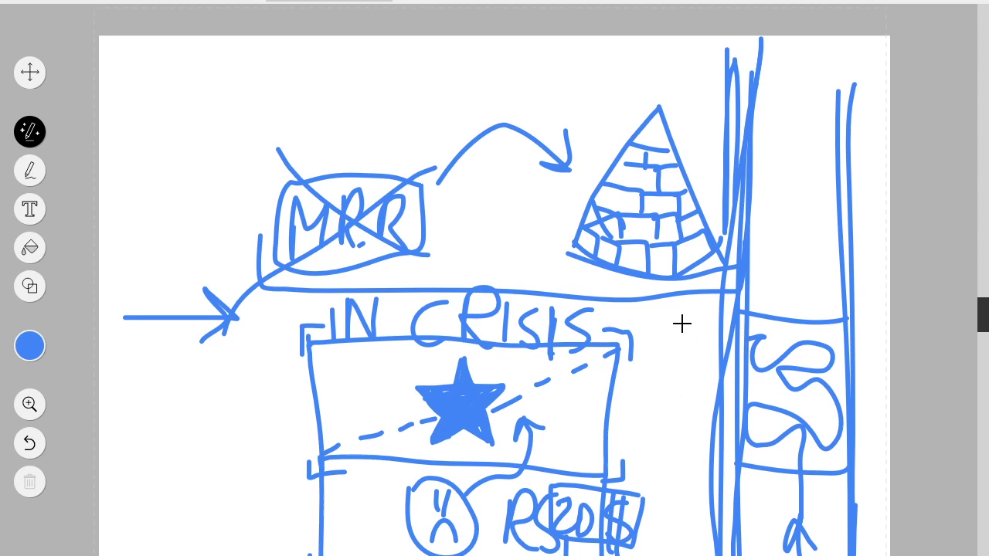
Step: Try a small divided box with a connecting line to the tall column, right of the star rectangle, and undo it
mouse_move(651, 355)
left_mouse_down()
mouse_move(652, 405)
mouse_move(698, 364)
mouse_move(647, 363)
mouse_move(657, 405)
mouse_move(652, 400)
mouse_move(712, 436)
mouse_move(699, 392)
left_mouse_up()
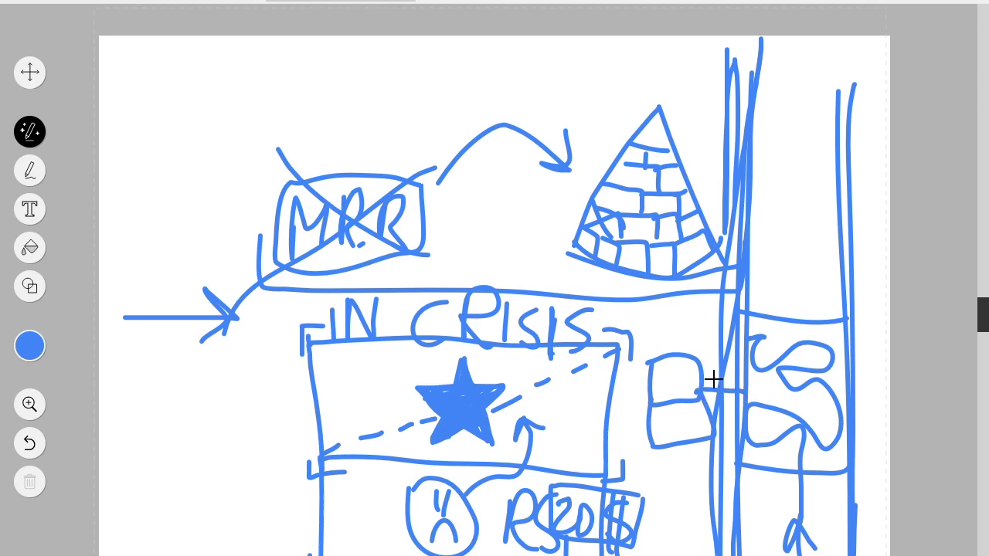
key("ctrl+z")
key("ctrl+z")
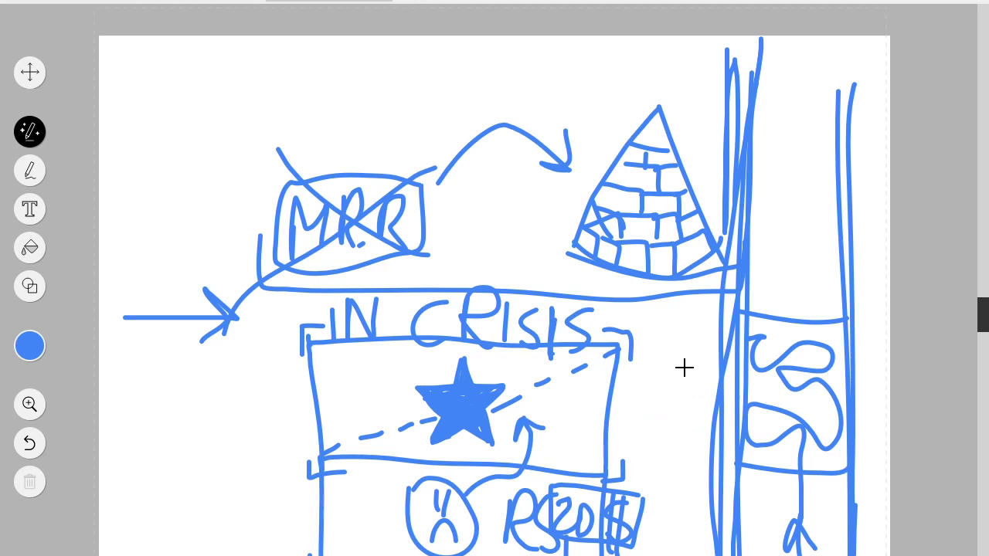
Step: Draw a die with dots on its faces right of the star rectangle, with a curved arrow pointing up to it
mouse_move(666, 352)
left_mouse_down()
mouse_move(635, 386)
mouse_move(690, 398)
mouse_move(674, 363)
mouse_move(636, 388)
mouse_move(636, 421)
mouse_move(673, 455)
mouse_move(704, 430)
mouse_move(698, 376)
left_mouse_up()
left_click(661, 422)
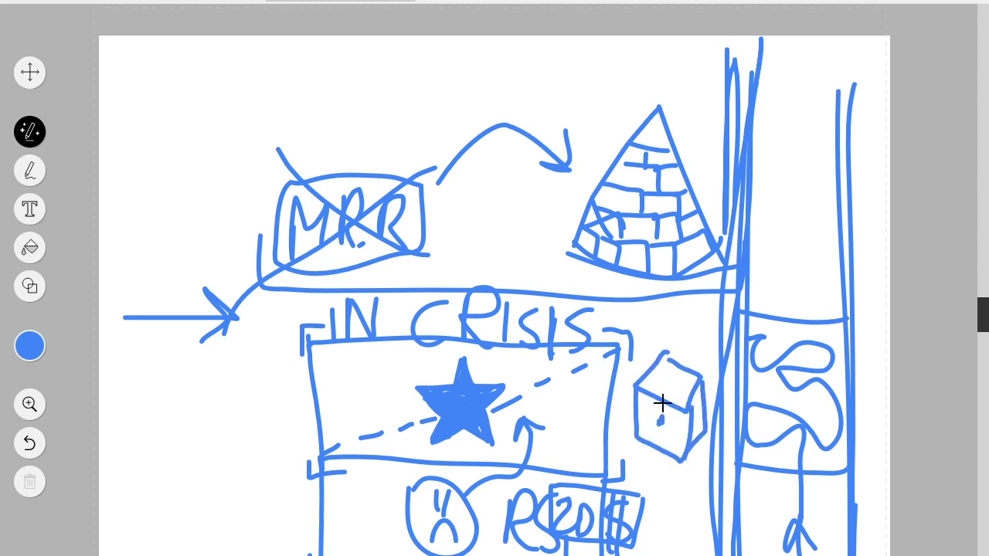
left_click(657, 379)
left_click(680, 380)
left_click(697, 410)
left_click(701, 422)
mouse_move(712, 516)
left_mouse_down()
mouse_move(678, 508)
mouse_move(673, 486)
mouse_move(701, 493)
left_mouse_up()
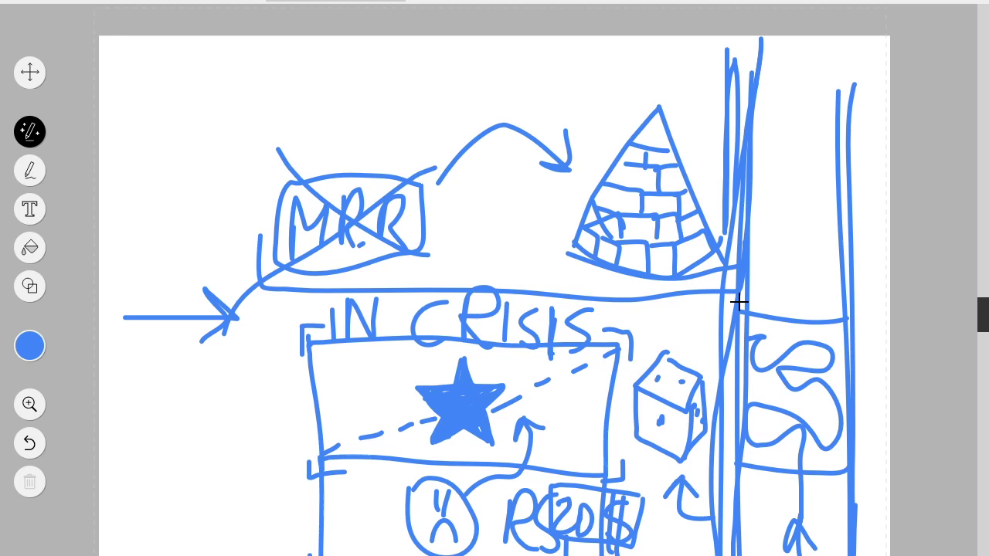
Step: Scribble over the winding path in the tall column and draw a curling stroke down from its lower crossbar
mouse_move(733, 273)
left_mouse_down()
mouse_move(151, 121)
mouse_move(432, 439)
left_mouse_up()
left_click_drag(788, 348, 796, 364)
left_click_drag(870, 337, 722, 414)
left_click_drag(722, 466, 800, 547)
Step: Write "AI" above the scribbled section of the tall column, circle it, and add short bracket marks above the circle
mouse_move(763, 303)
left_mouse_down()
mouse_move(777, 227)
mouse_move(794, 307)
left_mouse_up()
left_click_drag(762, 269, 802, 268)
left_click_drag(811, 230, 811, 293)
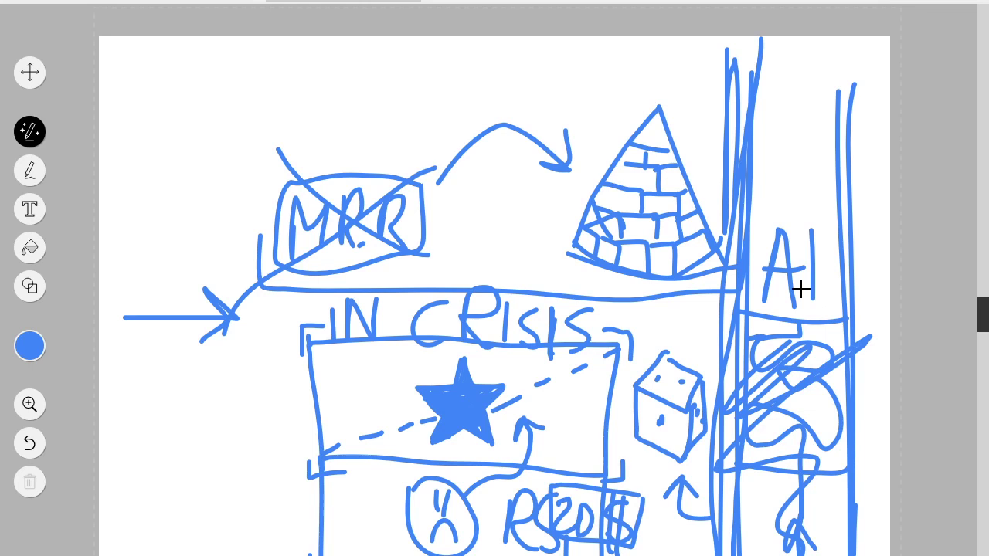
mouse_move(773, 203)
left_mouse_down()
mouse_move(779, 312)
mouse_move(821, 203)
left_mouse_up()
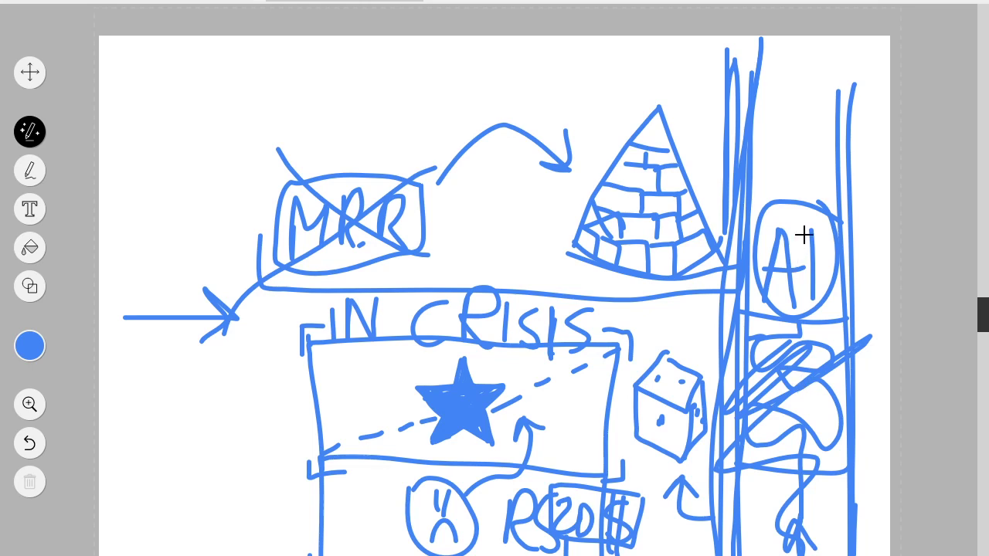
left_click_drag(819, 193, 853, 226)
left_click_drag(750, 187, 767, 186)
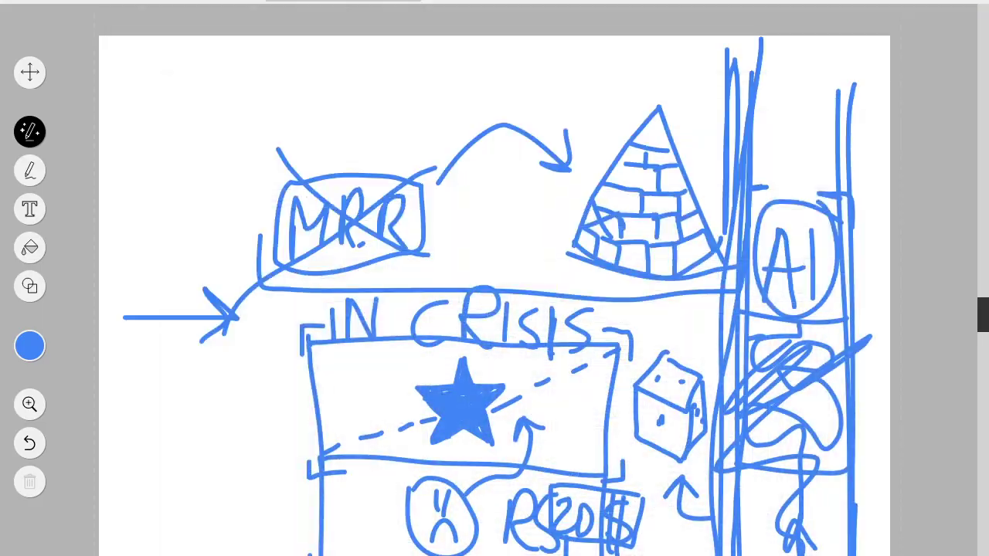
Step: Switch to Discord and post a star emoji as a new message in the story-2020 channel
key("alt+Tab")
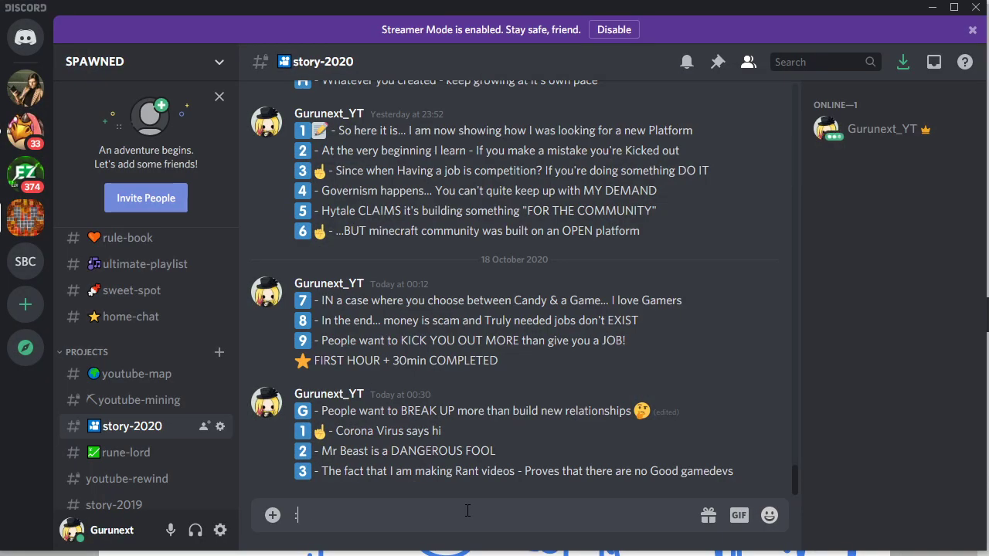
type(":two")
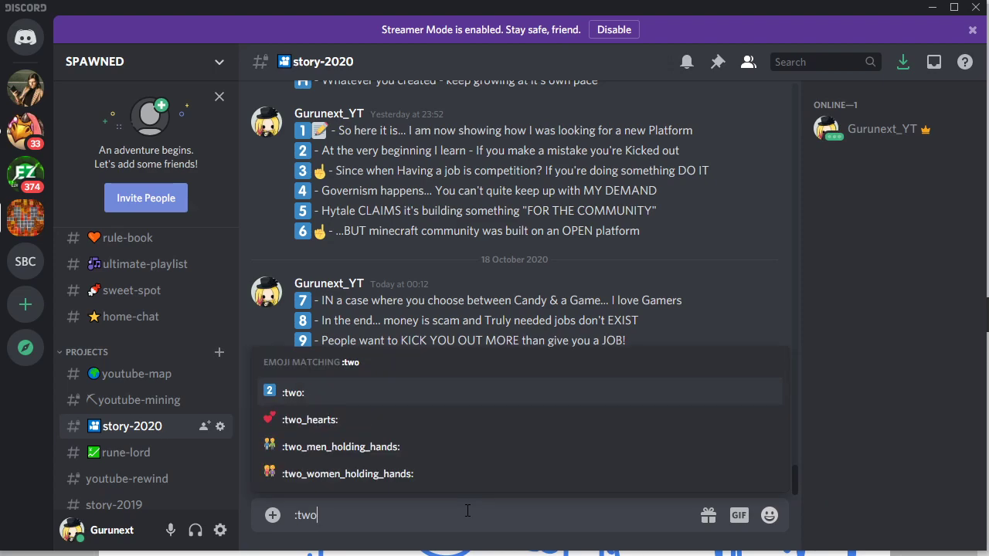
key("BackSpace")
key("BackSpace")
key("BackSpace")
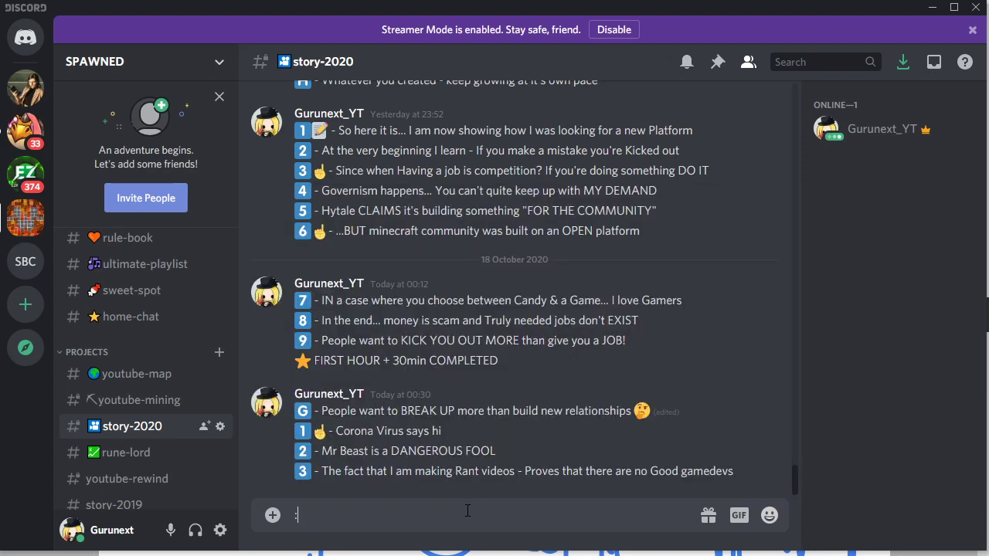
type("sta")
key("Return")
key("Return")
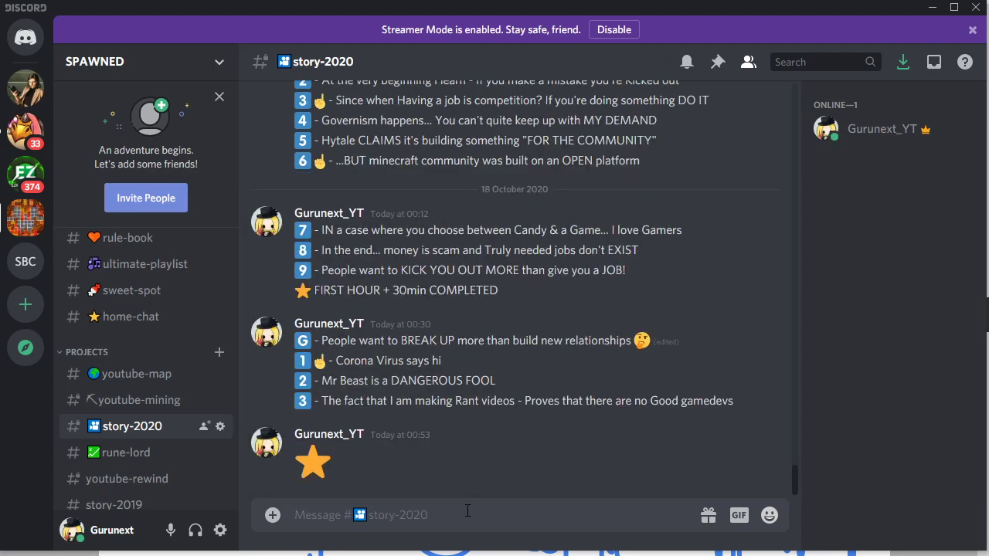
Step: Edit the new star message to add "SECOND HOUR COMPLETE" after the emoji and save it
left_click(746, 423)
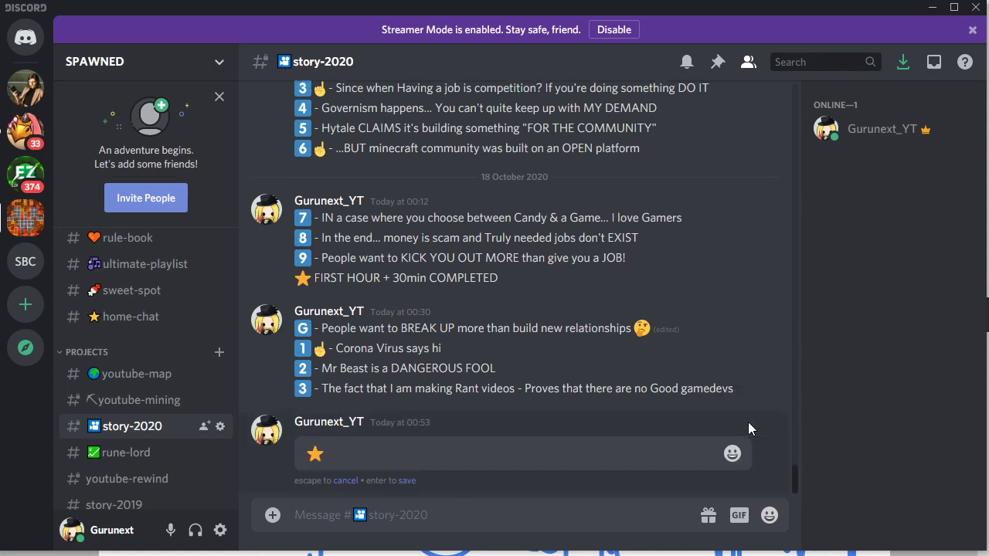
type("SECOND HOUR")
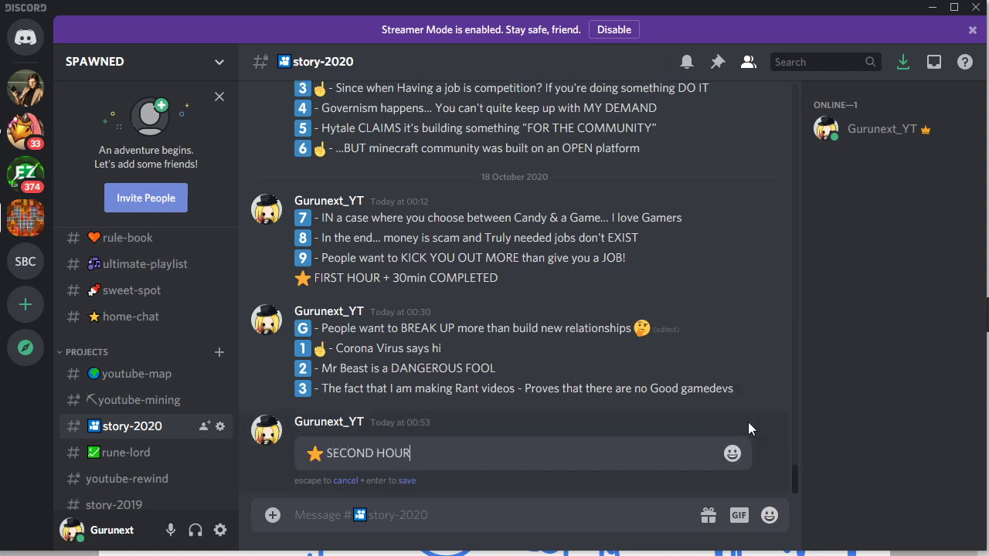
type(" COMPLETE")
key("Return")
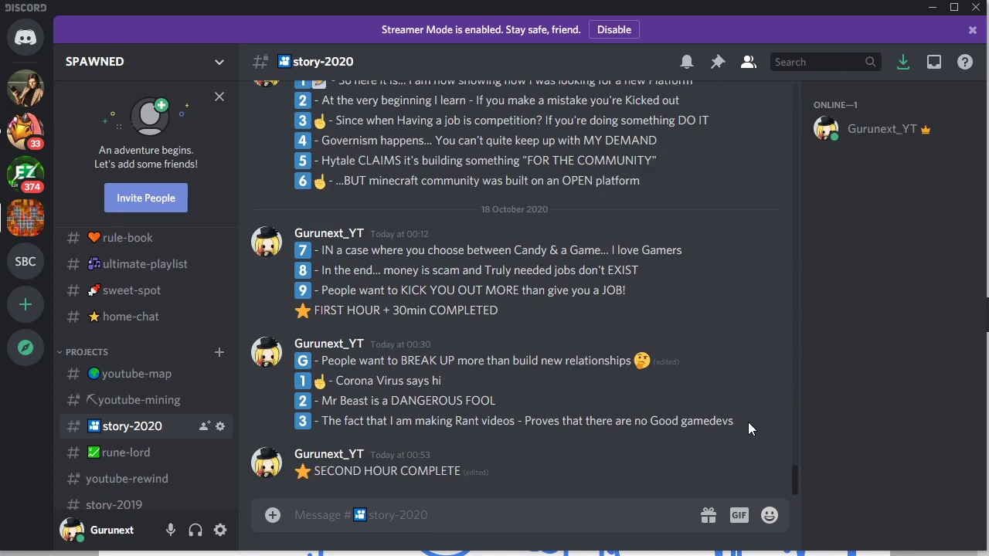
Step: Post point 4, "AI should be making games for me... But I don't think that's how Games work", and highlight "Games work"
type(":four: - ")
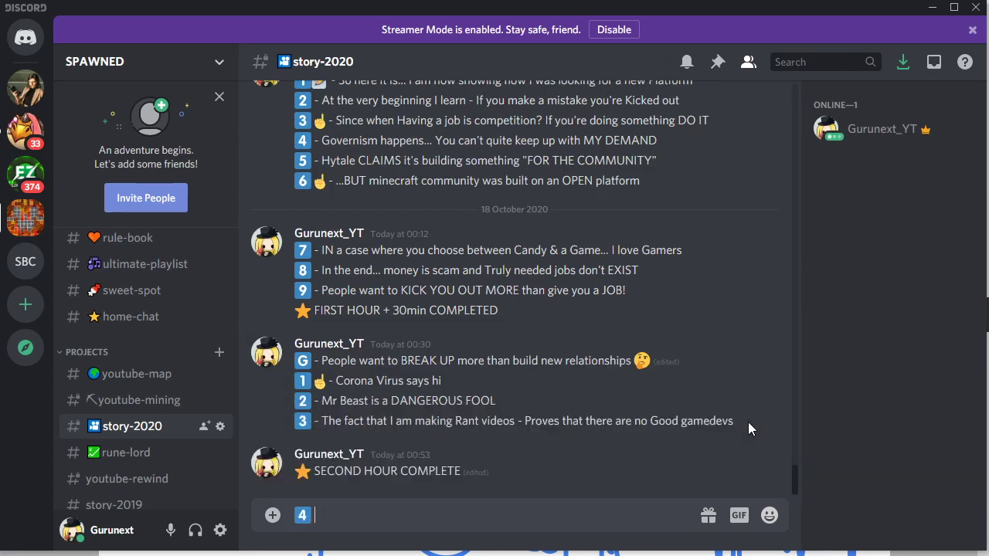
type("AI should be making game")
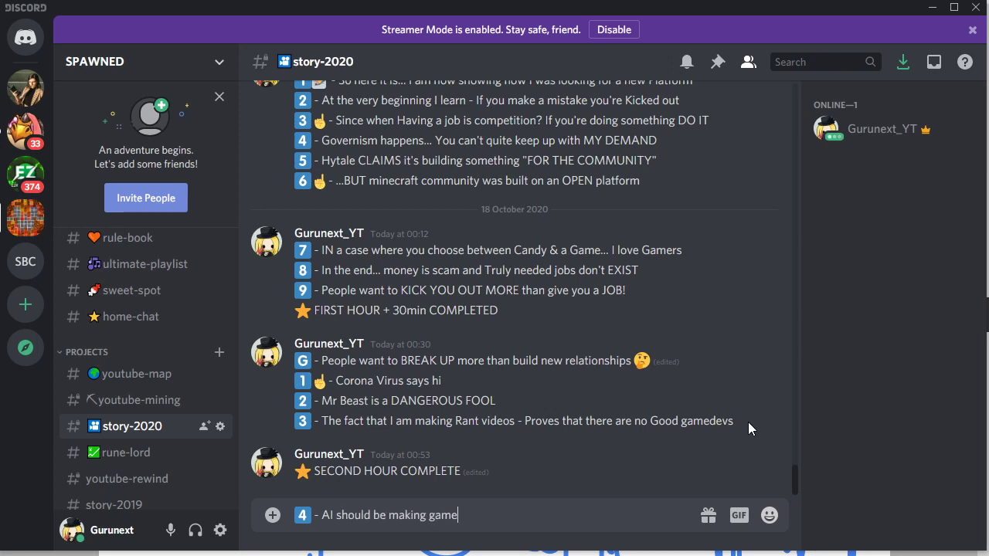
type("s for me... But I don't think th")
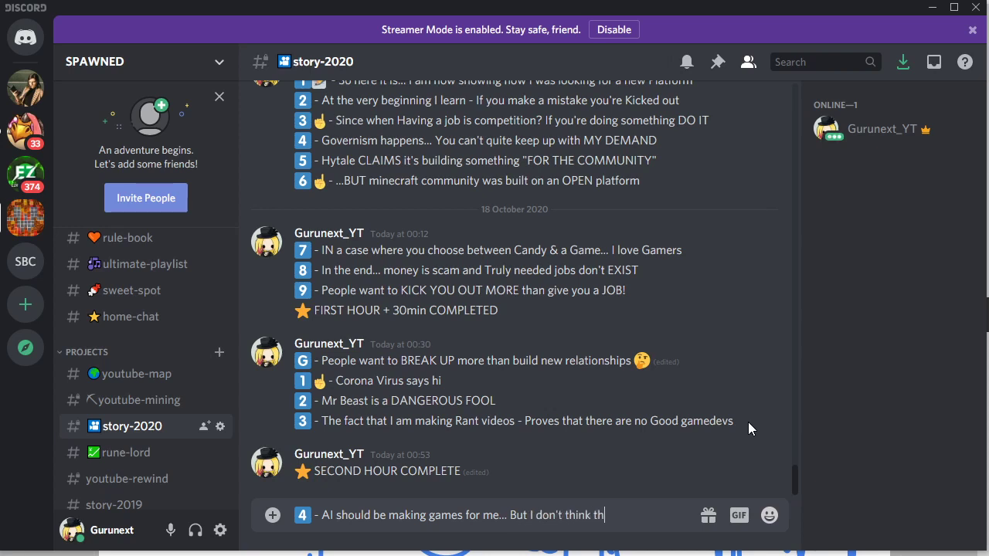
type("at's how Games work")
key("Return")
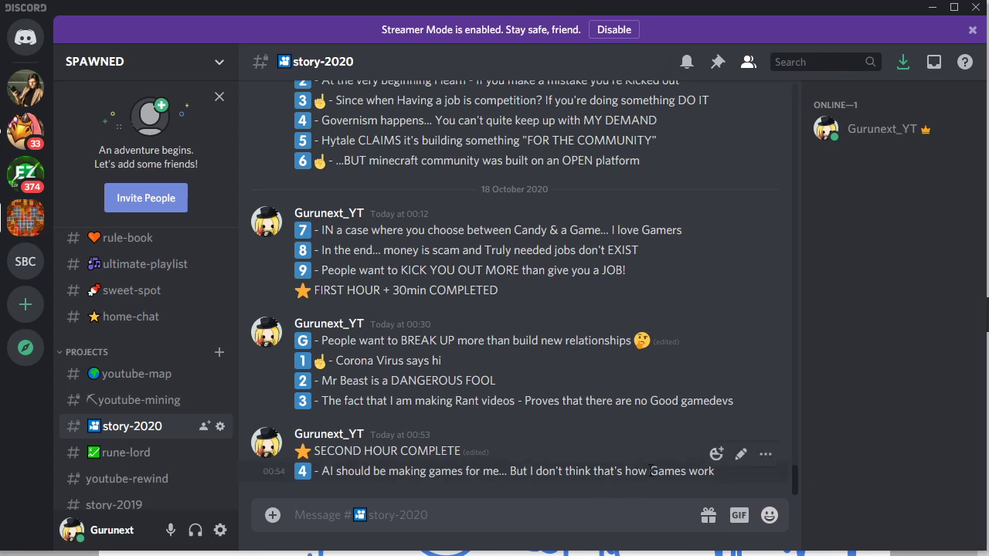
left_click_drag(649, 471, 715, 473)
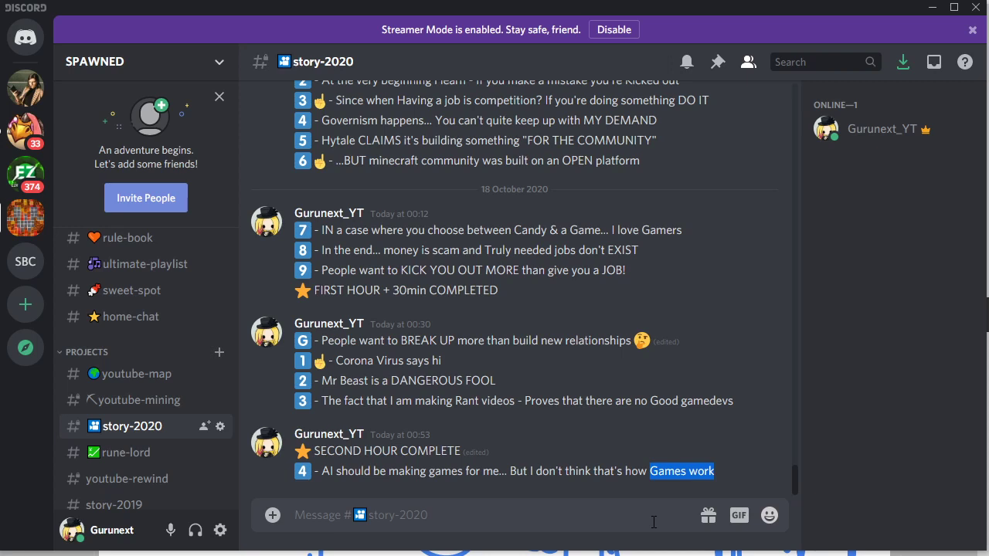
Step: Look through the ranked "EQUALITY GAMES" list of 16 October in the youtube-map channel
left_click(103, 385)
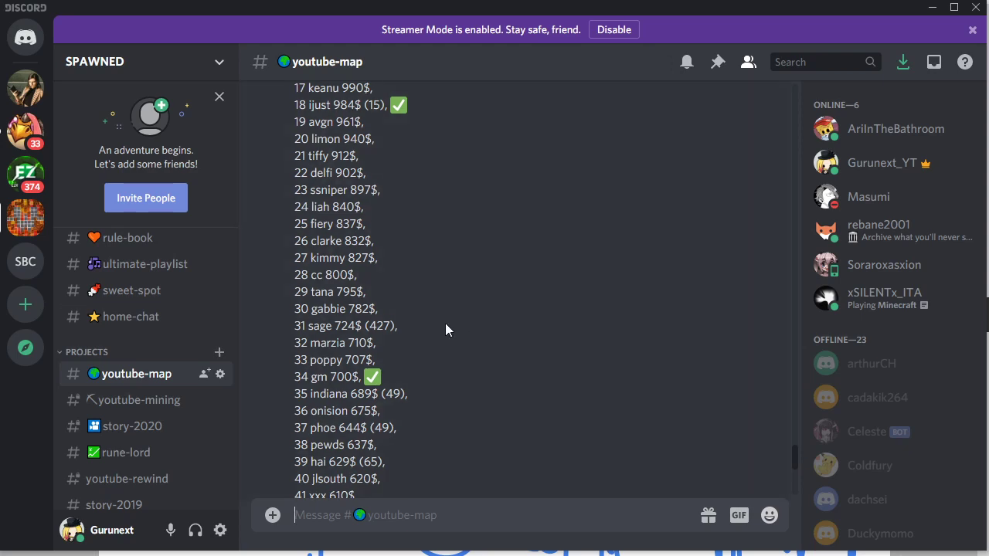
scroll(357, 399, "up", 5)
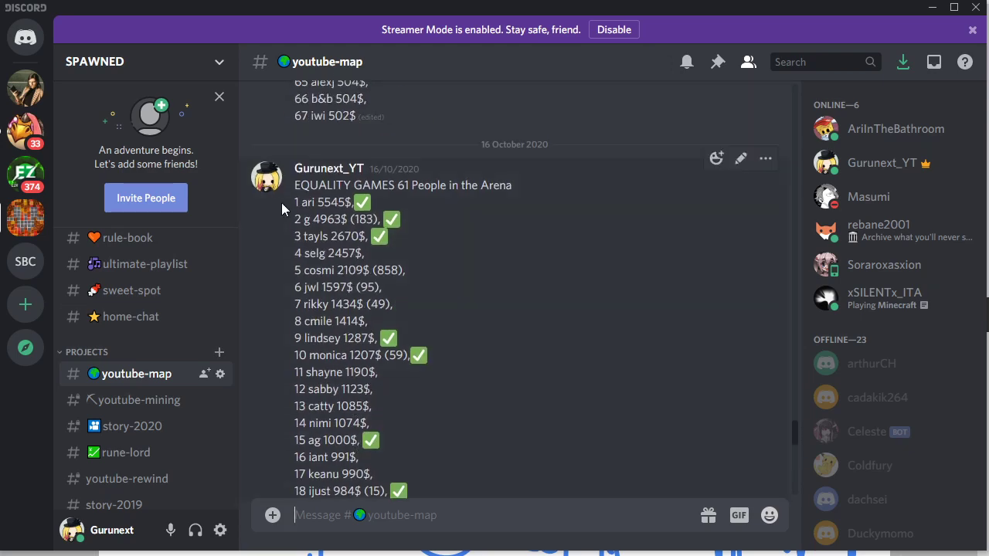
left_click_drag(282, 203, 403, 373)
scroll(404, 305, "down", 4)
left_click(446, 429)
scroll(449, 431, "down", 3)
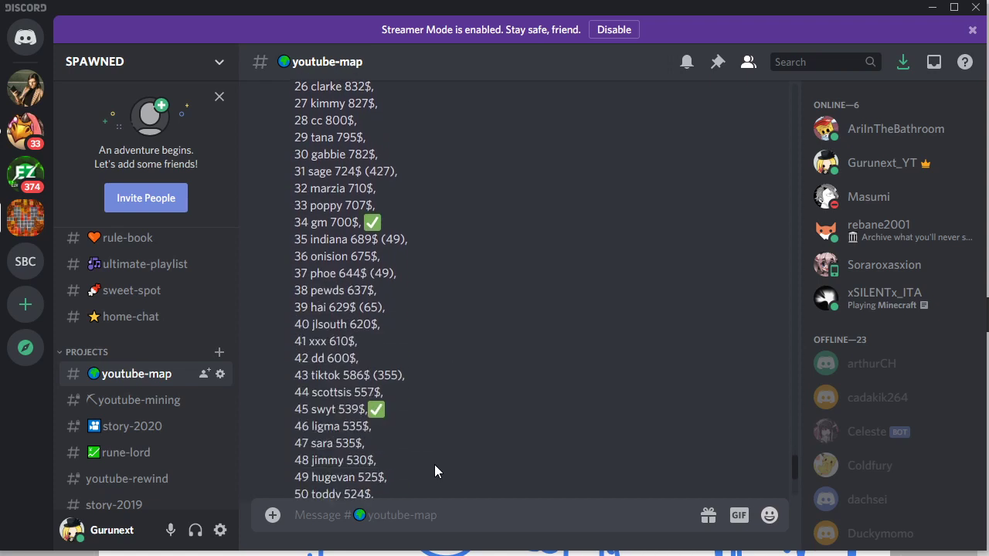
scroll(432, 466, "down", 3)
scroll(431, 469, "up", 5)
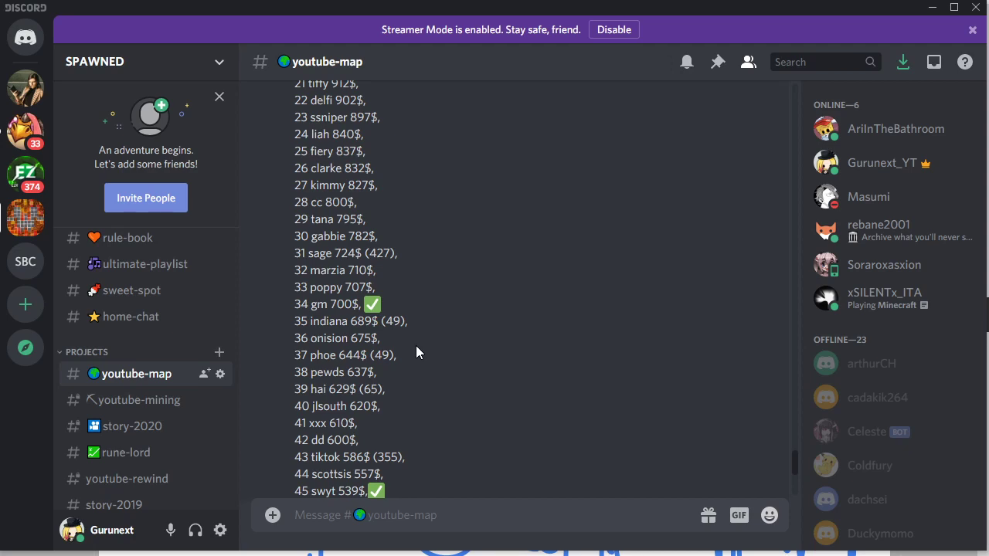
Step: Examine the name tallies in the 16 October message of the youtube-mining channel and return to story-2020
left_click(162, 401)
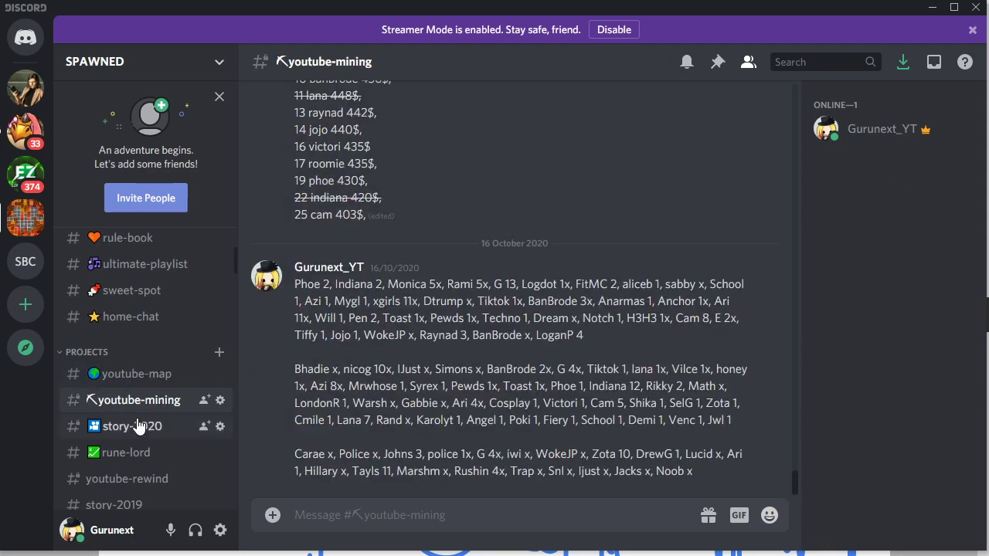
left_click(136, 427)
left_click(138, 401)
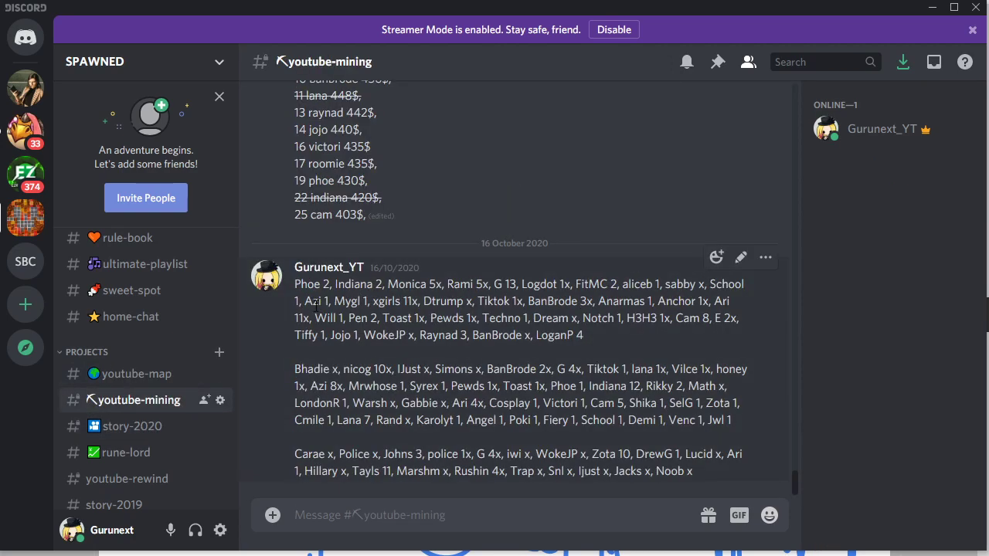
left_click_drag(298, 286, 711, 473)
left_click(703, 475)
left_click(151, 430)
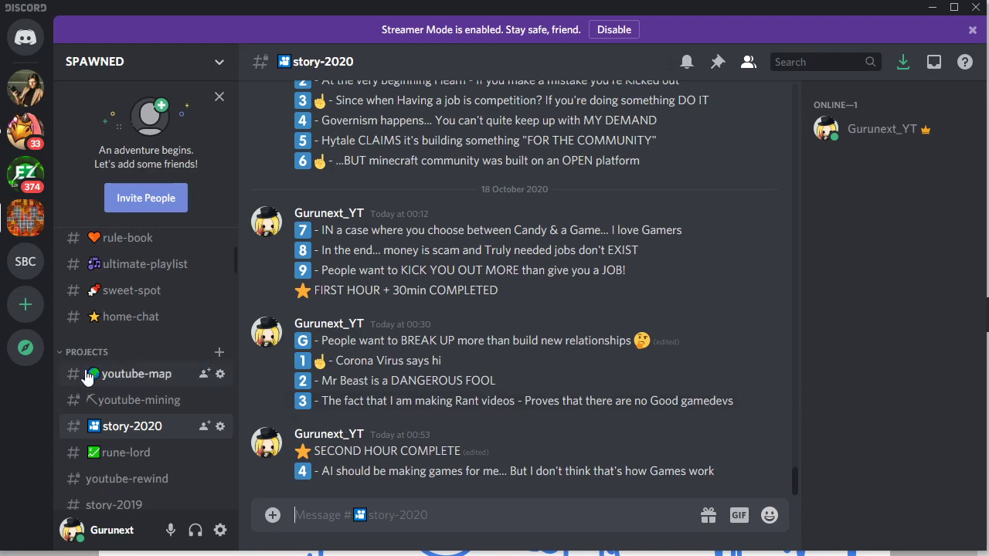
Step: Review the lower part of the youtube-map ranking, from entry 25 down to entry 58
left_click(124, 376)
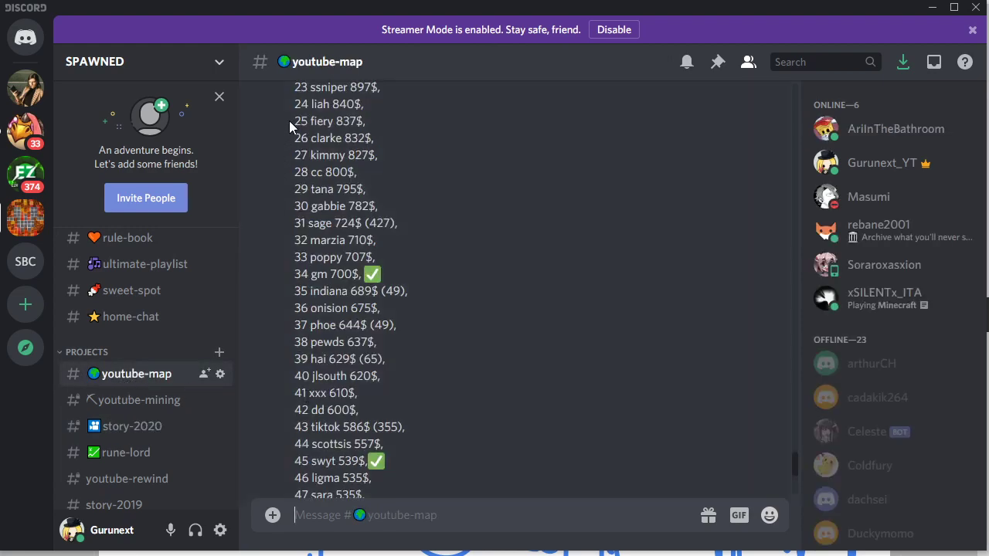
left_click_drag(289, 120, 417, 441)
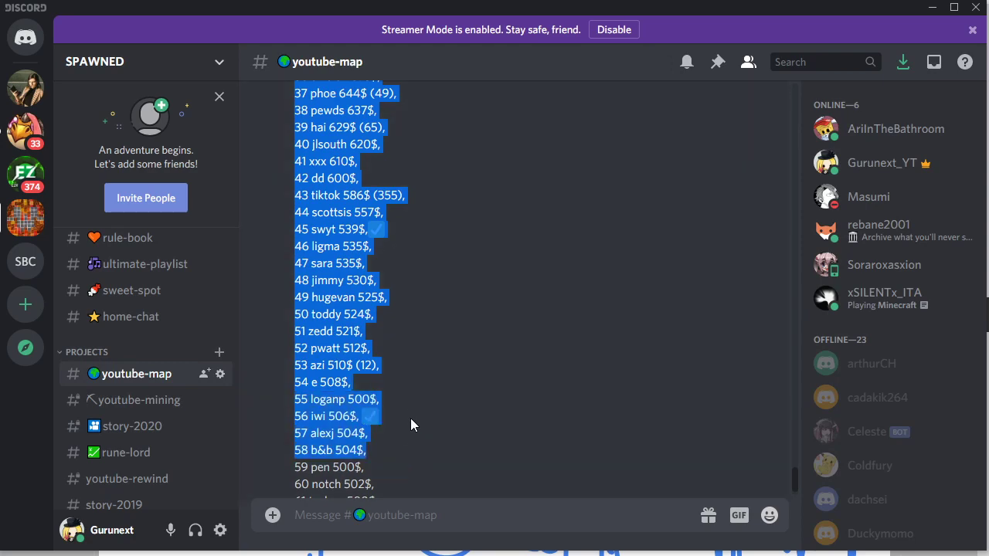
left_click(409, 416)
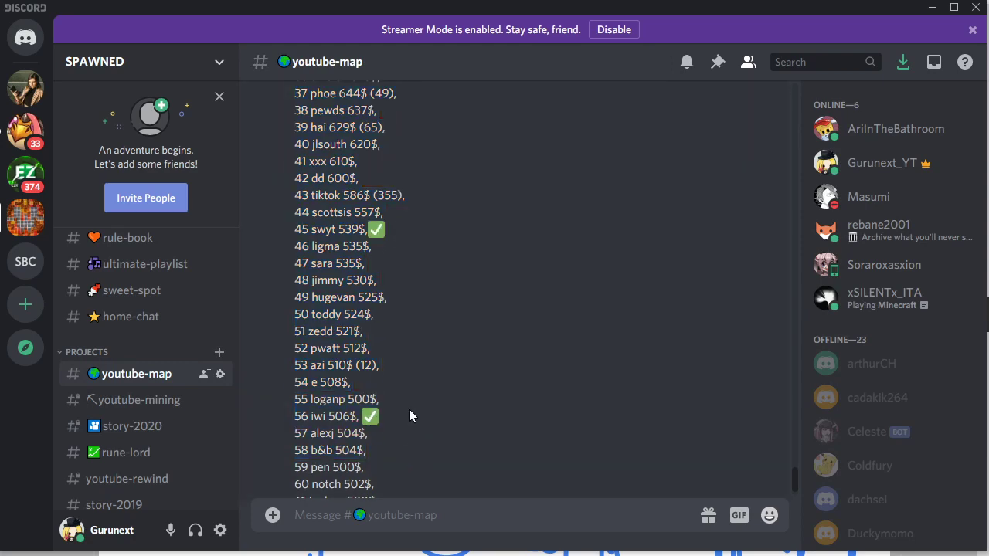
Step: Post point 5 in story-2020 with the number emoji and "- Facebook is a simple One on One Comparison Idea"
left_click(95, 429)
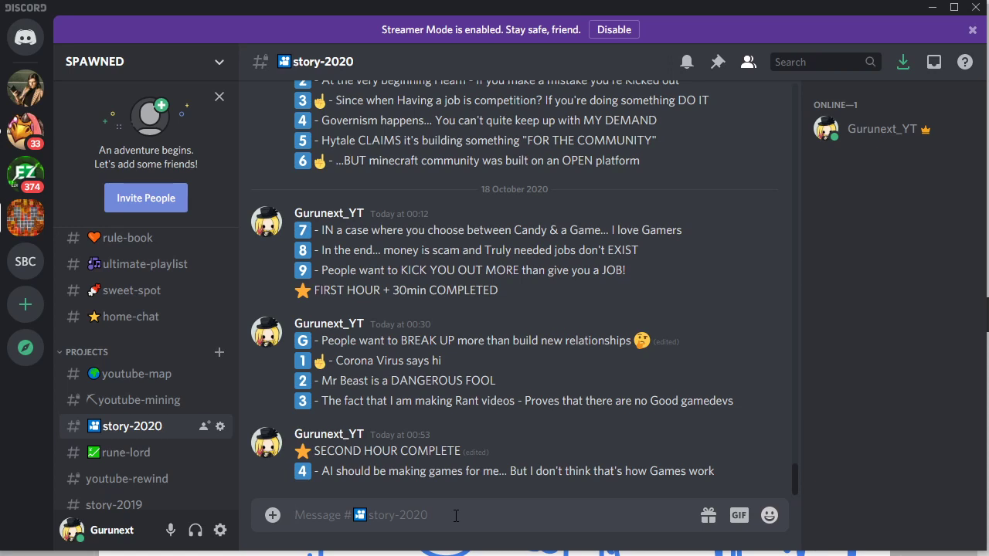
type(":five: - ")
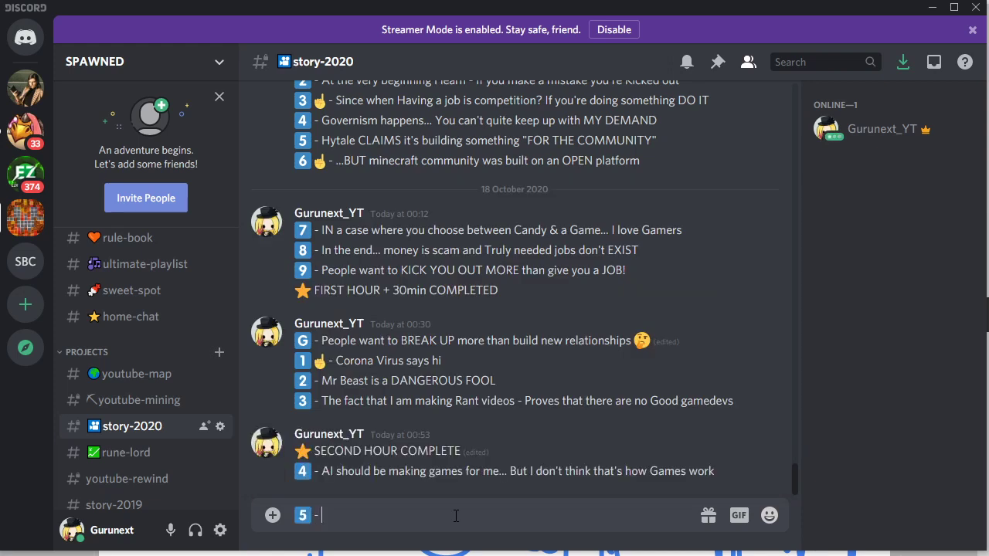
type("Facebook is a simple ")
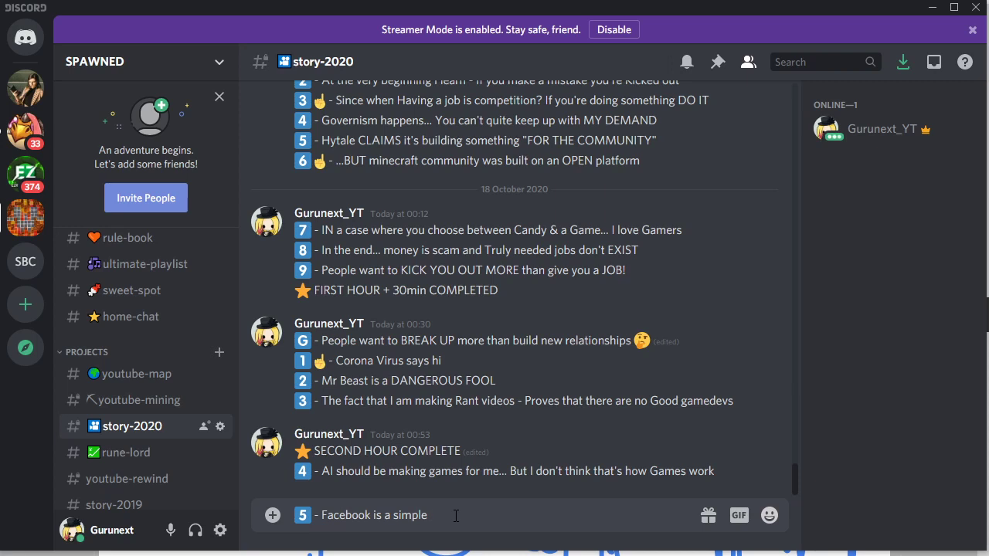
type("One")
key("BackSpace")
key("BackSpace")
key("BackSpace")
type("One on One Comparison ")
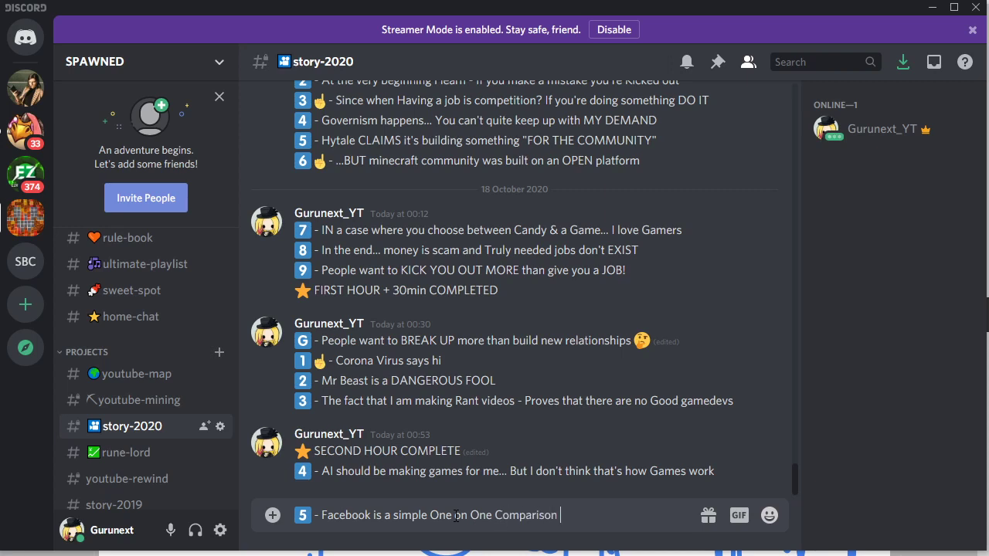
type("IDea")
key("BackSpace")
key("BackSpace")
key("BackSpace")
type("dea")
key("Return")
Step: Post point 6 with the number and pointing-up emojis, followed by "- I am more of "Like Engine" guy..."
type(":six:")
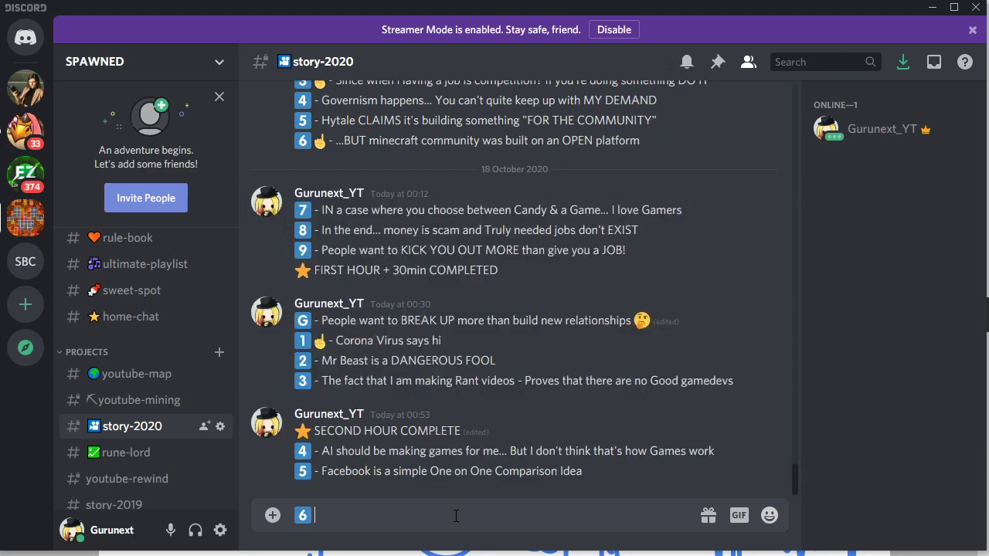
type(":point_up:")
type("- I am more ")
type("of \"")
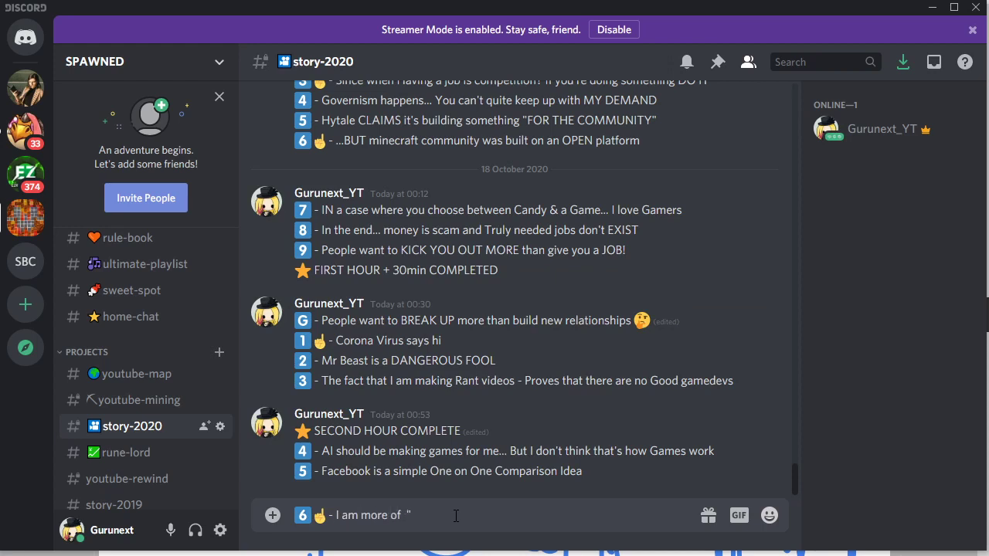
type("Like Engine\" guy..")
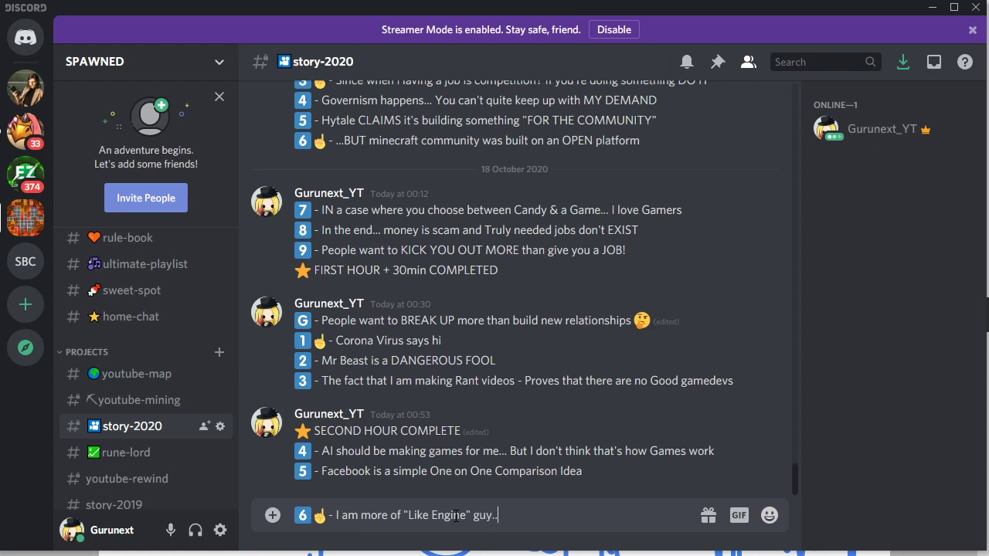
type(".")
key("Return")
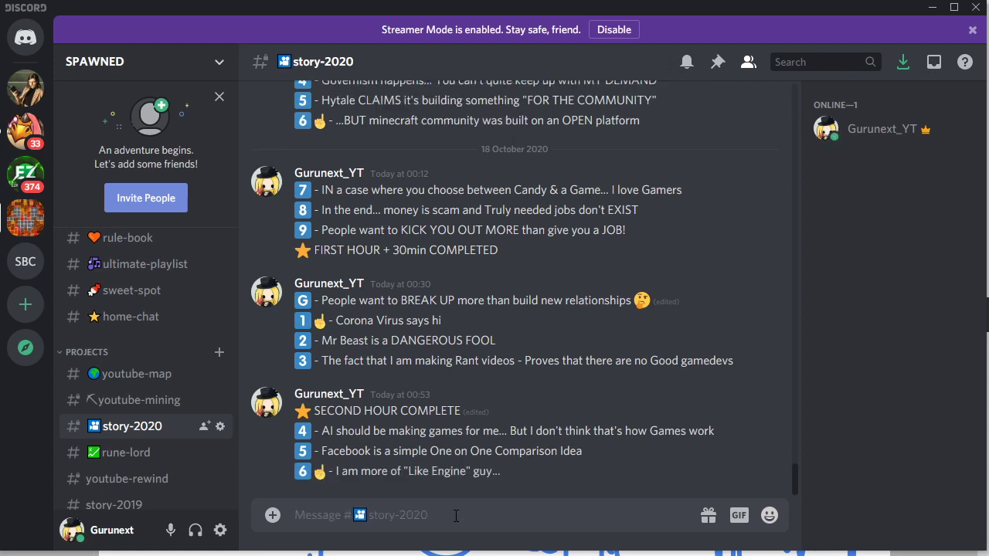
Step: Highlight each "One" and the full phrase "One on One Comparison" in the posted point 5
double_click(437, 448)
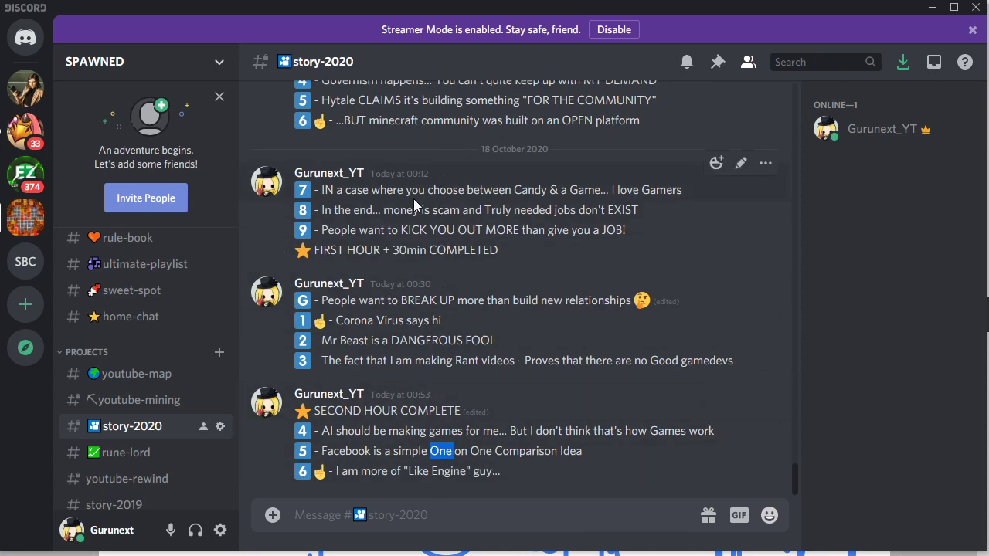
double_click(481, 452)
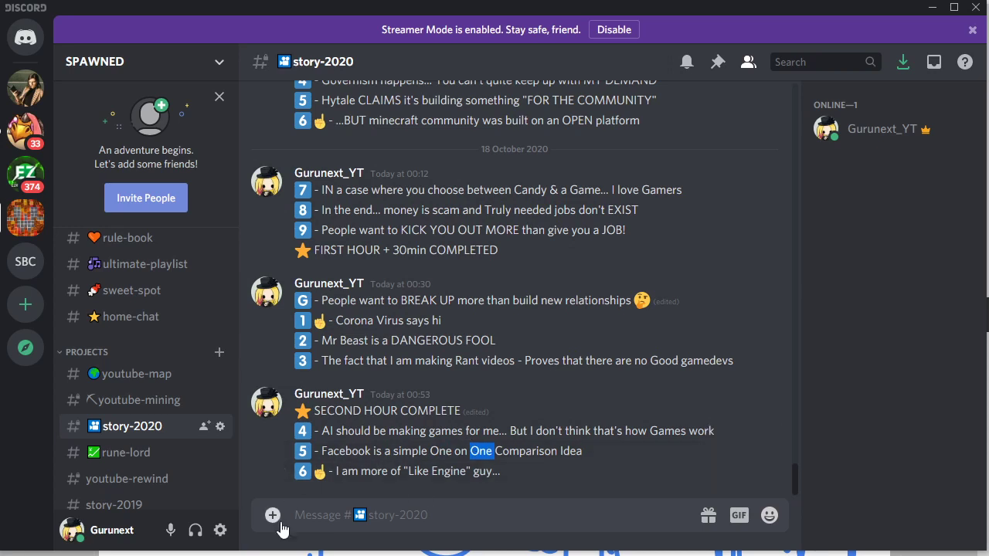
left_click(325, 508)
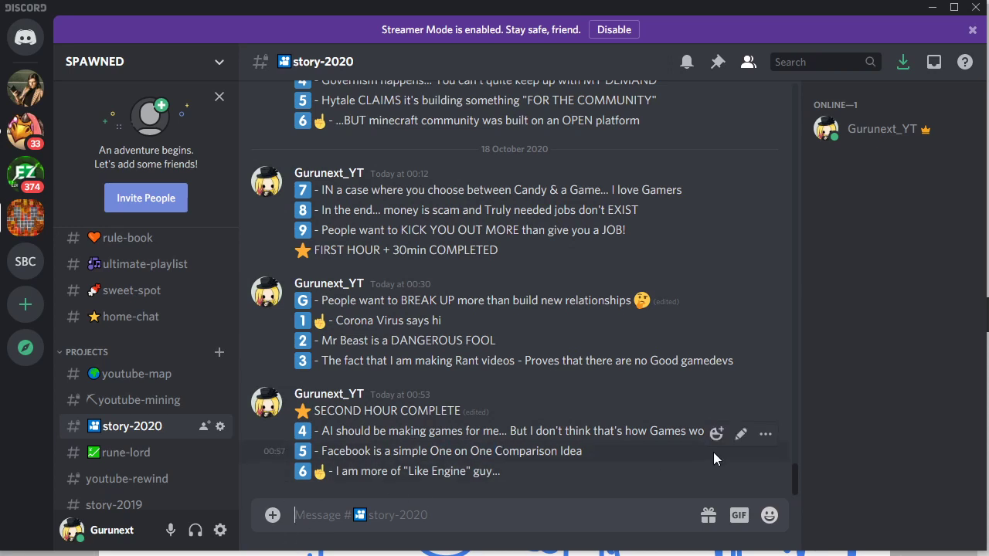
double_click(441, 452)
left_click(483, 452)
double_click(479, 452)
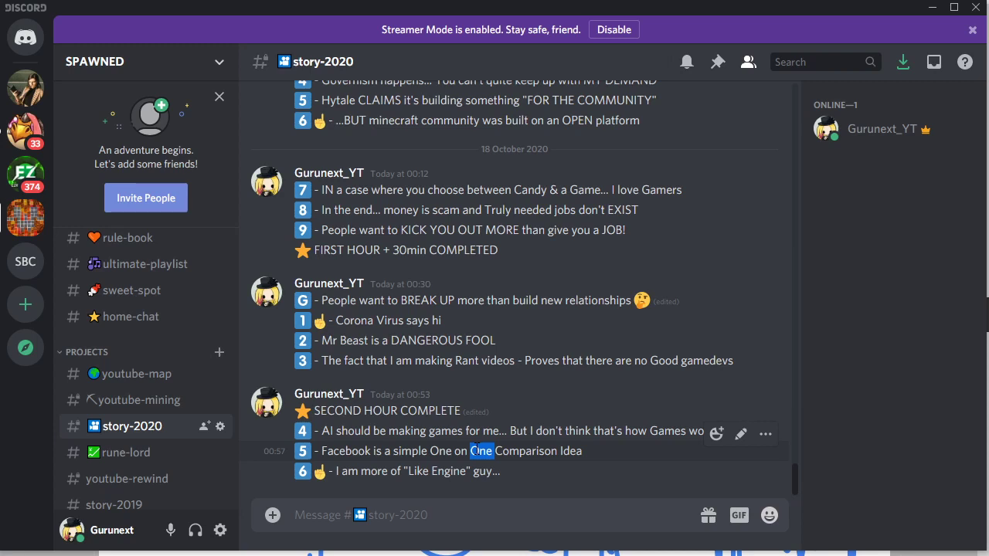
mouse_move(432, 453)
left_mouse_down()
mouse_move(557, 452)
mouse_move(429, 452)
left_mouse_up()
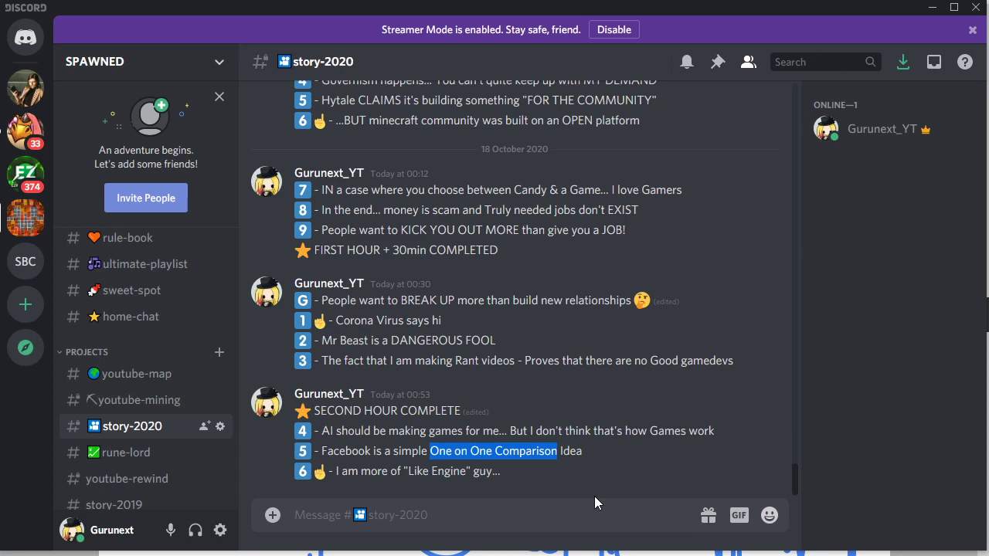
Step: Post point 7 in story-2020 with the number emoji and "- Make a FREE GRINDY game to succeed"
double_click(571, 452)
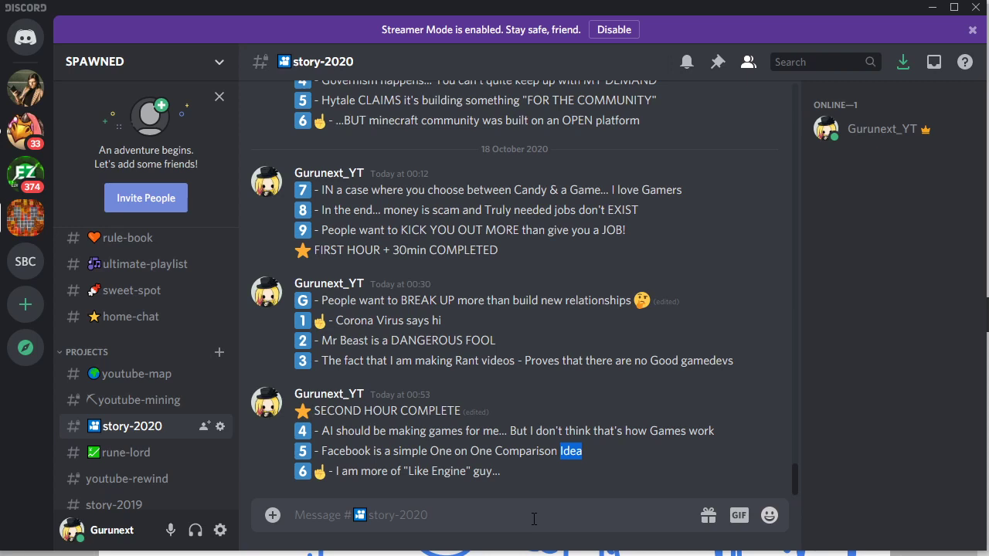
left_click(534, 518)
type(":seven:")
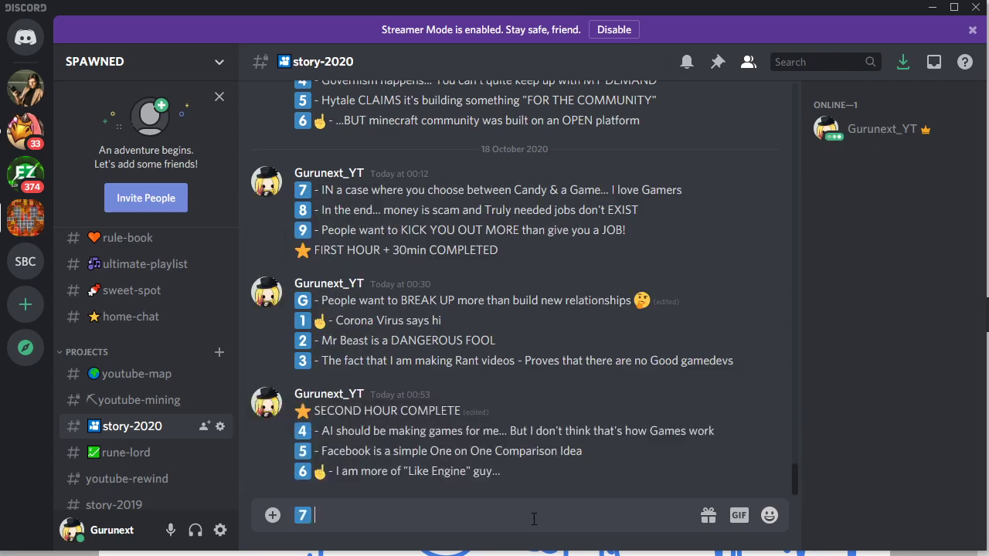
type("- Make a FREE GRI")
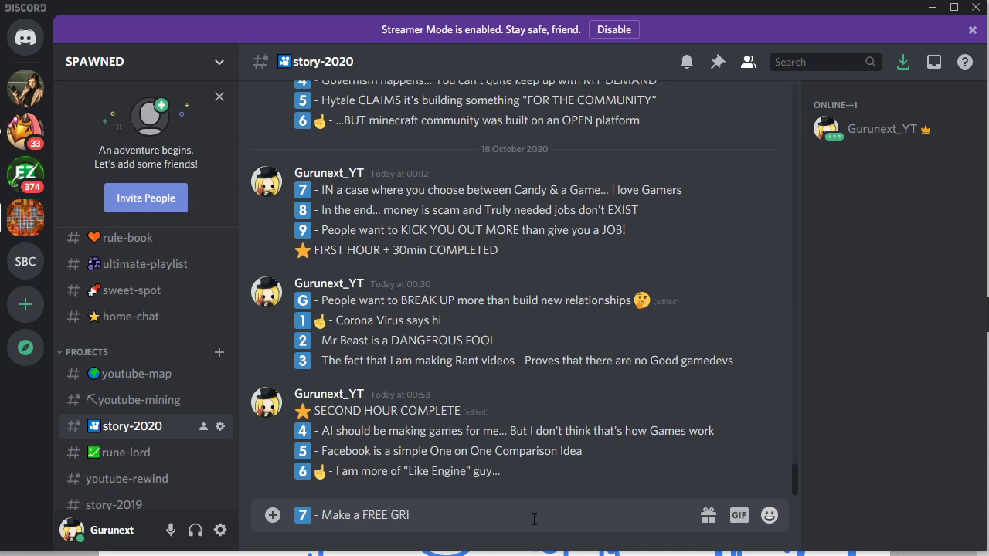
type("NDY gaom")
key("BackSpace")
key("BackSpace")
type("me to succ")
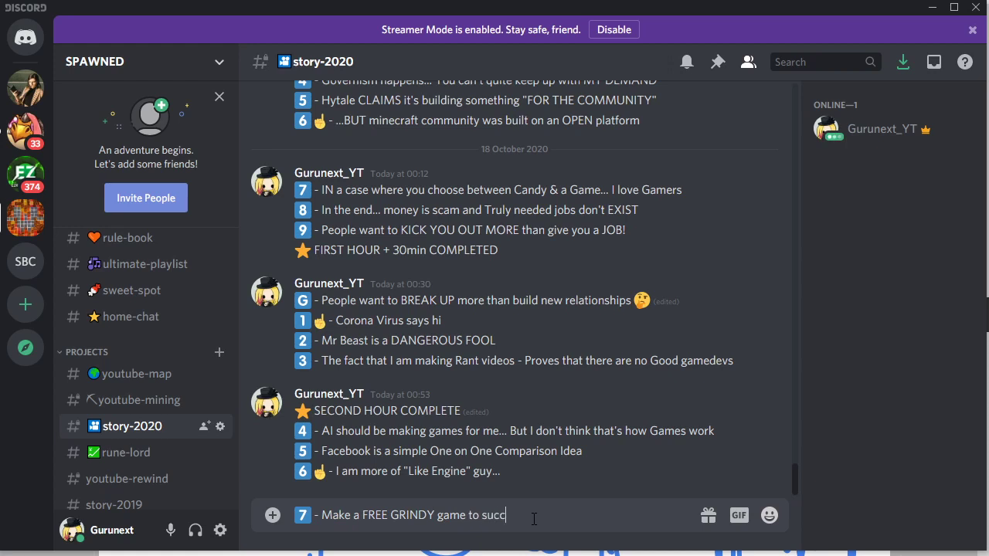
type("eed")
key("Return")
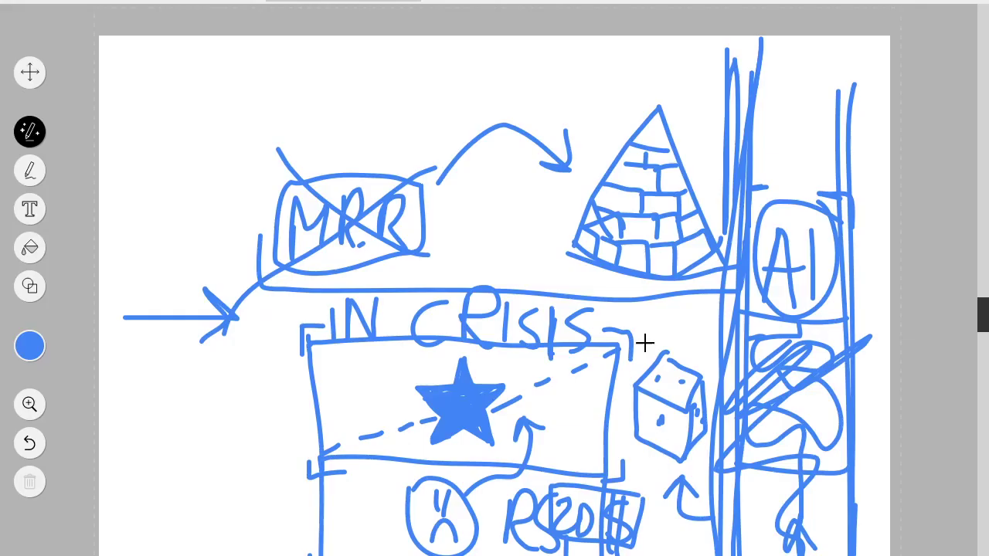
Step: Try circling the IN CRISIS panel, crossing out the AI circle and adding loose strokes along the tall column beside it
left_click_drag(644, 328, 605, 353)
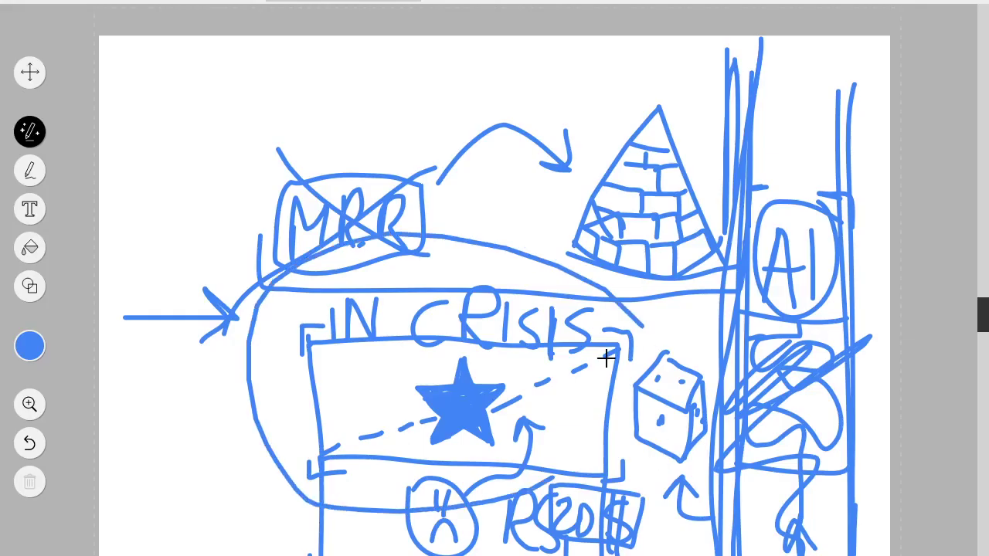
mouse_move(334, 455)
left_mouse_down()
mouse_move(611, 355)
mouse_move(320, 458)
mouse_move(580, 353)
left_mouse_up()
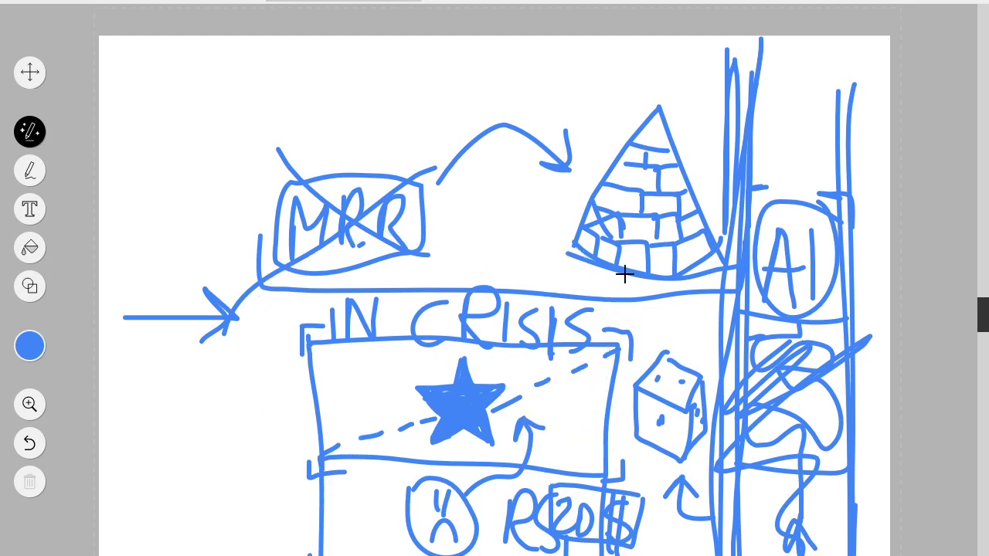
left_click_drag(761, 206, 821, 299)
left_click_drag(835, 199, 751, 333)
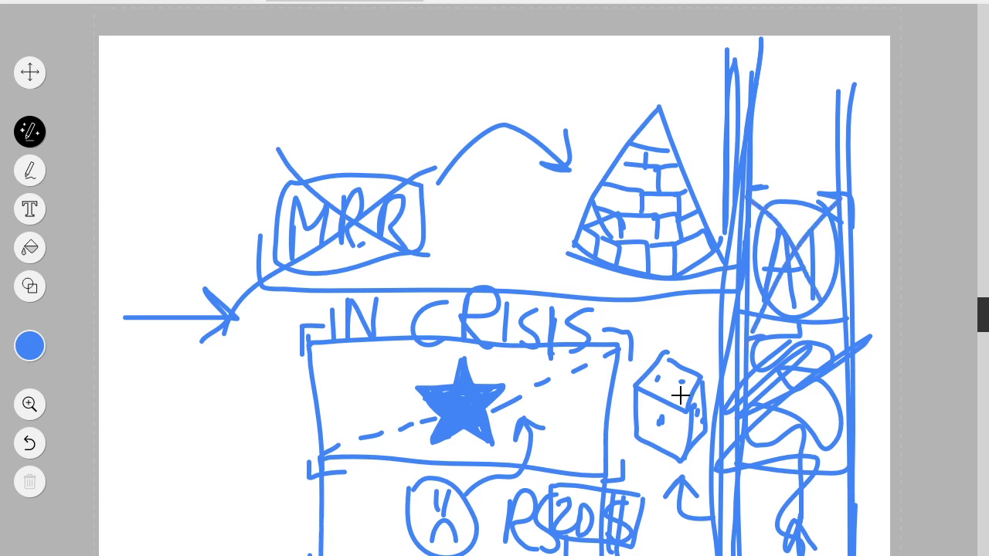
mouse_move(802, 525)
left_mouse_down()
mouse_move(806, 441)
mouse_move(763, 432)
mouse_move(858, 386)
left_mouse_up()
mouse_move(785, 202)
left_mouse_down()
mouse_move(809, 146)
mouse_move(806, 54)
left_mouse_up()
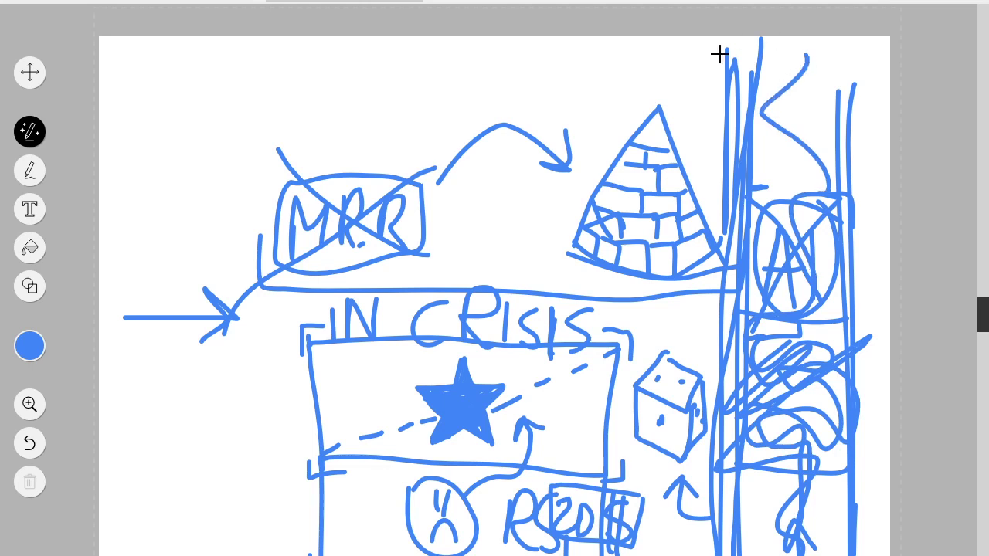
mouse_move(744, 43)
left_mouse_down()
mouse_move(721, 408)
mouse_move(728, 541)
left_mouse_up()
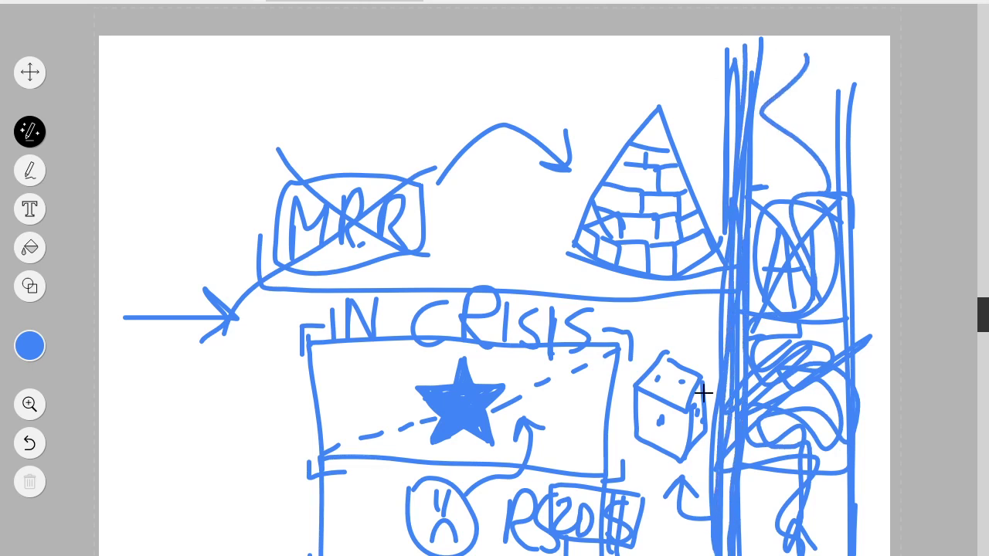
mouse_move(719, 391)
left_mouse_down()
mouse_move(708, 368)
mouse_move(728, 332)
mouse_move(682, 332)
left_mouse_up()
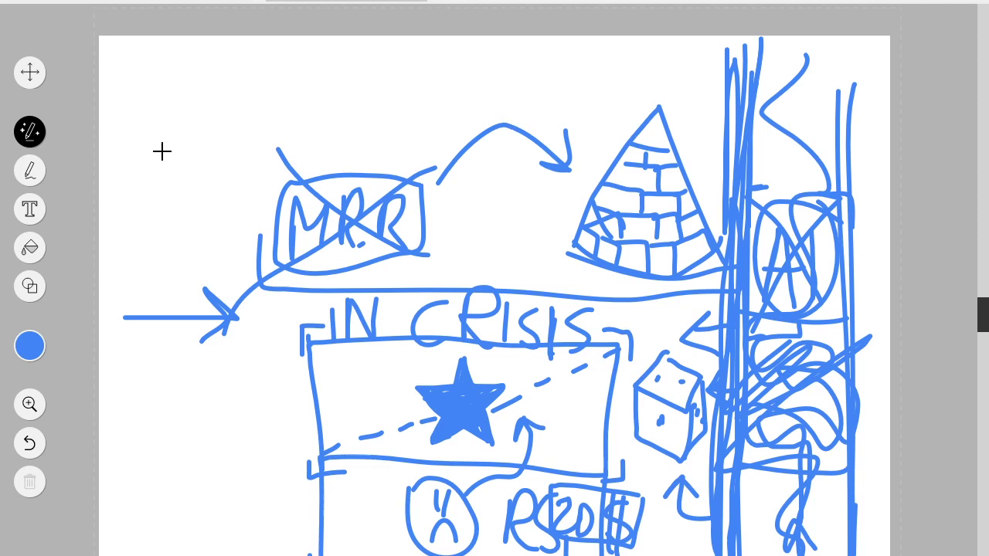
mouse_move(159, 141)
left_mouse_down()
mouse_move(481, 102)
mouse_move(474, 93)
mouse_move(456, 121)
left_mouse_up()
Step: Undo the recent strokes over the AI circle and the tall column, back to the uncrossed AI
key("ctrl+z")
key("ctrl+z")
key("ctrl+z")
key("ctrl+z")
key("ctrl+z")
key("ctrl+z")
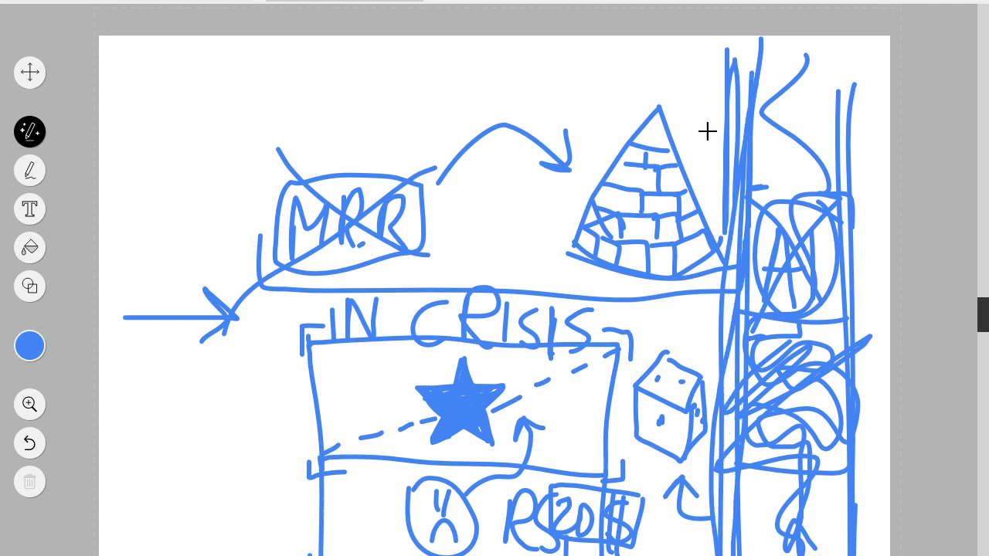
key("ctrl+z")
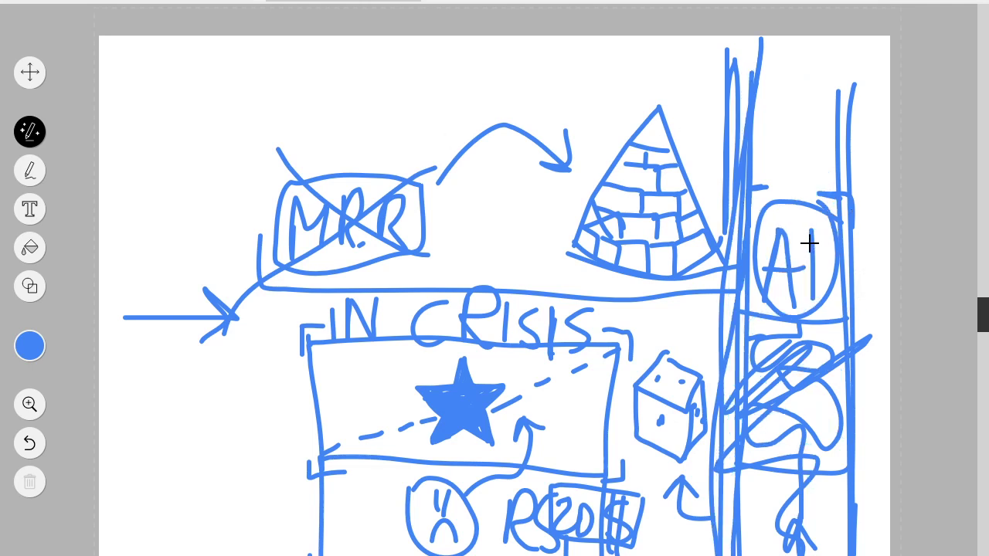
Step: Draw a long arrow from the AI circle across the top of the canvas and hand-letter "BORDER 4" at its tip
mouse_move(802, 204)
left_mouse_down()
mouse_move(782, 108)
mouse_move(408, 67)
mouse_move(437, 106)
left_mouse_up()
mouse_move(108, 66)
left_mouse_down()
mouse_move(115, 122)
mouse_move(144, 133)
left_mouse_up()
mouse_move(159, 77)
left_mouse_down()
mouse_move(216, 97)
mouse_move(263, 59)
mouse_move(287, 106)
mouse_move(318, 66)
mouse_move(347, 101)
left_mouse_up()
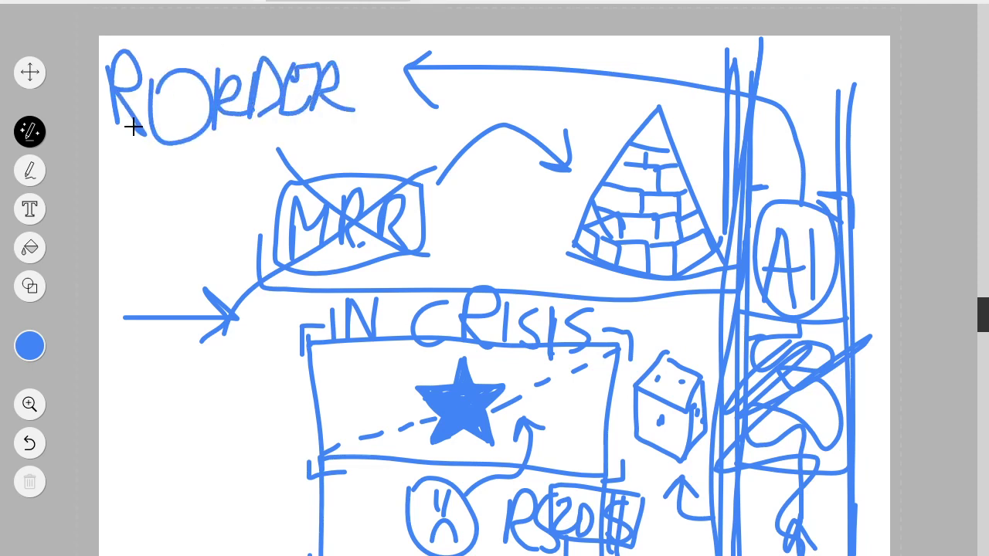
left_click_drag(132, 123, 115, 123)
left_click_drag(371, 61, 384, 79)
left_click_drag(396, 54, 381, 105)
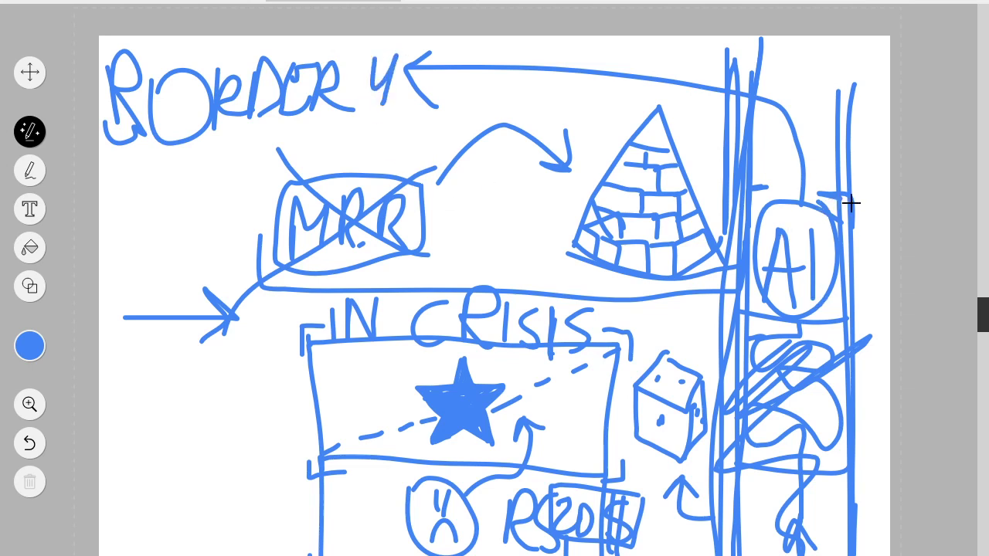
Step: Draw a frame around the AI circle and strike through "BORDER 4" with three rough lines
mouse_move(847, 194)
left_mouse_down()
mouse_move(746, 335)
mouse_move(862, 205)
left_mouse_up()
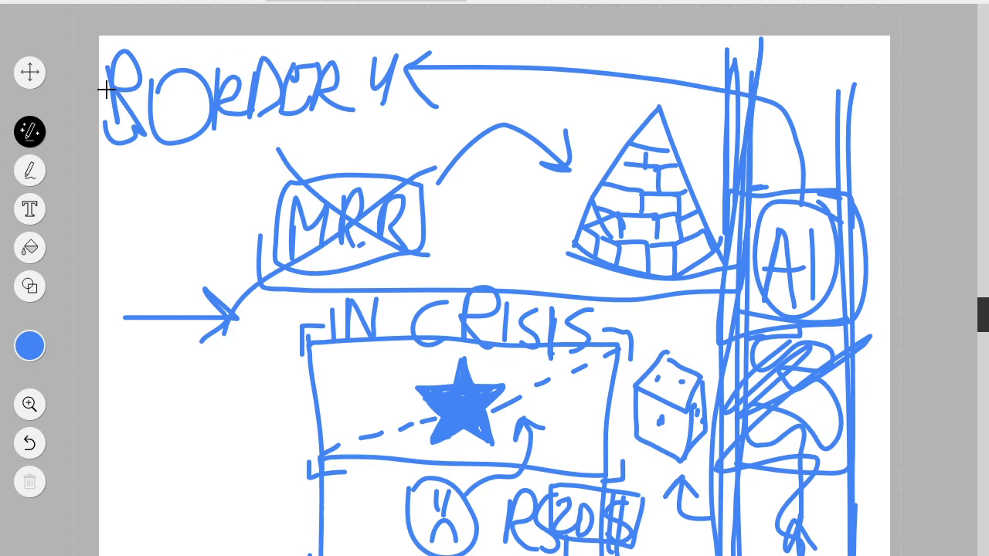
left_click_drag(204, 99, 385, 76)
left_click_drag(112, 85, 404, 60)
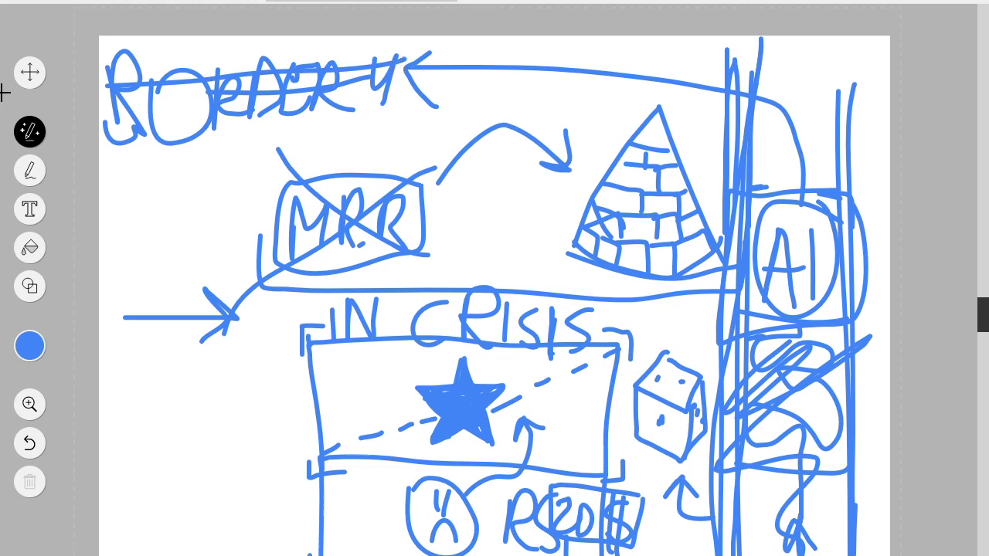
left_click_drag(96, 100, 402, 94)
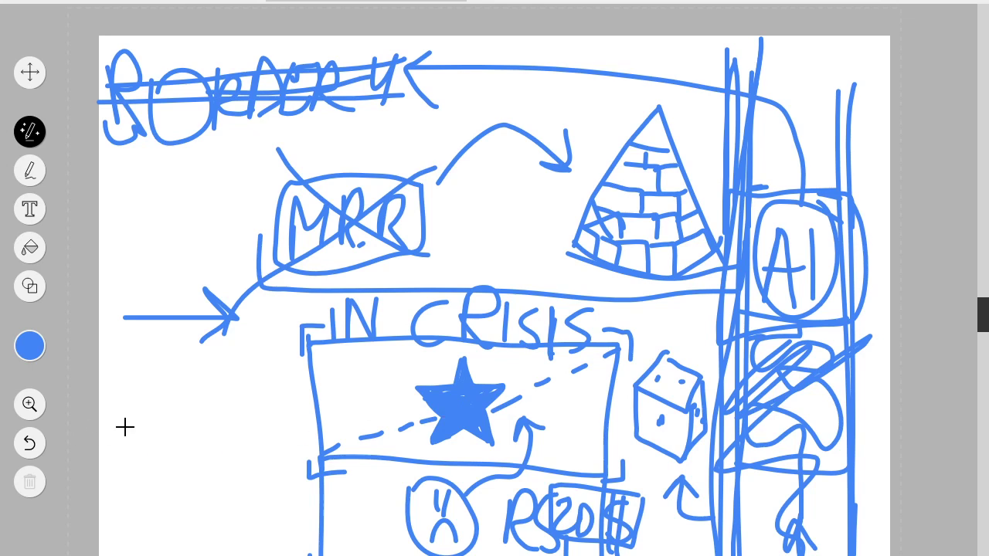
Step: Try a tall open outline across the MRR box and an L-shaped arrow toward the sad face, undoing each
mouse_move(179, 488)
left_mouse_down()
mouse_move(155, 181)
mouse_move(250, 156)
mouse_move(313, 211)
mouse_move(271, 490)
left_mouse_up()
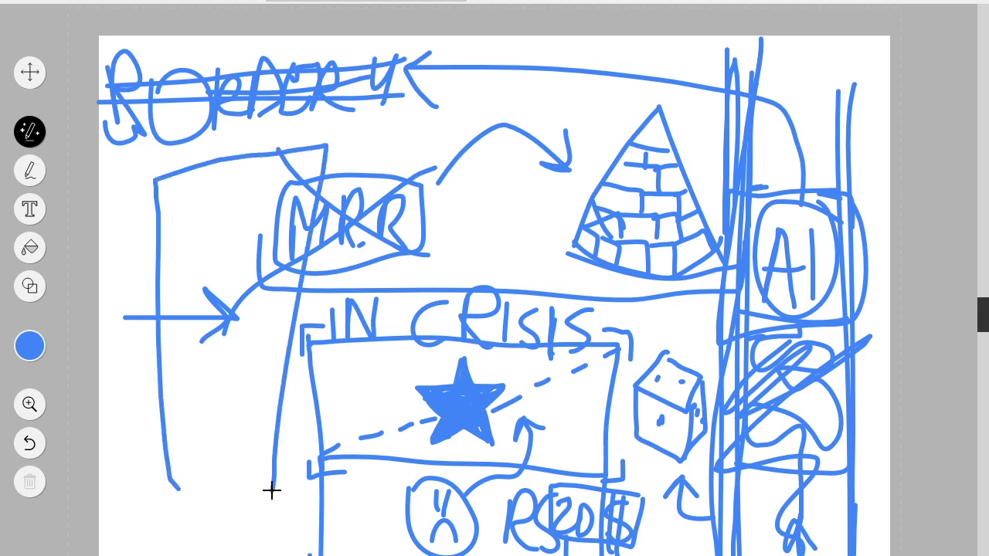
key("ctrl+z")
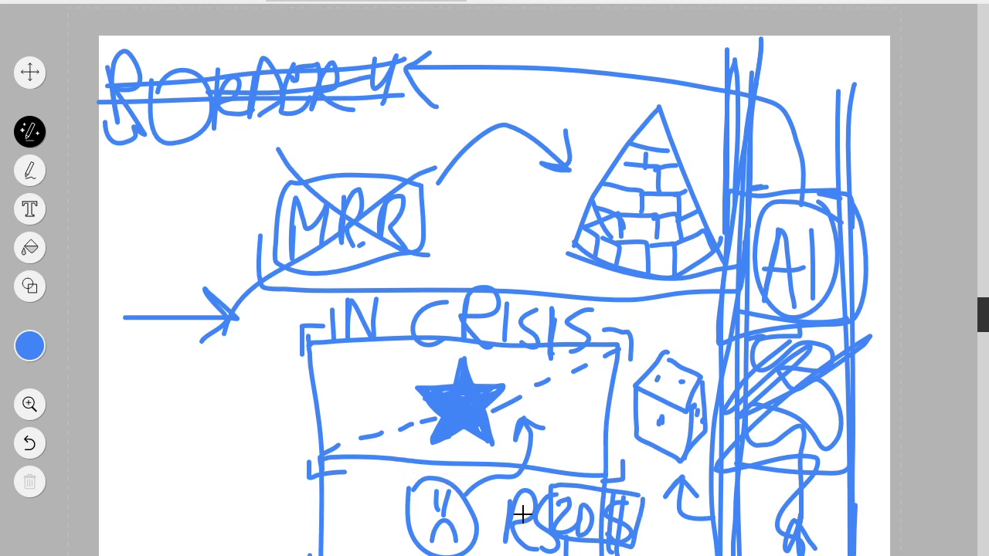
mouse_move(186, 452)
left_mouse_down()
mouse_move(376, 545)
mouse_move(361, 498)
left_mouse_up()
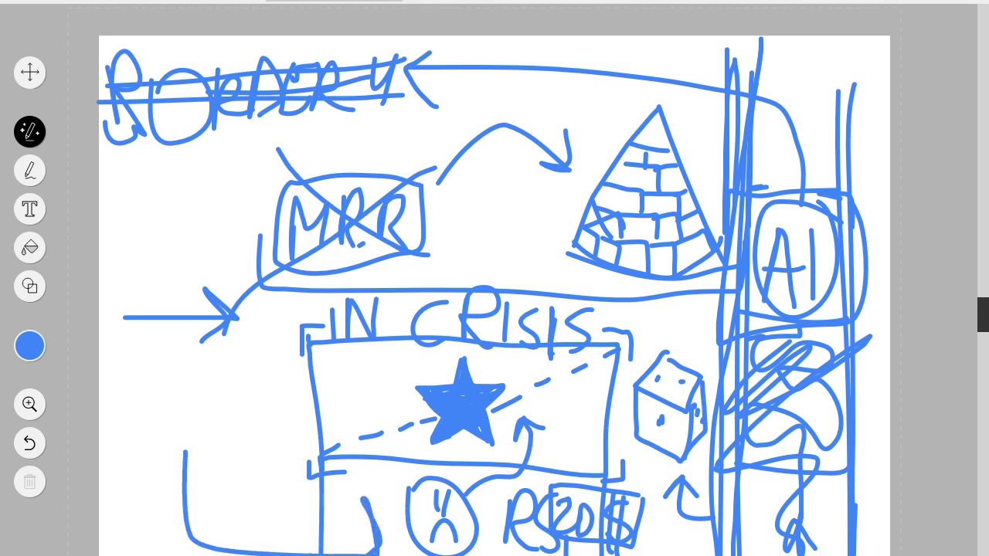
key("ctrl+z")
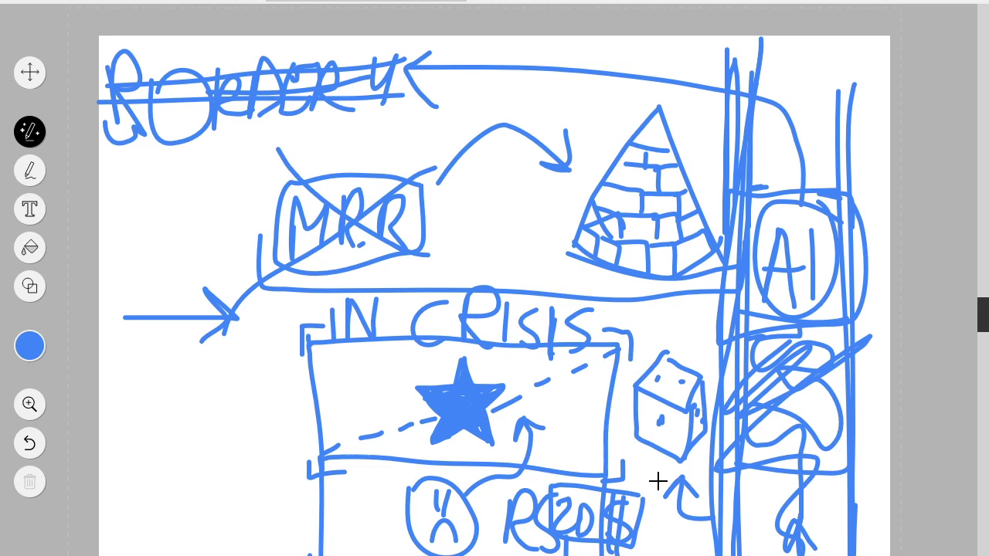
right_click(570, 495)
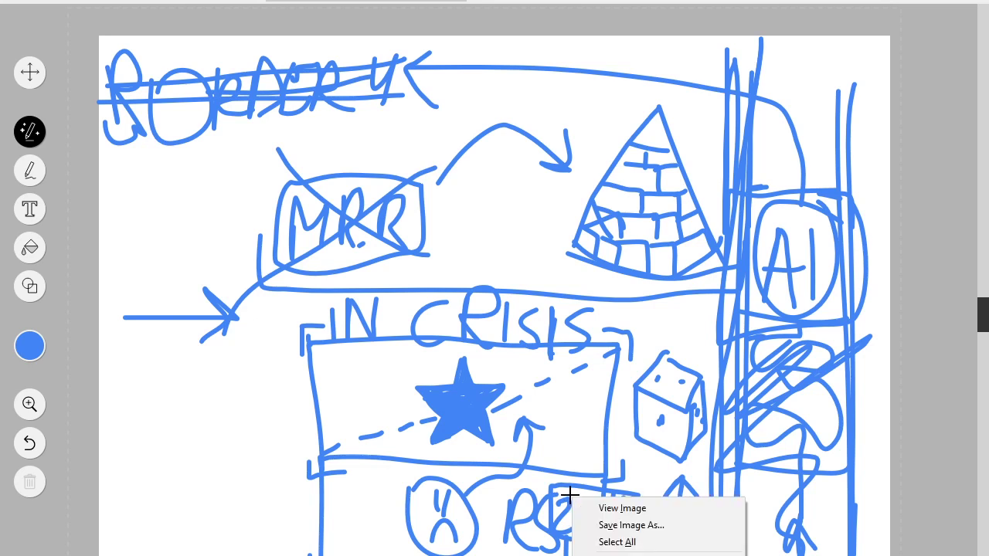
left_click(924, 362)
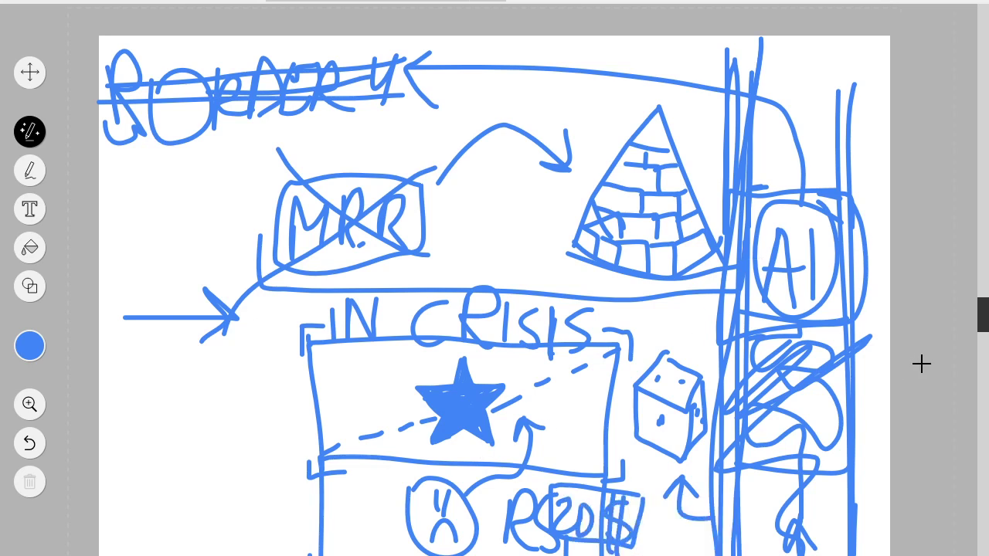
right_click(866, 443)
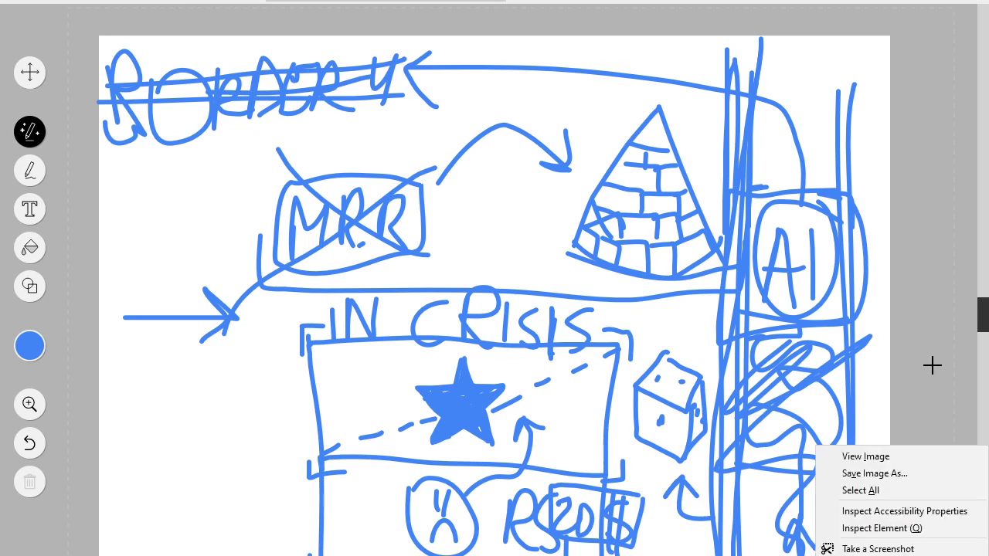
left_click(984, 329)
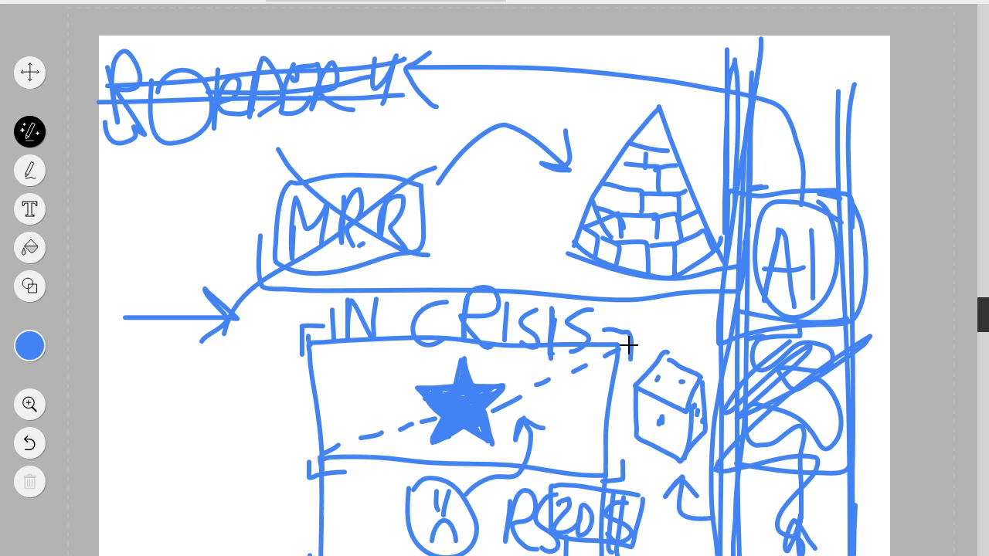
Step: Switch to Discord's story-2020 channel and repeatedly highlight "BREAK UP" in point G while rereading the logged points
key("alt+Tab")
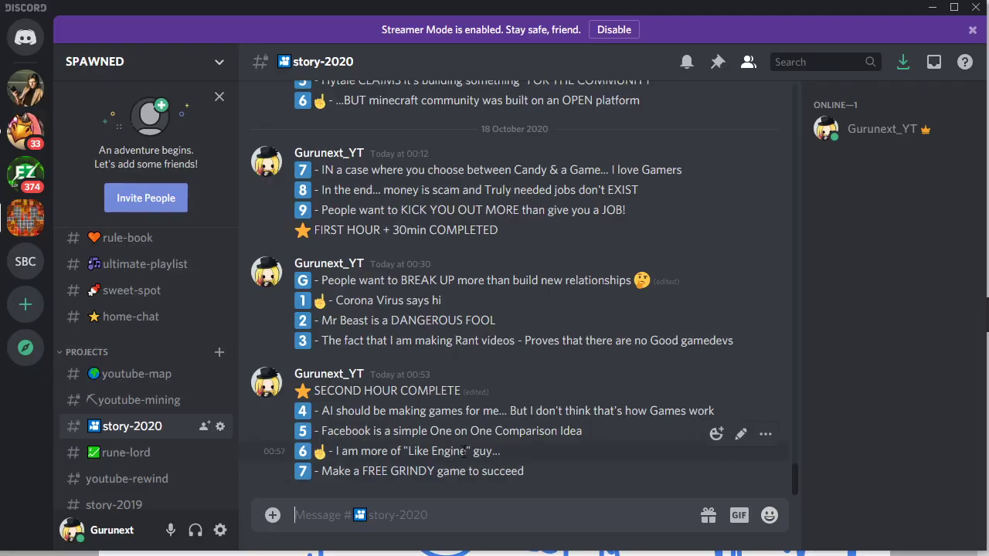
scroll(445, 435, "up", 3)
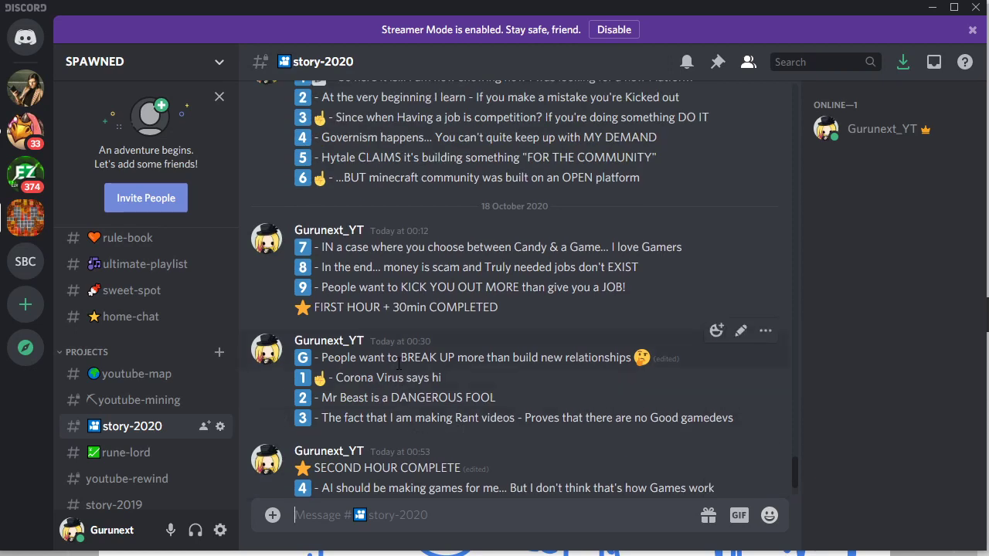
left_click_drag(398, 364, 447, 380)
left_click(548, 497)
scroll(523, 459, "down", 1)
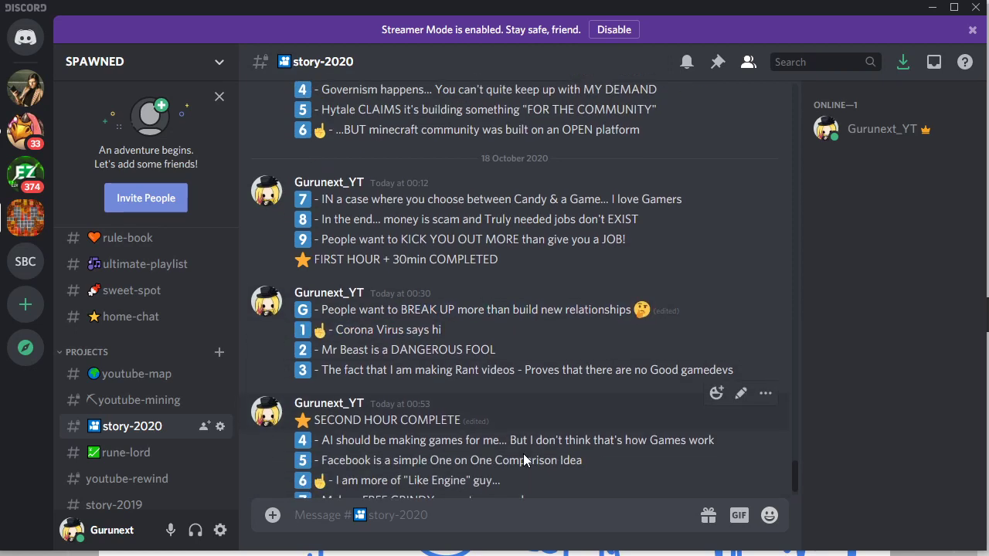
left_click(493, 512)
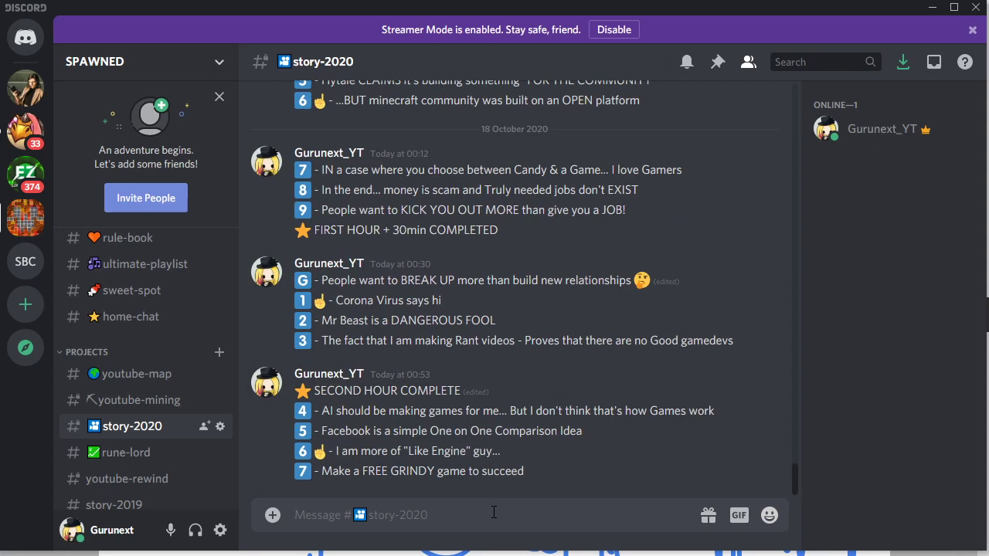
scroll(469, 445, "up", 2)
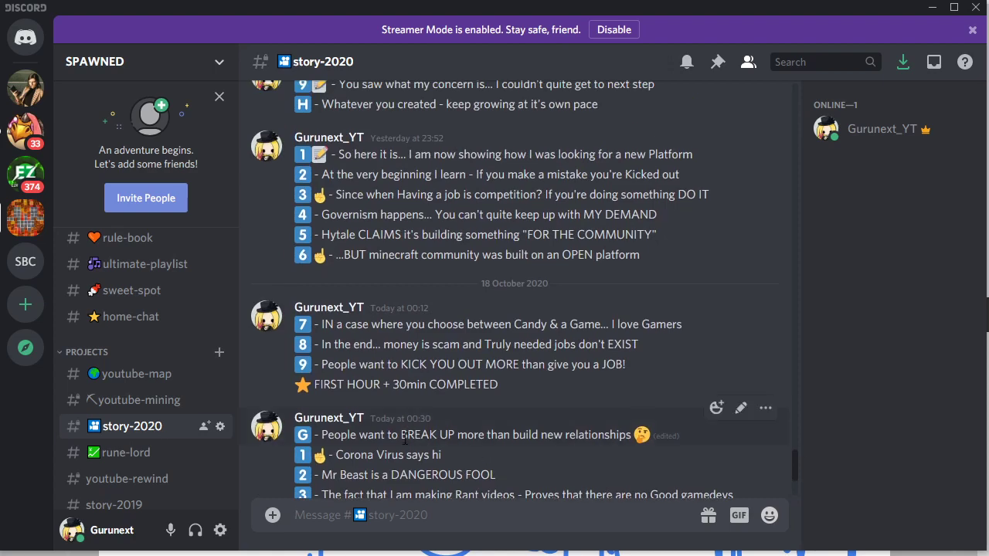
left_click_drag(403, 438, 462, 440)
left_click(464, 441)
scroll(462, 440, "down", 2)
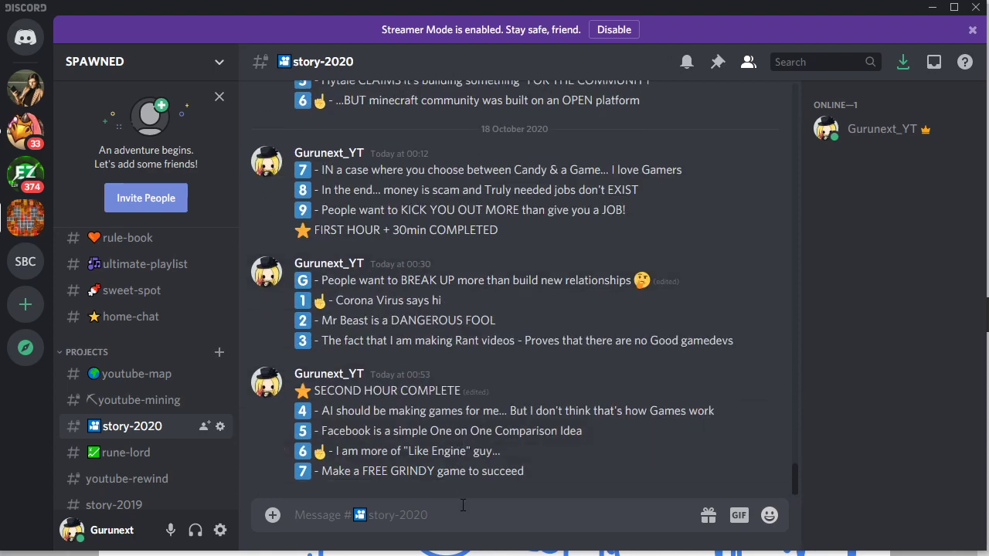
scroll(460, 464, "up", 2)
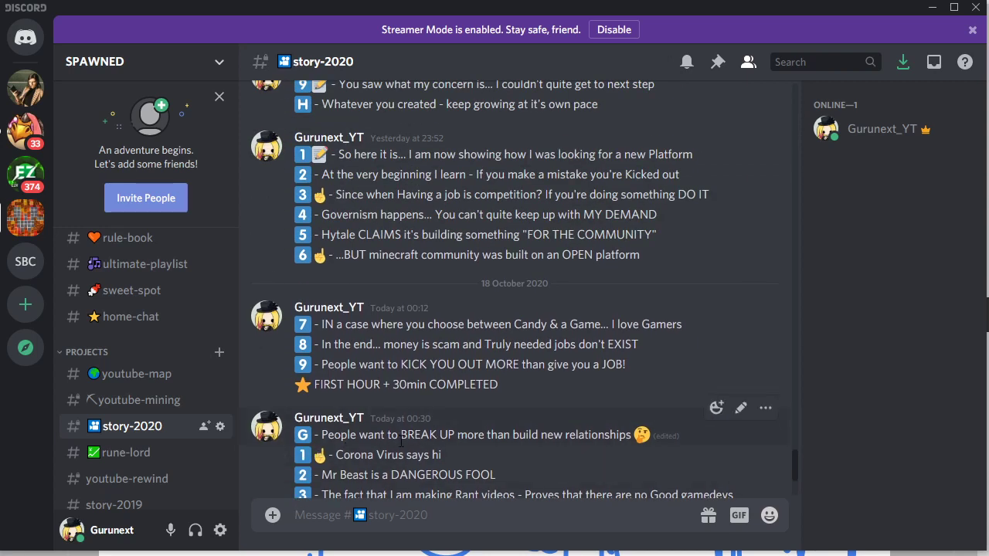
left_click_drag(401, 442, 452, 444)
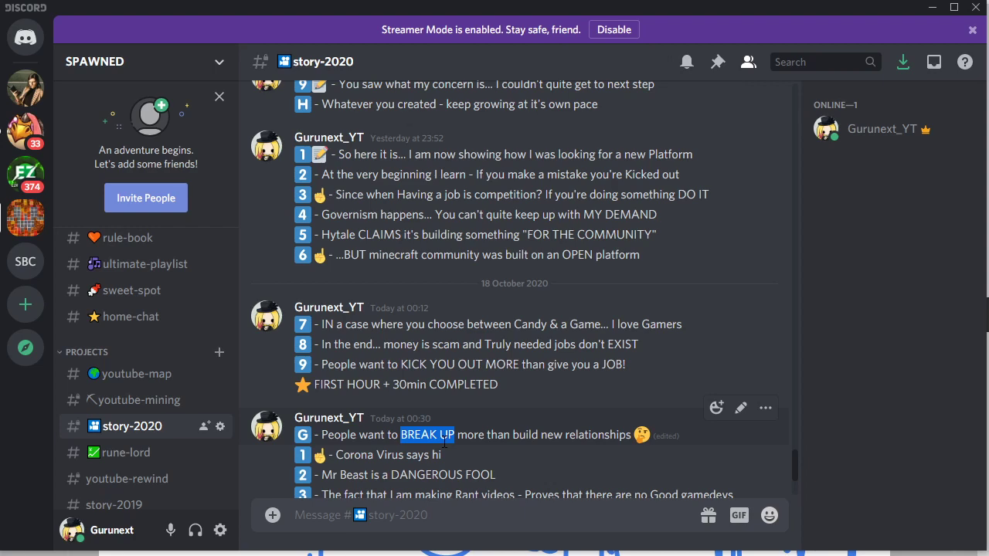
scroll(464, 456, "down", 2)
left_click(516, 479)
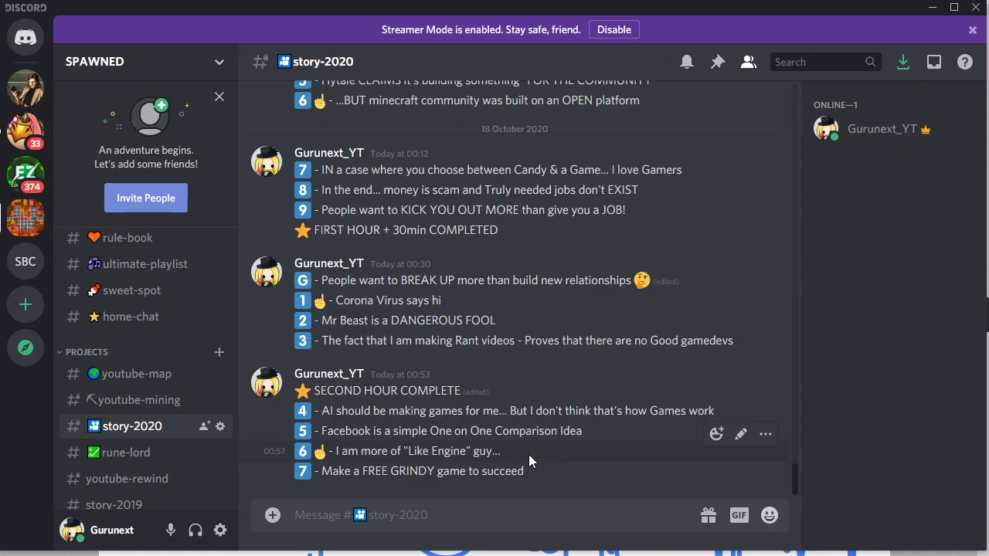
key("alt+Tab")
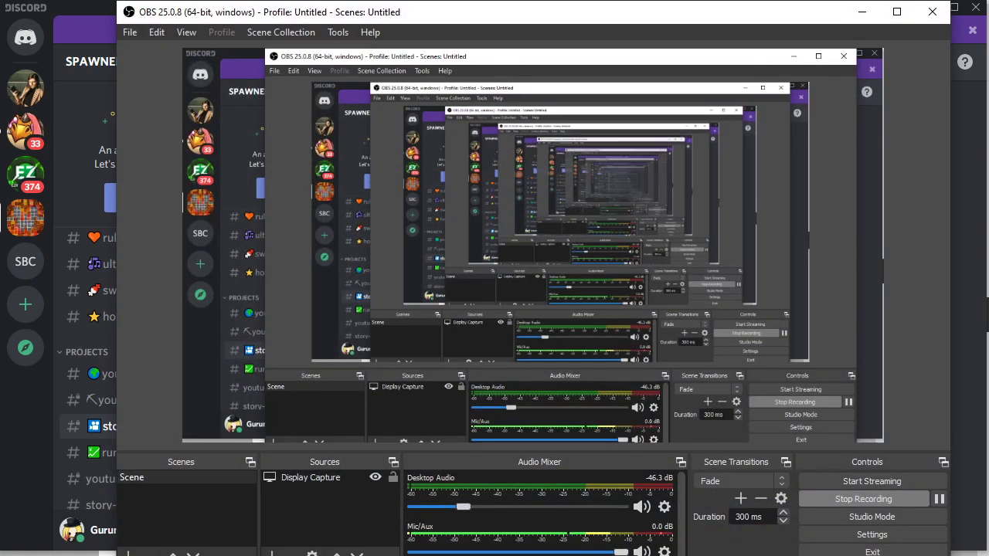
key("alt+Tab")
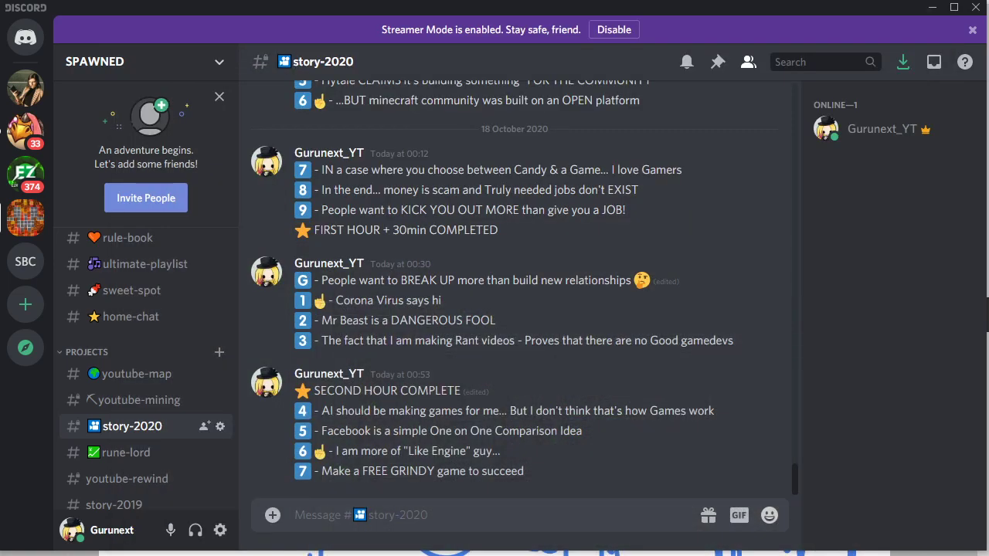
key("alt+Tab")
key("alt+Tab")
Step: Edit the earlier 17 October message and insert a ":one:" number emoji before "Missing pieces of the industry"
scroll(392, 367, "up", 3)
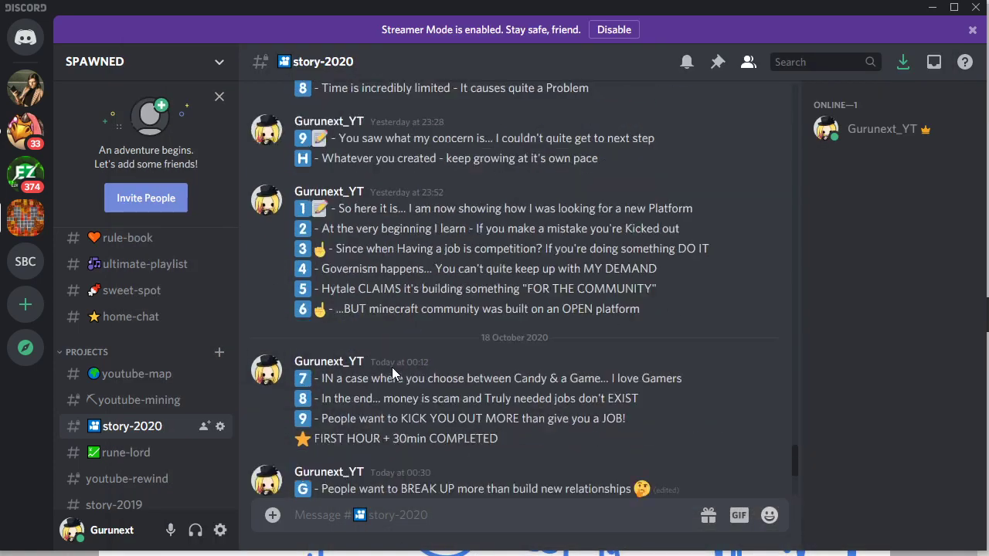
scroll(392, 367, "up", 5)
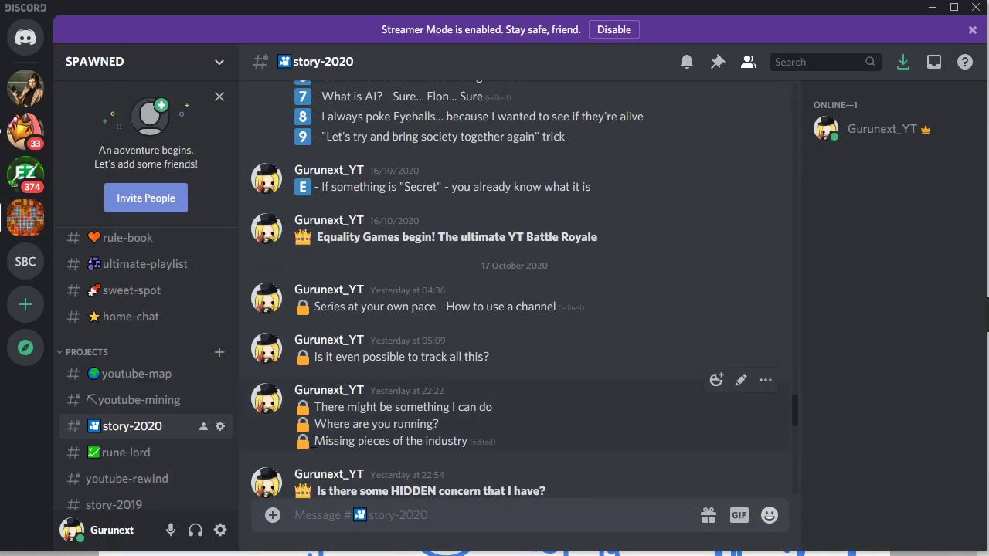
left_click_drag(314, 444, 640, 468)
left_click(631, 429)
left_click(741, 380)
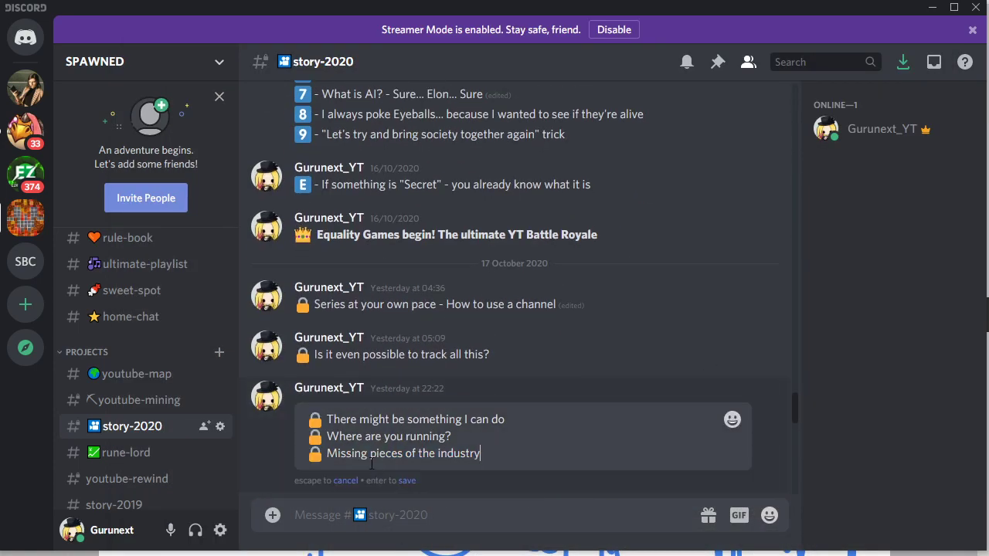
left_click(327, 455)
type(":on")
key("Tab")
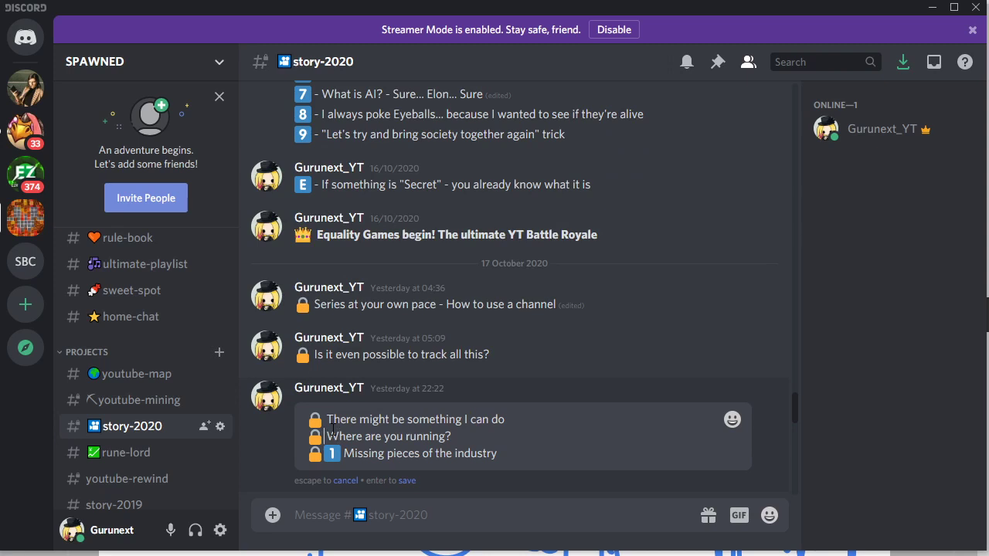
left_click(333, 429)
type(":one")
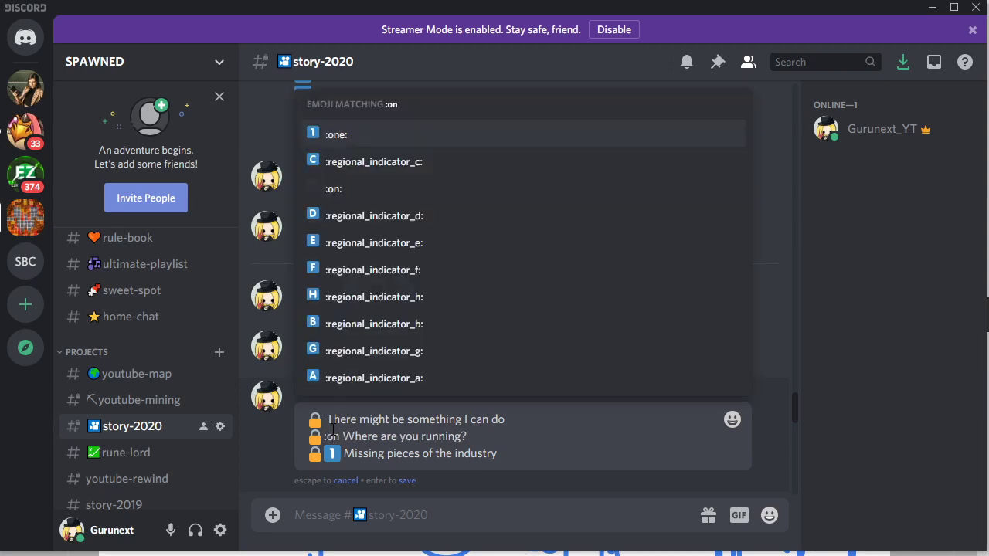
key("BackSpace")
key("BackSpace")
key("BackSpace")
key("BackSpace")
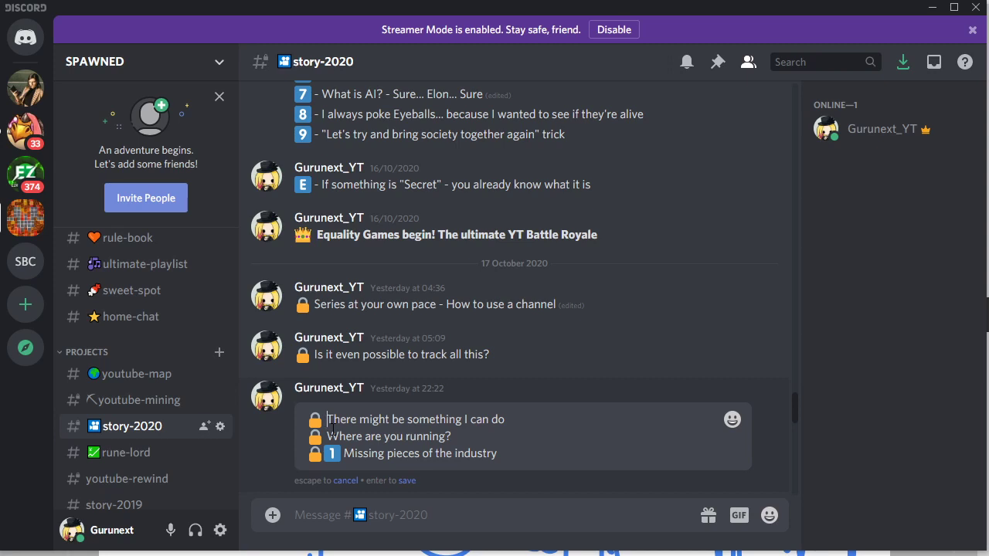
Step: Save the edited message and return to the newest posts in the story-2020 channel
key("Return")
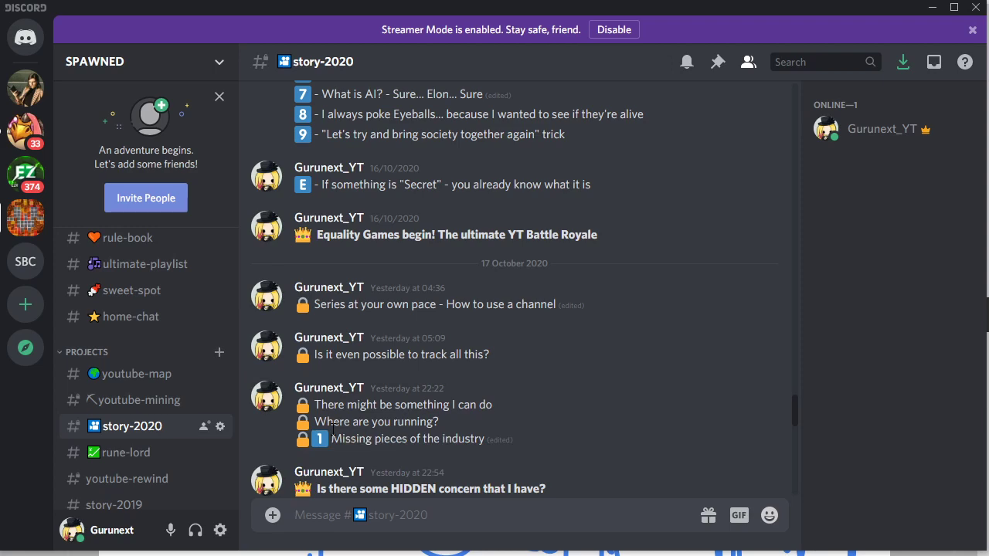
scroll(612, 450, "down", 2)
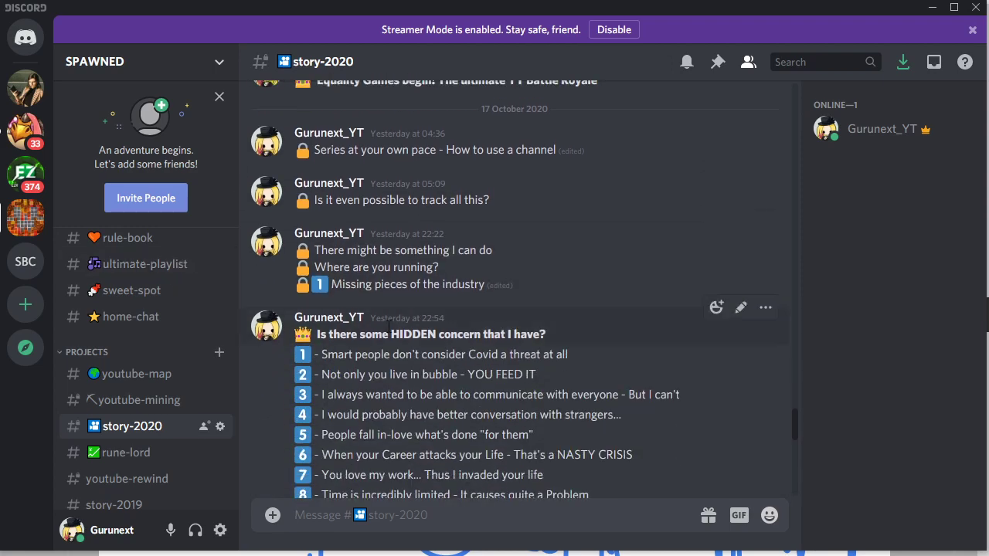
scroll(573, 434, "down", 10)
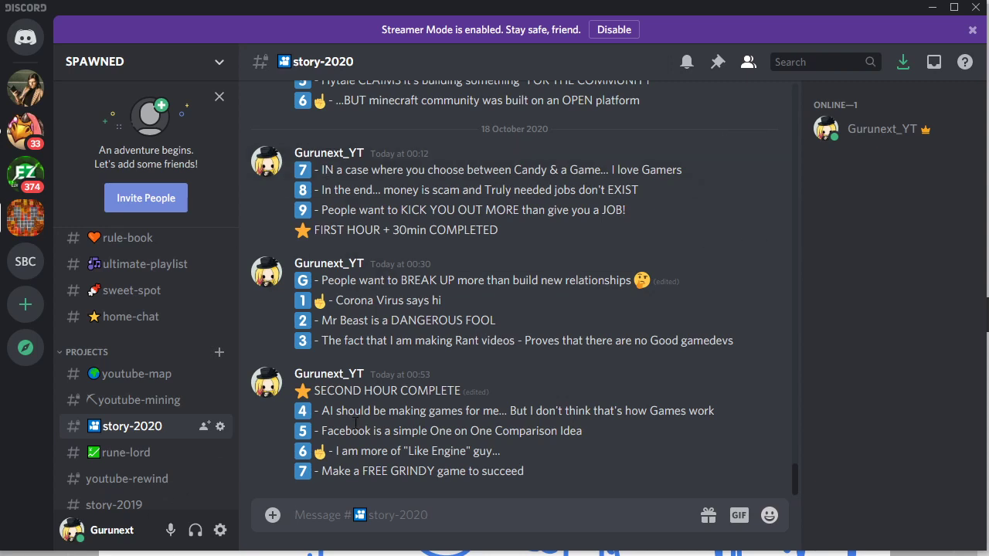
Step: Highlight parts of point 6, "I am more of "Like Engine" guy...", repeatedly while rereading the line
left_click_drag(333, 451, 519, 451)
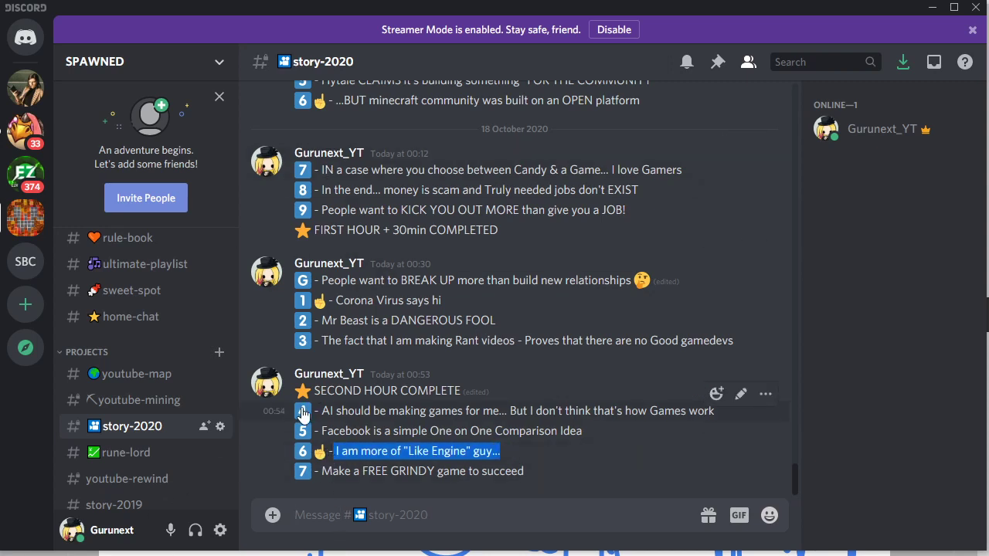
left_click(302, 410)
left_click_drag(337, 451, 524, 448)
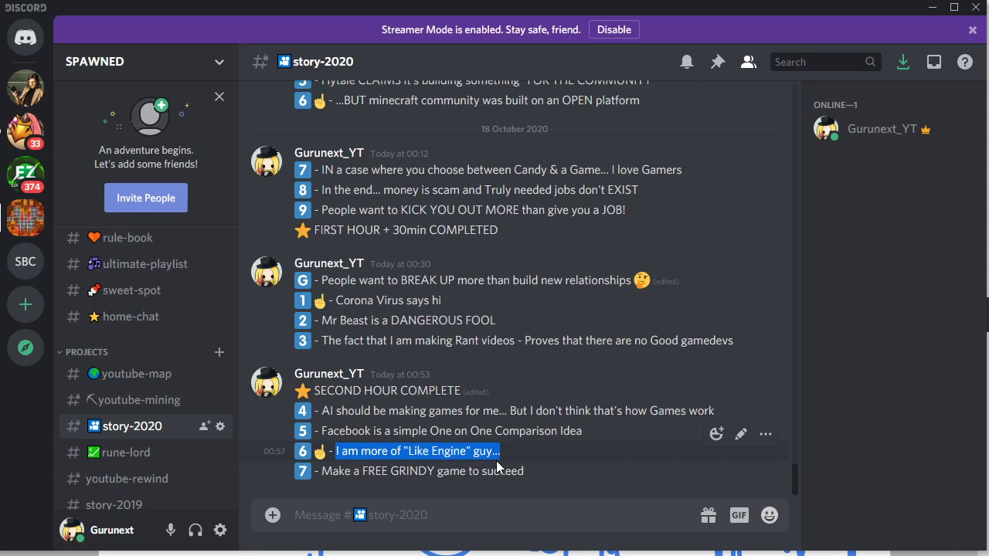
left_click_drag(496, 461, 406, 456)
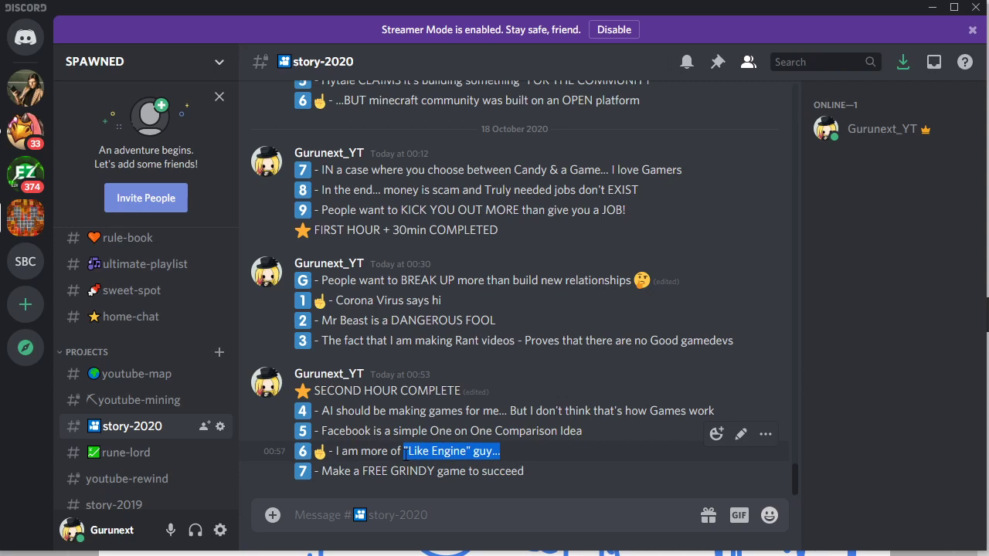
left_click(404, 455)
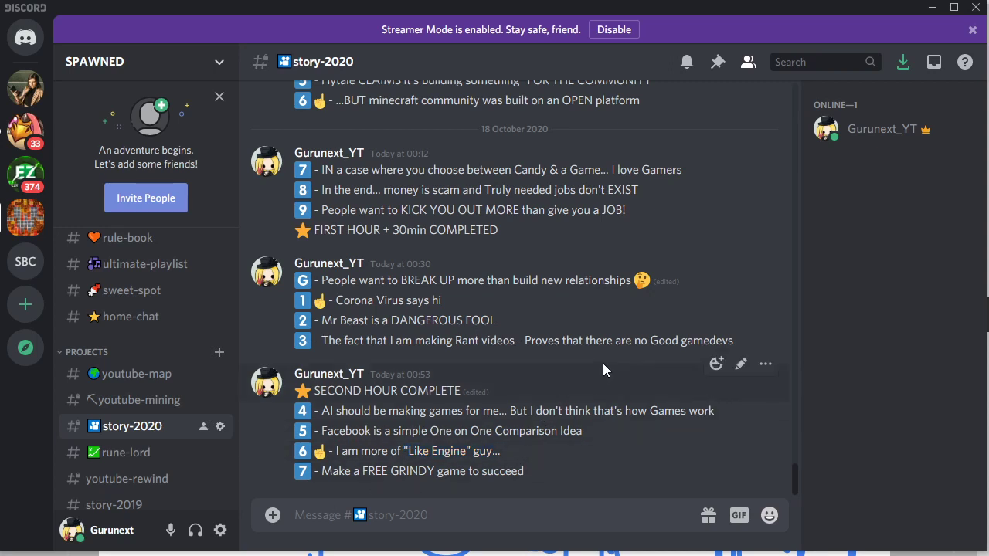
double_click(450, 453)
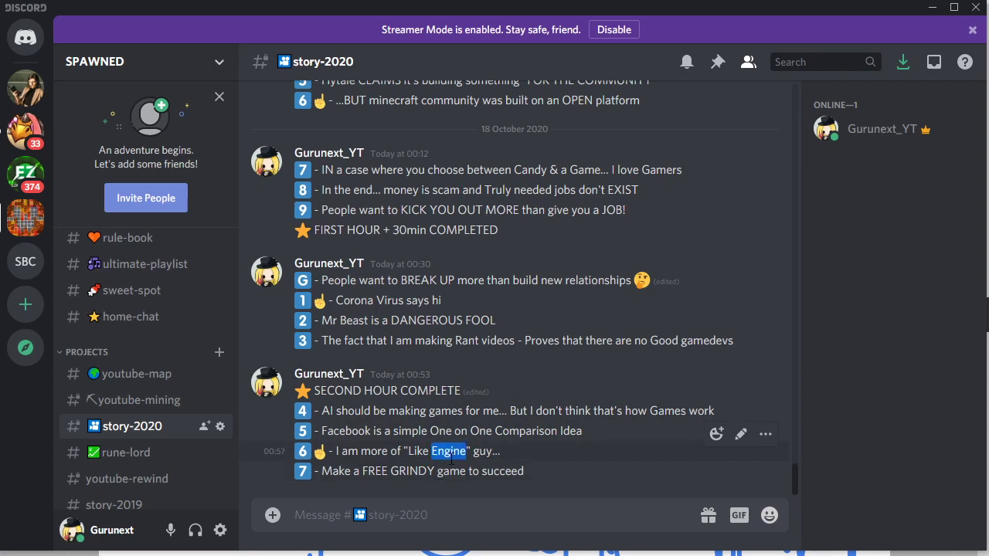
left_click(404, 466)
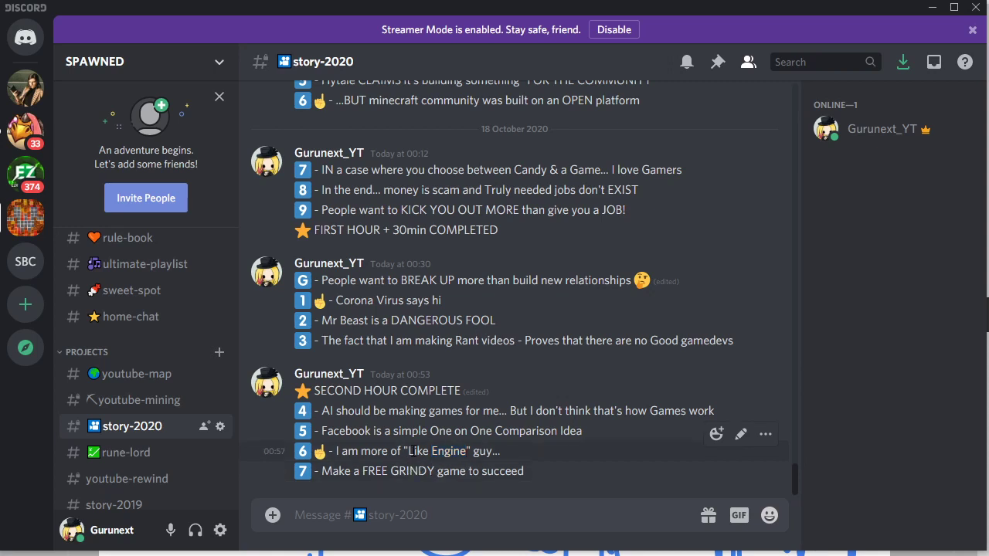
left_click_drag(408, 452, 471, 454)
left_click(471, 455)
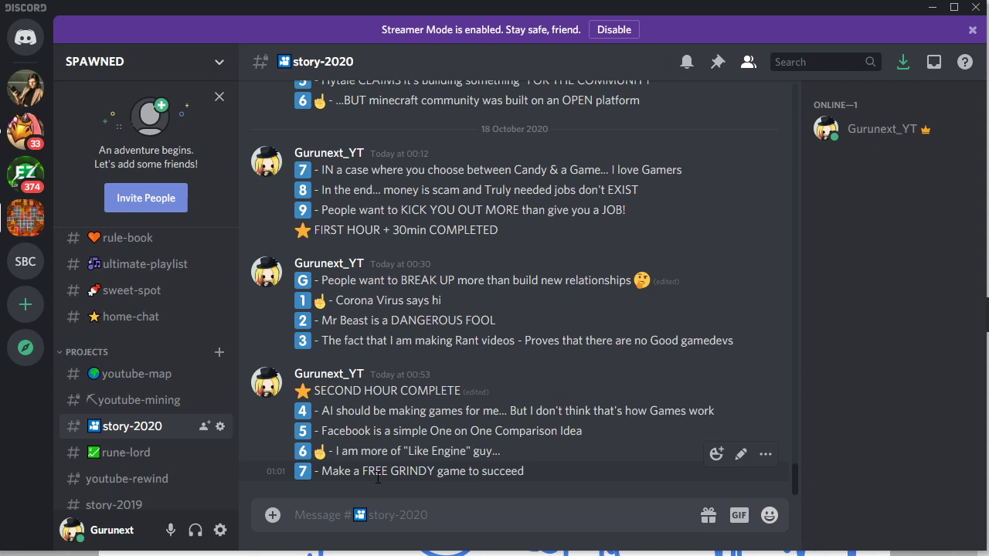
Step: Switch to the AutoDraw canvas and sketch a seated figure with outstretched arms facing an angular screen shape
key("alt+Tab")
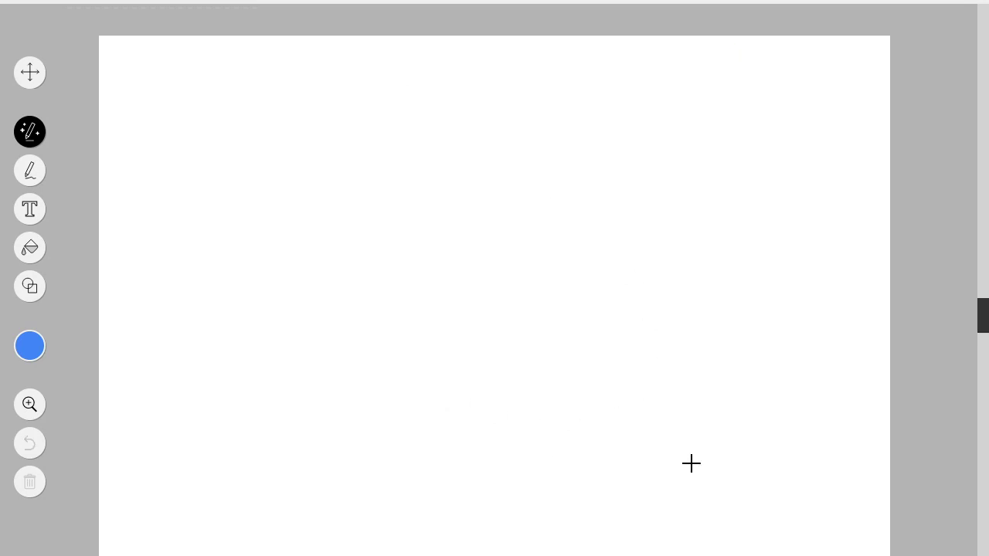
mouse_move(636, 453)
left_mouse_down()
mouse_move(645, 354)
mouse_move(727, 261)
left_mouse_up()
mouse_move(653, 209)
left_mouse_down()
mouse_move(713, 265)
mouse_move(640, 188)
left_mouse_up()
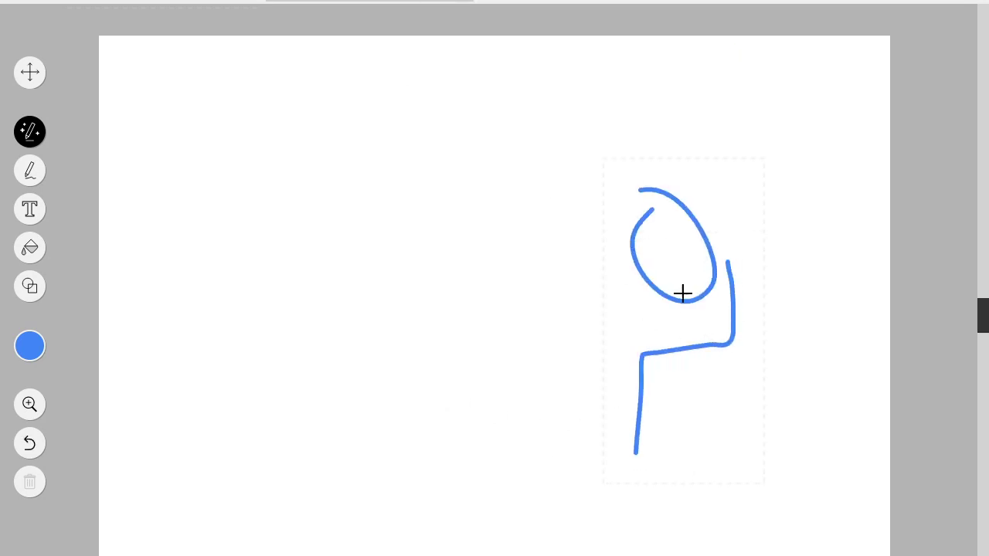
mouse_move(680, 294)
left_mouse_down()
mouse_move(631, 321)
mouse_move(616, 417)
left_mouse_up()
mouse_move(695, 282)
left_mouse_down()
mouse_move(701, 329)
mouse_move(636, 342)
mouse_move(625, 447)
left_mouse_up()
left_click_drag(694, 314, 592, 295)
mouse_move(692, 327)
left_mouse_down()
mouse_move(668, 325)
mouse_move(605, 316)
left_mouse_up()
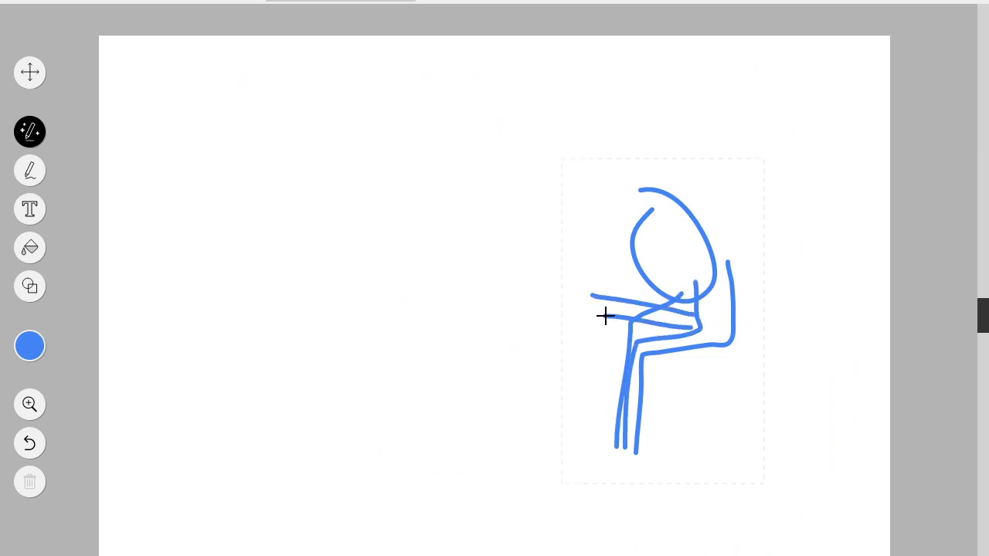
left_click_drag(638, 241, 554, 346)
mouse_move(593, 205)
left_mouse_down()
mouse_move(551, 345)
mouse_move(602, 236)
left_mouse_up()
Step: Cross out the seated figure and screen with a large X and hand-letter "WORK" above them
left_click_drag(541, 125, 569, 197)
left_click_drag(679, 376, 767, 439)
left_click_drag(728, 177, 583, 380)
mouse_move(565, 62)
left_mouse_down()
mouse_move(594, 94)
mouse_move(636, 86)
mouse_move(683, 120)
left_mouse_up()
left_click_drag(677, 80, 677, 144)
left_click_drag(677, 77, 733, 139)
left_click_drag(738, 89, 746, 144)
left_click_drag(766, 95, 730, 116)
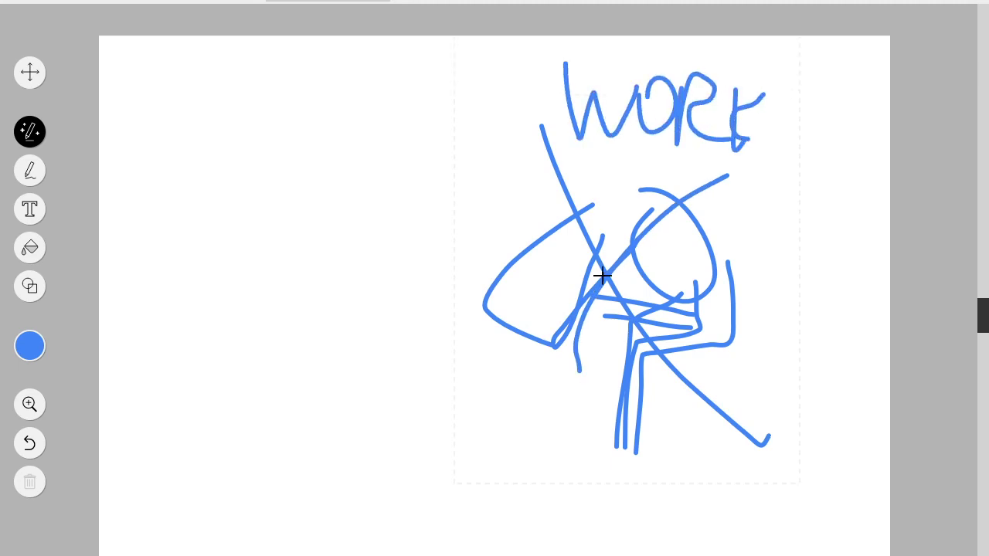
Step: Draw a curved arrow from the seated figure across the canvas, with an oval head above its tip and angular open shapes below
left_click_drag(628, 230, 284, 277)
left_click_drag(236, 238, 255, 321)
left_click_drag(269, 341, 357, 283)
mouse_move(267, 190)
left_mouse_down()
mouse_move(343, 221)
mouse_move(287, 270)
left_mouse_up()
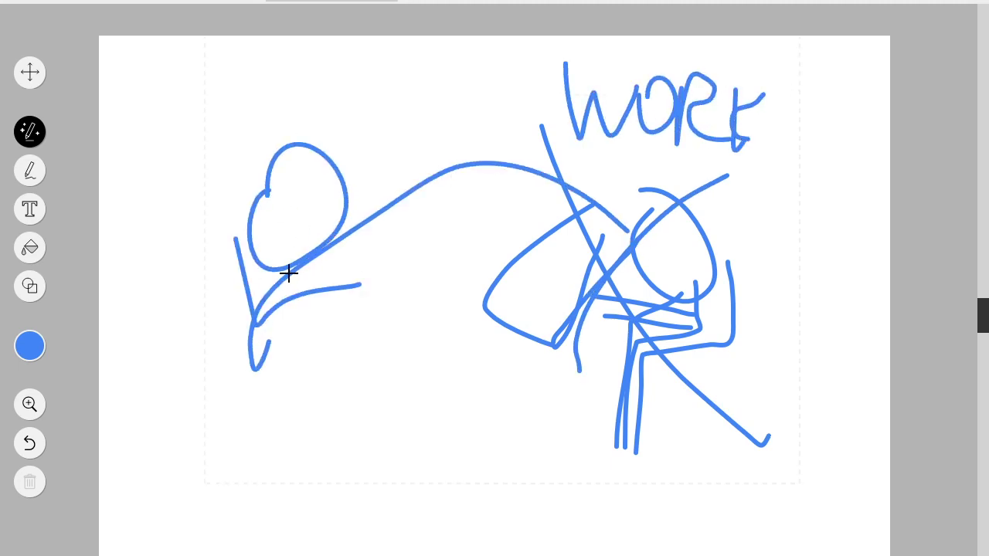
left_click_drag(215, 294, 289, 388)
mouse_move(307, 309)
left_mouse_down()
mouse_move(376, 324)
mouse_move(295, 383)
left_mouse_up()
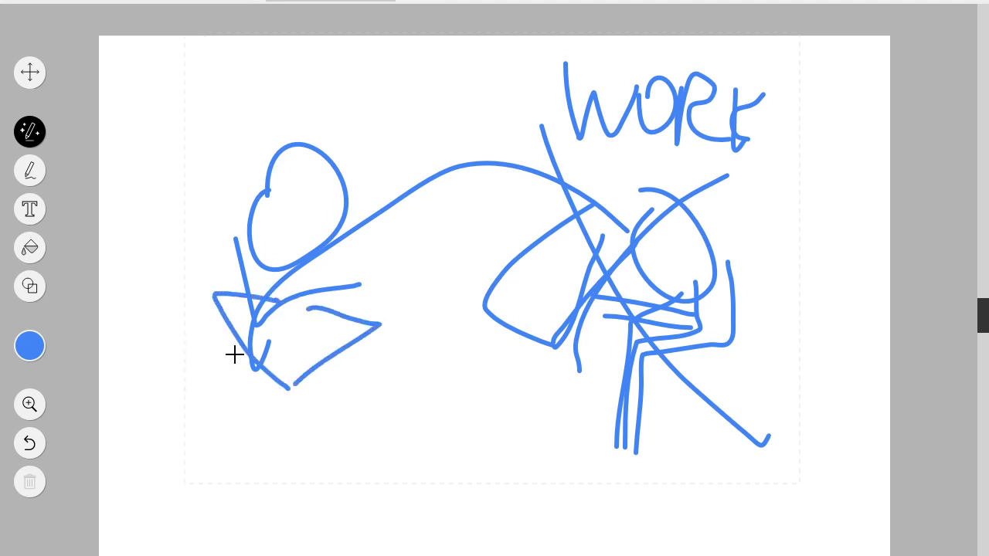
mouse_move(227, 345)
left_mouse_down()
mouse_move(278, 412)
mouse_move(316, 374)
left_mouse_up()
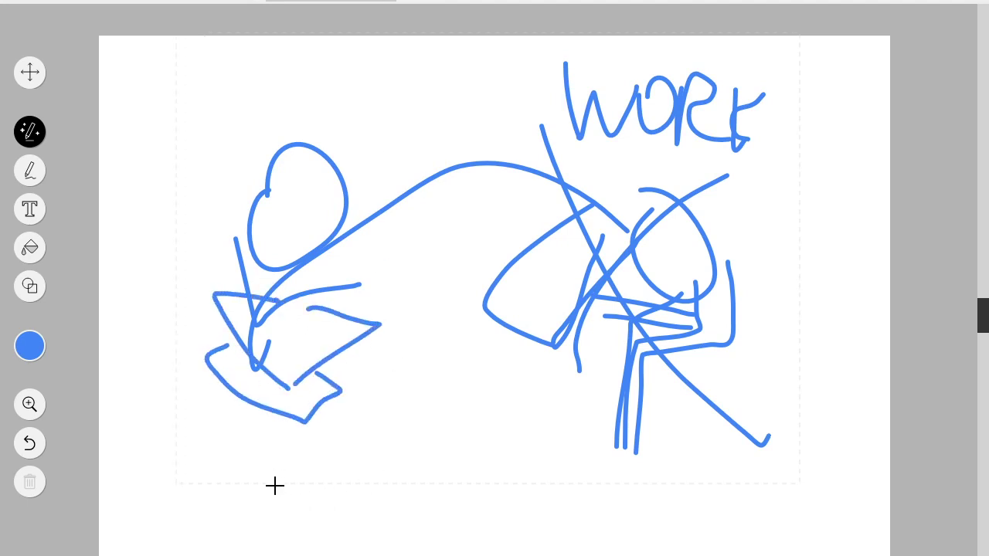
Step: Draw a page filled with horizontal text lines below the oval-headed figure and a crossed-out circle on each side of the page
mouse_move(231, 453)
left_mouse_down()
mouse_move(230, 555)
mouse_move(229, 448)
mouse_move(346, 465)
left_mouse_up()
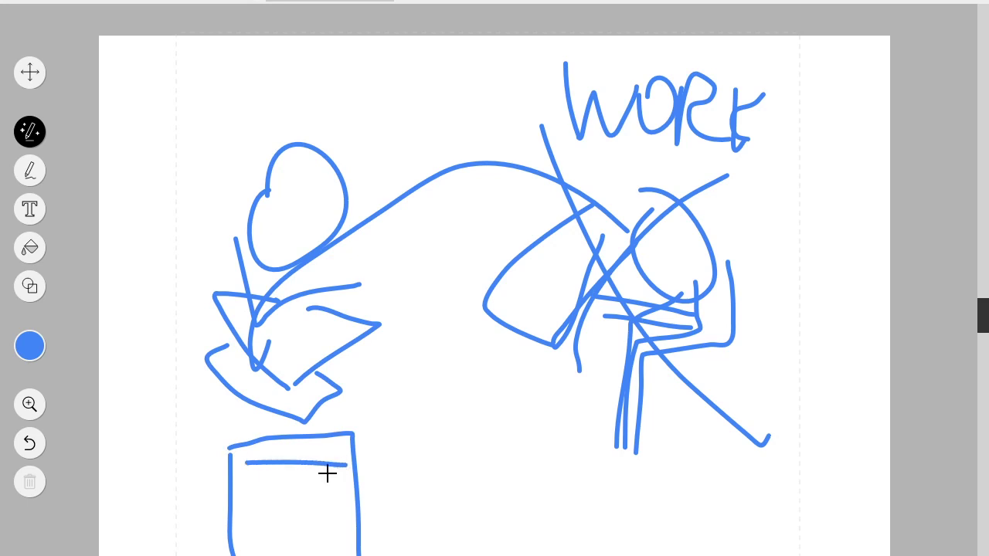
left_click_drag(249, 482, 342, 487)
left_click_drag(263, 508, 332, 513)
mouse_move(261, 534)
left_mouse_down()
mouse_move(326, 535)
mouse_move(336, 554)
left_mouse_up()
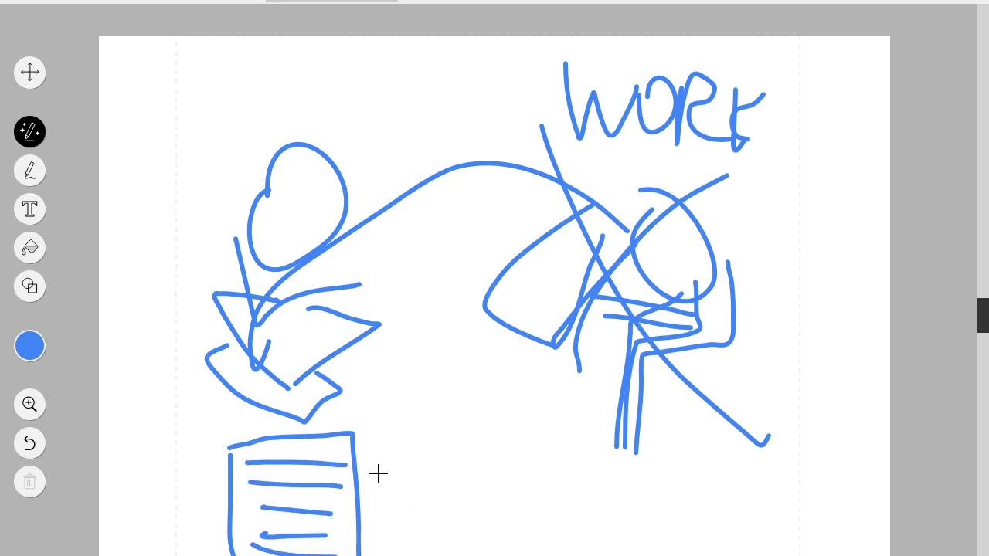
mouse_move(371, 450)
left_mouse_down()
mouse_move(385, 483)
mouse_move(400, 476)
left_mouse_up()
left_click_drag(397, 424, 371, 483)
mouse_move(195, 485)
left_mouse_down()
mouse_move(215, 467)
mouse_move(200, 485)
mouse_move(206, 458)
mouse_move(237, 472)
mouse_move(206, 508)
left_mouse_up()
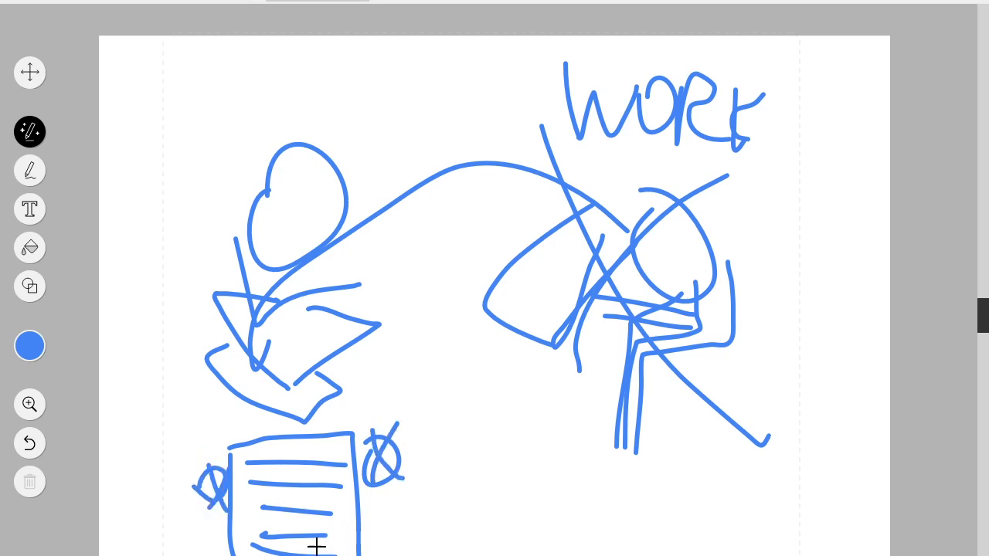
Step: Draw an upward arrow beneath the seated figure and a small lined box just above the text page
left_click_drag(316, 544, 317, 555)
mouse_move(633, 555)
left_mouse_down()
mouse_move(632, 473)
mouse_move(653, 510)
left_mouse_up()
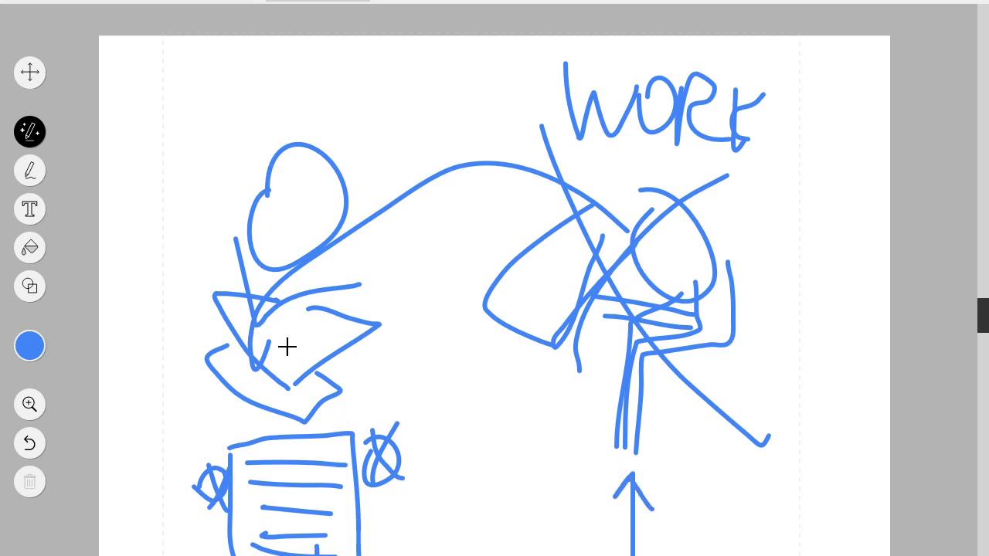
mouse_move(279, 343)
left_mouse_down()
mouse_move(265, 404)
mouse_move(334, 415)
mouse_move(301, 355)
left_mouse_up()
left_click_drag(291, 405, 328, 414)
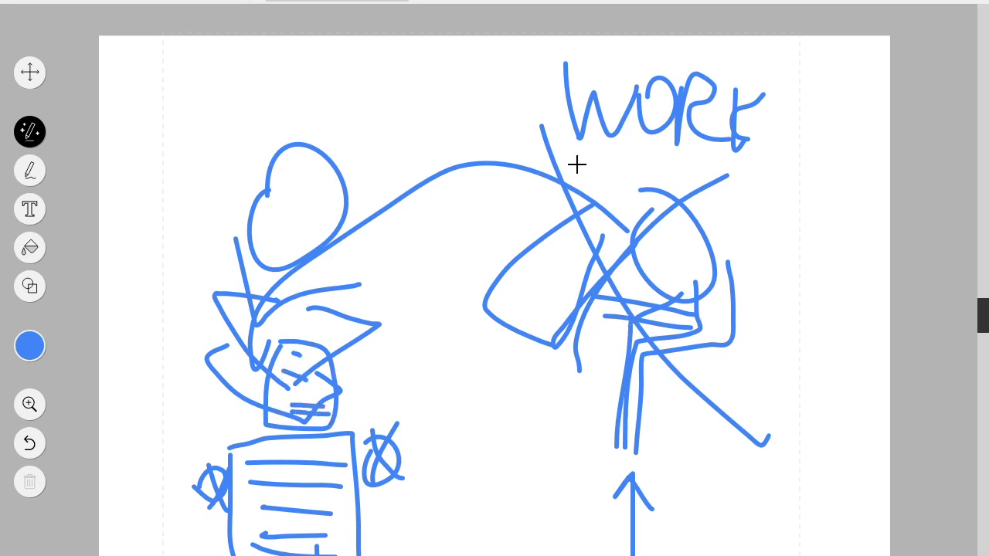
Step: Draw angular lines from "WORK" toward the oval head and down beside the seated figure, adding short ticks around the large X
mouse_move(553, 87)
left_mouse_down()
mouse_move(380, 82)
mouse_move(180, 259)
left_mouse_up()
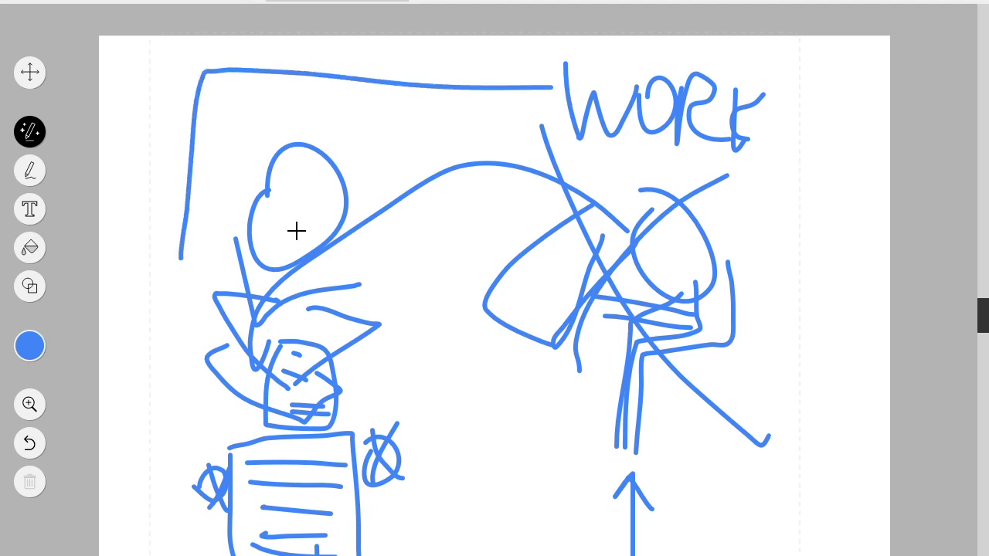
mouse_move(736, 162)
left_mouse_down()
mouse_move(816, 165)
mouse_move(808, 295)
left_mouse_up()
left_click_drag(579, 155, 556, 163)
mouse_move(699, 376)
left_mouse_down()
mouse_move(670, 395)
mouse_move(697, 426)
left_mouse_up()
left_click_drag(588, 328, 600, 334)
left_click_drag(581, 338, 601, 348)
left_click_drag(698, 195, 707, 177)
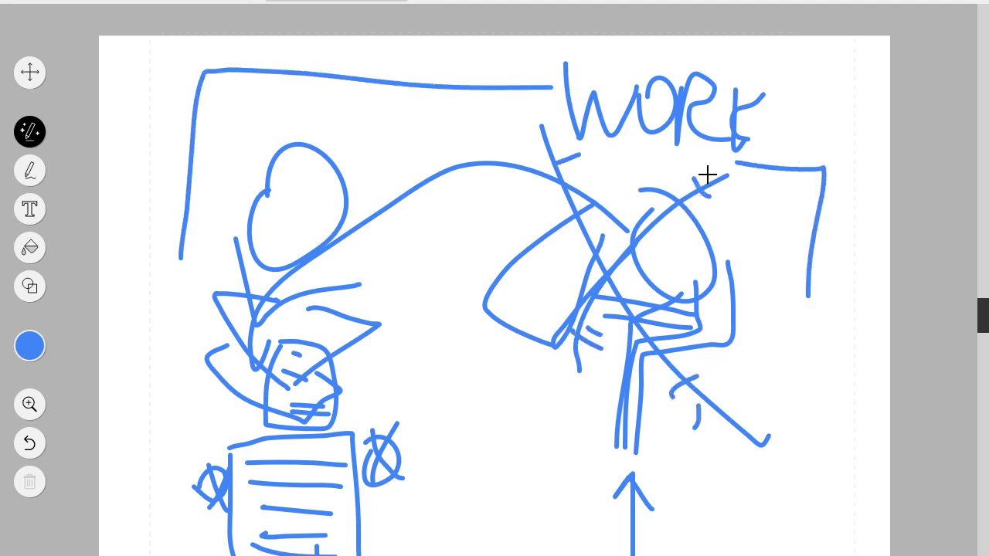
Step: Draw a large closed frame around the oval-headed figure, undoing the first version and redrawing it
mouse_move(352, 152)
left_mouse_down()
mouse_move(196, 121)
mouse_move(433, 170)
mouse_move(297, 154)
left_mouse_up()
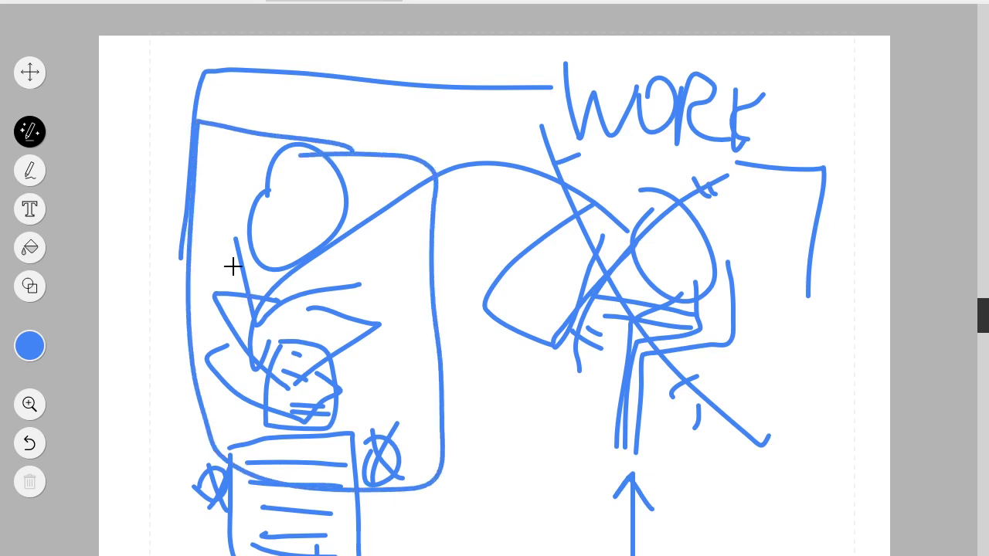
key("ctrl+z")
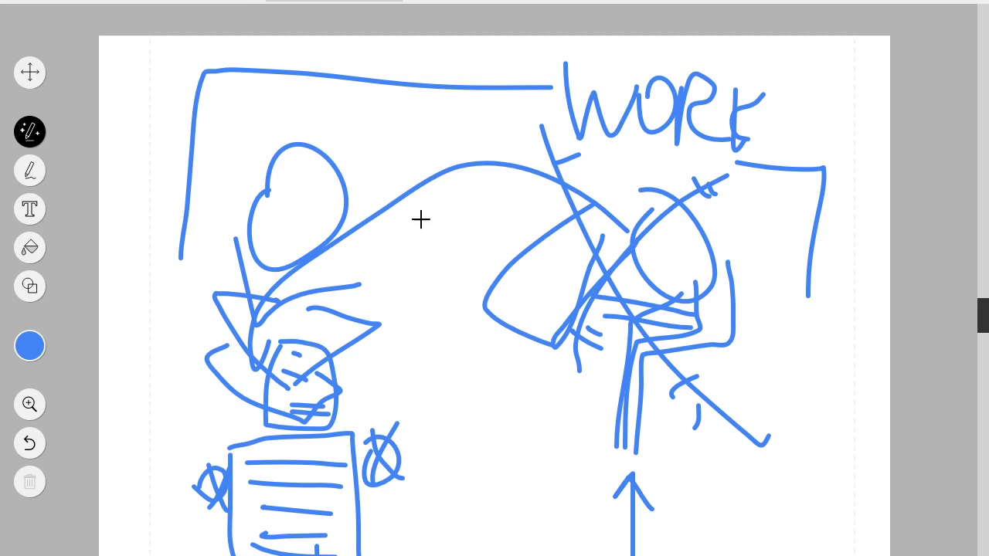
mouse_move(361, 150)
left_mouse_down()
mouse_move(325, 137)
mouse_move(173, 396)
mouse_move(402, 172)
mouse_move(361, 152)
left_mouse_up()
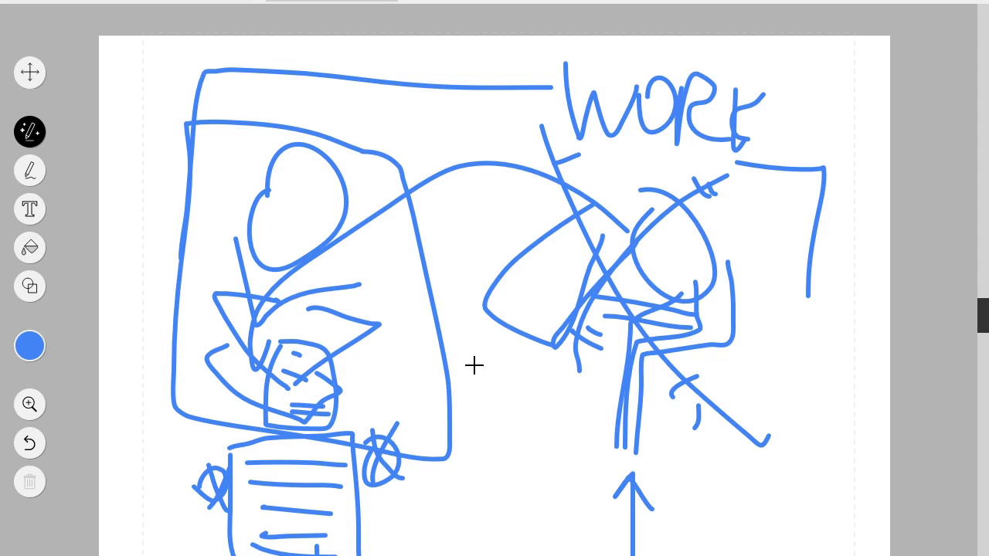
Step: Try drawing a frame around the text page below the oval-headed figure, and undo it
mouse_move(428, 430)
left_mouse_down()
mouse_move(203, 553)
mouse_move(446, 418)
left_mouse_up()
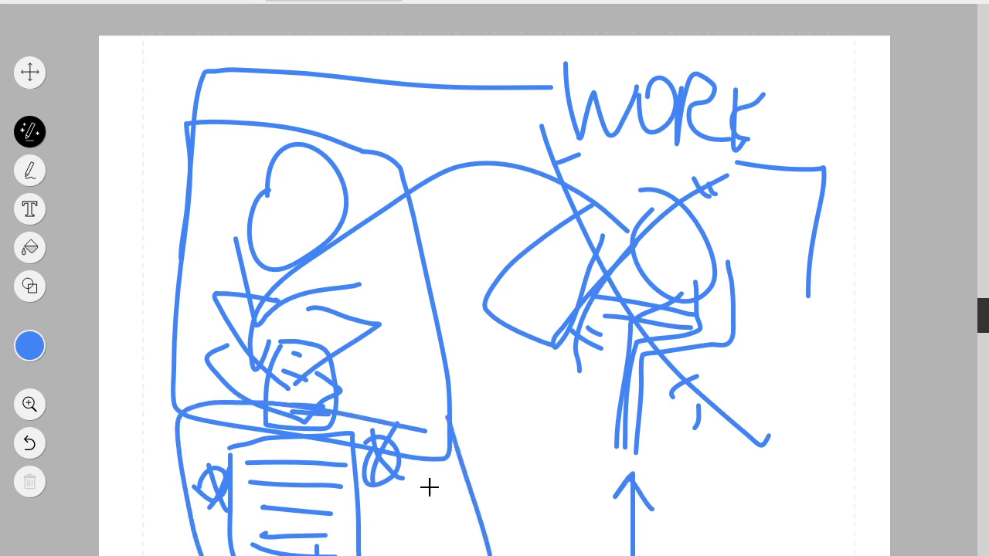
key("ctrl+z")
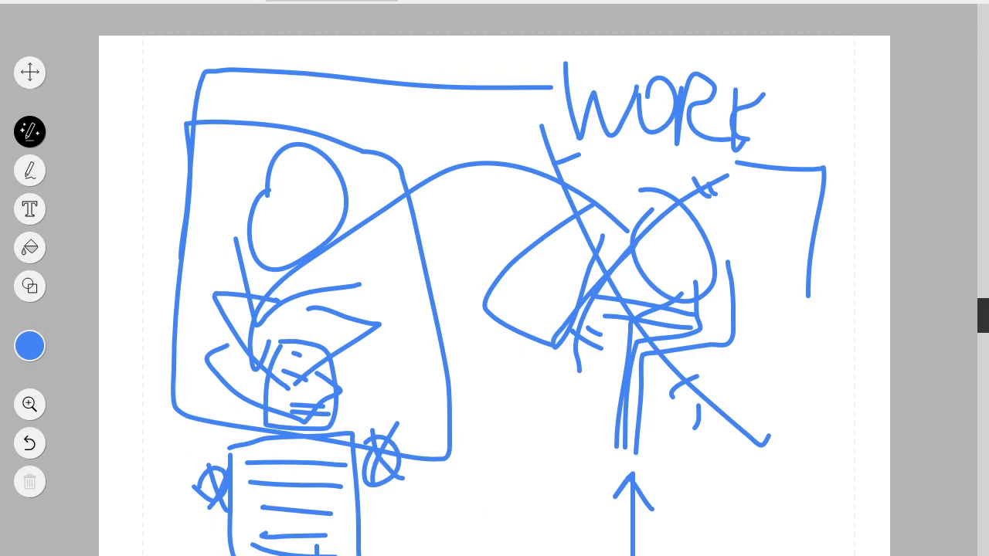
Step: Switch to Discord and review the logged story points in the story-2020 channel up to the latest one
key("alt+Tab")
scroll(344, 98, "up", 3)
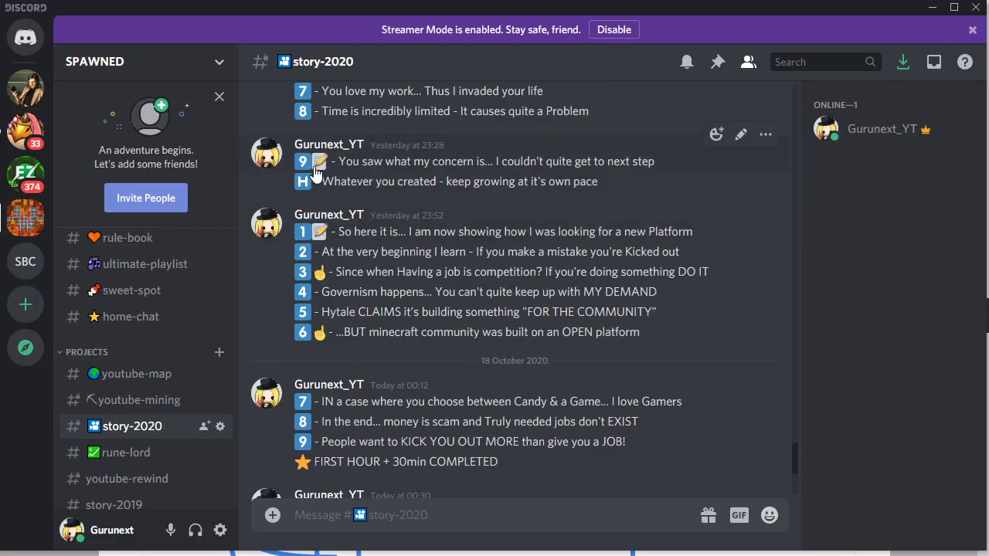
left_click_drag(345, 97, 561, 474)
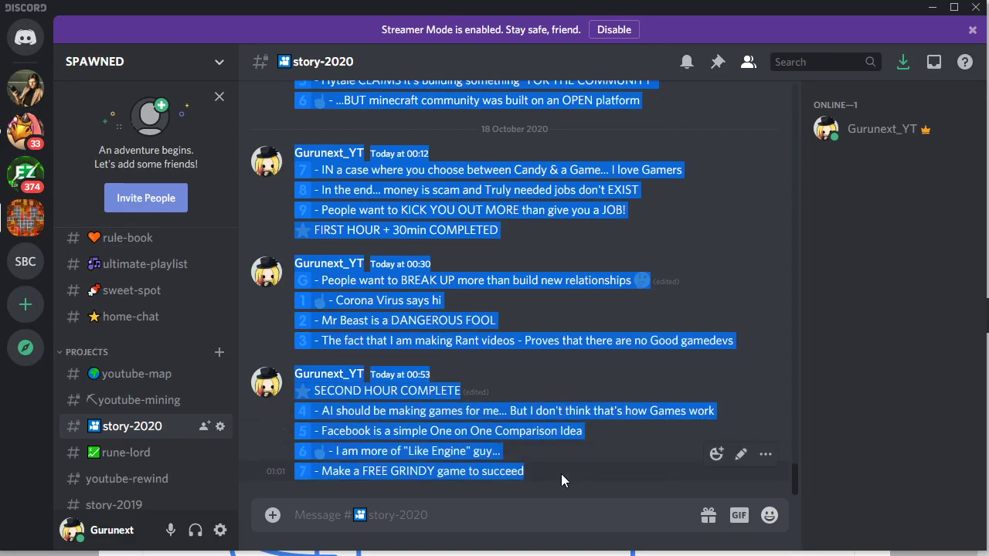
left_click(561, 474)
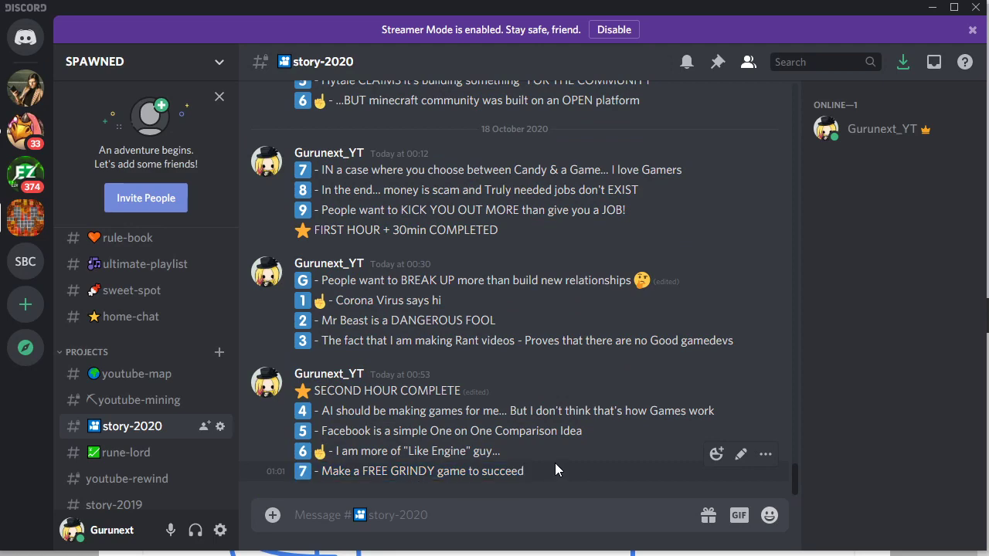
Step: Return to the drawing and try one large frame around both figures, and undo it
key("alt+Tab")
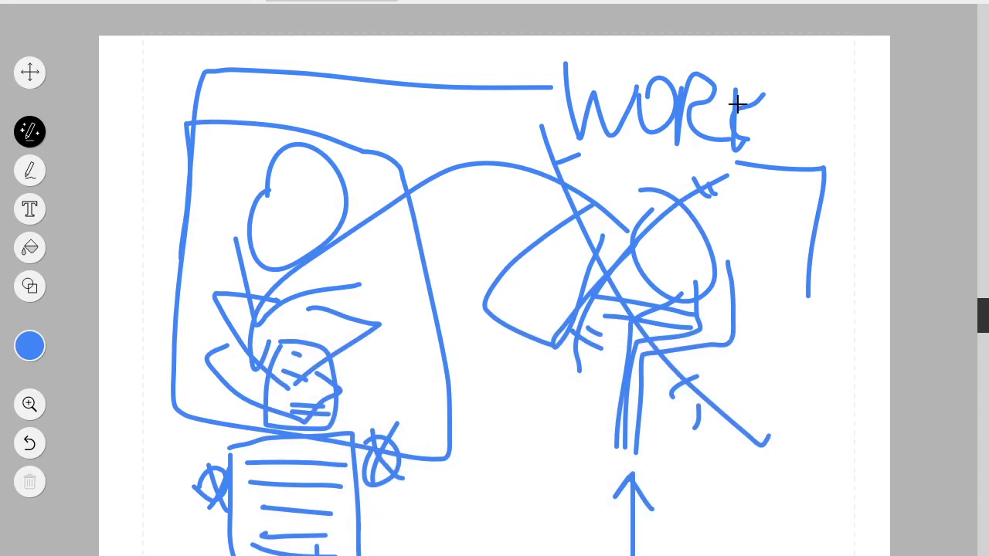
mouse_move(734, 98)
left_mouse_down()
mouse_move(169, 331)
mouse_move(761, 137)
left_mouse_up()
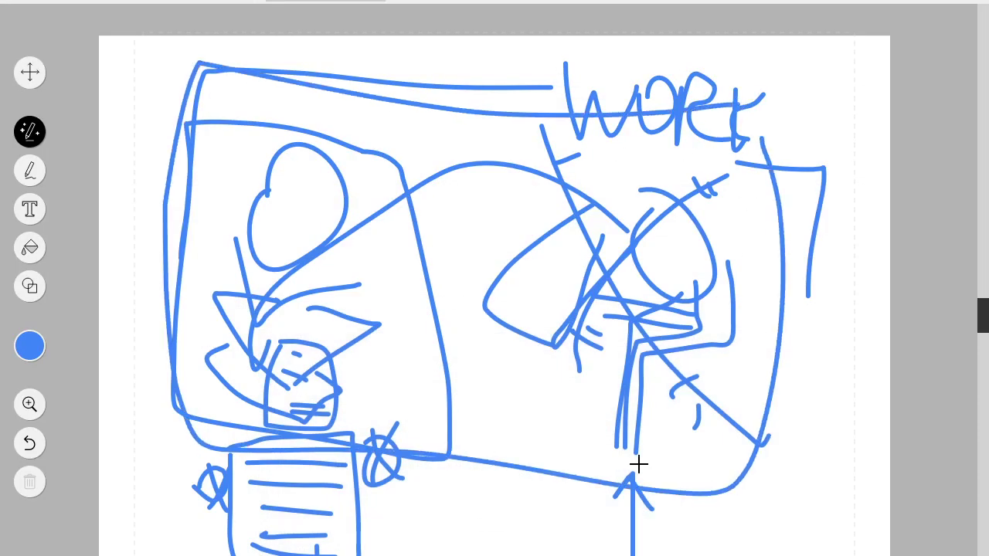
key("ctrl+z")
Step: Post in Discord's story-2020 channel, led by the number 8 emoji: "- A lot of people mix WORK with Socializing... makes little sense"
key("alt+Tab")
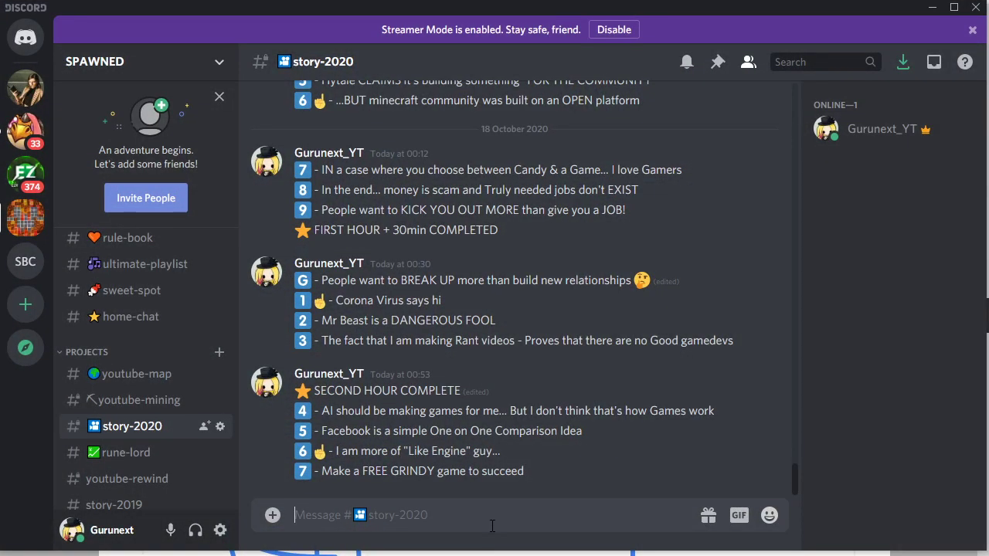
type(":ei")
key("Return")
type("- ")
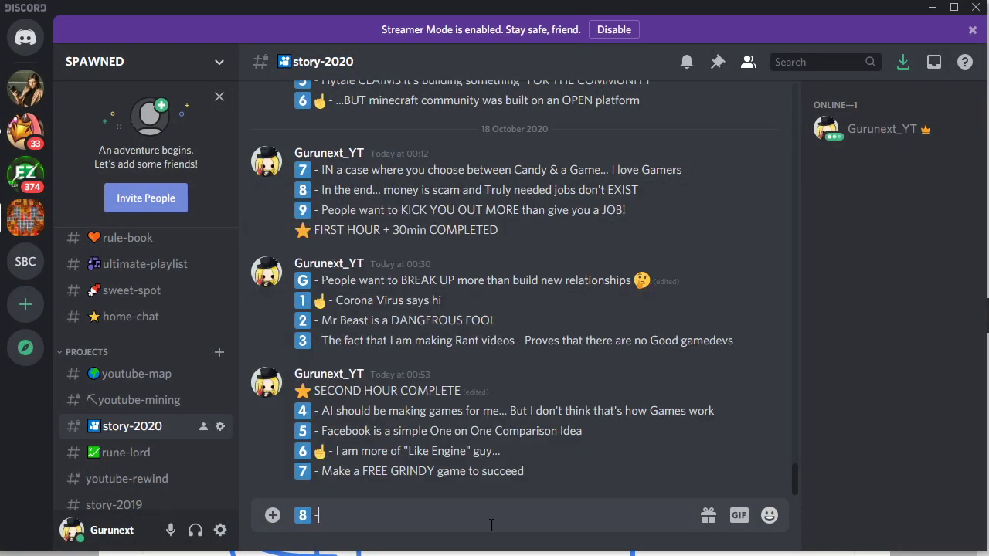
type("A lot of people mix W")
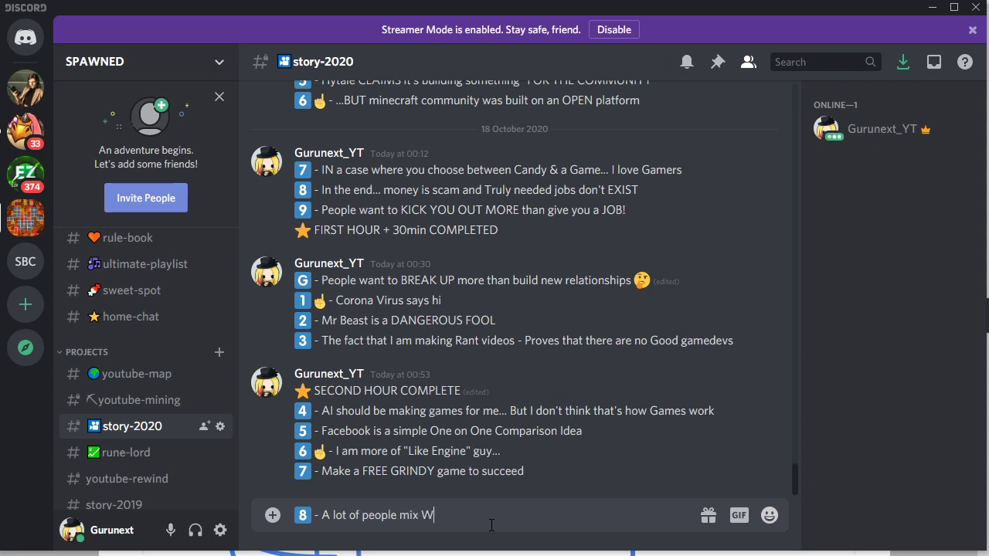
type("ORK with Sociali")
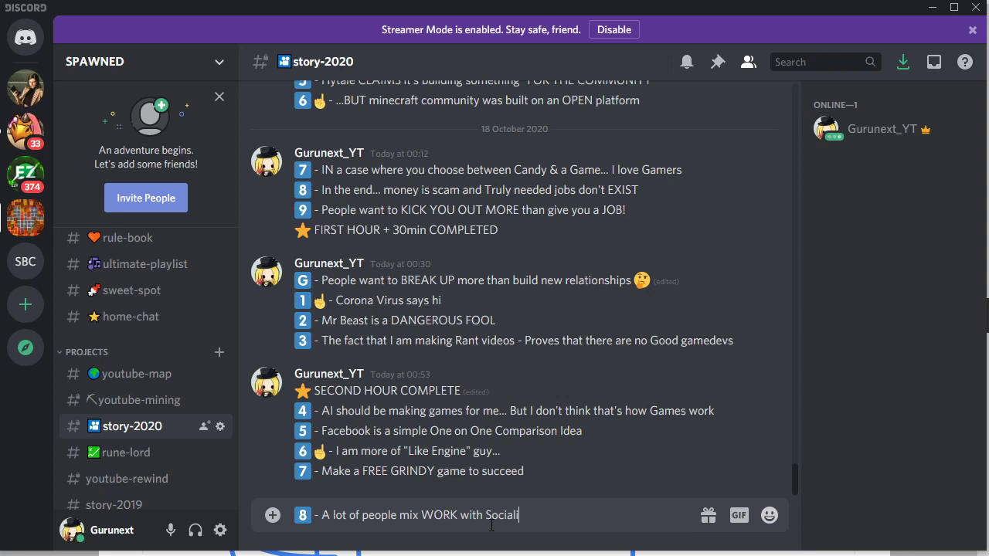
type("sing")
key("BackSpace")
key("BackSpace")
key("BackSpace")
key("BackSpace")
type("zing")
key("BackSpace")
type("... makes little s")
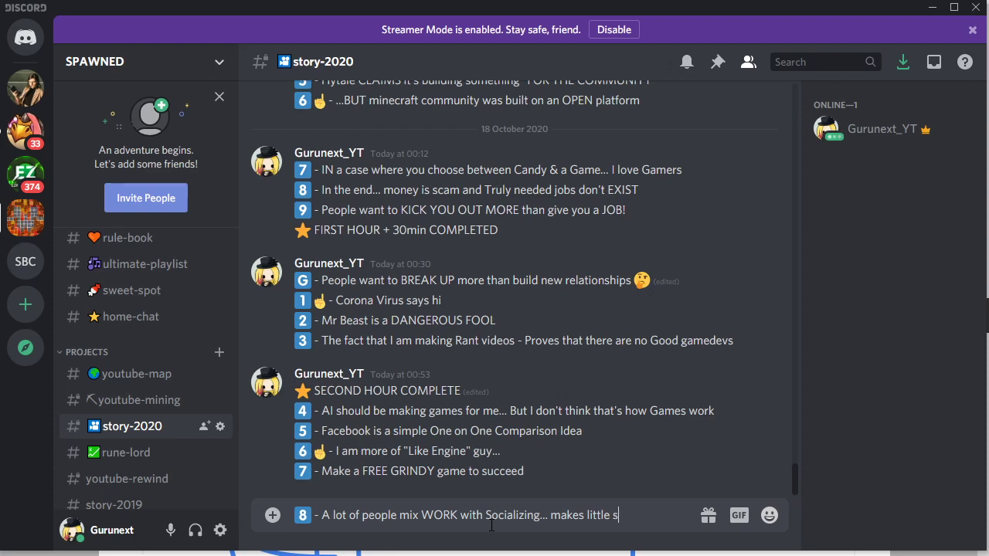
type("ense")
key("Return")
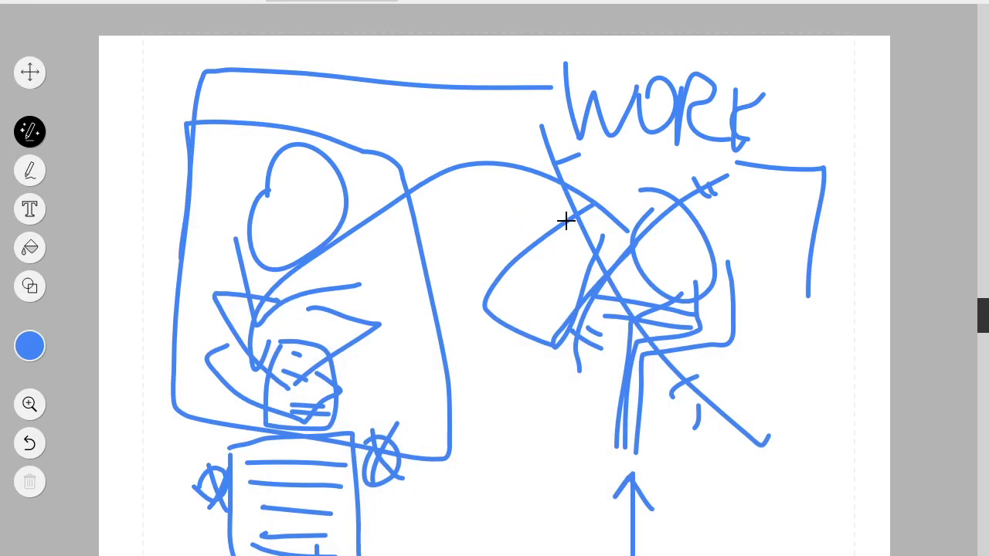
Step: Draw a curved arrow from the seated figure to the framed one, undo the large loop, and add strokes at the frame's corner and over "WORK"'s K
mouse_move(630, 379)
left_mouse_down()
mouse_move(446, 465)
mouse_move(435, 452)
mouse_move(426, 457)
mouse_move(419, 418)
mouse_move(427, 178)
mouse_move(131, 204)
mouse_move(442, 363)
mouse_move(301, 240)
left_mouse_up()
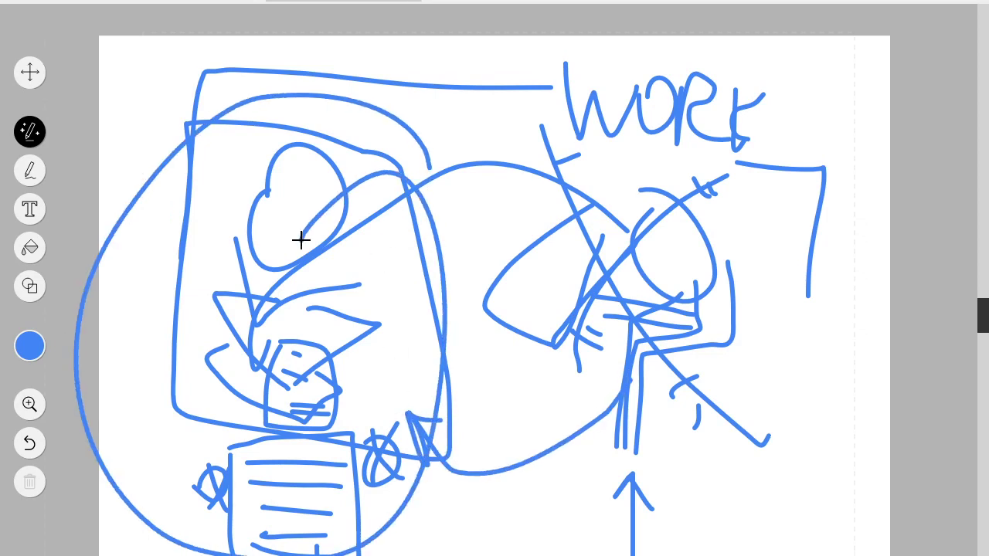
key("ctrl+z")
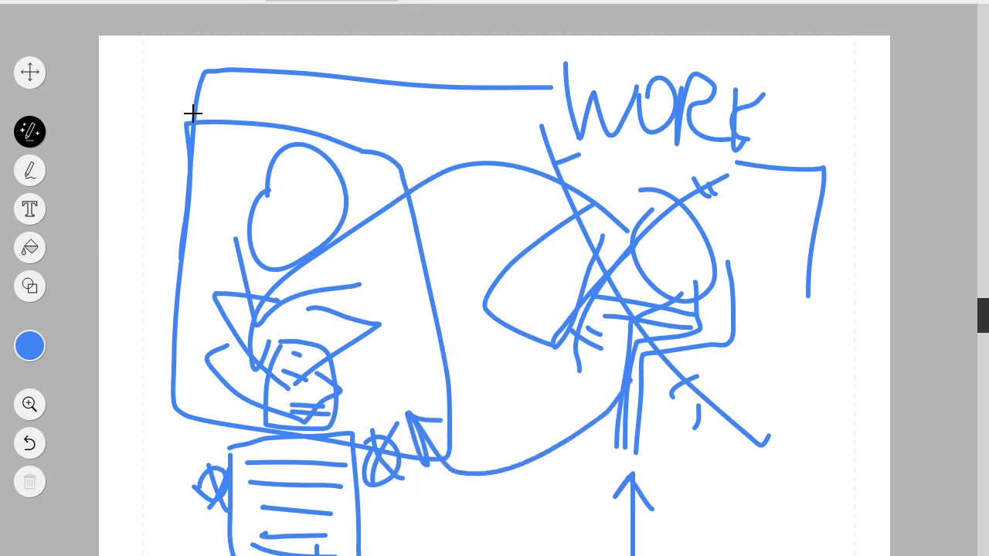
left_click_drag(213, 103, 192, 121)
mouse_move(699, 415)
left_mouse_down()
mouse_move(484, 49)
mouse_move(162, 452)
mouse_move(777, 106)
mouse_move(727, 103)
mouse_move(742, 149)
mouse_move(732, 133)
mouse_move(802, 164)
left_mouse_up()
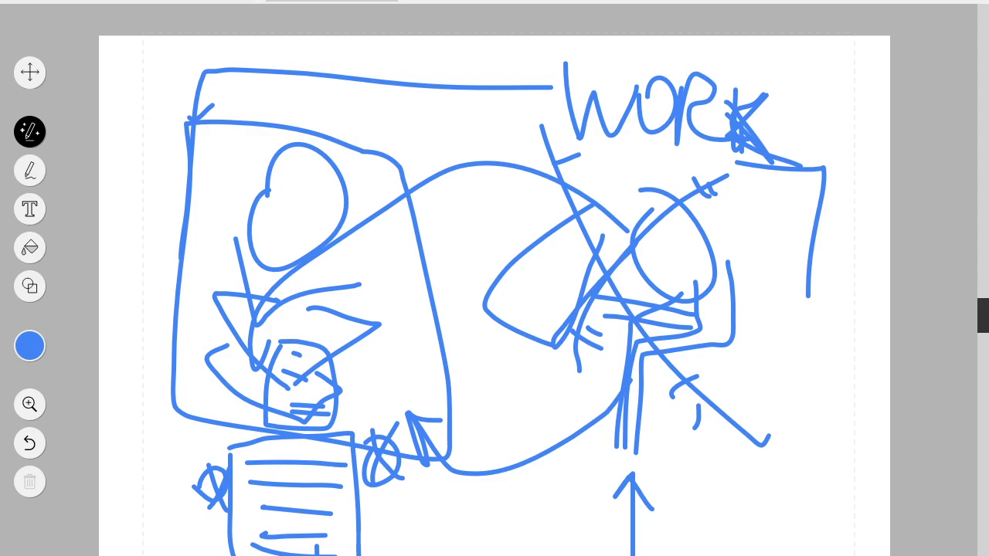
Step: Switch to OBS to check the running recording, and return to Discord's story-2020 channel
key("F5")
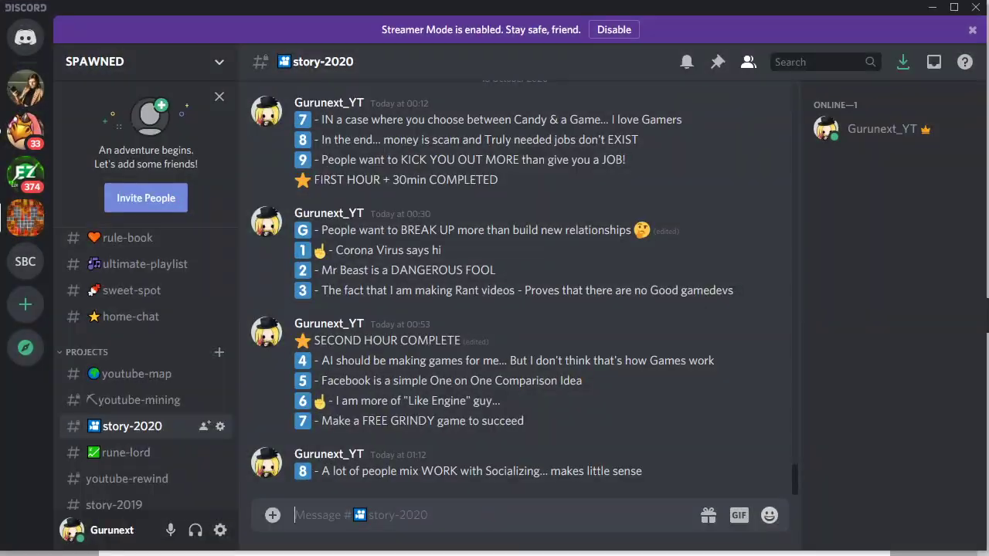
key("alt+Tab")
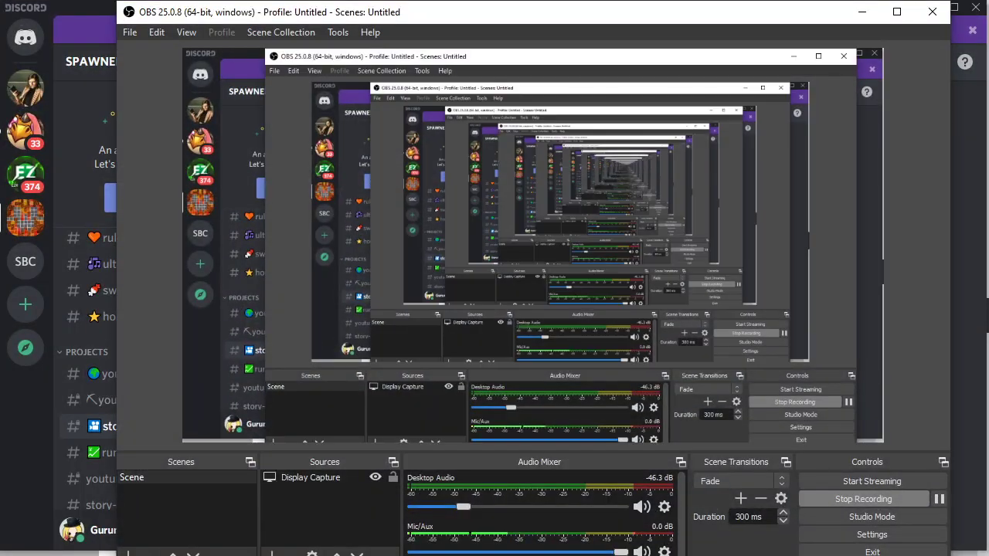
key("alt+Tab")
key("alt+Tab")
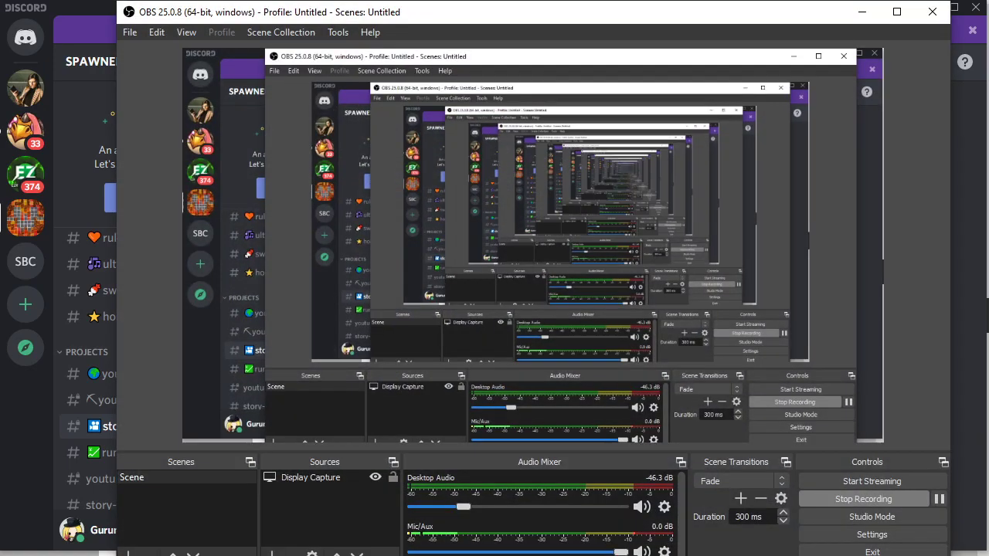
key("alt+Tab")
key("alt+Tab")
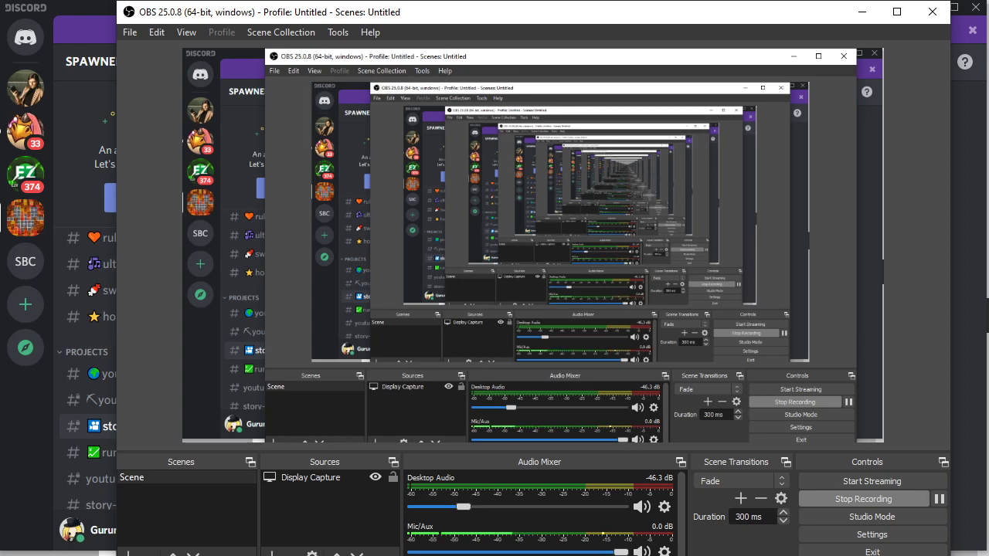
key("alt+Tab")
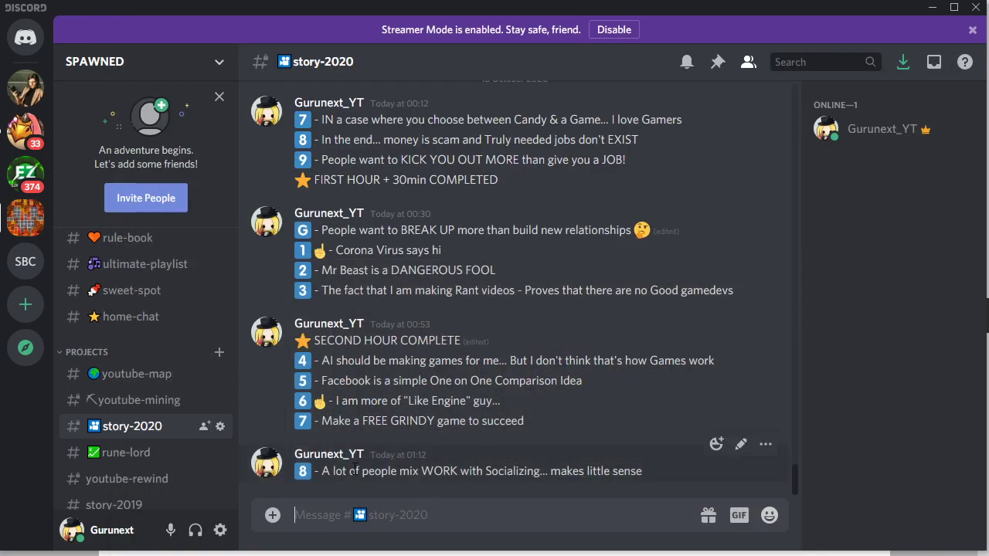
Step: Post the next story point, led by the number 9 emoji: "- AC I met with Code... But while Coding I met real life..."
type(":ni")
key("Return")
type("- ")
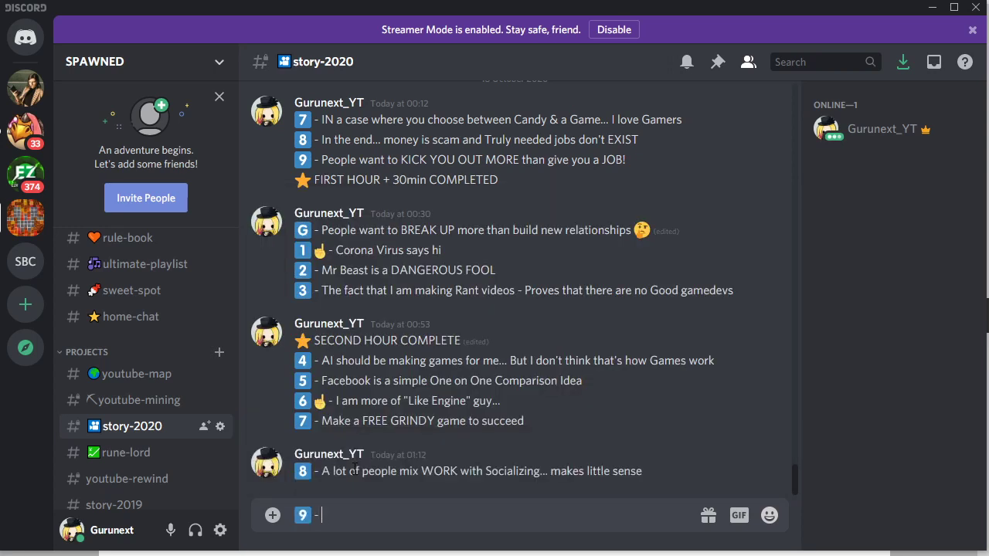
type("AC I met with Cod")
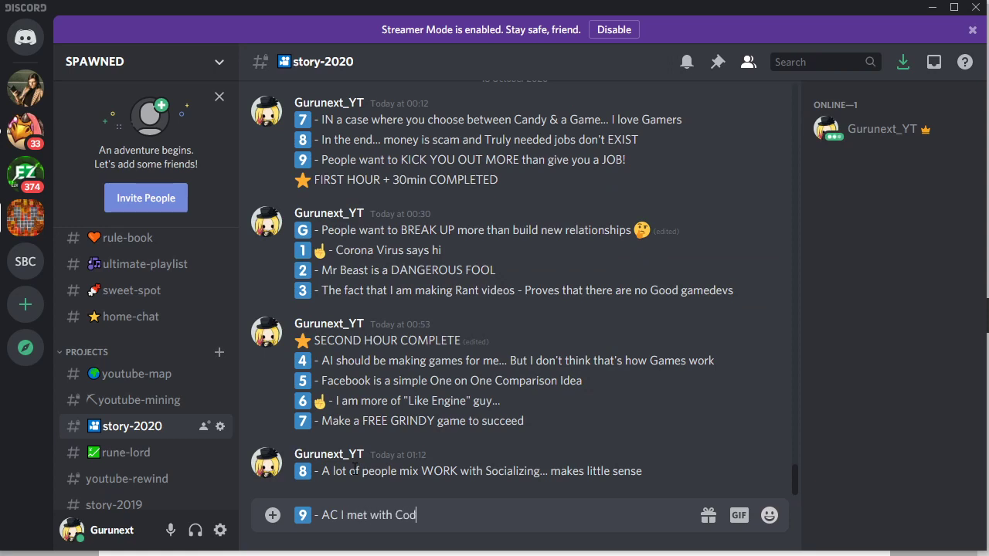
type("e... But while Co")
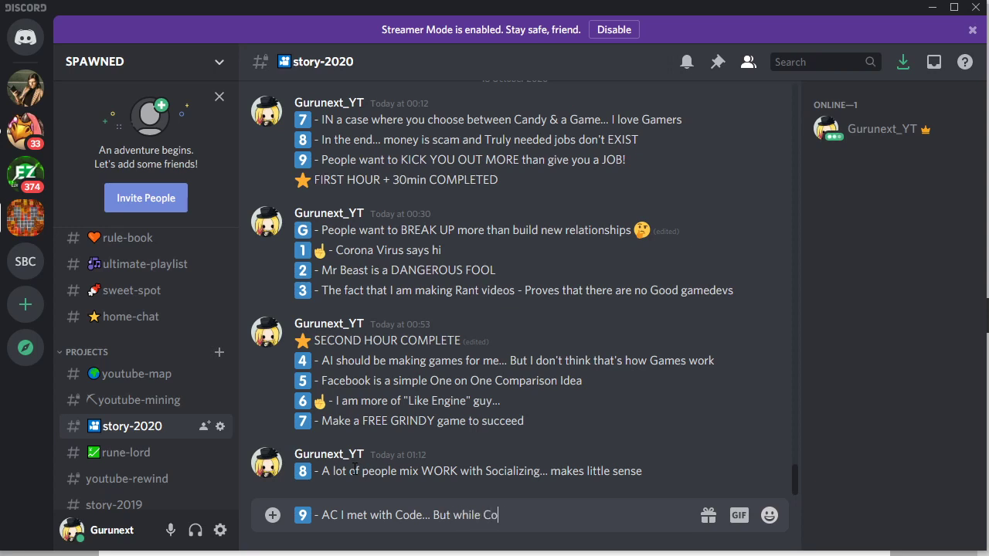
type("ding I met ")
type("real life...")
key("Return")
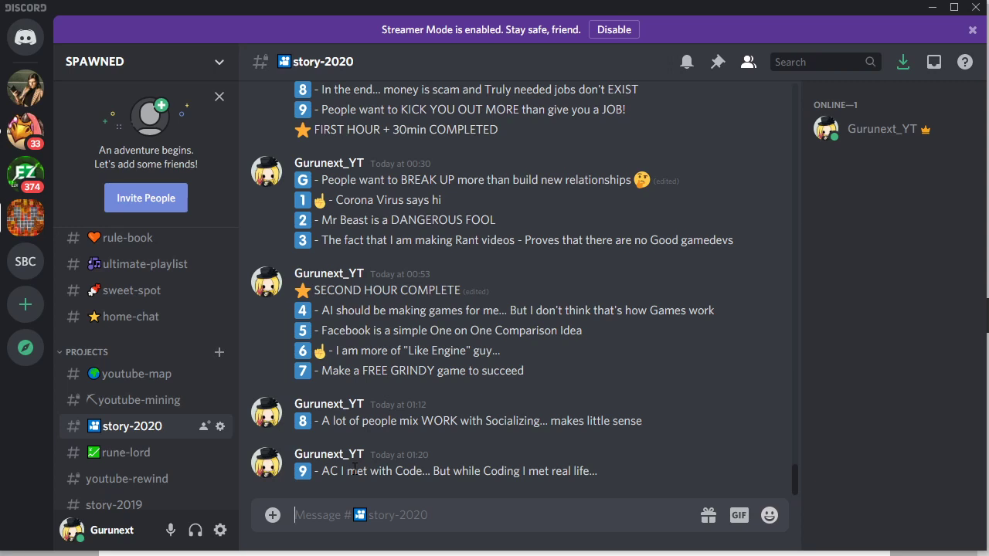
Step: Look at the latest messages in the home-chat channel and return to story-2020
left_click(138, 320)
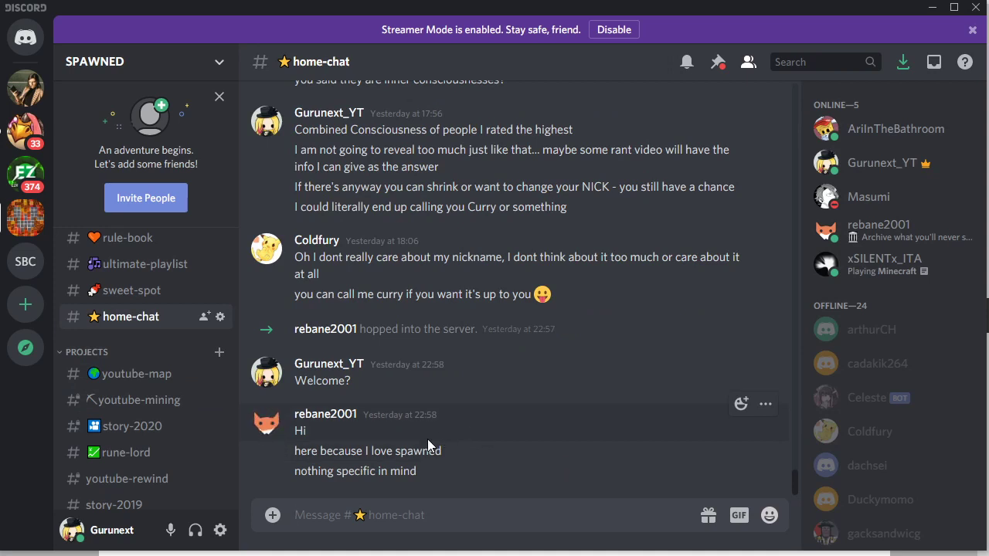
left_click(132, 404)
left_click(134, 427)
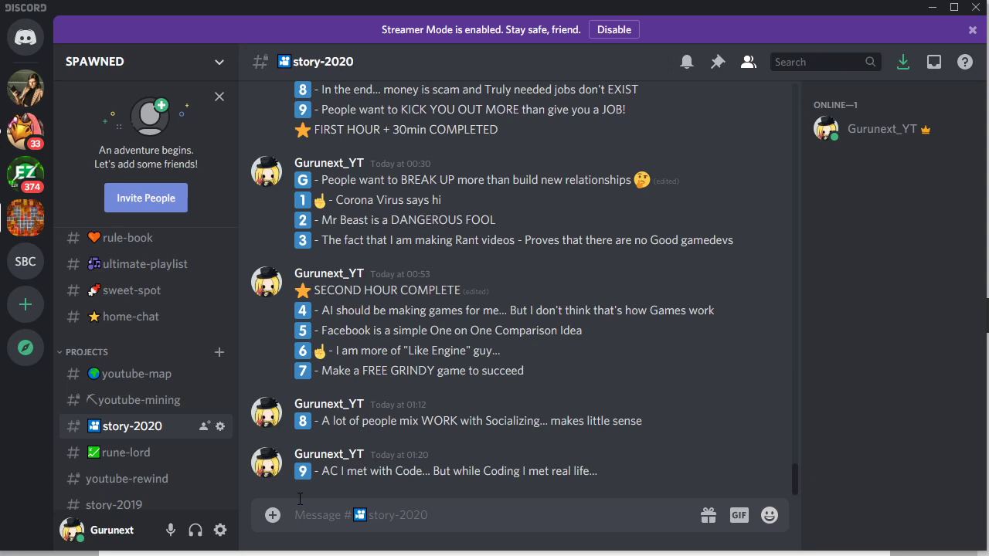
Step: Post "- Let people live an EASY LIFE ..." led by the regional indicator F emoji, and highlight "EASY LIFE" in it
type(":re")
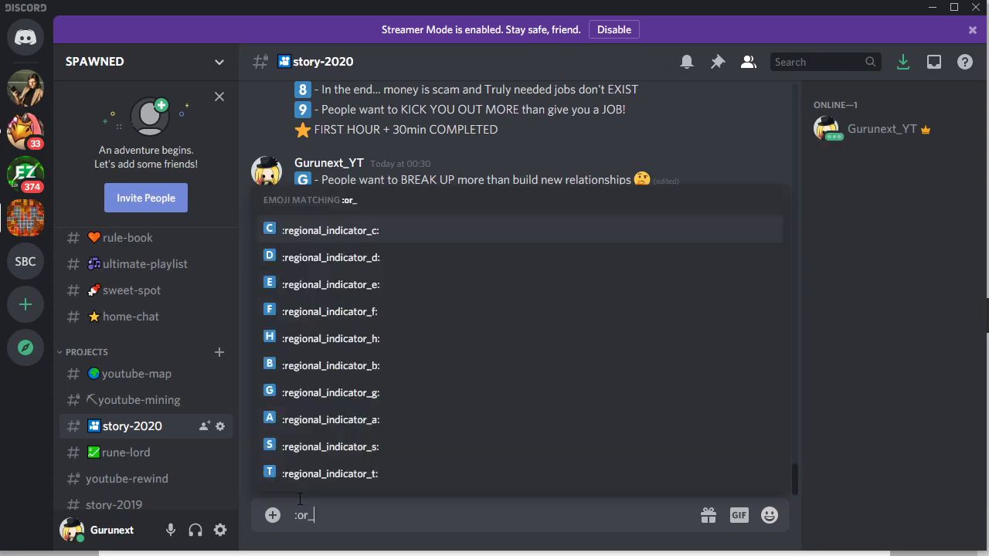
key("Down")
key("Down")
key("Down")
key("Return")
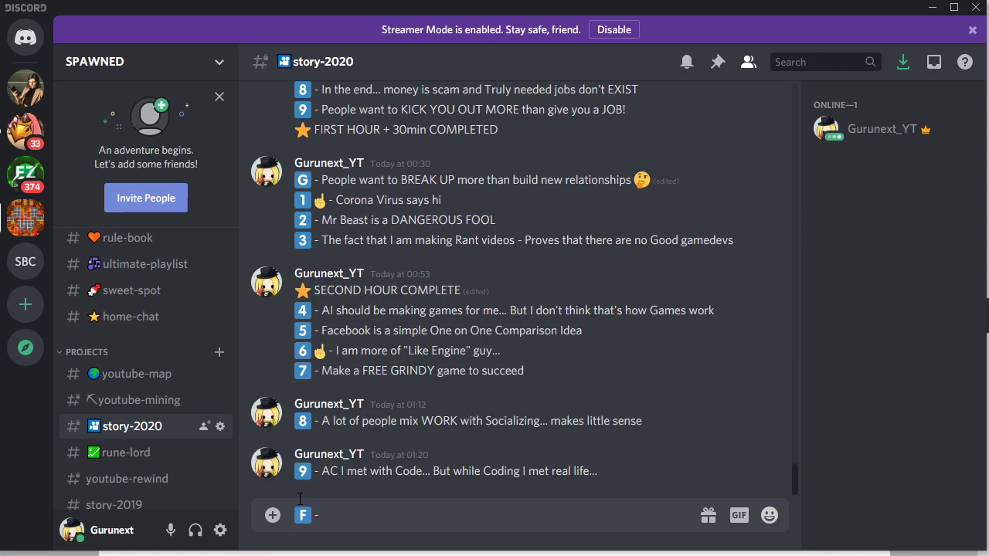
type("- Let people live an EASY ")
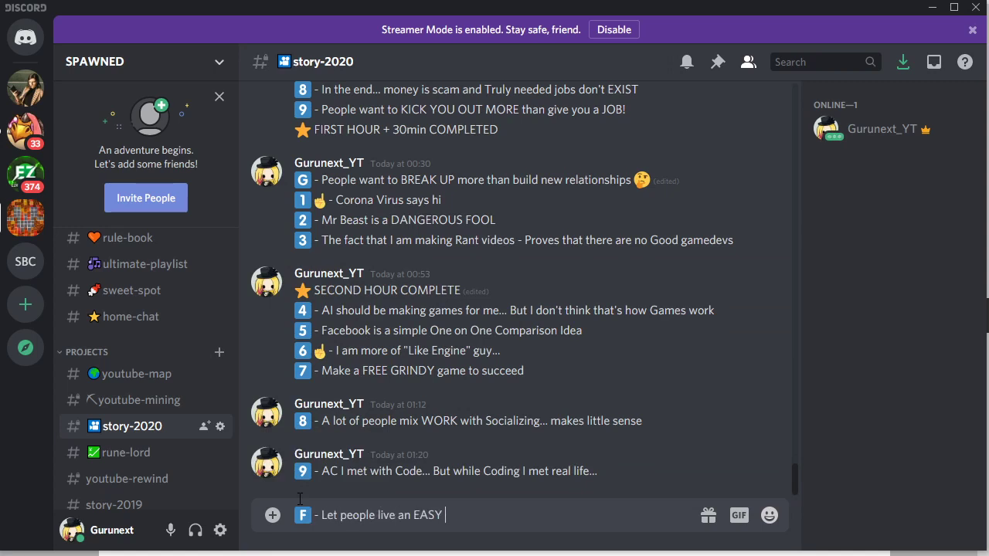
type("LIFE ...")
key("Return")
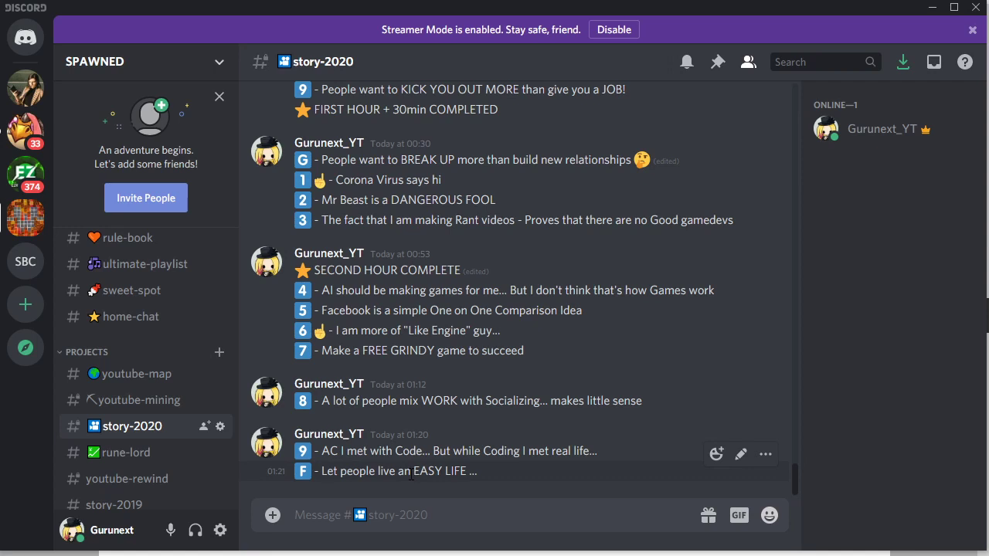
left_click_drag(411, 475, 467, 479)
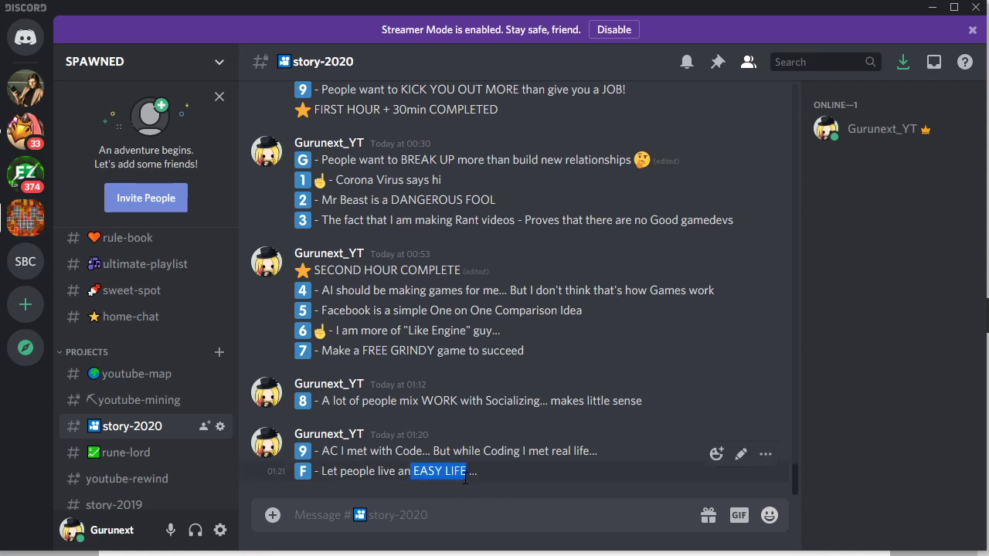
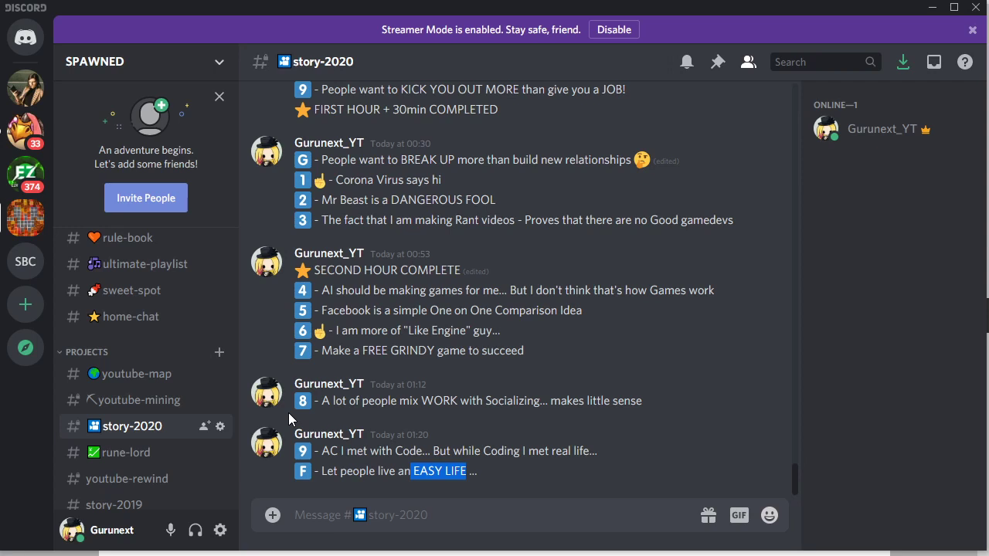
Step: Post "- So please.. NEXT YEAR you hear me making Music... You must know what it is" led by the number 1 emoji
left_click(403, 524)
type(":one")
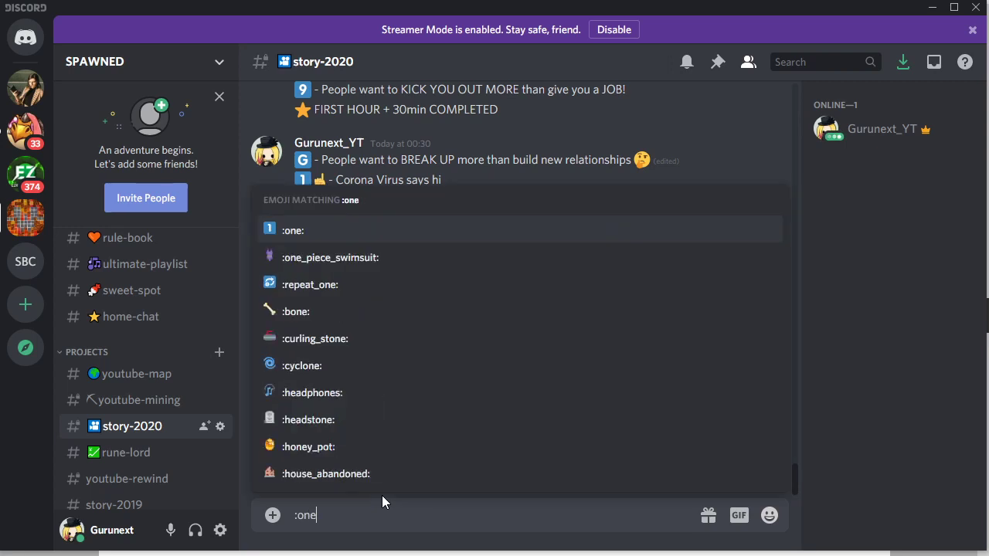
key("Return")
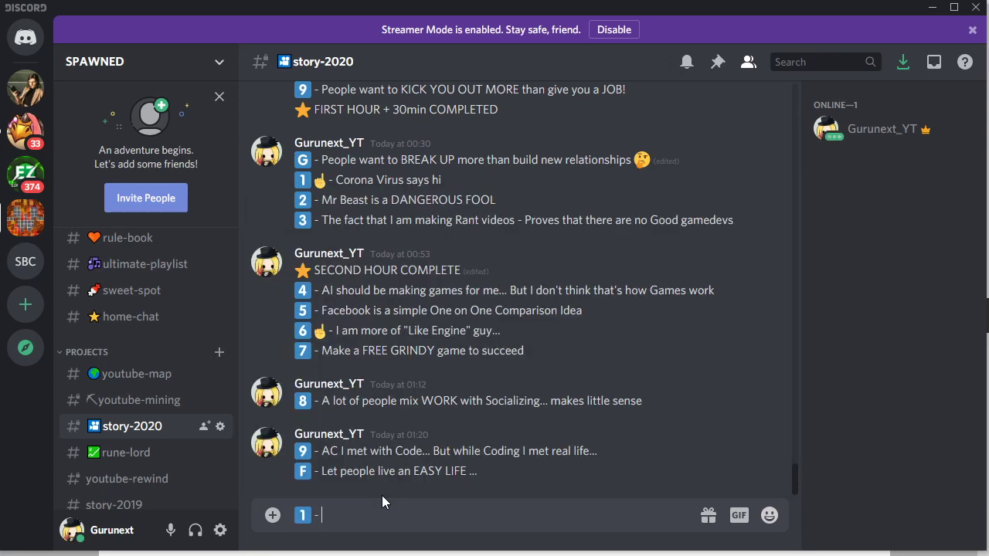
type("- So please..")
type(" NEXT YWEAR")
key("BackSpace")
key("BackSpace")
key("BackSpace")
key("BackSpace")
type("EAR you hear me m")
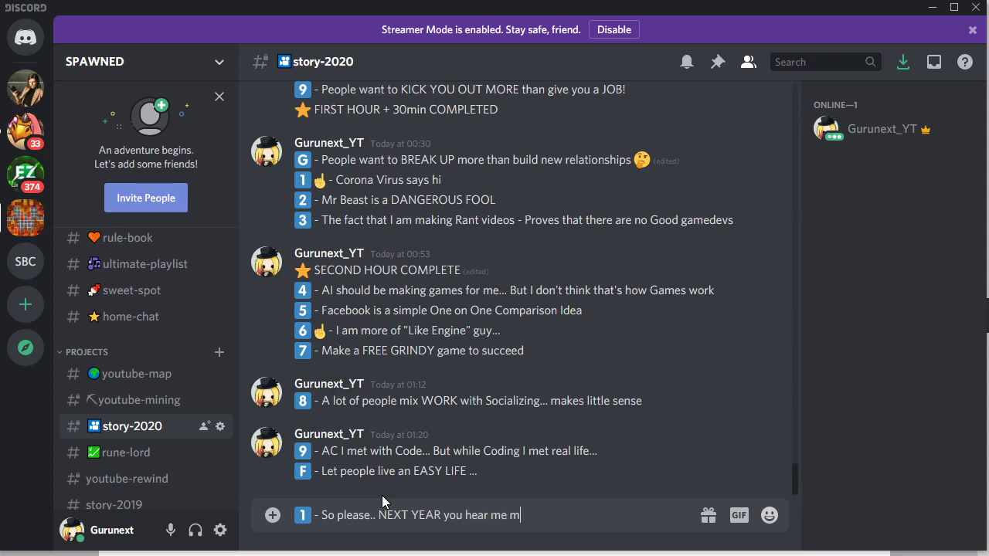
type("aking Music...")
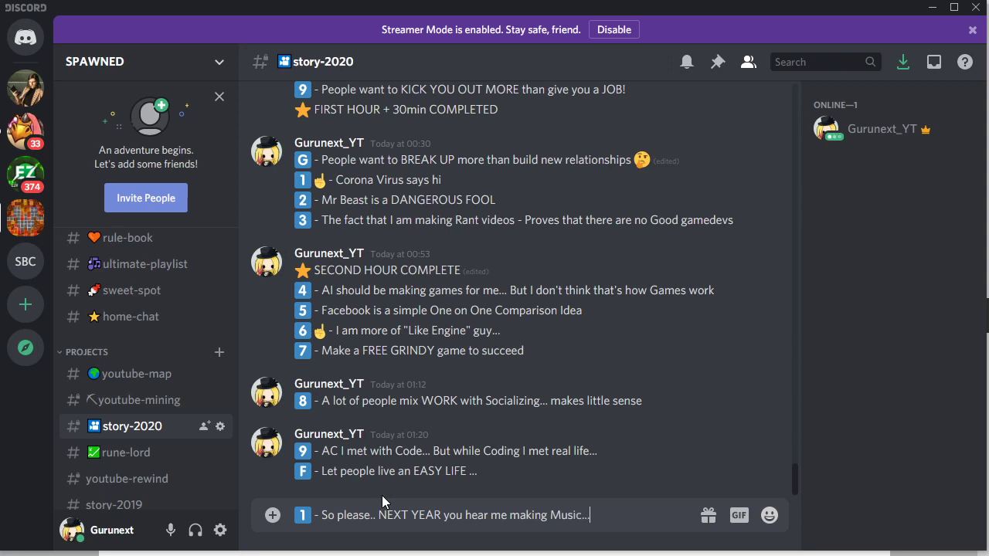
type(" You must know what it is")
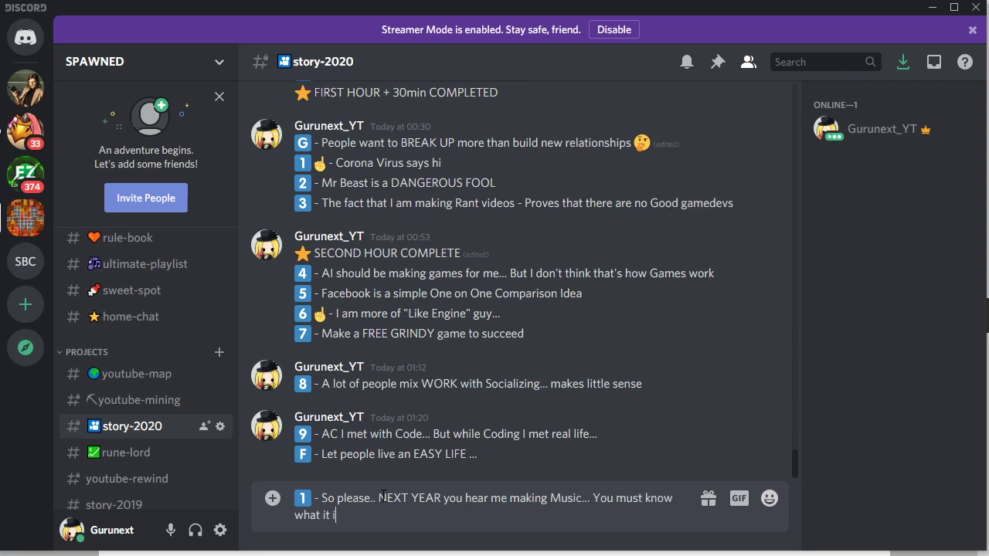
key("Return")
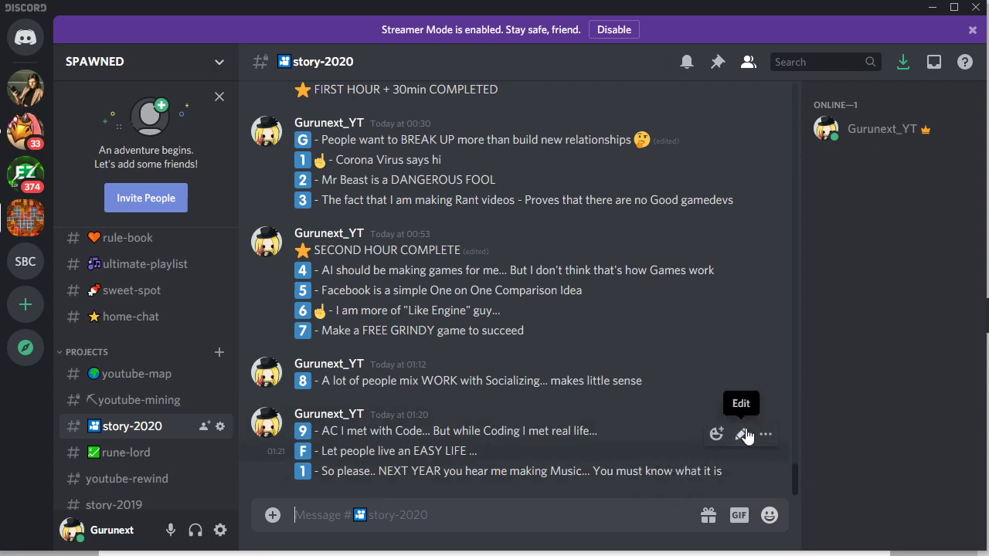
Step: Edit the "Let people live an EASY LIFE ..." message to add "Women want EXTREMELY EASY LIFE" at its end
left_click(743, 435)
type("Women wan")
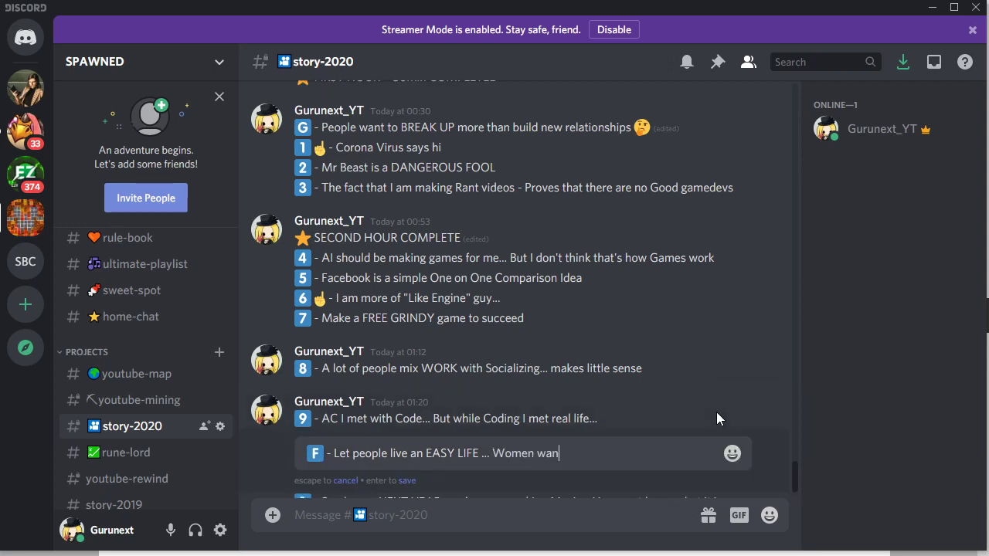
type("t EXTREMELY EASY LIFE")
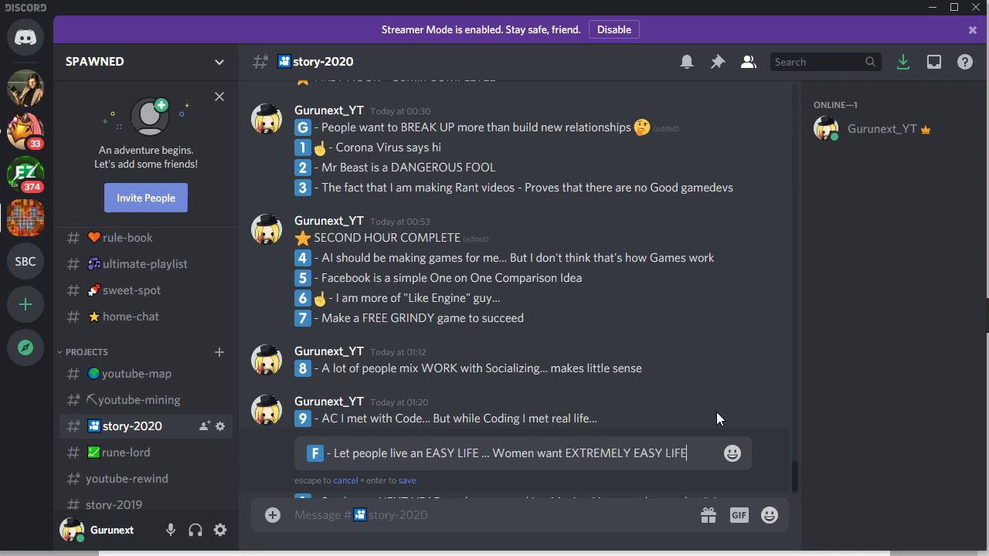
key("Return")
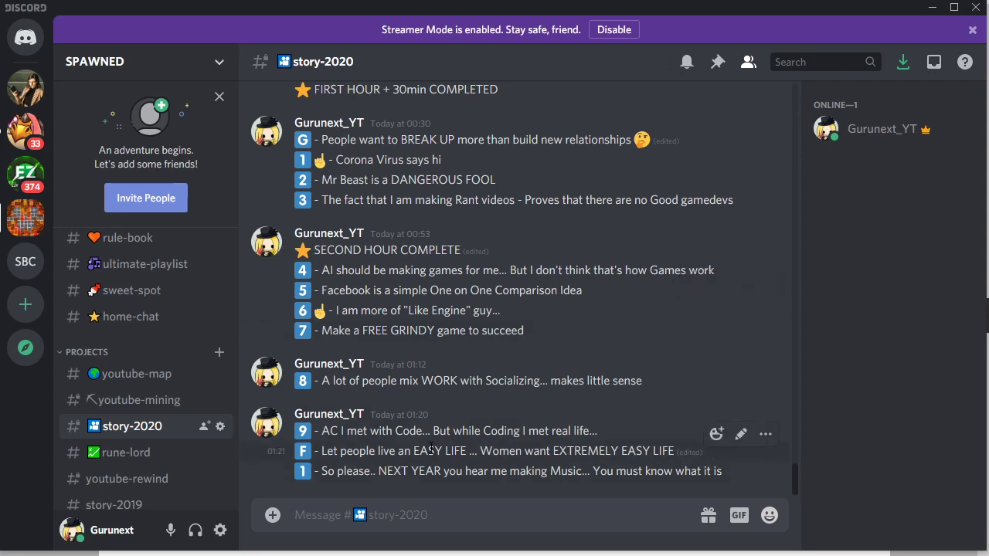
Step: Highlight "AC I met with Code" in the latest number 9 message, and clear the highlight
left_click_drag(403, 431, 672, 441)
left_click(662, 435)
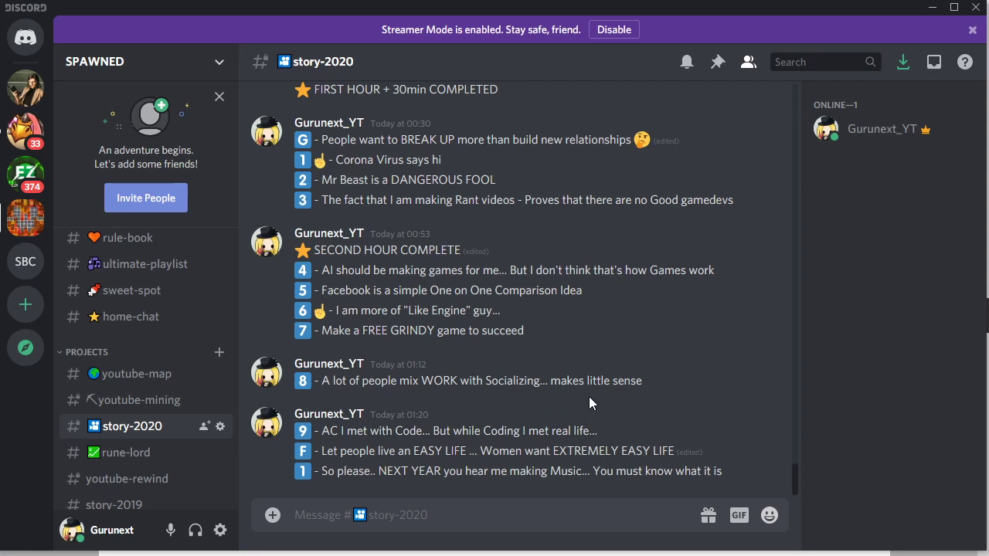
left_click_drag(322, 433, 422, 434)
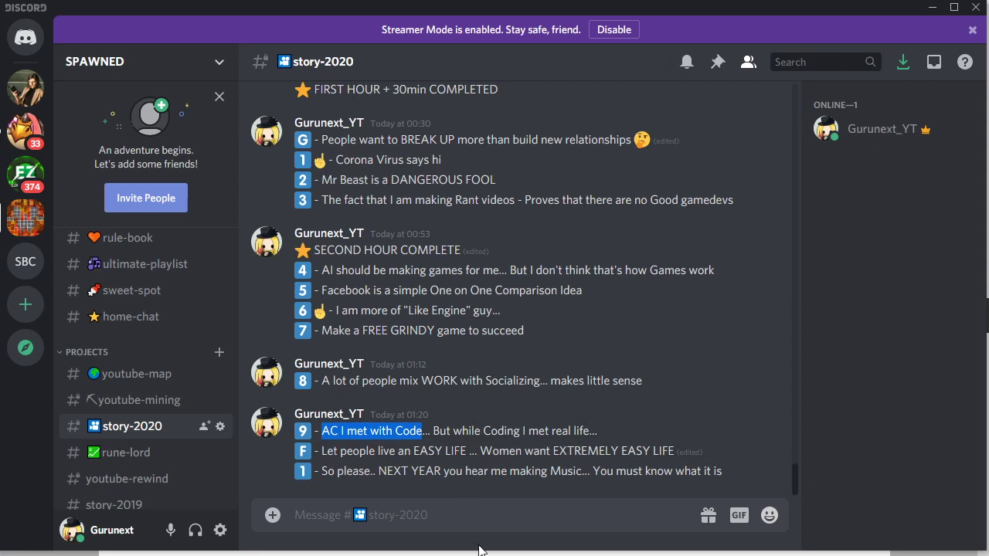
left_click(410, 446)
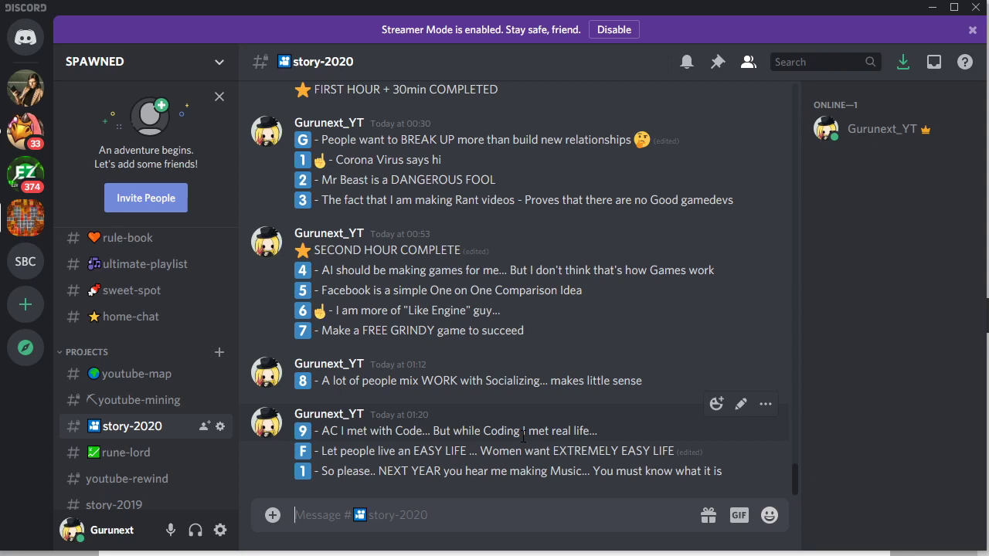
Step: Post the next story point, led by the number 2 emoji: "- My life looks unobtainable because I used EFFORT instead of MONEY"
left_click(487, 513)
double_click(504, 429)
left_click(513, 519)
type(":tw")
key("Return")
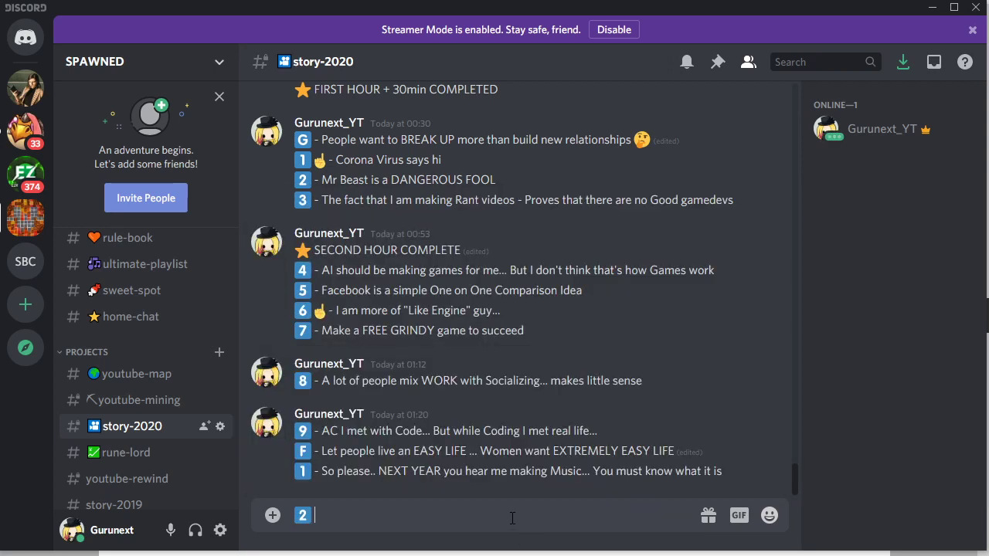
type("- My life looks unob")
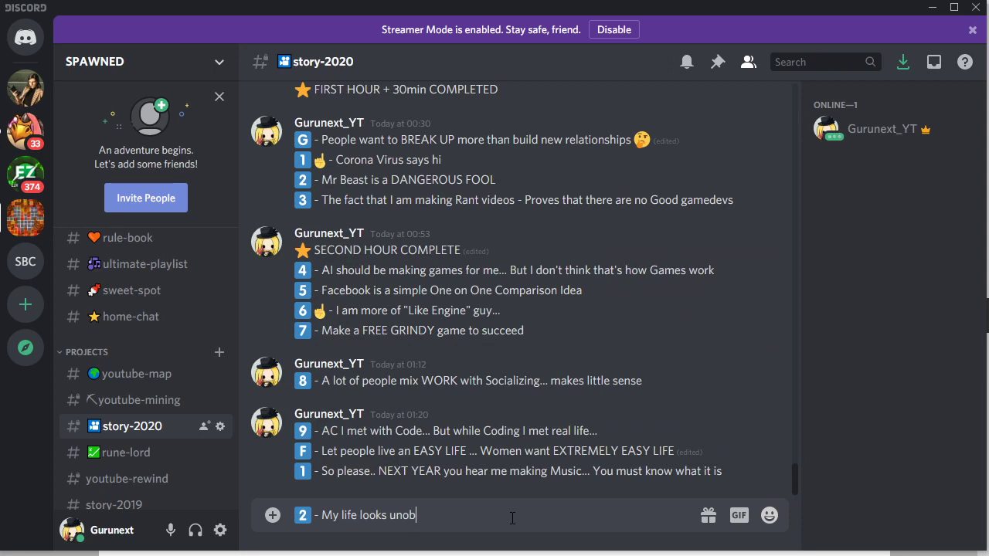
type("taiable")
key("BackSpace")
key("BackSpace")
key("BackSpace")
key("BackSpace")
key("BackSpace")
type("nable because ")
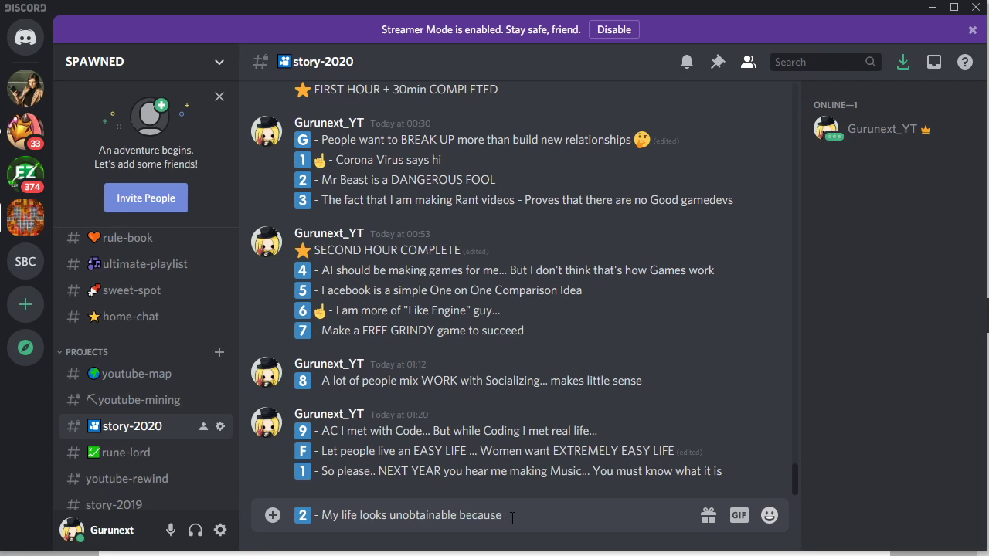
type("I used EFFORT inst")
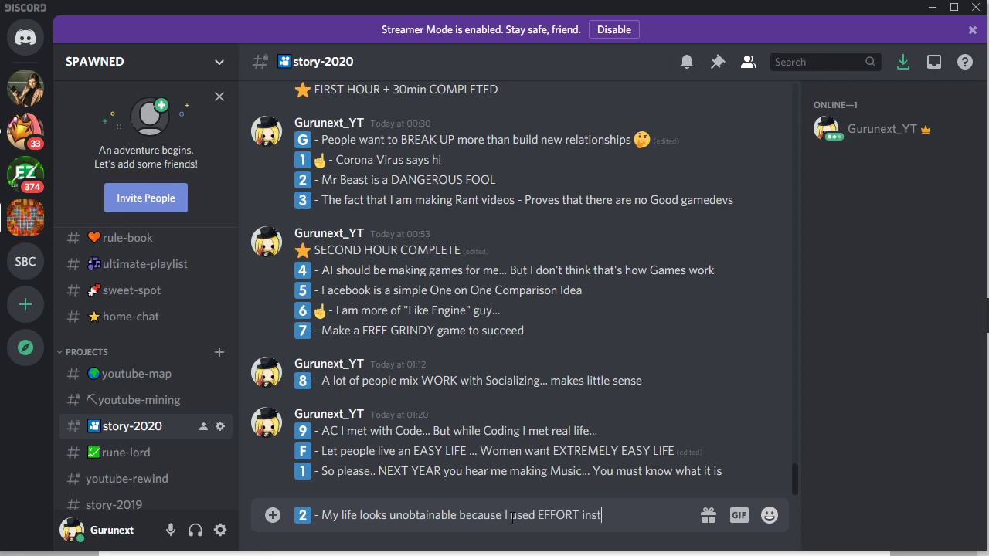
type("ead of MONEY")
key("Return")
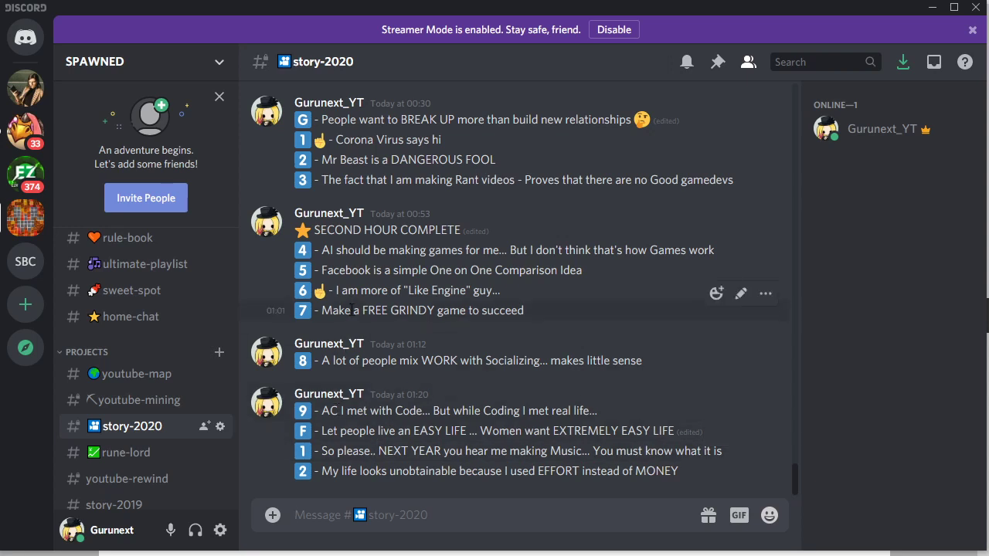
Step: Review the "AC I met with Code... But while Coding I met real life..." message by highlighting its phrases one after another
left_click_drag(417, 406, 294, 410)
left_click(610, 409)
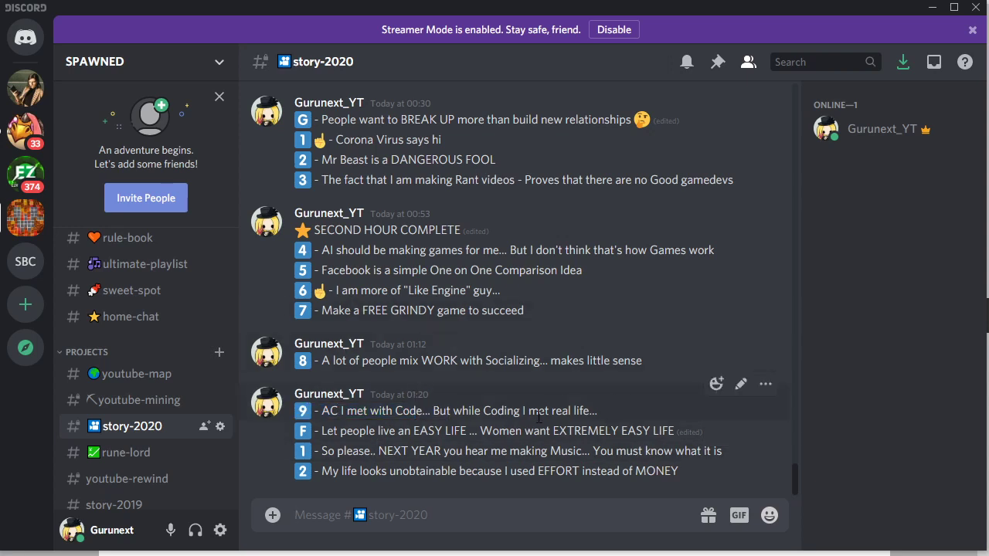
left_click_drag(526, 411, 610, 407)
left_click(611, 408)
double_click(499, 412)
left_click(343, 408)
double_click(333, 411)
left_click(424, 408)
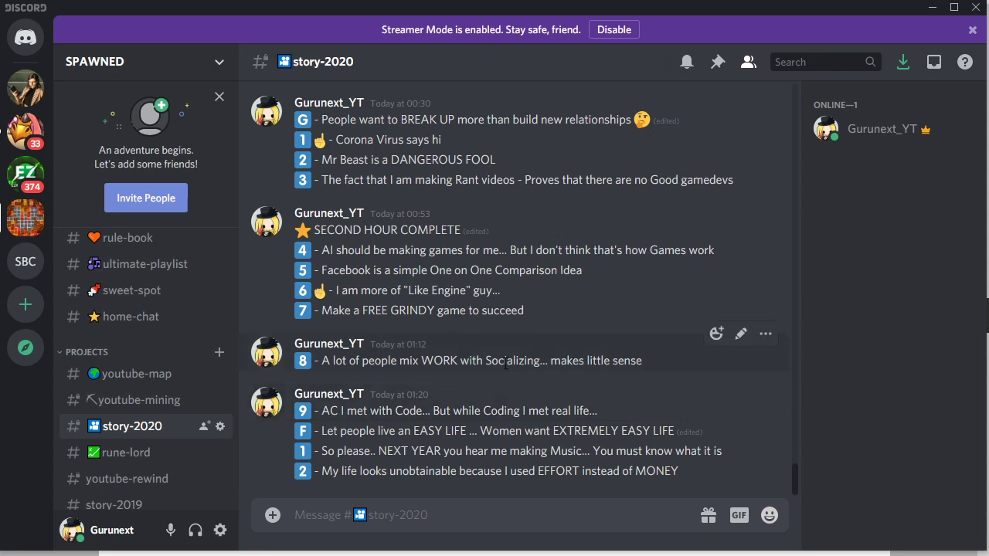
Step: Look through the recent conversation in the home-chat channel and return to story-2020
mouse_move(388, 399)
mouse_move(429, 384)
left_click(169, 328)
scroll(406, 374, "up", 10)
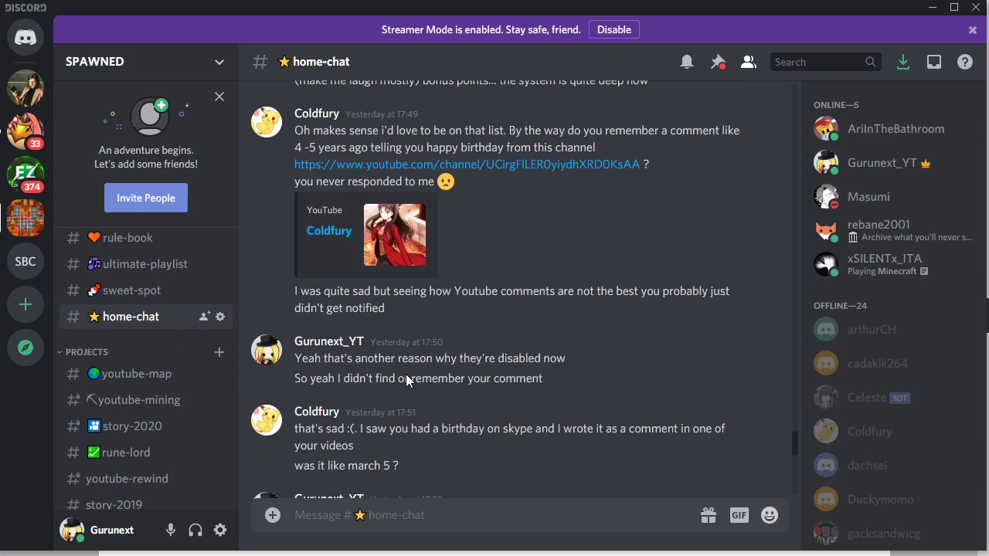
scroll(404, 394, "down", 5)
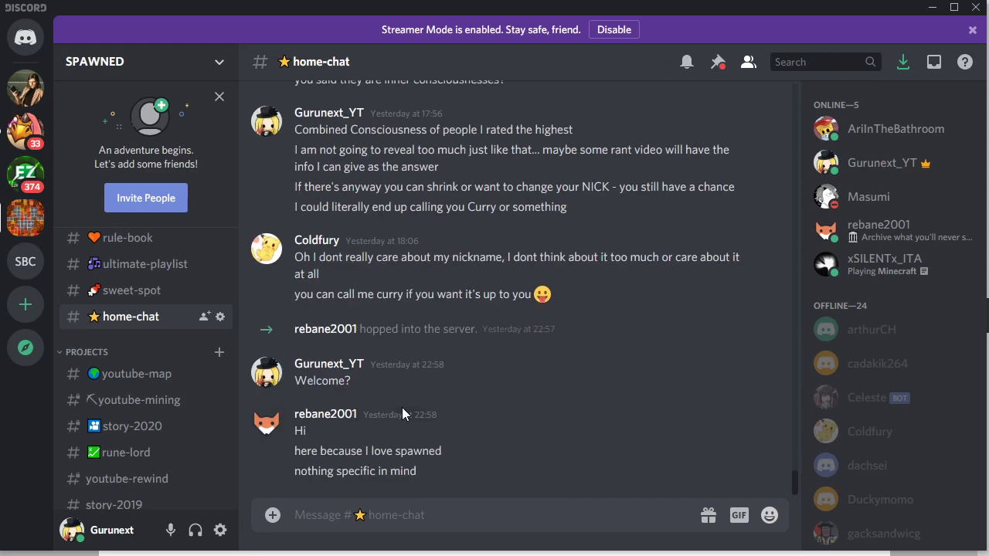
left_click(128, 408)
left_click(135, 427)
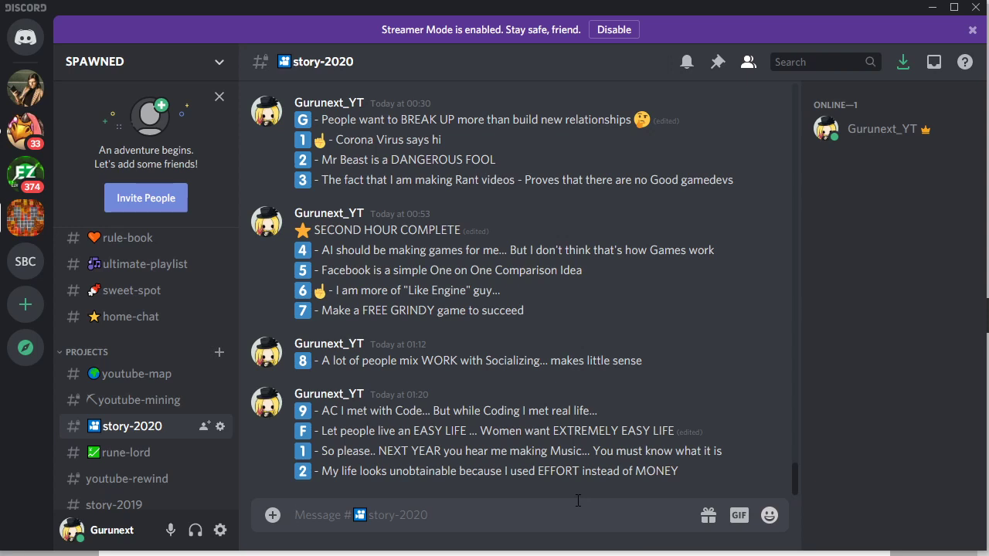
Step: Highlight the word "EFFORT" in the newest story message
double_click(551, 471)
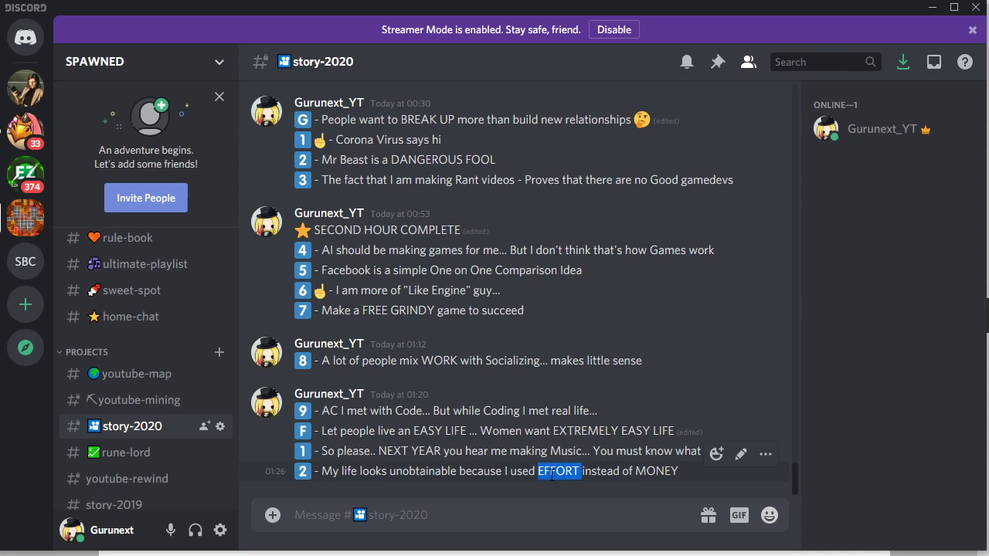
double_click(552, 471)
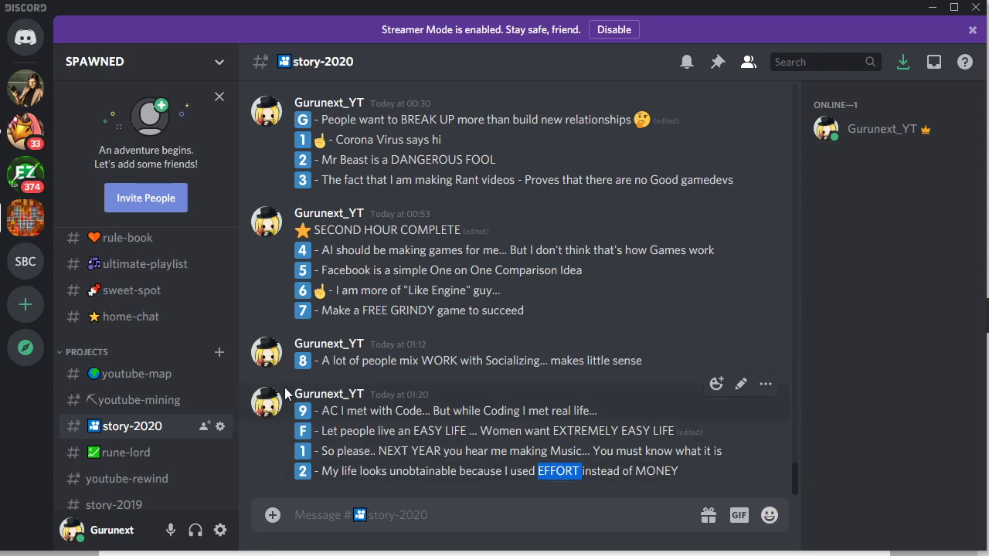
Step: Switch to OBS to check the running recording, and return to Discord's story-2020 channel
left_click(576, 510)
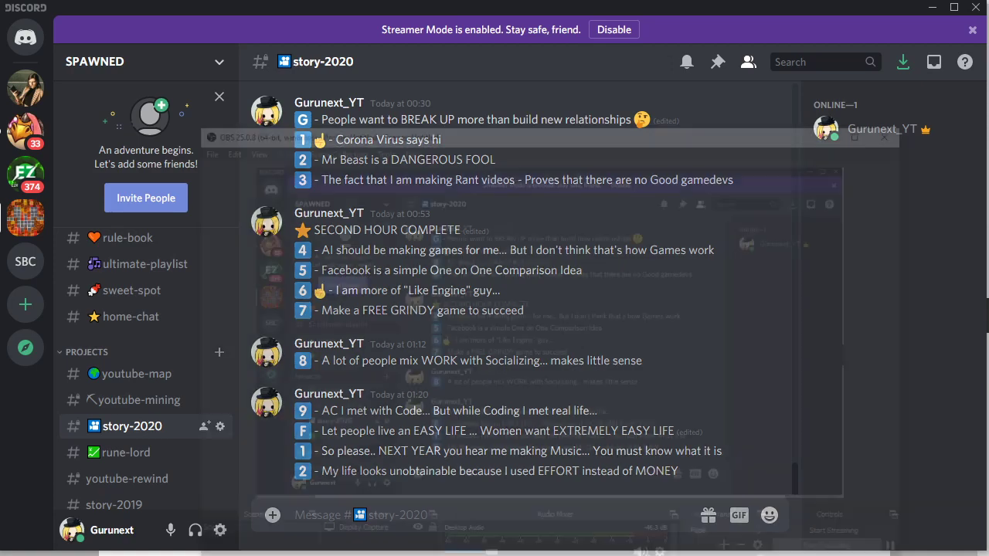
left_click(550, 540)
left_click(533, 545)
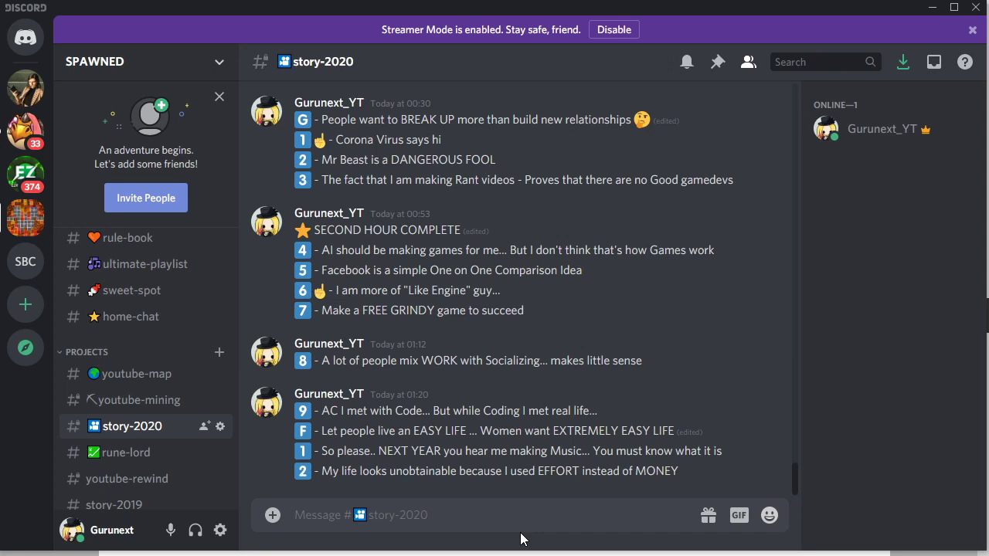
Step: Post "- Don't disrespect me... SPAWNED either will or won't happen..." led by the number 3 emoji
type(":thr")
key("Return")
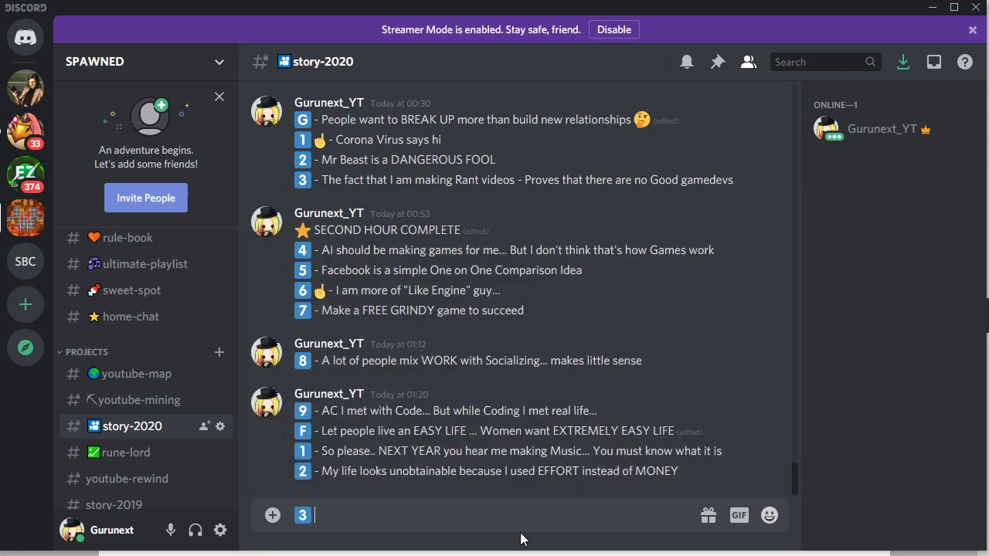
type("-")
type("Don't disrespect")
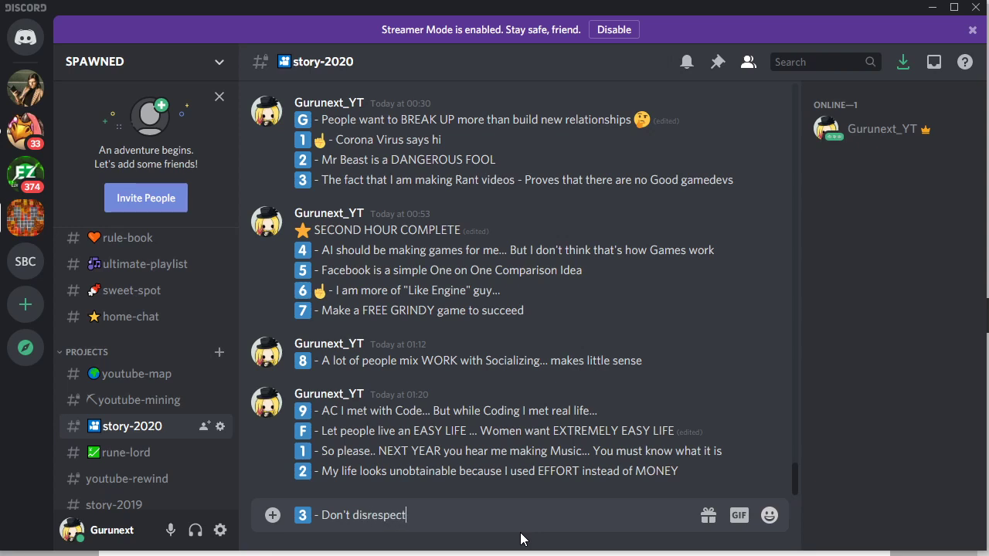
type(" me... SPAWNED eit")
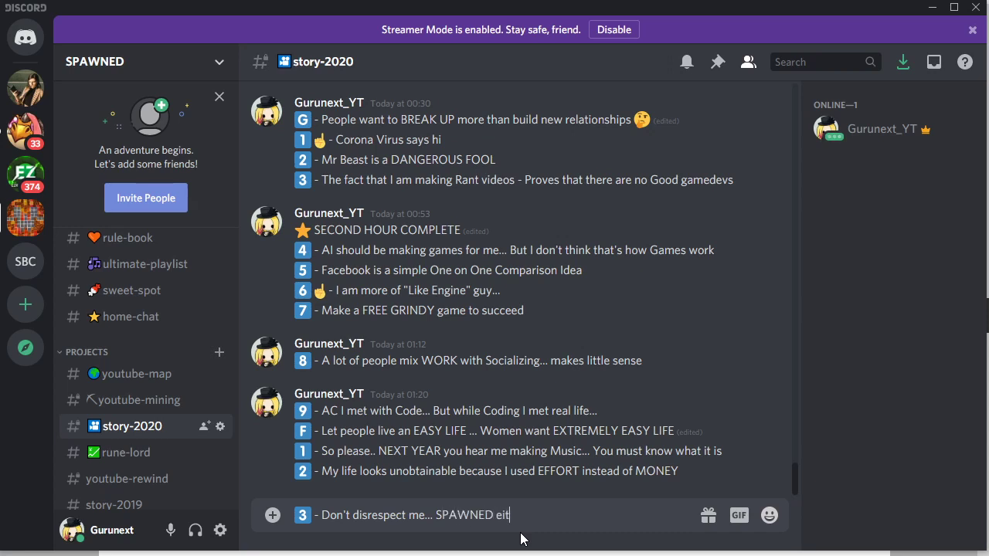
type("her will or won't happen...")
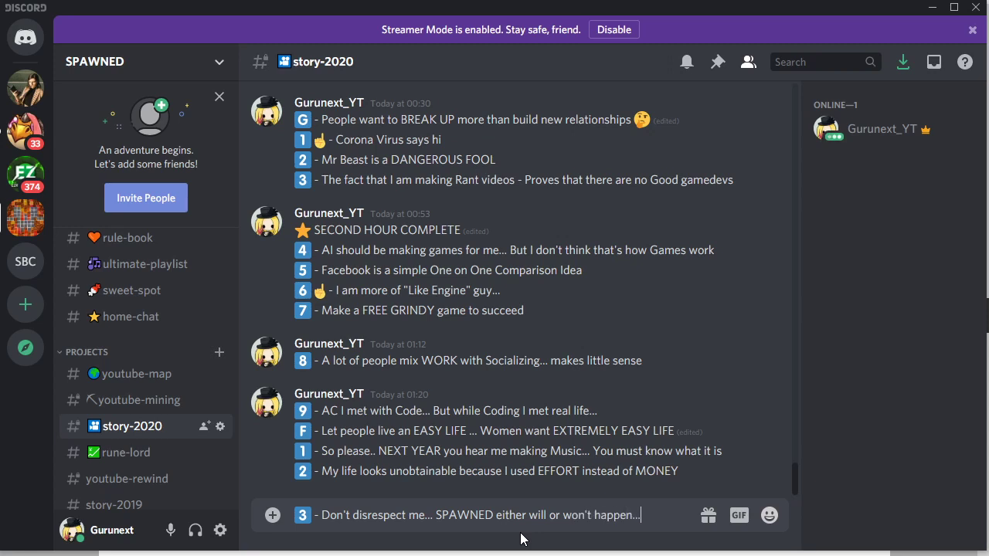
key("Return")
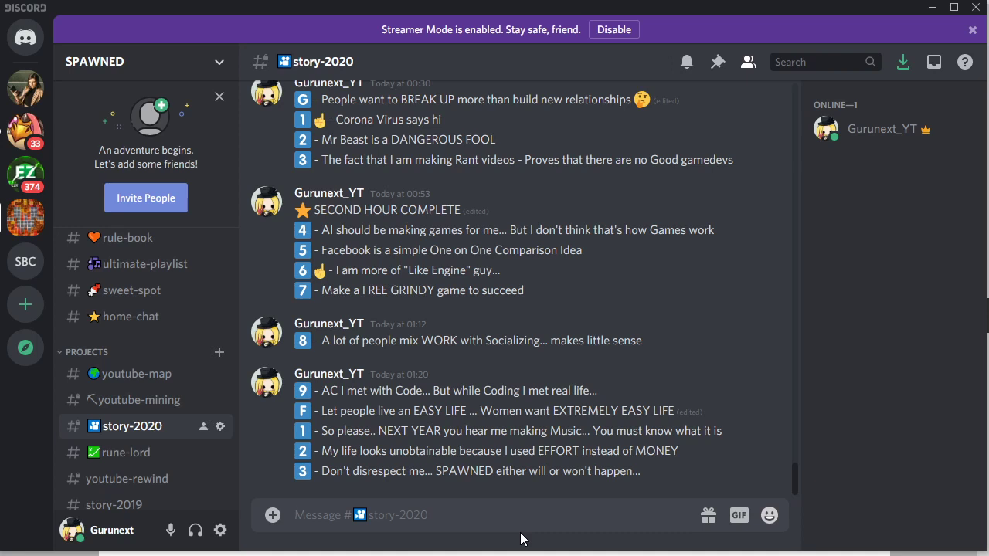
Step: Post "- After MEETING REAL LIFE... I know nothing happens IN A DISTANCE" led by the number 4 emoji
type(":fou")
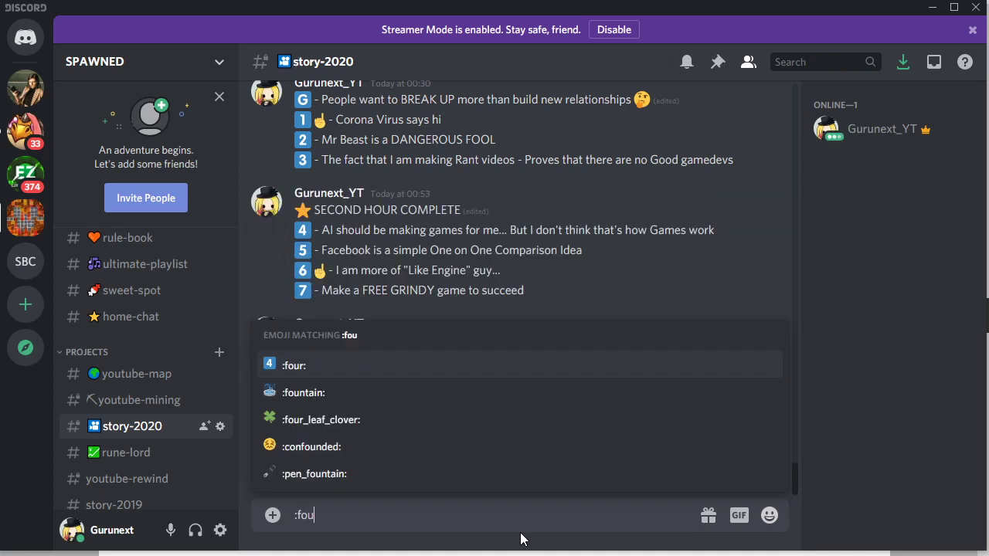
key("Tab")
type("- After ME")
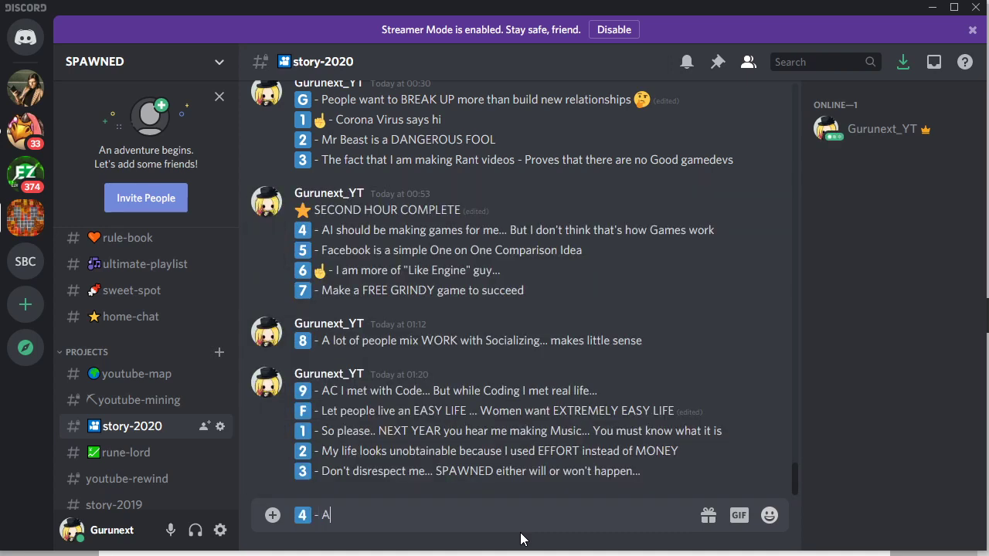
type("E")
type("TING REAL LIFE..")
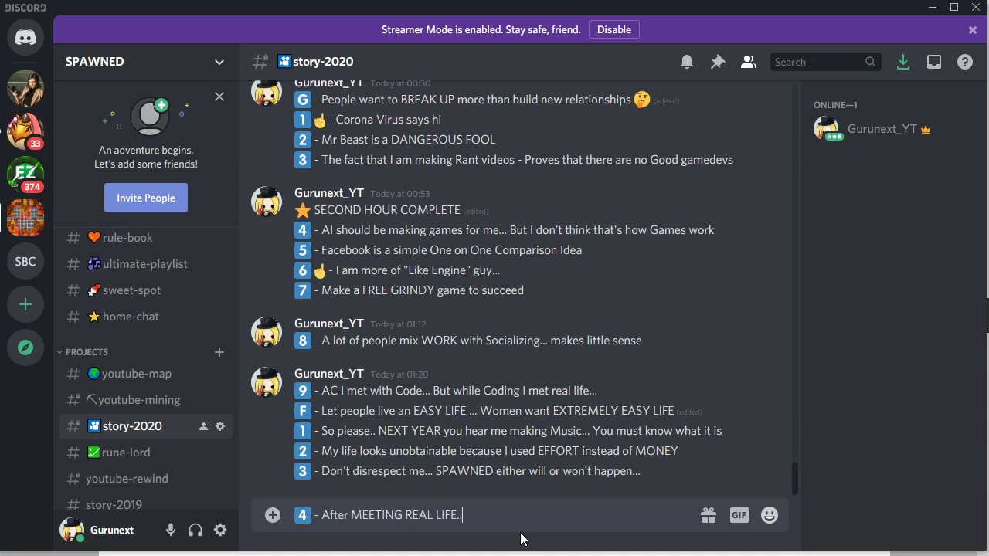
type(". I know nothing happens ")
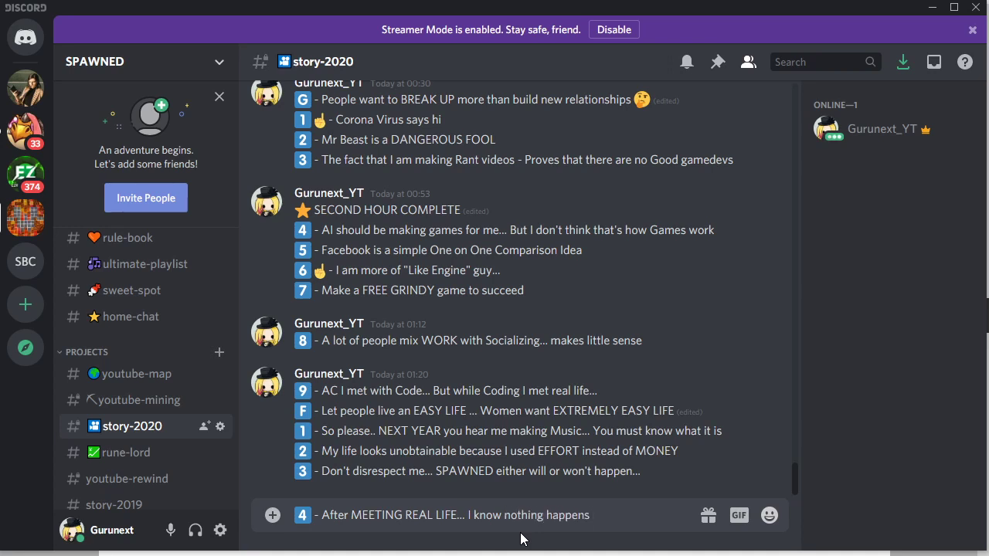
type("w")
key("BackSpace")
type("IN A DISTANCE")
key("Return")
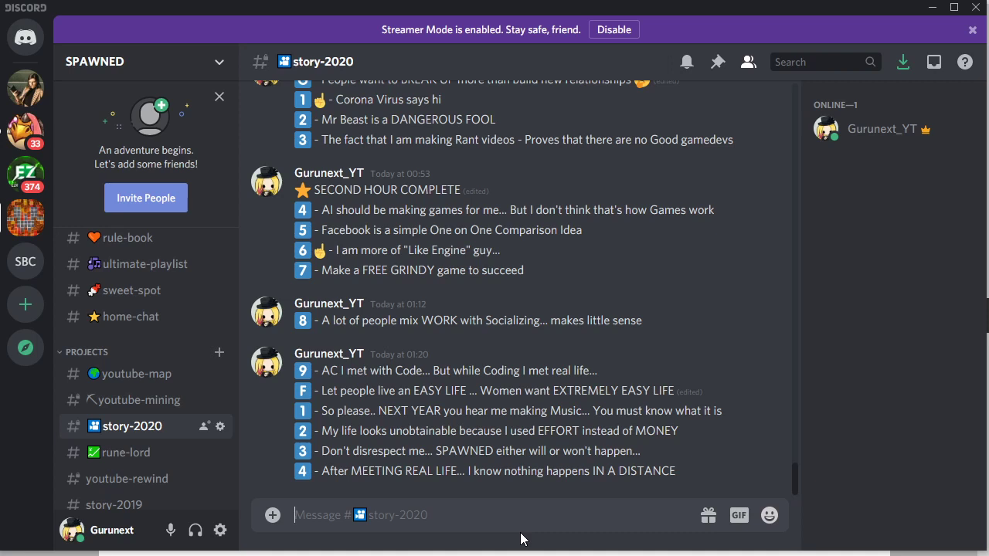
Step: Highlight "DISTANCE" in the newest story message, and "EFFORT" and "MONEY" alternately in the line about an unobtainable life
double_click(655, 473)
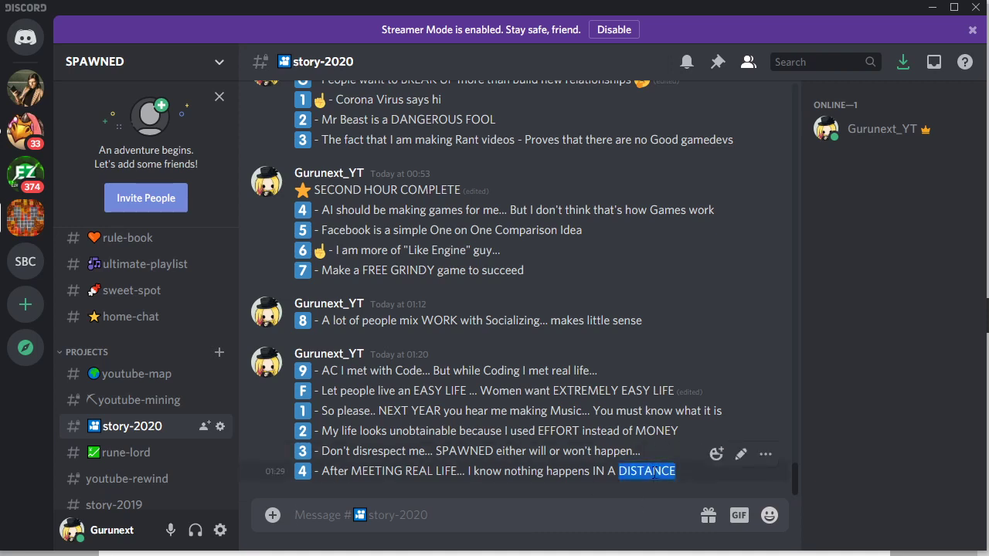
left_click(559, 515)
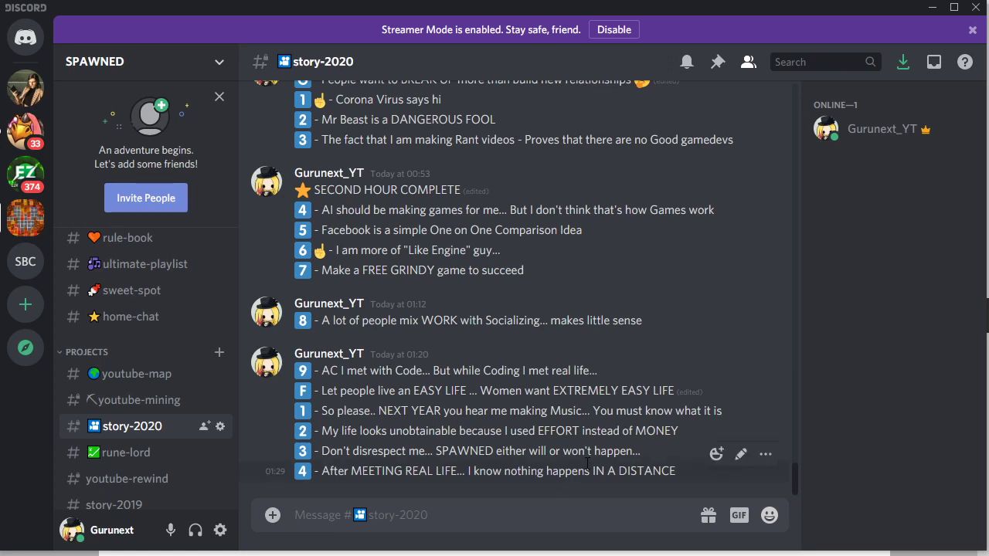
double_click(560, 431)
left_click(649, 429)
double_click(649, 431)
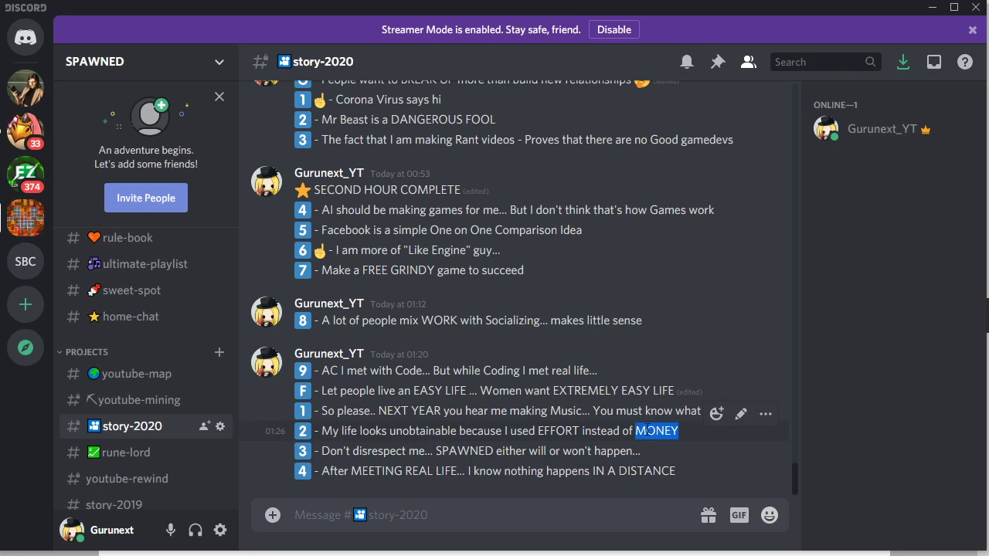
left_click(567, 437)
double_click(568, 435)
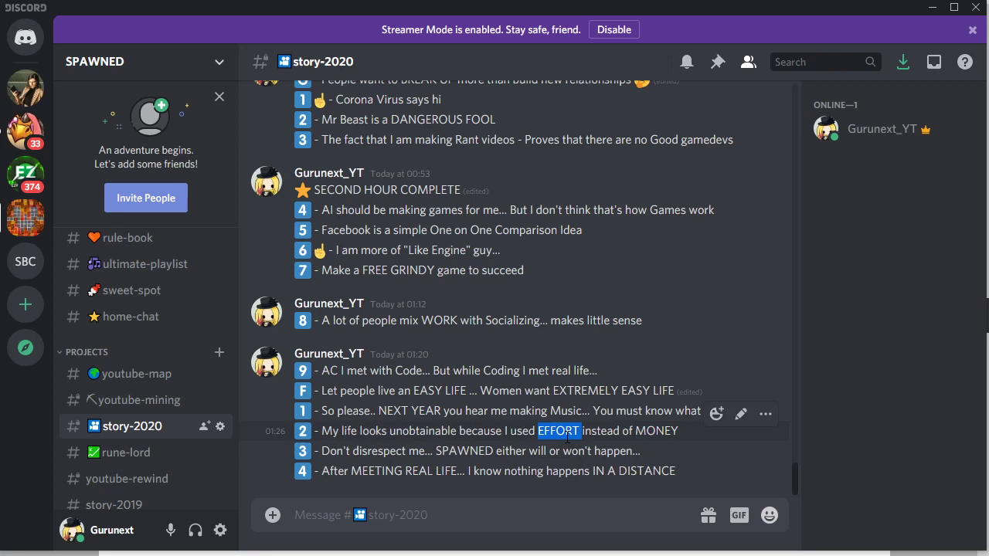
double_click(653, 431)
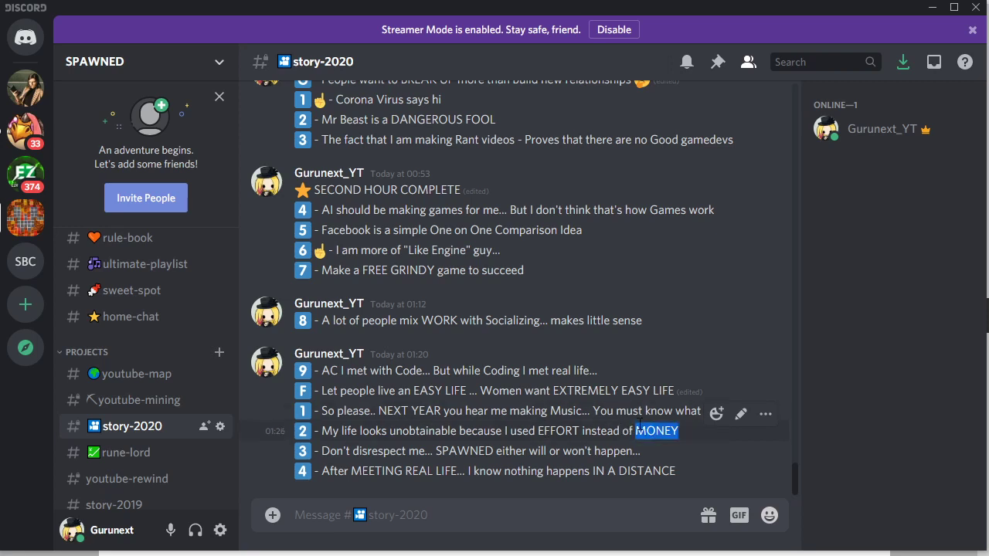
double_click(558, 431)
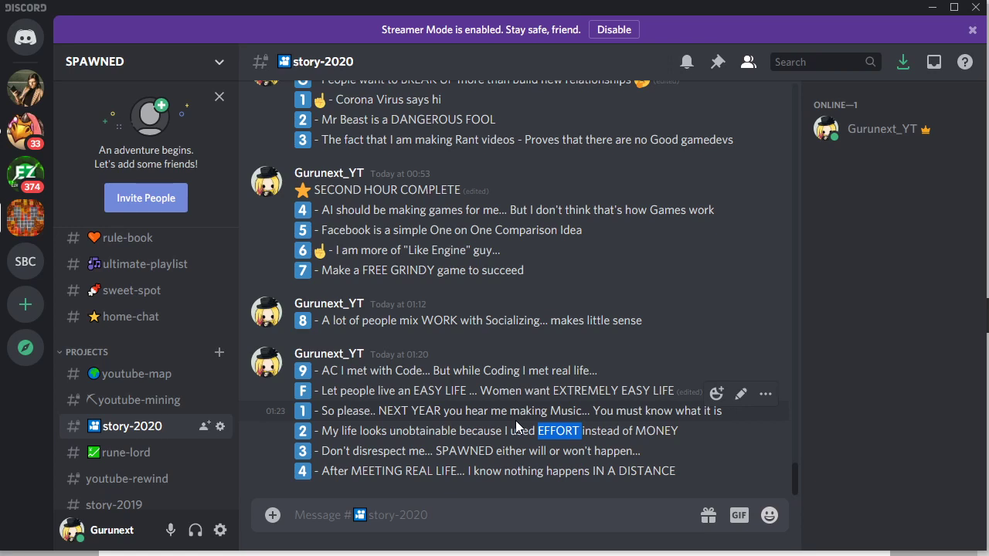
left_click(515, 421)
double_click(544, 430)
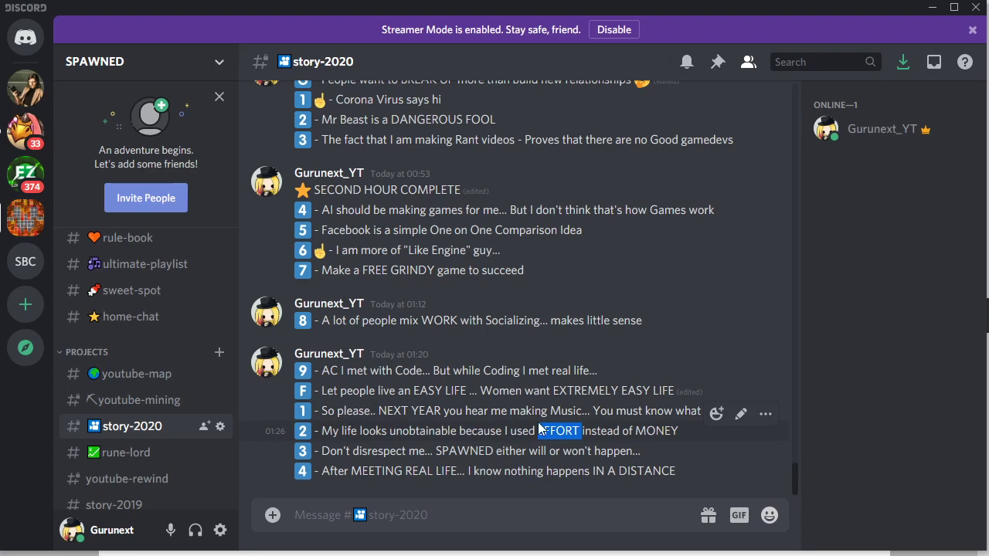
left_click(514, 426)
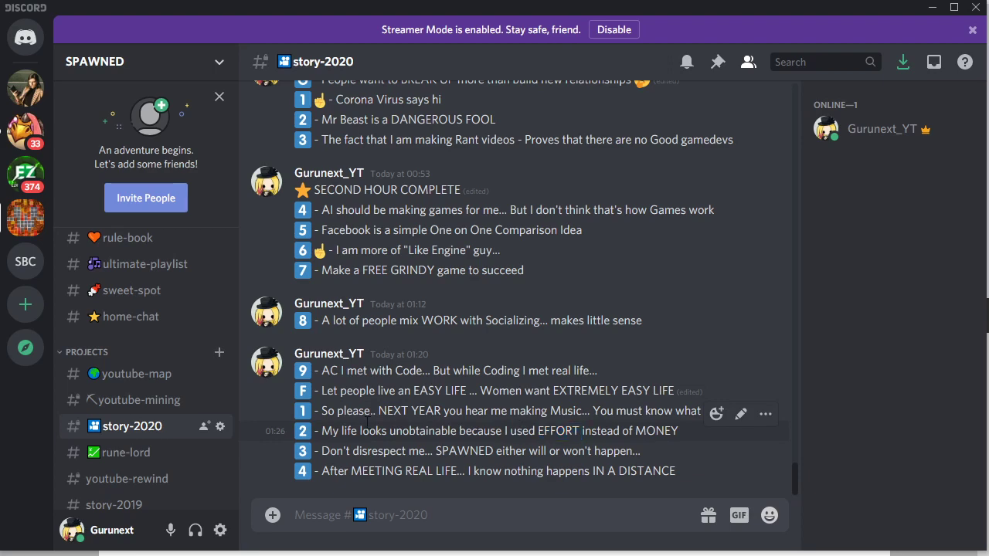
Step: Highlight "EFFORT" and "MONEY" again in the unobtainable-life line, and switch to the blank drawing canvas
scroll(365, 426, "up", 5)
scroll(366, 422, "down", 5)
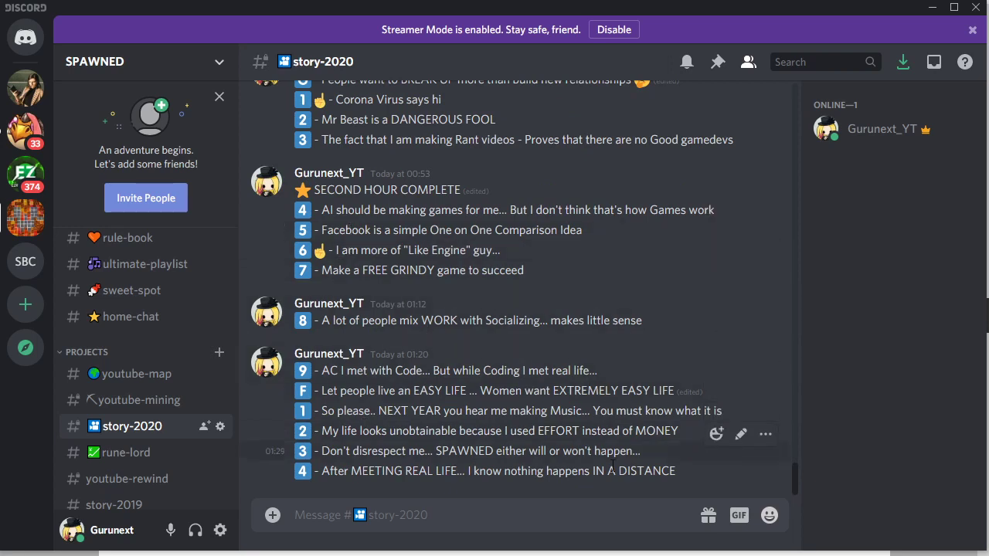
double_click(560, 431)
double_click(671, 430)
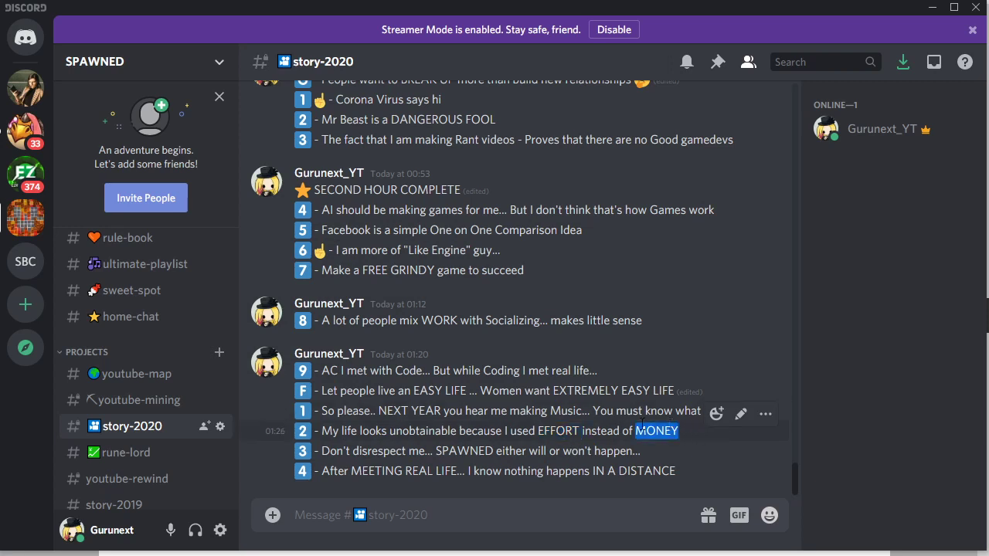
left_click(641, 425)
double_click(641, 424)
left_click(557, 504)
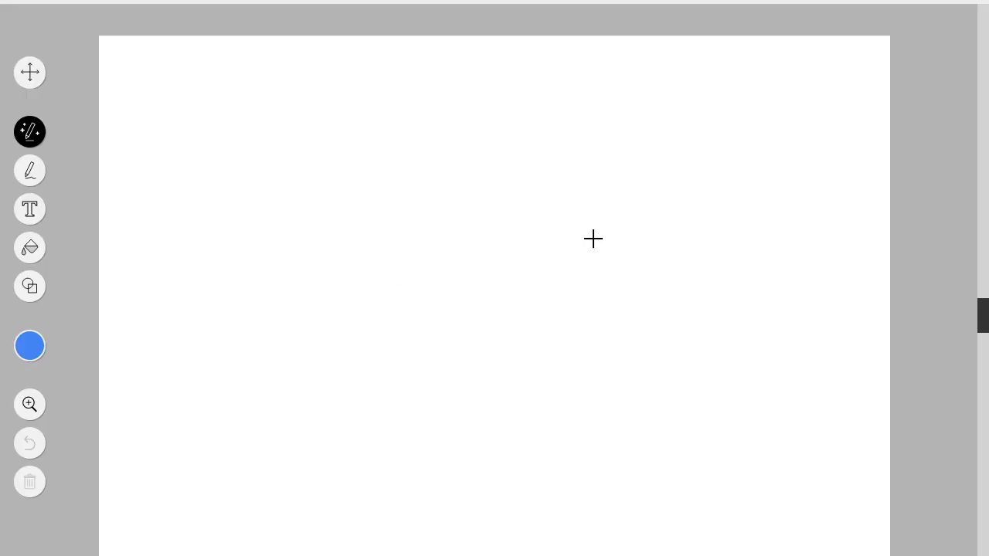
Step: Sketch a banknote with a dollar sign and a circular arrow around it, with a circled "AI" beneath
mouse_move(592, 231)
left_mouse_down()
mouse_move(607, 337)
mouse_move(848, 340)
mouse_move(749, 230)
mouse_move(589, 239)
left_mouse_up()
mouse_move(740, 248)
left_mouse_down()
mouse_move(703, 283)
mouse_move(692, 316)
mouse_move(726, 348)
left_mouse_up()
mouse_move(722, 399)
left_mouse_down()
mouse_move(817, 208)
mouse_move(712, 186)
mouse_move(651, 338)
mouse_move(687, 391)
mouse_move(650, 379)
mouse_move(689, 384)
mouse_move(684, 353)
left_mouse_up()
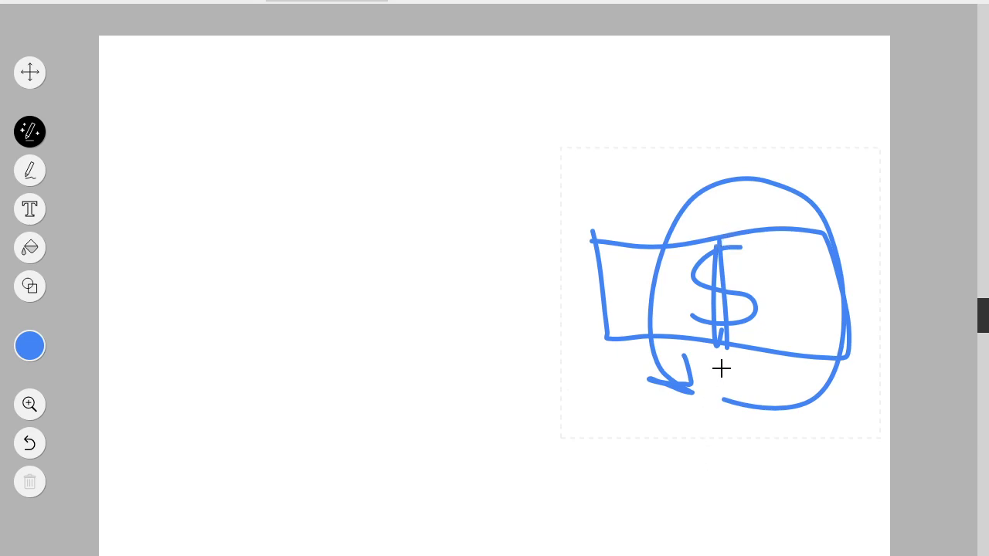
mouse_move(712, 501)
left_mouse_down()
mouse_move(718, 435)
mouse_move(744, 498)
mouse_move(758, 473)
left_mouse_up()
left_click_drag(763, 432, 760, 499)
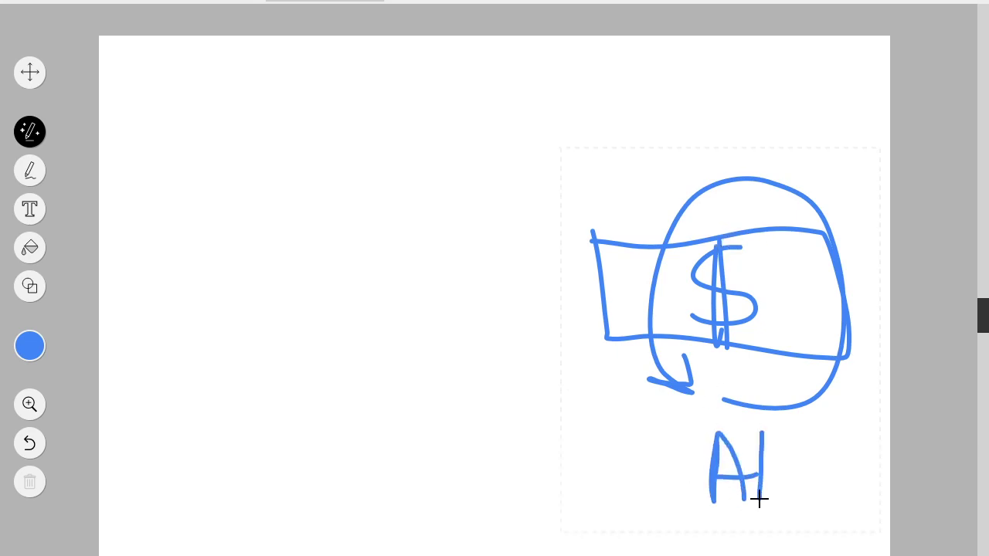
mouse_move(744, 407)
left_mouse_down()
mouse_move(737, 508)
mouse_move(773, 414)
left_mouse_up()
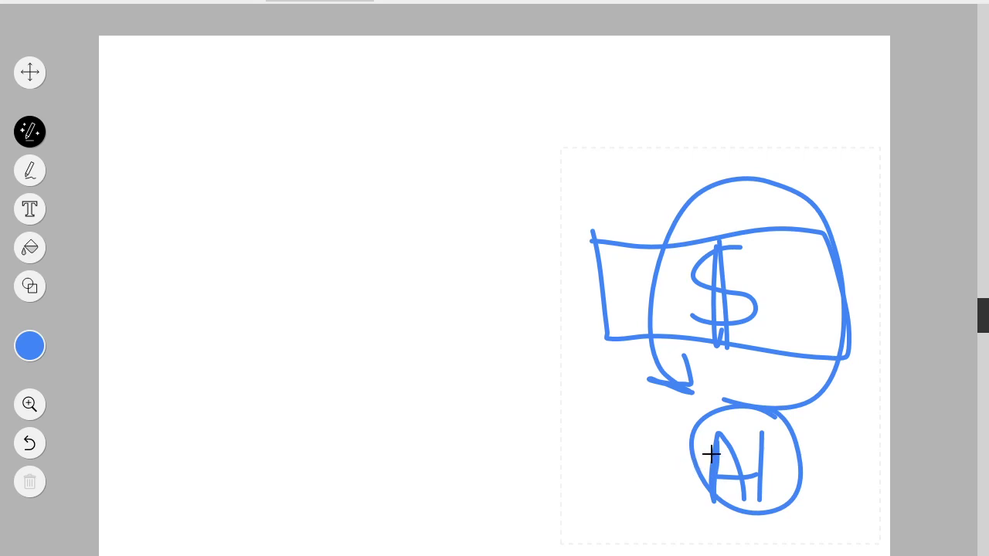
Step: Retrace the circular arrow over the banknote and add short strokes radiating around the dollar sign
mouse_move(726, 399)
left_mouse_down()
mouse_move(790, 406)
mouse_move(821, 363)
mouse_move(824, 273)
mouse_move(802, 209)
mouse_move(743, 189)
mouse_move(679, 208)
mouse_move(659, 238)
mouse_move(728, 180)
mouse_move(794, 215)
mouse_move(816, 252)
mouse_move(832, 326)
mouse_move(804, 406)
left_mouse_up()
mouse_move(672, 216)
left_mouse_down()
mouse_move(656, 251)
mouse_move(651, 317)
mouse_move(657, 366)
mouse_move(680, 390)
mouse_move(646, 375)
mouse_move(688, 387)
mouse_move(707, 357)
left_mouse_up()
left_click_drag(646, 324, 682, 313)
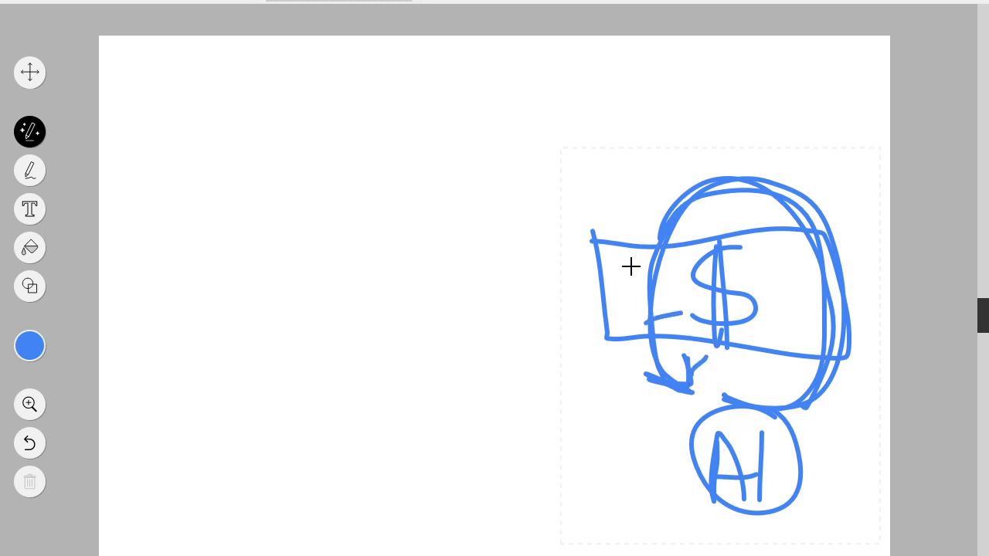
left_click_drag(627, 267, 669, 269)
mouse_move(681, 216)
left_mouse_down()
mouse_move(691, 238)
mouse_move(720, 248)
mouse_move(782, 234)
left_mouse_up()
left_click_drag(769, 283, 810, 286)
mouse_move(796, 333)
left_mouse_down()
mouse_move(766, 311)
mouse_move(786, 367)
left_mouse_up()
Step: Draw a second large circular arrow in the empty area beside the banknote sketch
mouse_move(293, 361)
left_mouse_down()
mouse_move(428, 156)
mouse_move(288, 137)
mouse_move(235, 323)
left_mouse_up()
mouse_move(201, 301)
left_mouse_down()
mouse_move(229, 322)
mouse_move(257, 293)
mouse_move(198, 294)
left_mouse_up()
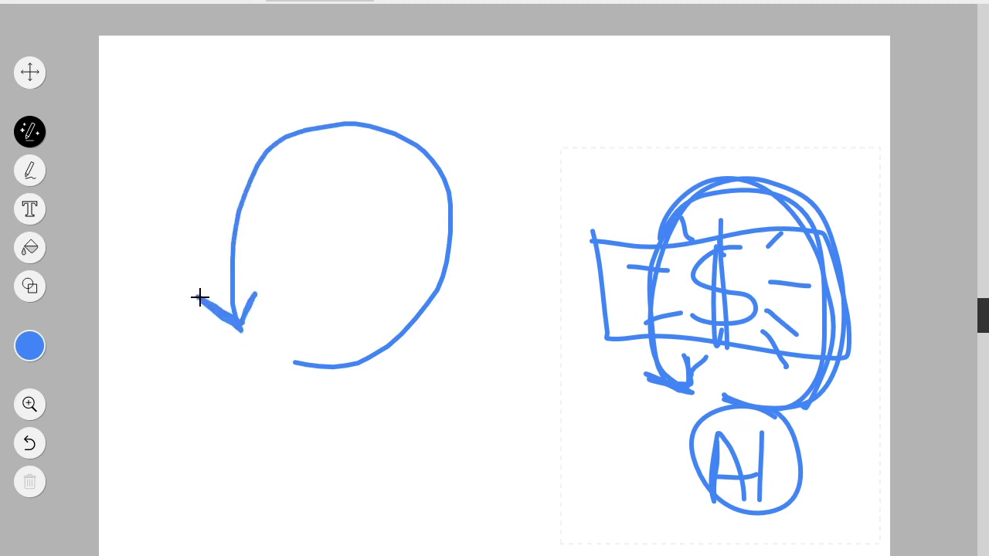
mouse_move(352, 218)
left_mouse_down()
mouse_move(314, 234)
mouse_move(329, 278)
left_mouse_up()
mouse_move(325, 205)
left_mouse_down()
mouse_move(331, 295)
mouse_move(347, 303)
left_mouse_up()
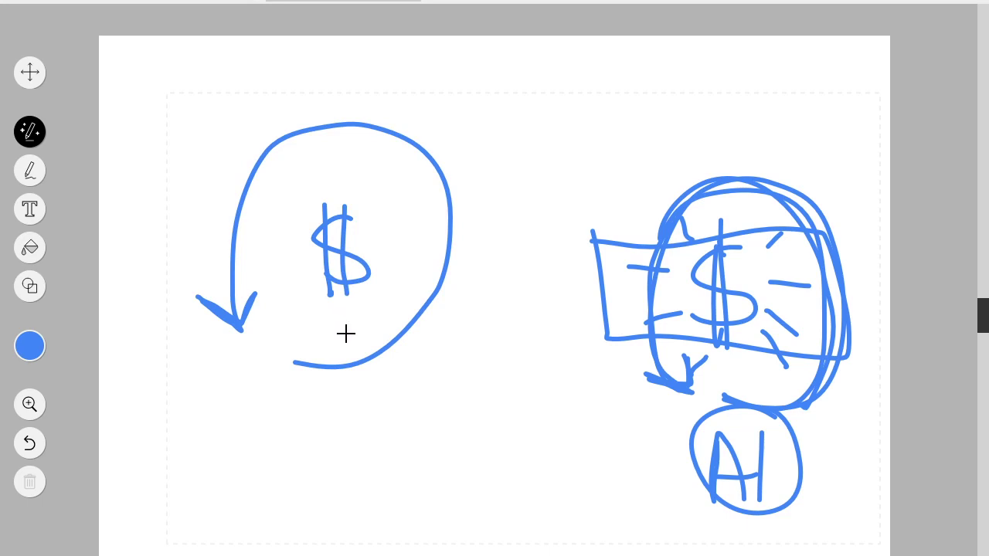
key("ctrl+z")
key("ctrl+z")
key("ctrl+z")
Step: Write "Sk" inside the second circular arrow and retrace the arrow's outline
mouse_move(380, 195)
left_mouse_down()
mouse_move(320, 201)
mouse_move(378, 274)
mouse_move(298, 263)
left_mouse_up()
left_click_drag(389, 221, 388, 275)
mouse_move(410, 234)
left_mouse_down()
mouse_move(394, 271)
mouse_move(411, 275)
left_mouse_up()
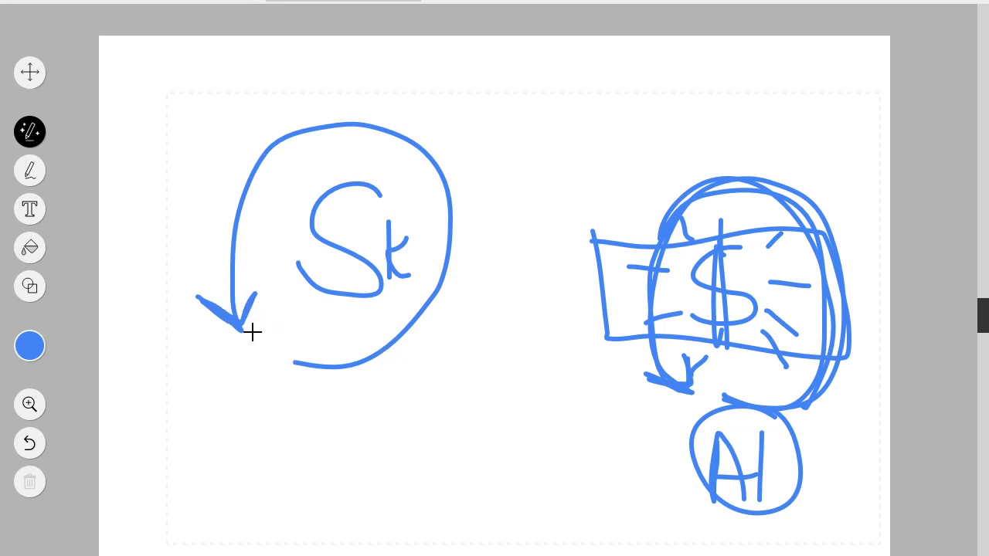
mouse_move(241, 320)
left_mouse_down()
mouse_move(244, 190)
mouse_move(315, 131)
mouse_move(362, 132)
mouse_move(417, 149)
mouse_move(446, 177)
mouse_move(453, 232)
mouse_move(439, 281)
mouse_move(403, 327)
mouse_move(354, 350)
mouse_move(294, 354)
mouse_move(350, 361)
mouse_move(390, 332)
left_mouse_up()
mouse_move(258, 280)
left_mouse_down()
mouse_move(229, 287)
mouse_move(235, 209)
mouse_move(255, 172)
mouse_move(302, 131)
left_mouse_up()
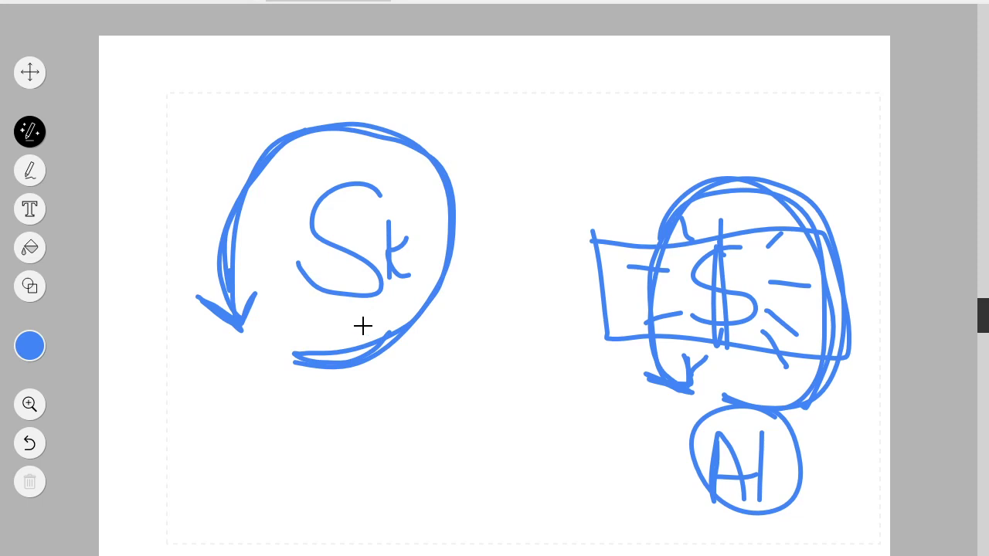
mouse_move(330, 389)
left_mouse_down()
mouse_move(289, 457)
mouse_move(371, 476)
mouse_move(334, 393)
left_mouse_up()
mouse_move(298, 458)
left_mouse_down()
mouse_move(314, 417)
mouse_move(332, 463)
left_mouse_up()
left_click_drag(293, 435, 344, 429)
left_click_drag(356, 407, 356, 469)
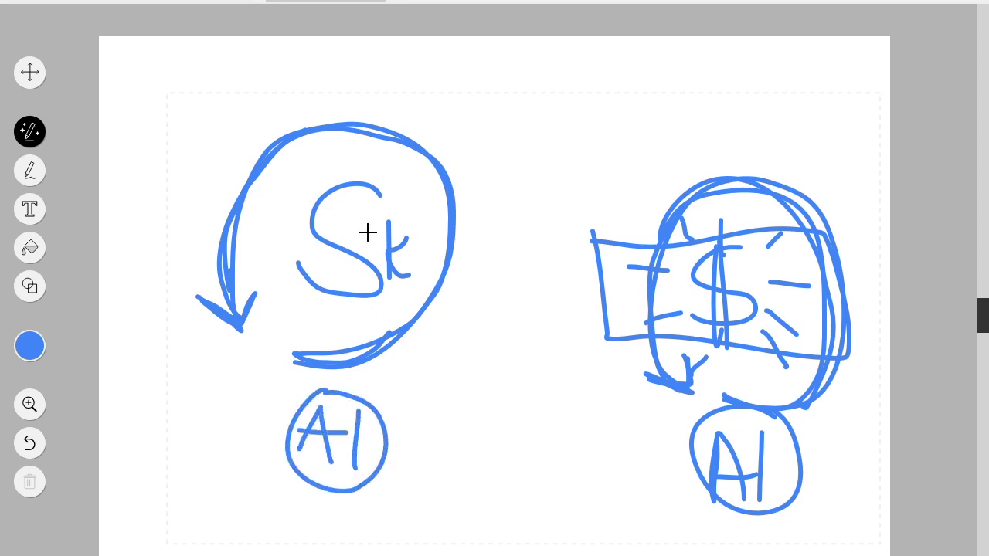
mouse_move(418, 196)
left_mouse_down()
mouse_move(287, 282)
mouse_move(375, 181)
mouse_move(333, 171)
left_mouse_up()
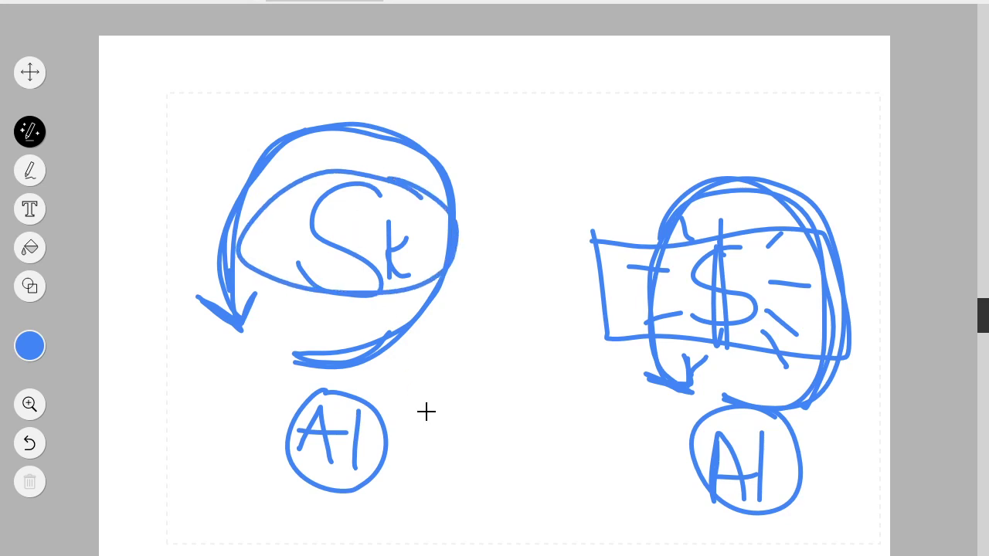
key("ctrl+z")
key("ctrl+z")
key("ctrl+z")
key("ctrl+z")
key("ctrl+z")
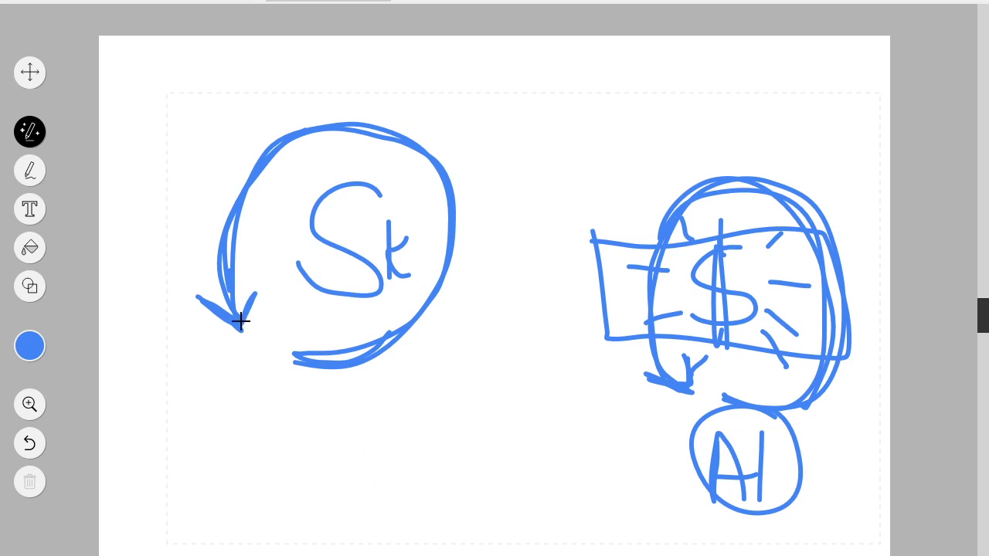
mouse_move(398, 353)
left_mouse_down()
mouse_move(639, 404)
mouse_move(658, 424)
left_mouse_up()
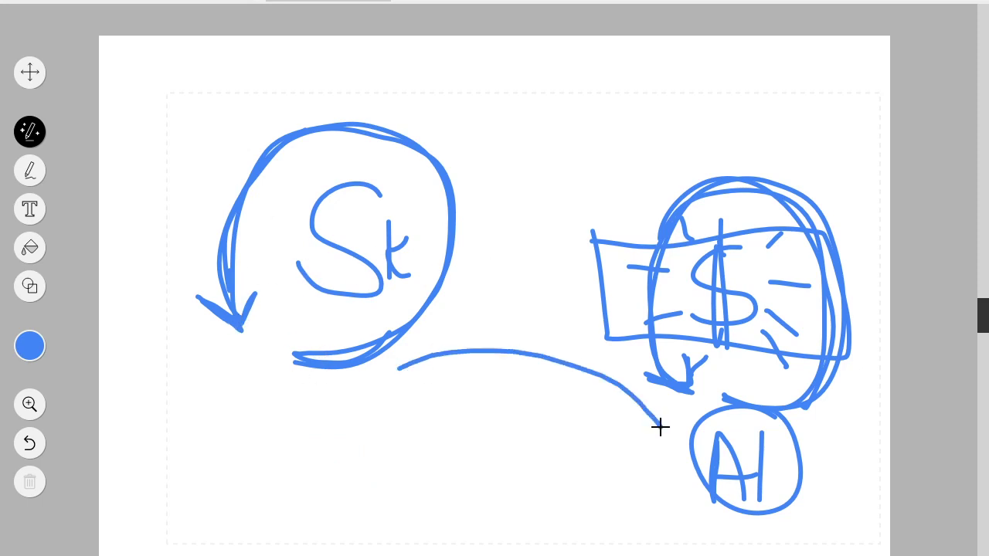
key("ctrl+z")
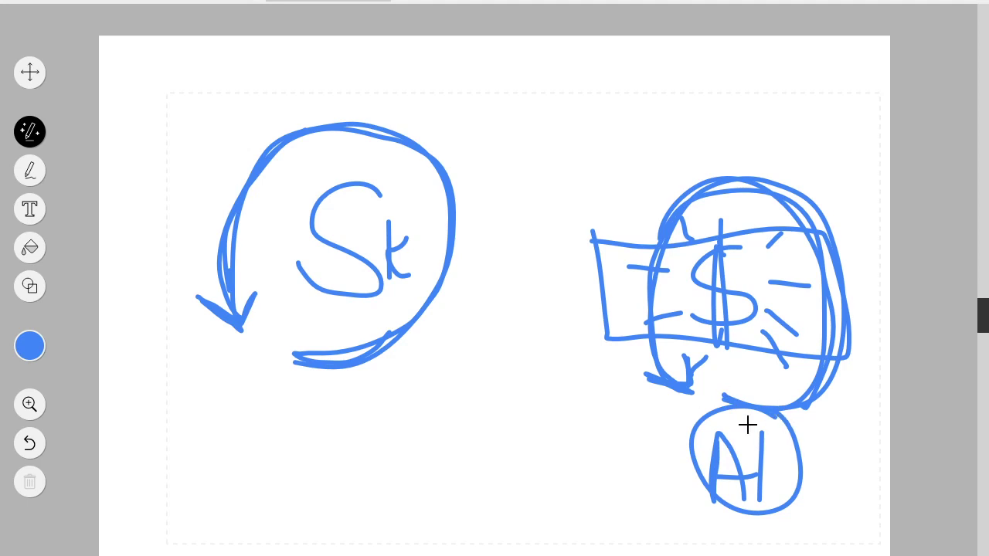
Step: Draw square brackets on both sides of the circled "AI" and retrace the circular arrow around the dollar sign
mouse_move(793, 423)
left_mouse_down()
mouse_move(818, 420)
mouse_move(796, 495)
left_mouse_up()
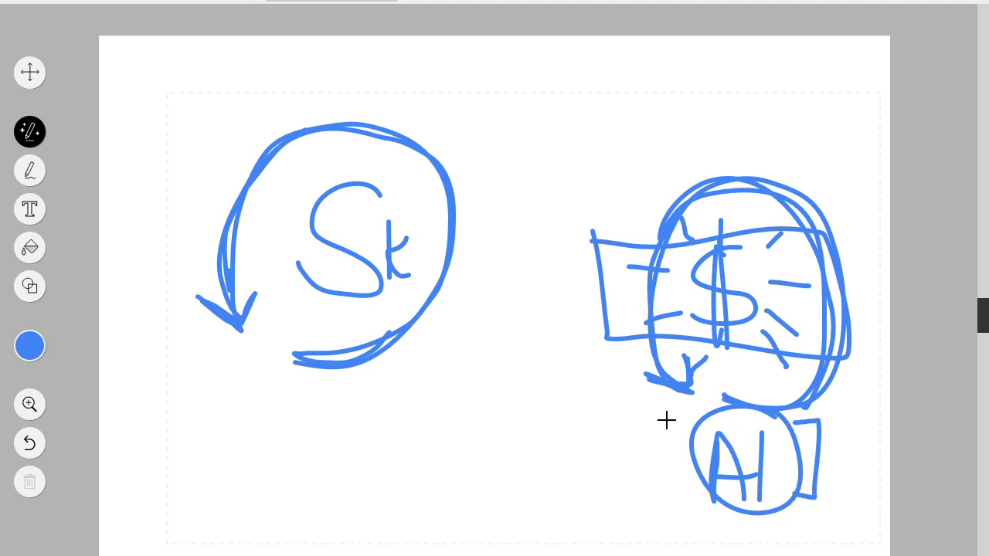
mouse_move(695, 419)
left_mouse_down()
mouse_move(672, 445)
mouse_move(675, 486)
mouse_move(715, 490)
left_mouse_up()
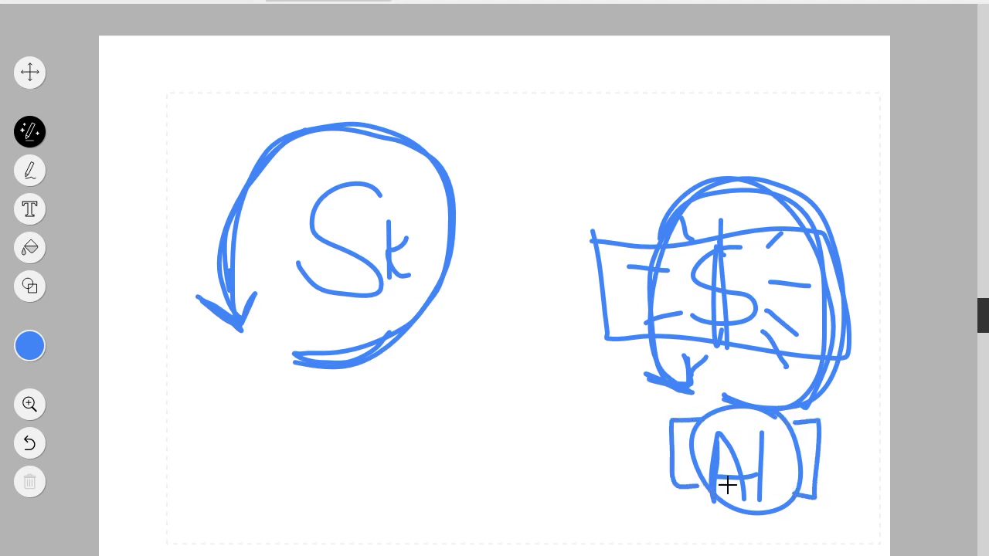
mouse_move(676, 448)
left_mouse_down()
mouse_move(552, 424)
mouse_move(410, 304)
left_mouse_up()
mouse_move(803, 402)
left_mouse_down()
mouse_move(825, 311)
mouse_move(786, 221)
mouse_move(720, 193)
mouse_move(664, 217)
mouse_move(637, 306)
mouse_move(677, 394)
mouse_move(641, 317)
mouse_move(654, 245)
mouse_move(711, 203)
mouse_move(770, 185)
mouse_move(805, 211)
mouse_move(829, 260)
mouse_move(842, 322)
mouse_move(811, 407)
left_mouse_up()
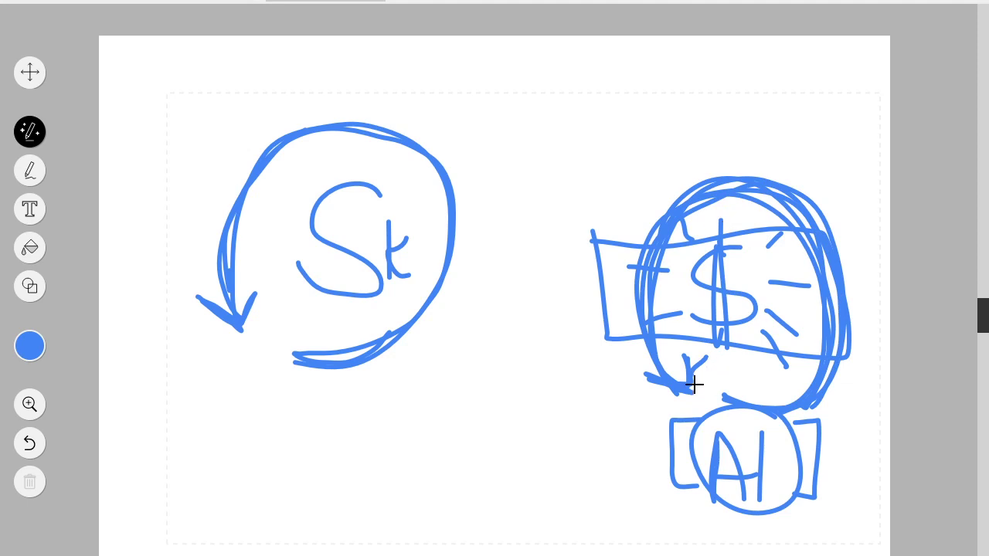
Step: Add longer radiating strokes from the dollar sign out to the surrounding circular arrow on both sides
left_click_drag(765, 338, 804, 398)
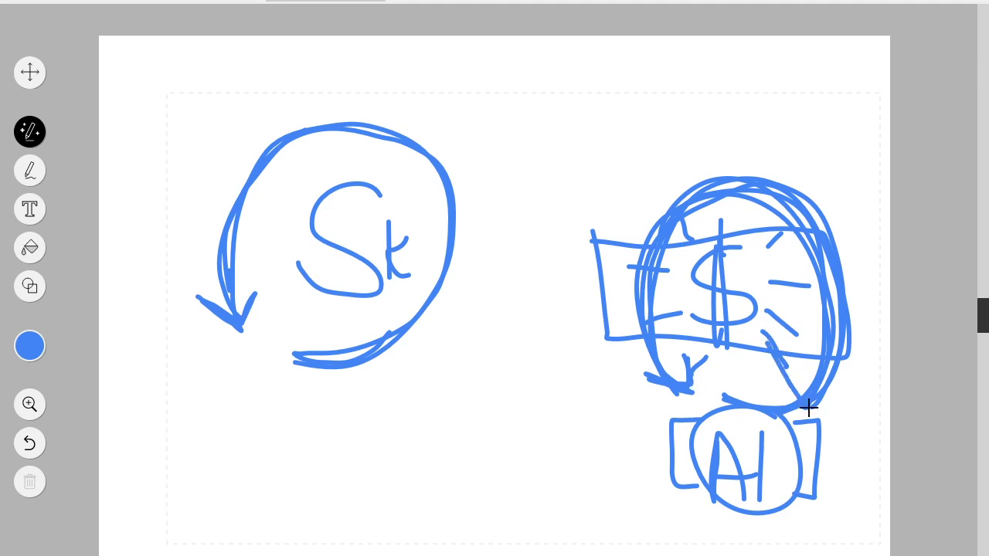
left_click_drag(769, 319, 804, 357)
left_click_drag(774, 305, 822, 330)
left_click_drag(791, 289, 837, 292)
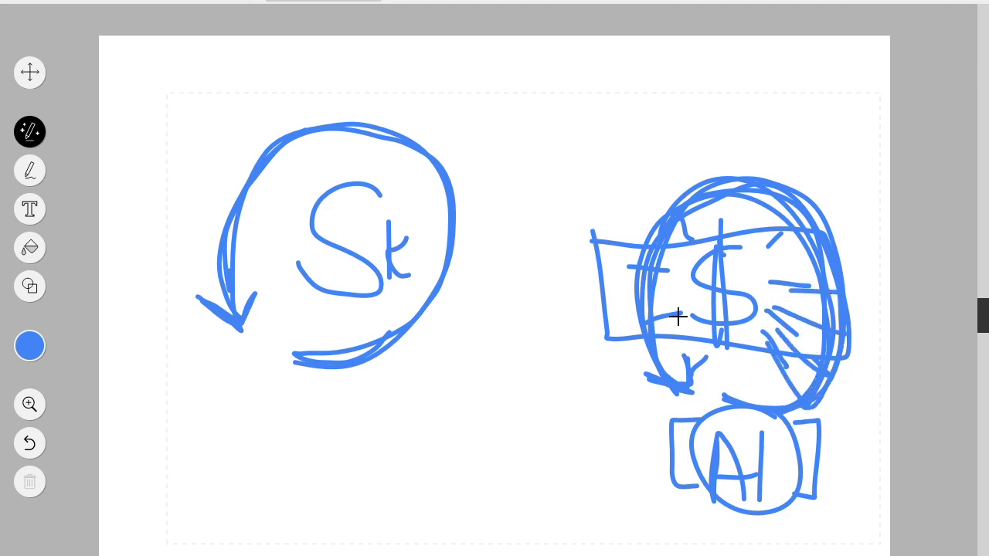
mouse_move(710, 331)
left_mouse_down()
mouse_move(662, 372)
mouse_move(697, 319)
mouse_move(646, 341)
left_mouse_up()
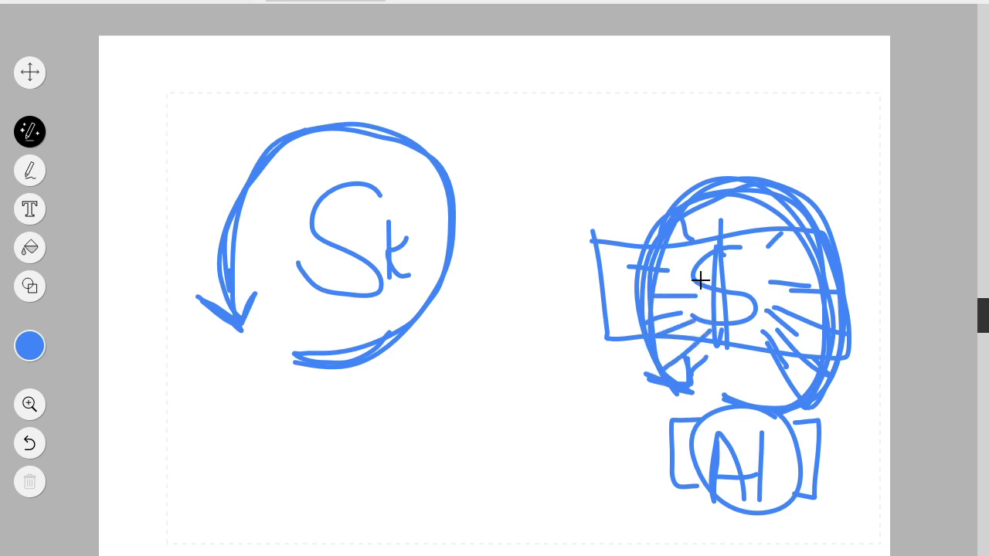
Step: Add two more strokes above the dollar sign and draw radiating strokes below and on the right side of "Sk"
left_click_drag(695, 270, 668, 267)
left_click_drag(712, 228, 711, 185)
left_click_drag(354, 304, 378, 354)
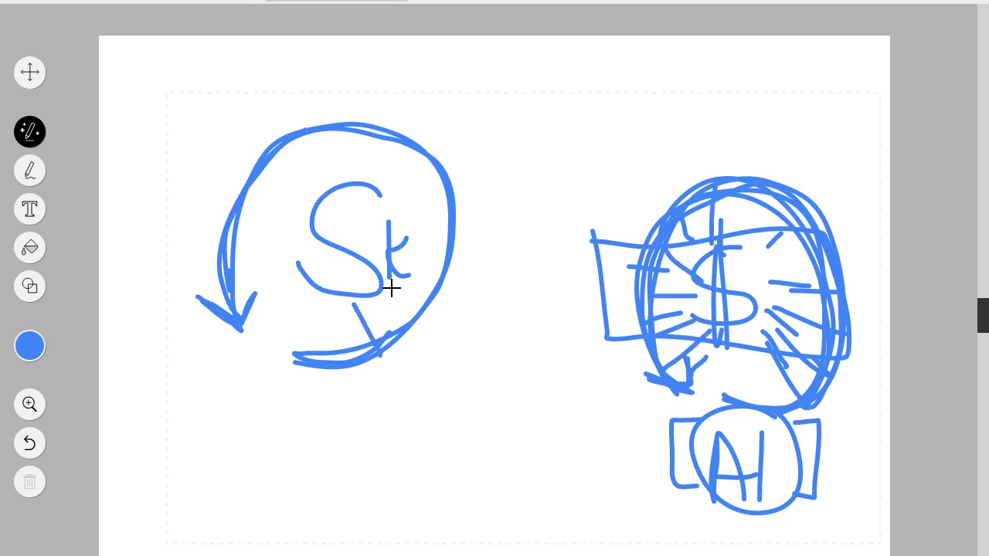
left_click_drag(390, 285, 417, 315)
left_click_drag(424, 262, 444, 268)
left_click_drag(419, 220, 461, 218)
left_click_drag(400, 180, 432, 166)
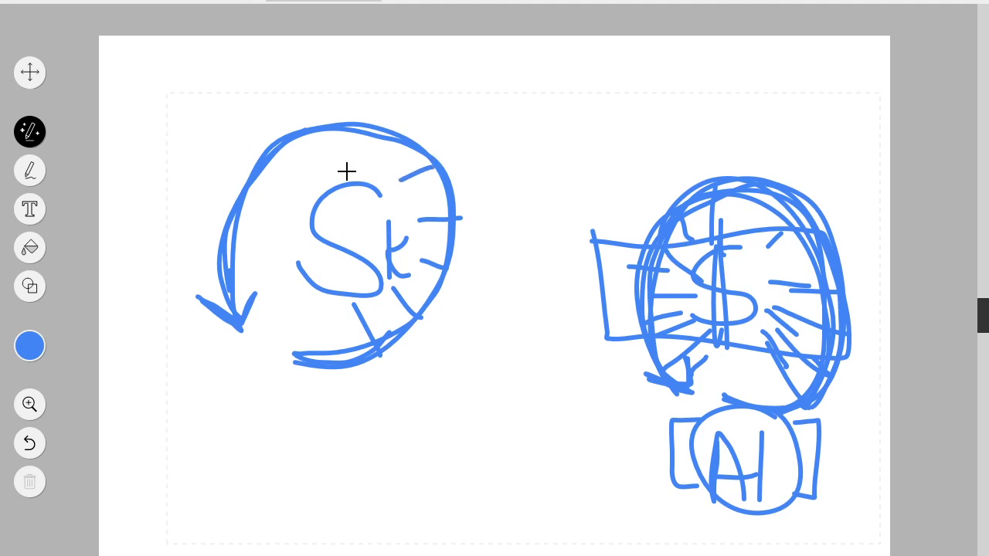
Step: Draw radiating strokes from above and the left side of "Sk" out to its circular arrow
left_click_drag(347, 170, 350, 135)
left_click_drag(312, 176, 298, 151)
left_click_drag(301, 199, 257, 161)
left_click_drag(276, 215, 233, 204)
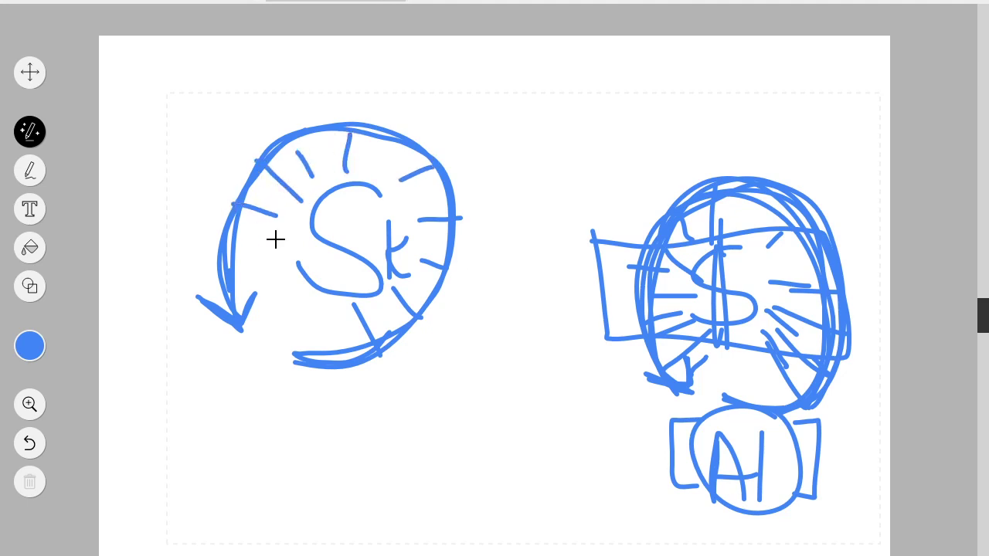
mouse_move(276, 238)
left_mouse_down()
mouse_move(233, 241)
mouse_move(233, 257)
left_mouse_up()
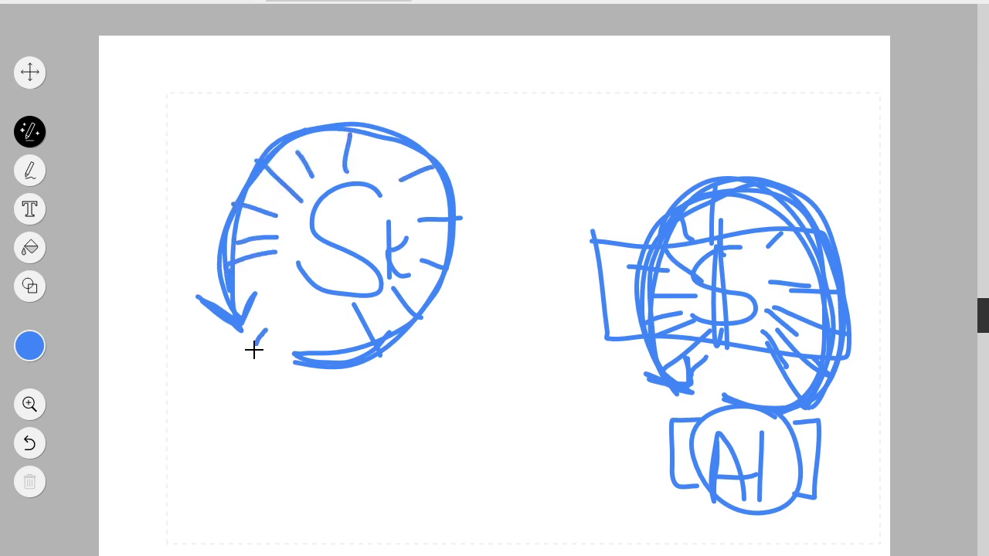
mouse_move(254, 347)
left_mouse_down()
mouse_move(263, 330)
mouse_move(272, 350)
left_mouse_up()
Step: Retrace the dollar sign and its circle's arrowhead, and draw a short arrow from the other circle's arrowhead to "Sk"
mouse_move(695, 358)
left_mouse_down()
mouse_move(692, 386)
mouse_move(638, 375)
left_mouse_up()
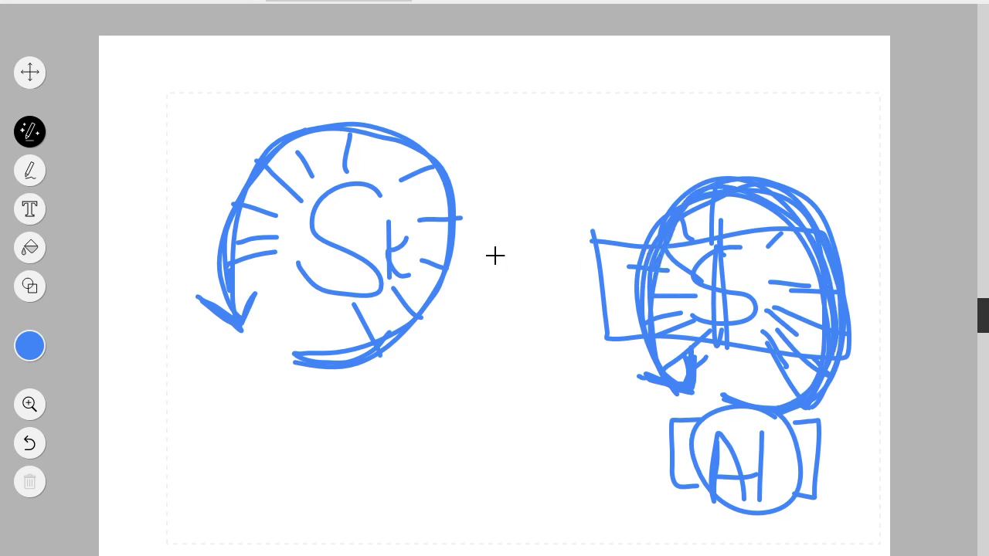
left_click_drag(229, 303, 270, 277)
left_click_drag(209, 296, 219, 232)
mouse_move(270, 285)
left_mouse_down()
mouse_move(312, 270)
mouse_move(280, 266)
left_mouse_up()
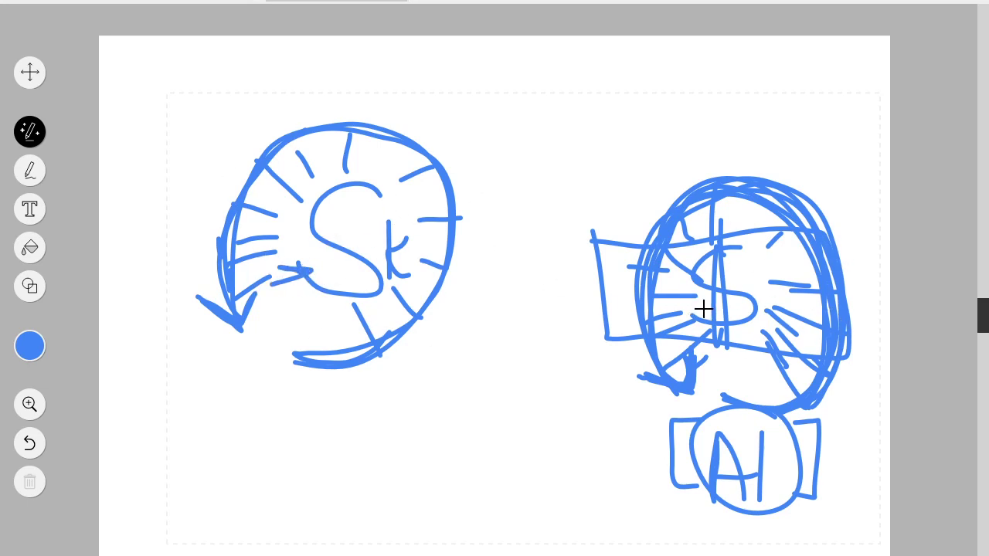
mouse_move(701, 316)
left_mouse_down()
mouse_move(751, 313)
mouse_move(692, 269)
mouse_move(728, 246)
left_mouse_up()
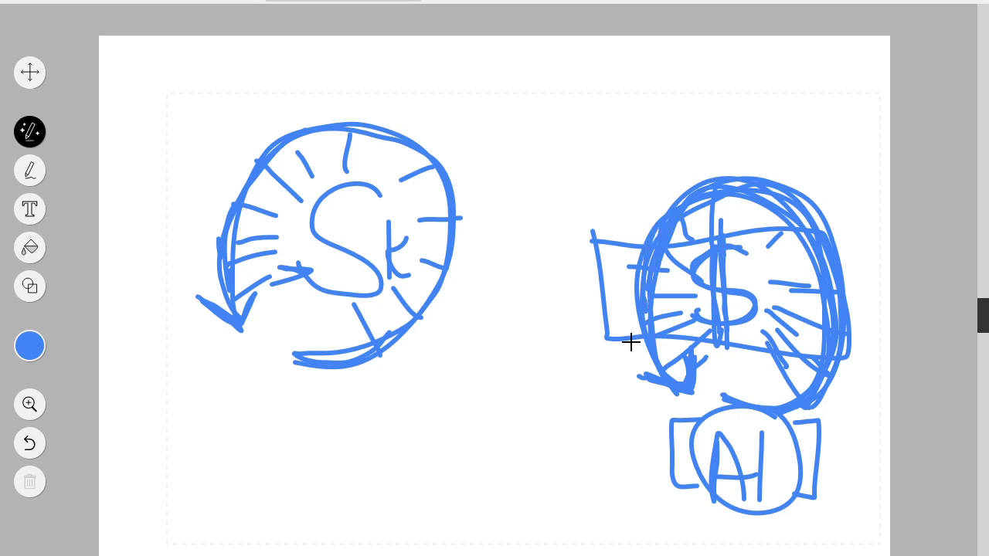
Step: Switch to Discord and highlight the words EFFORT and MONEY in story-2020 message 2 about life looking unobtainable
key("alt+Tab")
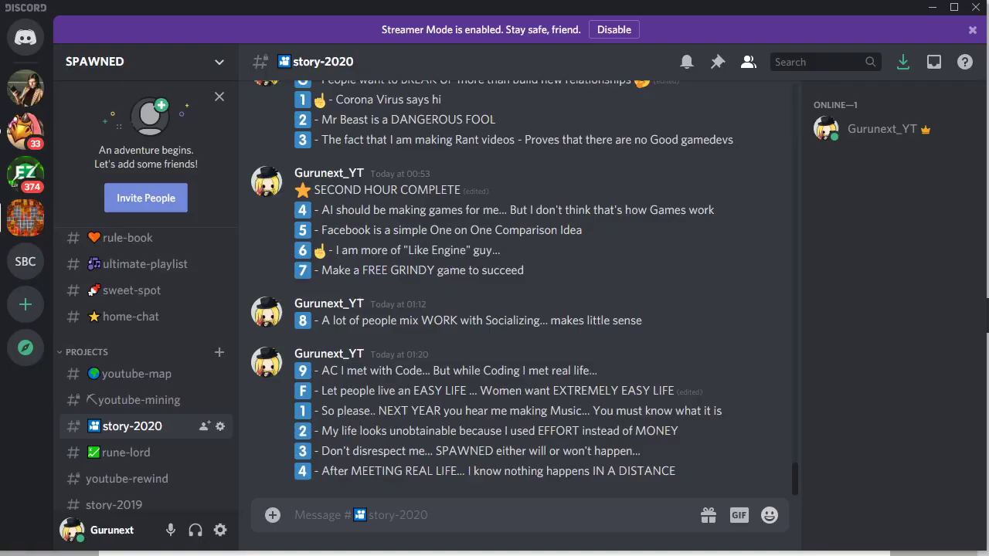
double_click(646, 434)
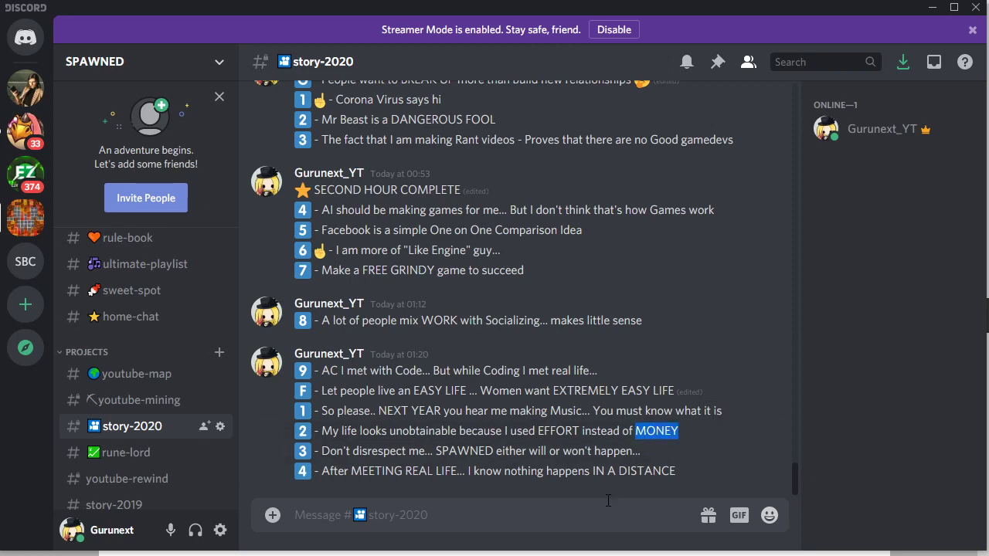
double_click(557, 431)
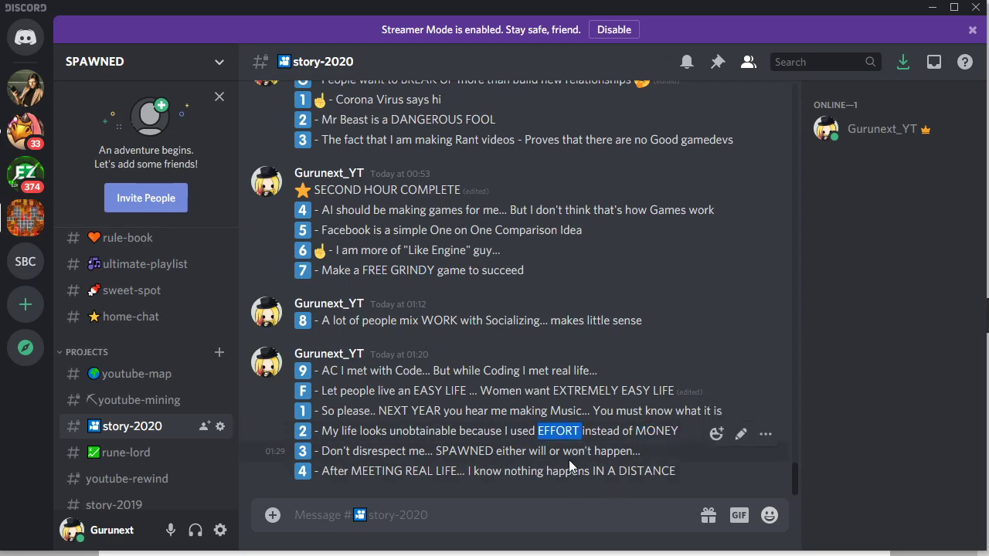
left_click(568, 435)
double_click(568, 434)
left_click(538, 516)
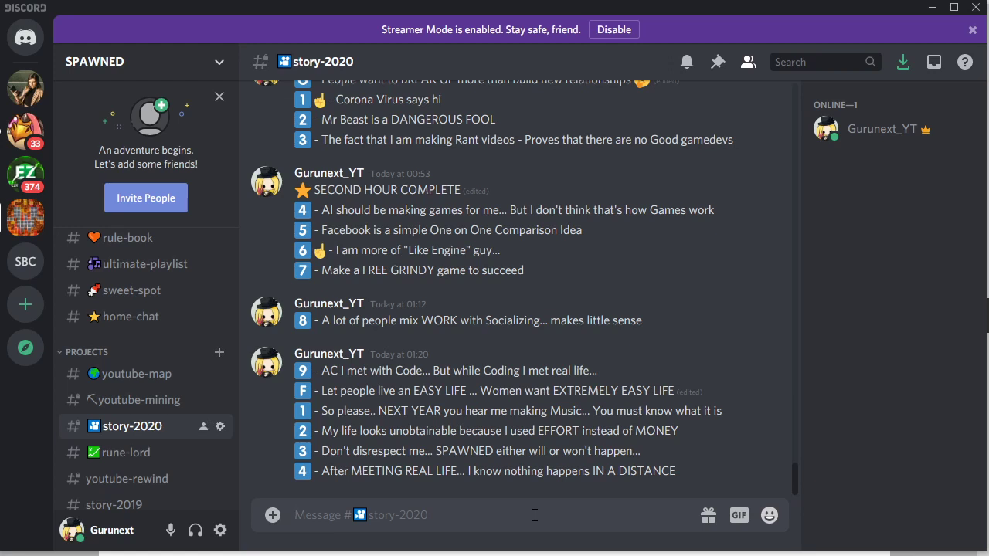
double_click(560, 431)
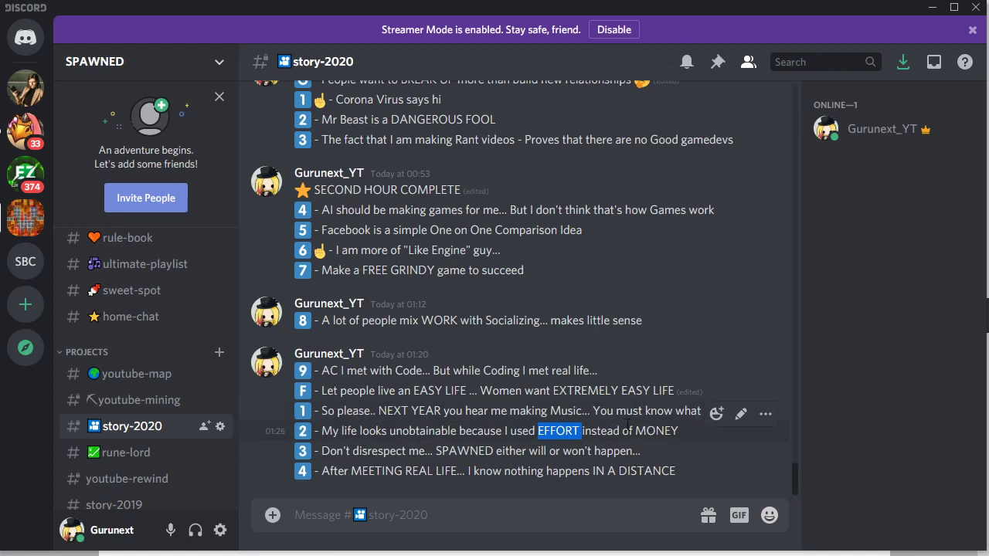
double_click(556, 433)
double_click(658, 431)
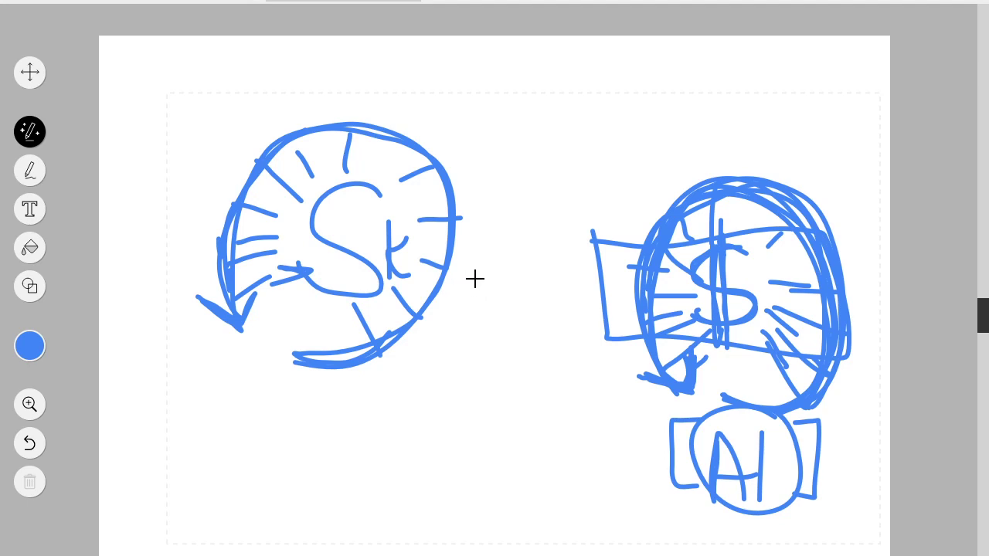
Step: In the sketch, draw a horizontal line linking the "Sk" circle to the banknote, with a question mark beneath it
mouse_move(474, 278)
left_mouse_down()
mouse_move(619, 276)
mouse_move(469, 274)
mouse_move(618, 278)
left_mouse_up()
mouse_move(542, 310)
left_mouse_down()
mouse_move(577, 312)
mouse_move(553, 340)
mouse_move(557, 365)
mouse_move(550, 313)
left_mouse_up()
left_click(550, 371)
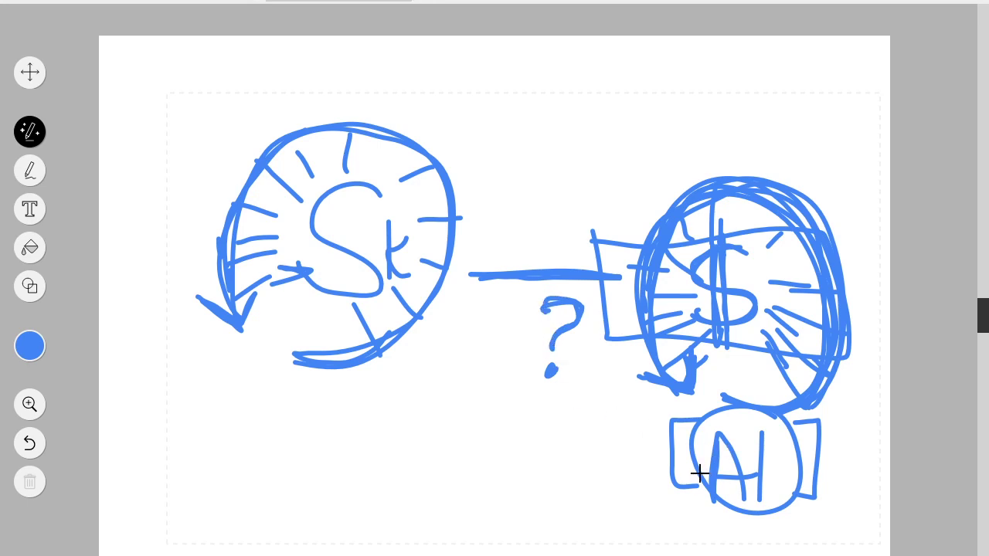
Step: Retrace the left "AI" bracket's base and the "Sk" circle's right side, and add a tick above the dollar circle
left_click_drag(706, 487, 680, 486)
left_click_drag(742, 189, 744, 159)
mouse_move(310, 360)
left_mouse_down()
mouse_move(369, 361)
mouse_move(422, 330)
mouse_move(464, 273)
mouse_move(464, 187)
left_mouse_up()
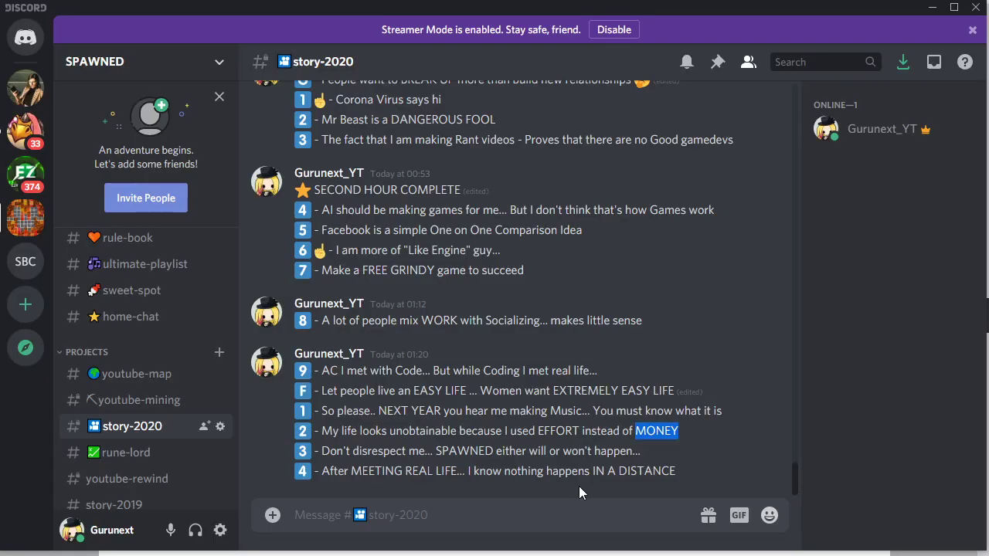
Step: Switch to Discord and highlight the word MONEY in the effort-versus-money message again
left_click(580, 488)
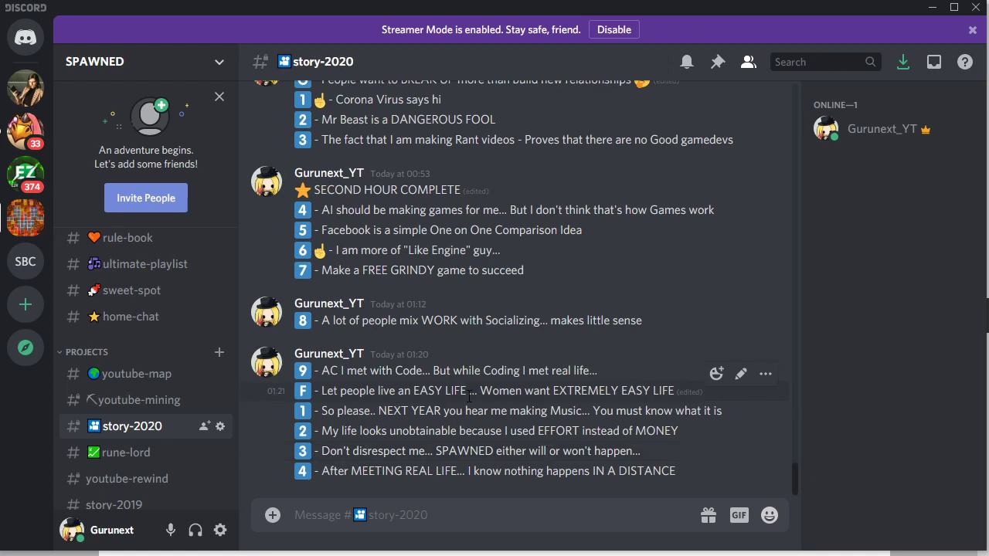
double_click(657, 430)
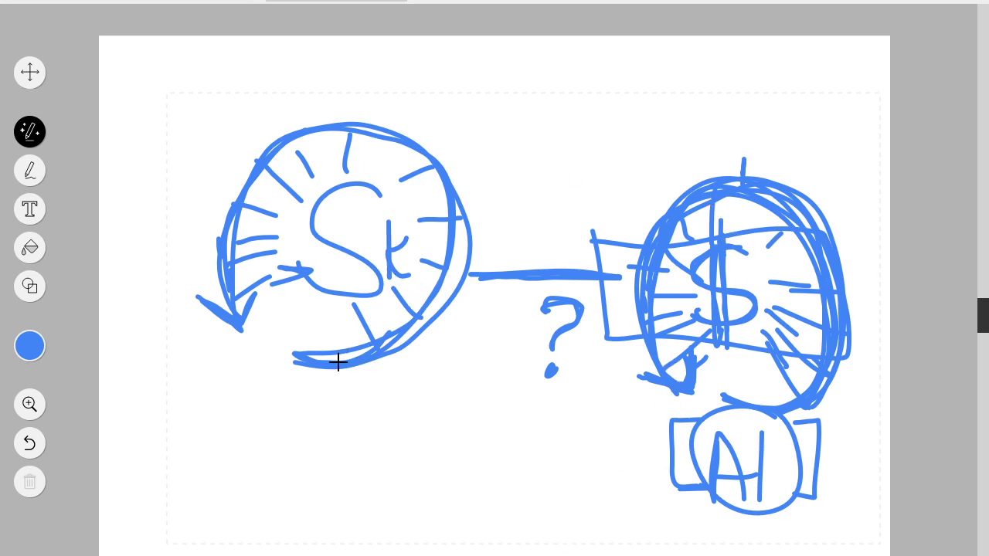
Step: In the sketch, retrace both sides of the "Sk" circular arrow and its arrowhead, undoing a larger circle drawn around it
mouse_move(413, 331)
left_mouse_down()
mouse_move(457, 271)
mouse_move(474, 195)
mouse_move(459, 178)
mouse_move(446, 269)
mouse_move(460, 190)
mouse_move(433, 147)
left_mouse_up()
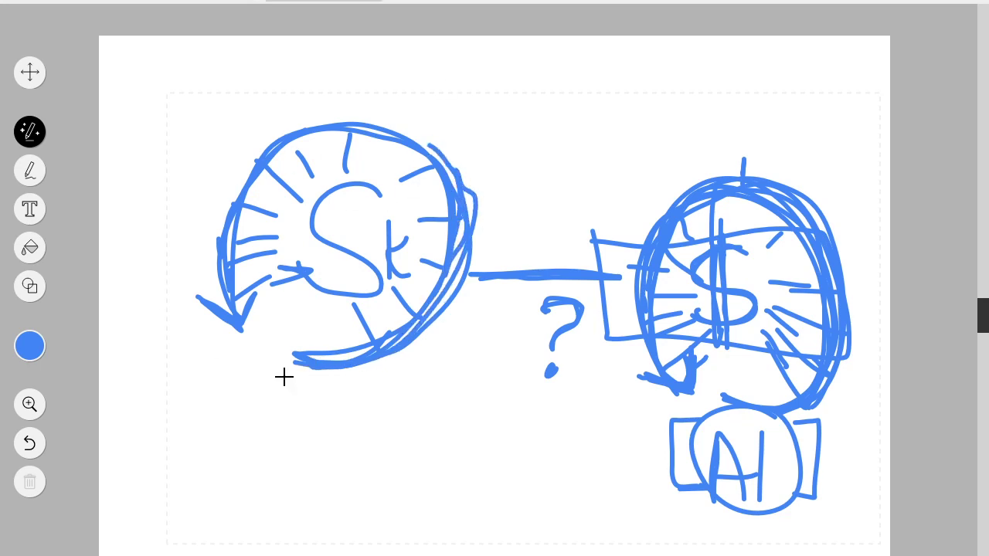
mouse_move(453, 97)
left_mouse_down()
mouse_move(325, 69)
mouse_move(475, 167)
mouse_move(453, 96)
left_mouse_up()
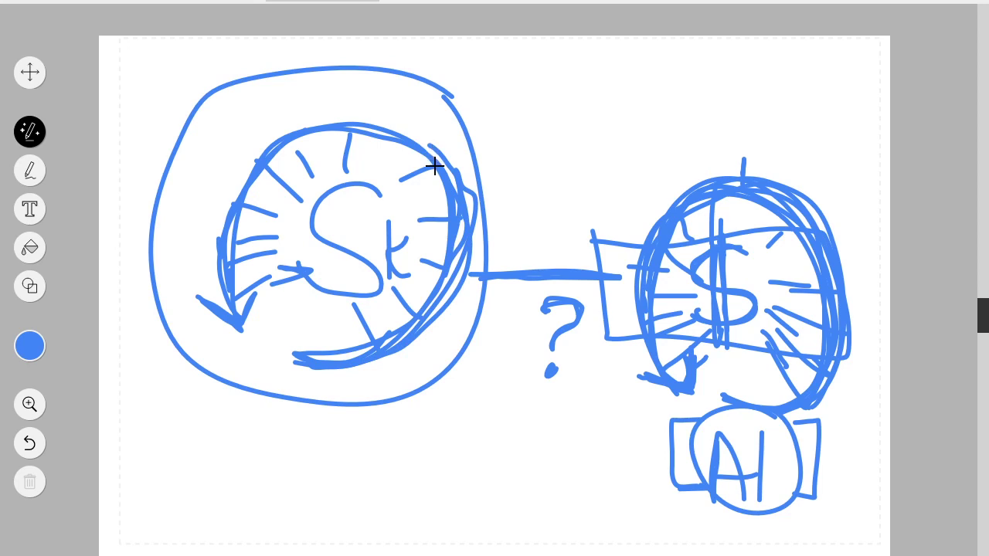
key("ctrl+z")
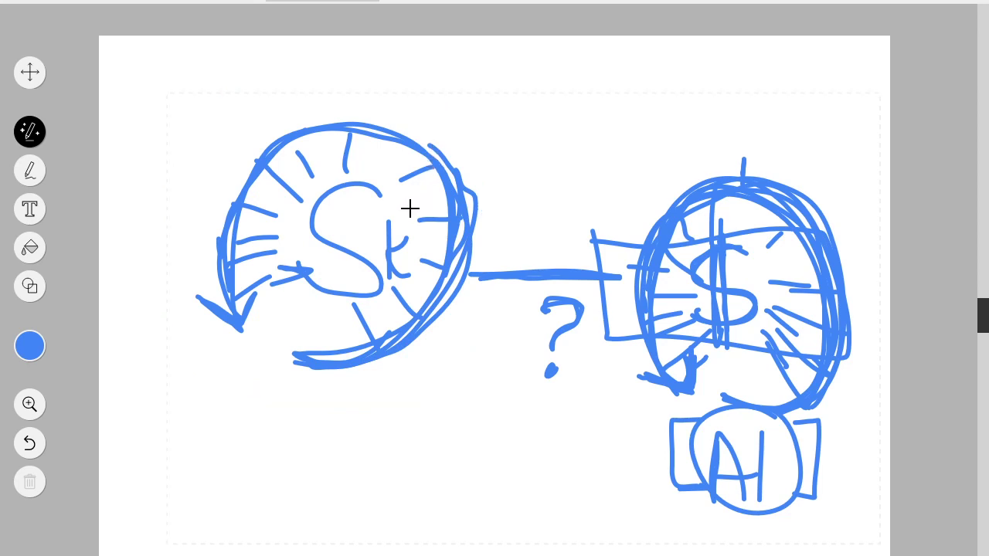
mouse_move(228, 263)
left_mouse_down()
mouse_move(236, 223)
mouse_move(222, 290)
mouse_move(237, 191)
mouse_move(265, 146)
left_mouse_up()
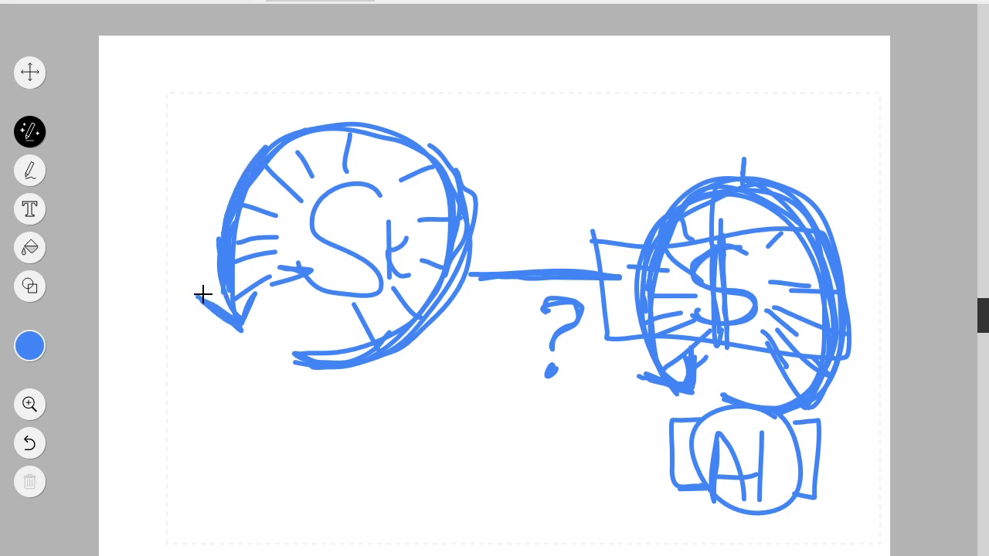
mouse_move(249, 296)
left_mouse_down()
mouse_move(236, 322)
mouse_move(227, 311)
left_mouse_up()
mouse_move(780, 138)
left_mouse_down()
mouse_move(89, 43)
mouse_move(834, 426)
mouse_move(819, 125)
left_mouse_up()
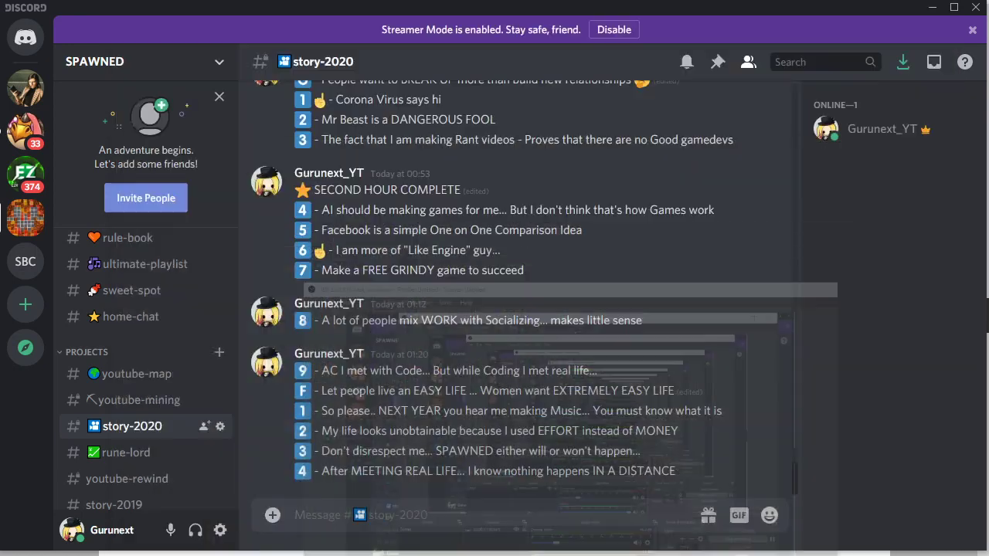
Step: In Discord, view the youtube-mining channel and highlight the ranked dollar entries in the youtube-map channel
left_click(113, 403)
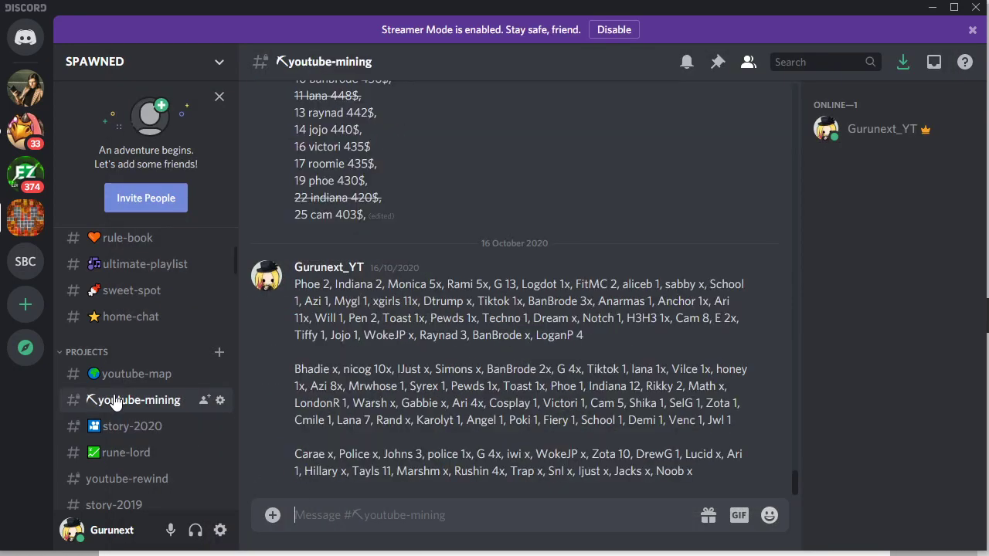
left_click(124, 378)
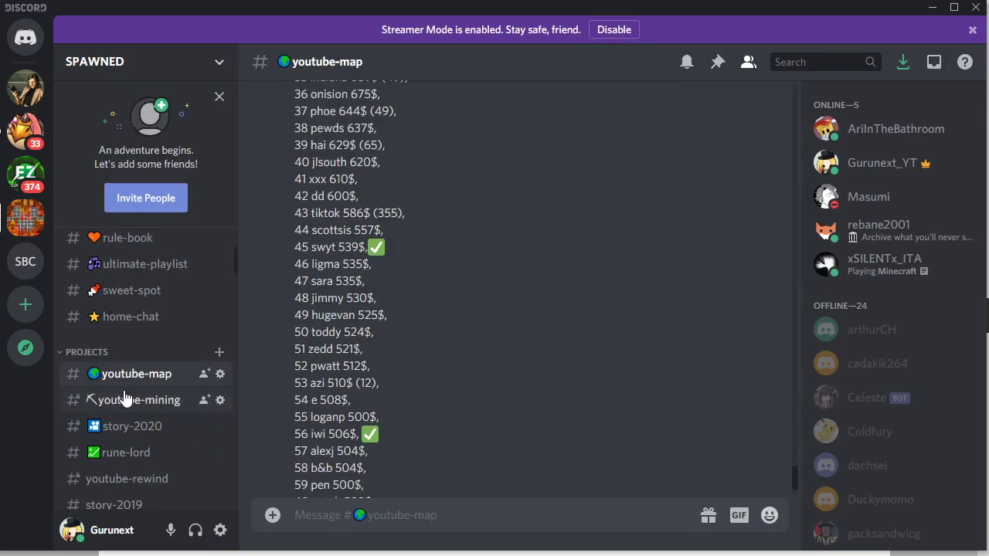
scroll(353, 399, "up", 6)
left_click_drag(294, 235, 365, 236)
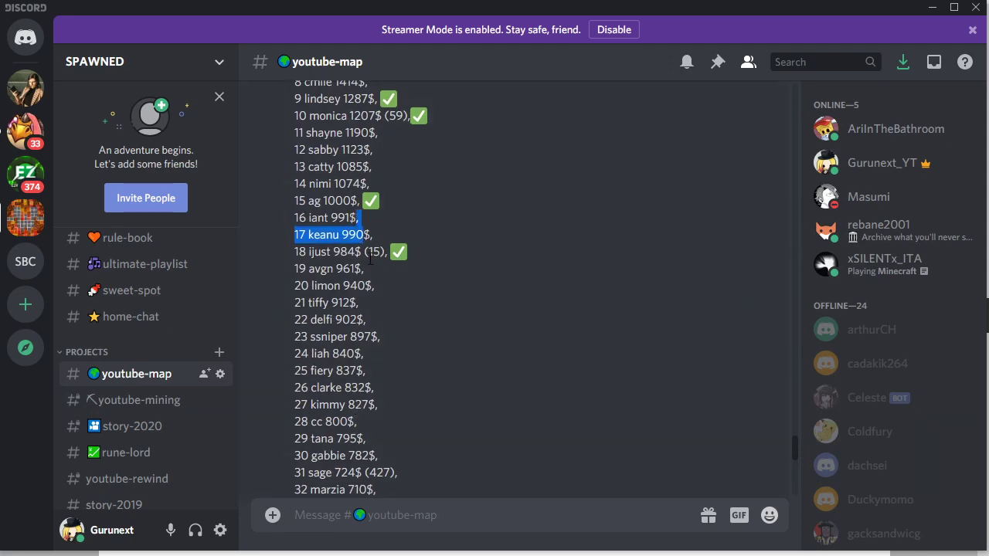
scroll(296, 319, "up", 5)
left_click_drag(291, 320, 442, 422)
scroll(428, 378, "down", 6)
scroll(454, 382, "down", 4)
scroll(459, 377, "down", 1)
scroll(439, 426, "up", 10)
scroll(440, 423, "down", 3)
scroll(440, 424, "down", 3)
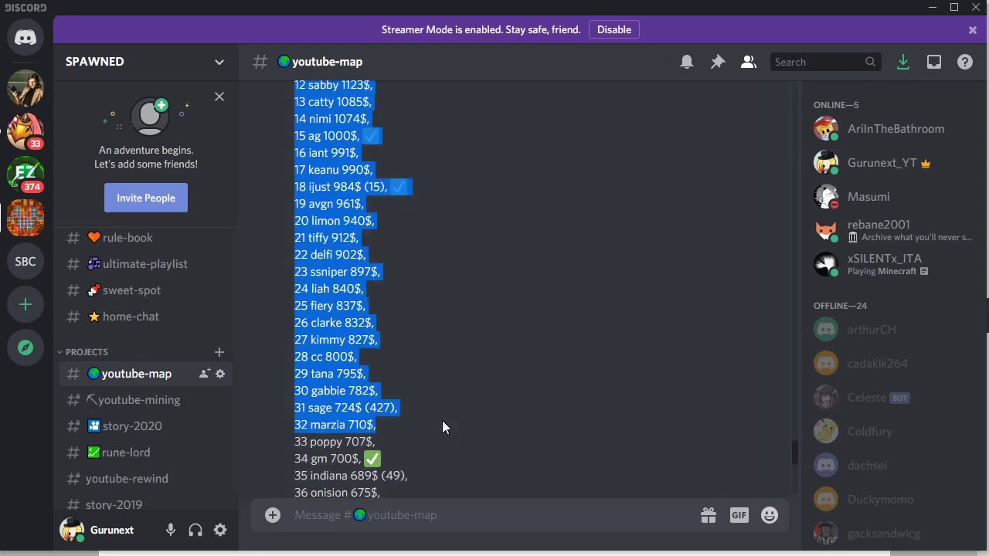
Step: Examine the "EQUALITY GAMES 61 People in the Arena" list in youtube-map from its last entries up to its heading
left_click(453, 281)
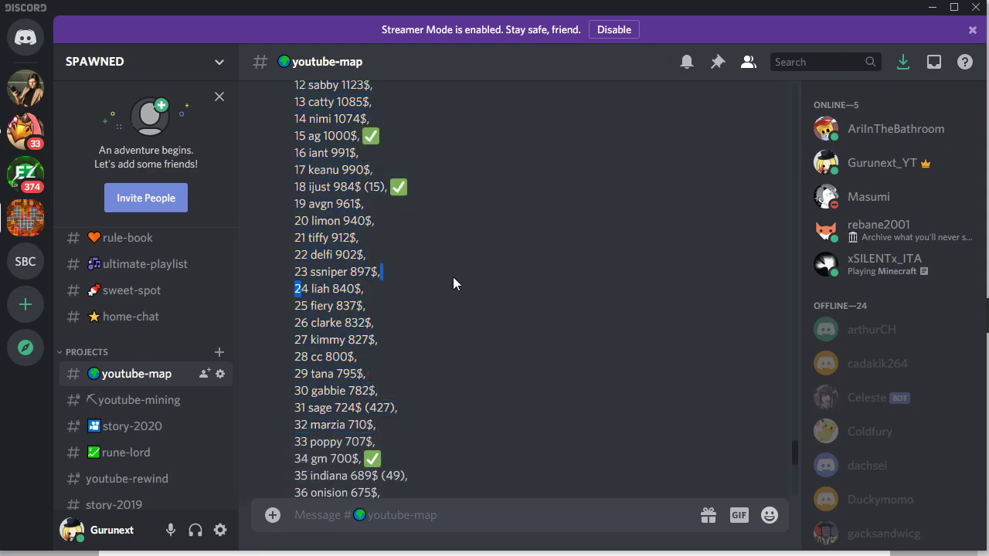
triple_click(453, 277)
scroll(453, 277, "down", 6)
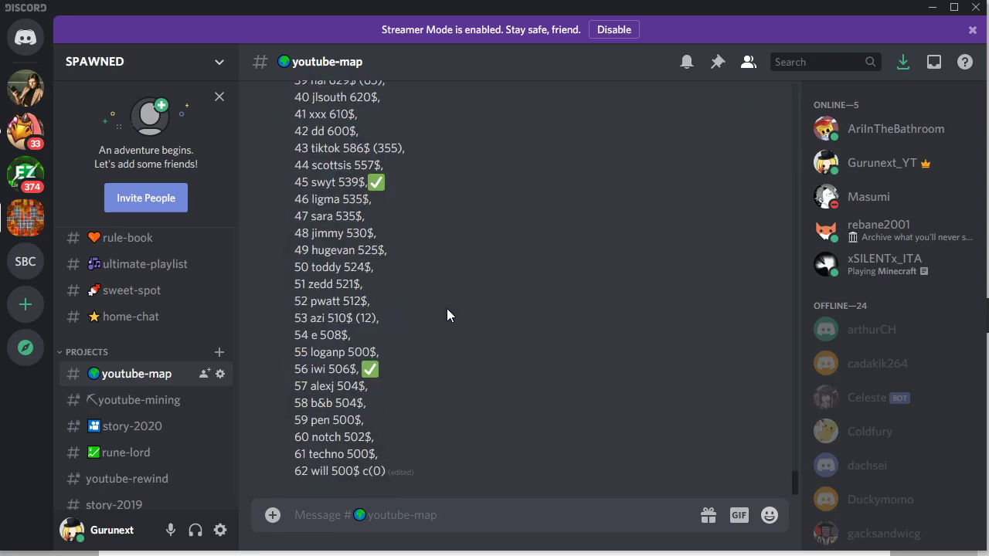
scroll(444, 431, "up", 5)
scroll(444, 431, "up", 3)
double_click(444, 425)
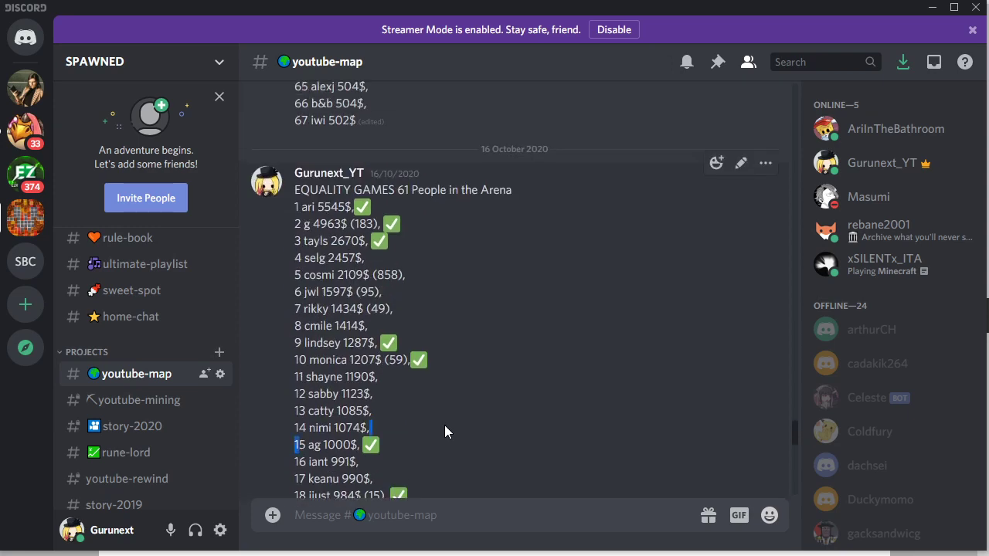
left_click(446, 417)
scroll(443, 387, "up", 1)
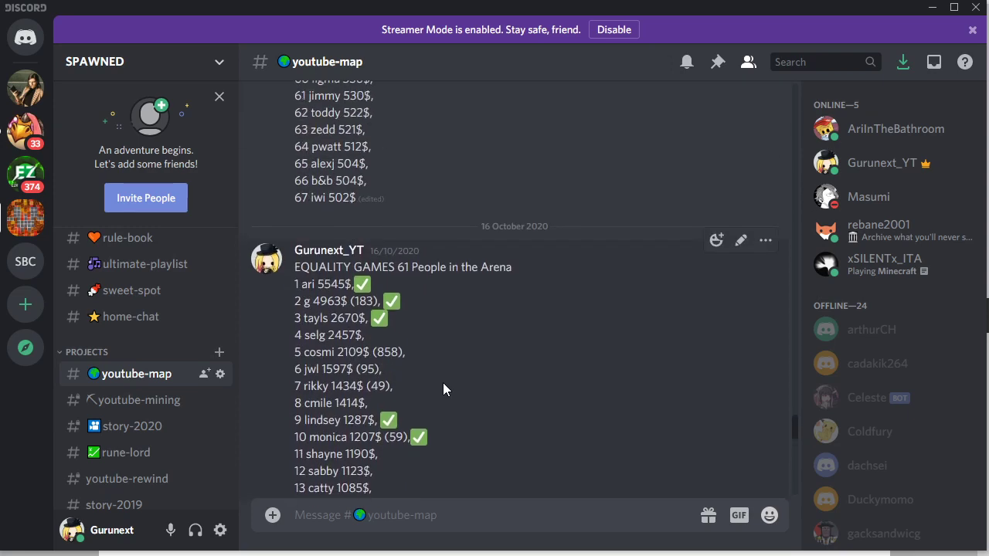
scroll(443, 387, "down", 4)
Step: Switch to Unity, select the Main object, clear the Console and activate the Task Master script's Task field
key("alt+Tab")
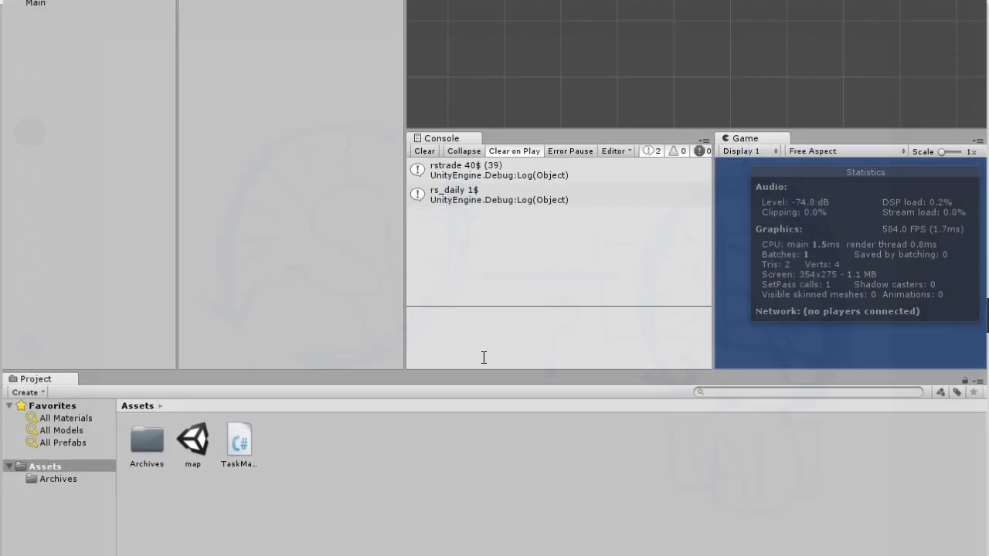
left_click(27, 7)
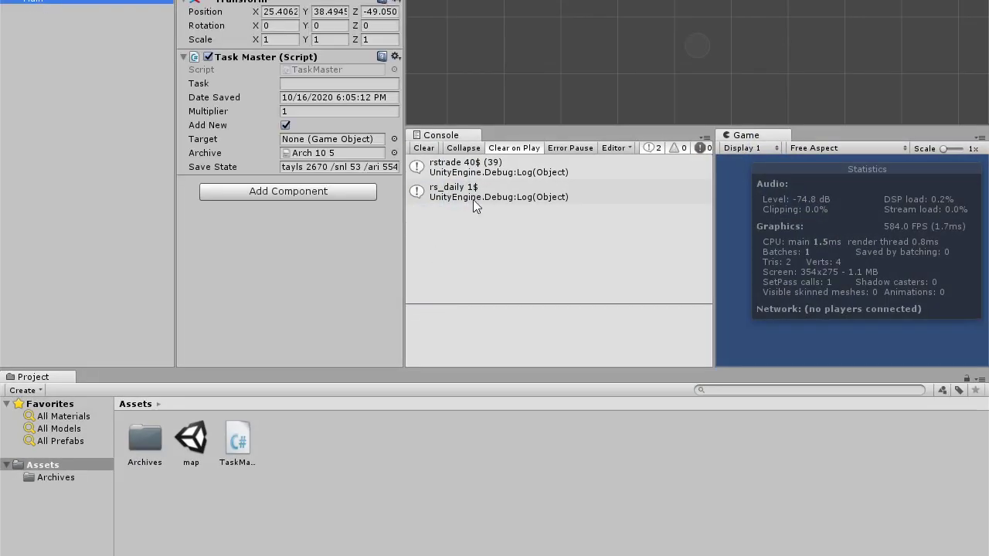
left_click(424, 148)
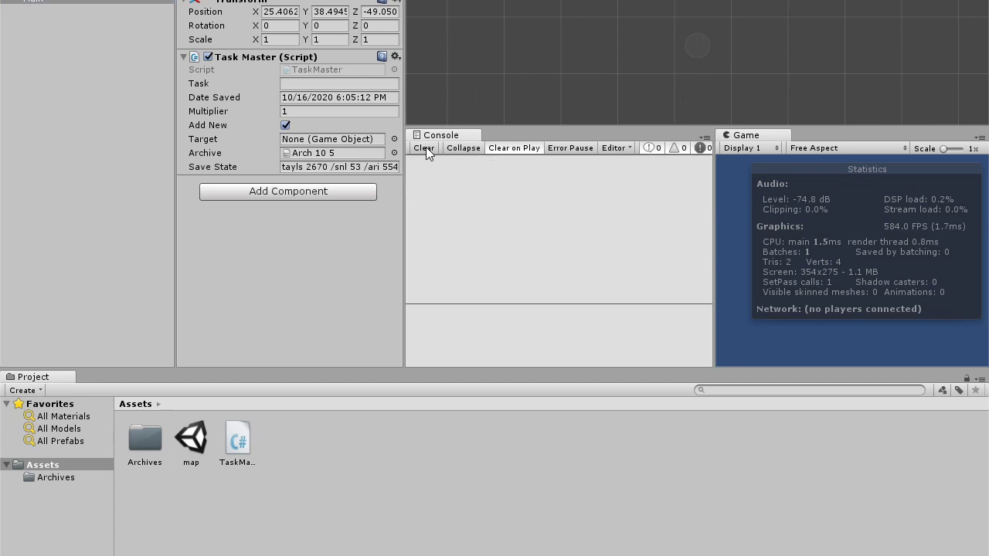
left_click(320, 85)
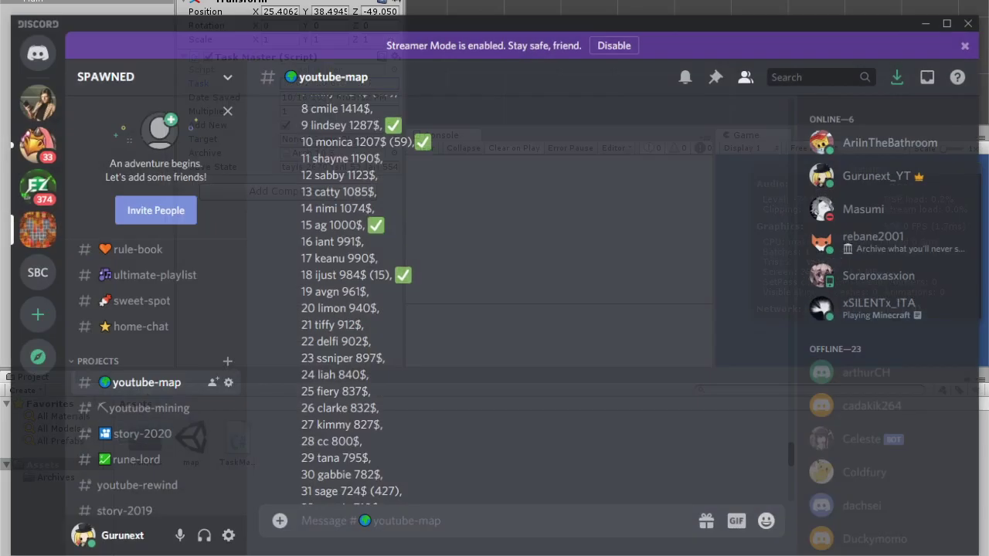
Step: Switch back to Discord and look through the ranked lists in the youtube-map channel
key("alt+Tab")
left_click_drag(337, 332, 361, 366)
left_click(367, 395)
scroll(366, 395, "down", 8)
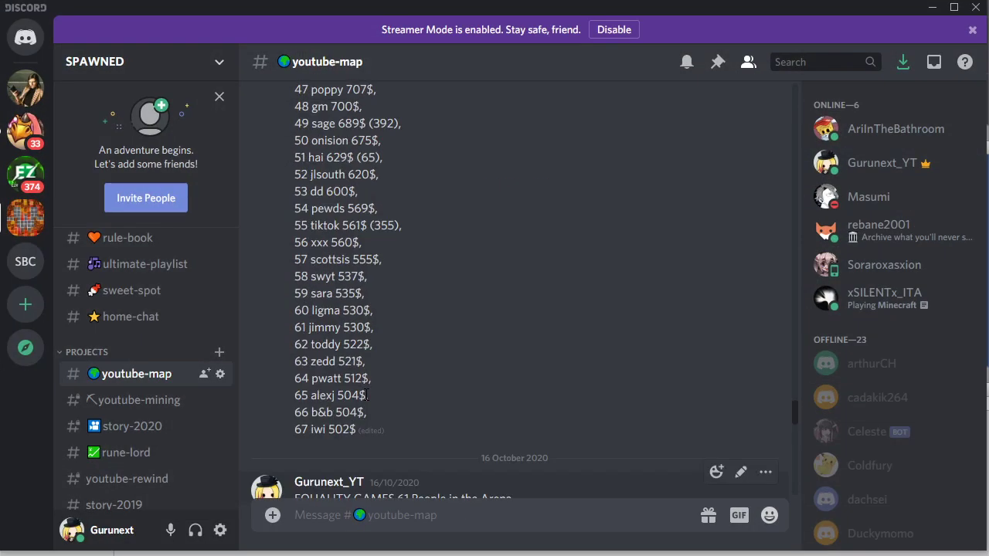
Step: Look through the October 2020 ranked lists in youtube-map, focusing on the entries between ranks 30 and 67
scroll(366, 394, "up", 1)
scroll(366, 395, "down", 2)
scroll(449, 303, "up", 10)
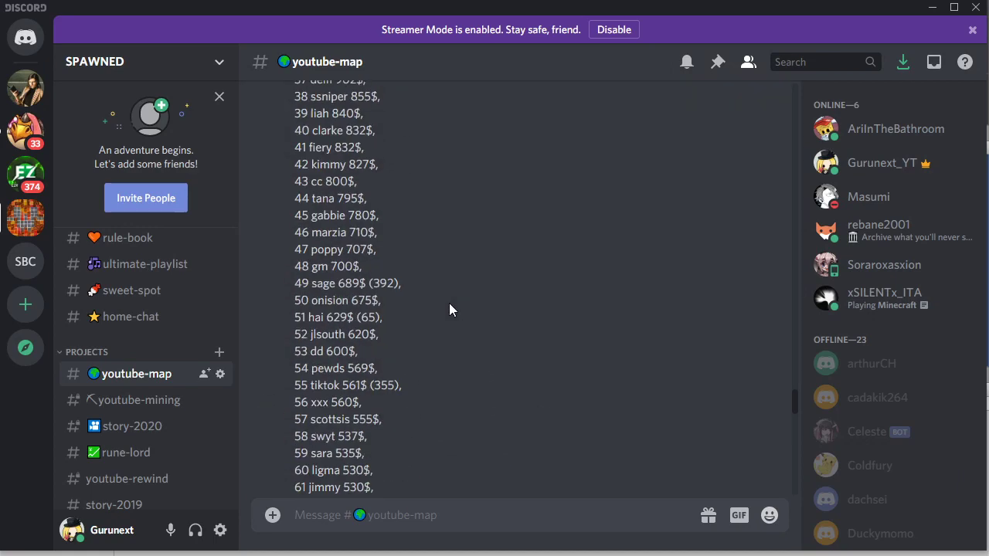
scroll(452, 312, "up", 5)
scroll(503, 413, "down", 1)
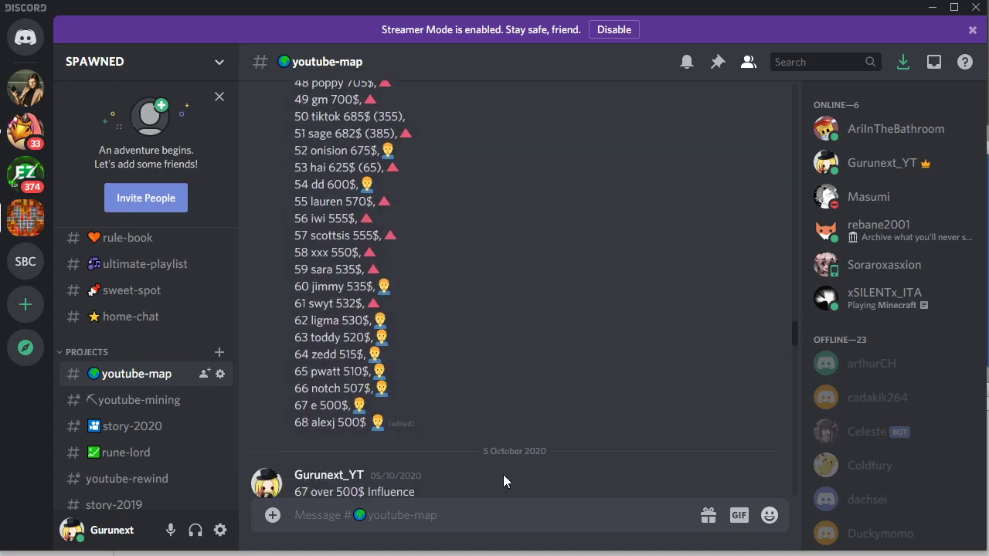
scroll(487, 415, "down", 12)
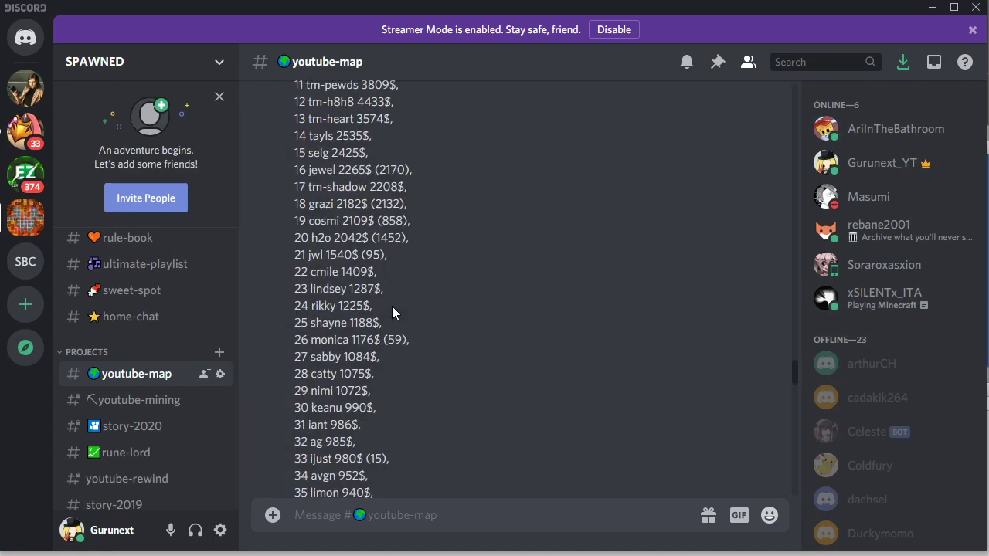
scroll(388, 303, "down", 3)
scroll(307, 281, "up", 3)
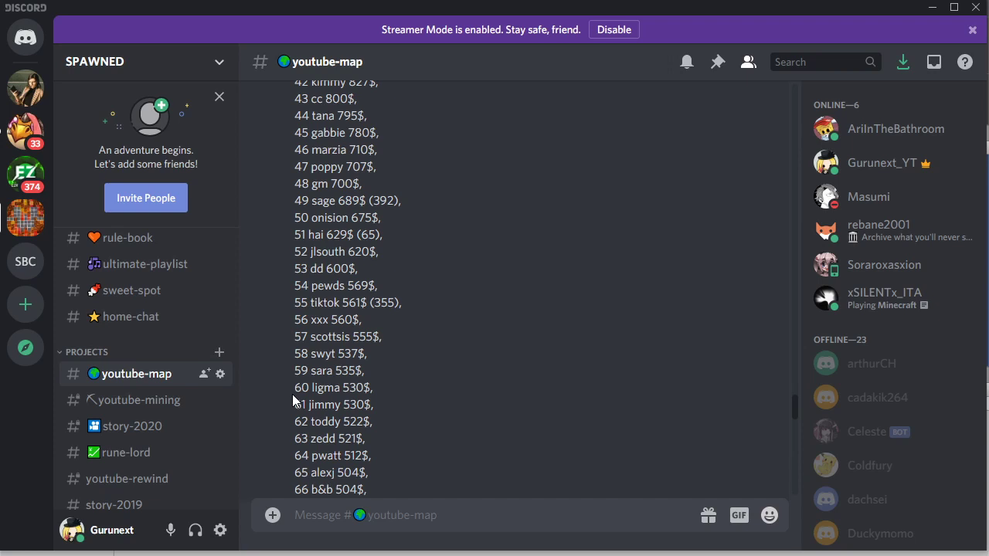
scroll(289, 415, "up", 3)
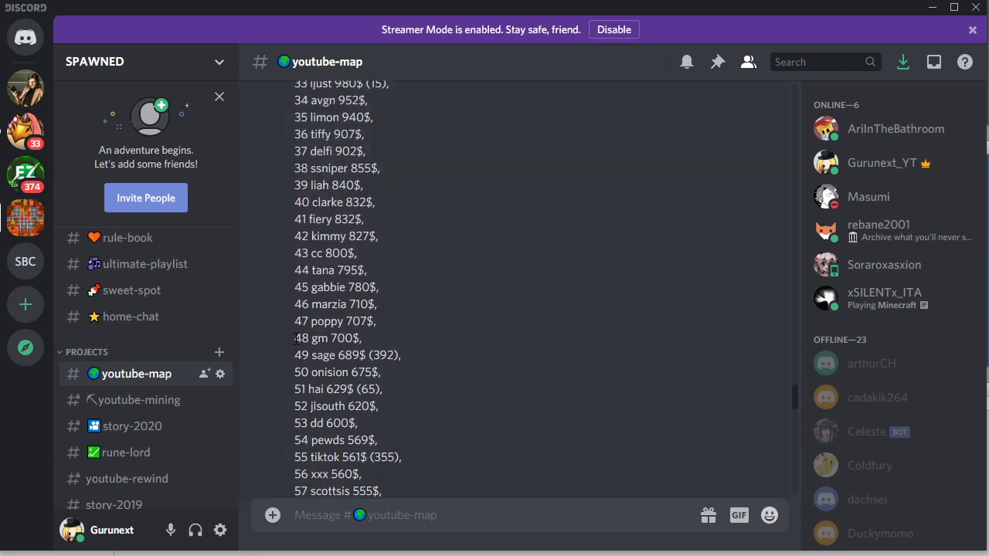
scroll(295, 332, "up", 1)
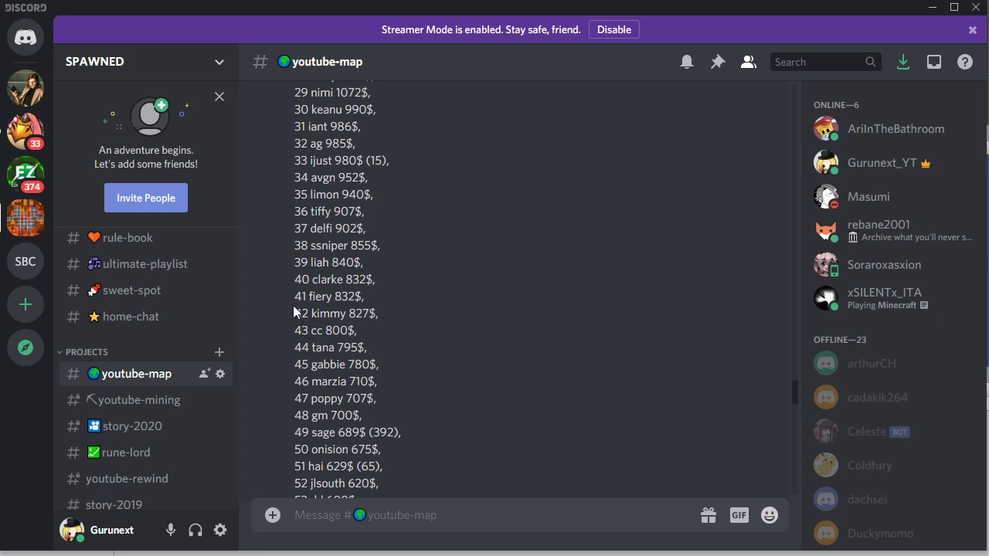
Step: Highlight individual entries, including rank 64, in the 67-entry list posted before 16 October 2020, and clear the highlight
left_click_drag(295, 300, 380, 302)
scroll(389, 292, "up", 1)
scroll(382, 296, "up", 3)
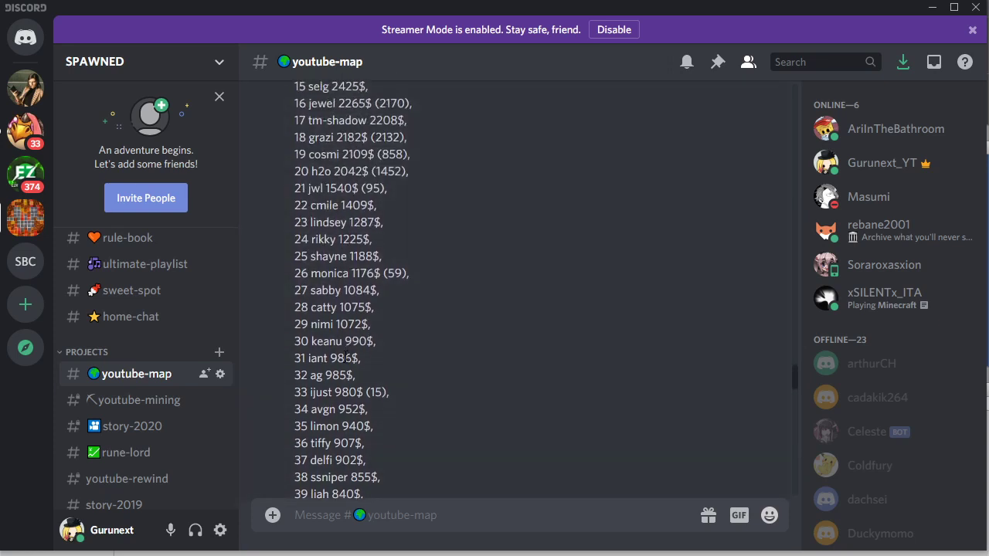
scroll(347, 358, "down", 8)
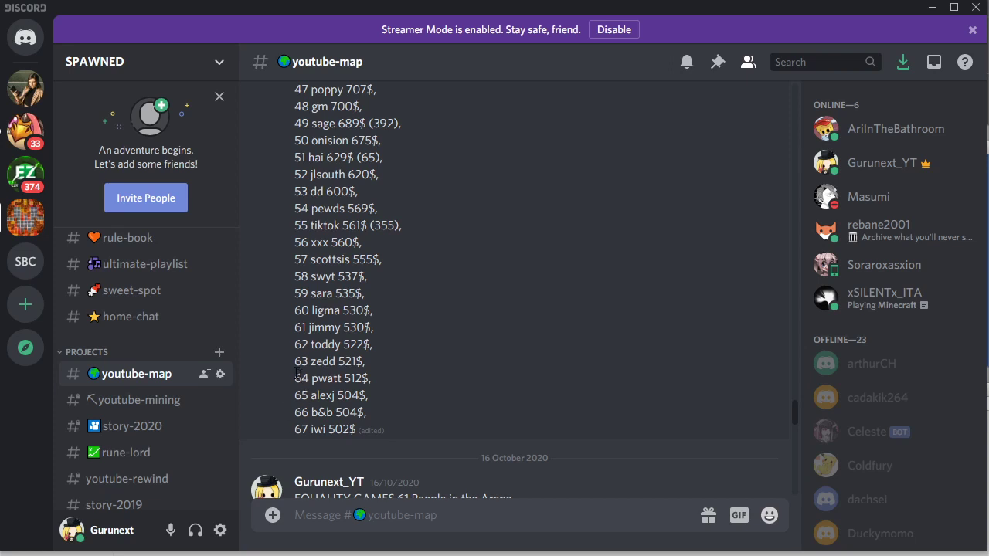
left_click_drag(289, 368, 374, 379)
left_click(337, 377)
Step: Highlight the "55 tiktok" entry in the 67-entry list posted before 16 October 2020
scroll(365, 362, "up", 2)
scroll(366, 361, "up", 3)
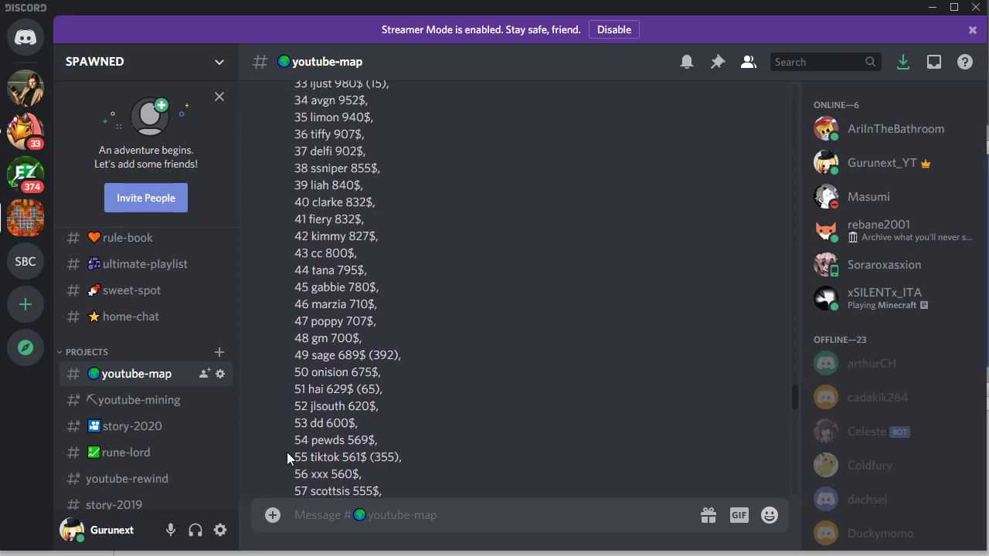
left_click_drag(288, 456, 416, 458)
Step: Compare the highlighted tiktok entry with the 16 October 2020 "EQUALITY GAMES" list, examining it down to about rank 45
scroll(424, 425, "down", 2)
scroll(429, 363, "up", 10)
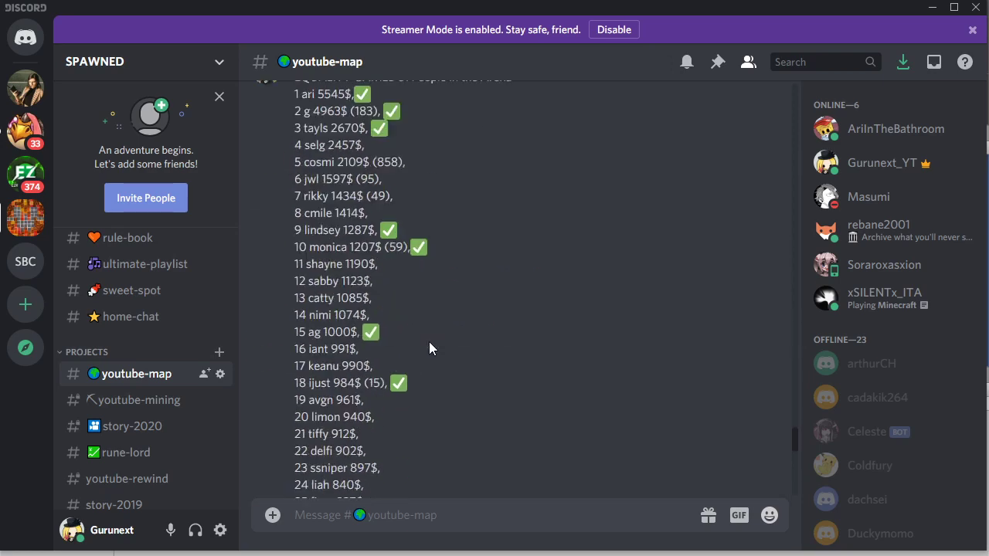
scroll(429, 342, "down", 2)
scroll(428, 348, "down", 4)
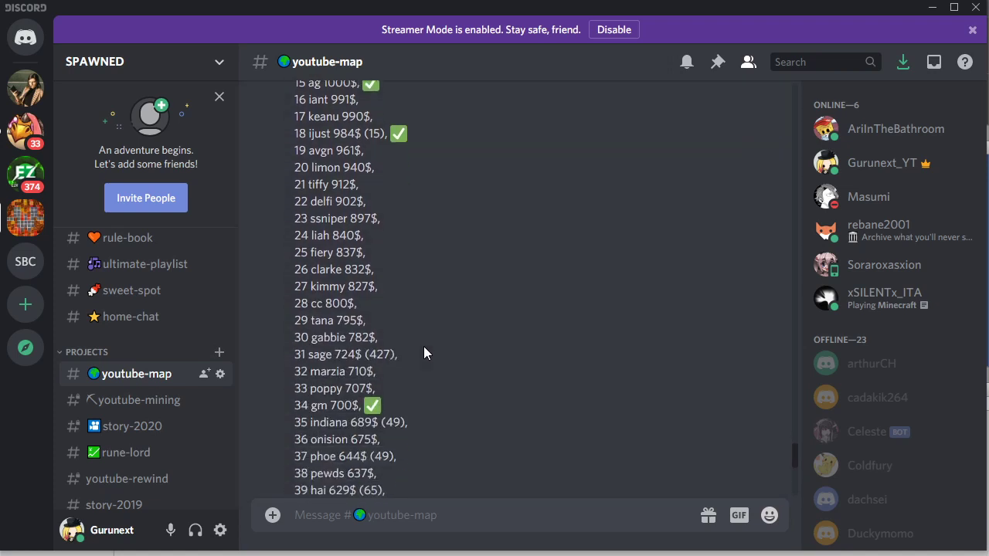
scroll(412, 364, "down", 1)
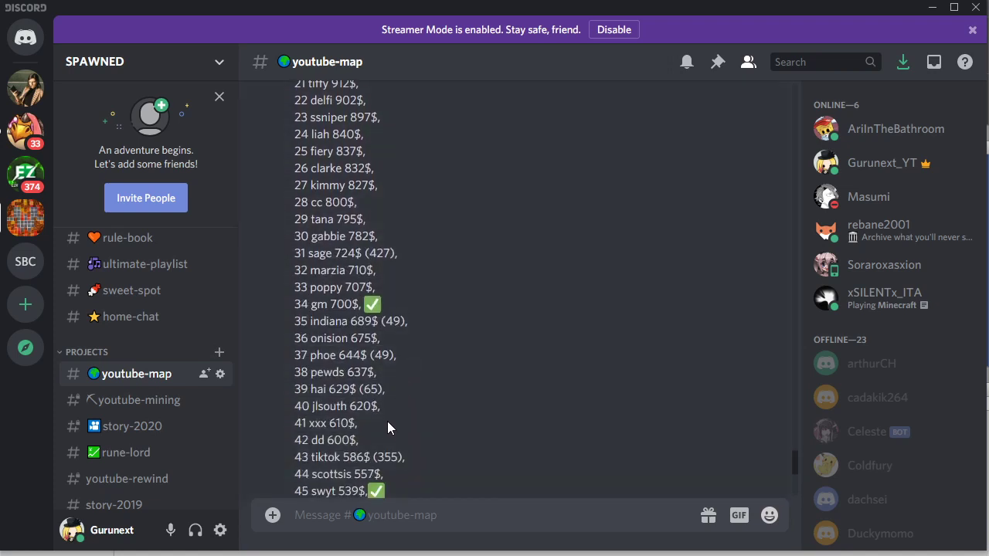
scroll(408, 463, "up", 2)
scroll(408, 463, "down", 10)
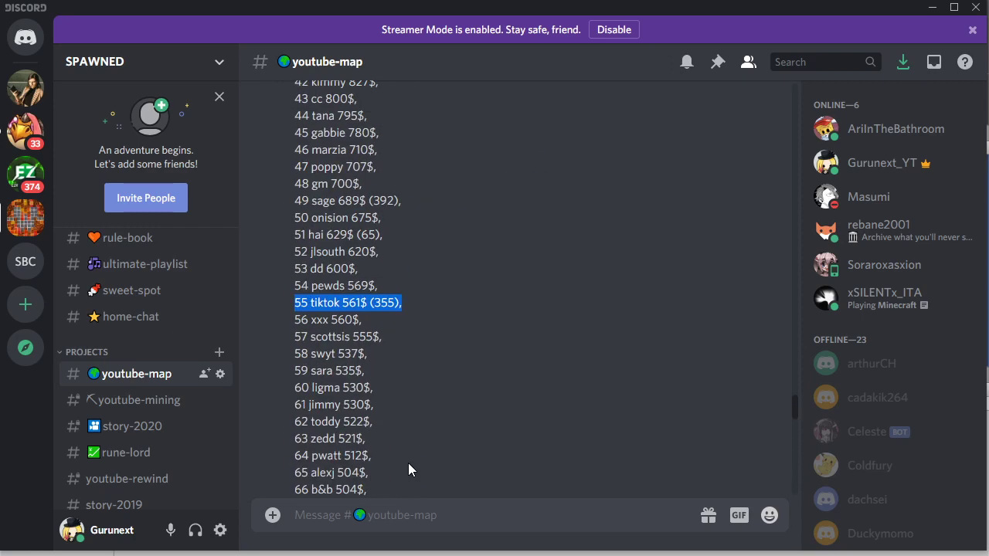
scroll(394, 363, "up", 10)
scroll(385, 317, "down", 5)
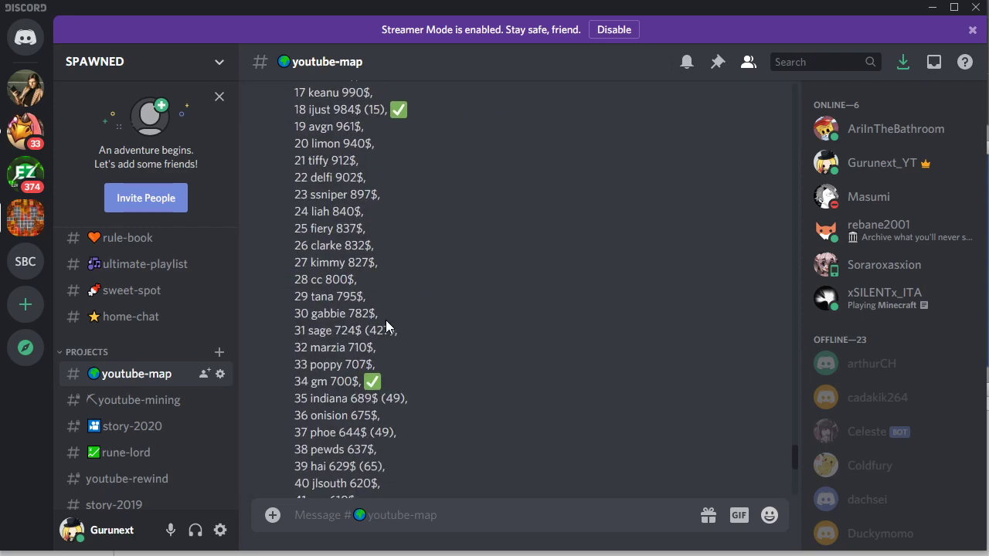
Step: Find the 1 October 2020 "Current Personal Top 67 YouTubers" list and highlight its "50 tiktok" entry
scroll(390, 408, "up", 15)
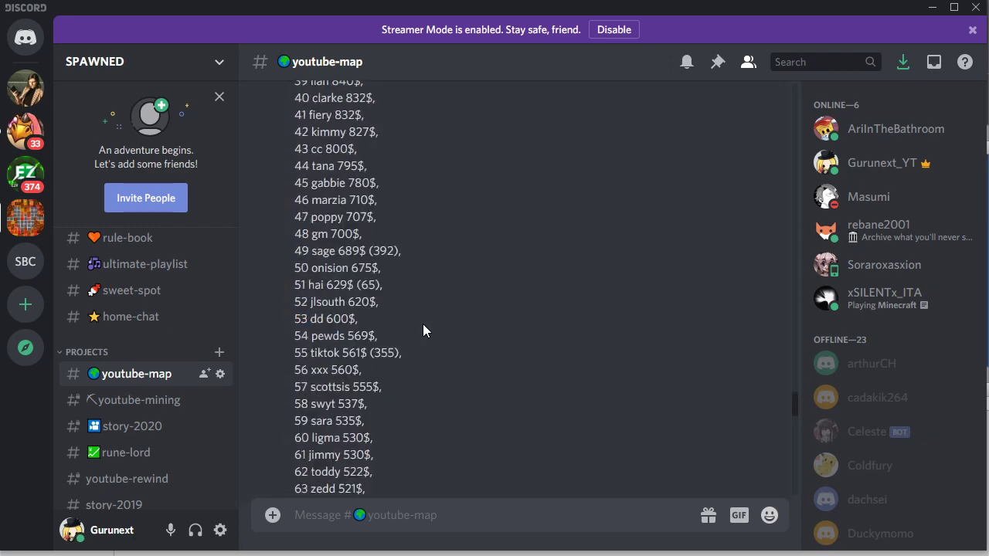
scroll(423, 324, "up", 15)
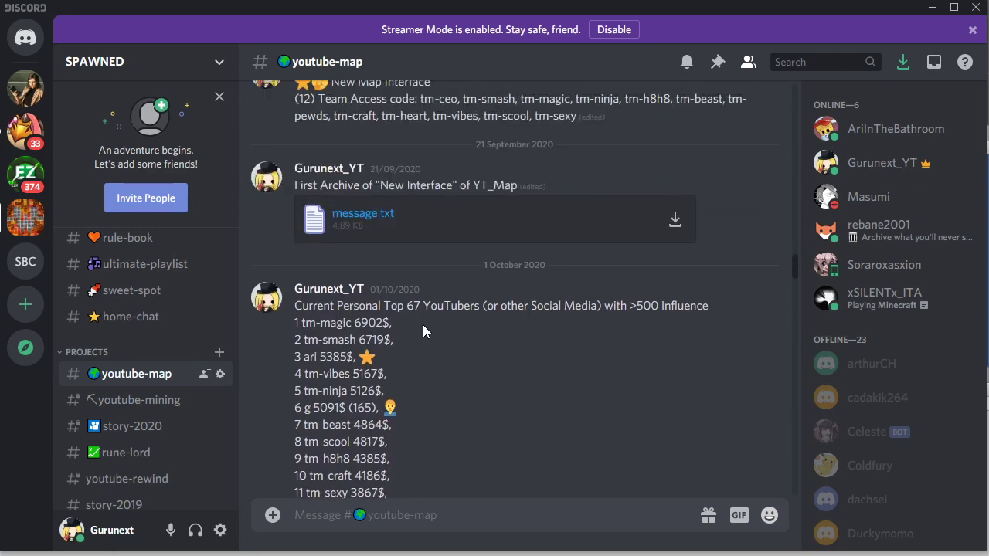
scroll(562, 270, "down", 12)
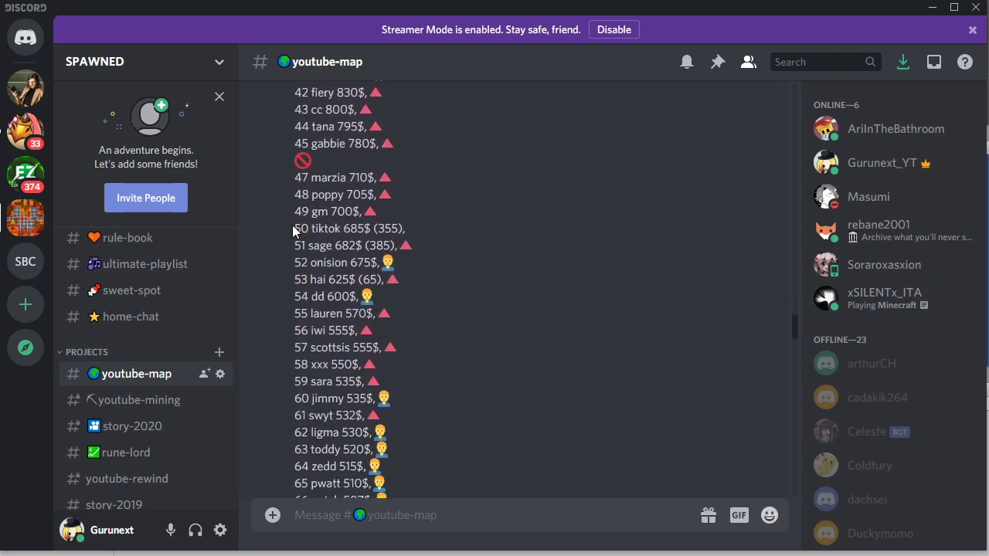
scroll(294, 227, "up", 1)
left_click_drag(287, 307, 414, 306)
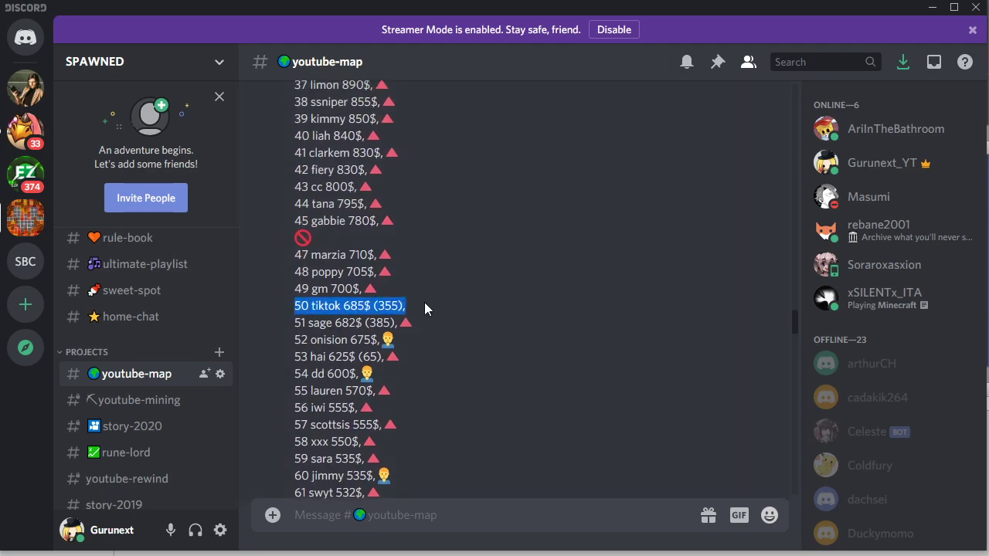
Step: Return to the list posted before 16 October 2020 and highlight its tiktok entry at rank 55 again
scroll(386, 269, "down", 15)
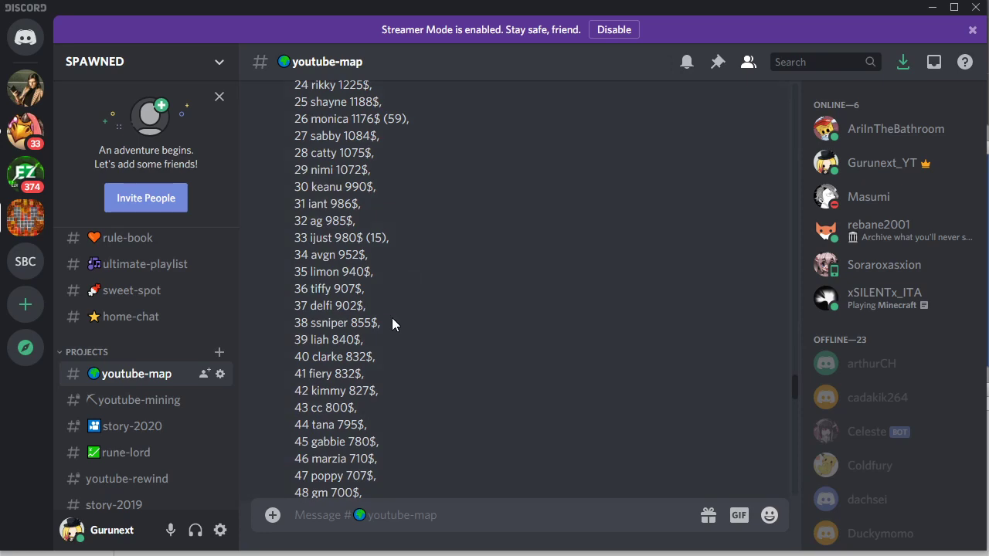
scroll(392, 325, "down", 2)
scroll(369, 340, "down", 3)
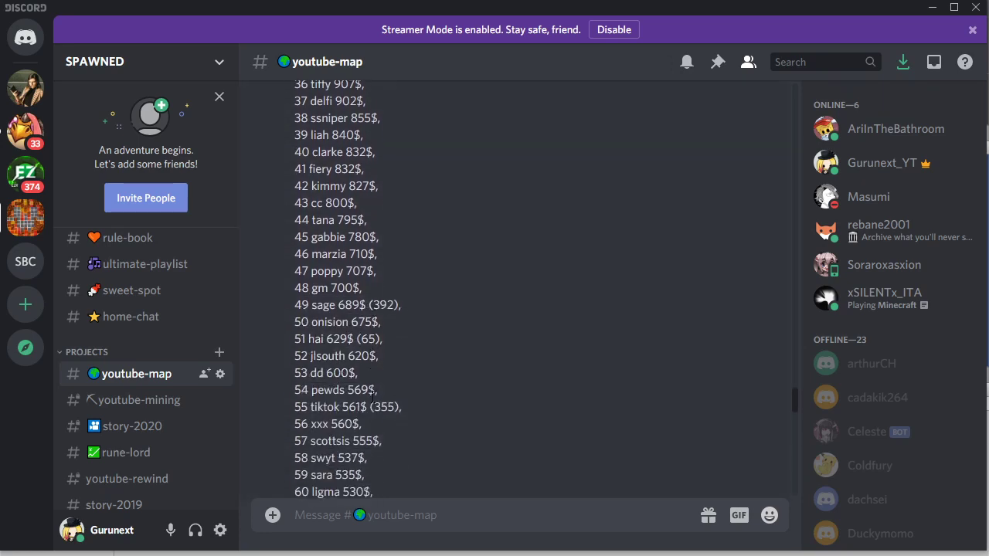
left_click_drag(293, 380, 441, 385)
Step: Check the tiktok entry in the "EQUALITY GAMES" list, return to the preceding 67-entry list and clear the highlight
scroll(451, 387, "down", 10)
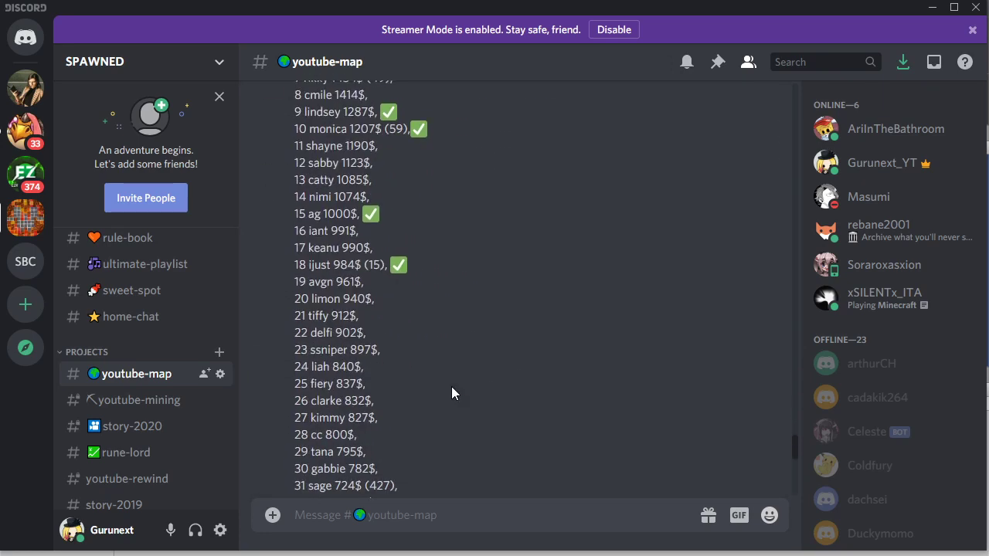
scroll(451, 386, "down", 4)
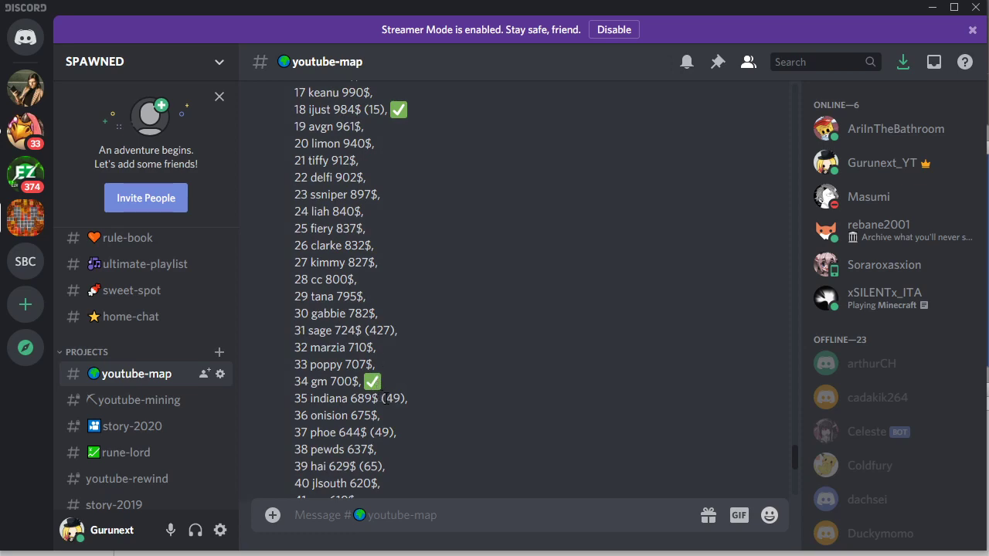
scroll(395, 315, "down", 2)
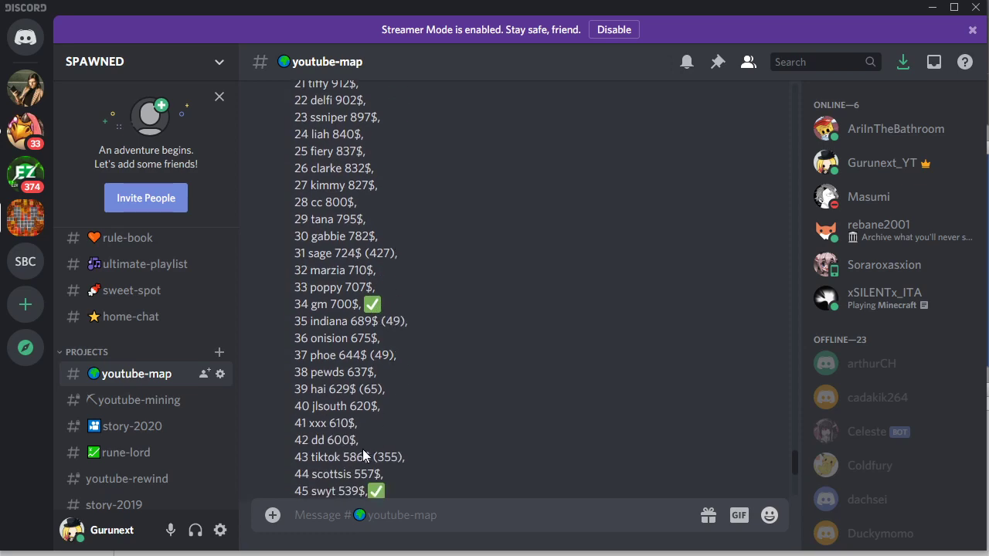
scroll(364, 456, "up", 10)
scroll(408, 342, "up", 2)
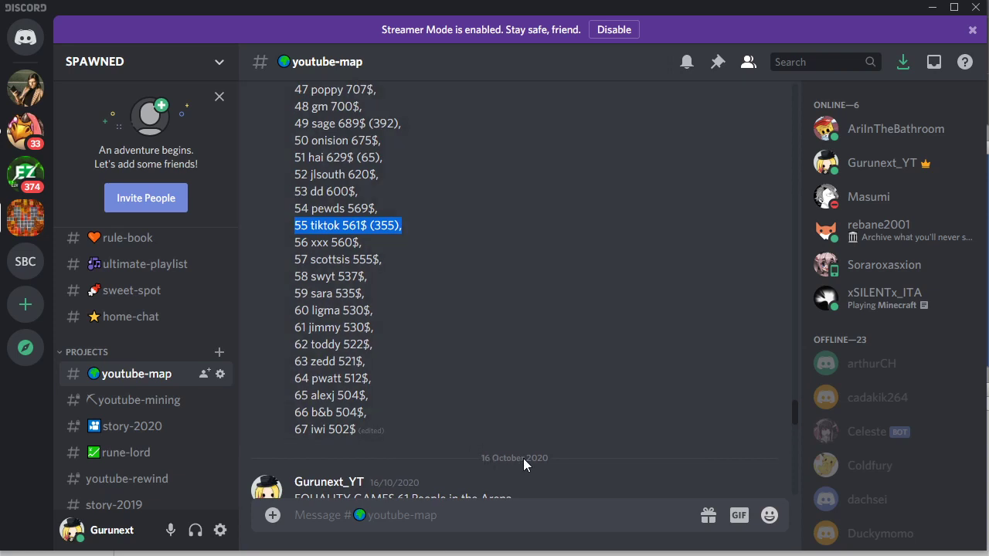
left_click(543, 405)
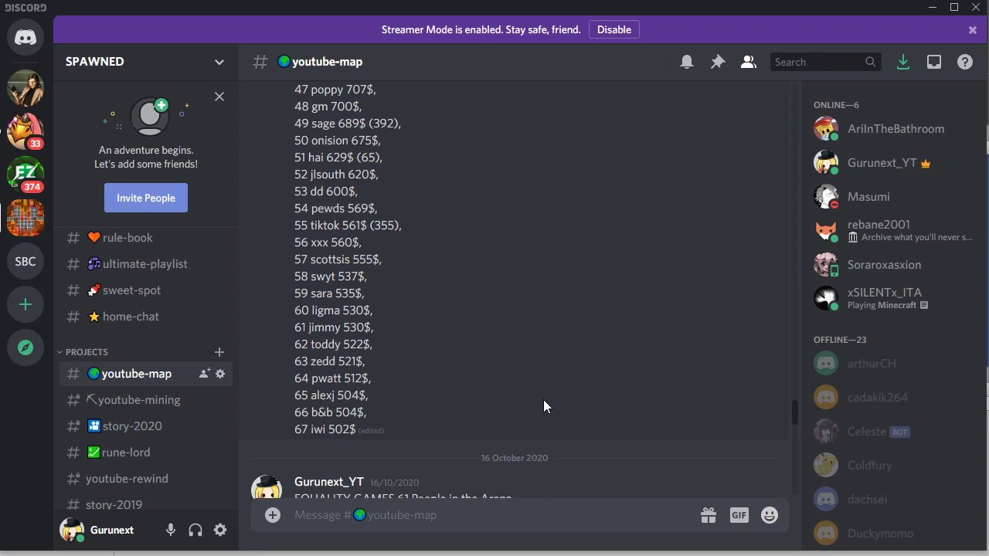
scroll(543, 400, "up", 2)
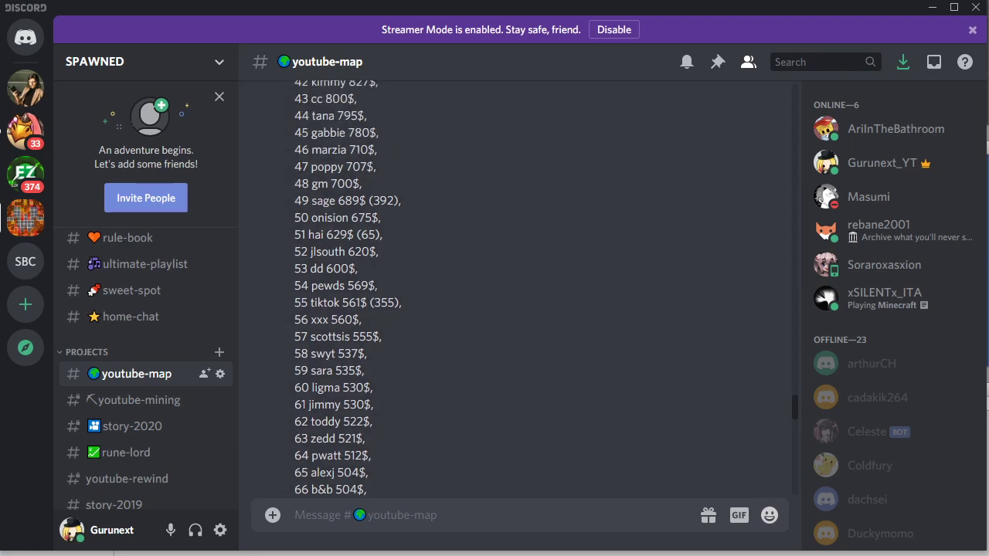